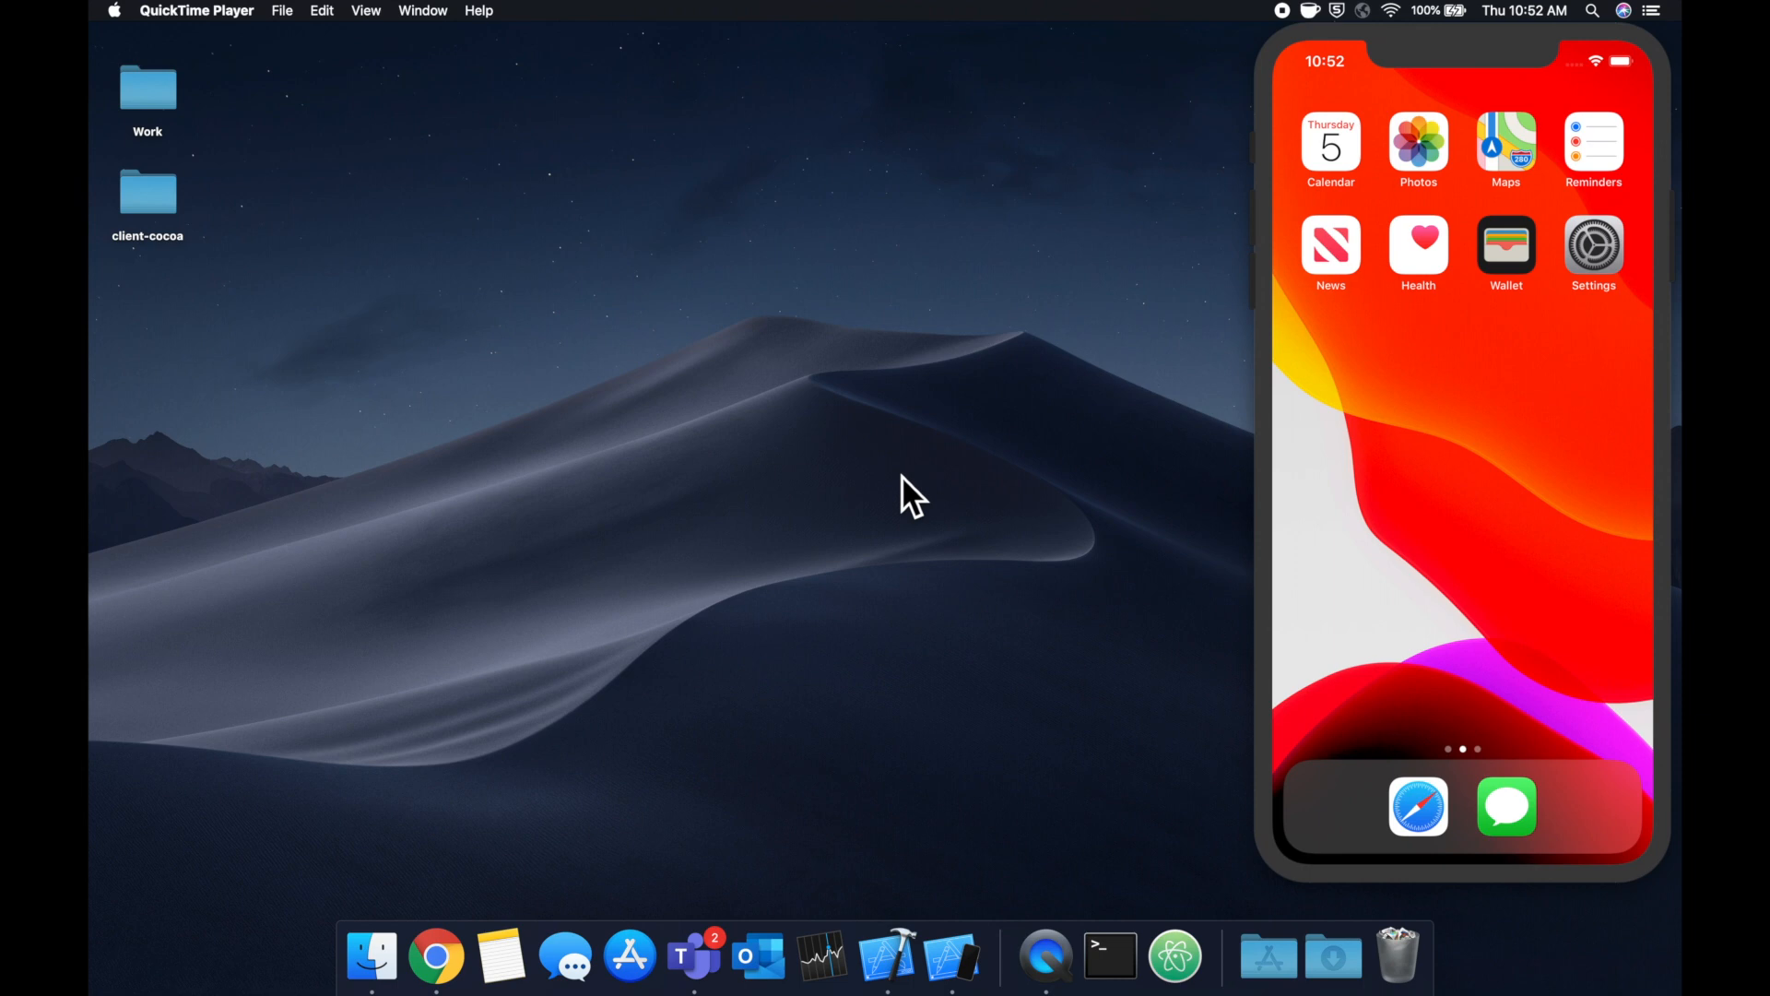
Launch Xcode from Spotlight and create a Blank playground named Injection
key("super+space")
type("xc")
key("Return")
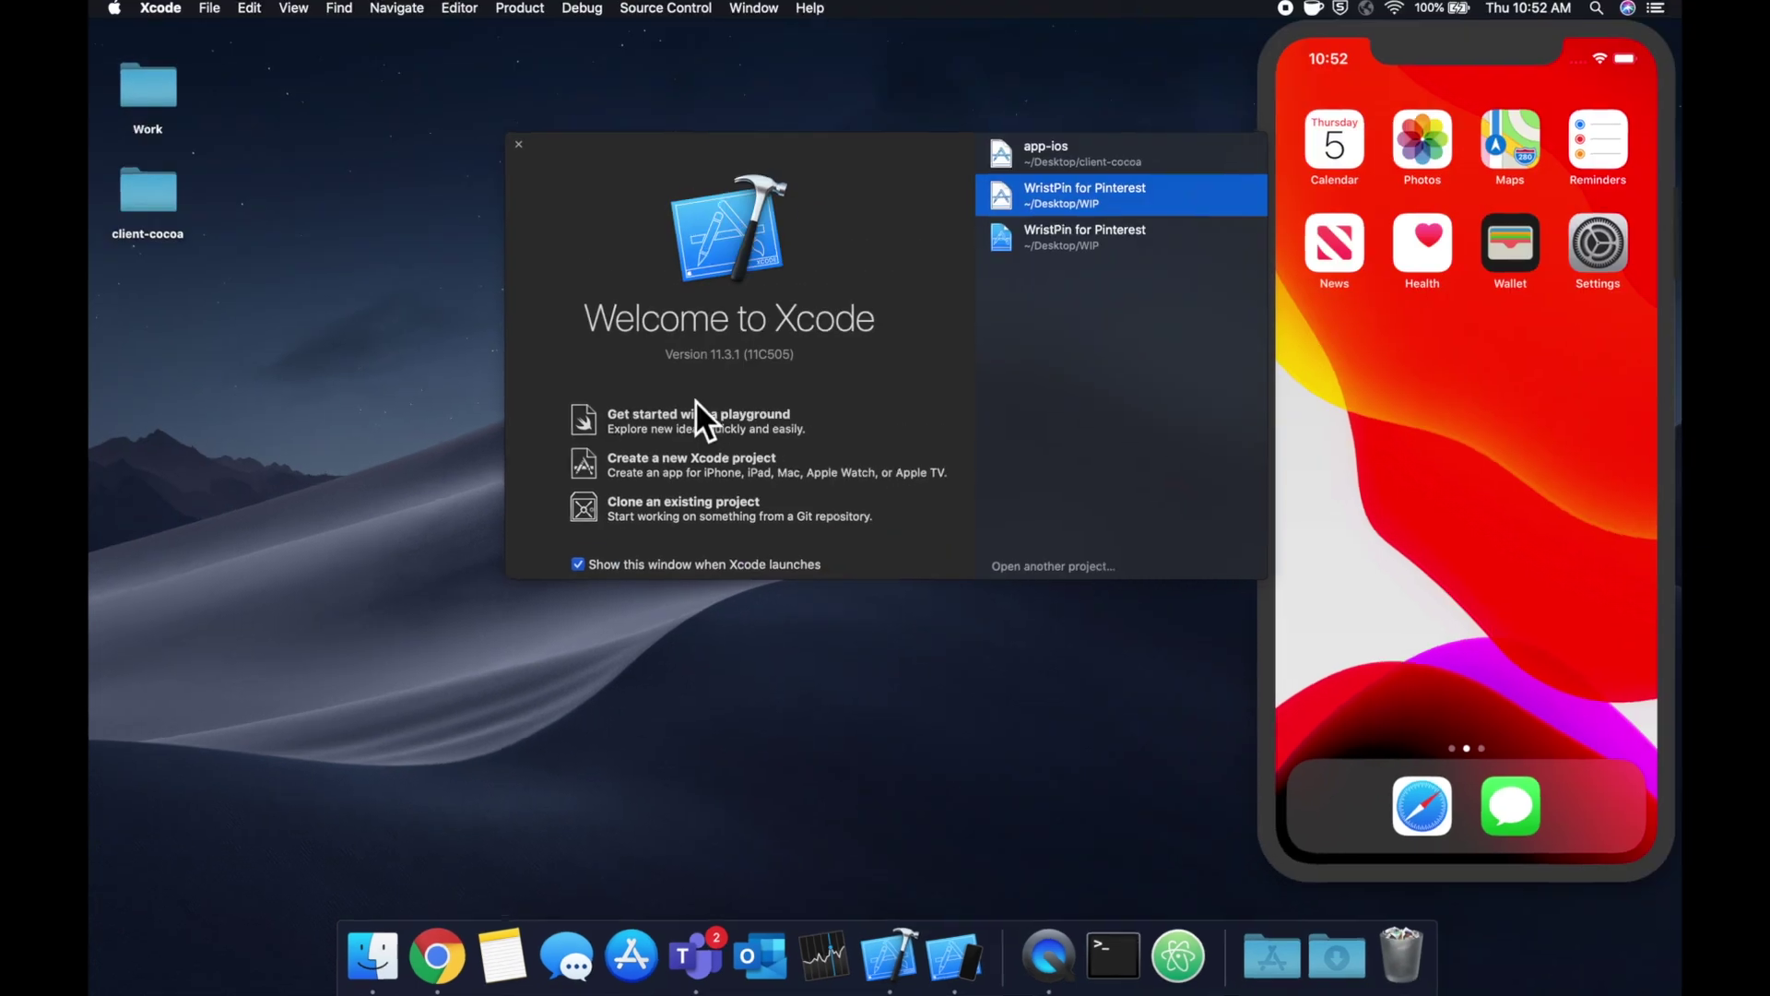
left_click(695, 414)
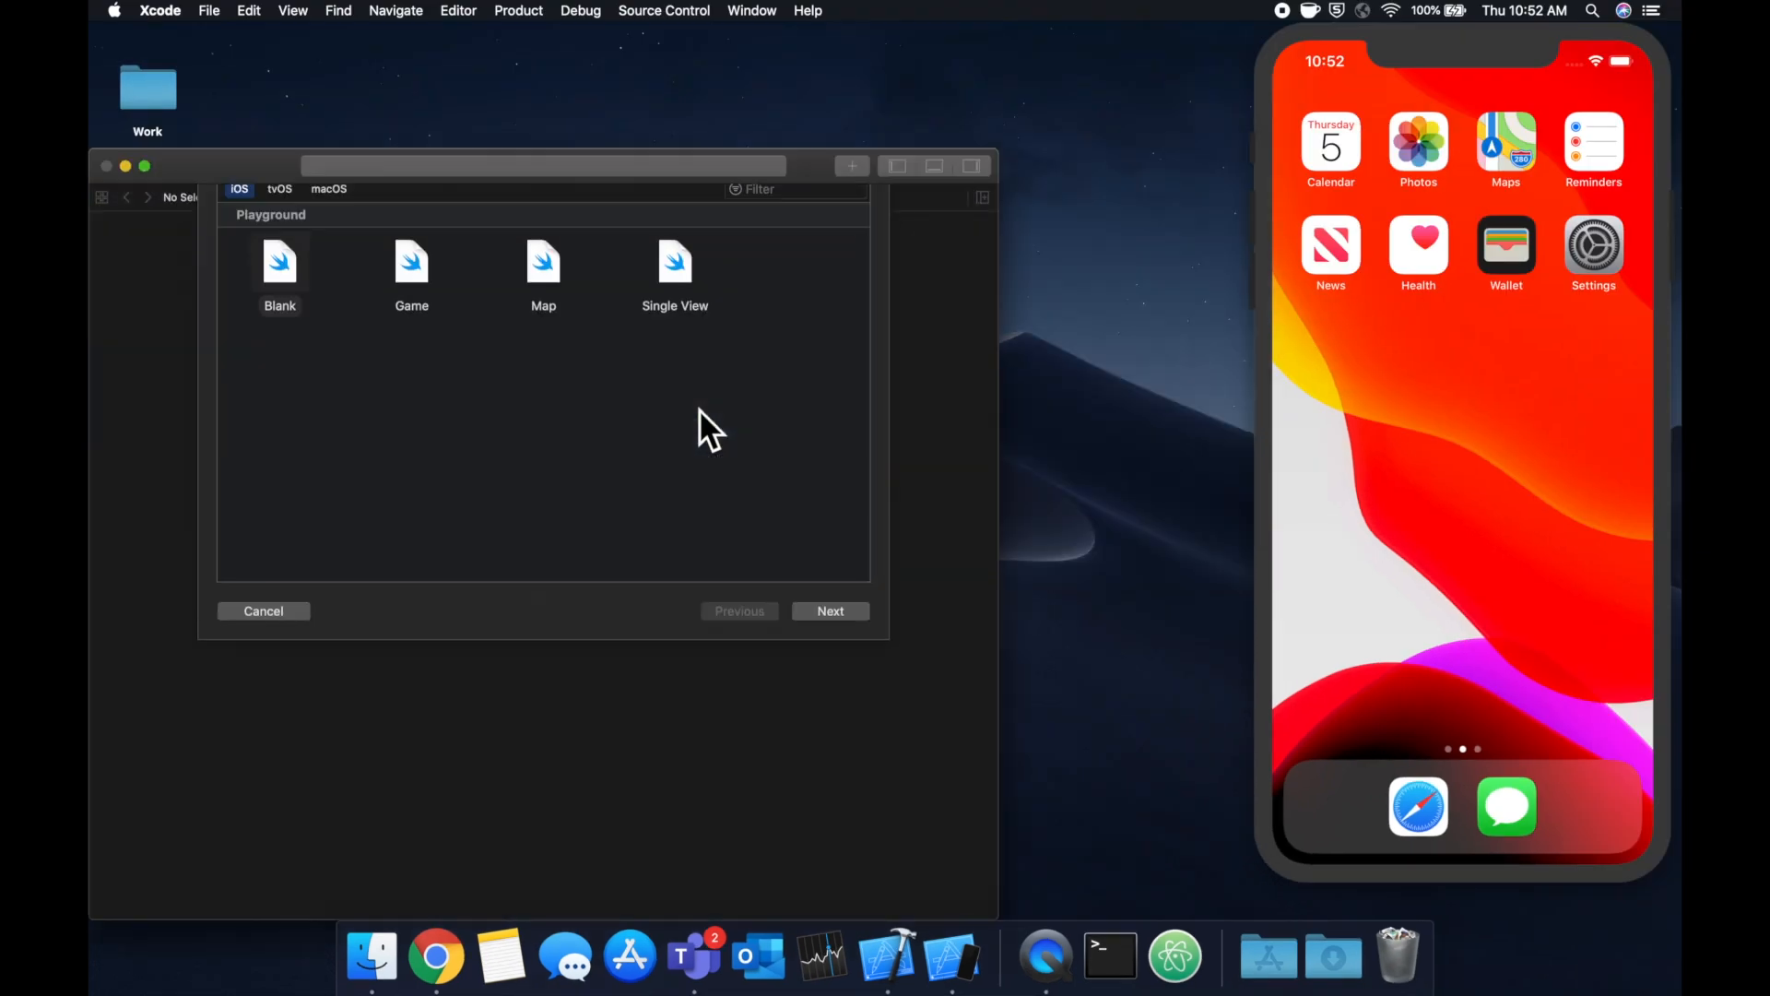
key("Return")
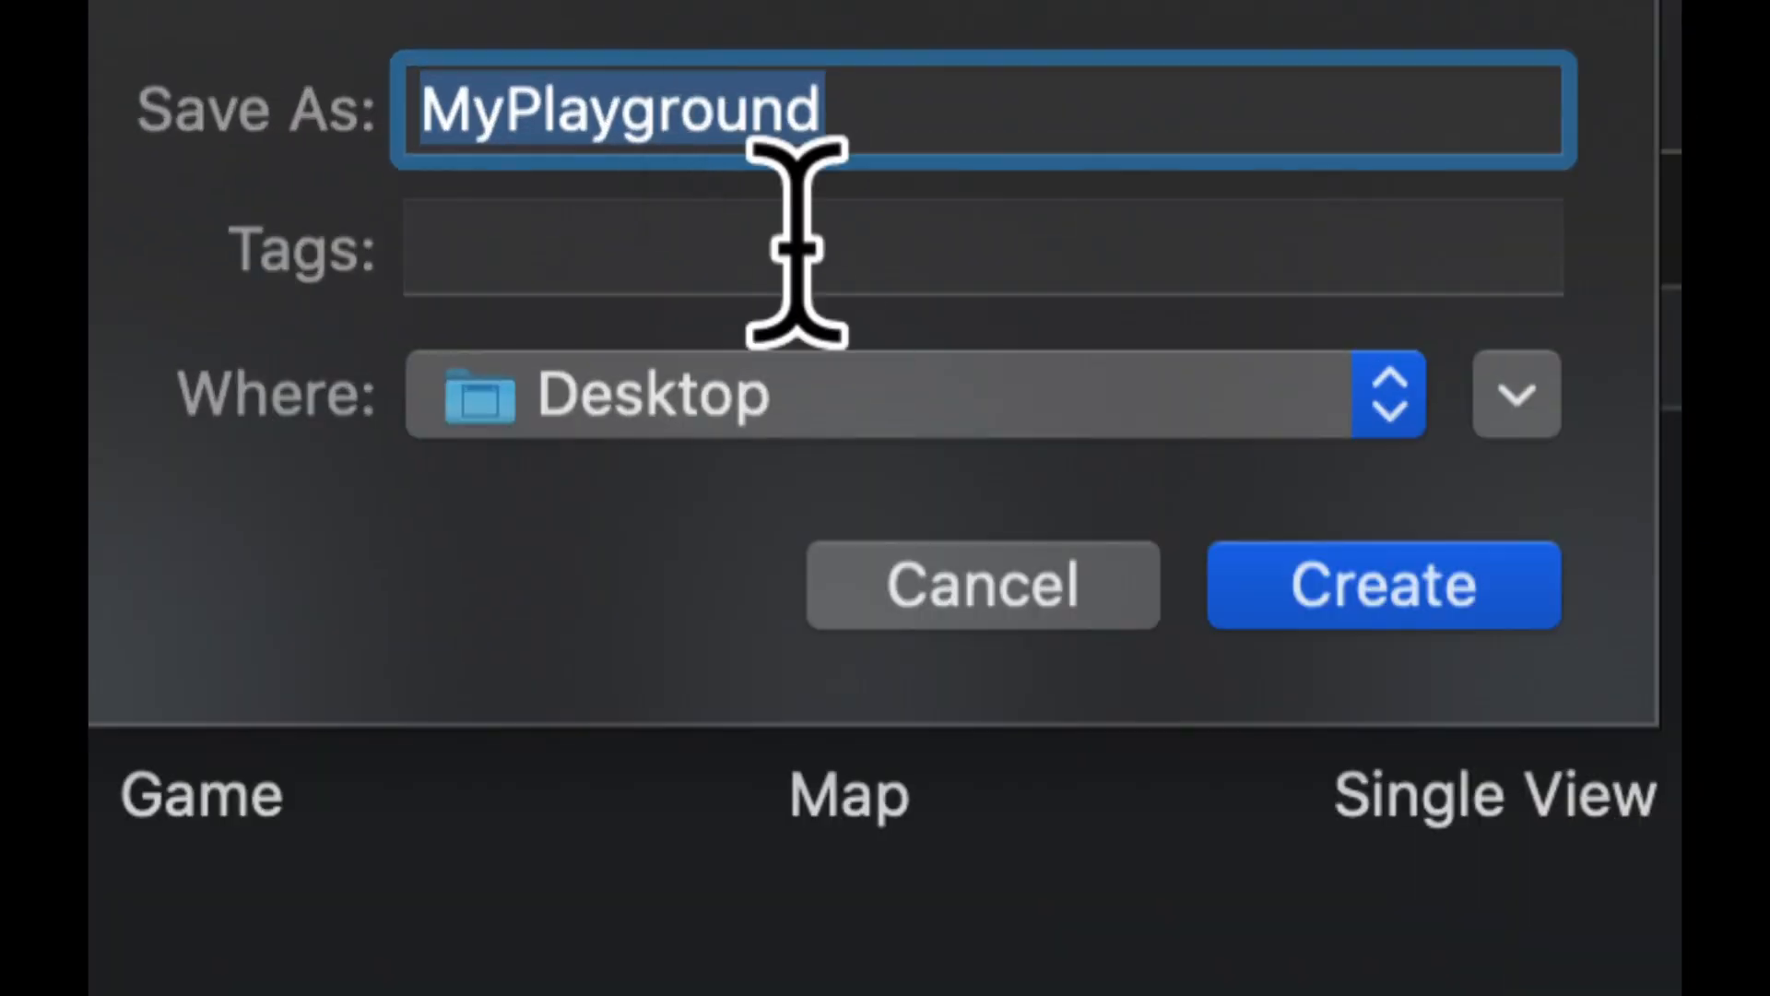
type("Inje")
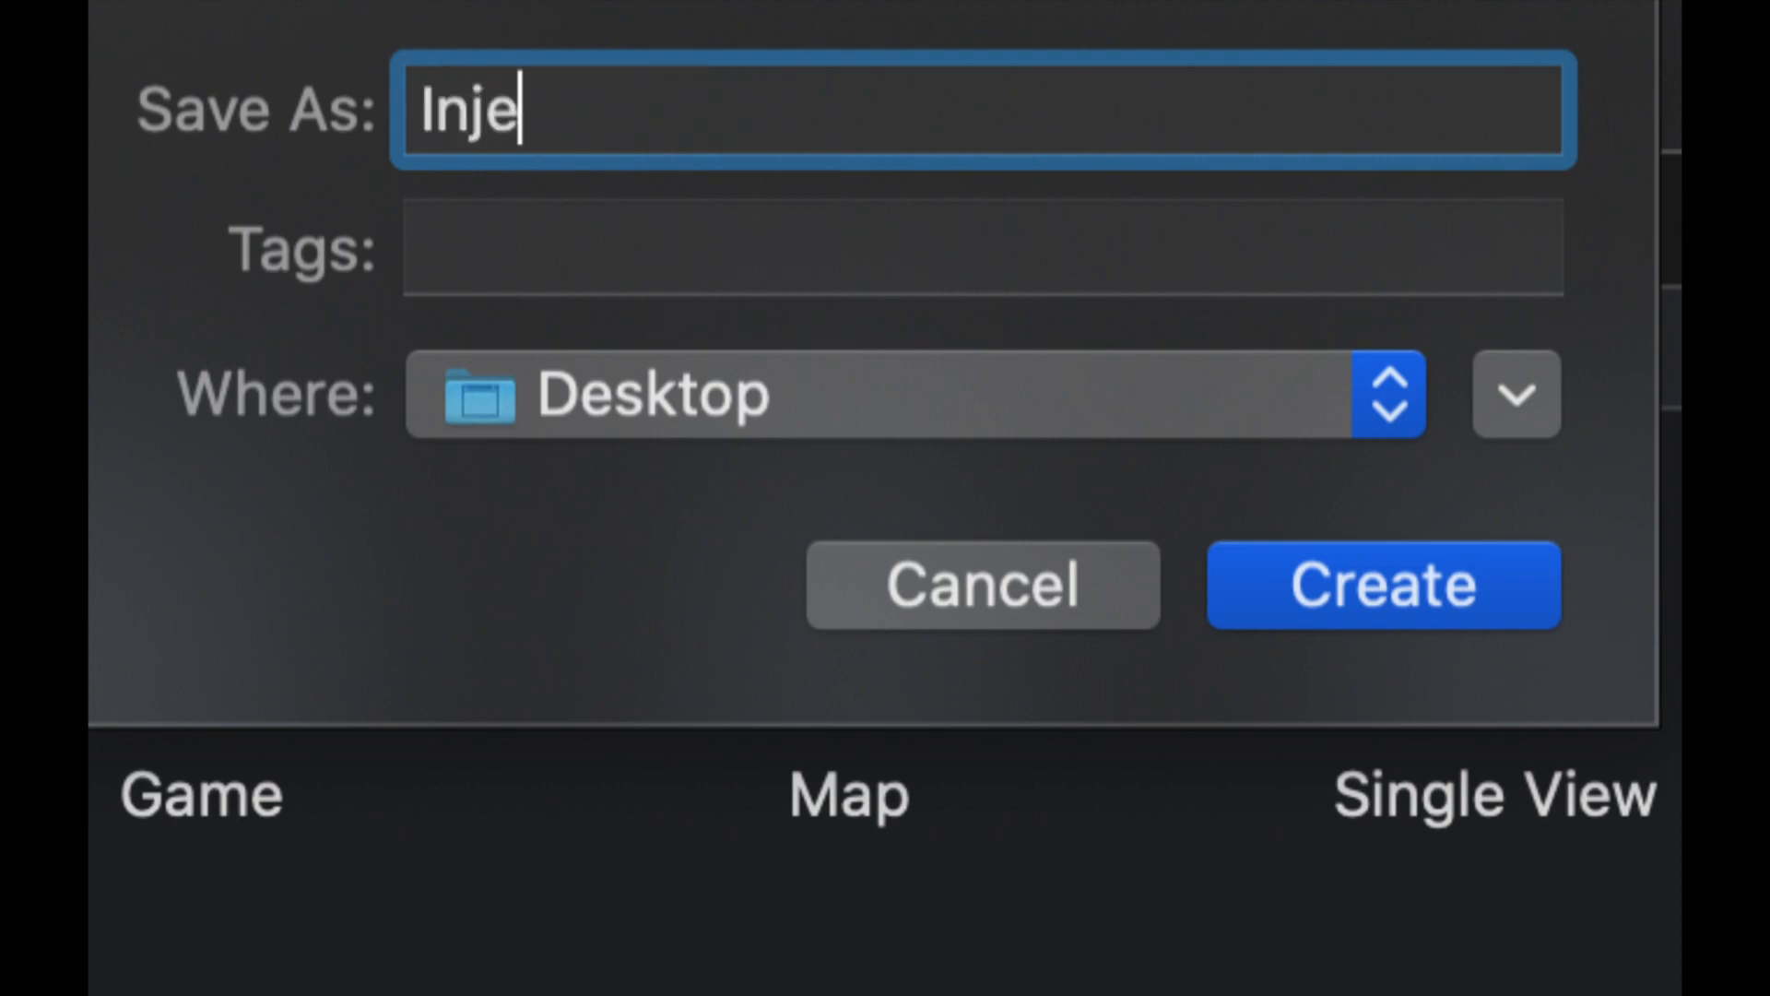
type("ction")
key("Return")
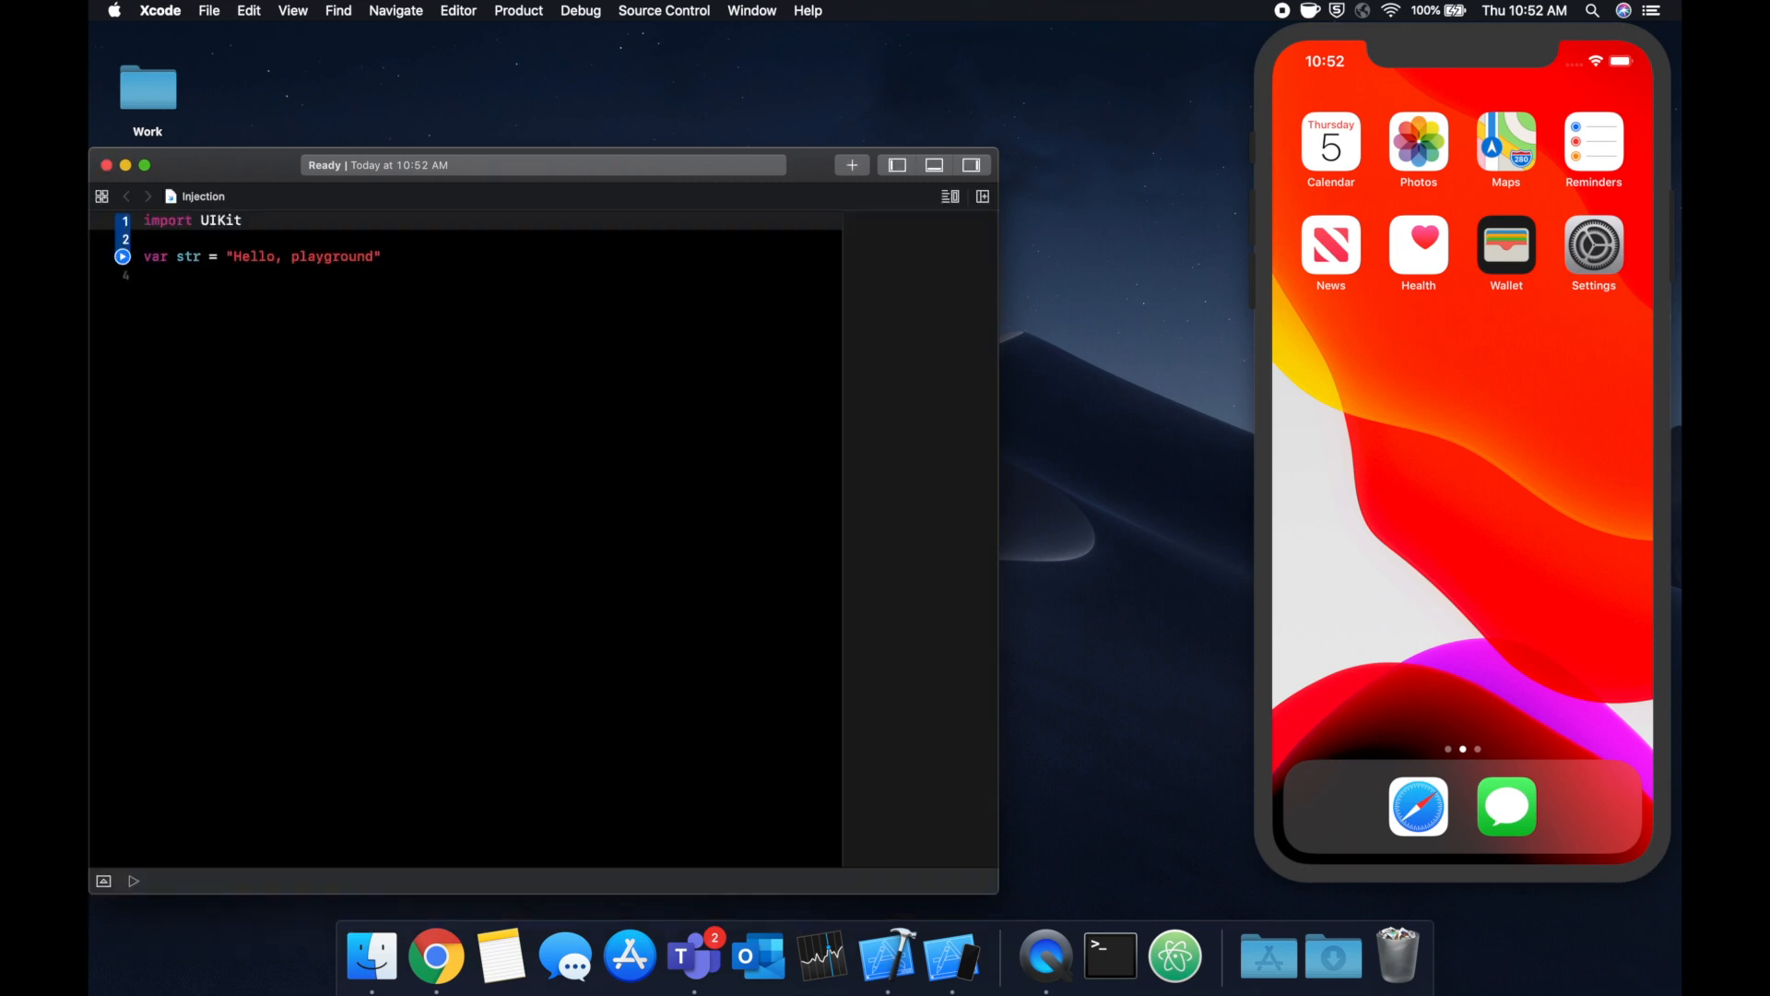
left_click_drag(554, 167, 738, 56)
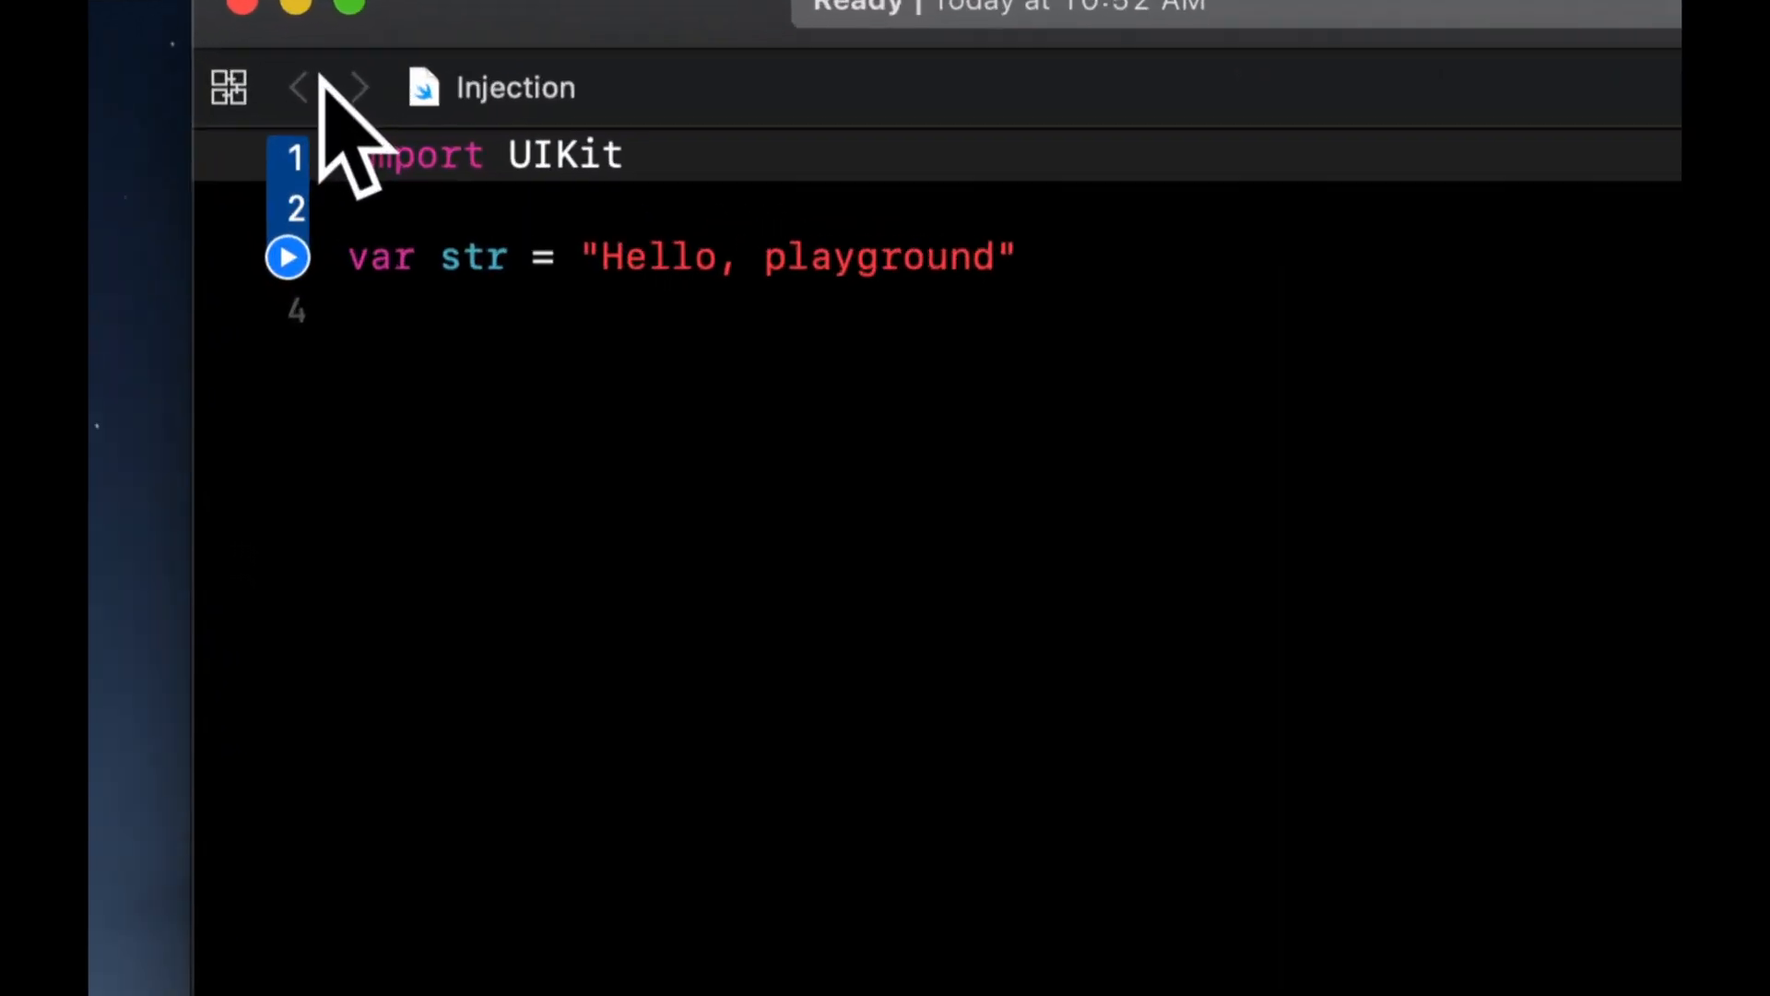
Replace the sample var str line with an empty protocol Driving { } declaration
key("Return")
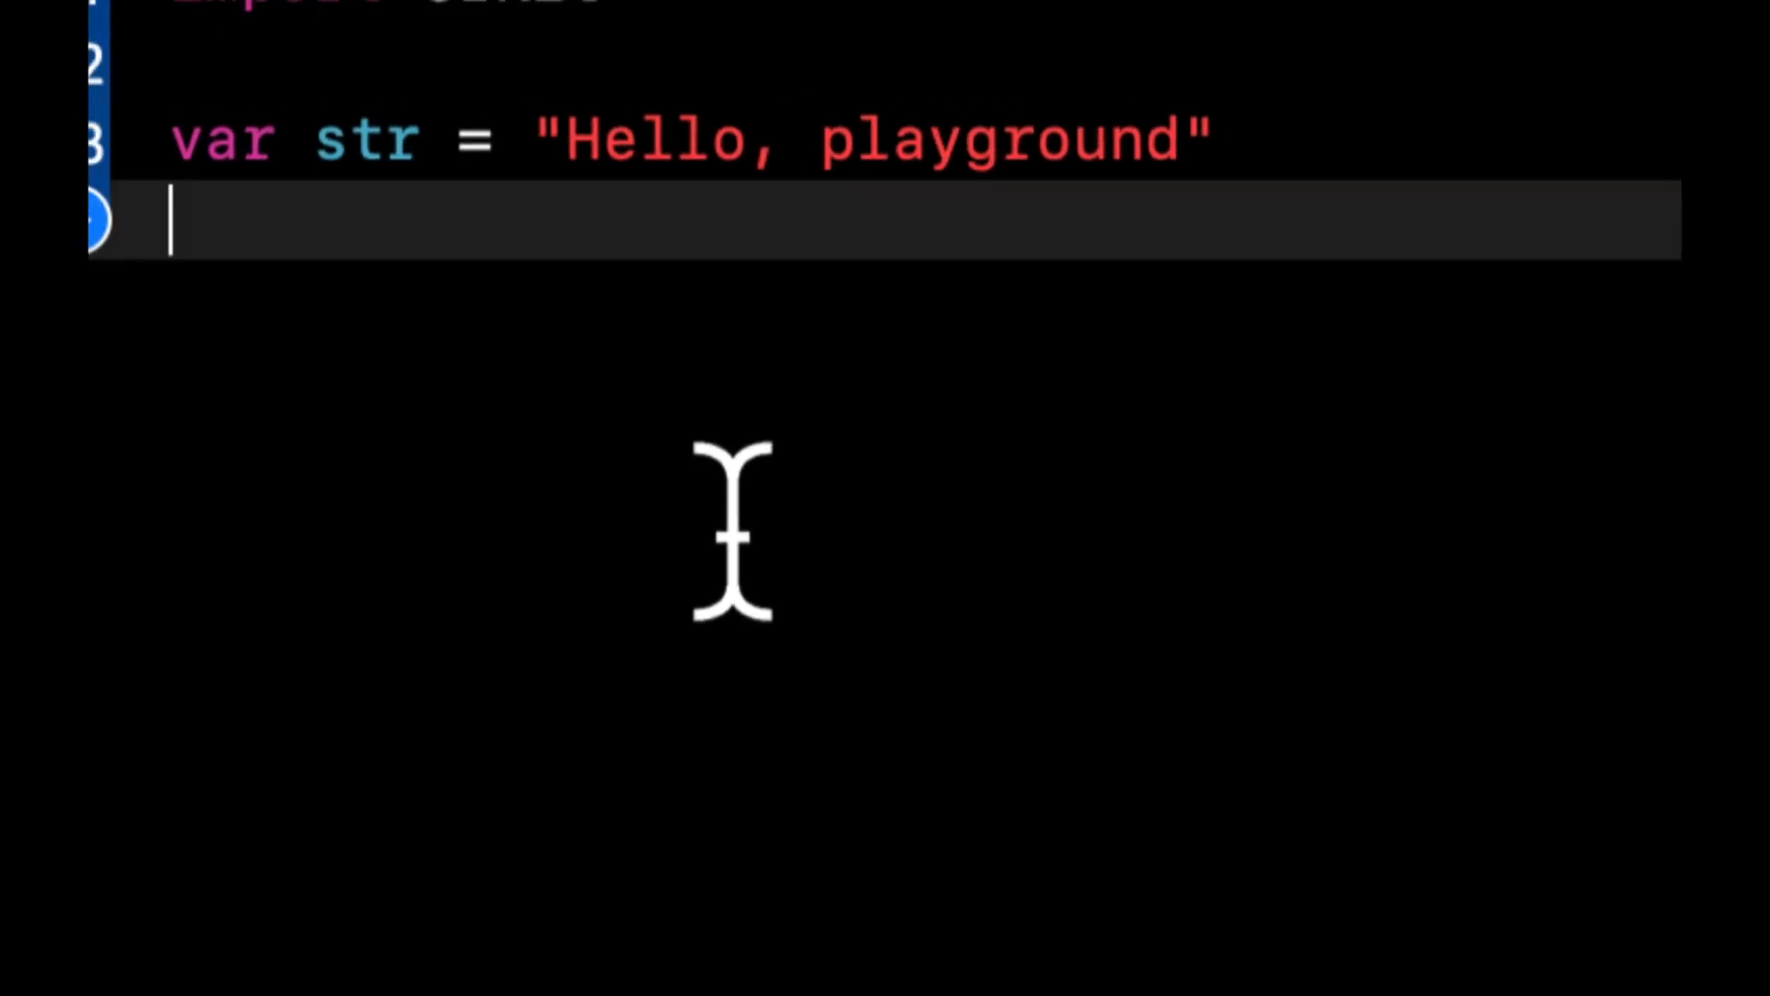
key("shift+Up")
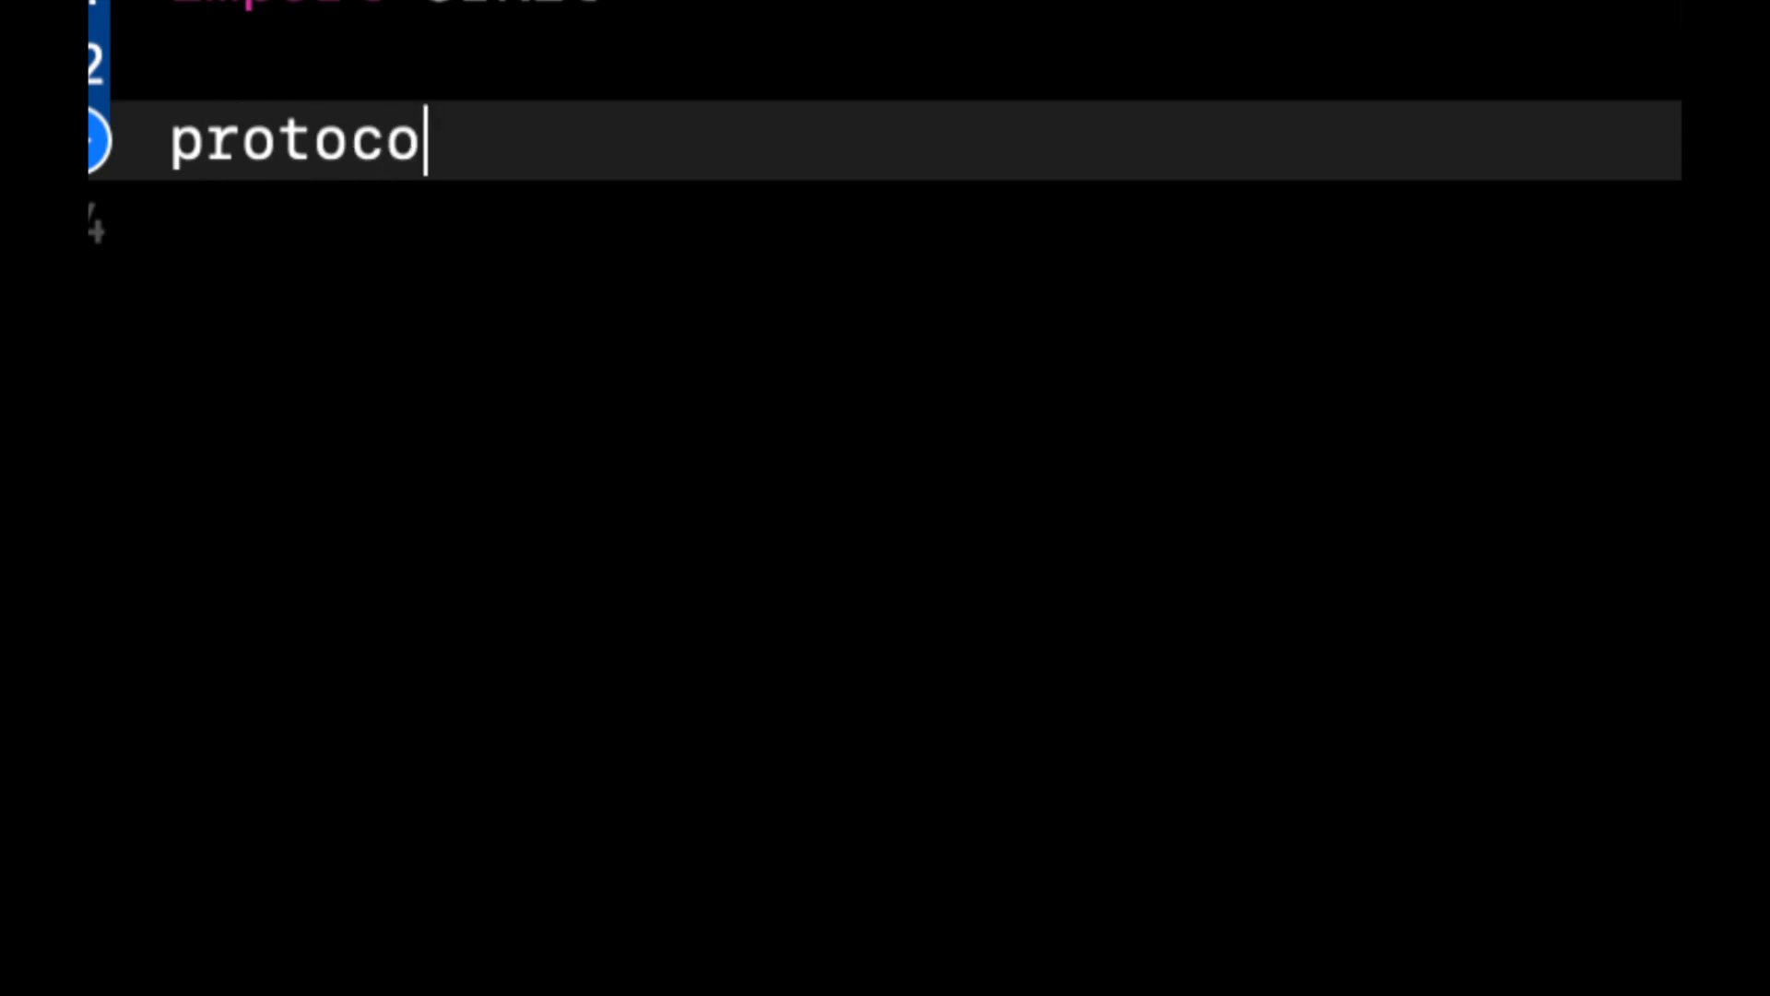
type("l")
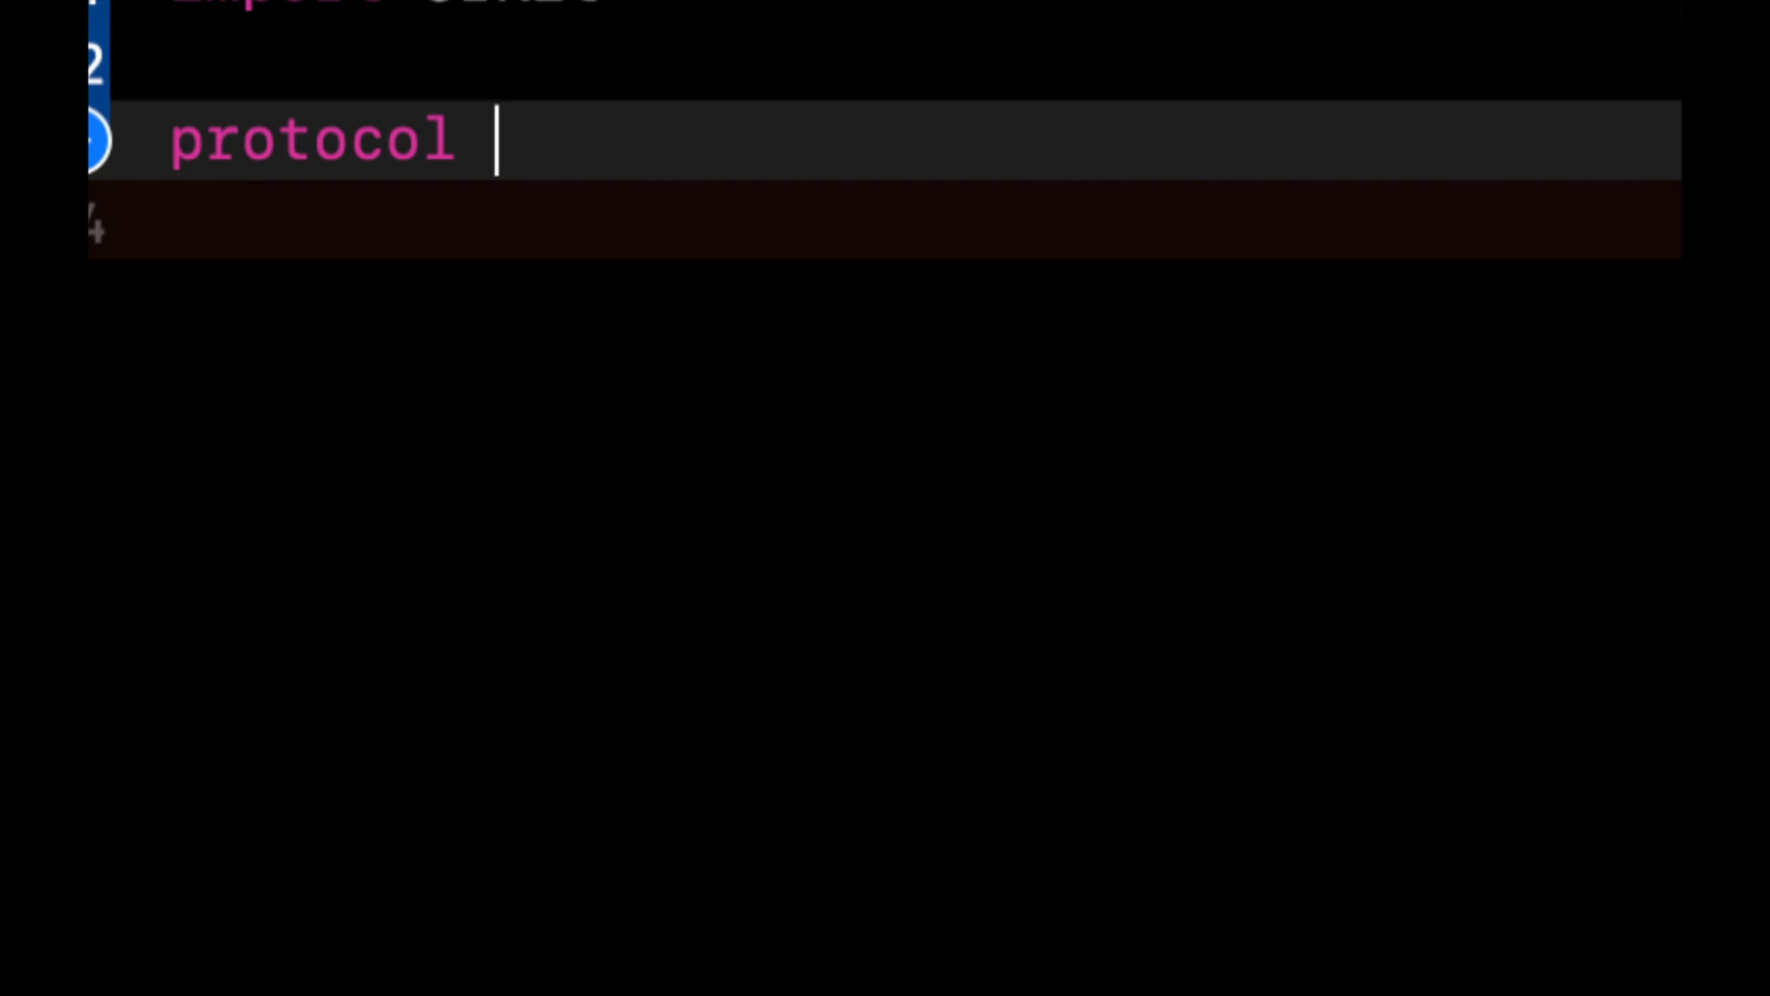
type("Drivin")
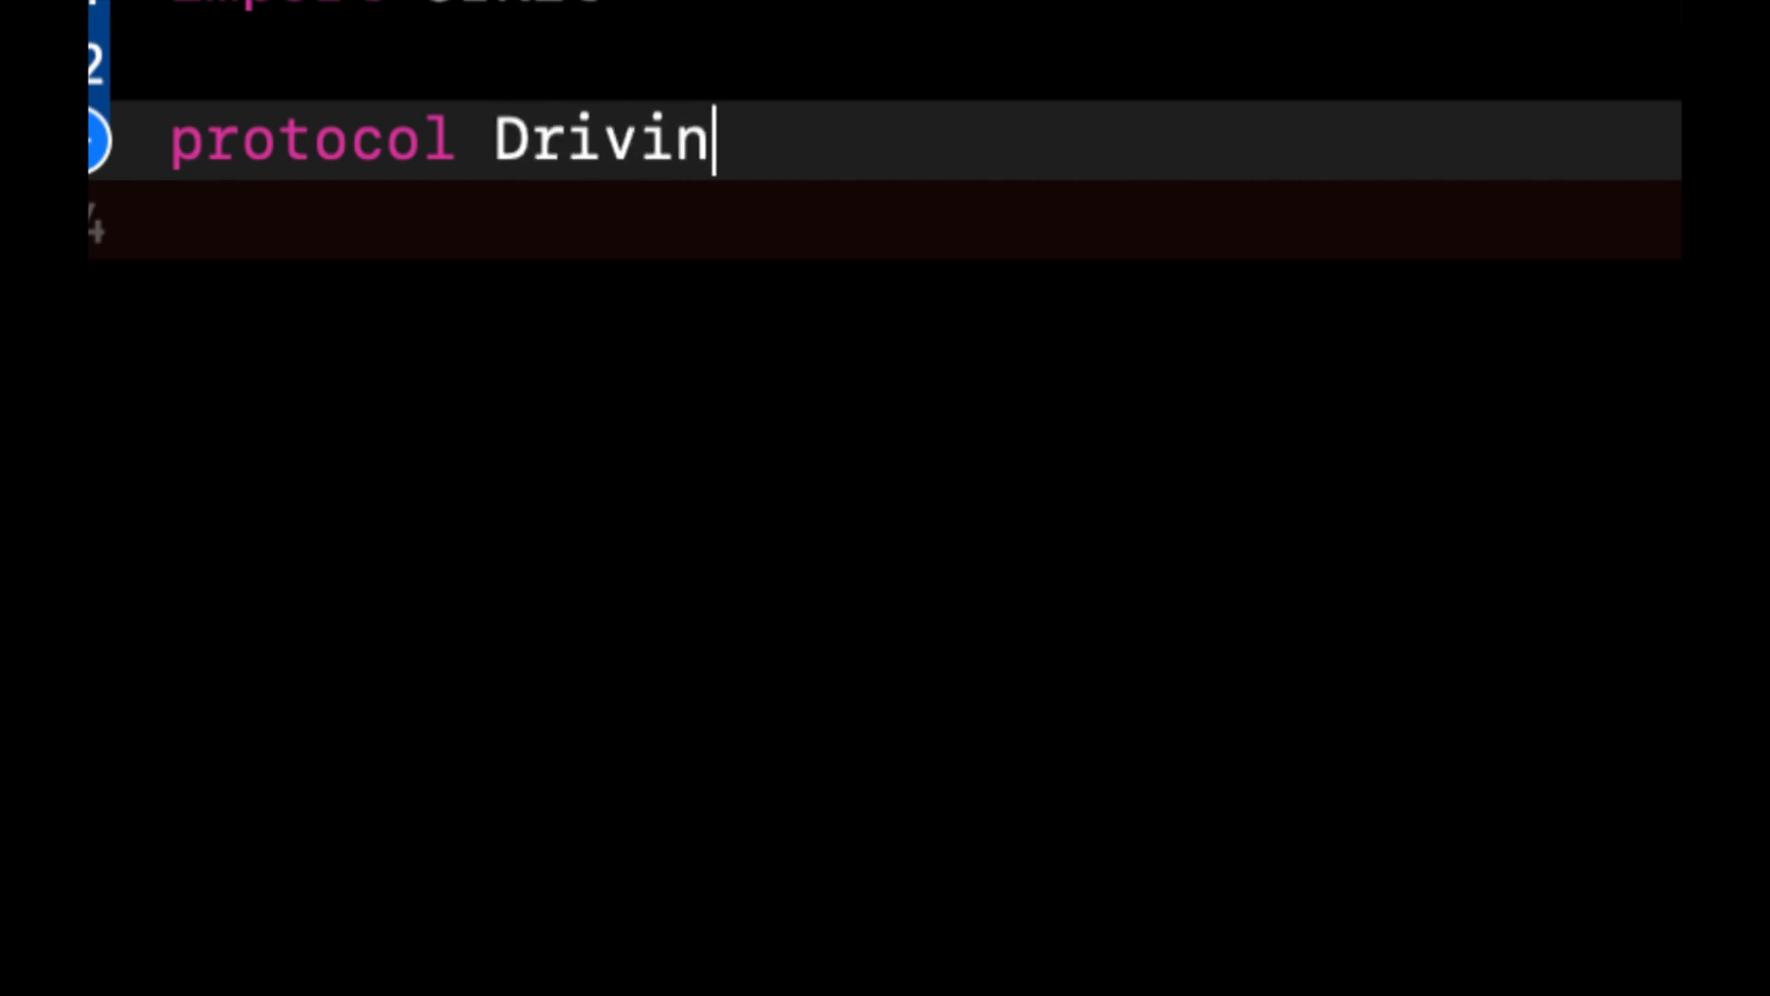
key("BackSpace")
type("ng {")
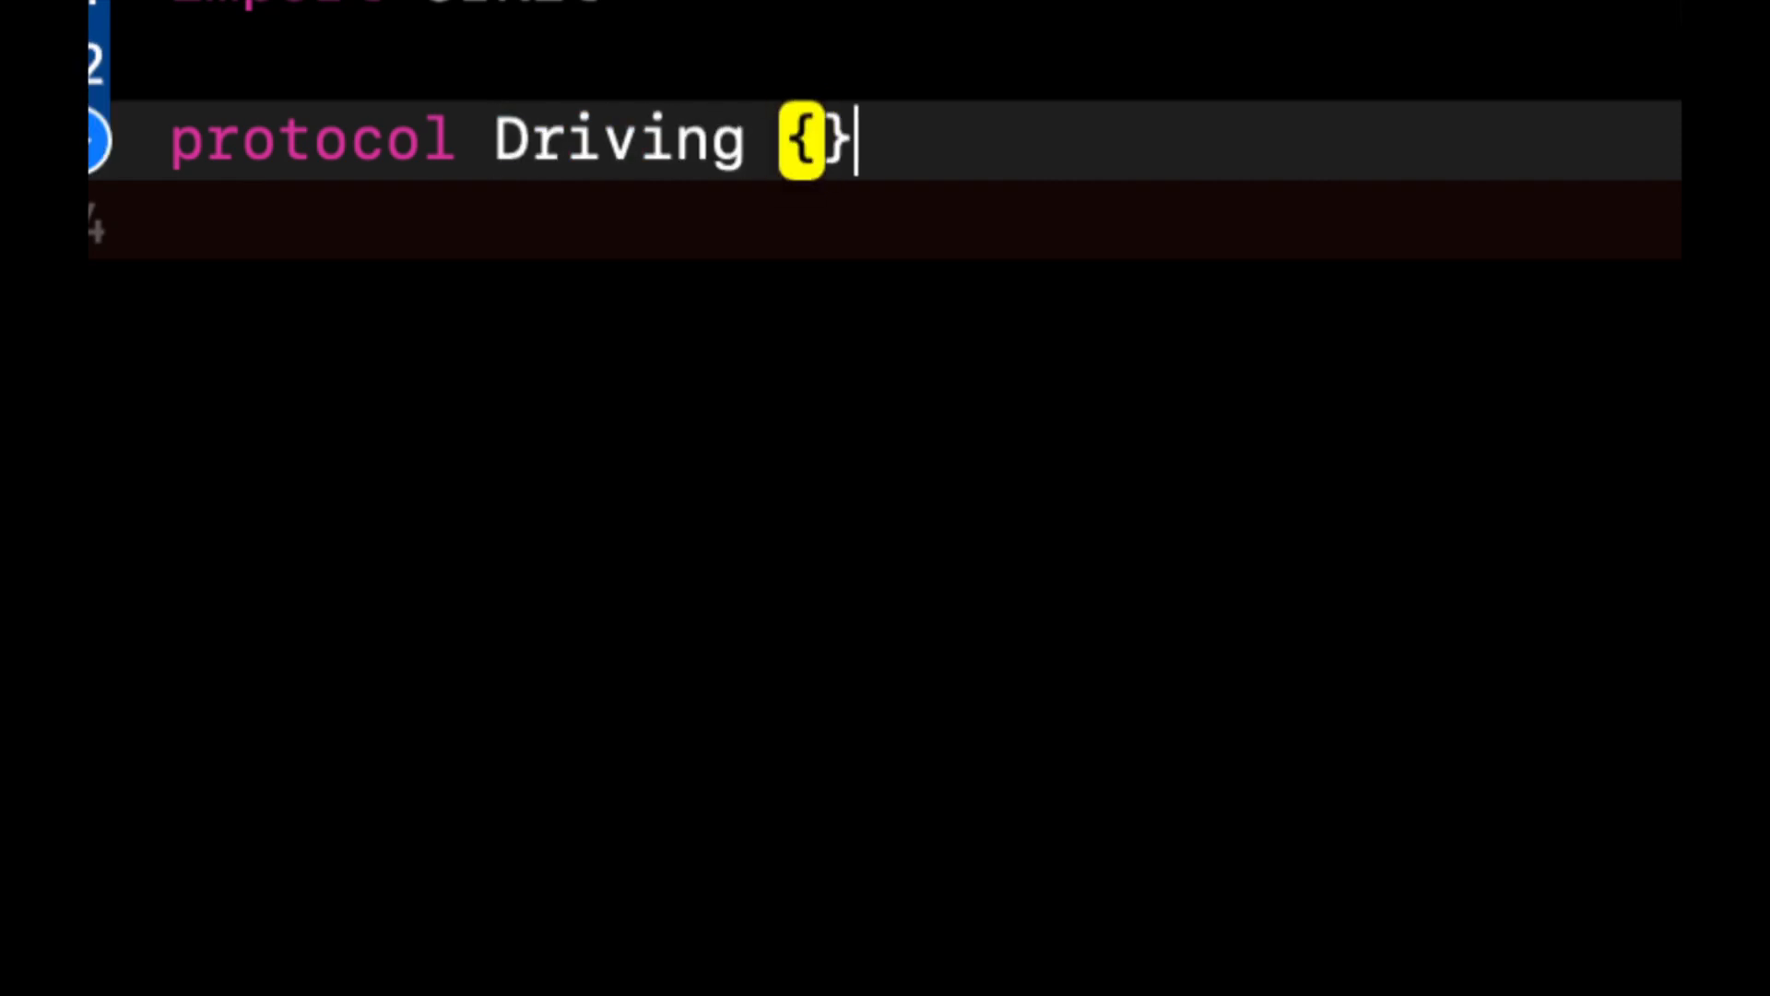
key("Return")
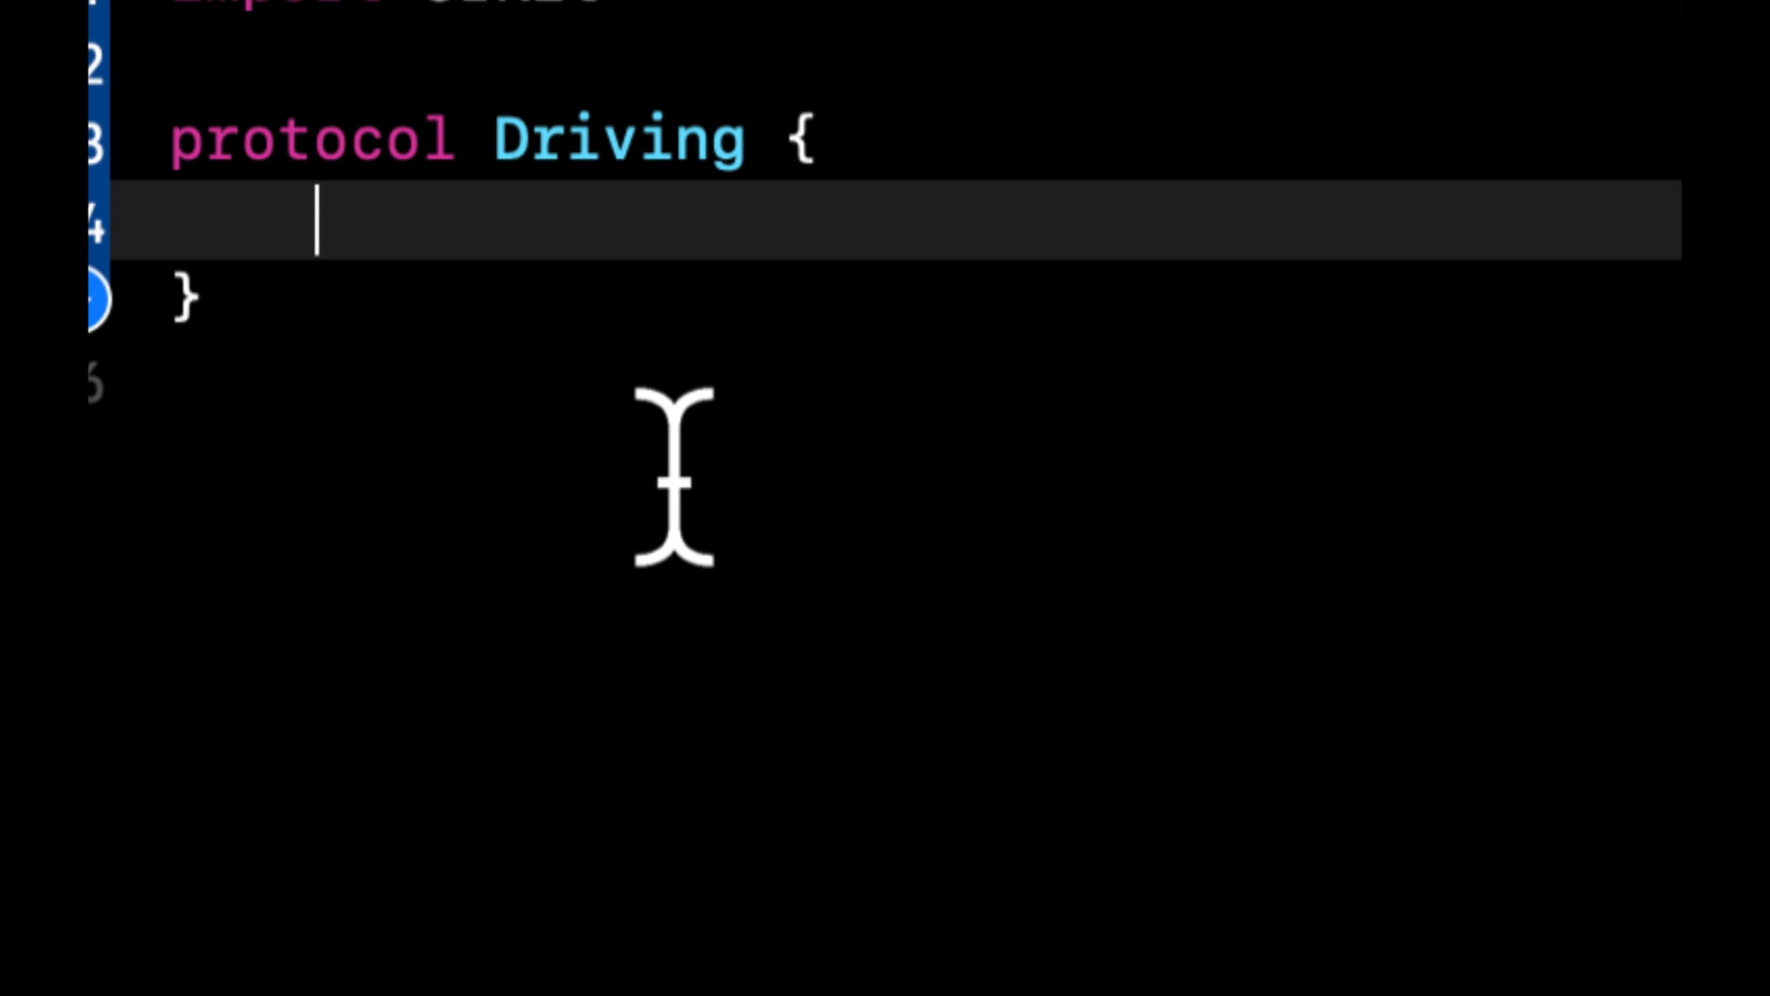
type("fun c ")
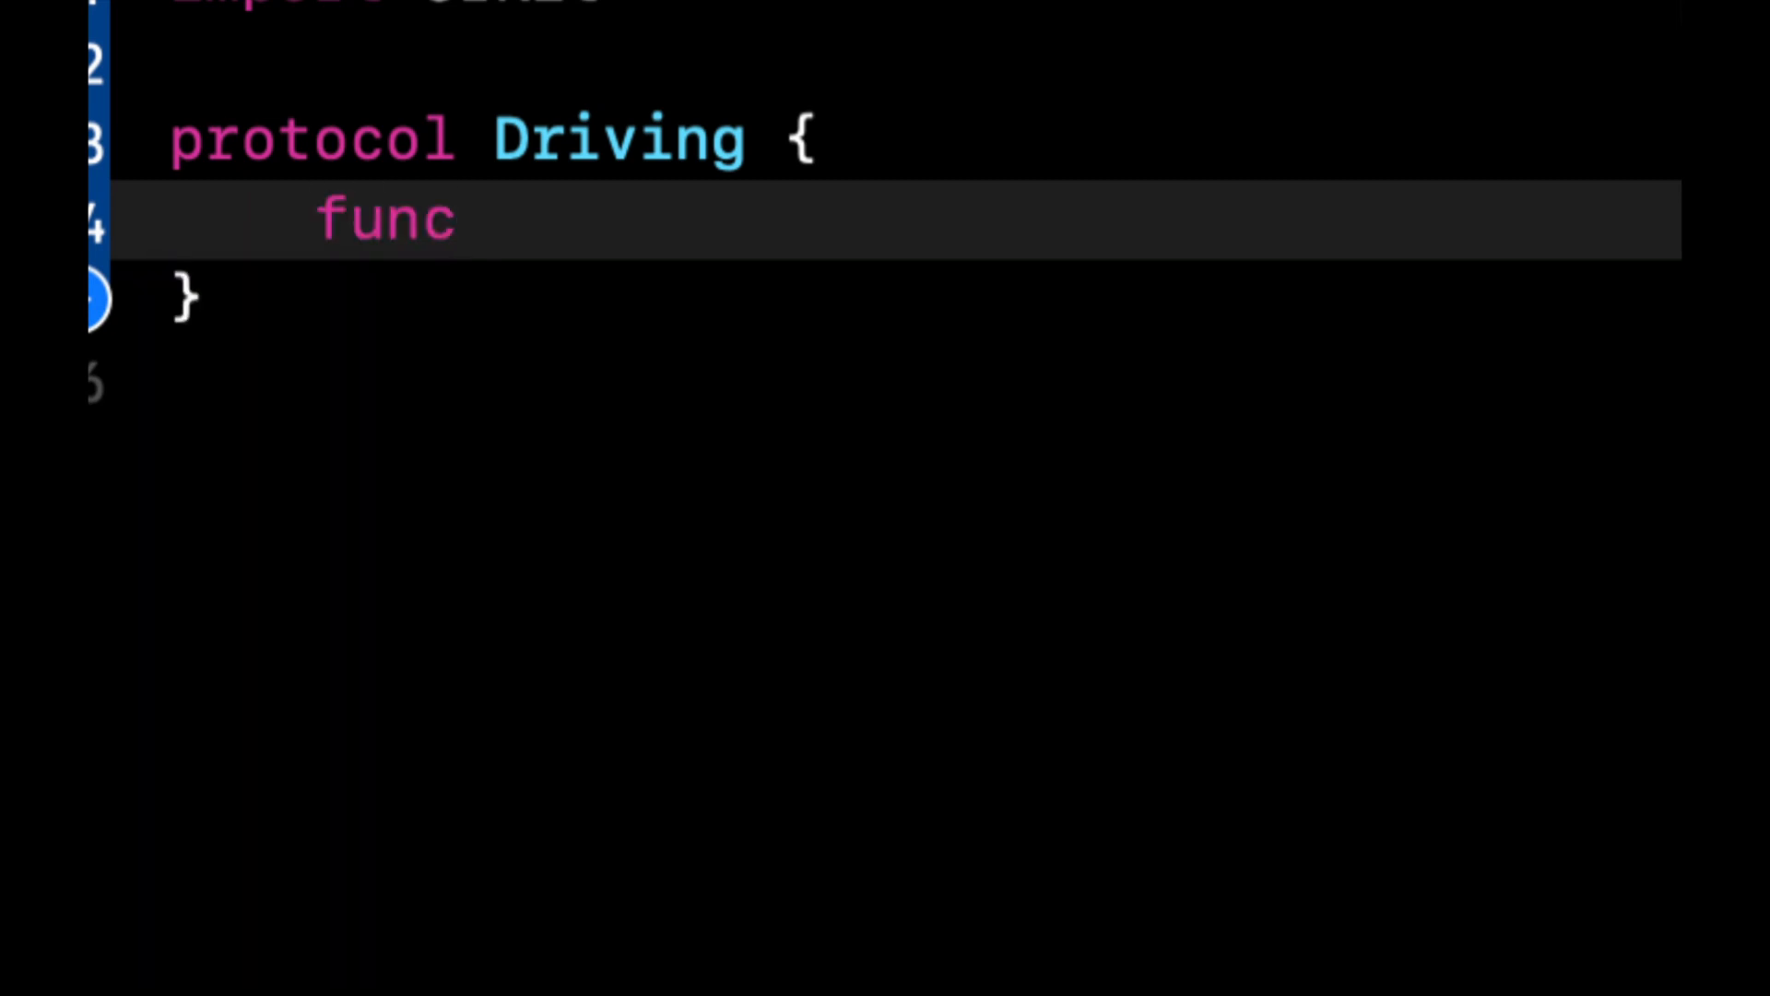
type("st")
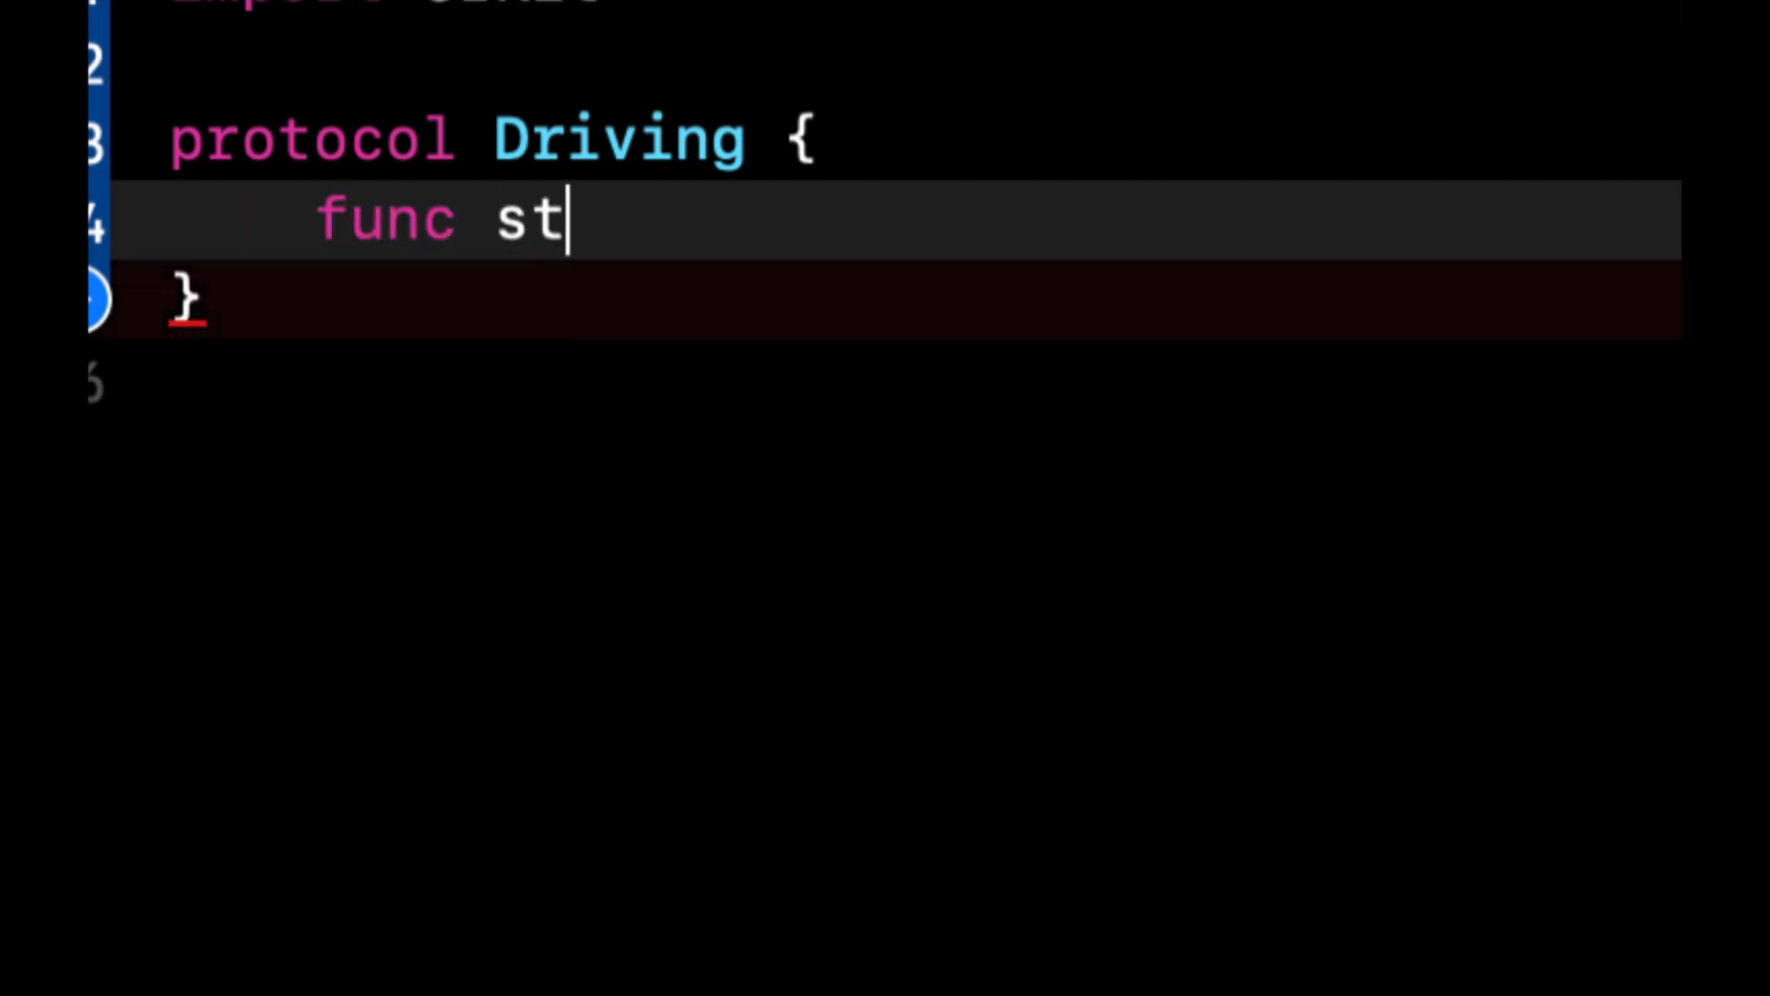
type("artDrv")
Declare startDriving(), isDriving() -> Bool and stopDriving() inside the Driving protocol
key("BackSpace")
type("iving")
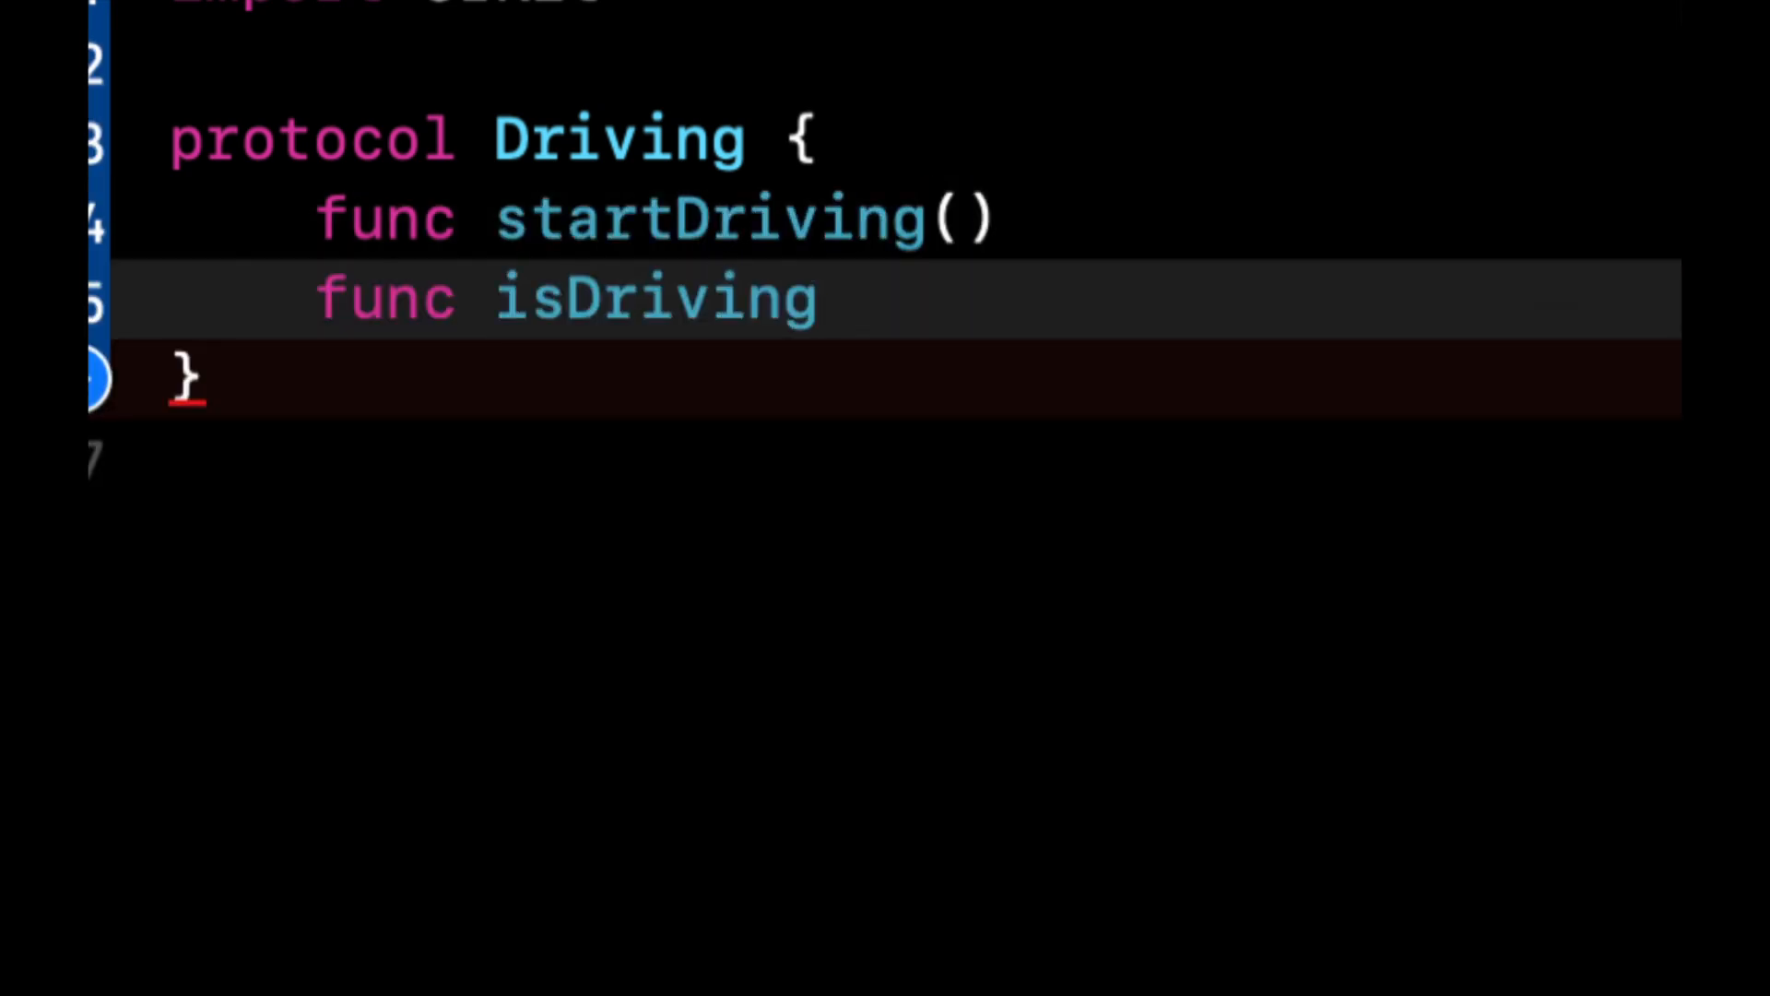
type("() -> Bool")
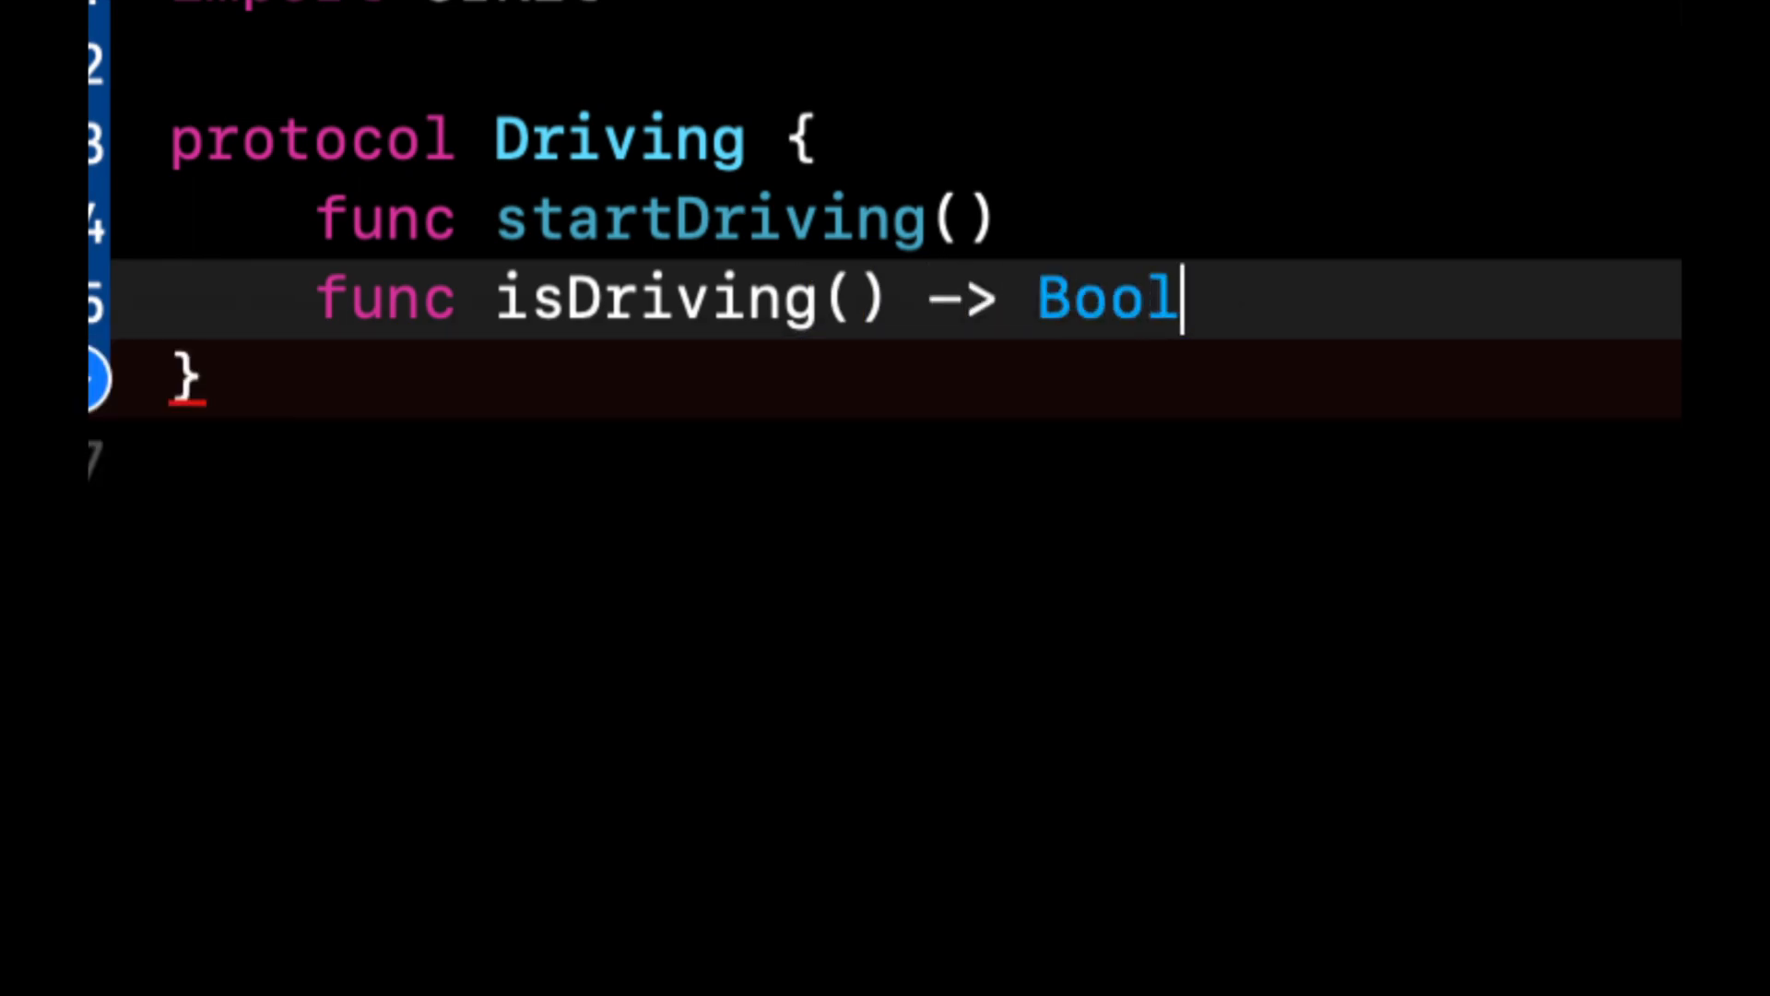
key("Return")
type("func stop")
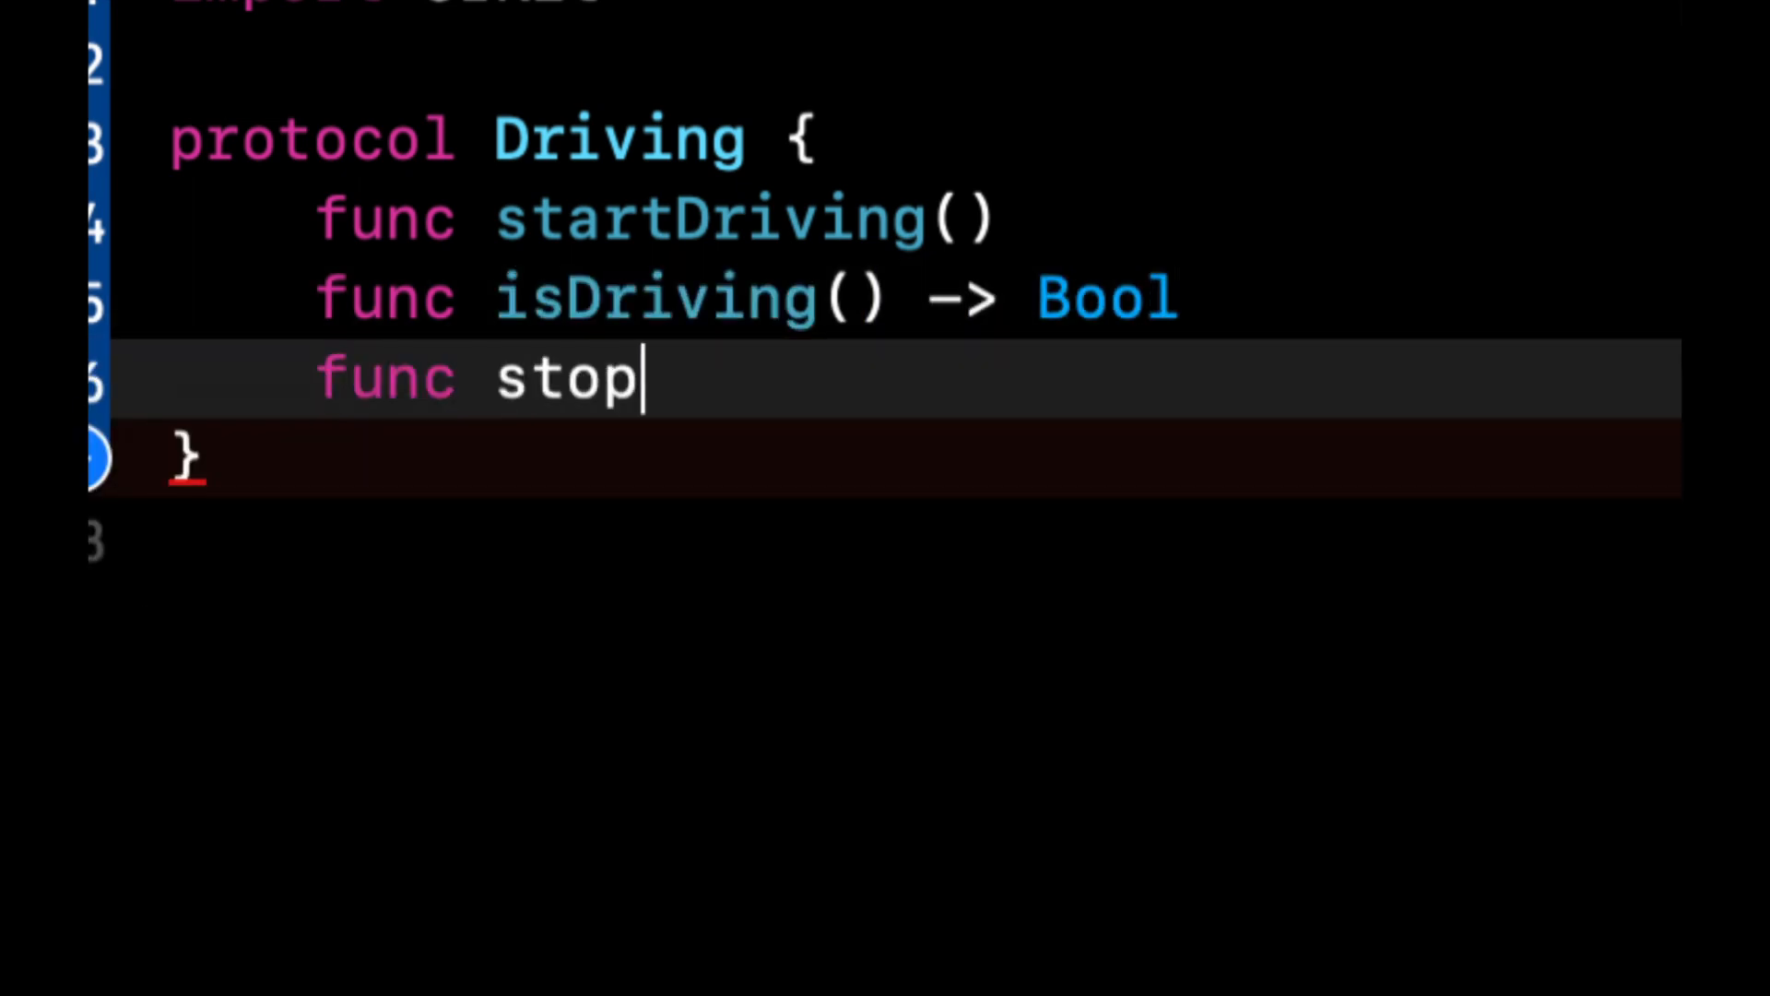
type("Driving()")
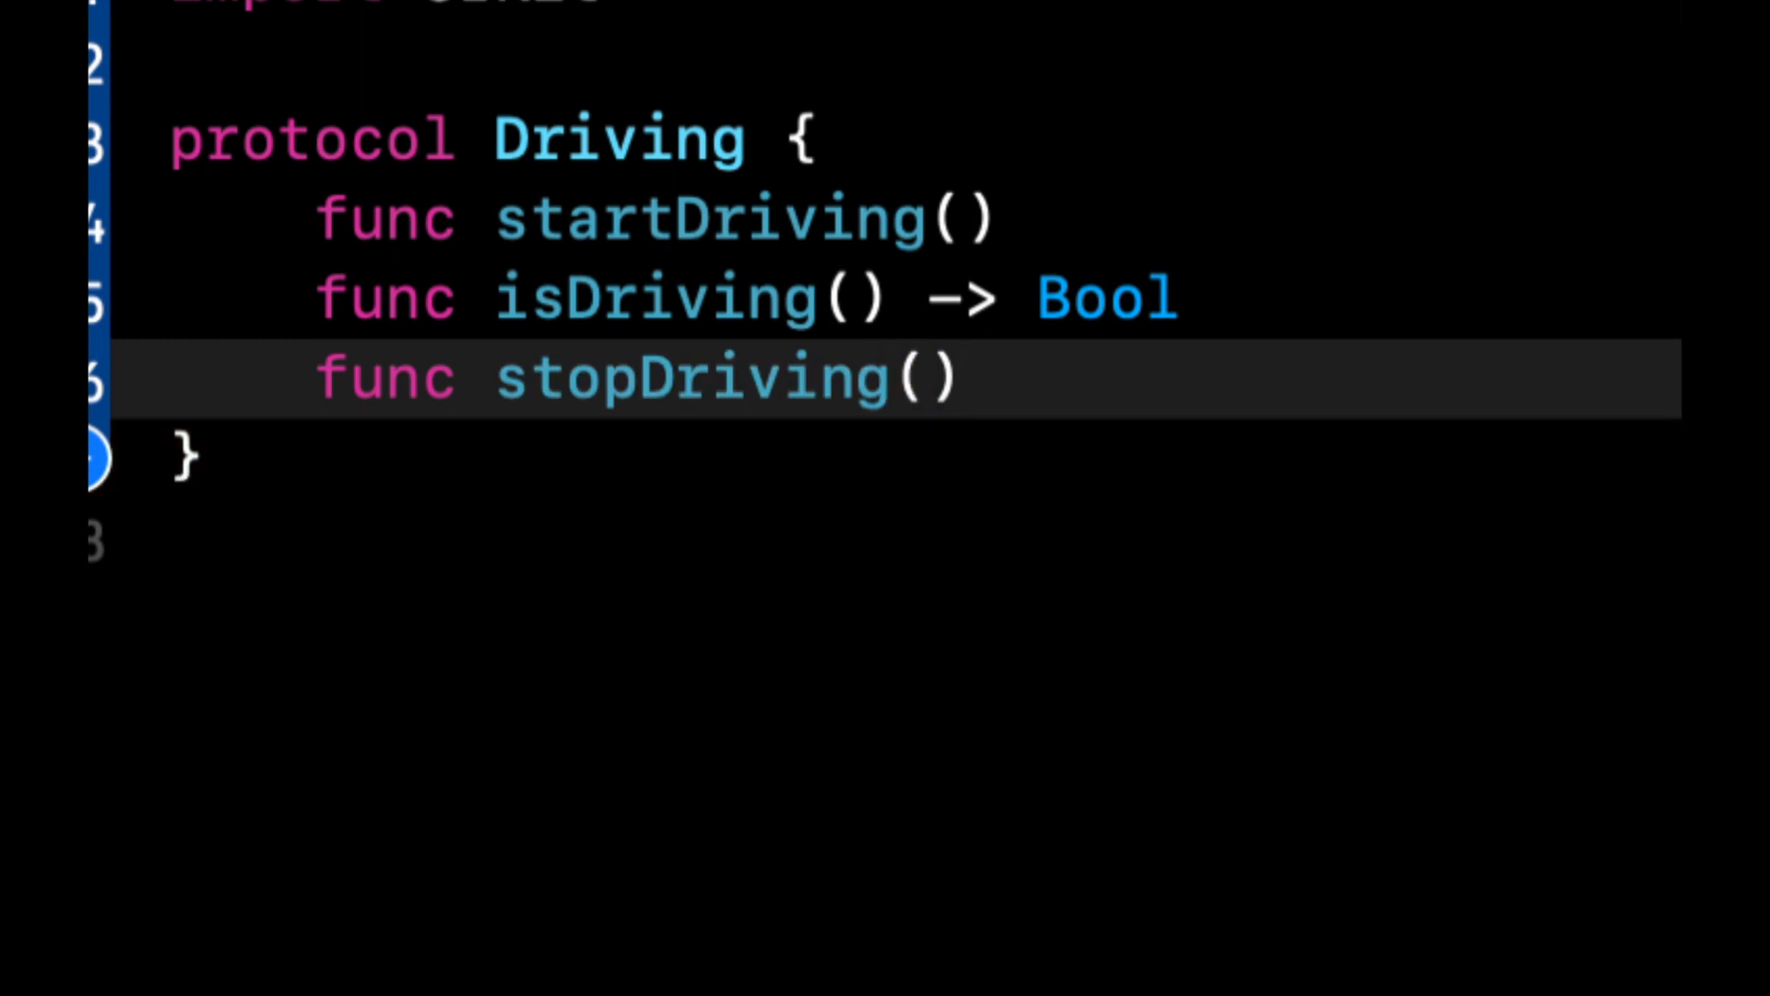
left_click(637, 661)
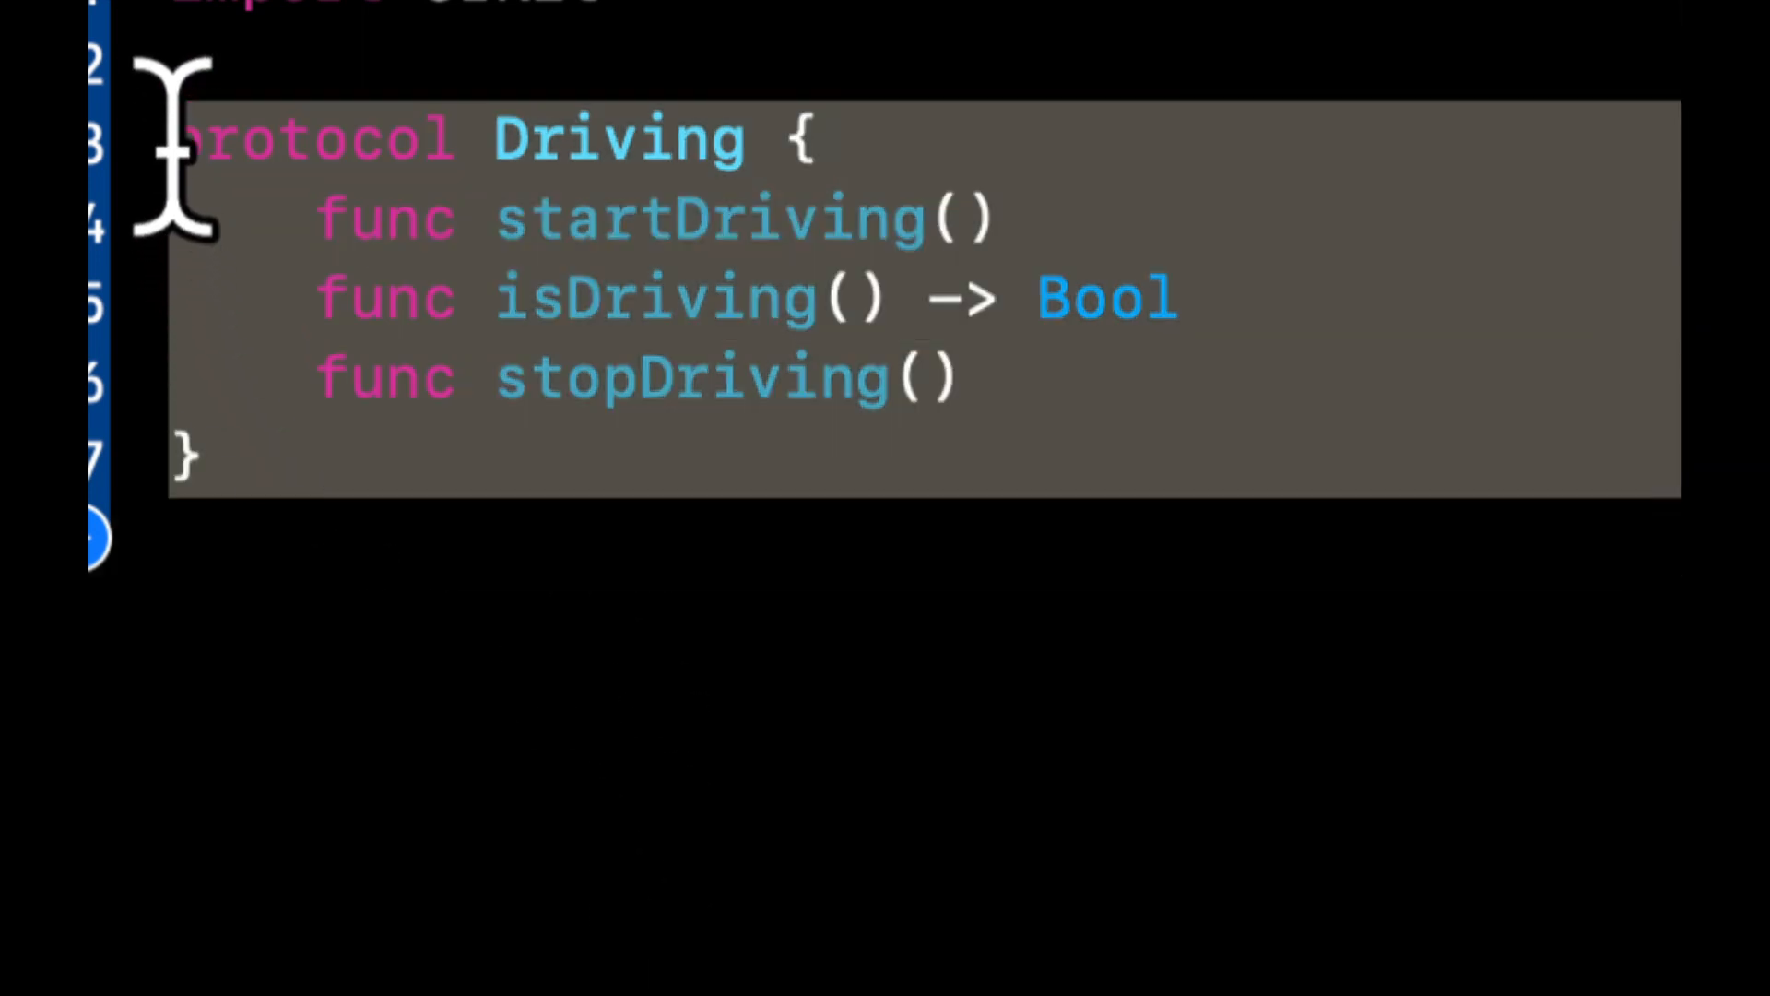
Add empty class BMW {} and class Honda {} below the protocol, then start class SelectedCar { }
left_click(357, 532)
key("Return")
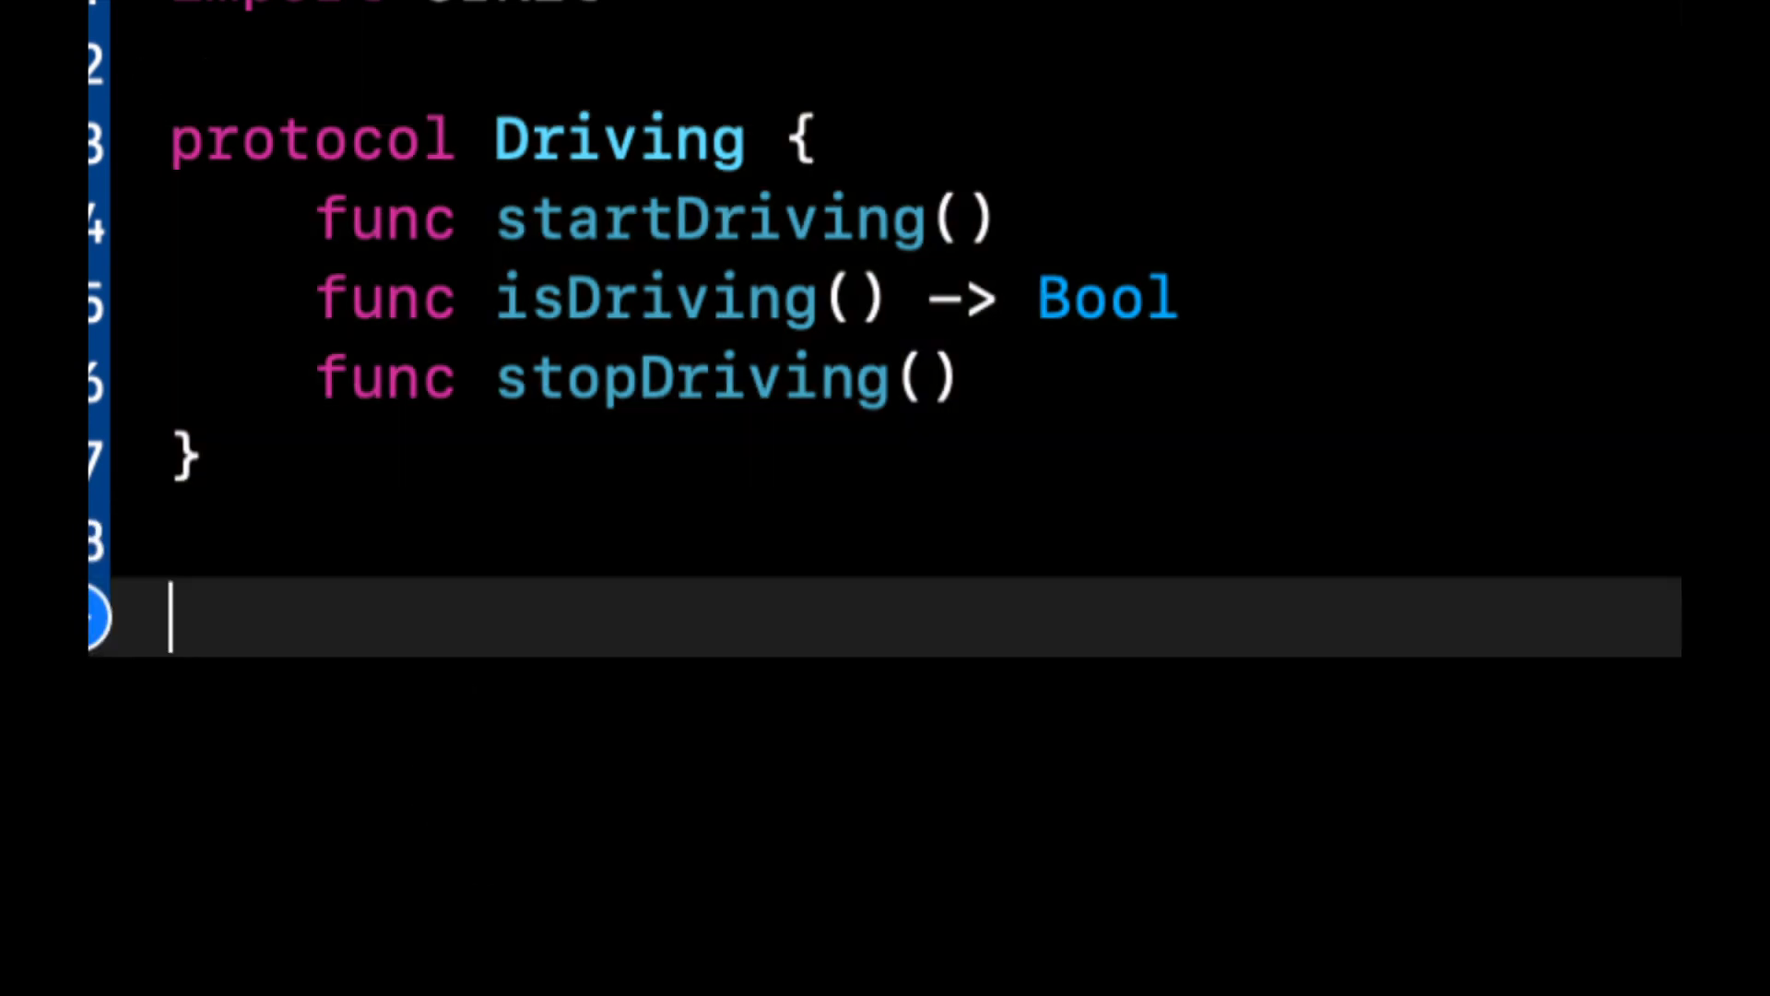
type("cla")
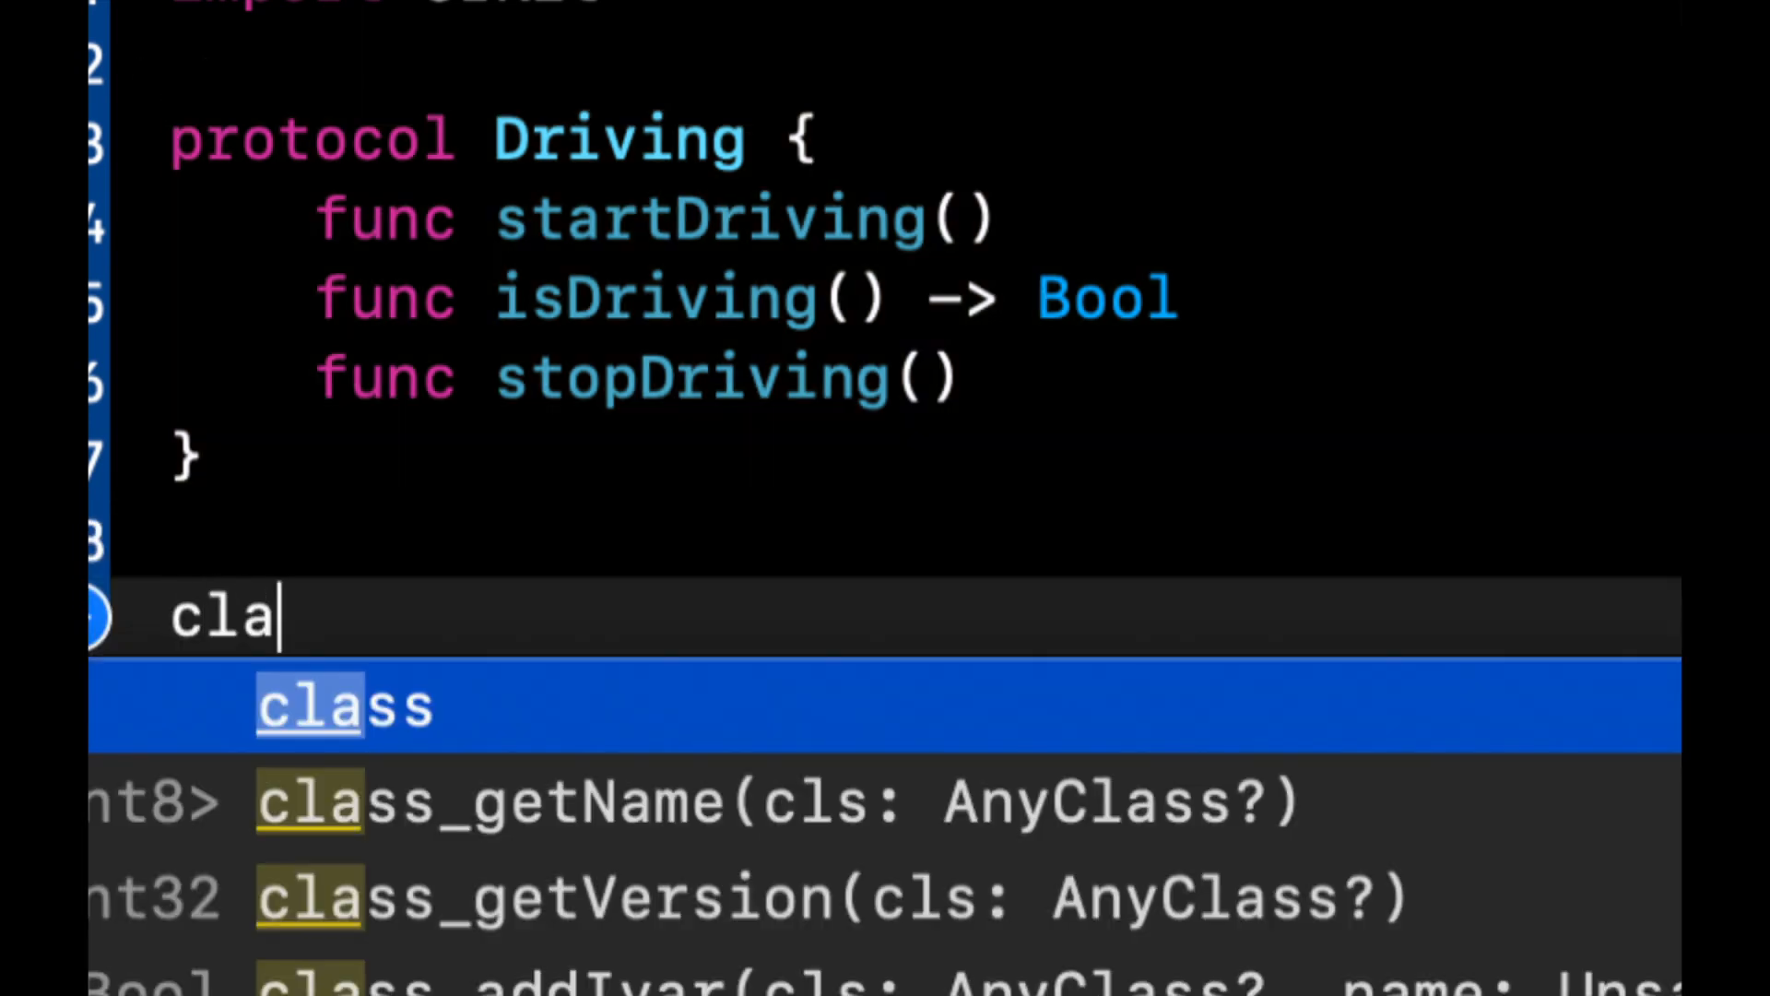
type("ss BMW")
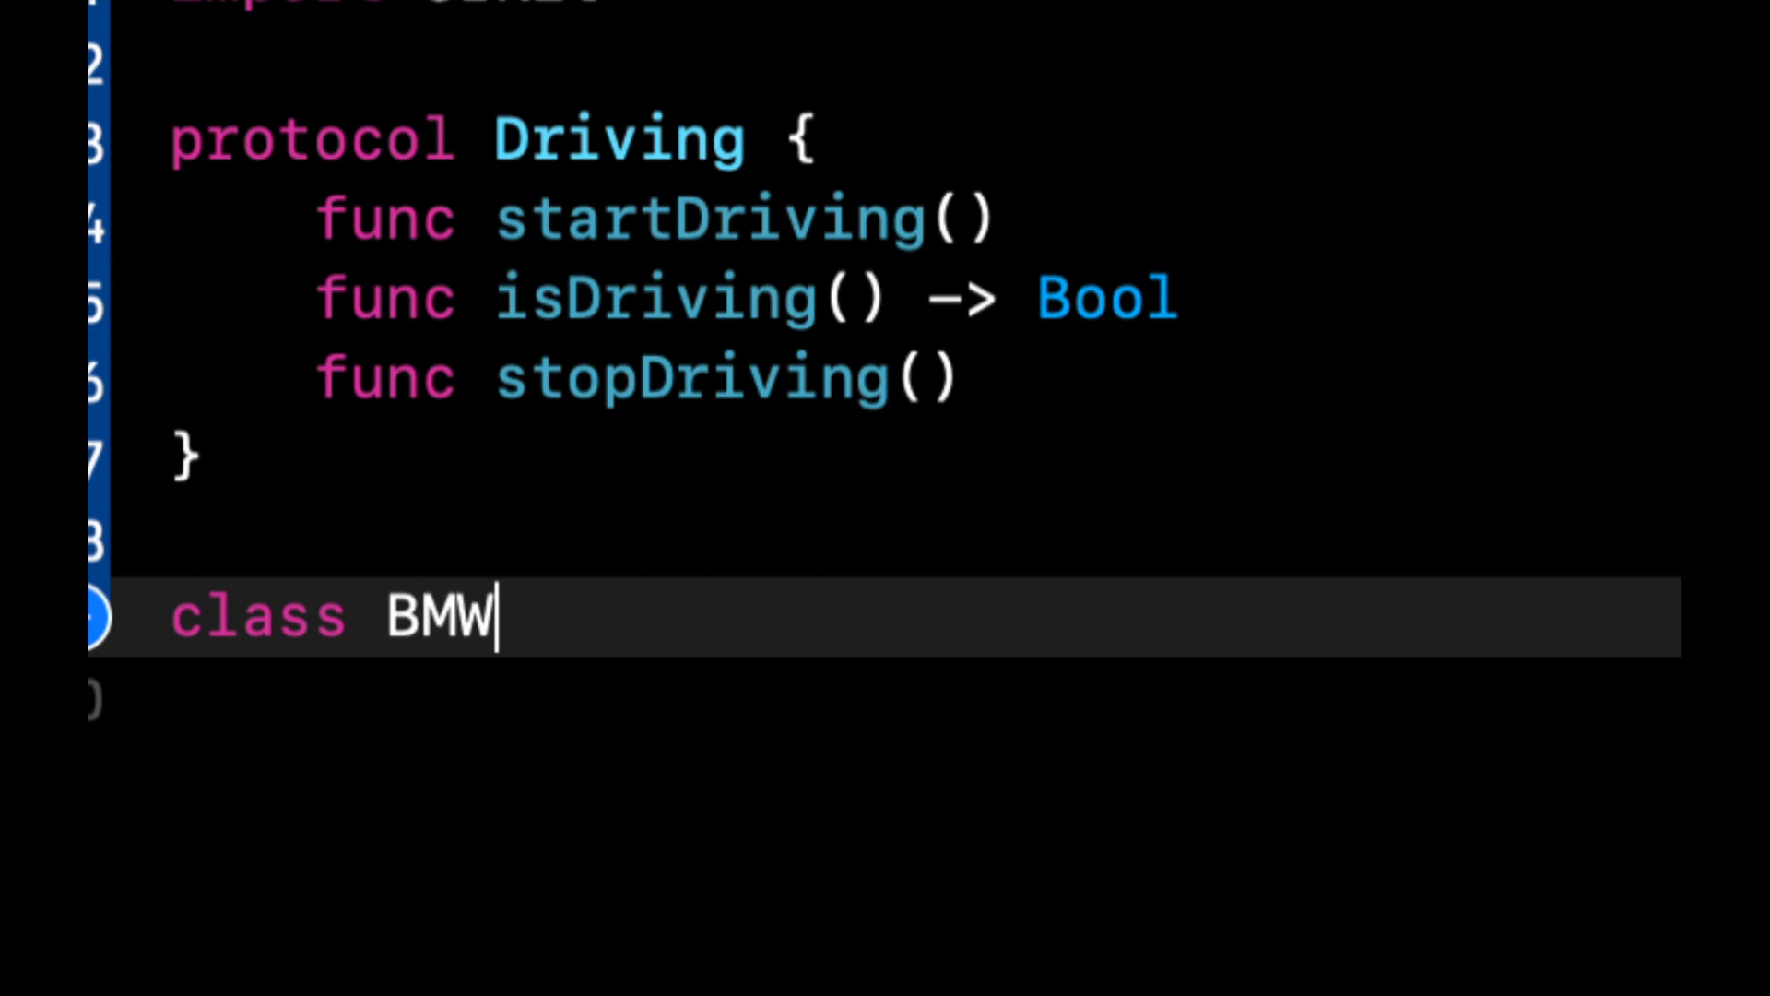
type(" {")
key("Return")
type("clas")
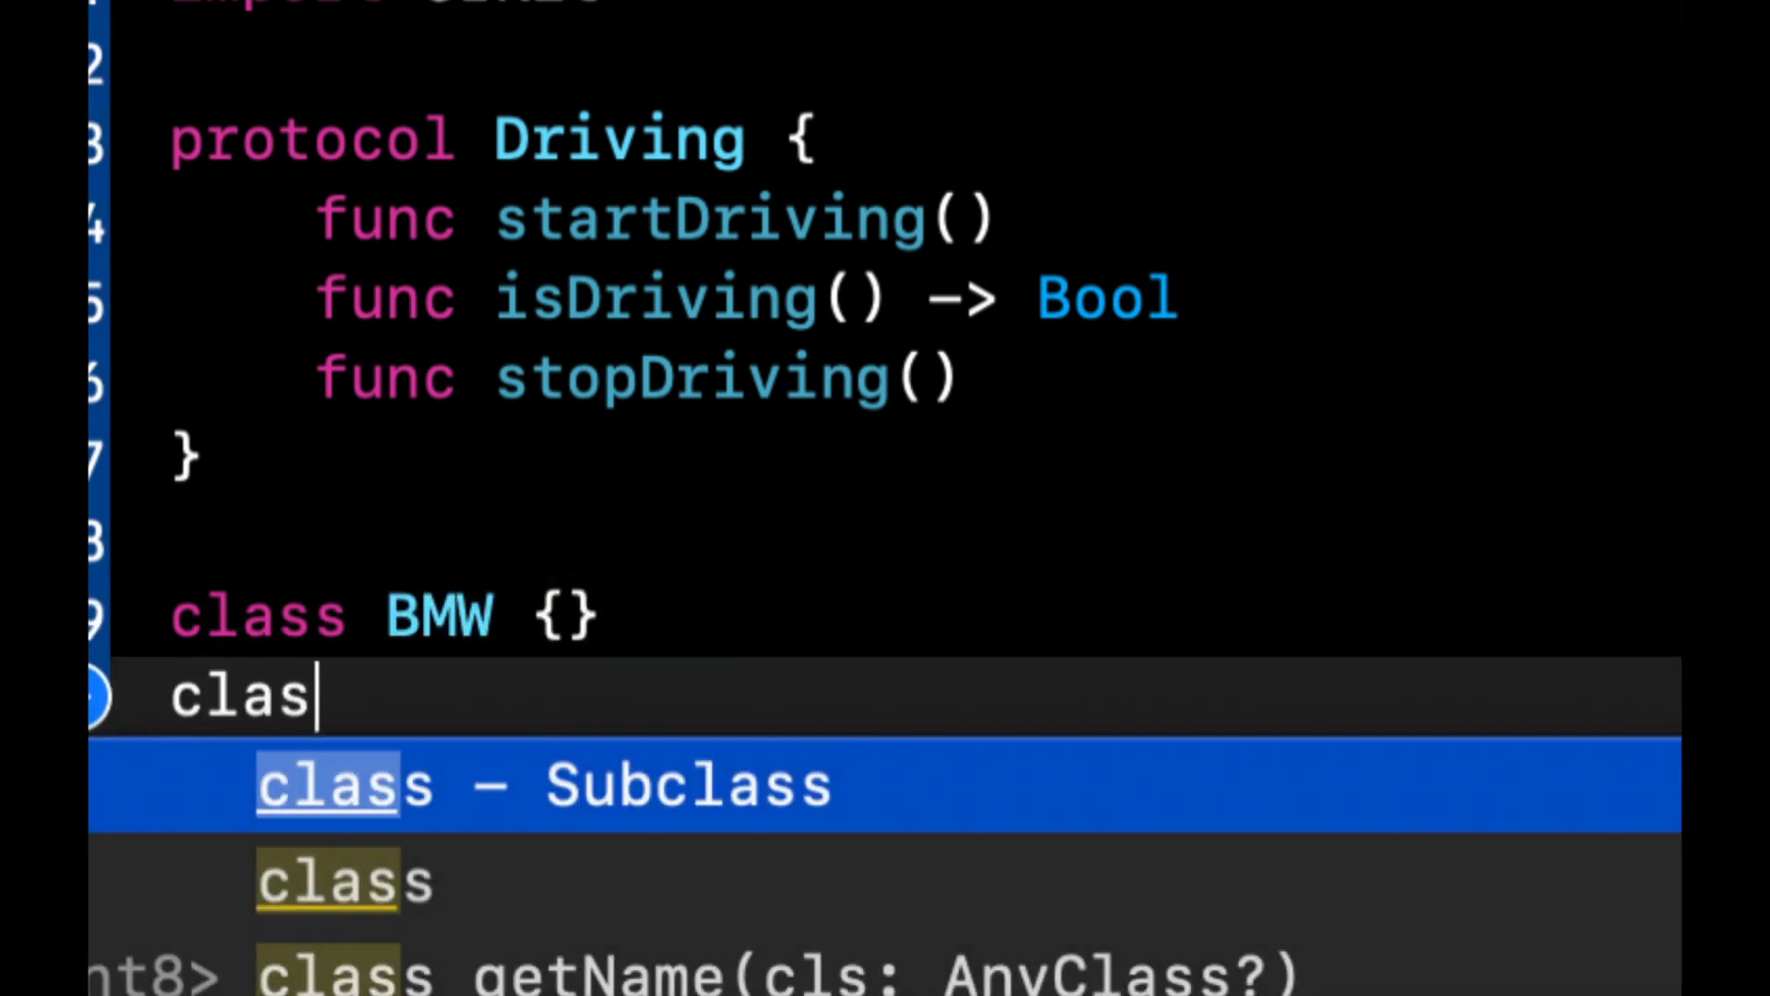
type("s ")
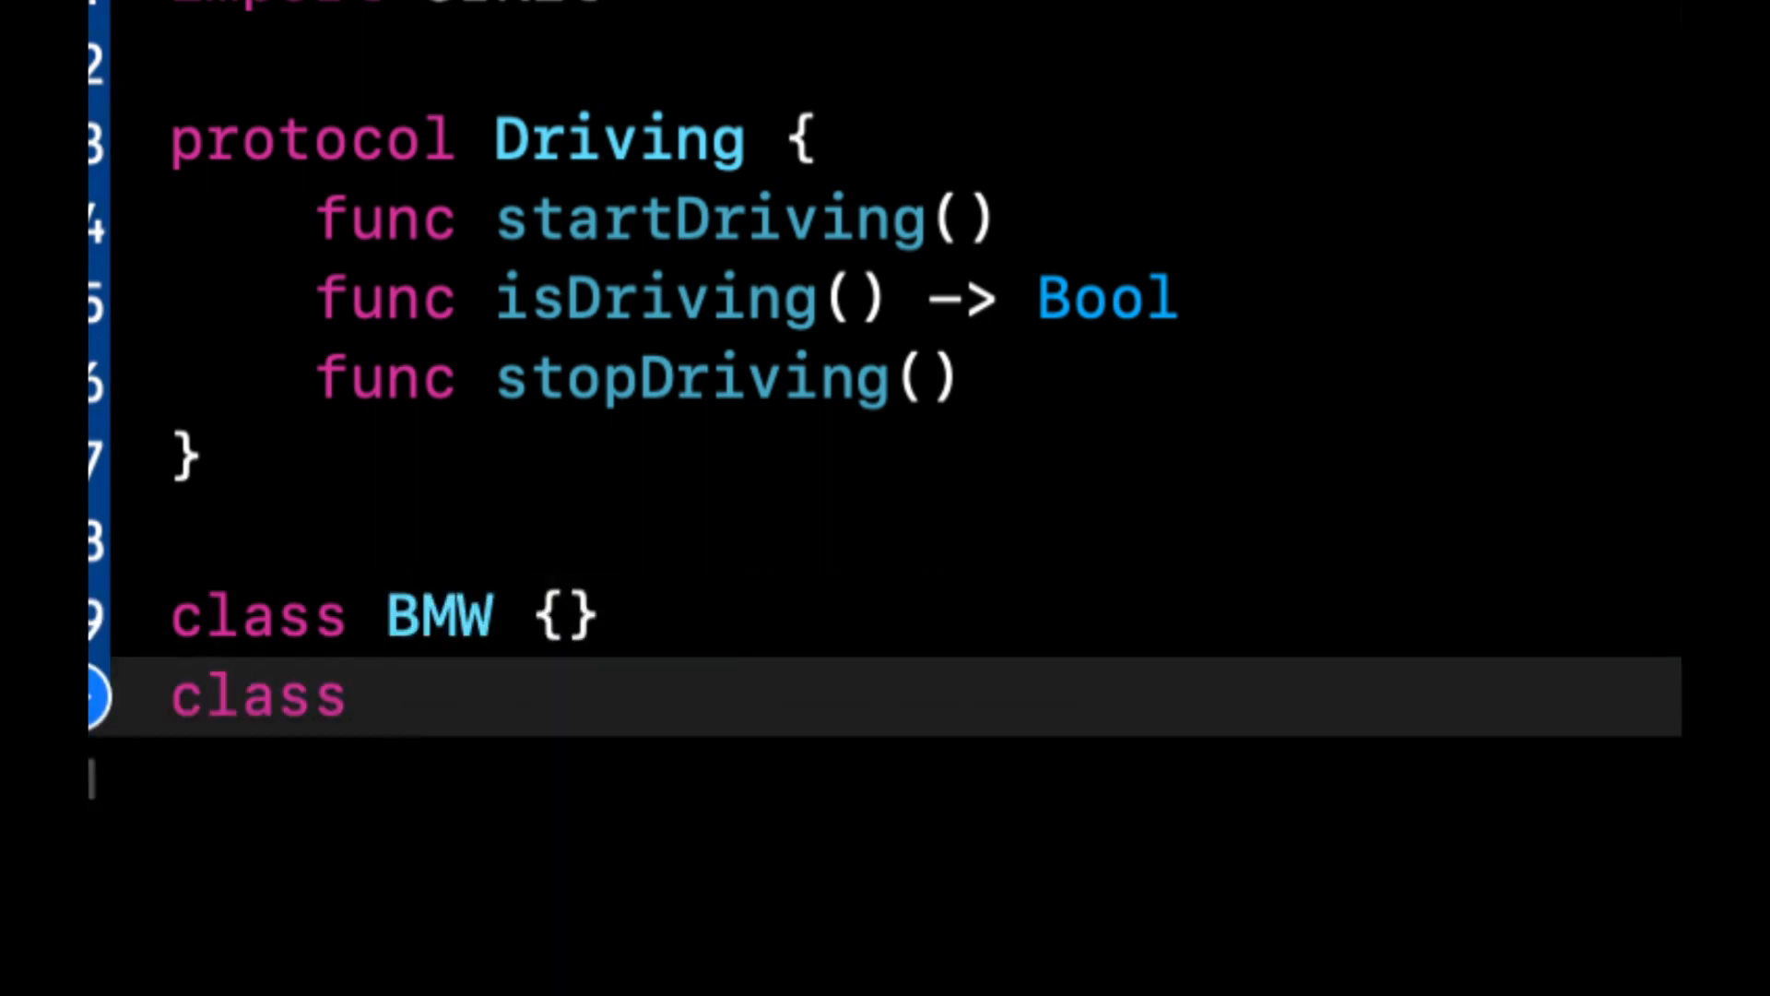
type("Honda {")
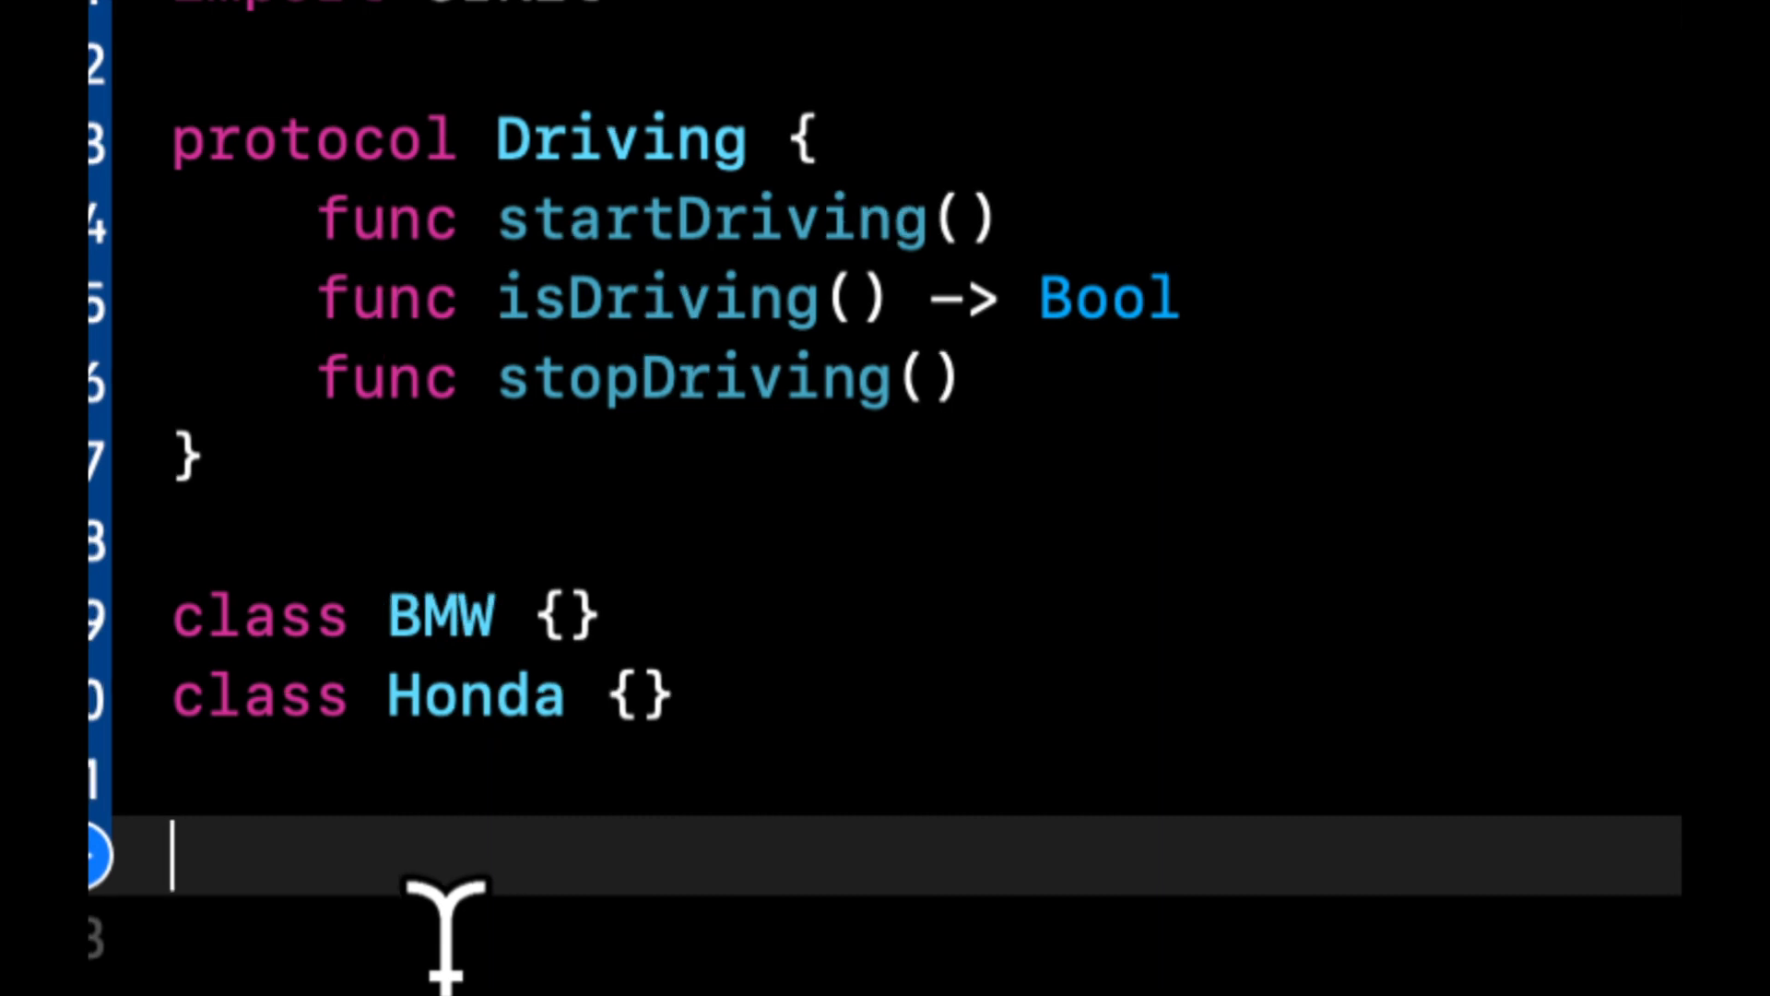
scroll(443, 923, "down", 3)
scroll(443, 941, "down", 4)
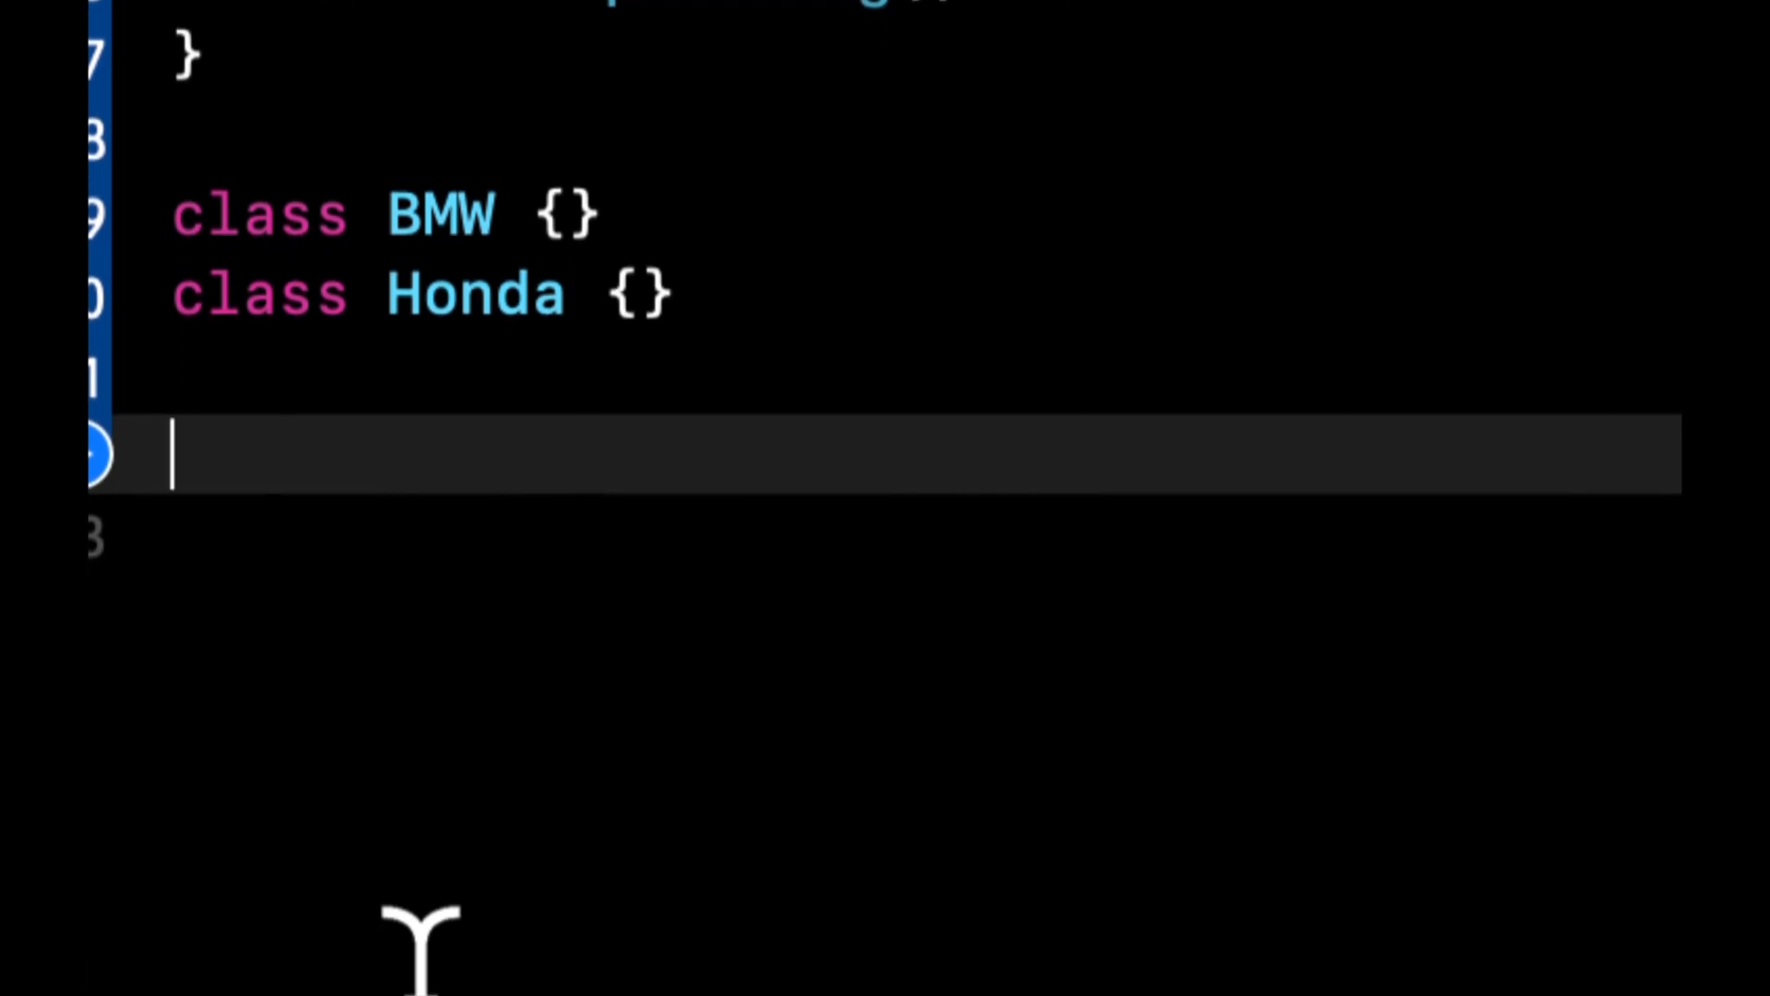
type("cl")
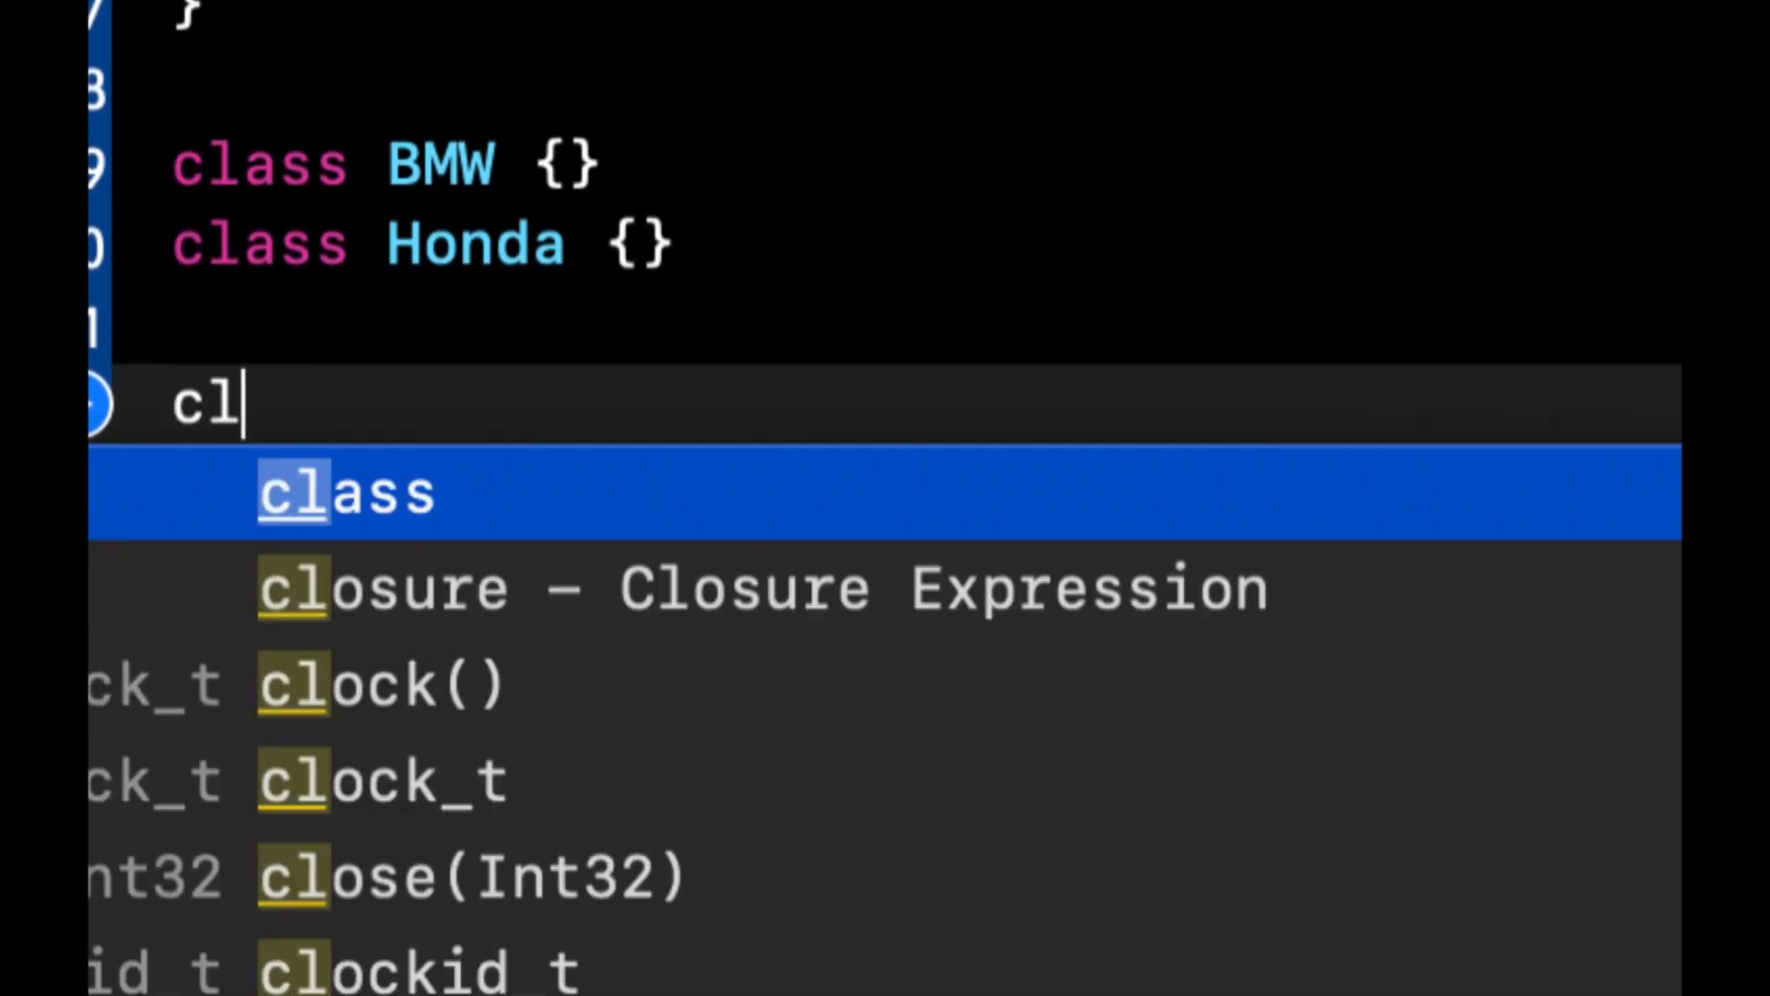
type("ass ")
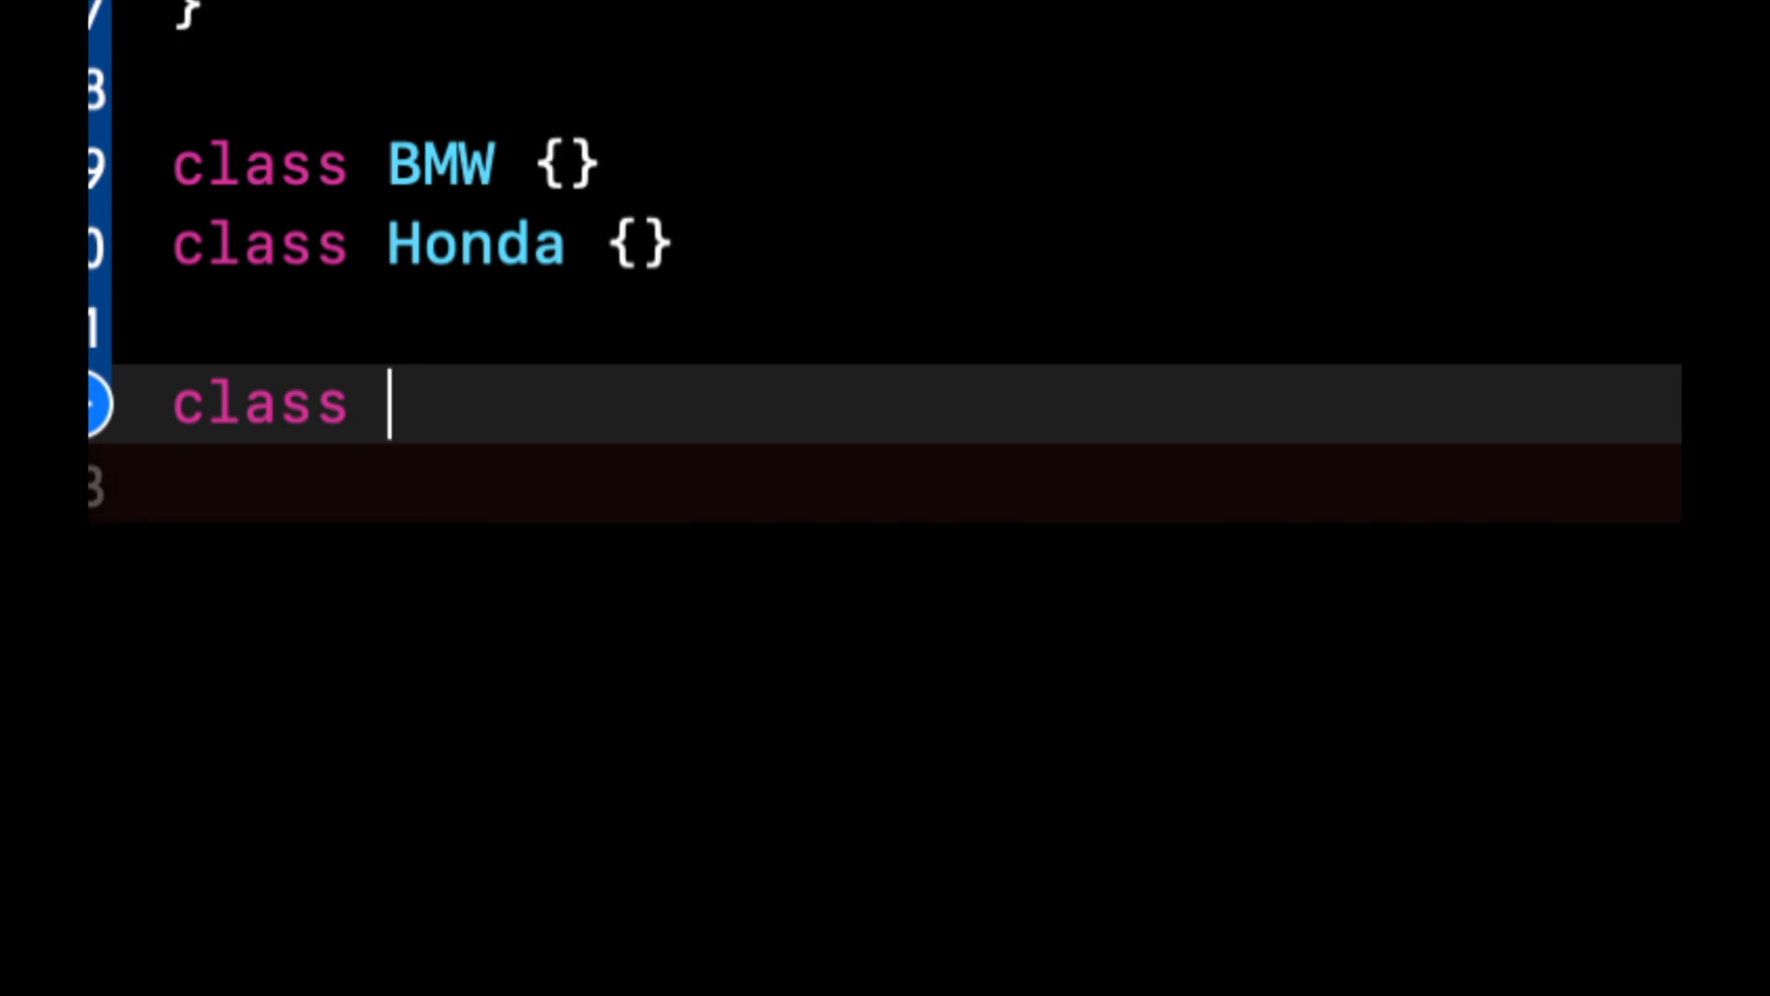
type("Selecte")
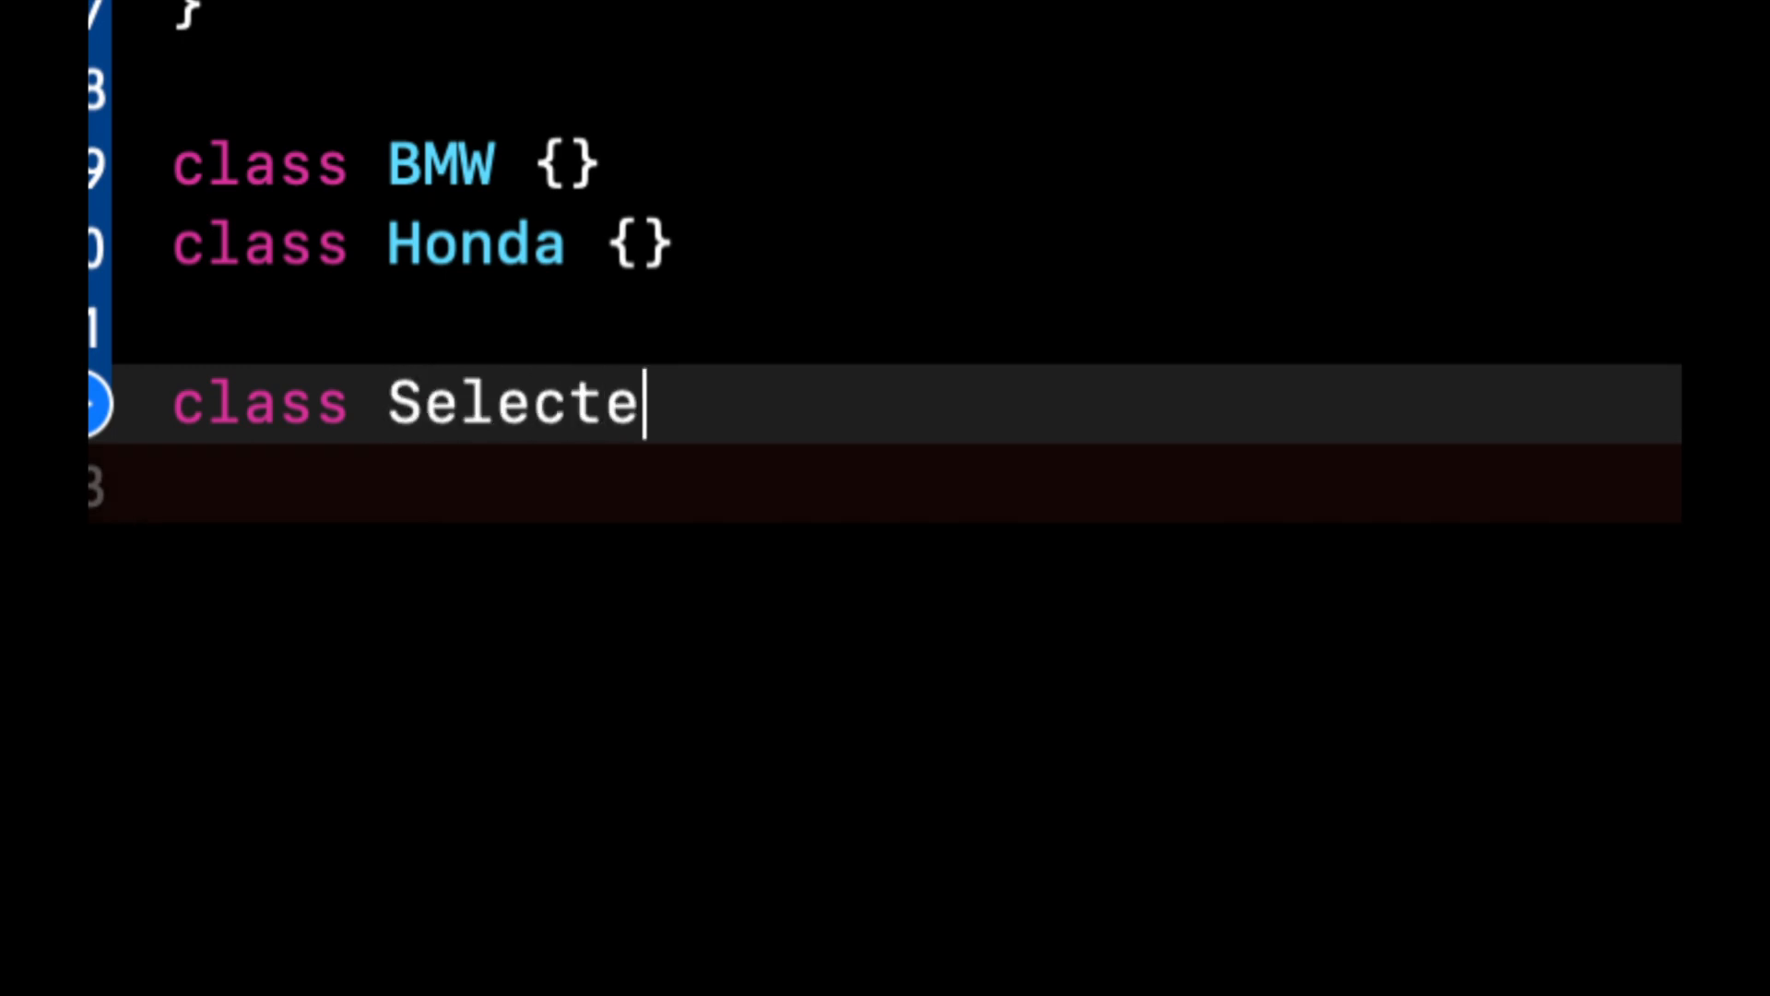
type("dVeh")
key("BackSpace")
key("BackSpace")
key("BackSpace")
type("C")
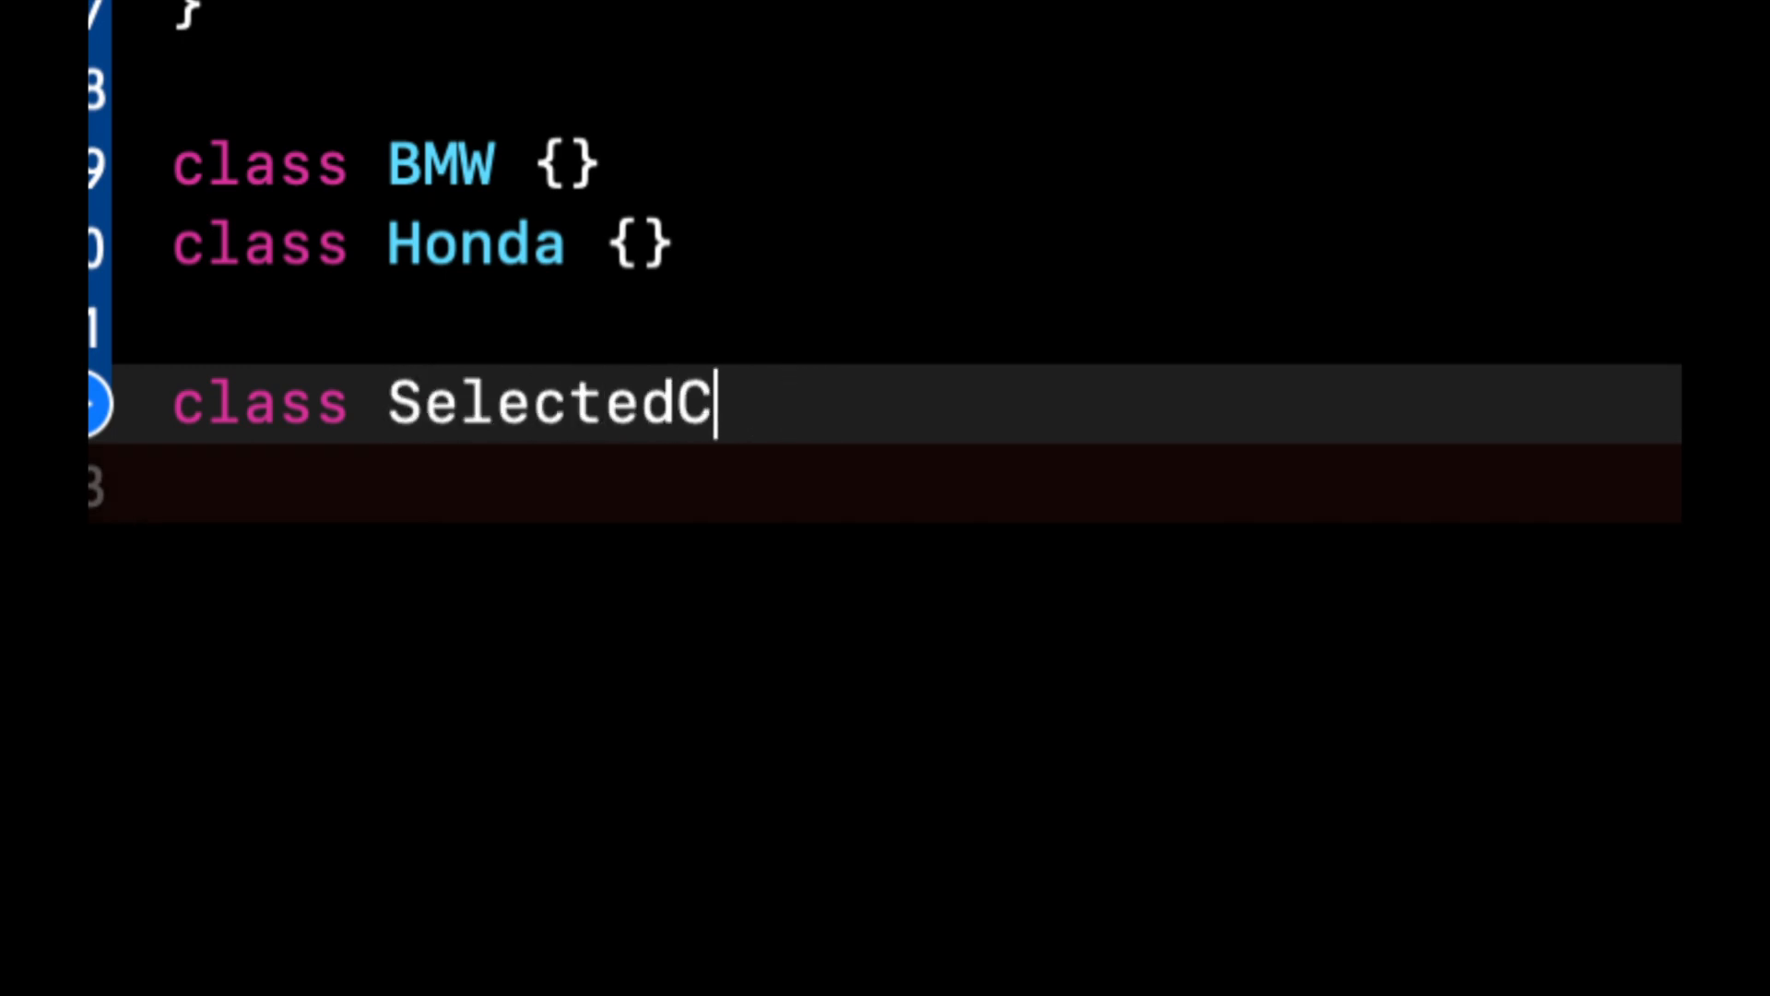
type("ar {}")
key("Return")
key("Return")
key("Return")
Give SelectedCar an init(car: BMW) { } initializer with its body opened
key("Up")
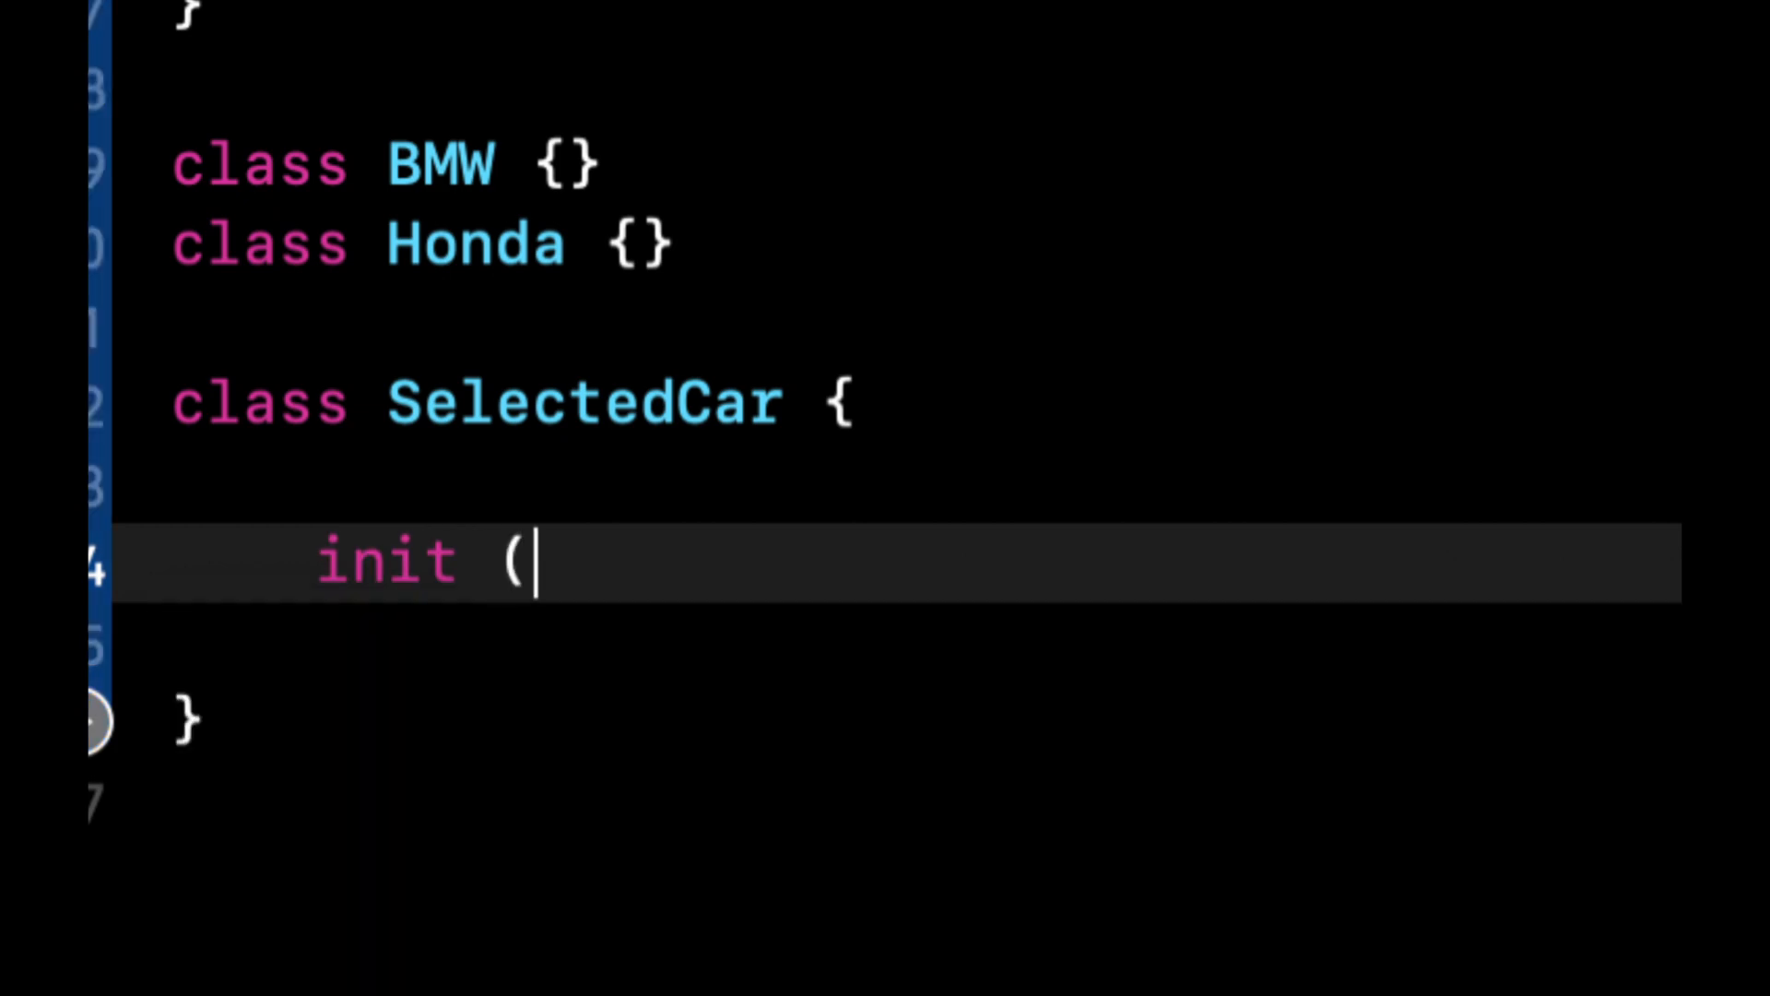
type(") {")
key("Return")
scroll(429, 940, "down", 3)
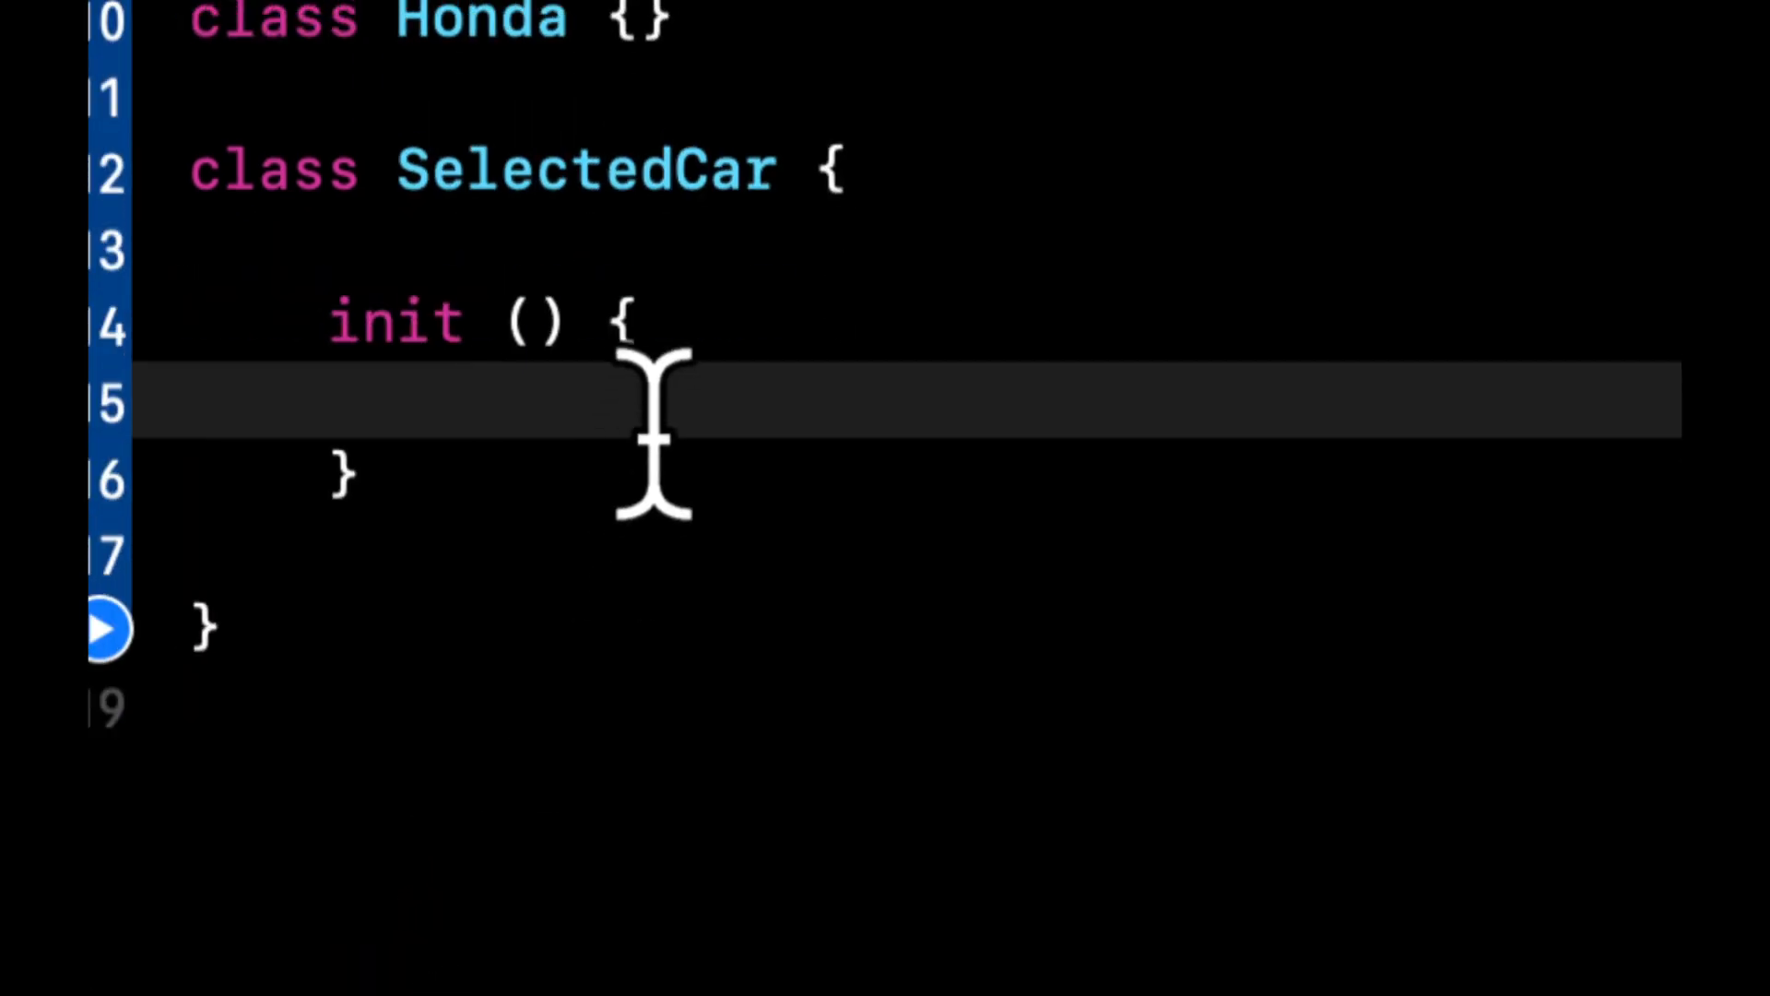
scroll(775, 55, "up", 3)
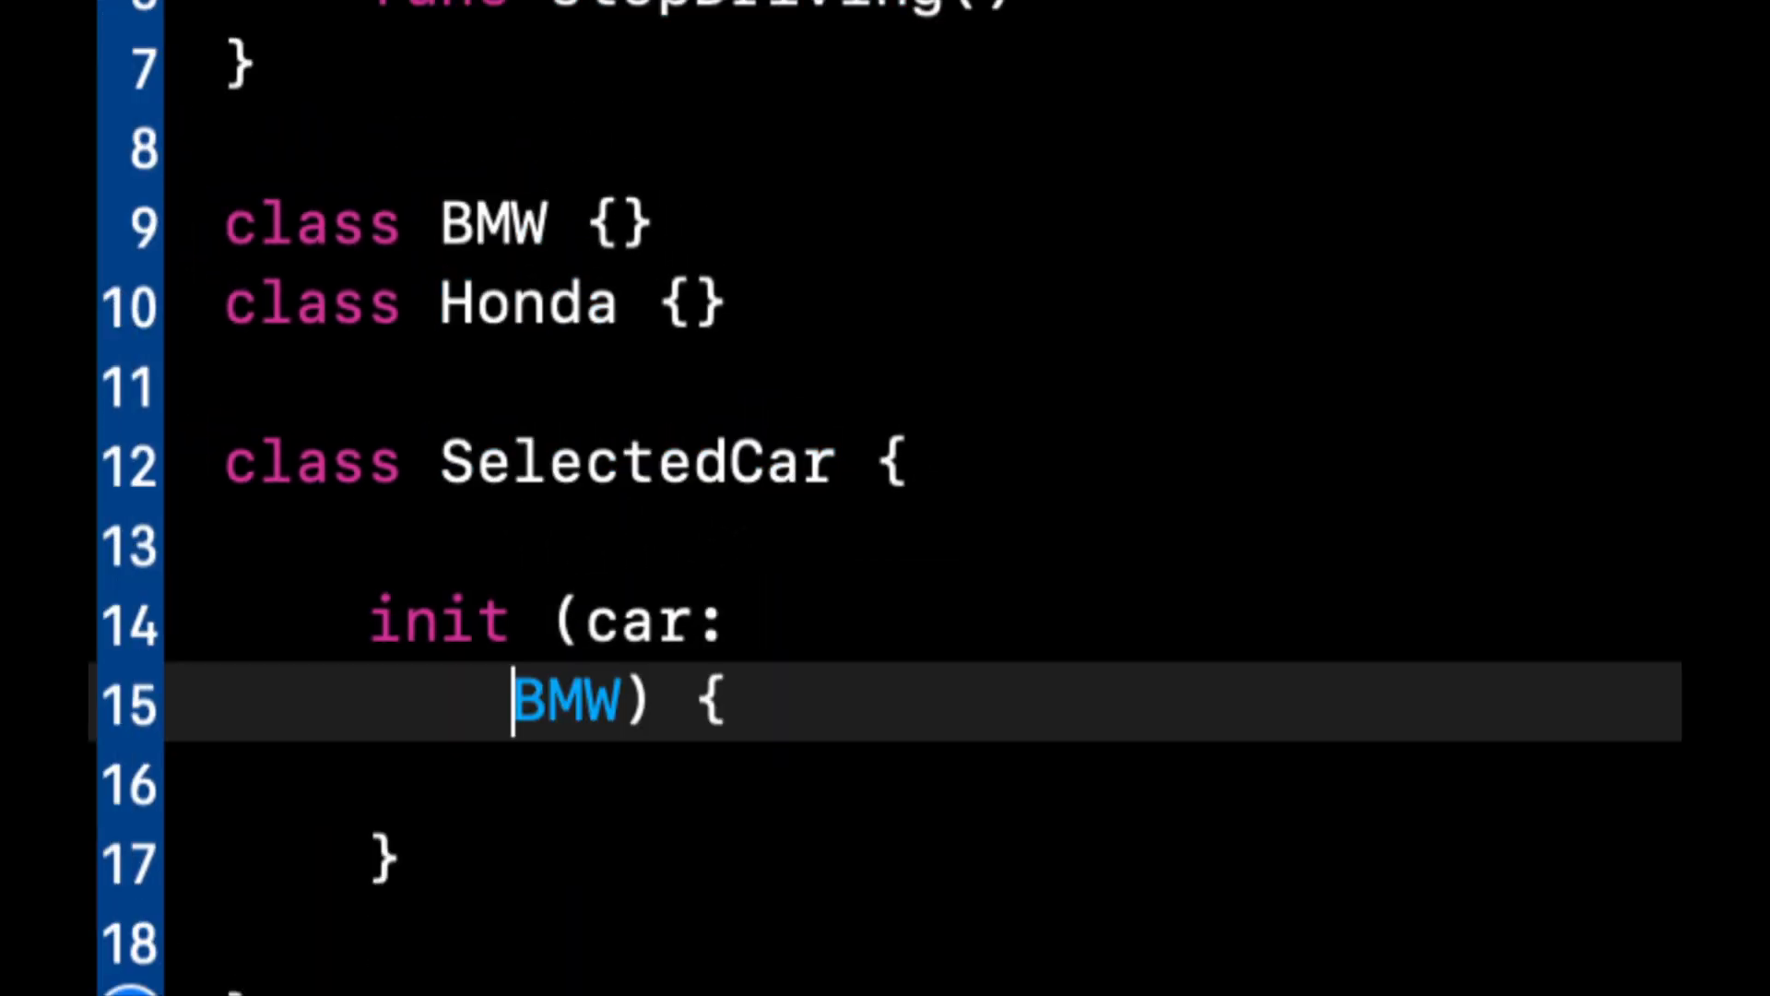
key("BackSpace")
key("Up")
key("Return")
key("Return")
Add the stored property let car: BMW and assign self.car = car in the initializer
key("Up")
key("Tab")
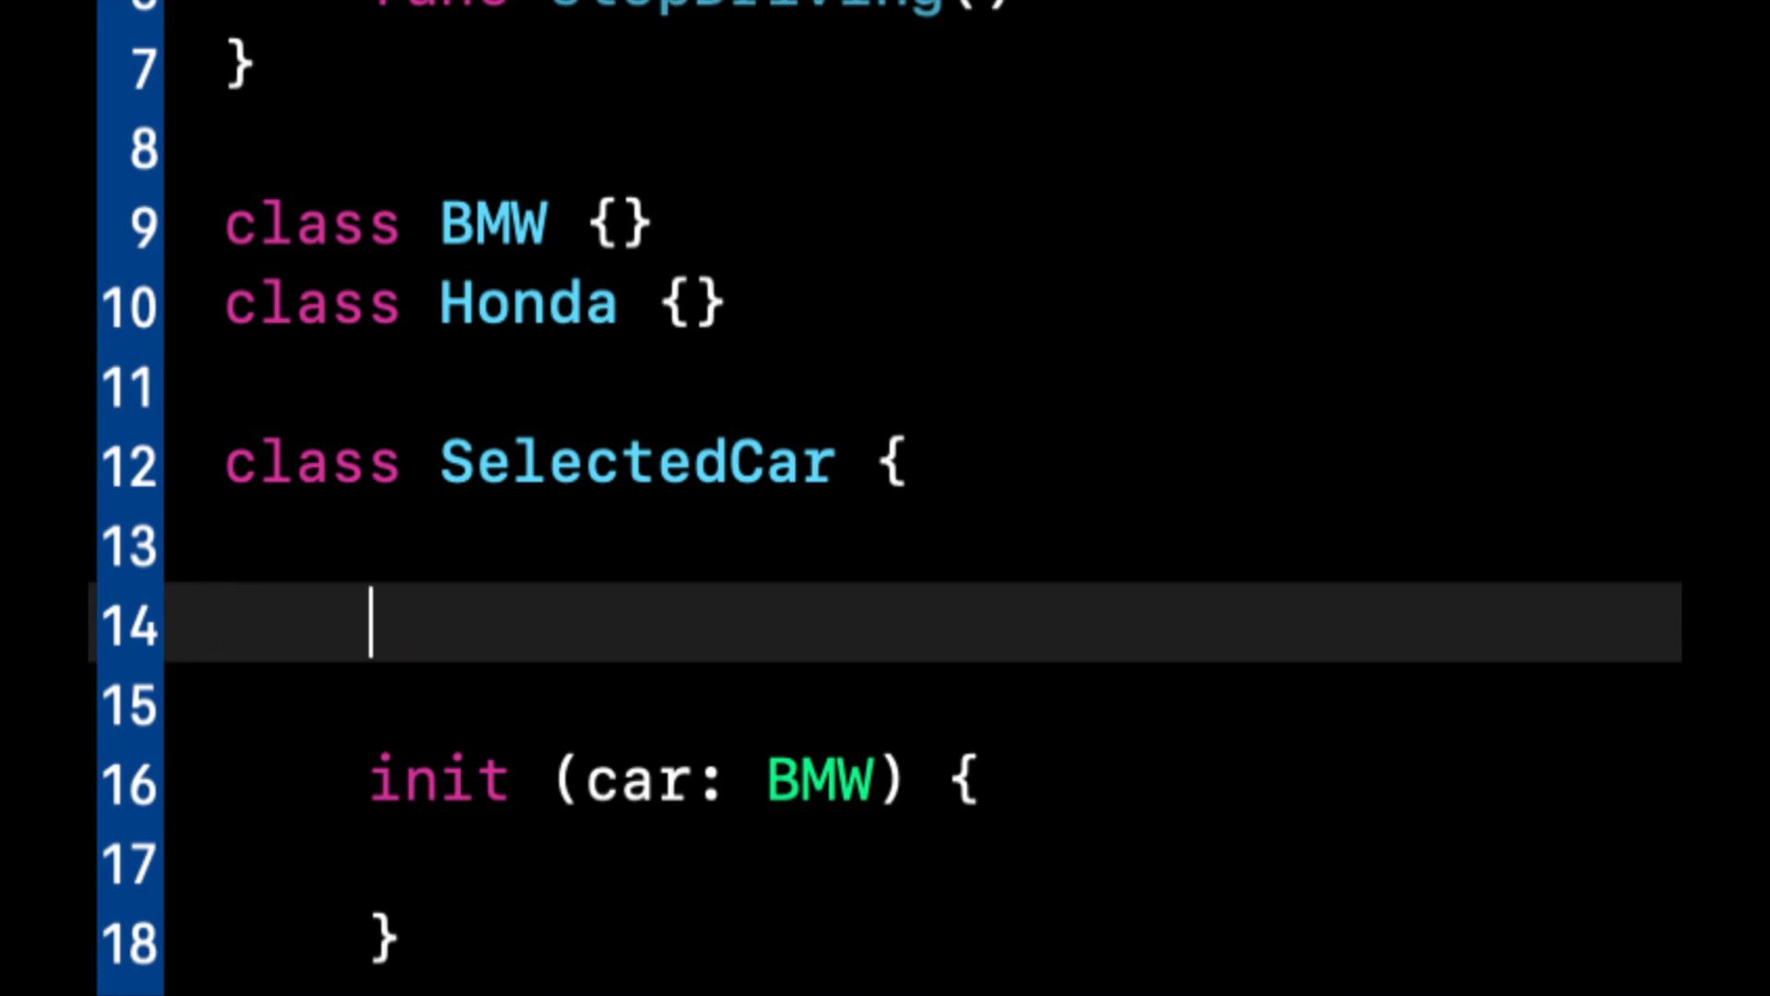
type("let ")
type("car")
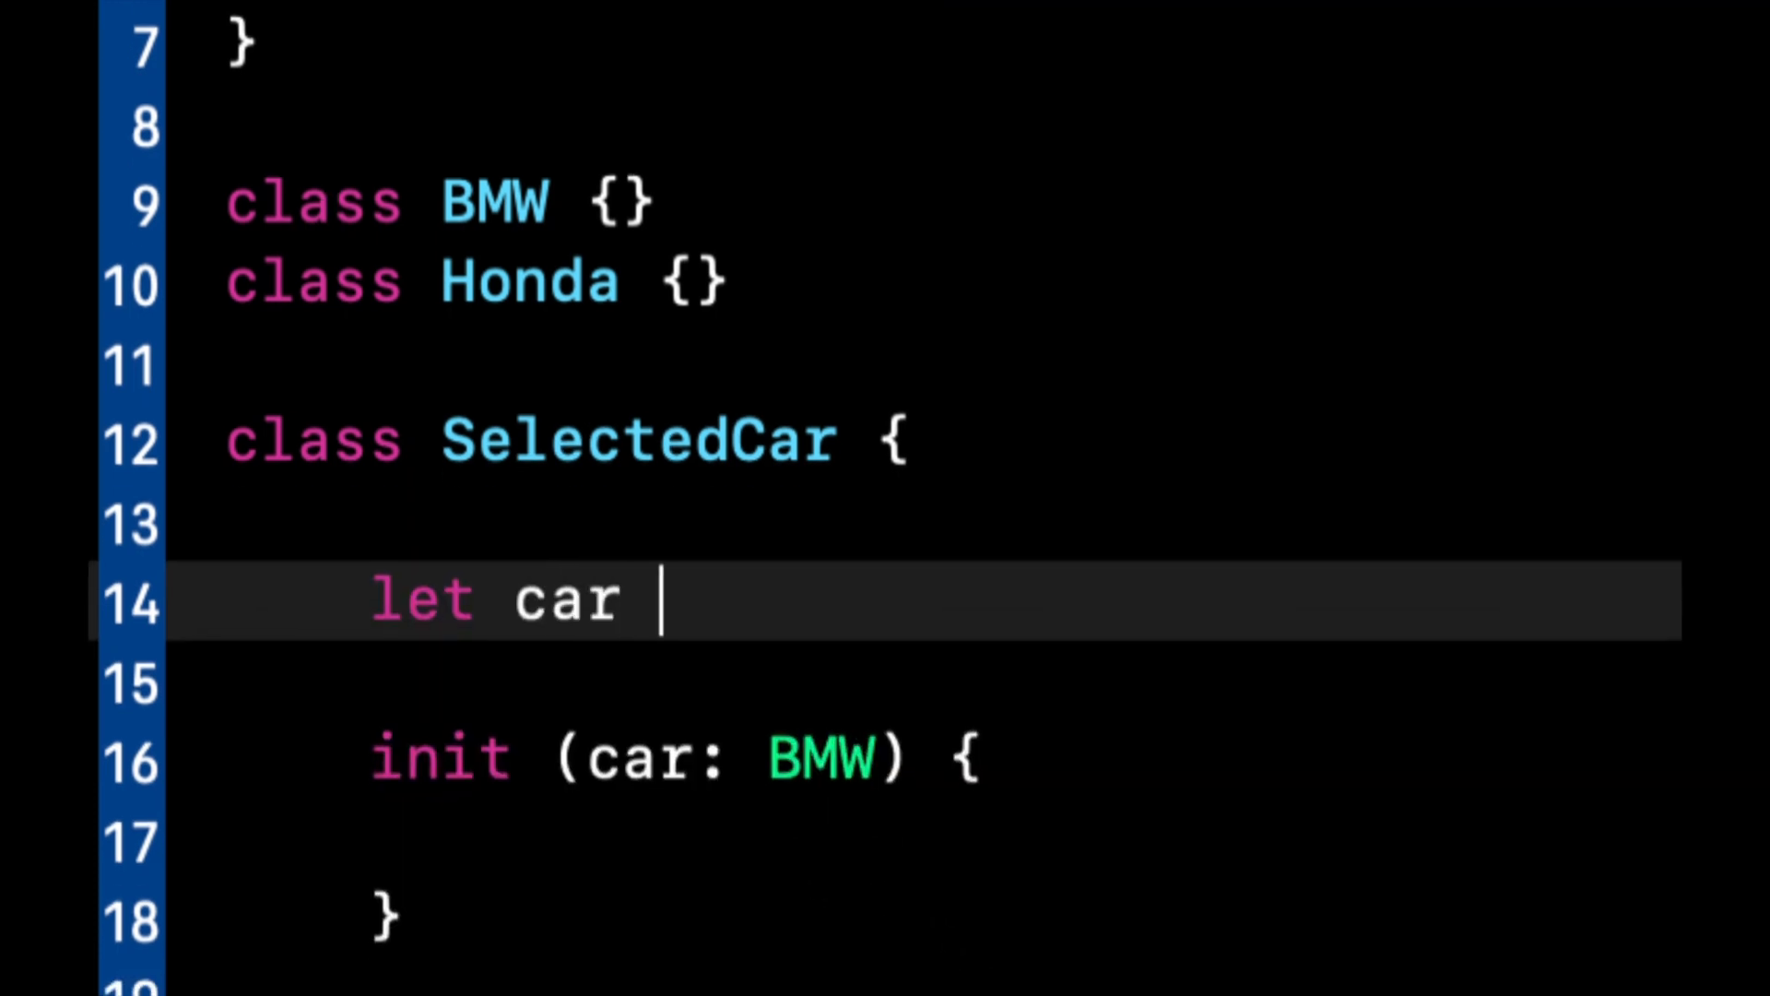
key("BackSpace")
type(": BMW")
left_click(945, 747)
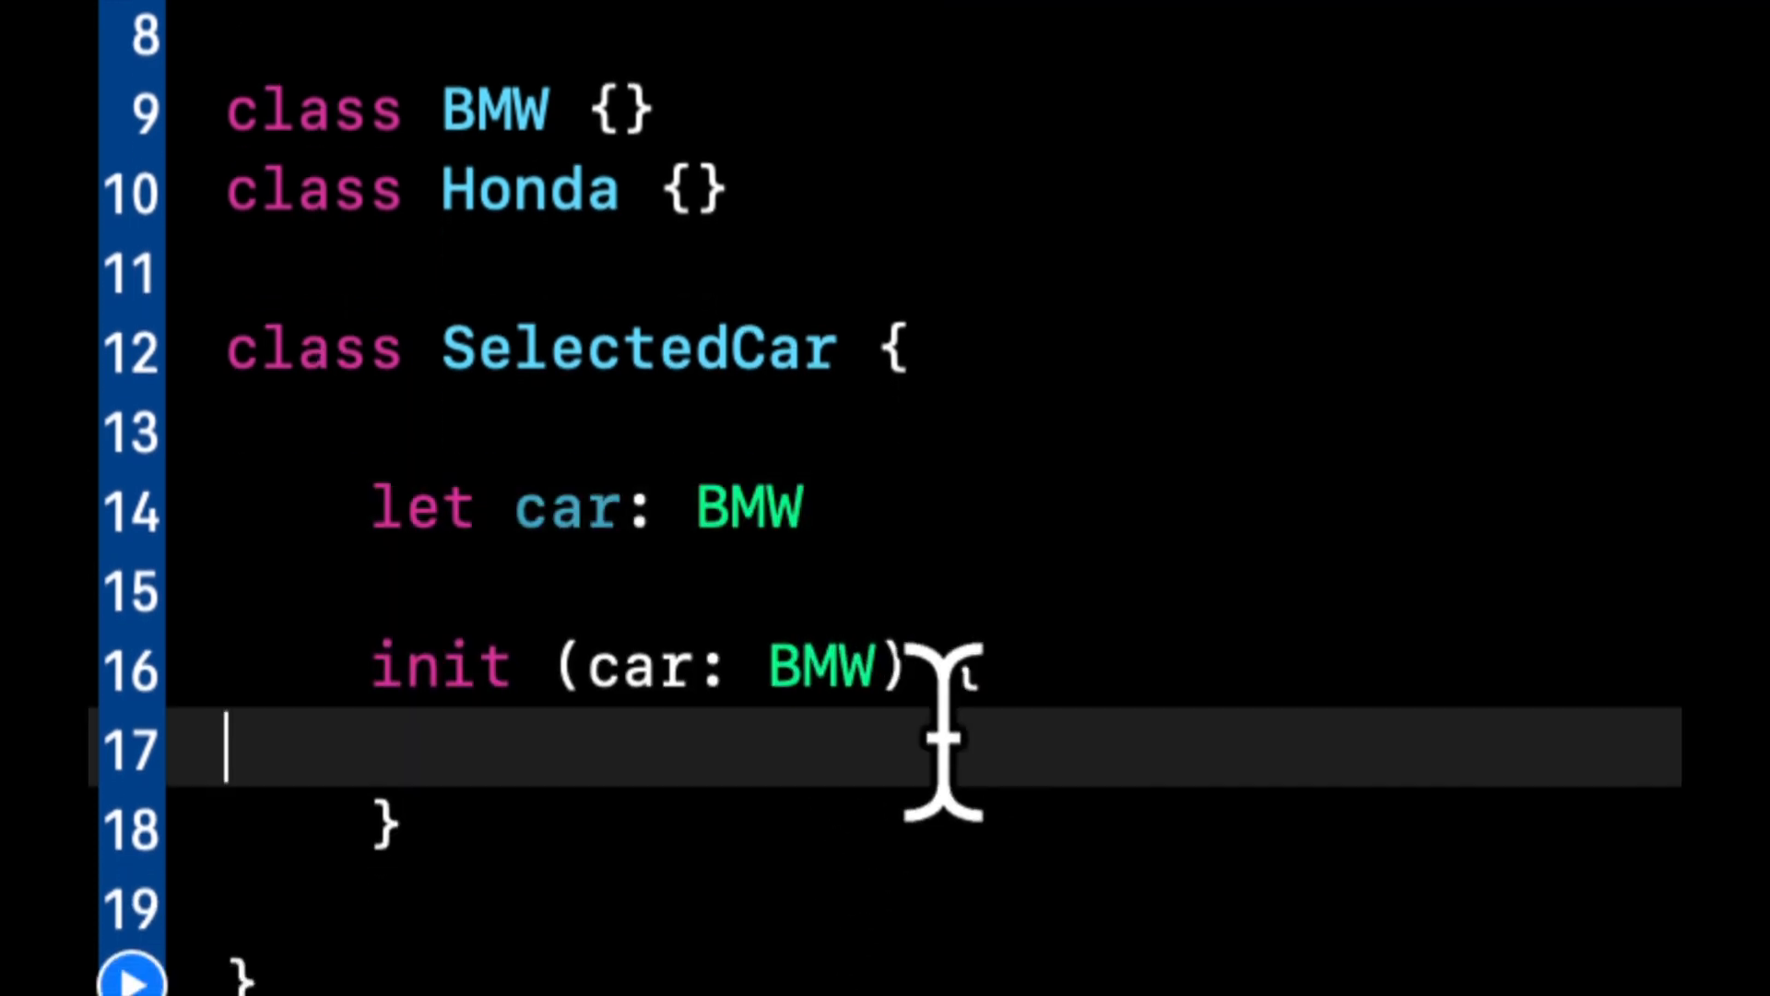
type("{")
key("Down")
type("self.car = car")
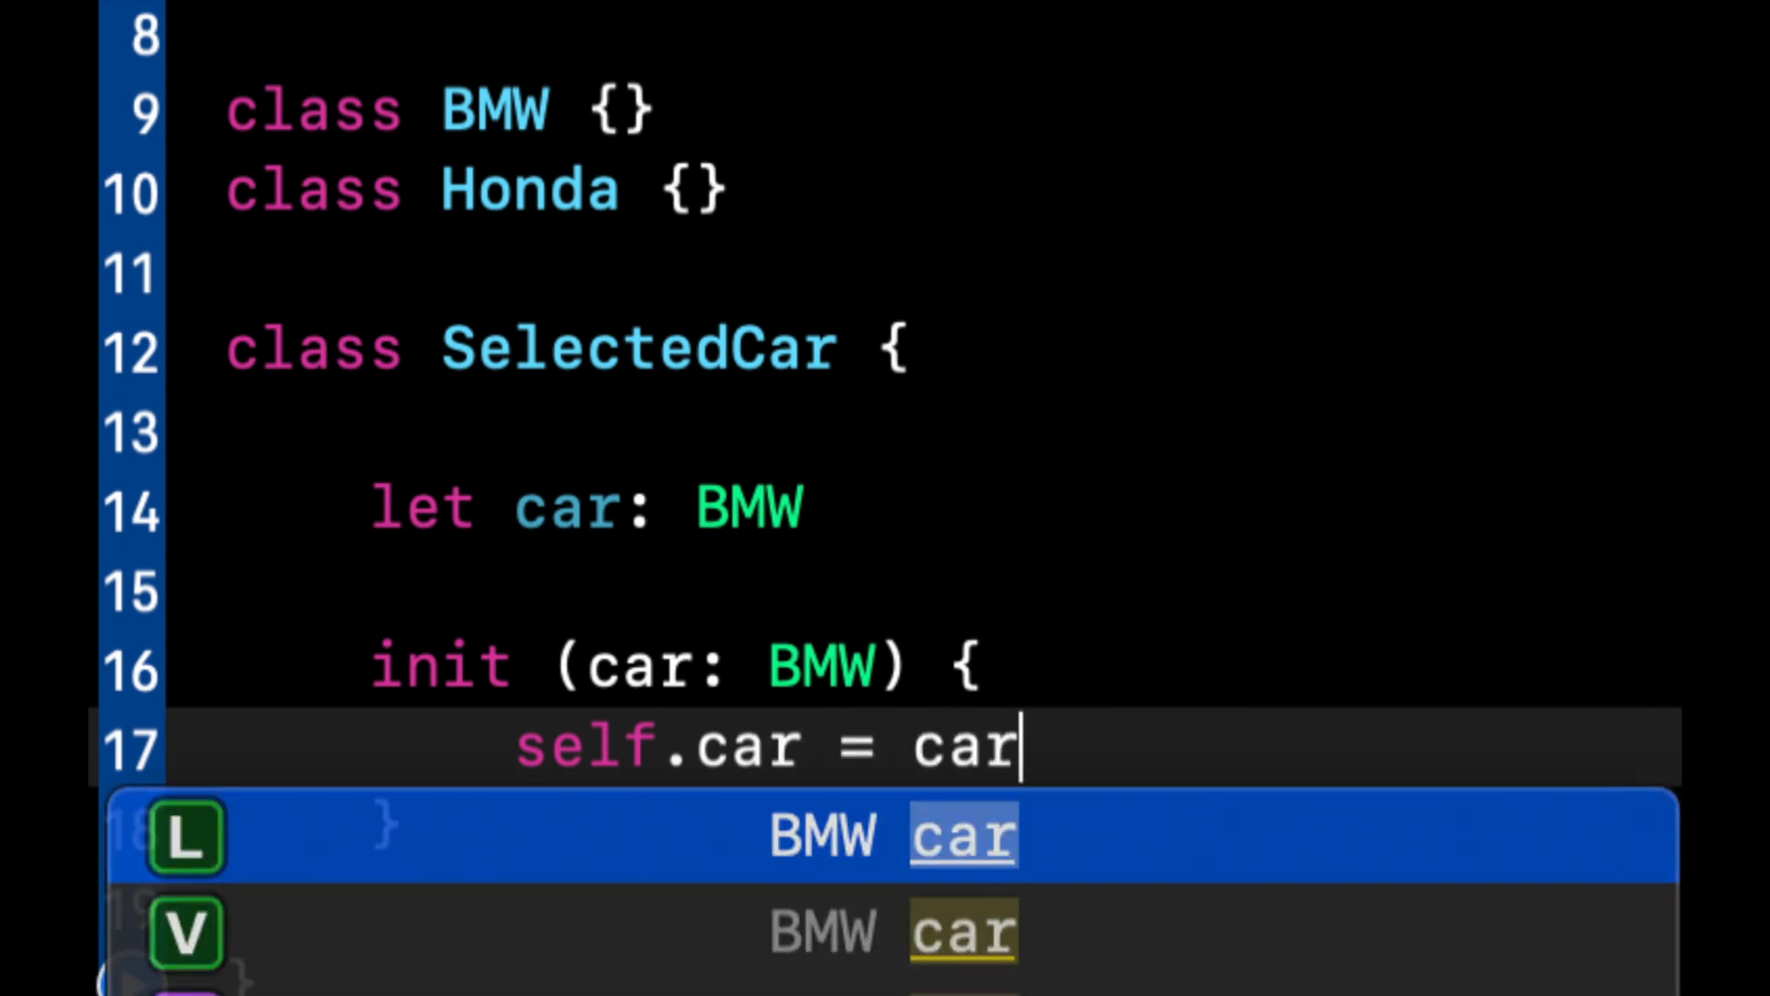
key("Escape")
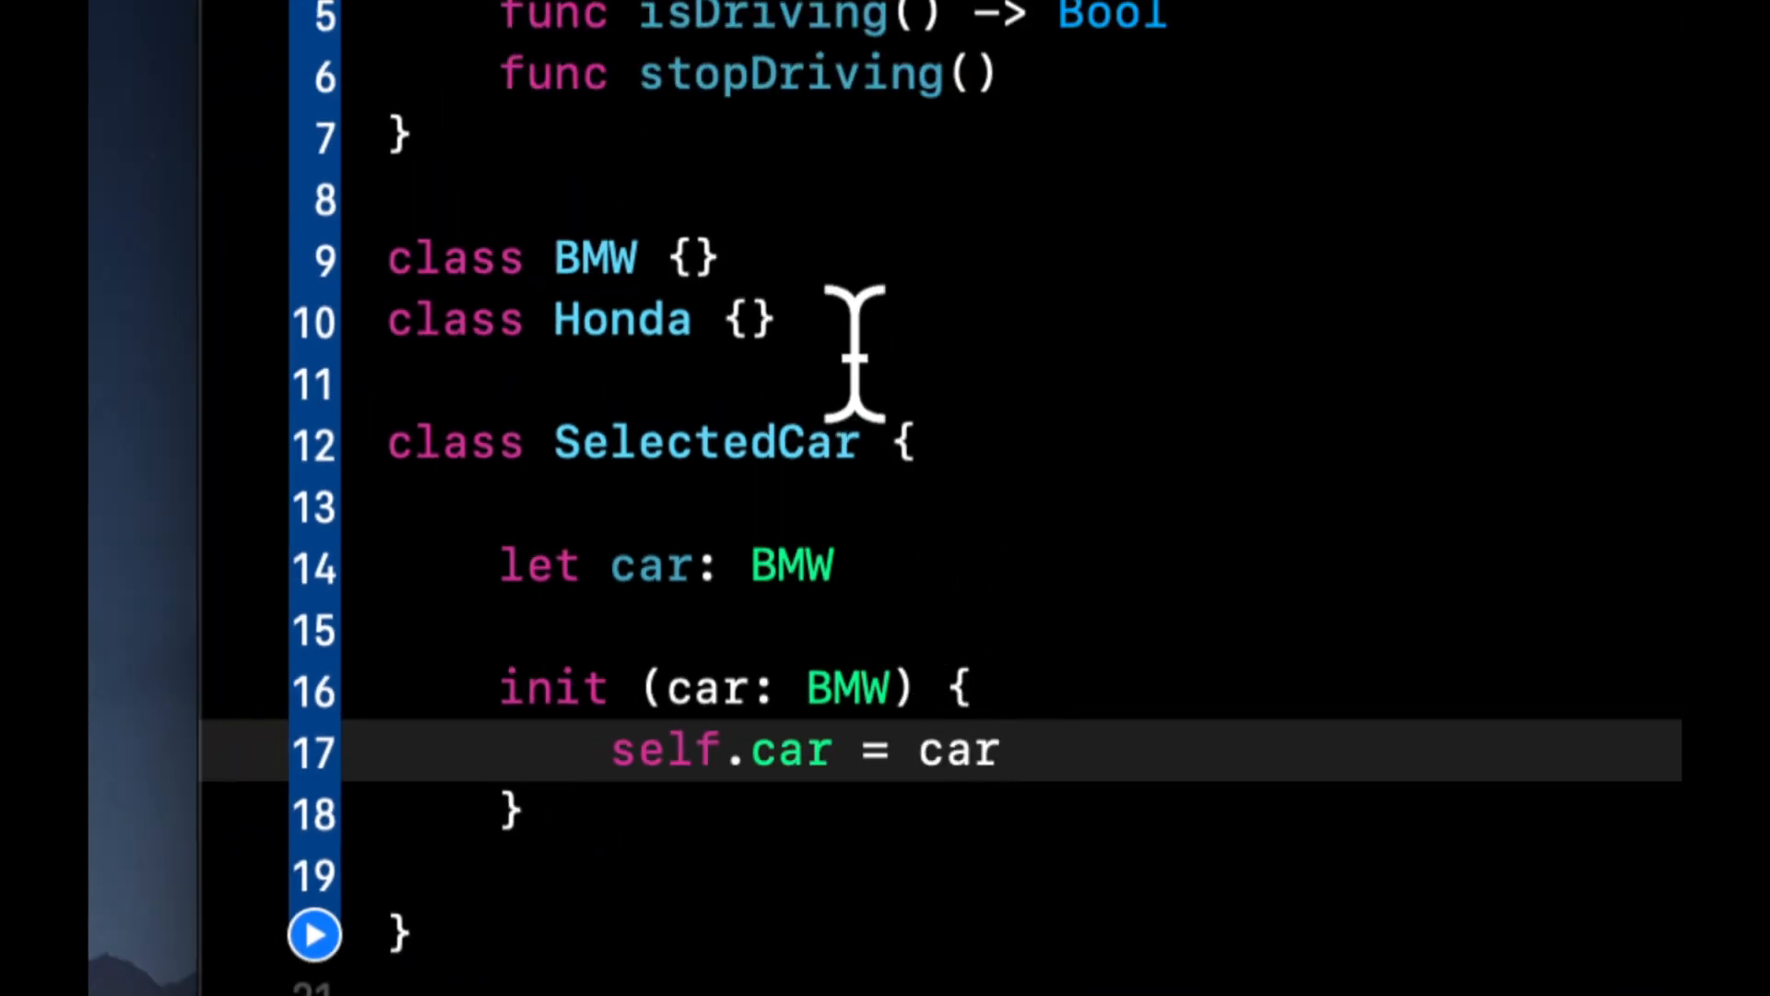
Change the car property and init parameter types from BMW to Honda
double_click(681, 318)
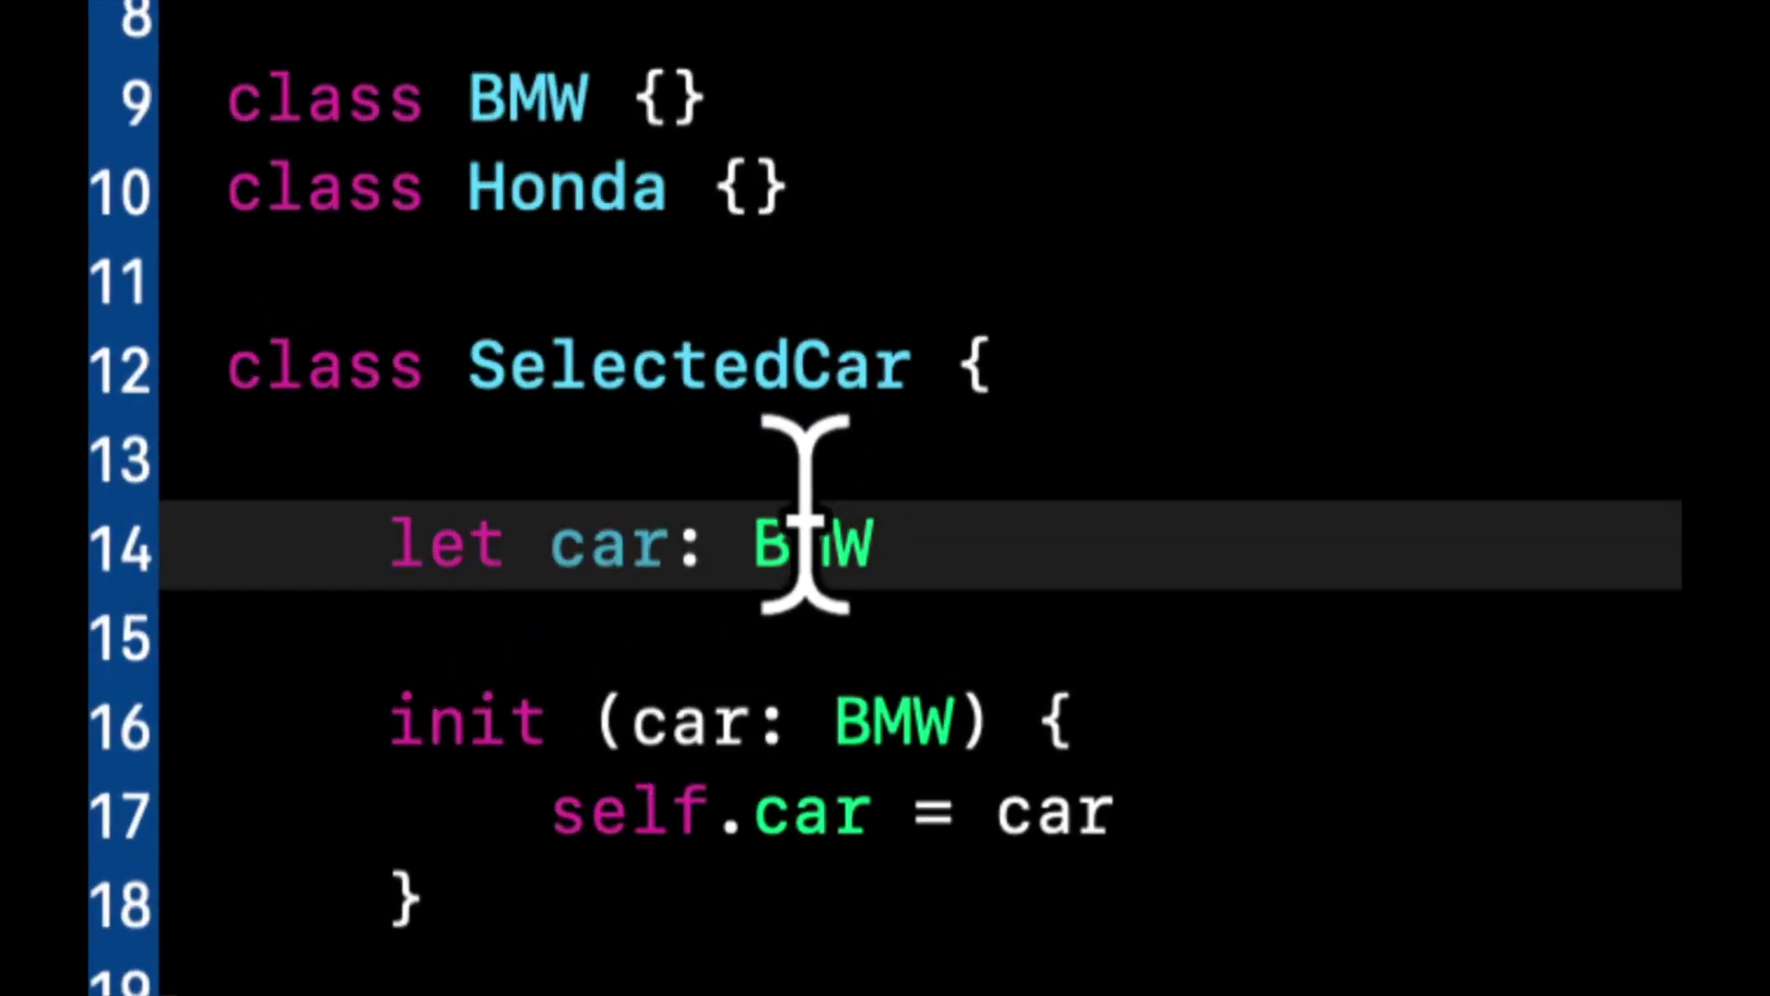
type("a")
double_click(793, 565)
type("Hond")
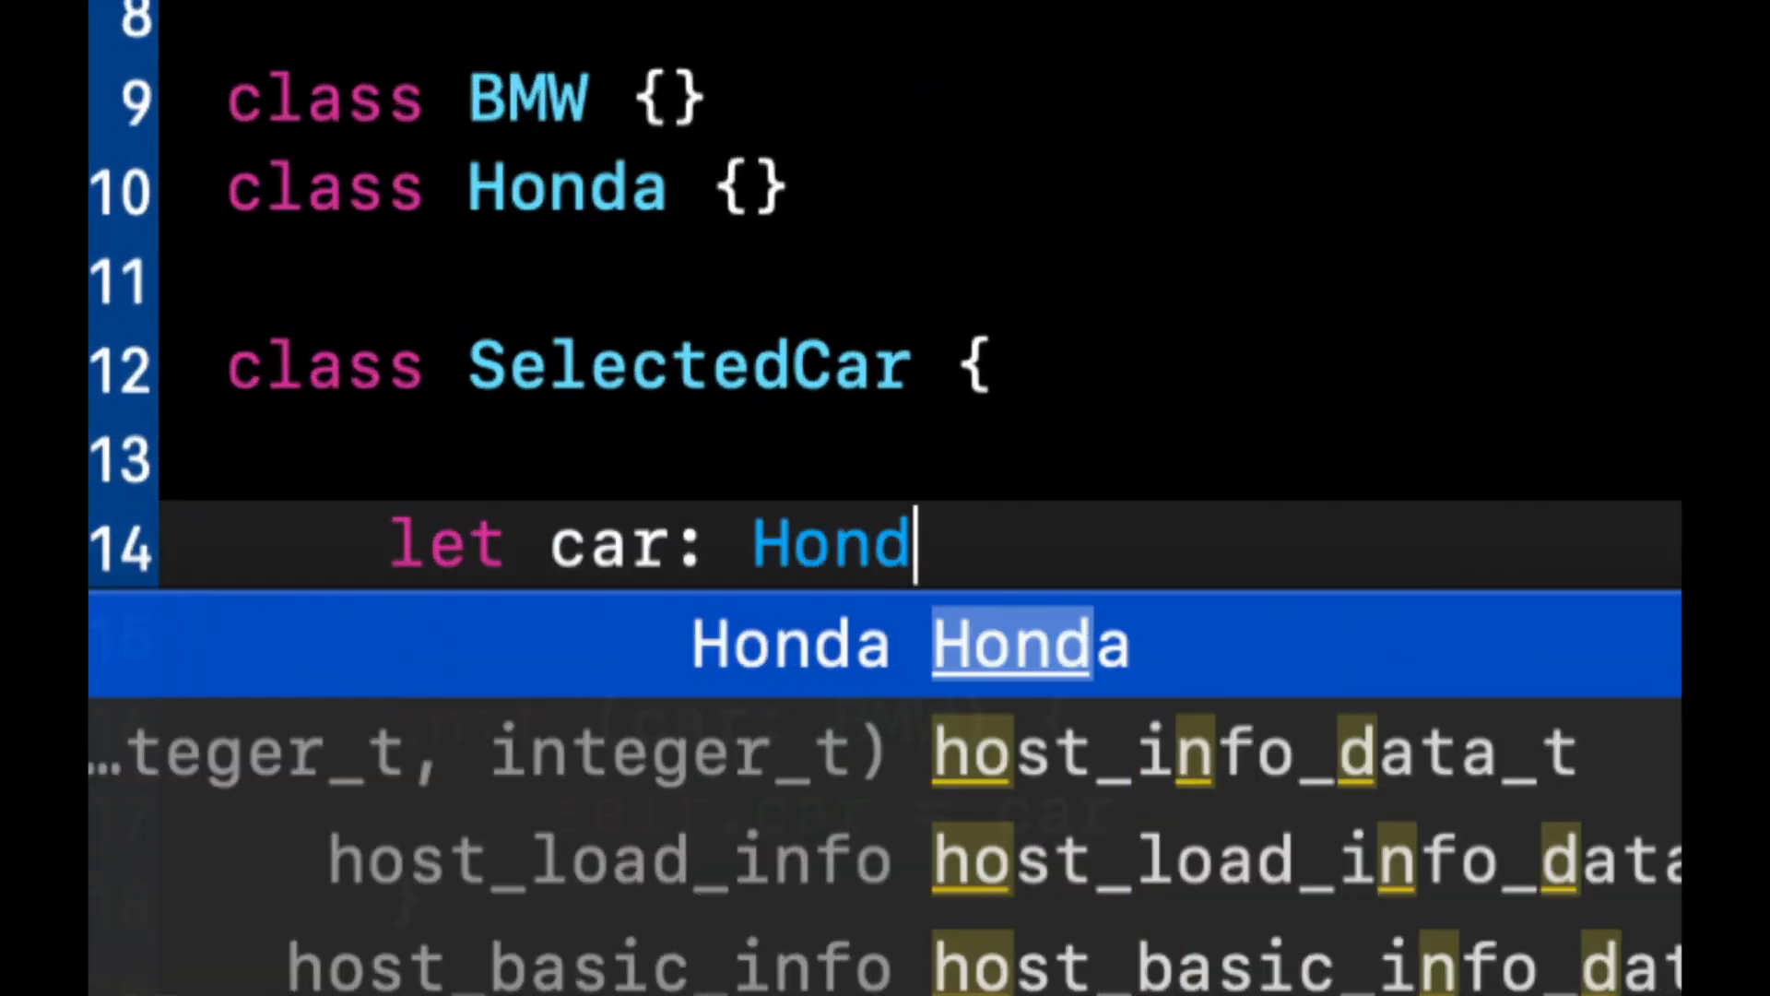
key("Return")
double_click(899, 720)
type("Honda")
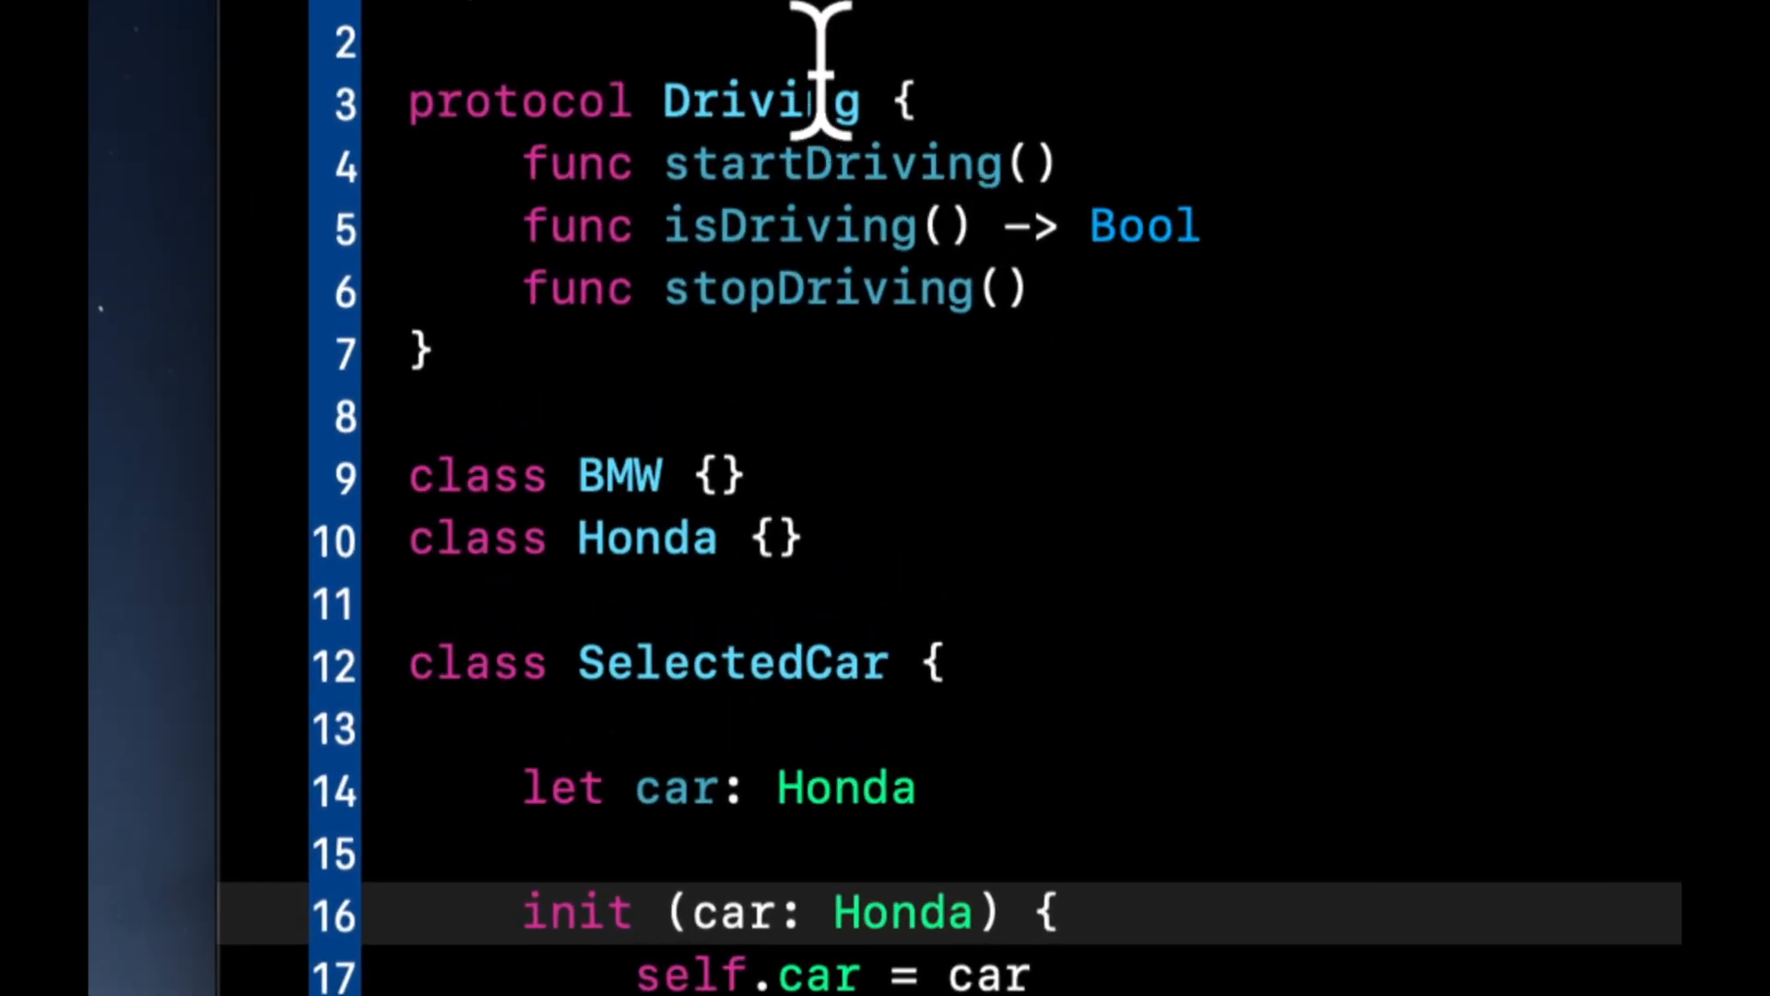
double_click(823, 99)
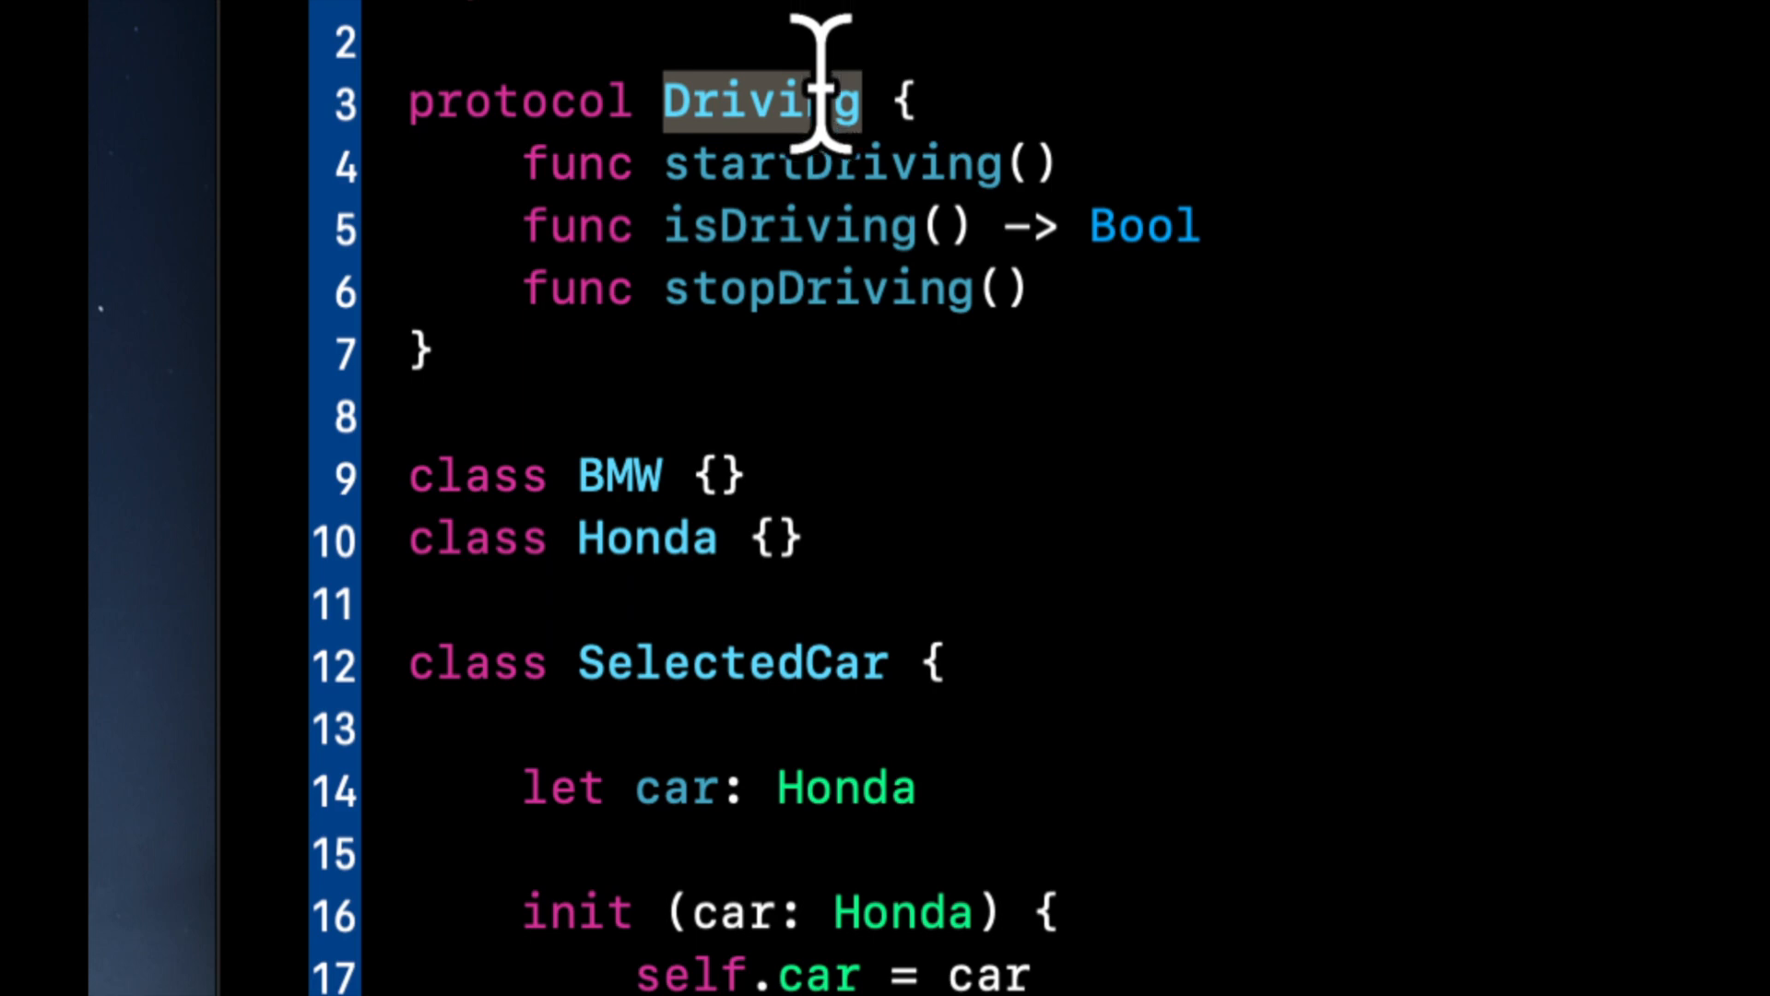
scroll(824, 77, "down", 3)
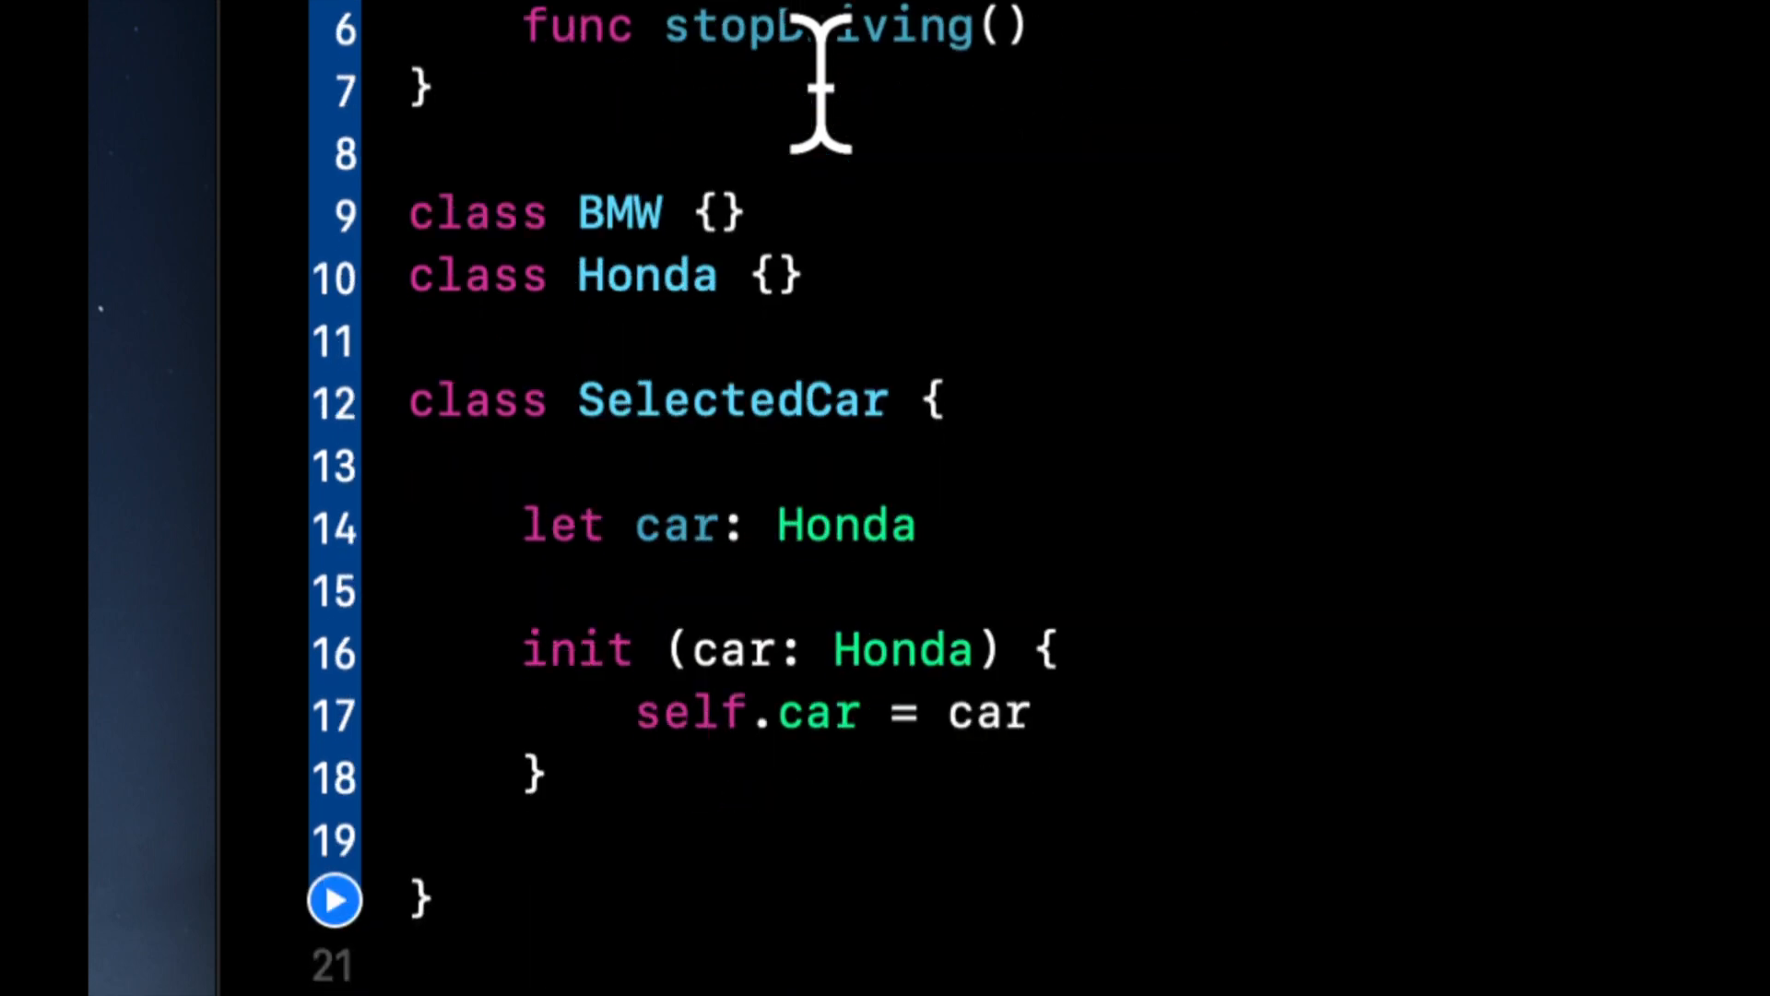
scroll(823, 77, "up", 3)
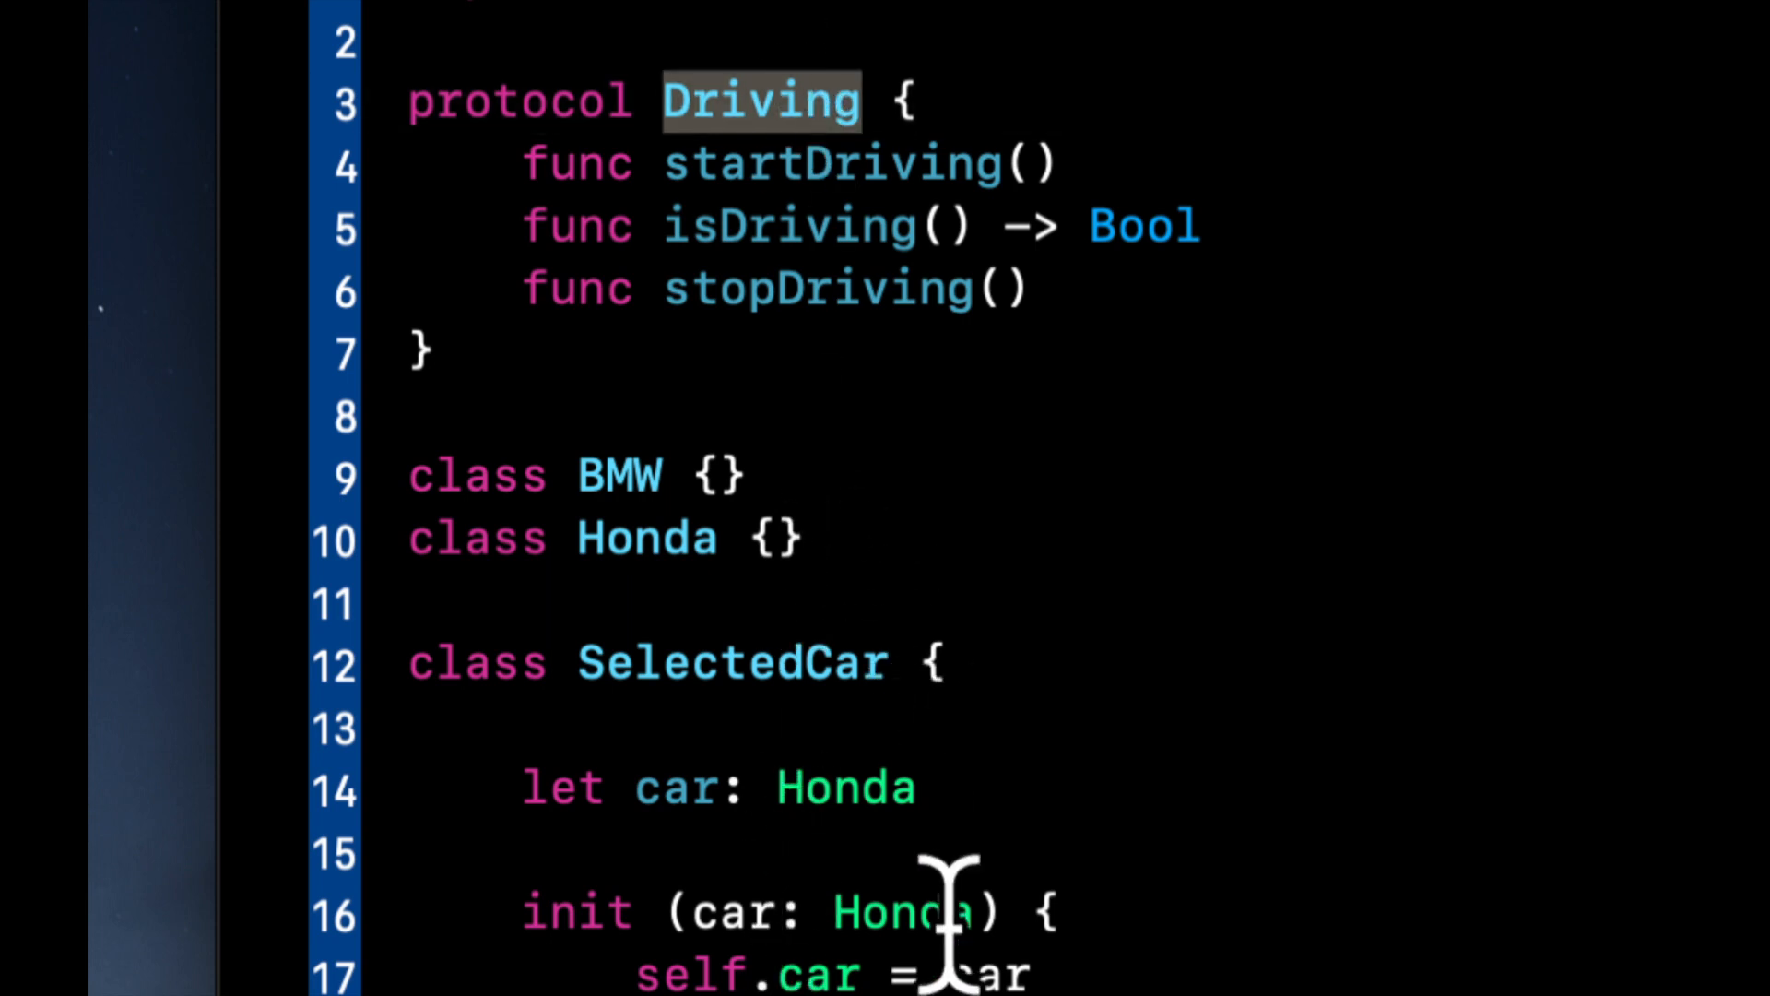
scroll(951, 920, "down", 1)
scroll(950, 952, "down", 2)
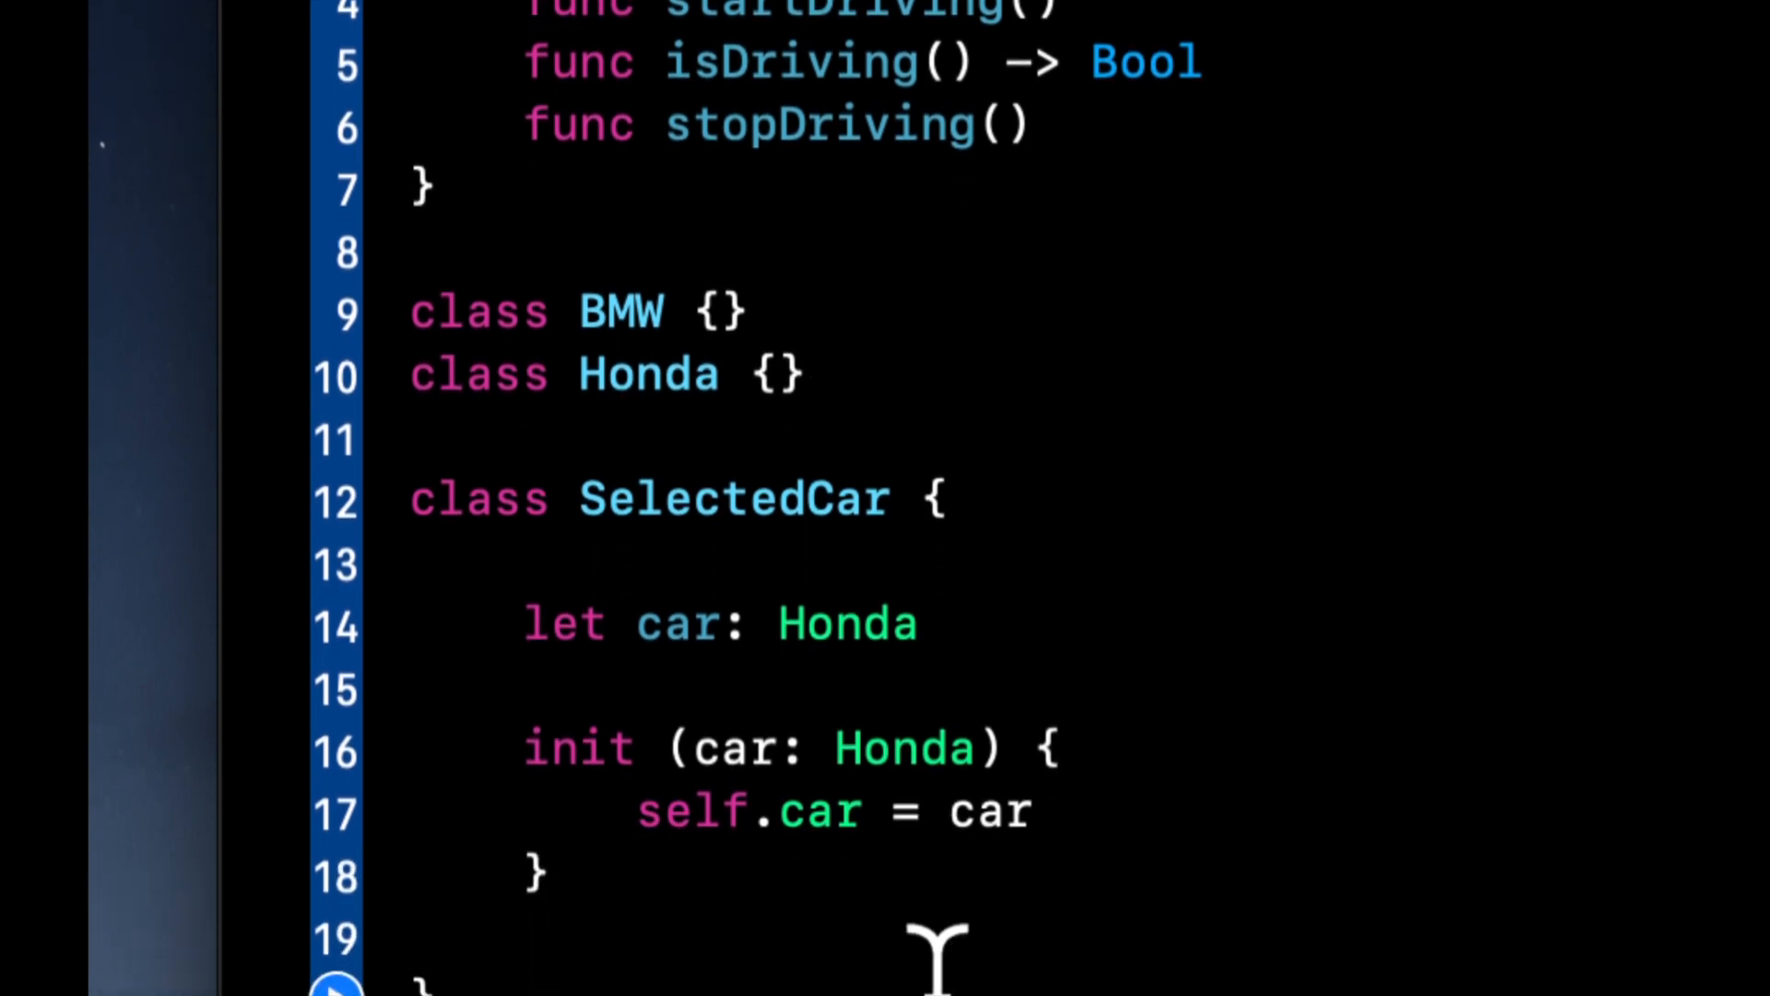
scroll(937, 955, "down", 2)
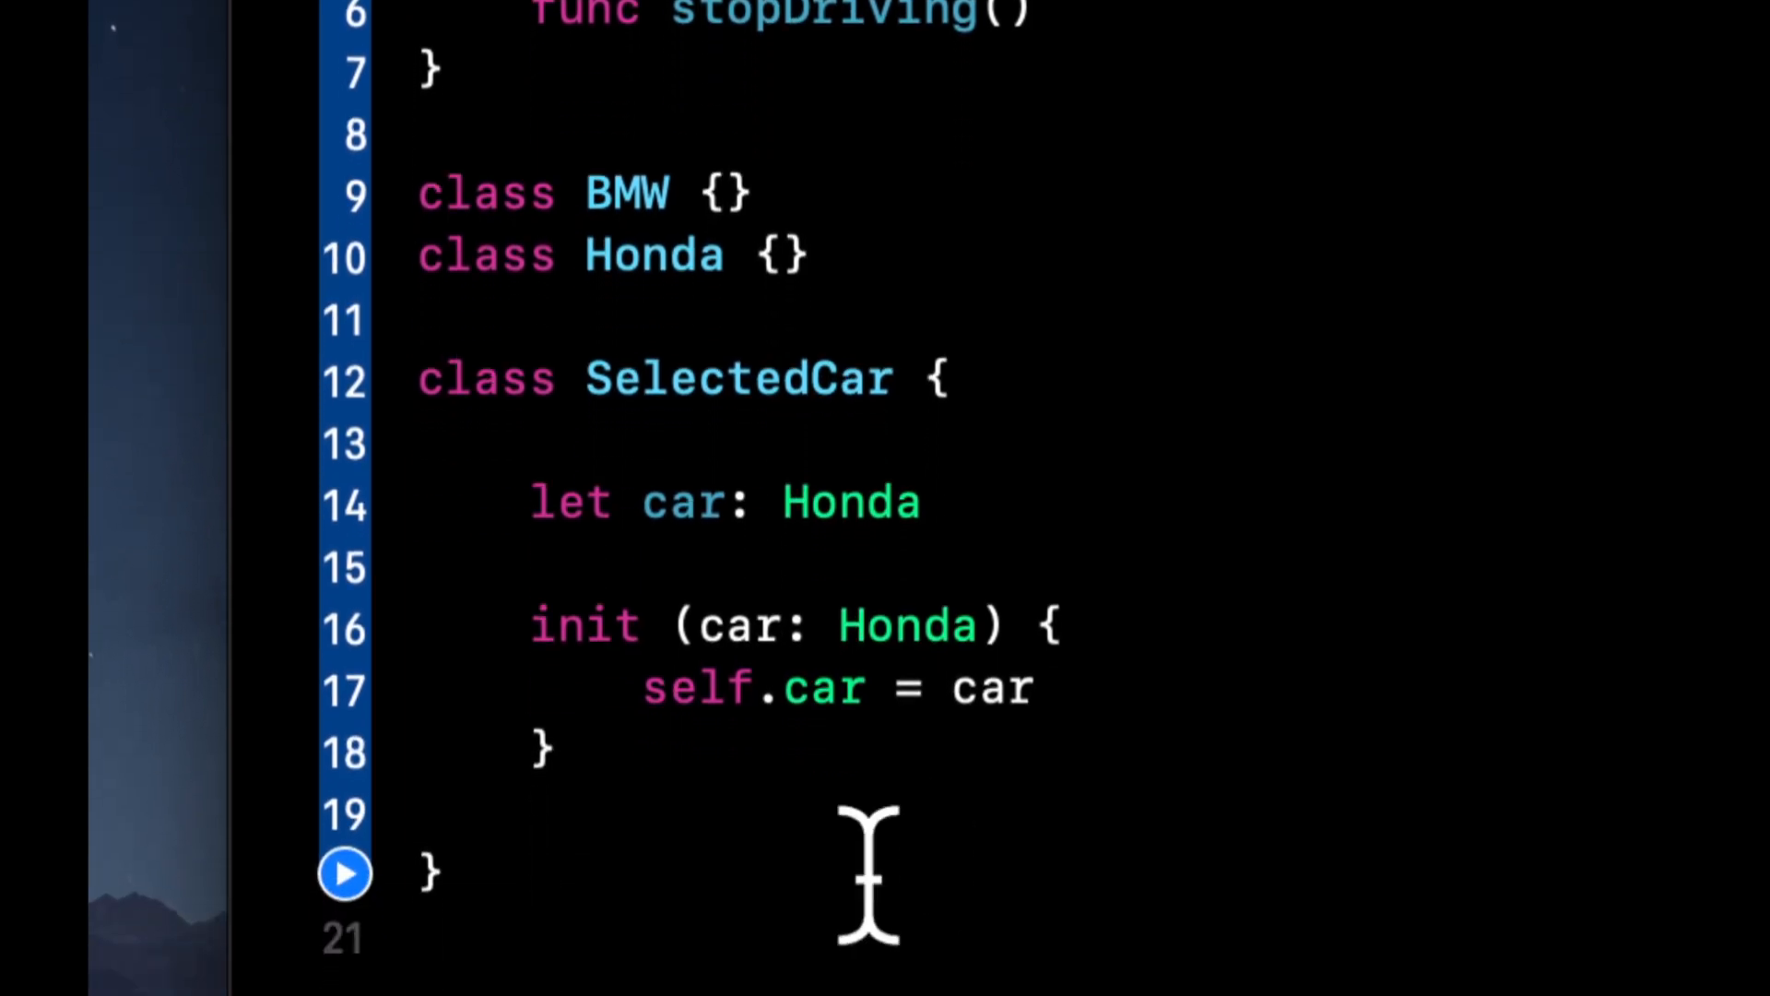
Retype both Honda types in SelectedCar as the Driving protocol type
double_click(917, 627)
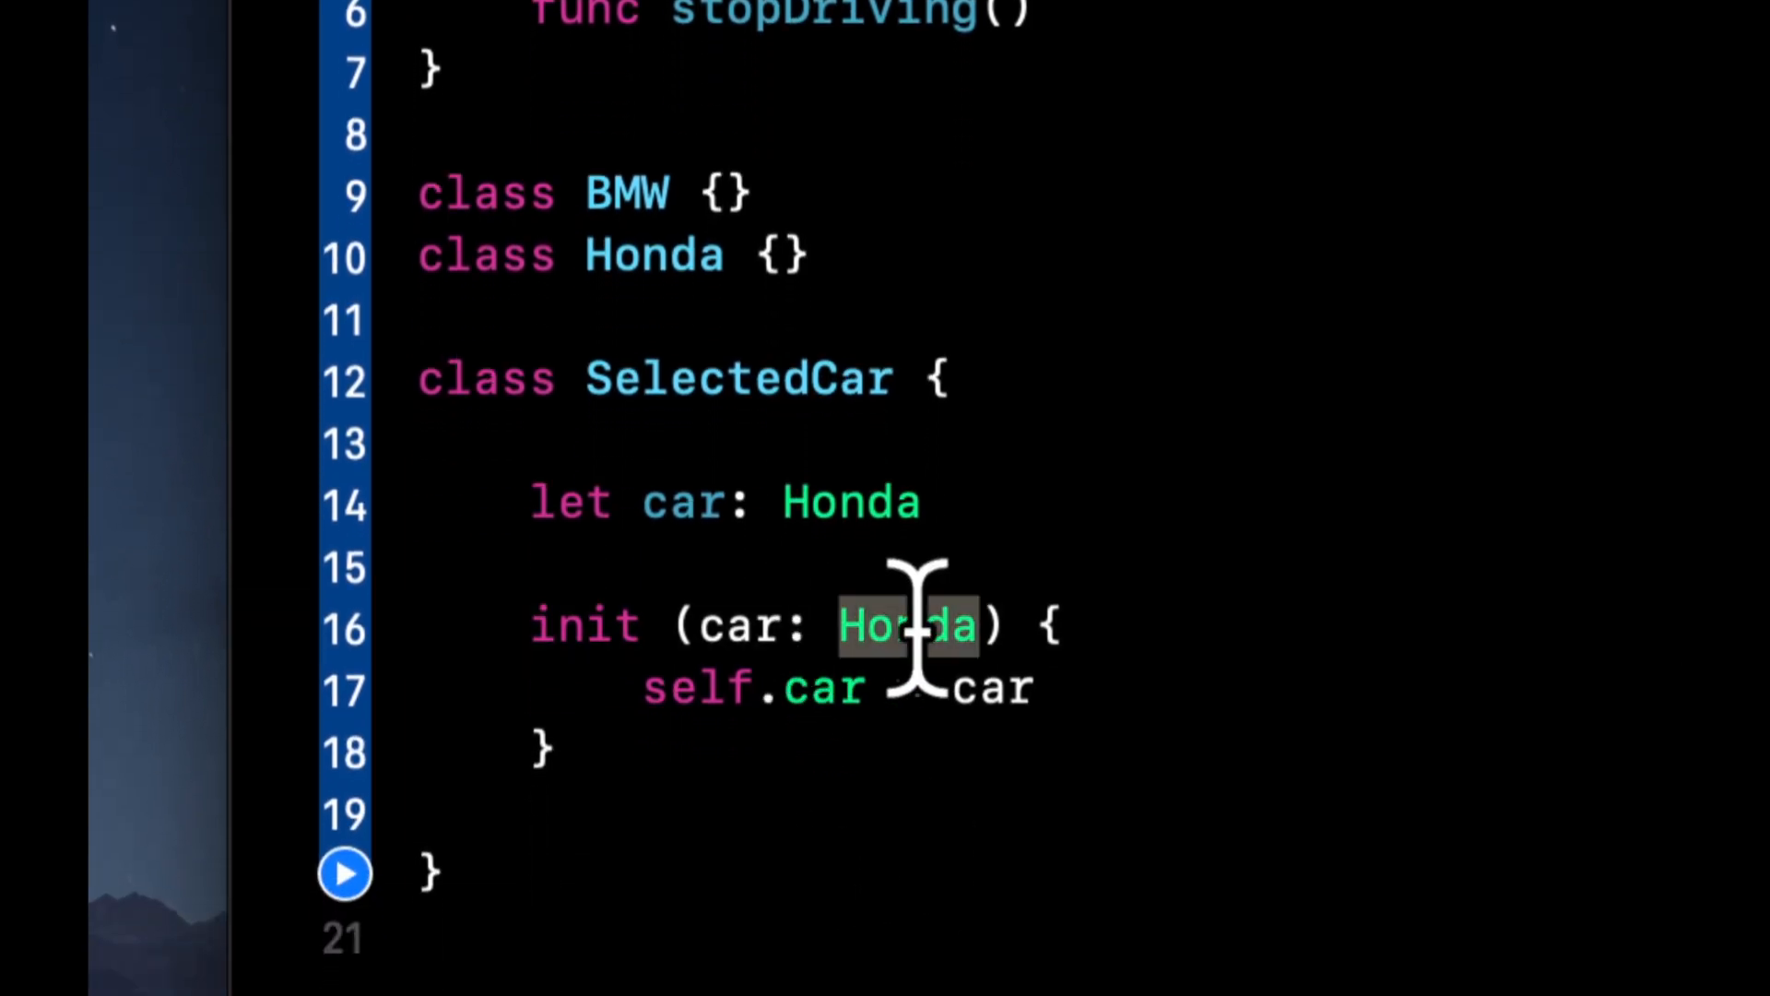
type("Driving")
left_click(842, 816)
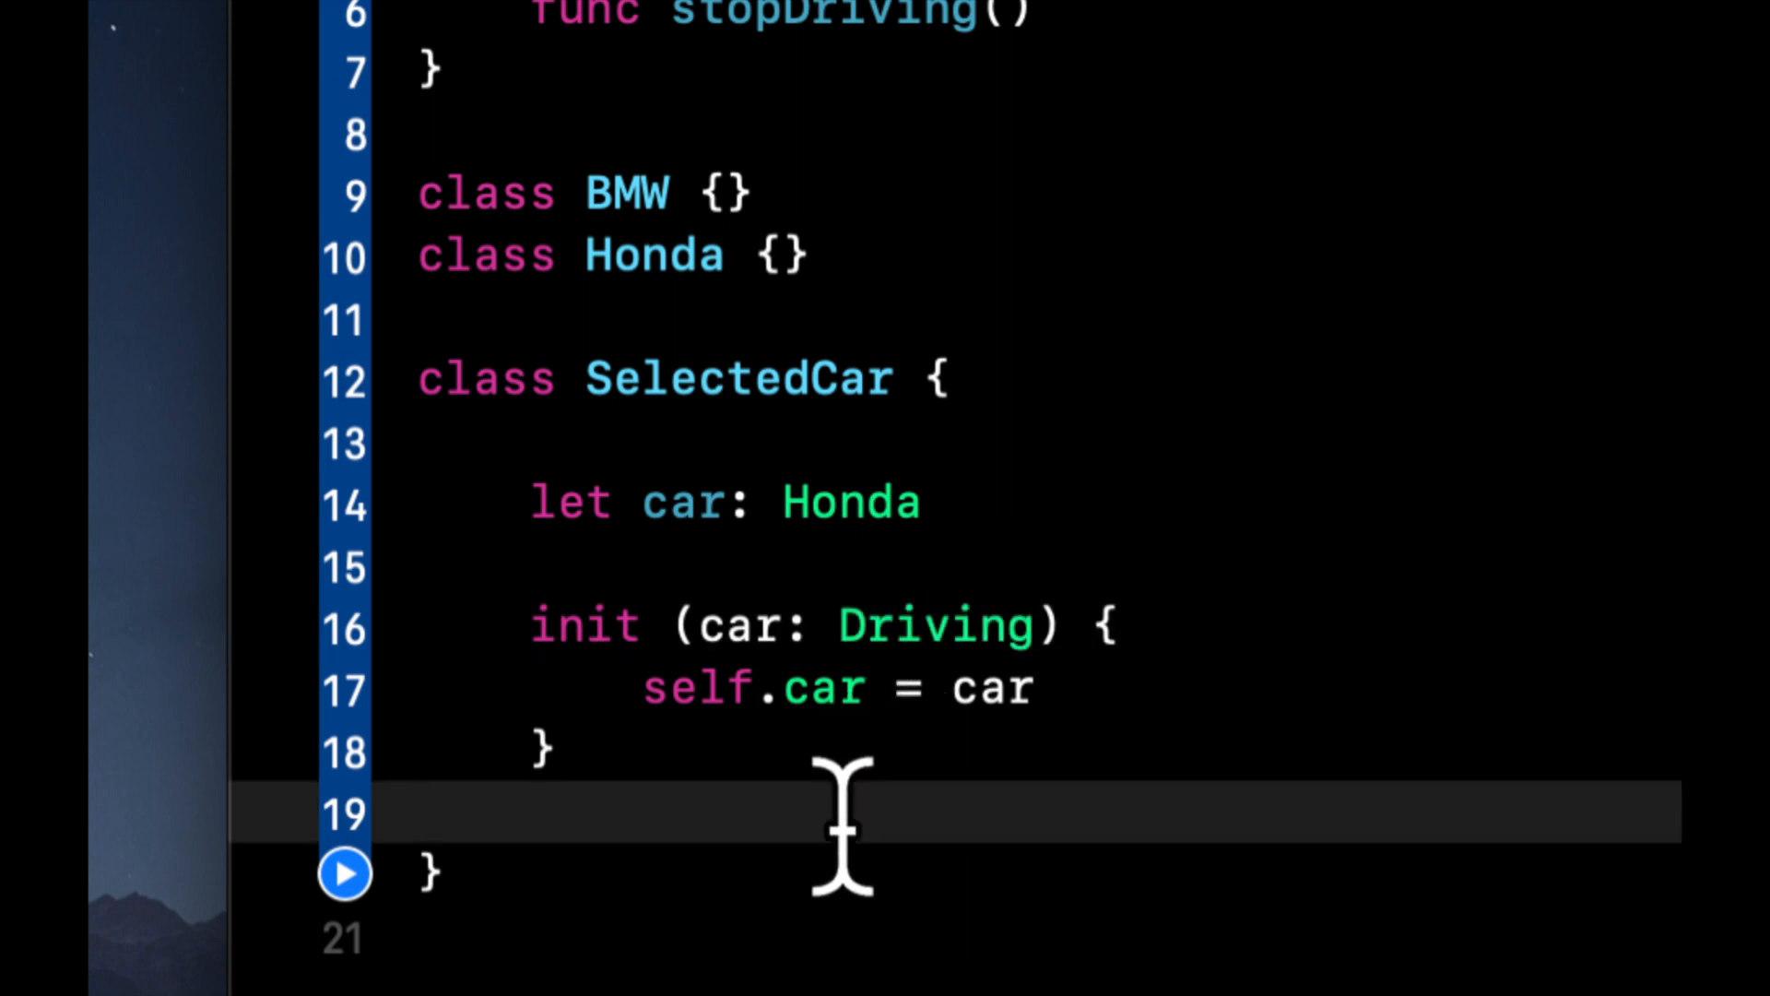
double_click(860, 501)
type("Driving")
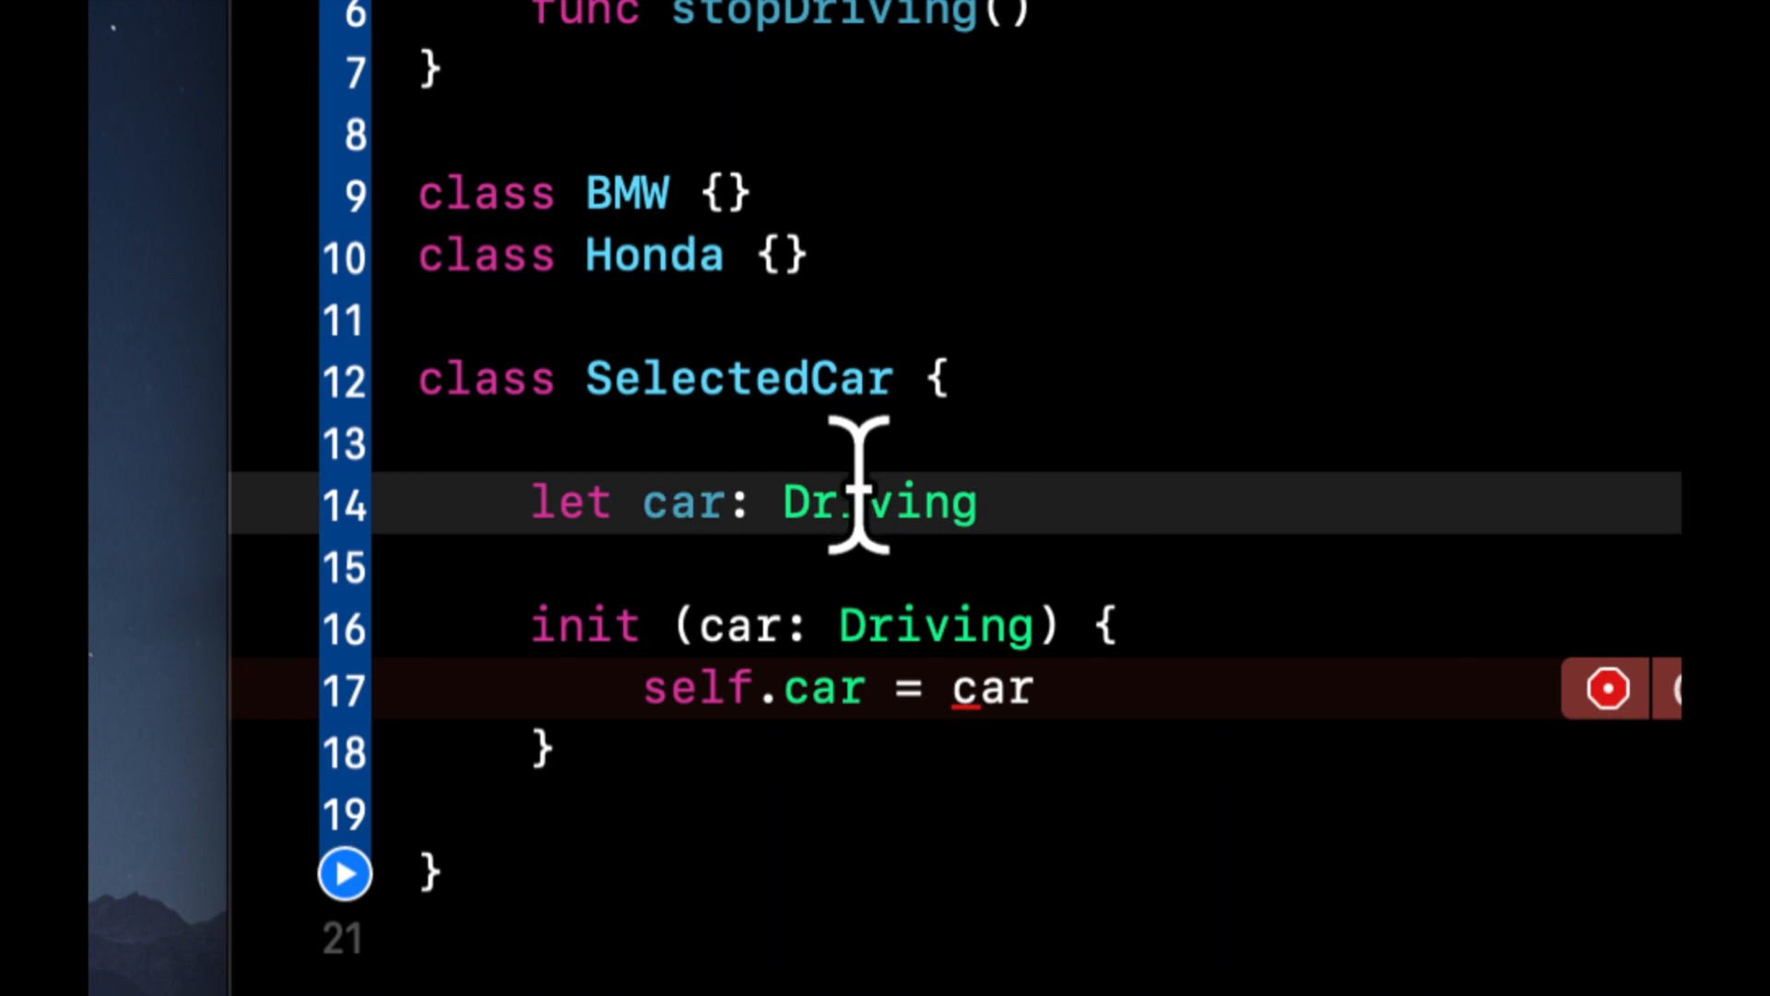
left_click(819, 561)
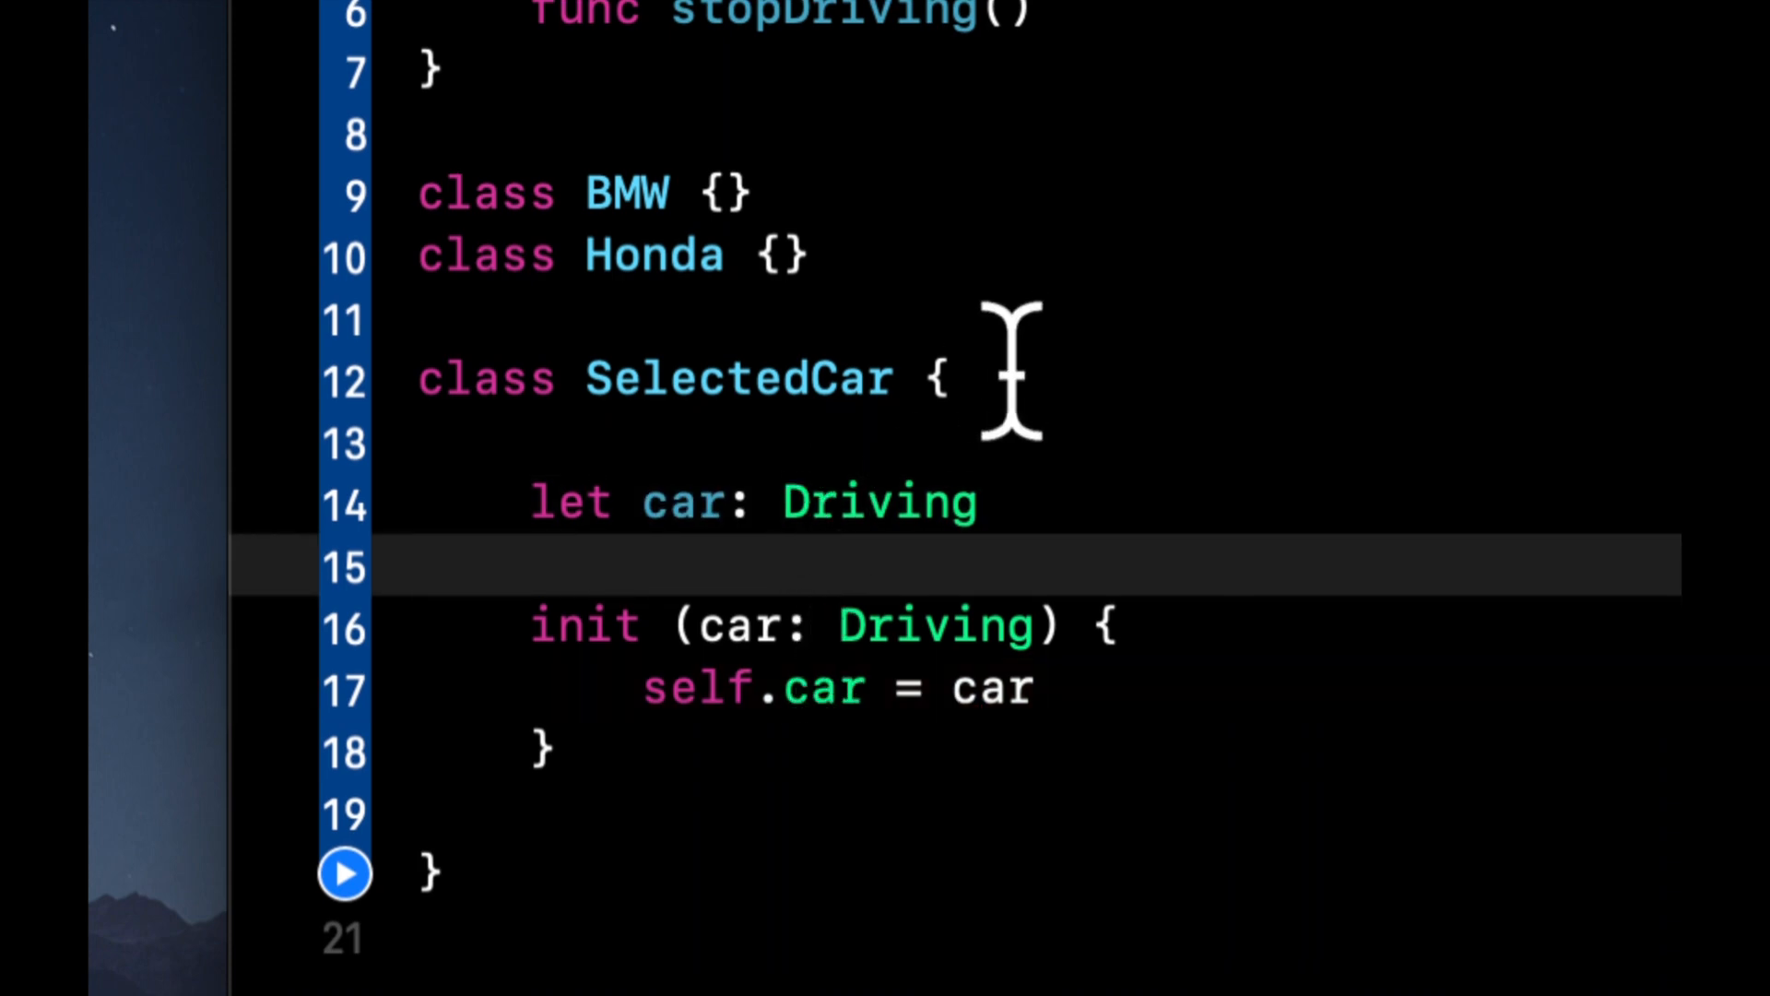
scroll(942, 691, "down", 5)
scroll(942, 692, "up", 3)
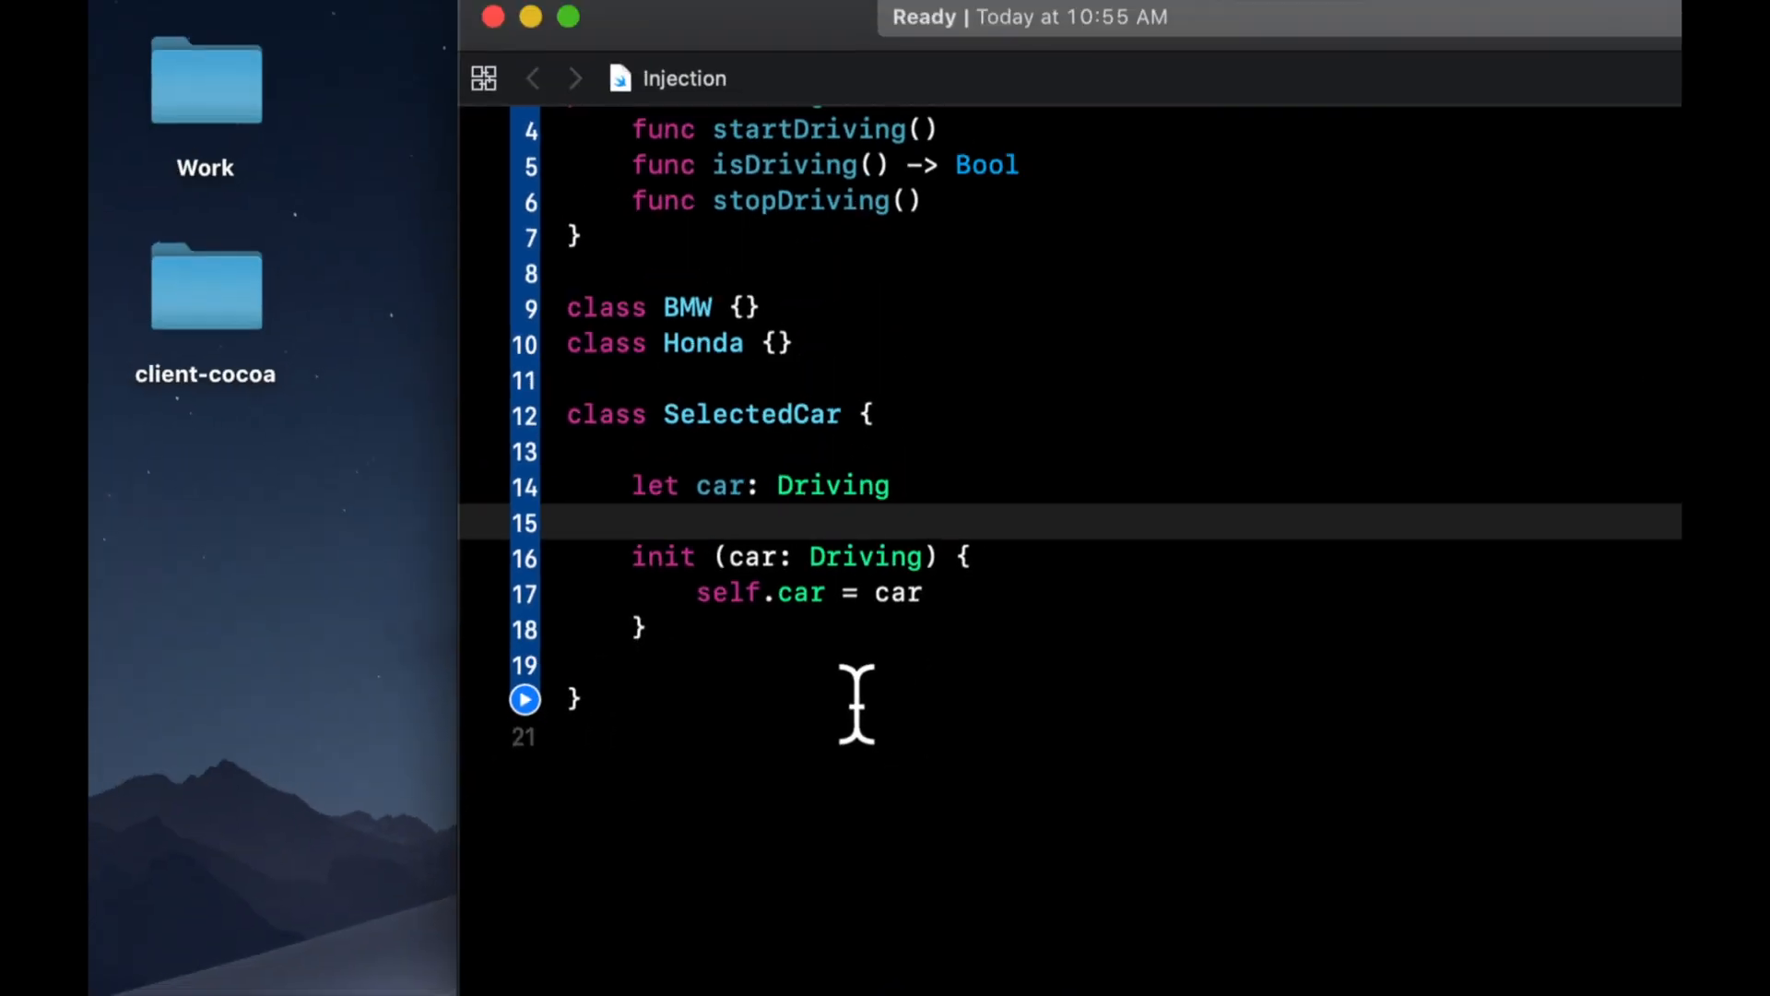
Write let selection = SelectedCar(car: BMW()) at the end of the file
left_click(856, 734)
key("Return")
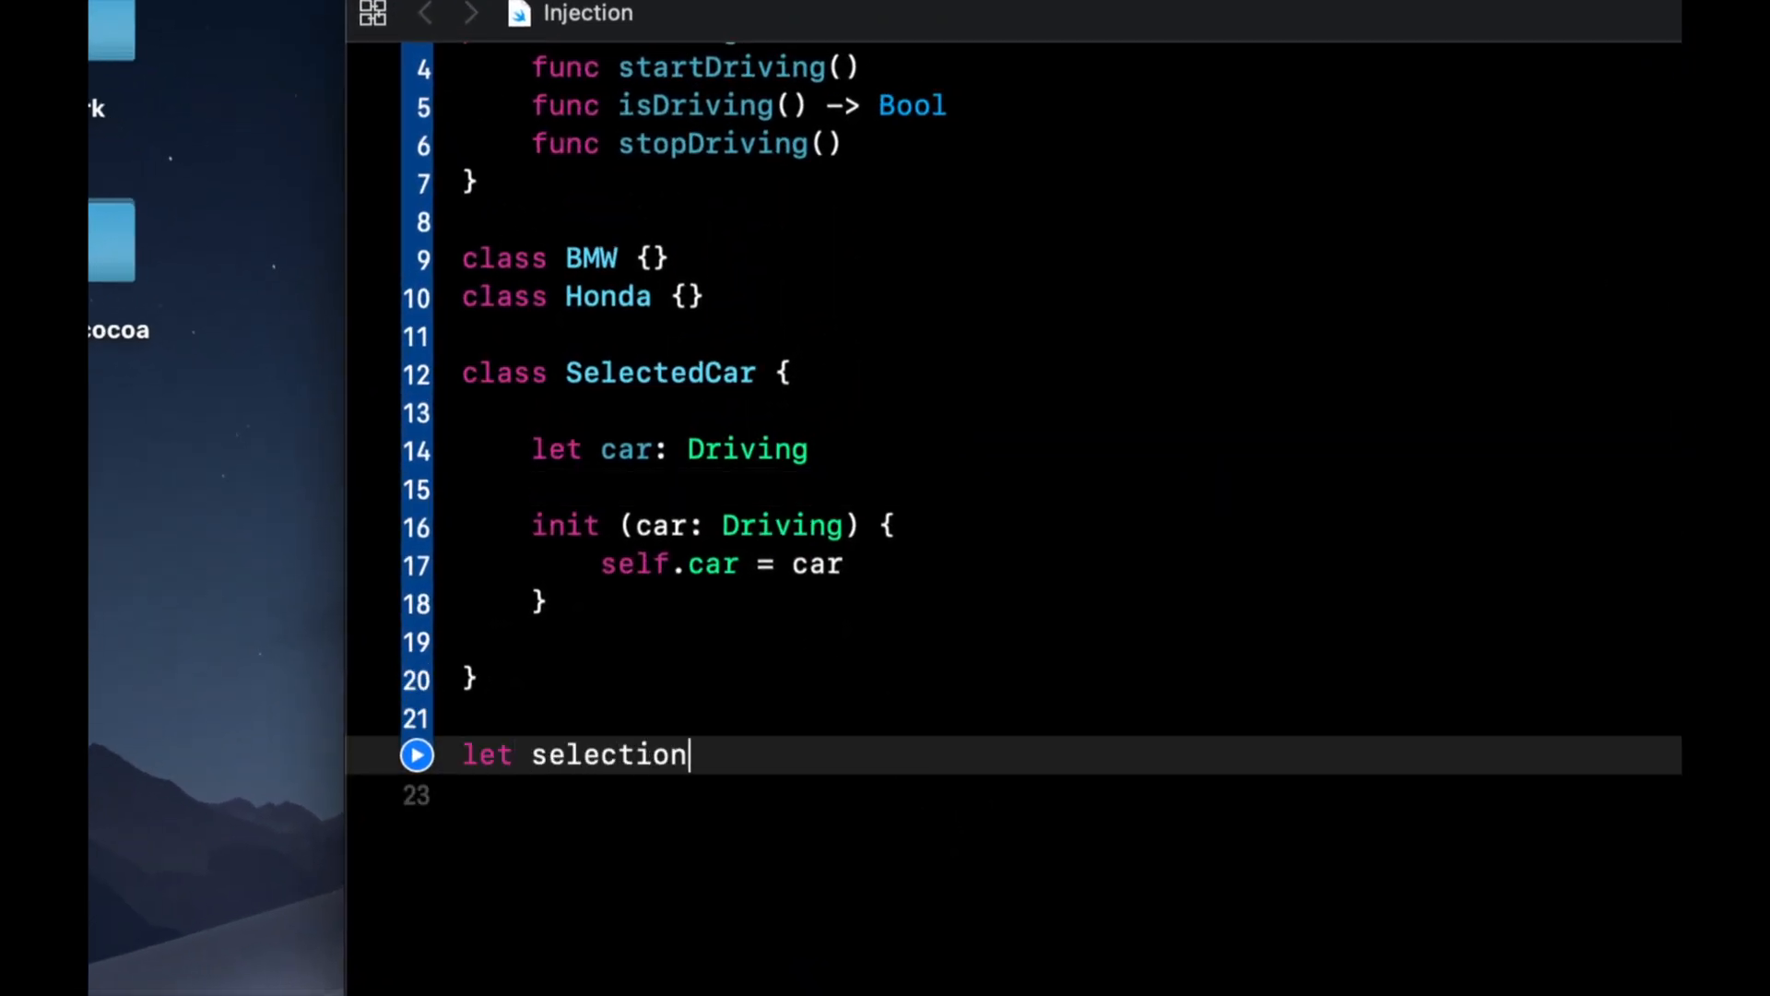
scroll(609, 914, "down", 3)
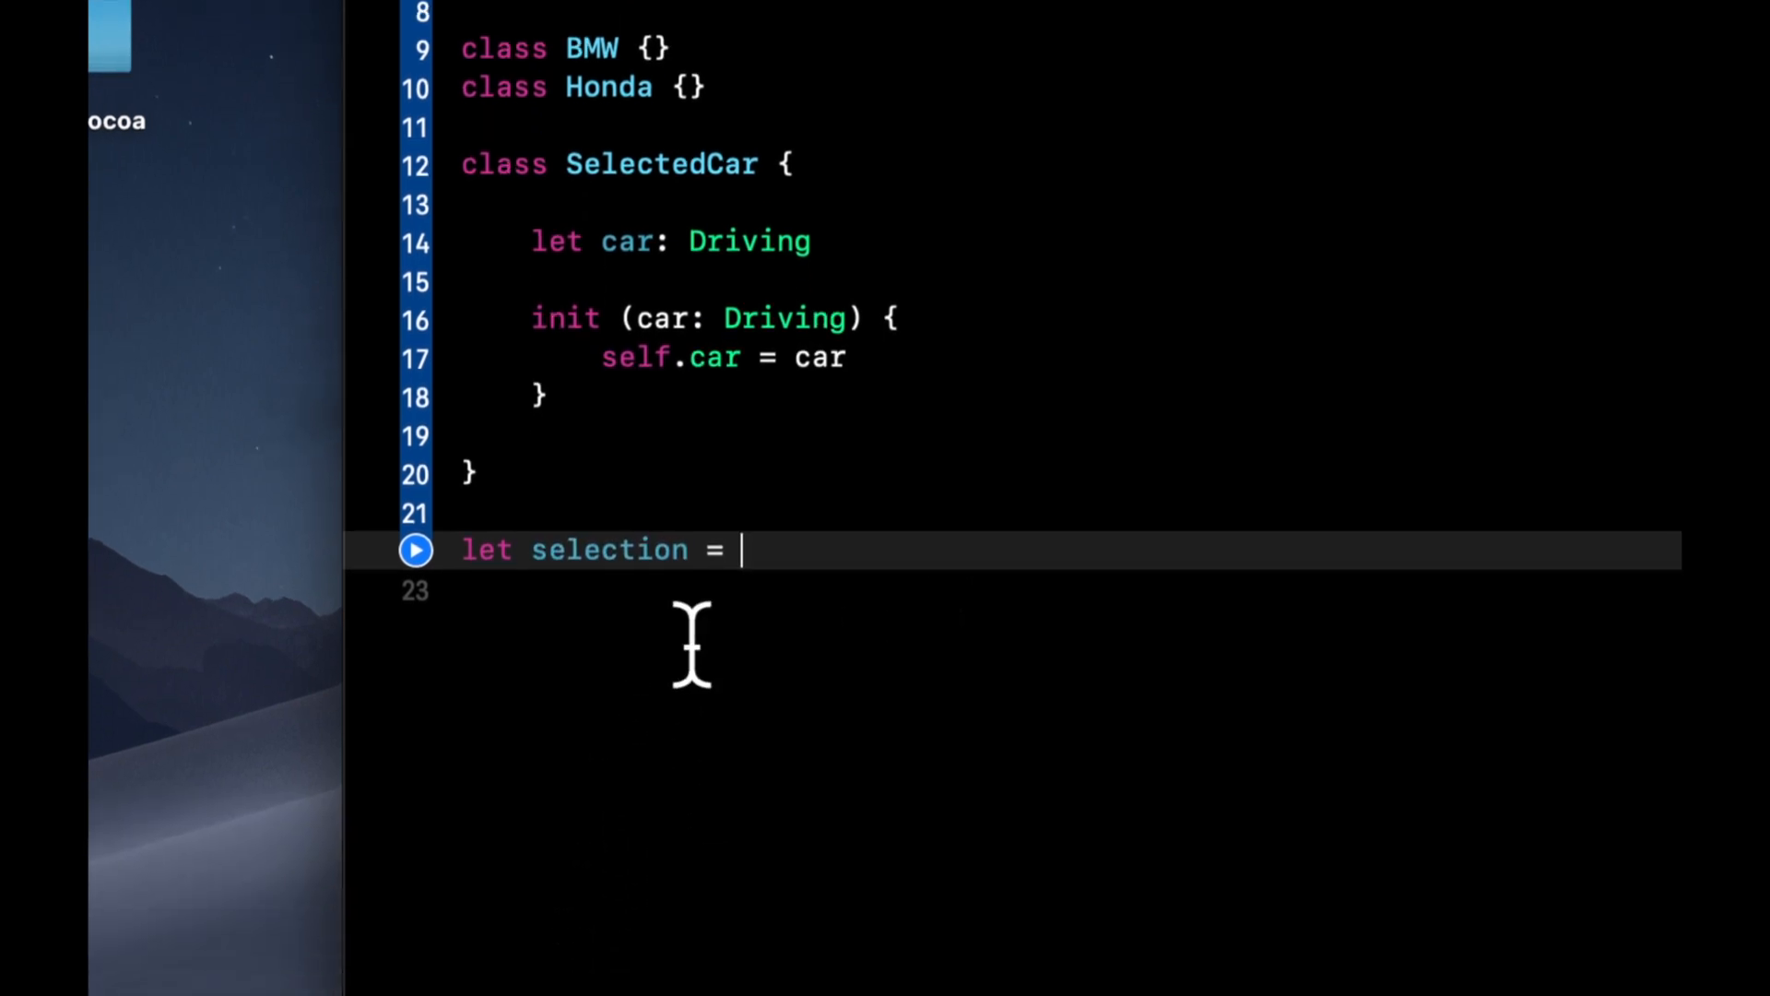
type("Select")
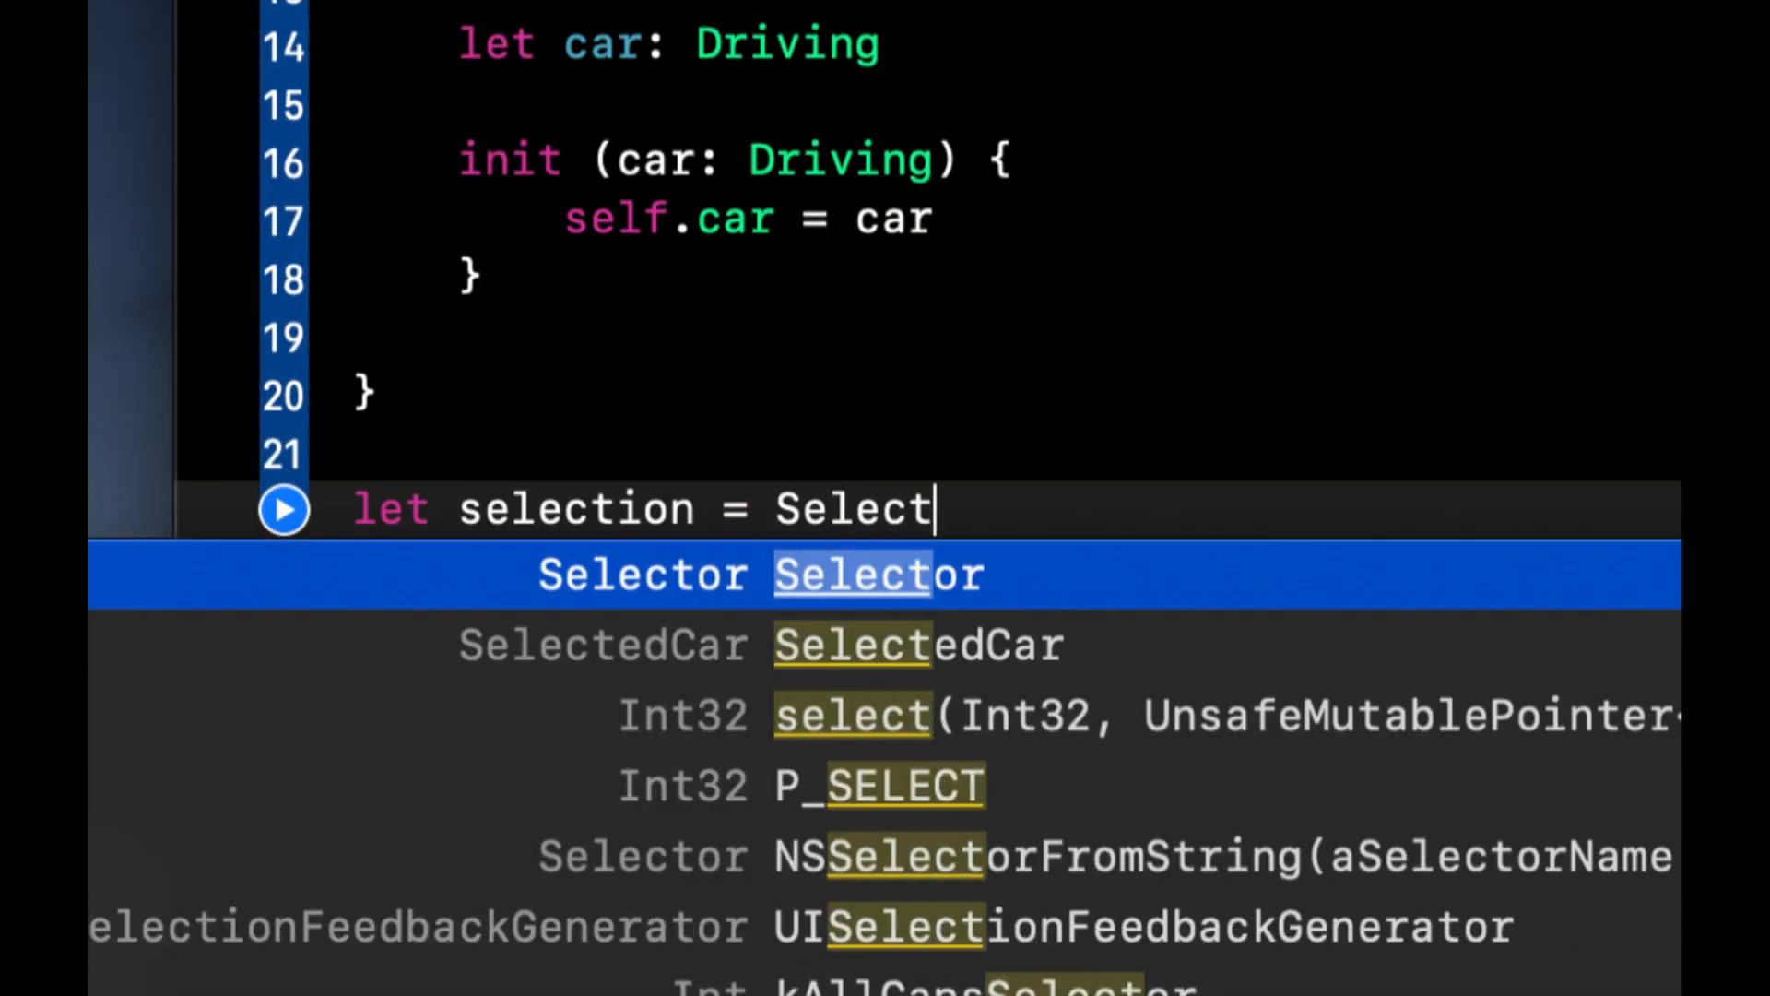
type("ed")
key("Return")
type("(")
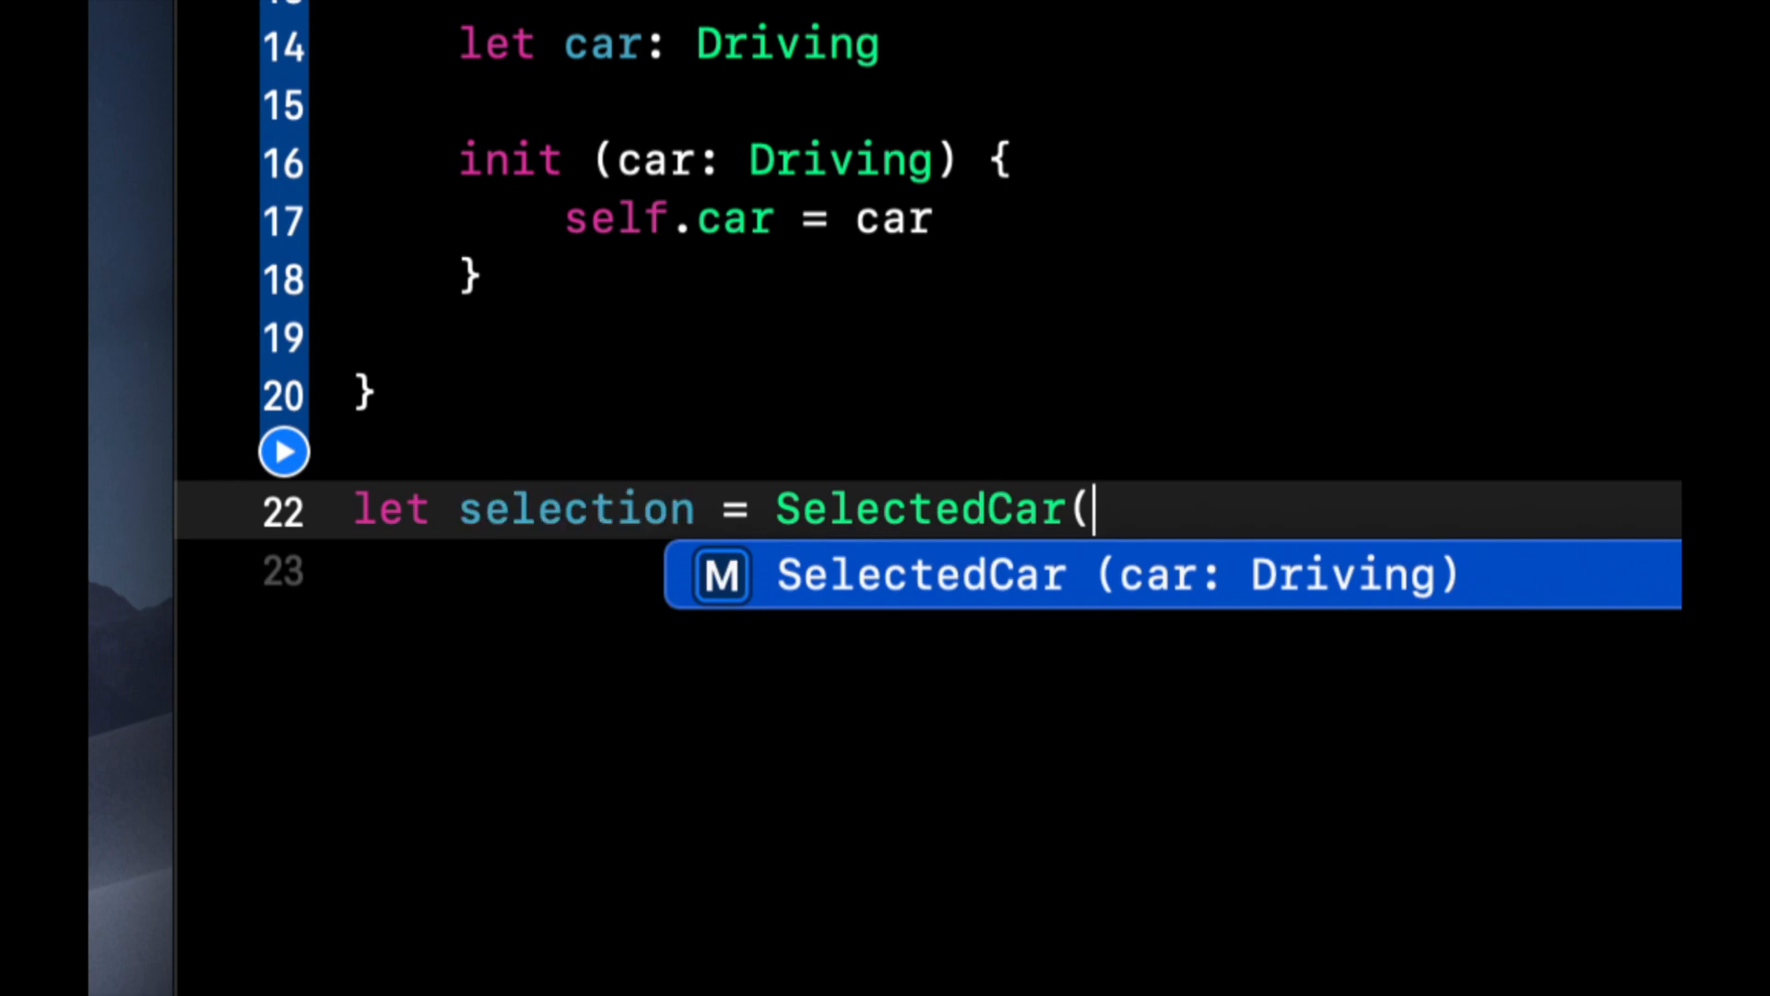
key("Return")
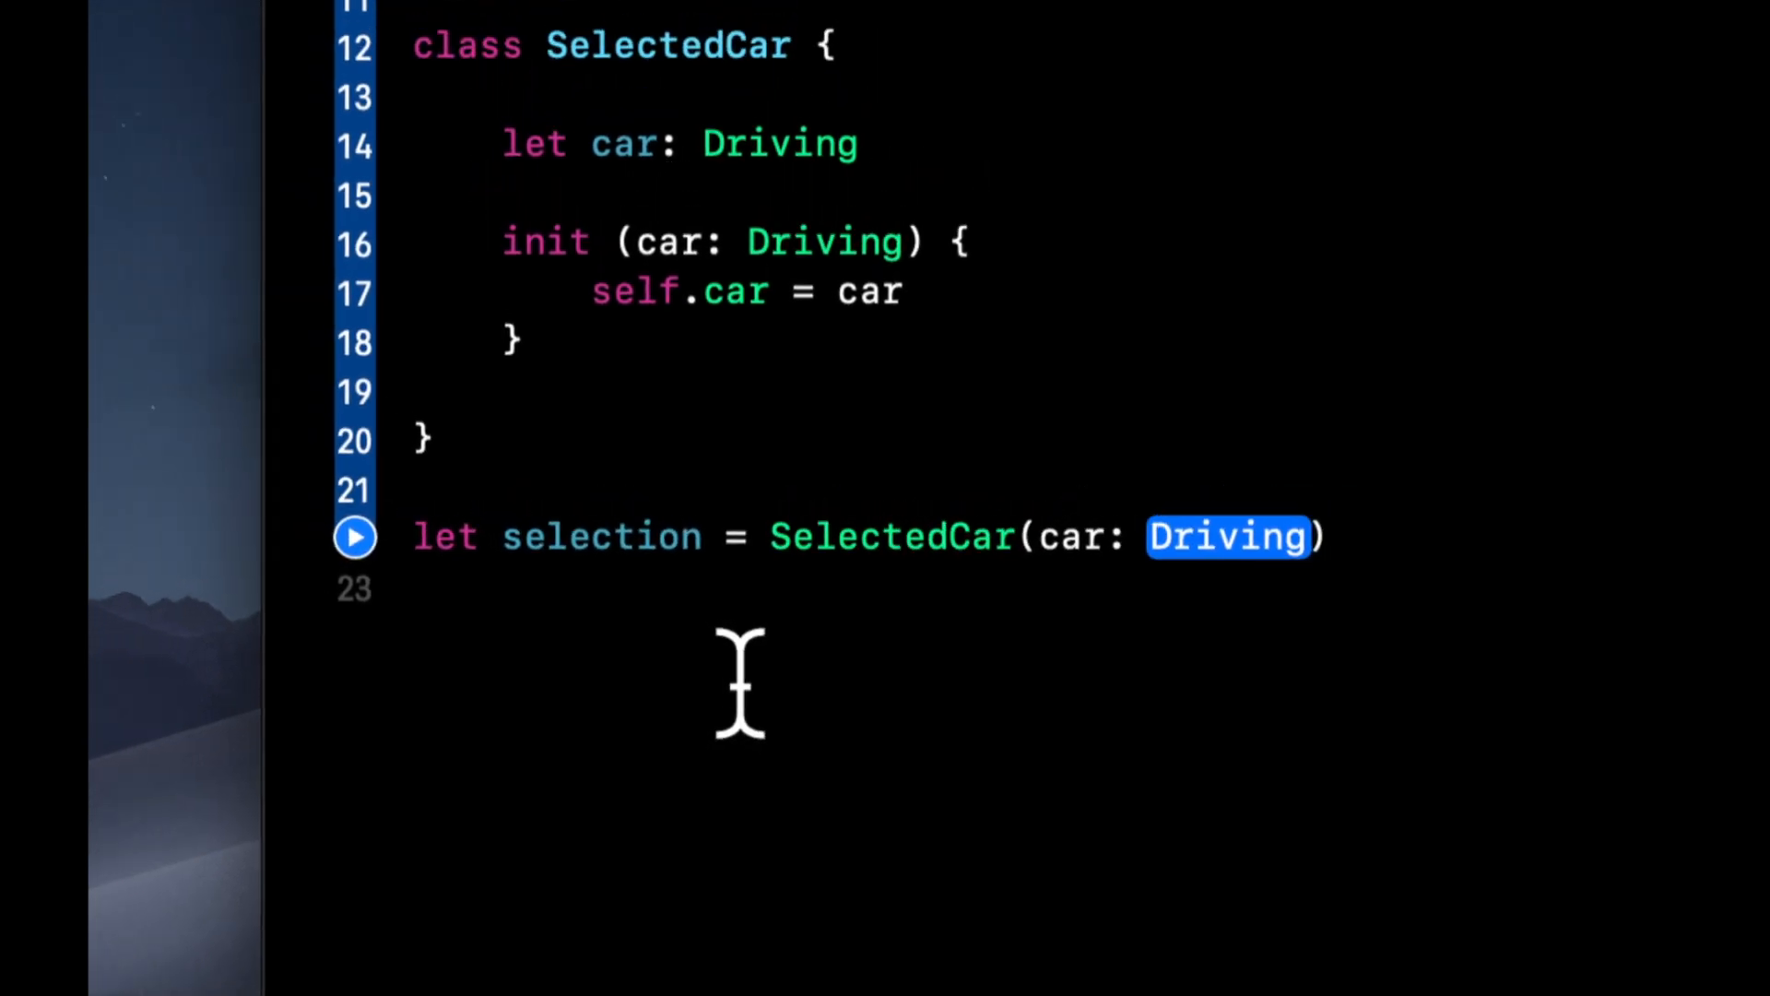
type("BMW()")
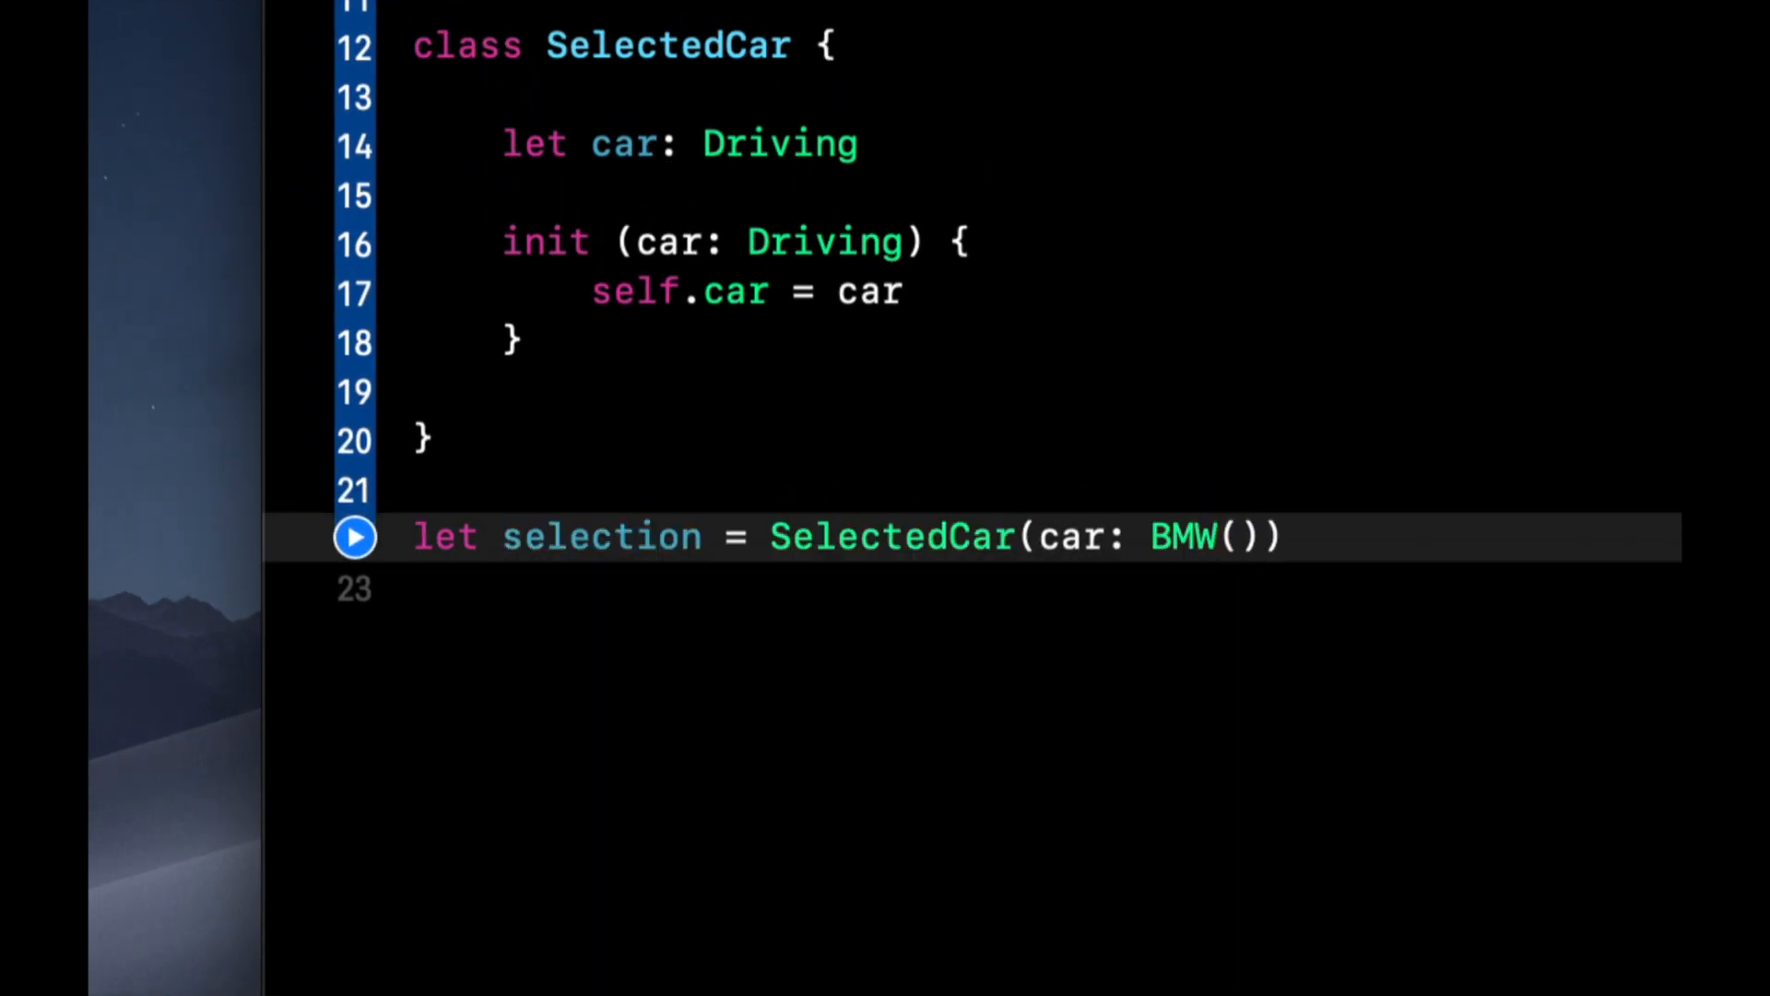
Duplicate the line as selection2 = SelectedCar(car: Honda())
key("shift+Up")
key("super+c")
key("Down")
key("super+v")
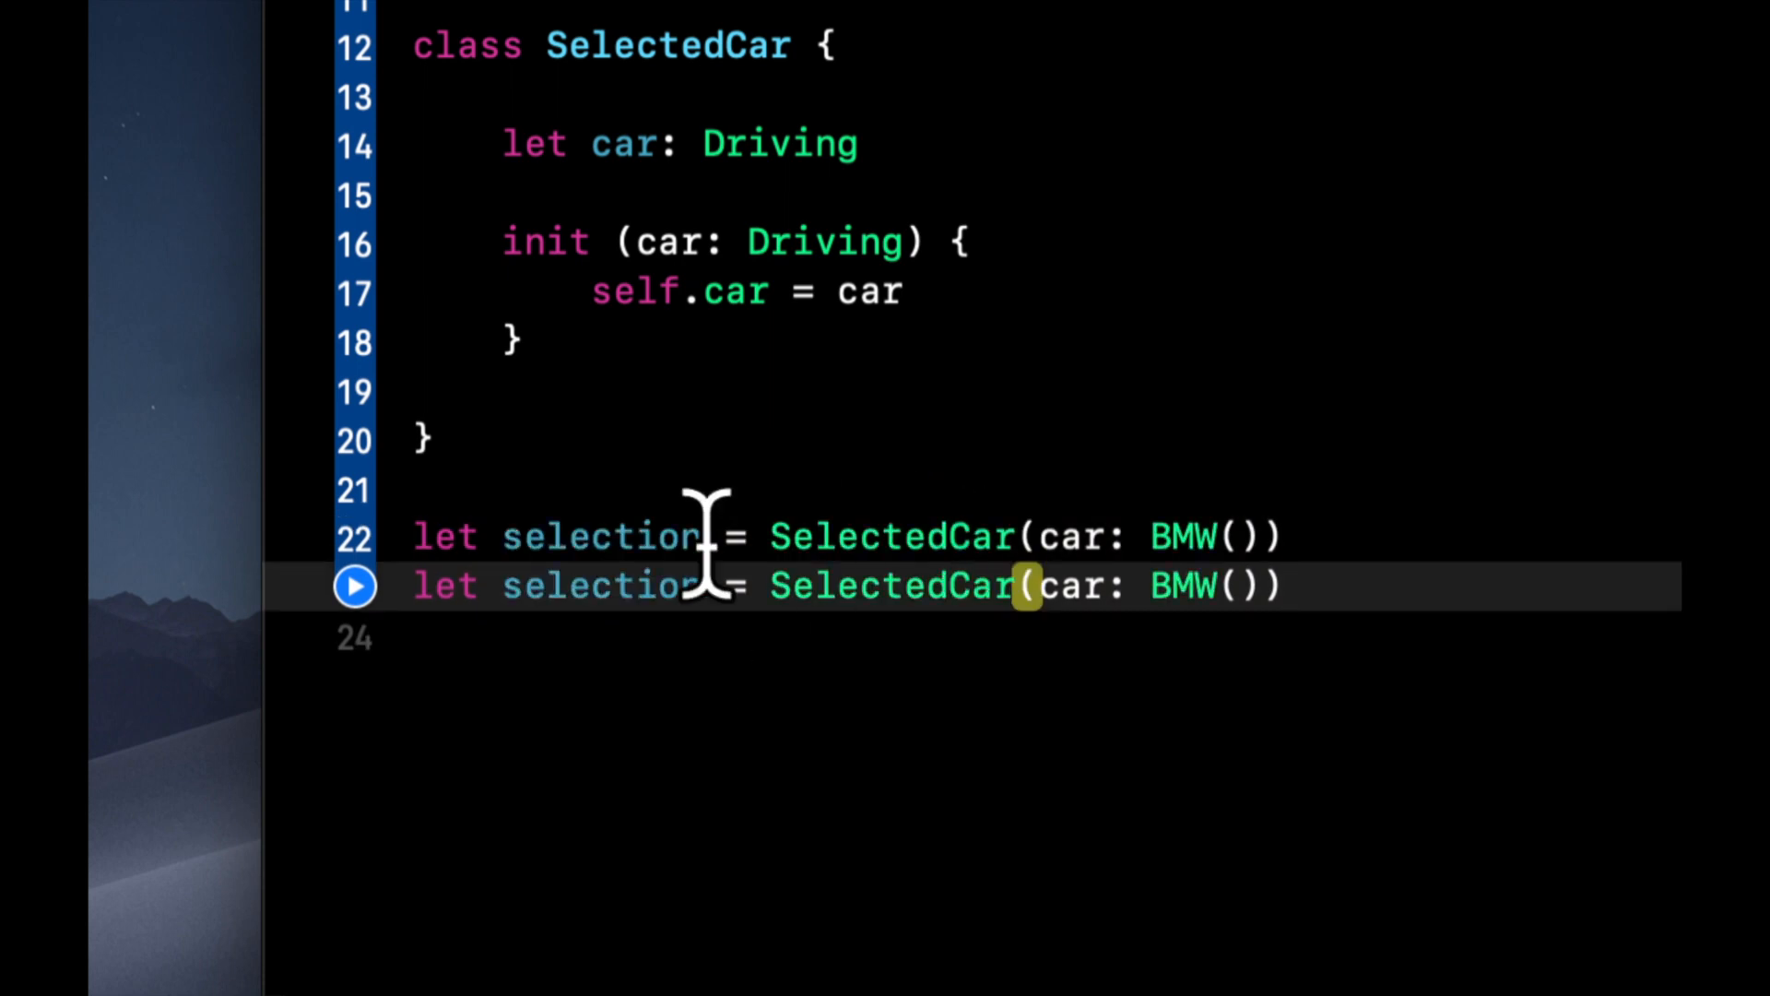
left_click(701, 586)
type("2")
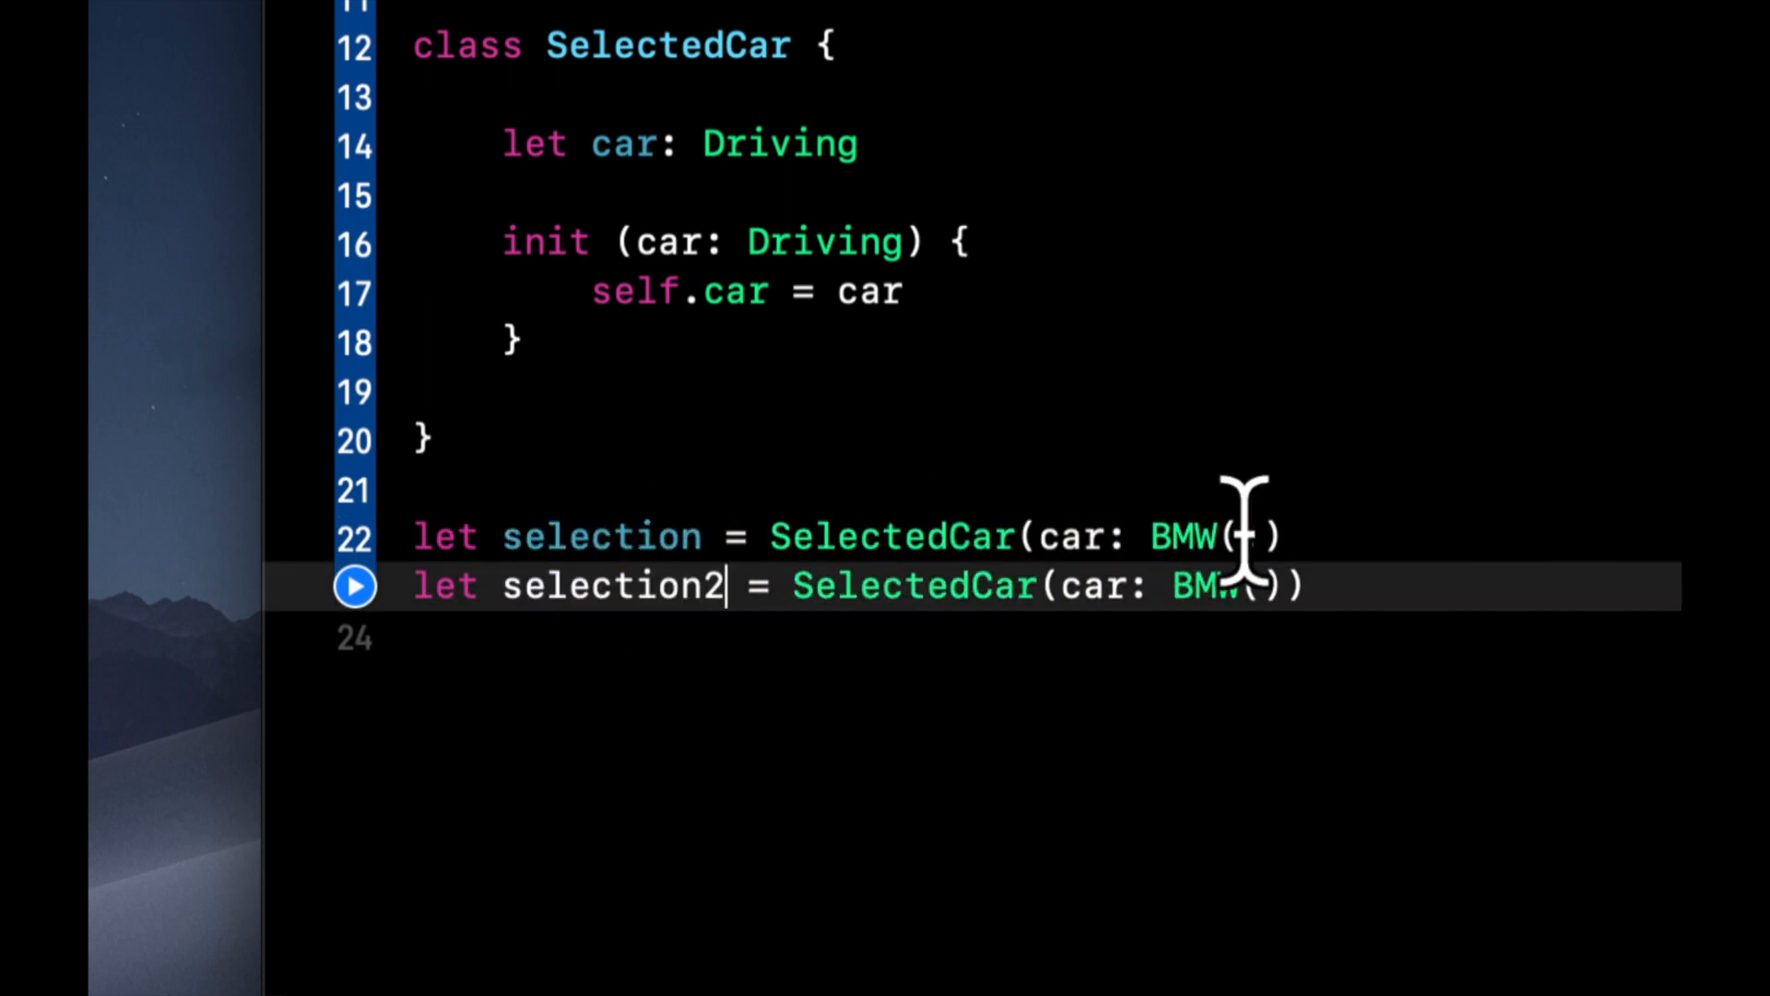
double_click(1192, 586)
type("Honda")
key("Return")
key("Return")
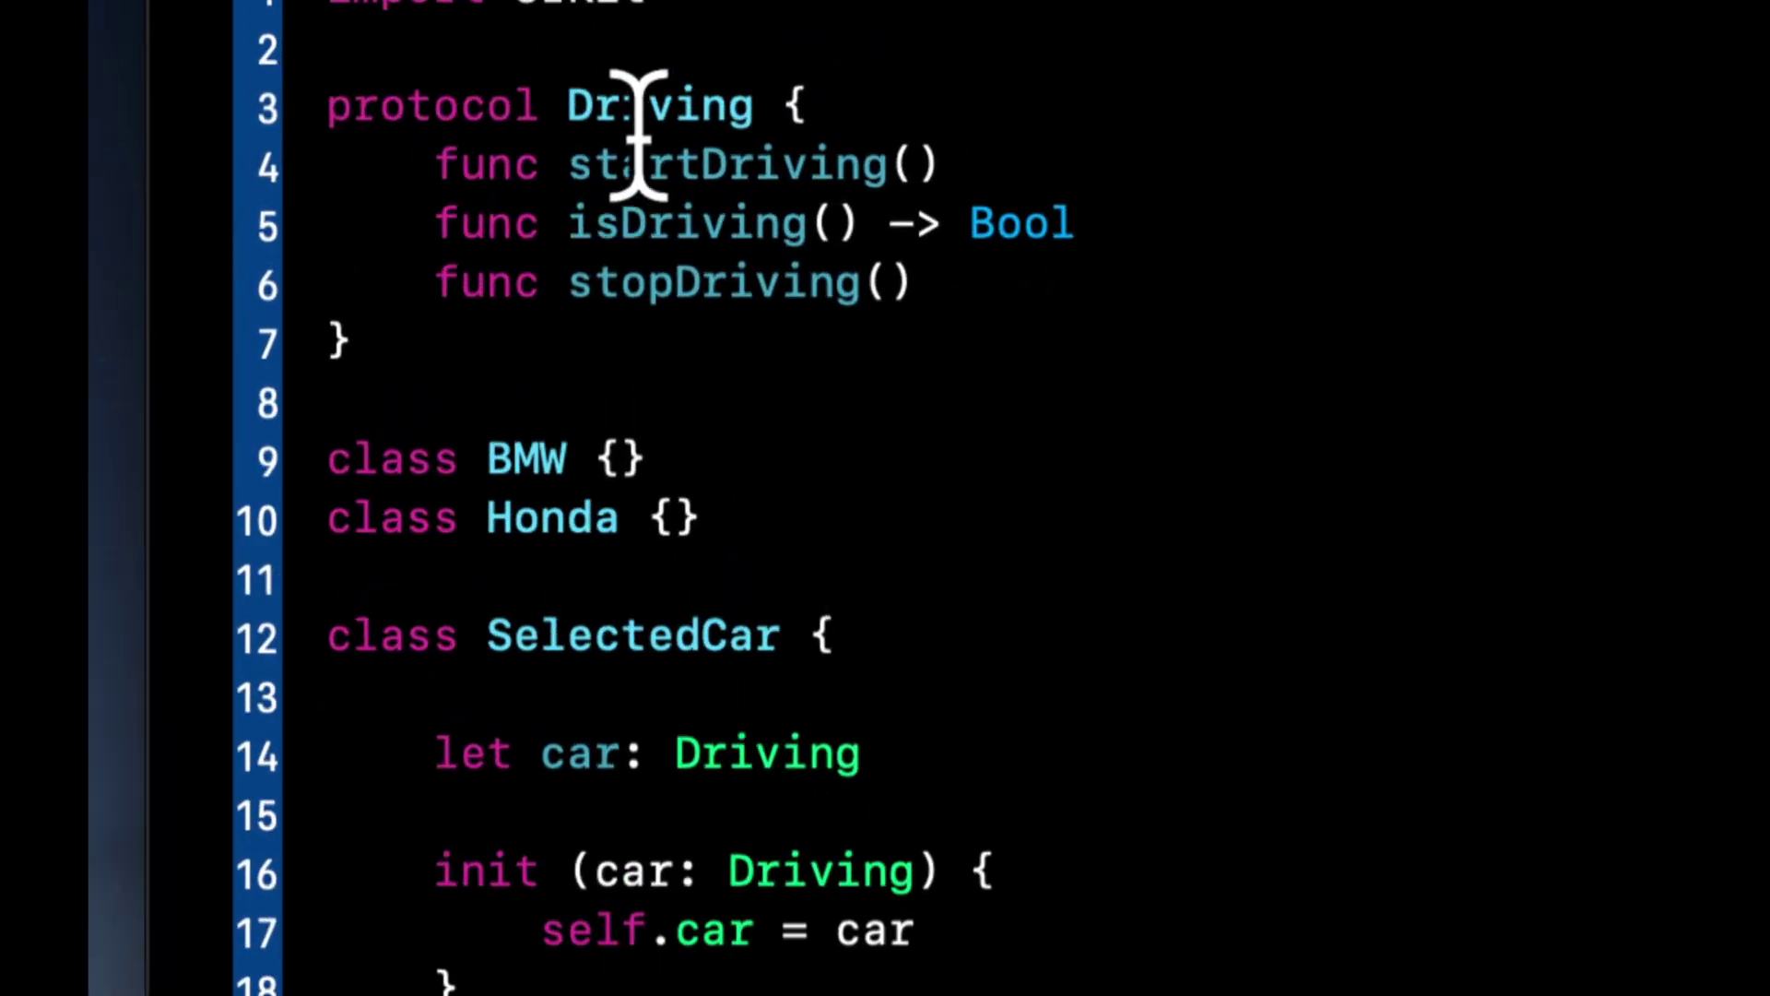
Declare class BMW: Driving {} and class Honda: Driving {}, leaving conformance errors
double_click(644, 108)
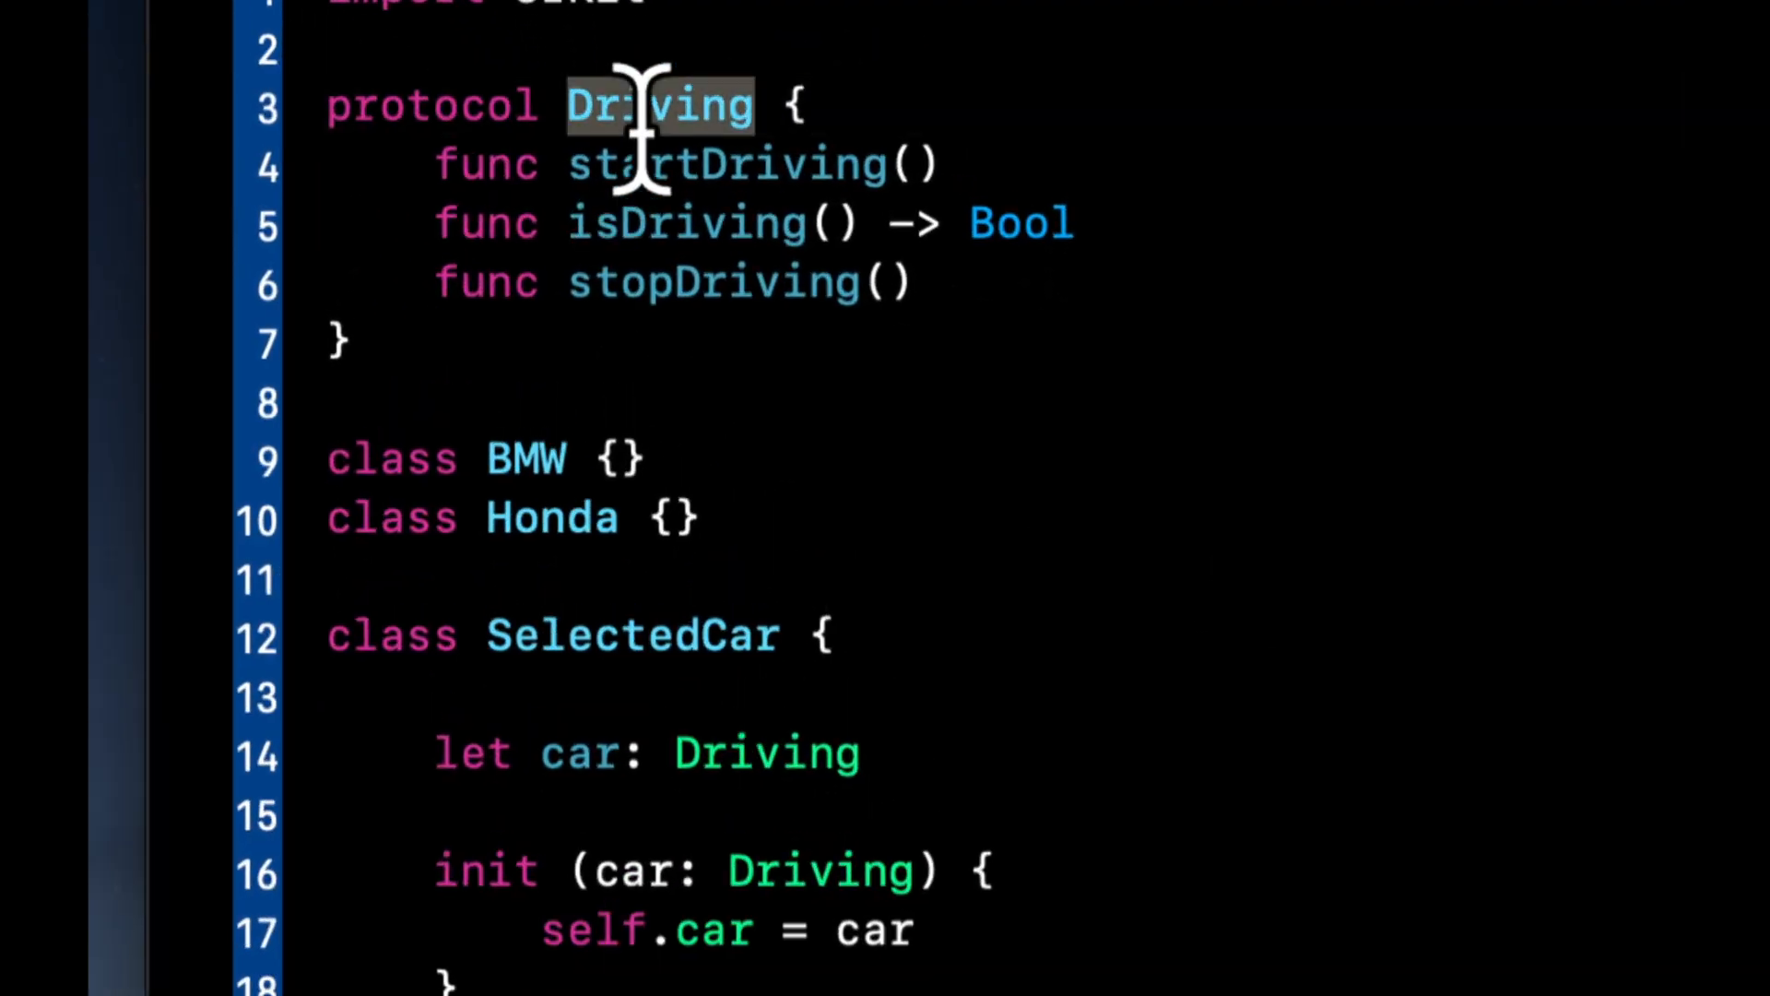
double_click(523, 459)
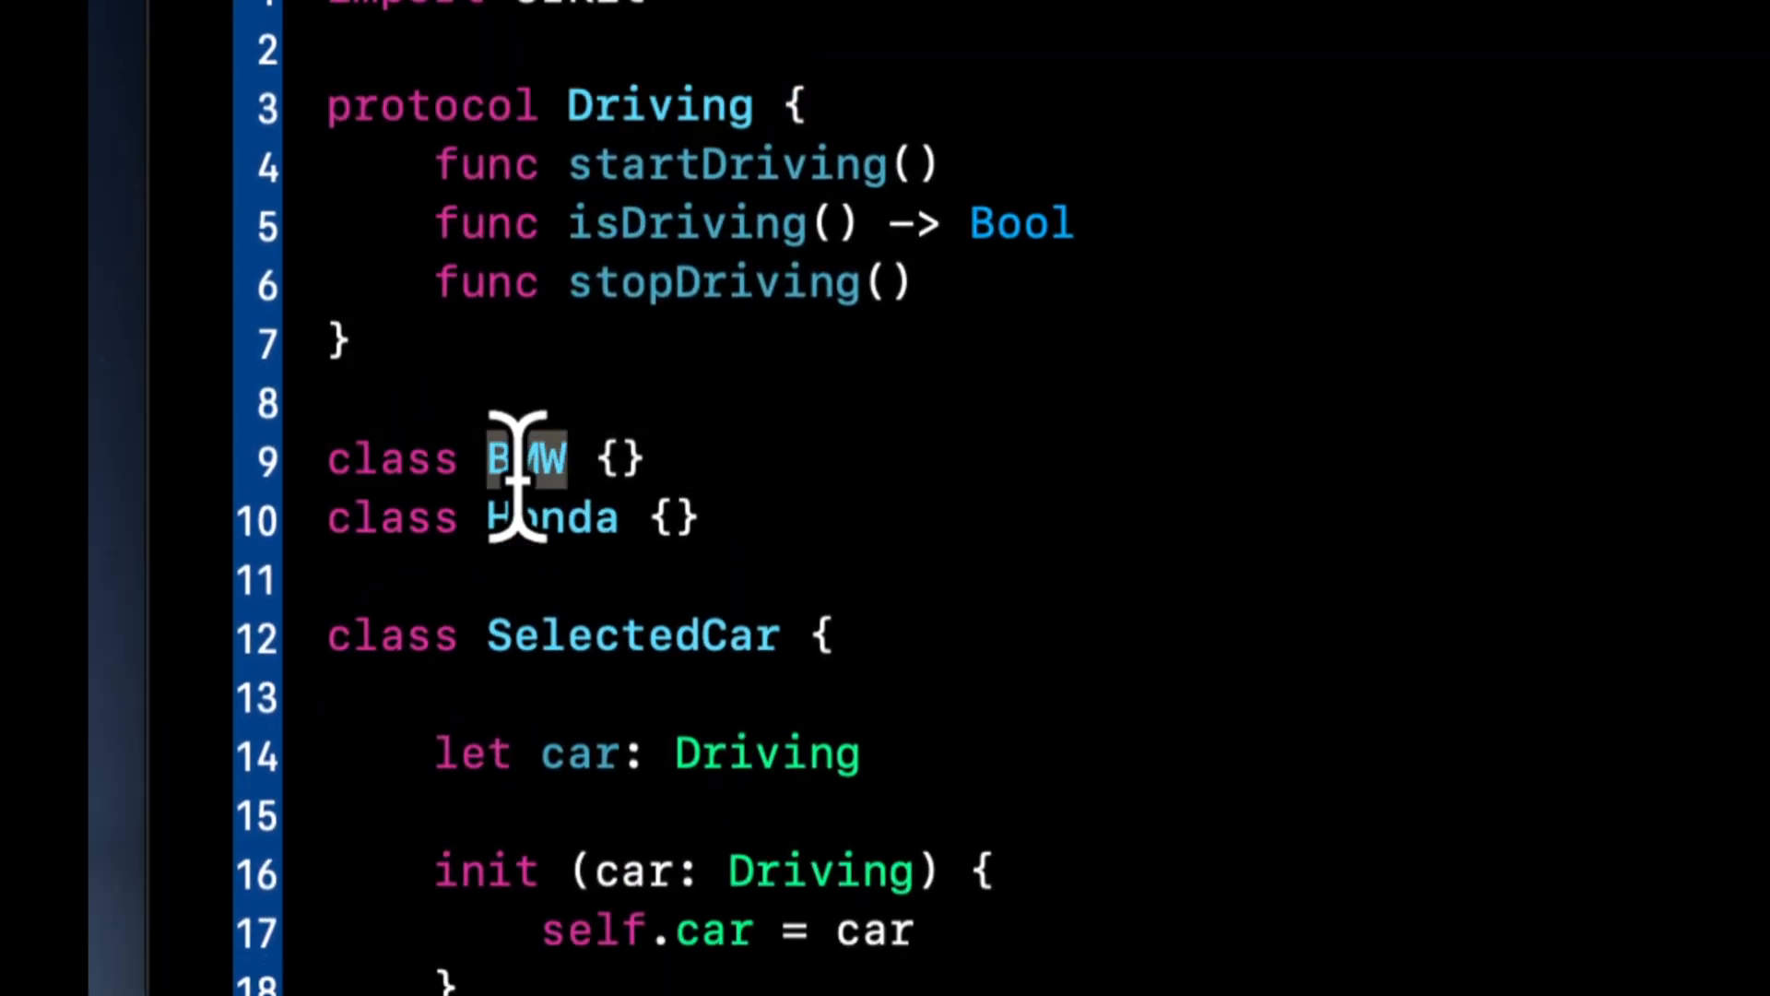
left_click(567, 459)
type(": Driving")
left_click(622, 518)
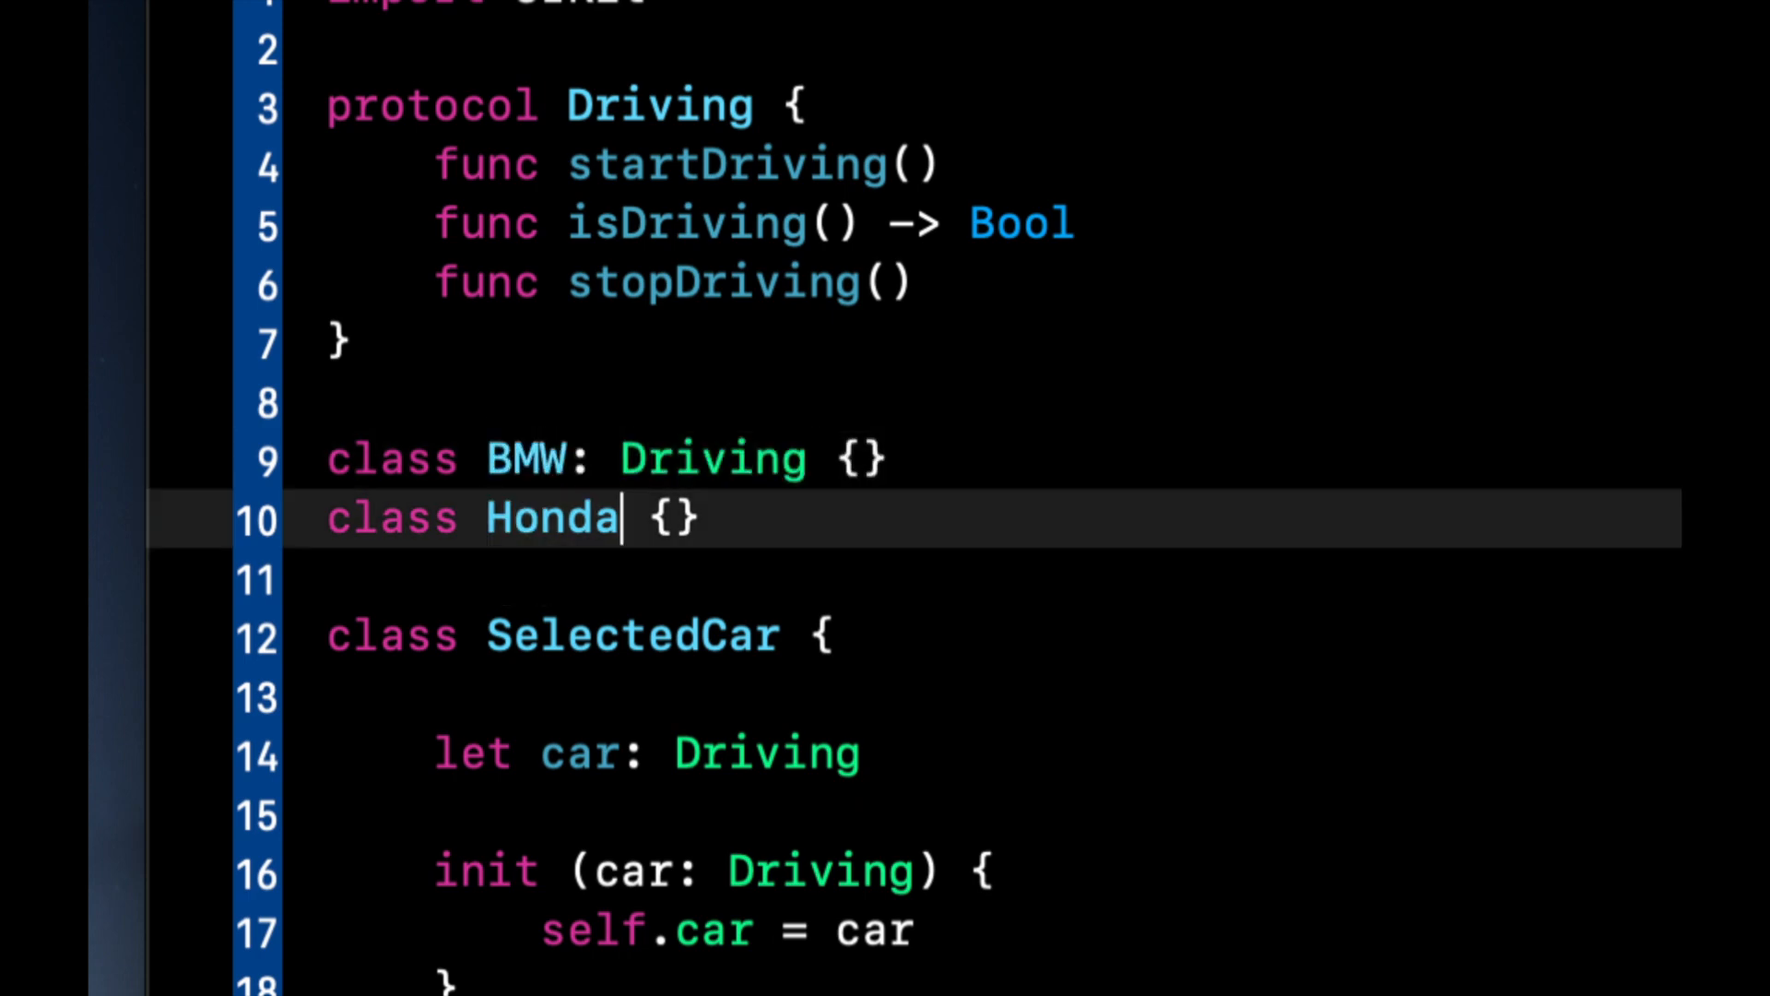
type(": Driving")
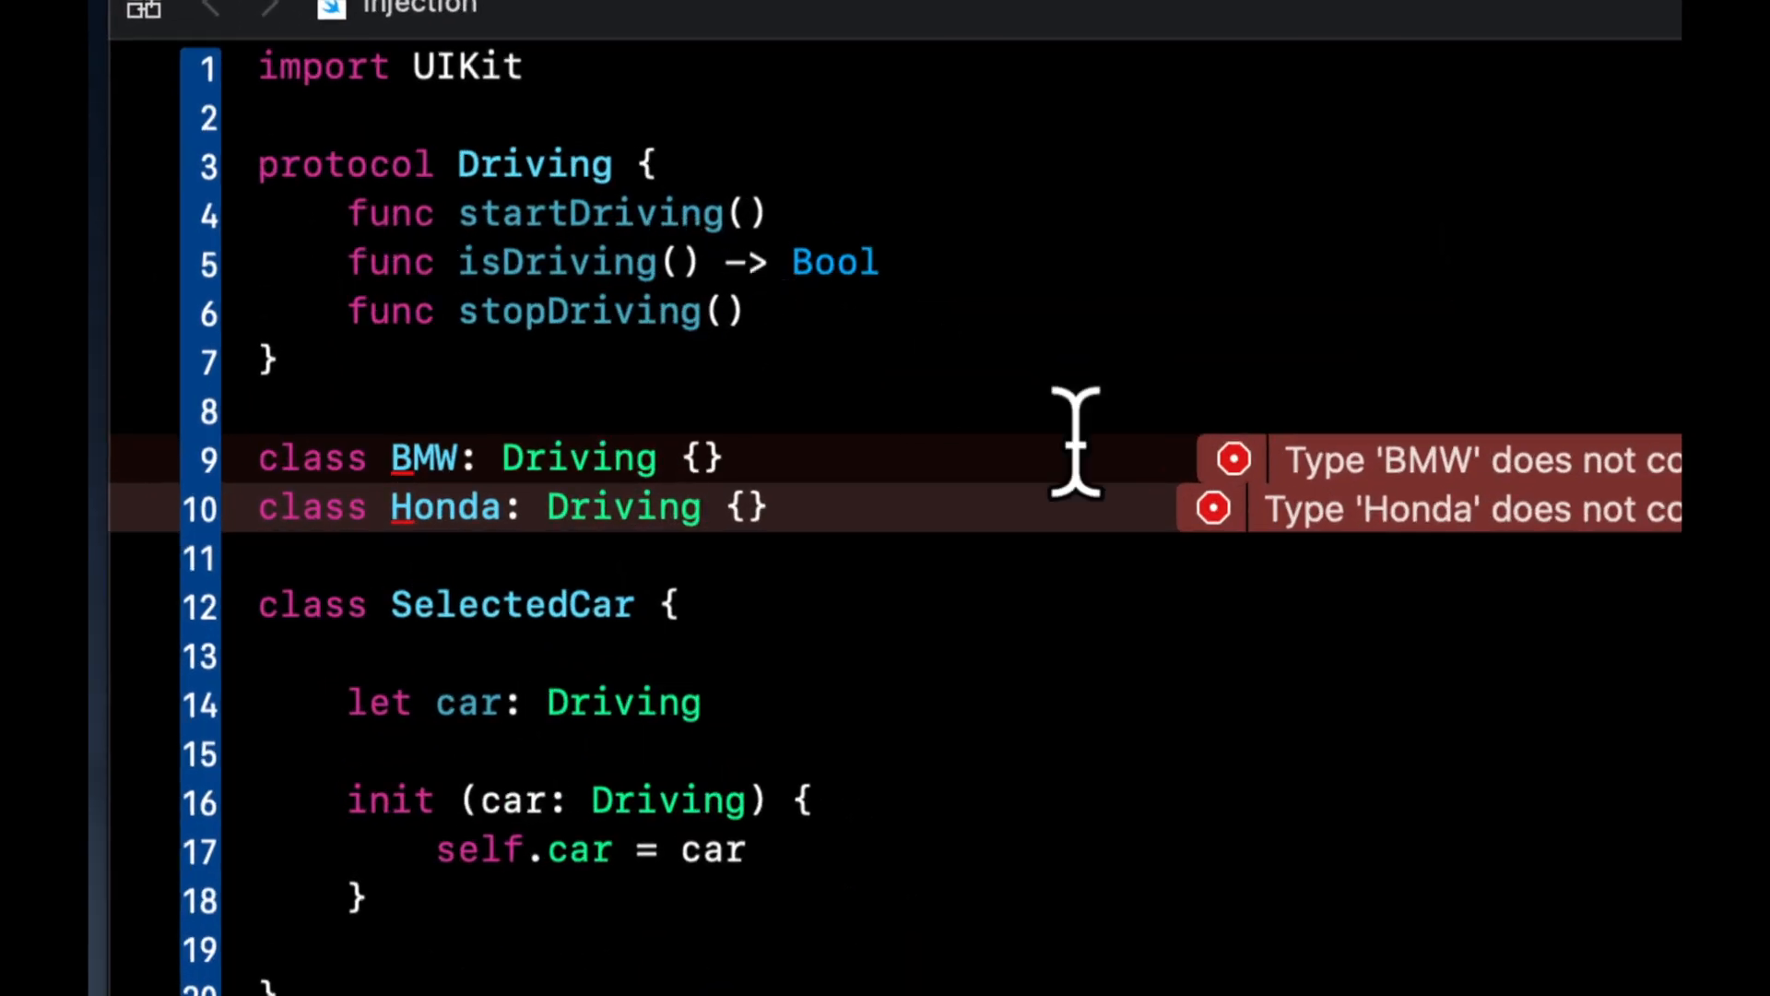
Use the Fix suggestions to add the missing Driving method stubs to BMW and Honda
left_click(1235, 460)
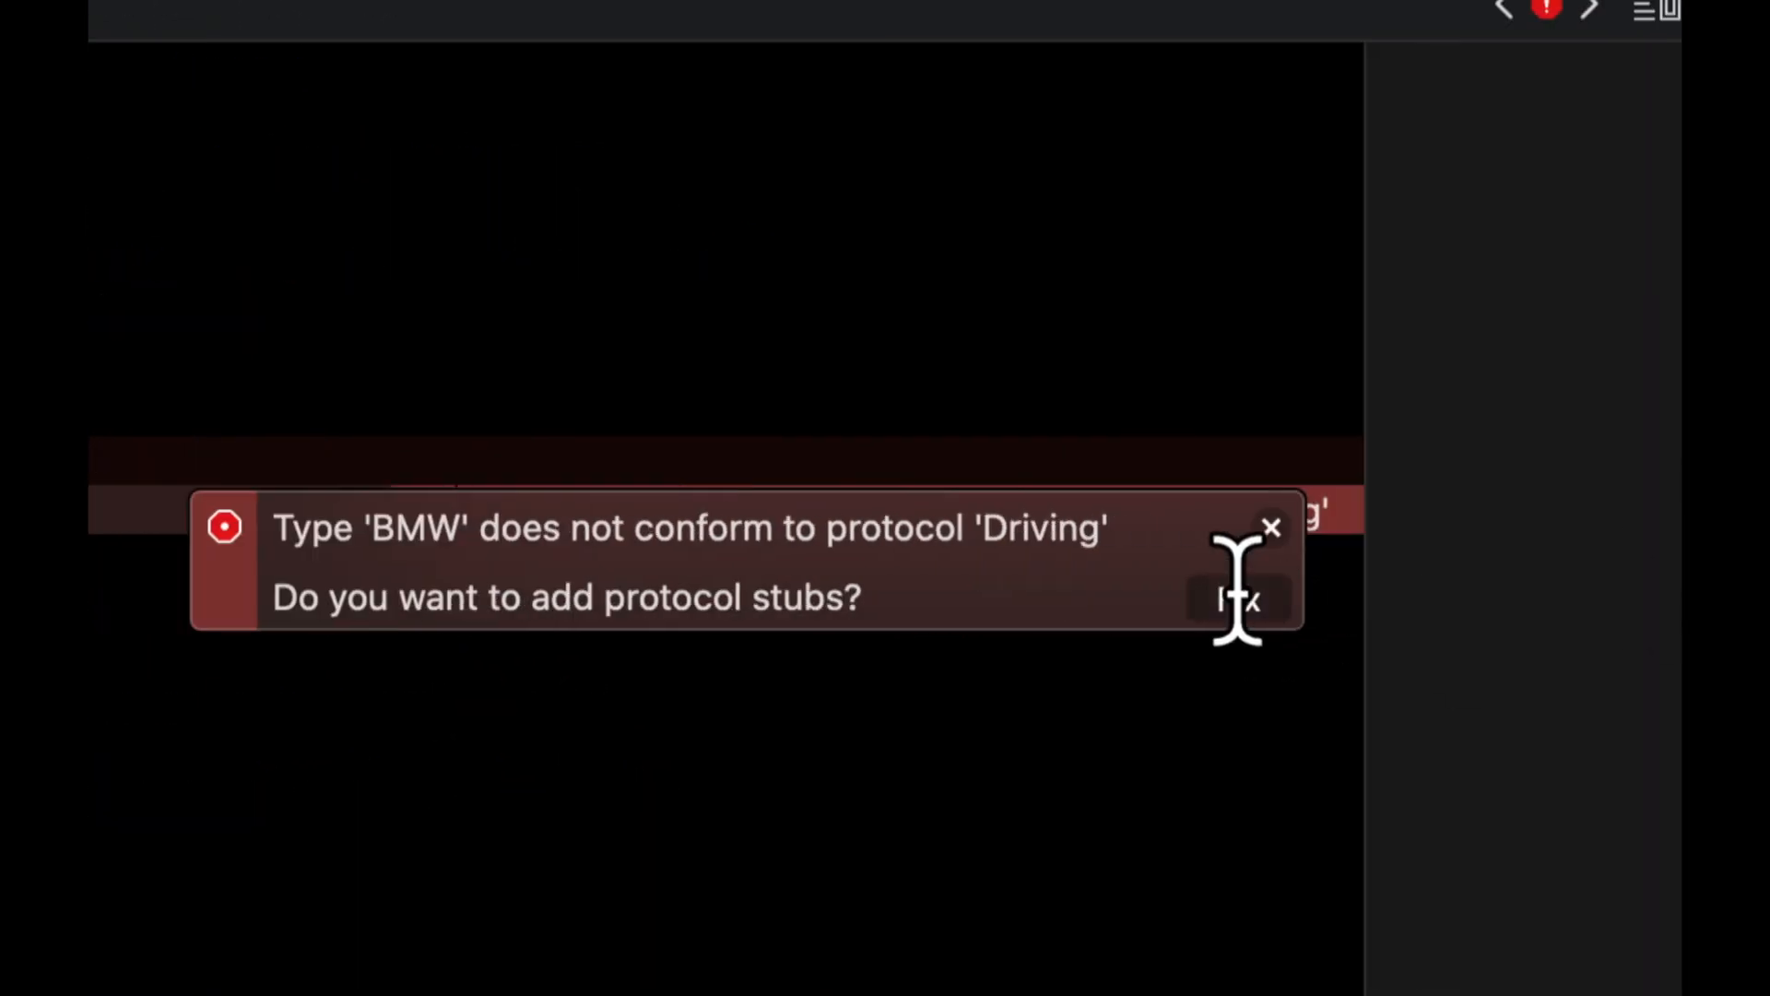
left_click(1238, 600)
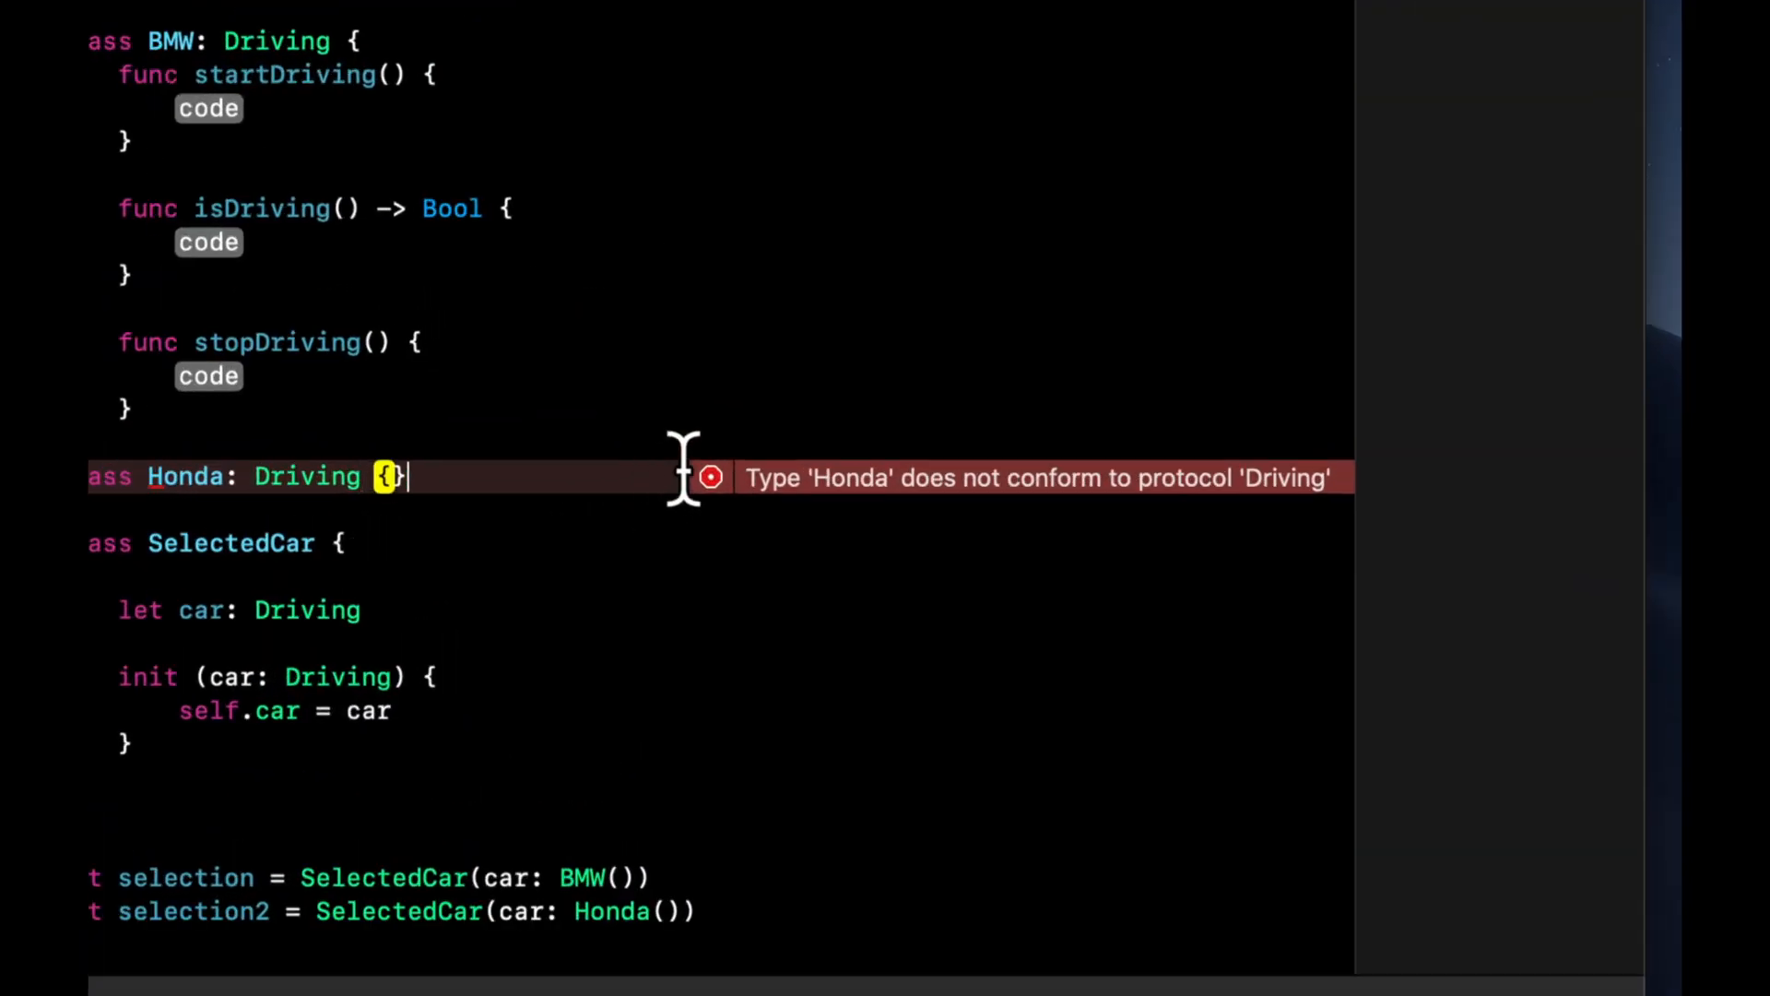
left_click(682, 490)
left_click(1268, 573)
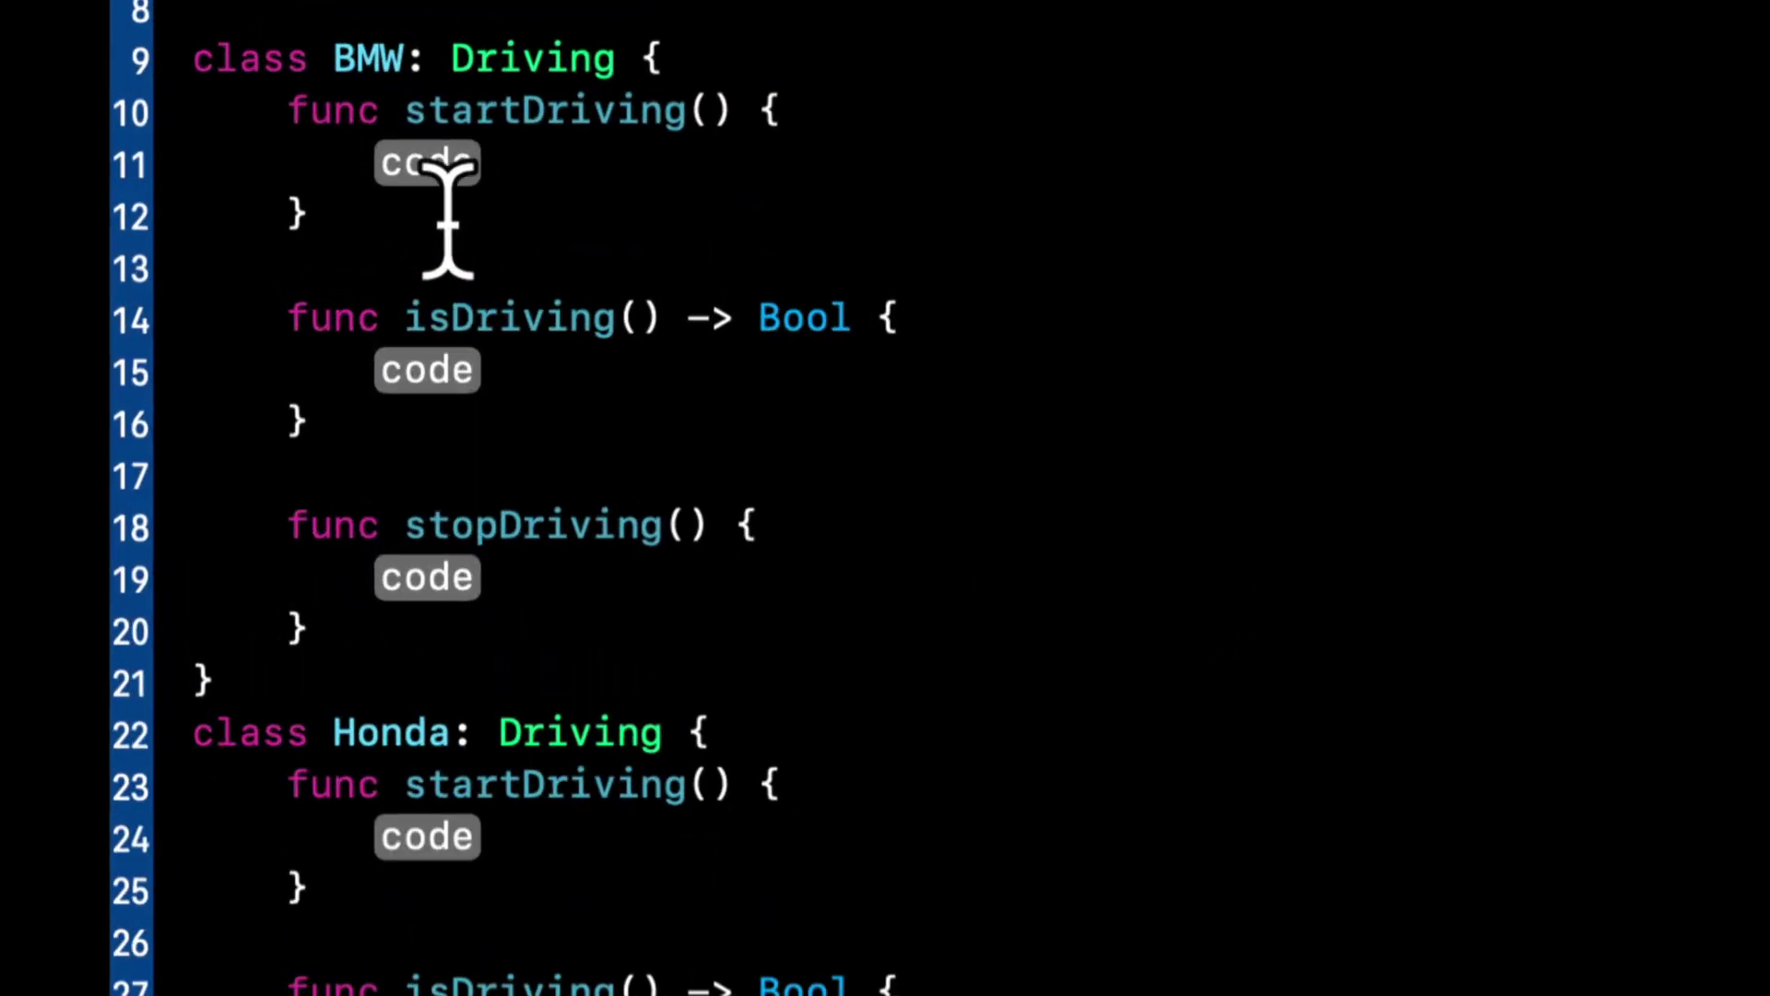
Clear BMW's stub placeholders and make its isDriving() return true
left_click(440, 214)
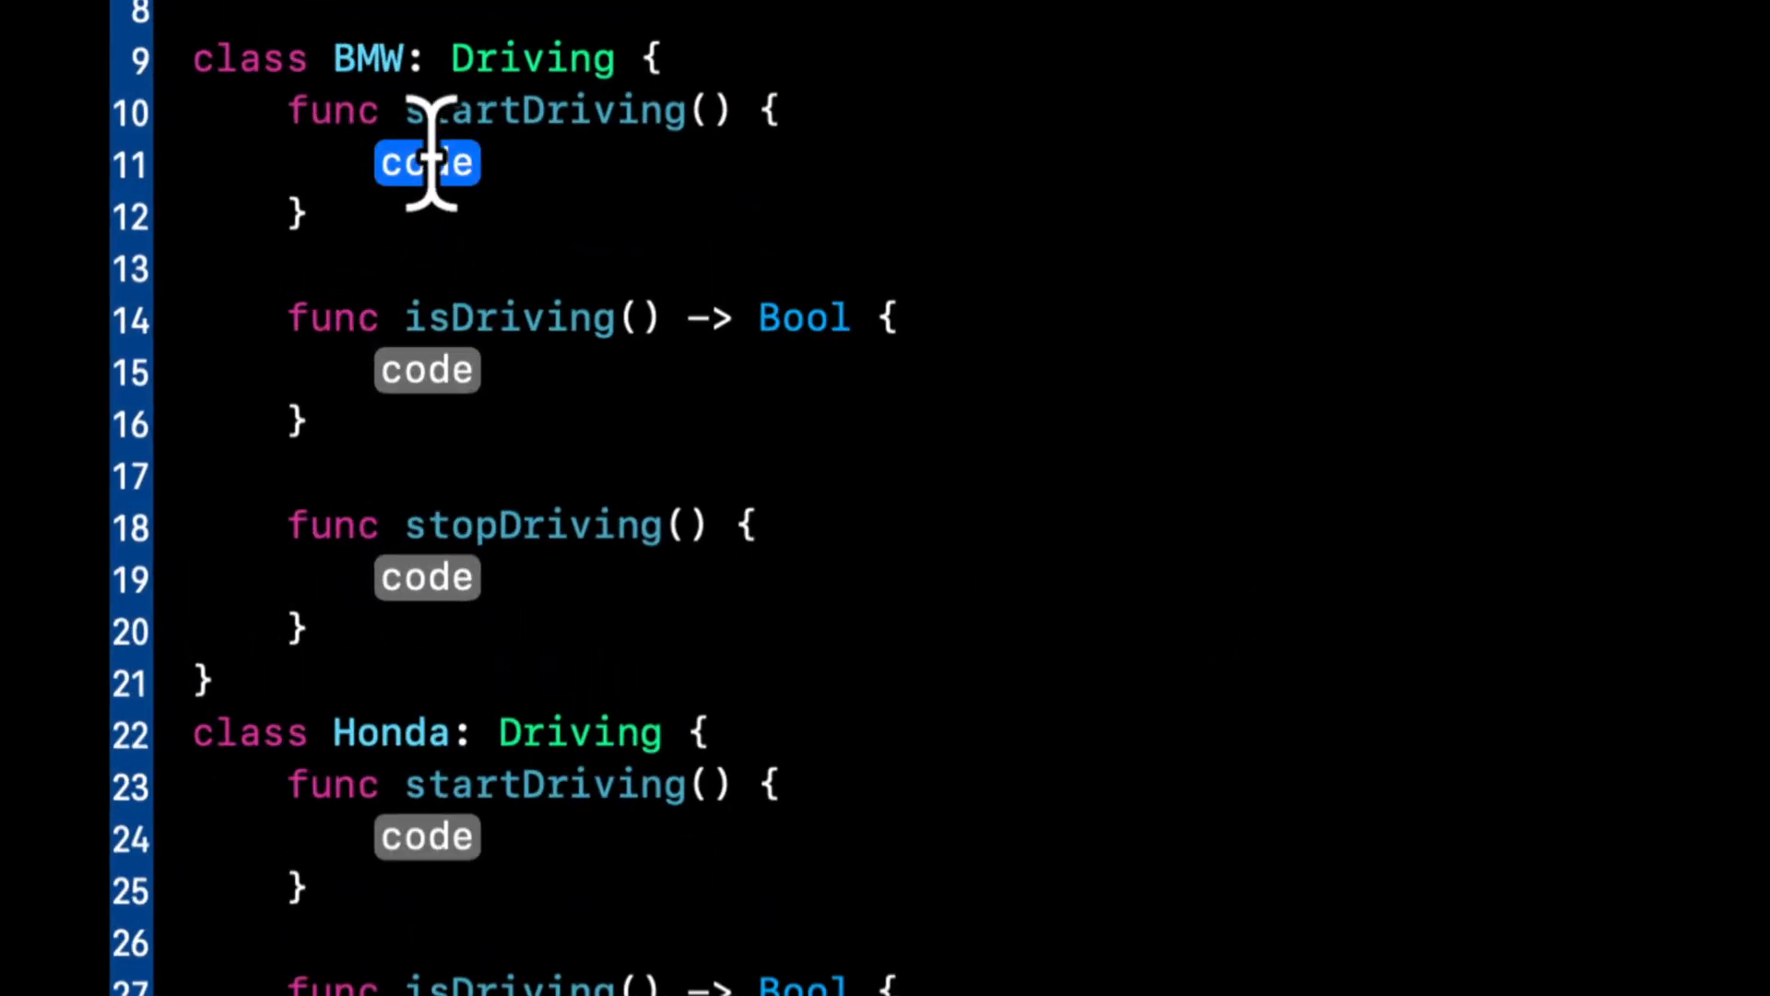
key("BackSpace")
left_click(426, 369)
type("return")
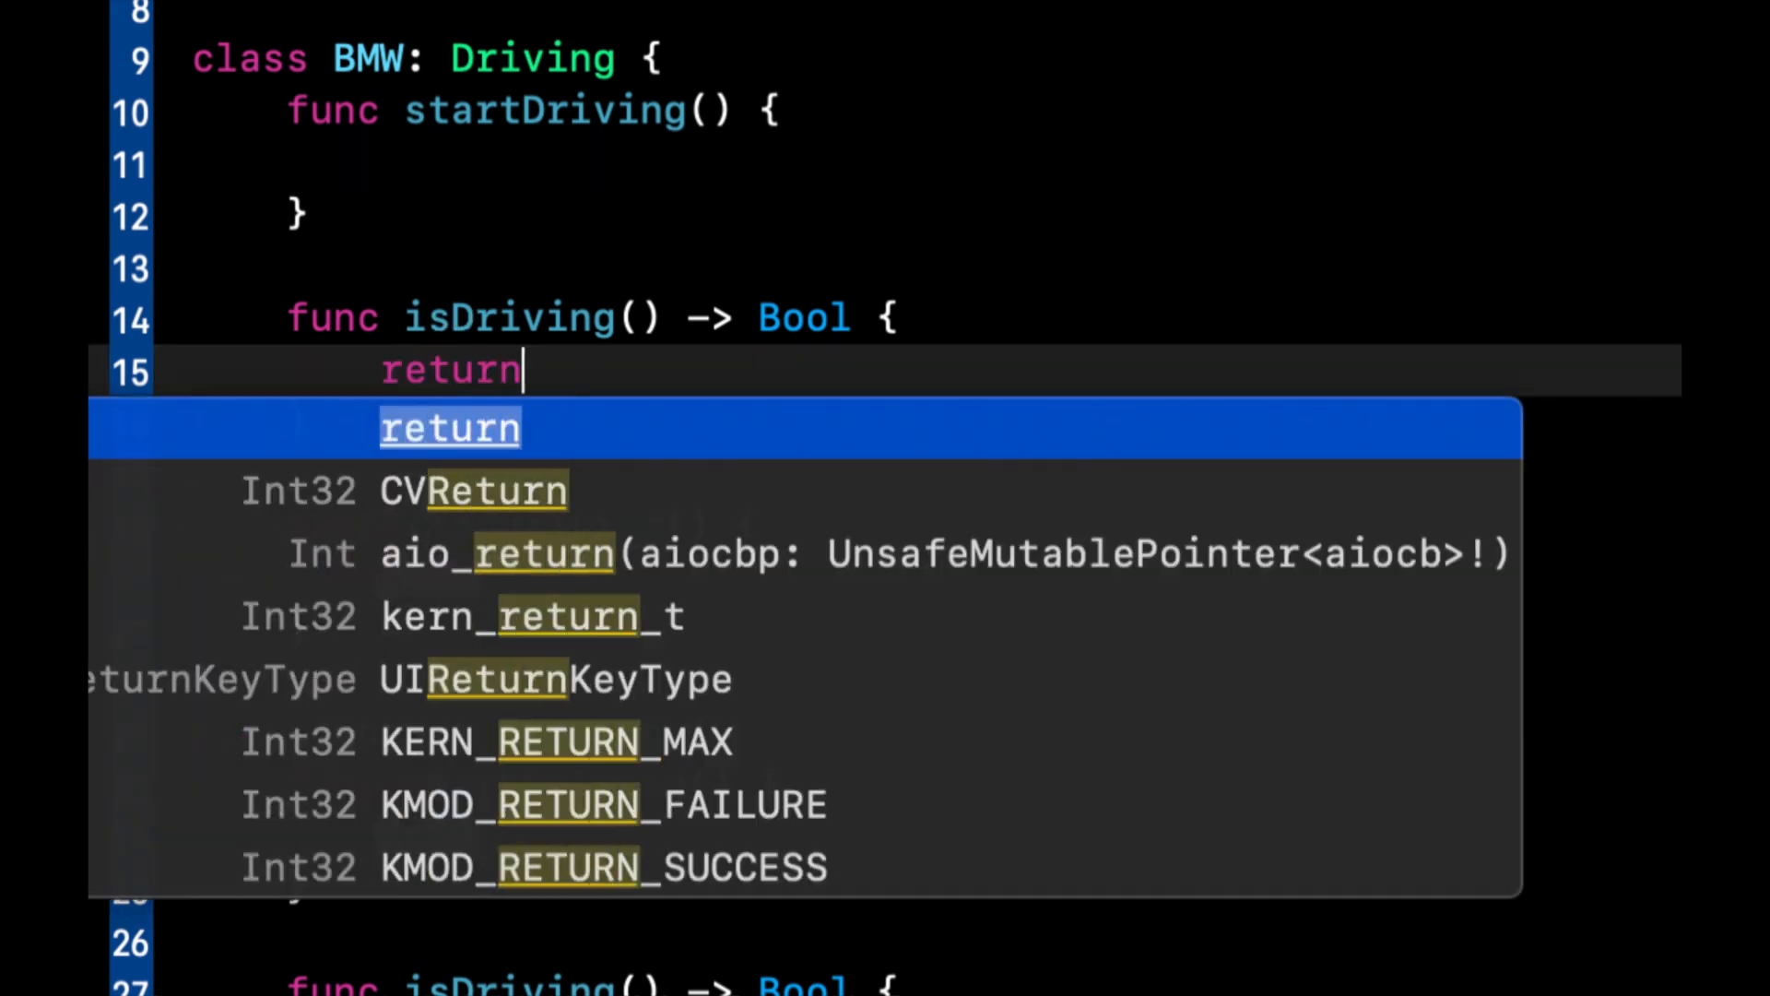
type(" true")
key("Escape")
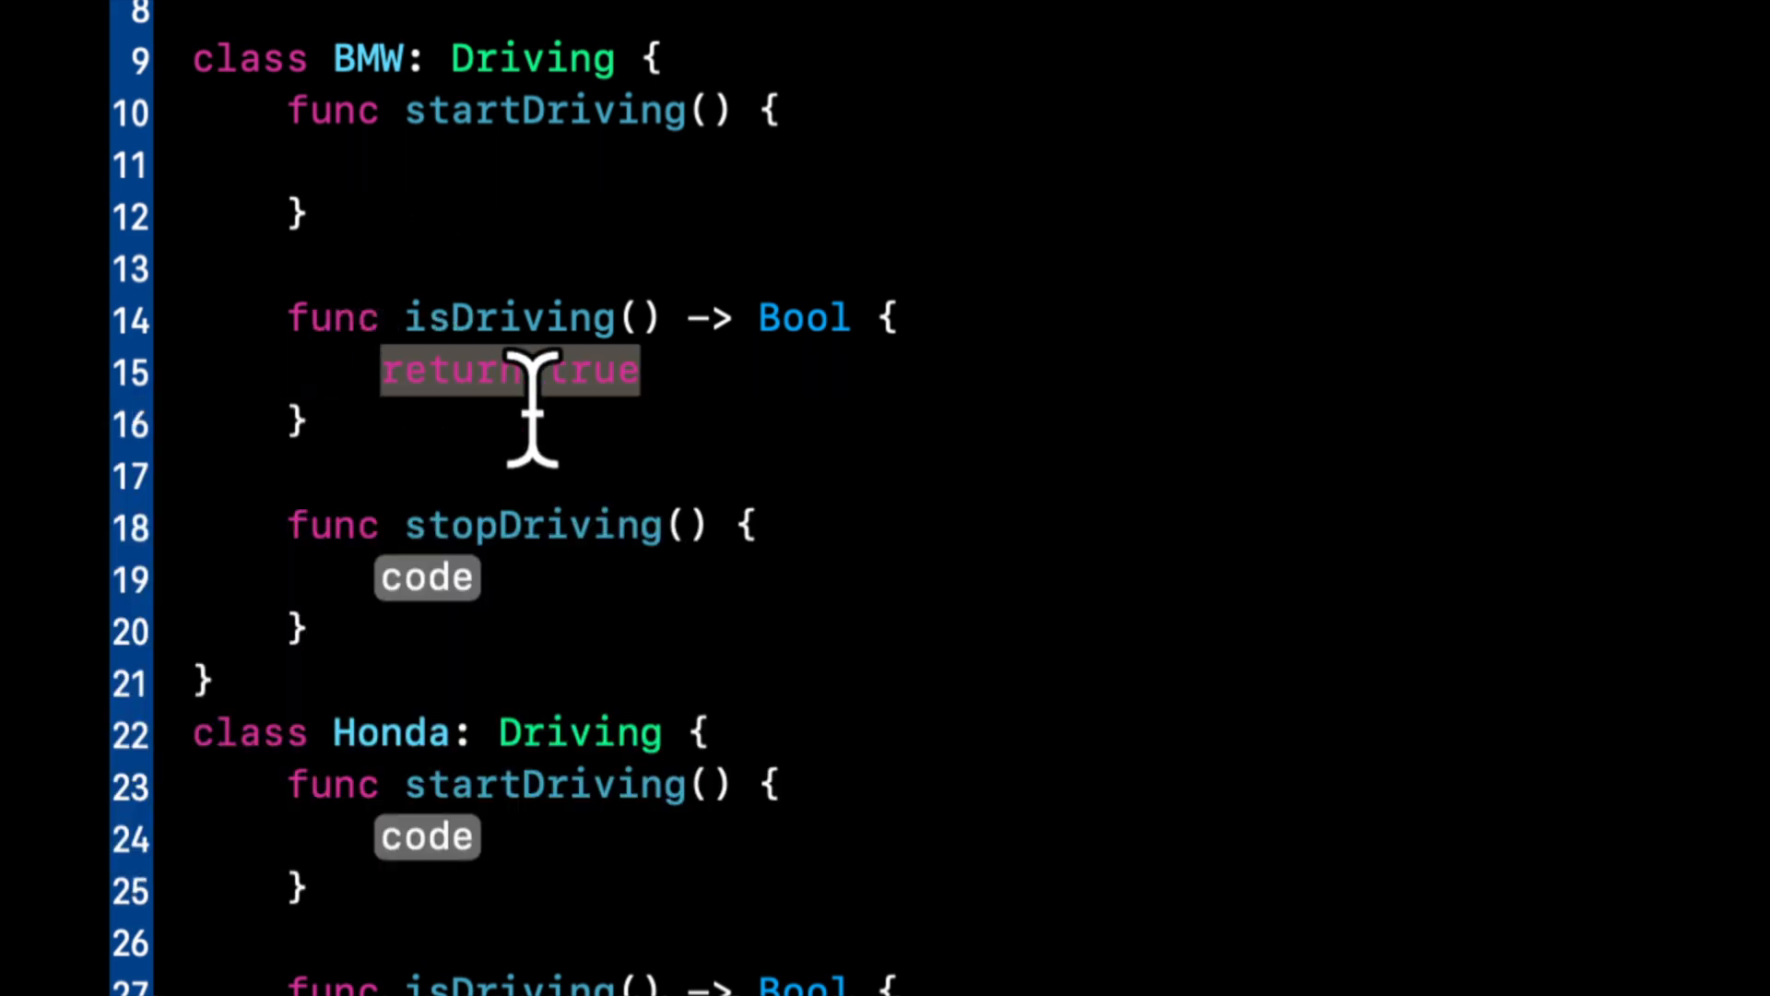
scroll(533, 402, "down", 3)
left_click(426, 341)
key("BackSpace")
scroll(440, 341, "down", 5)
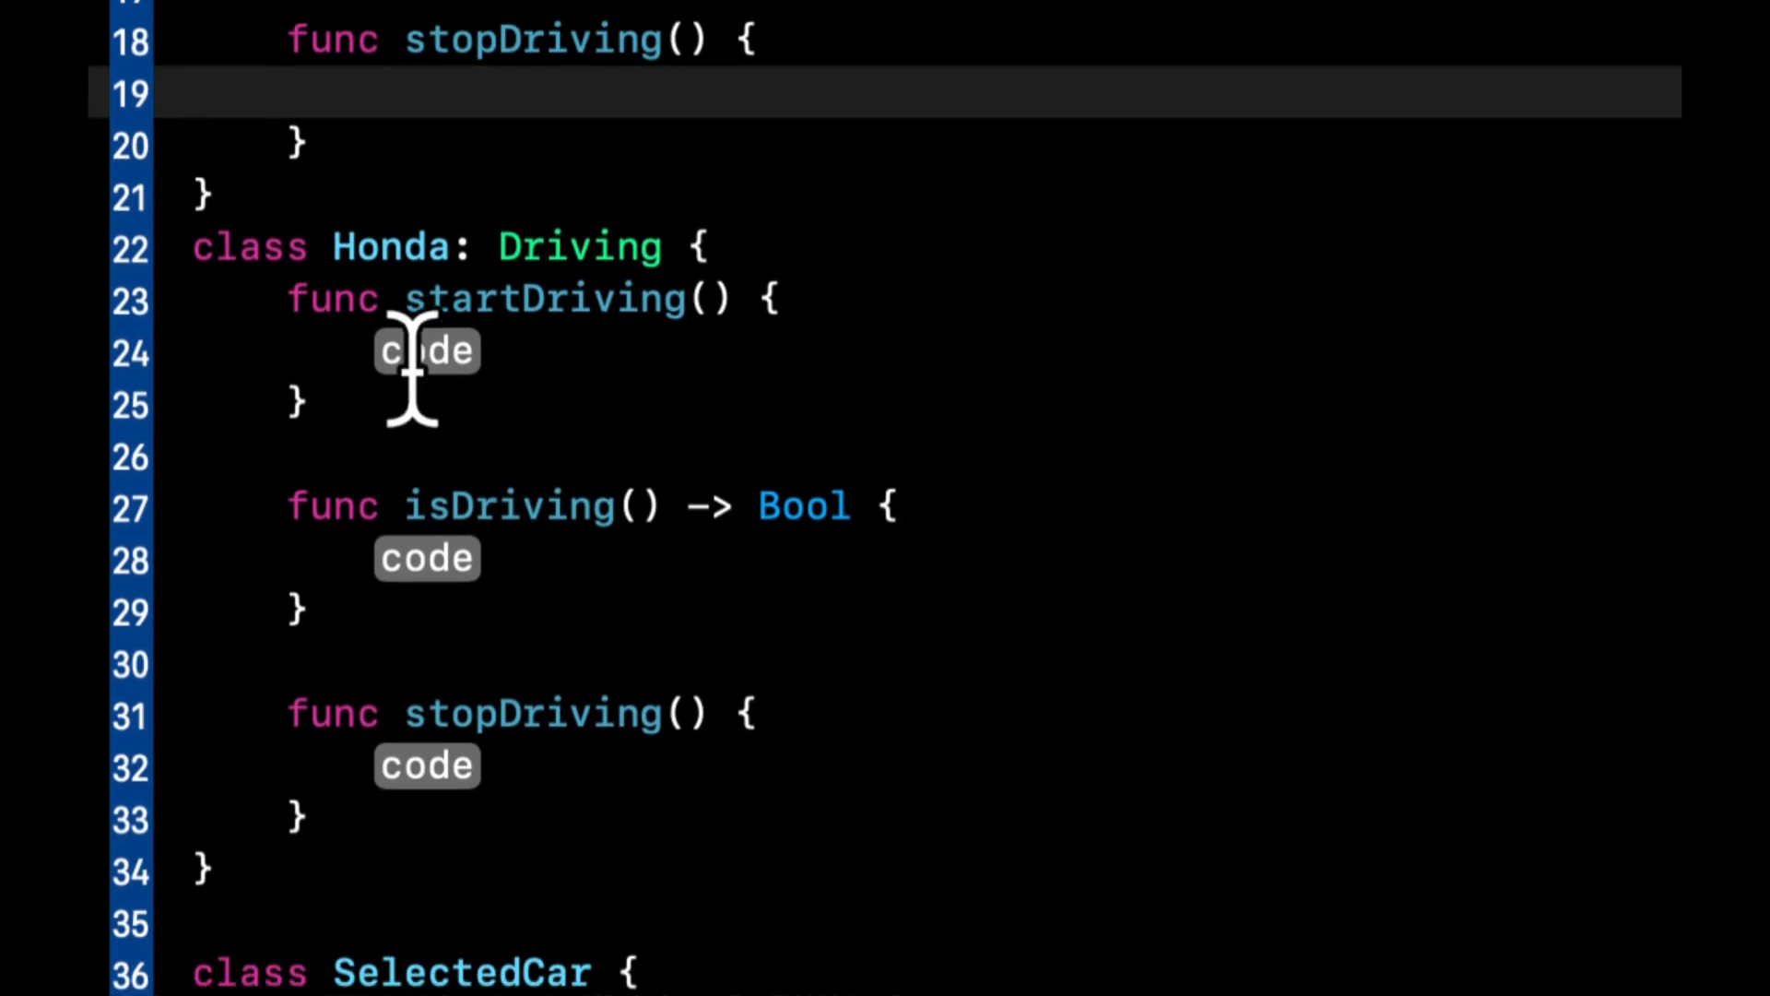
Clear Honda's stub placeholders and make its isDriving() return true
left_click(426, 597)
key("BackSpace")
left_click(426, 558)
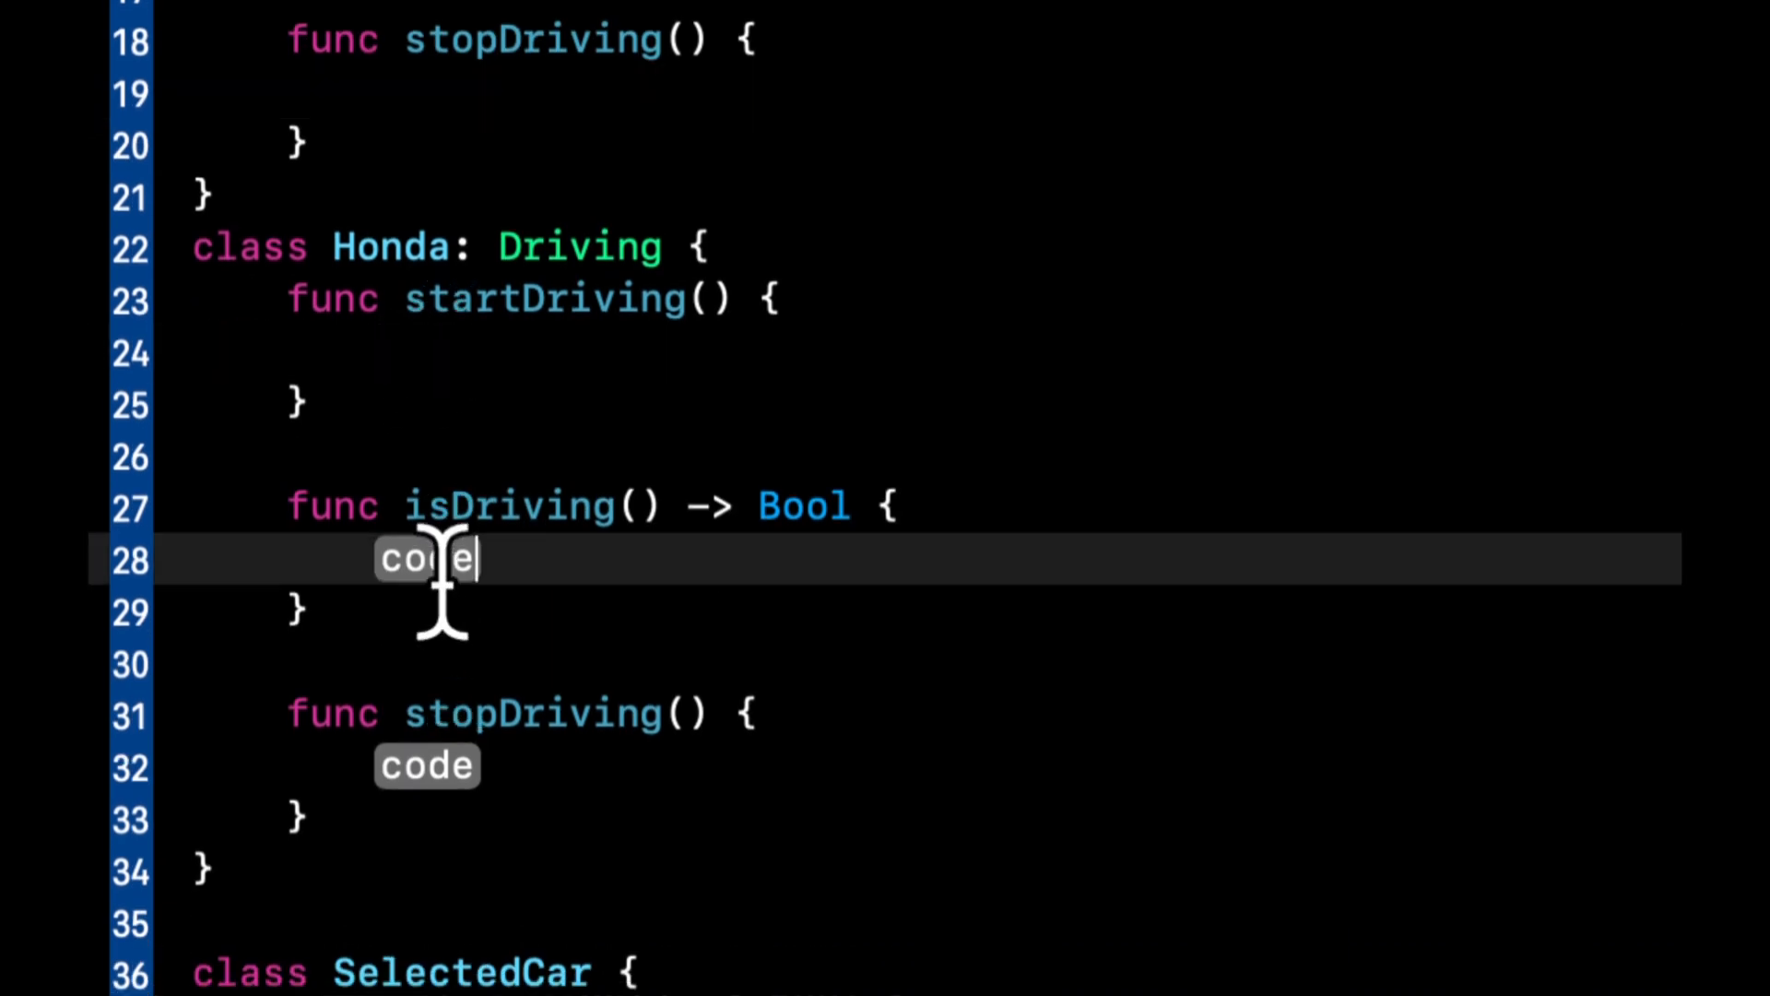
type("return true")
left_click(427, 765)
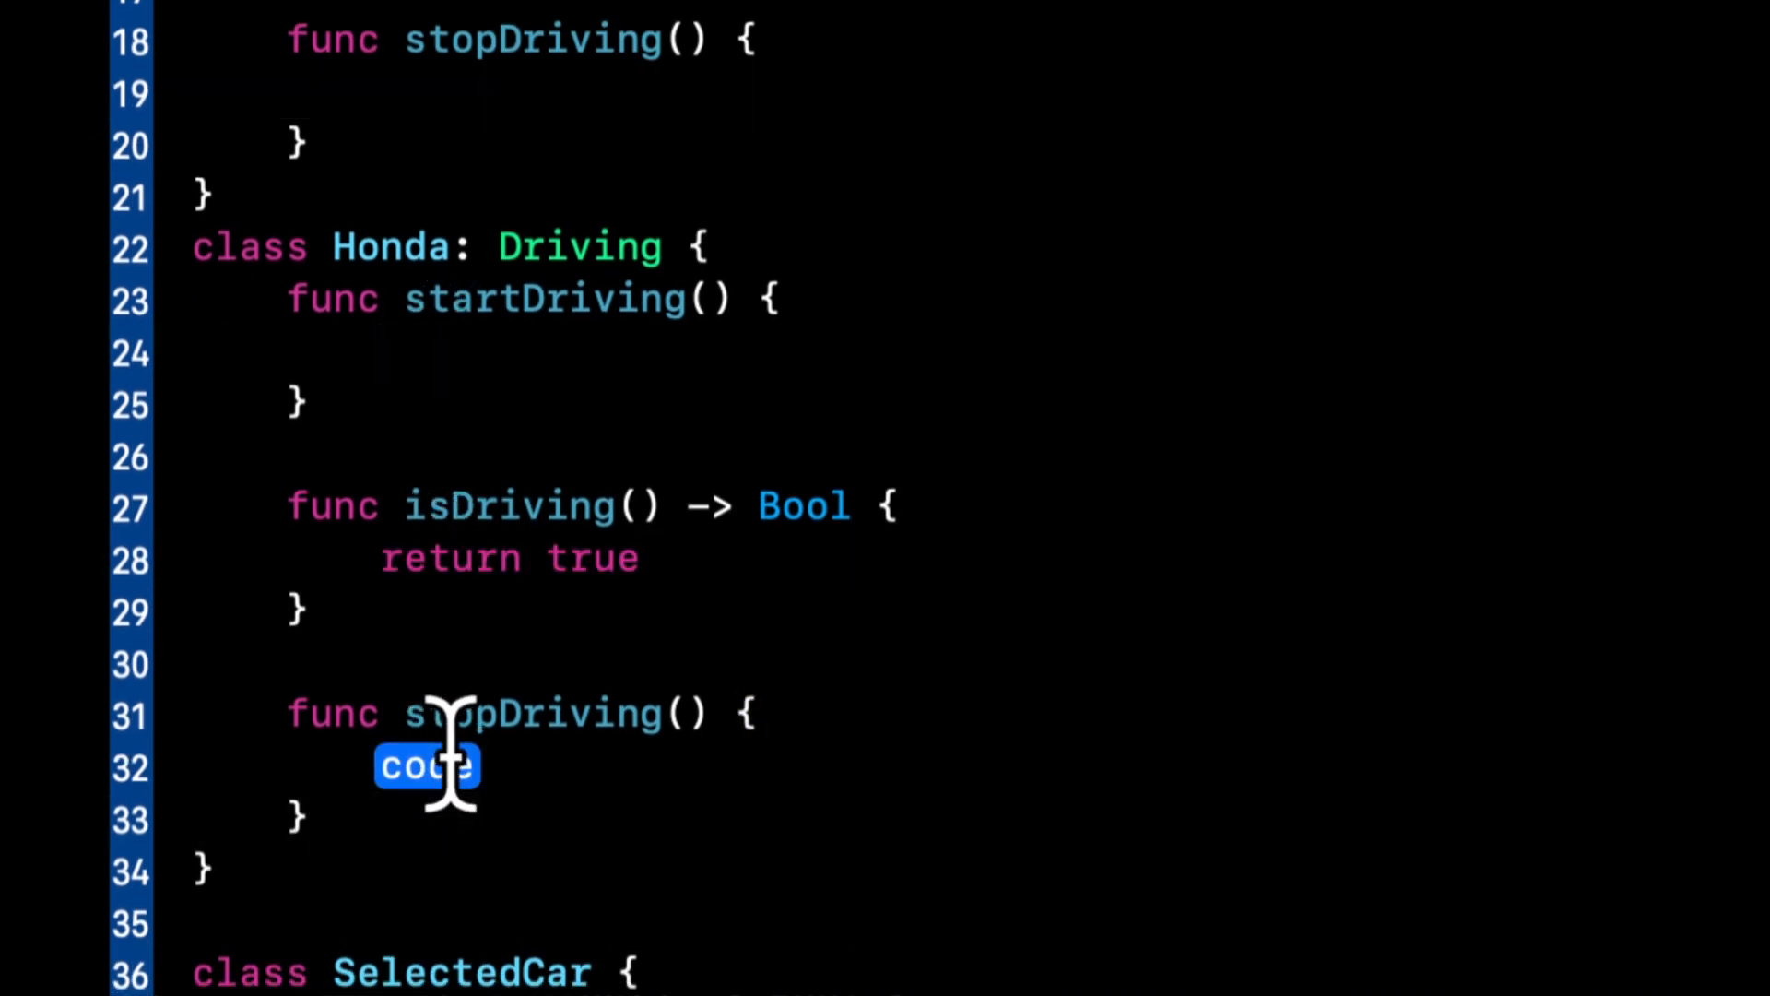
key("BackSpace")
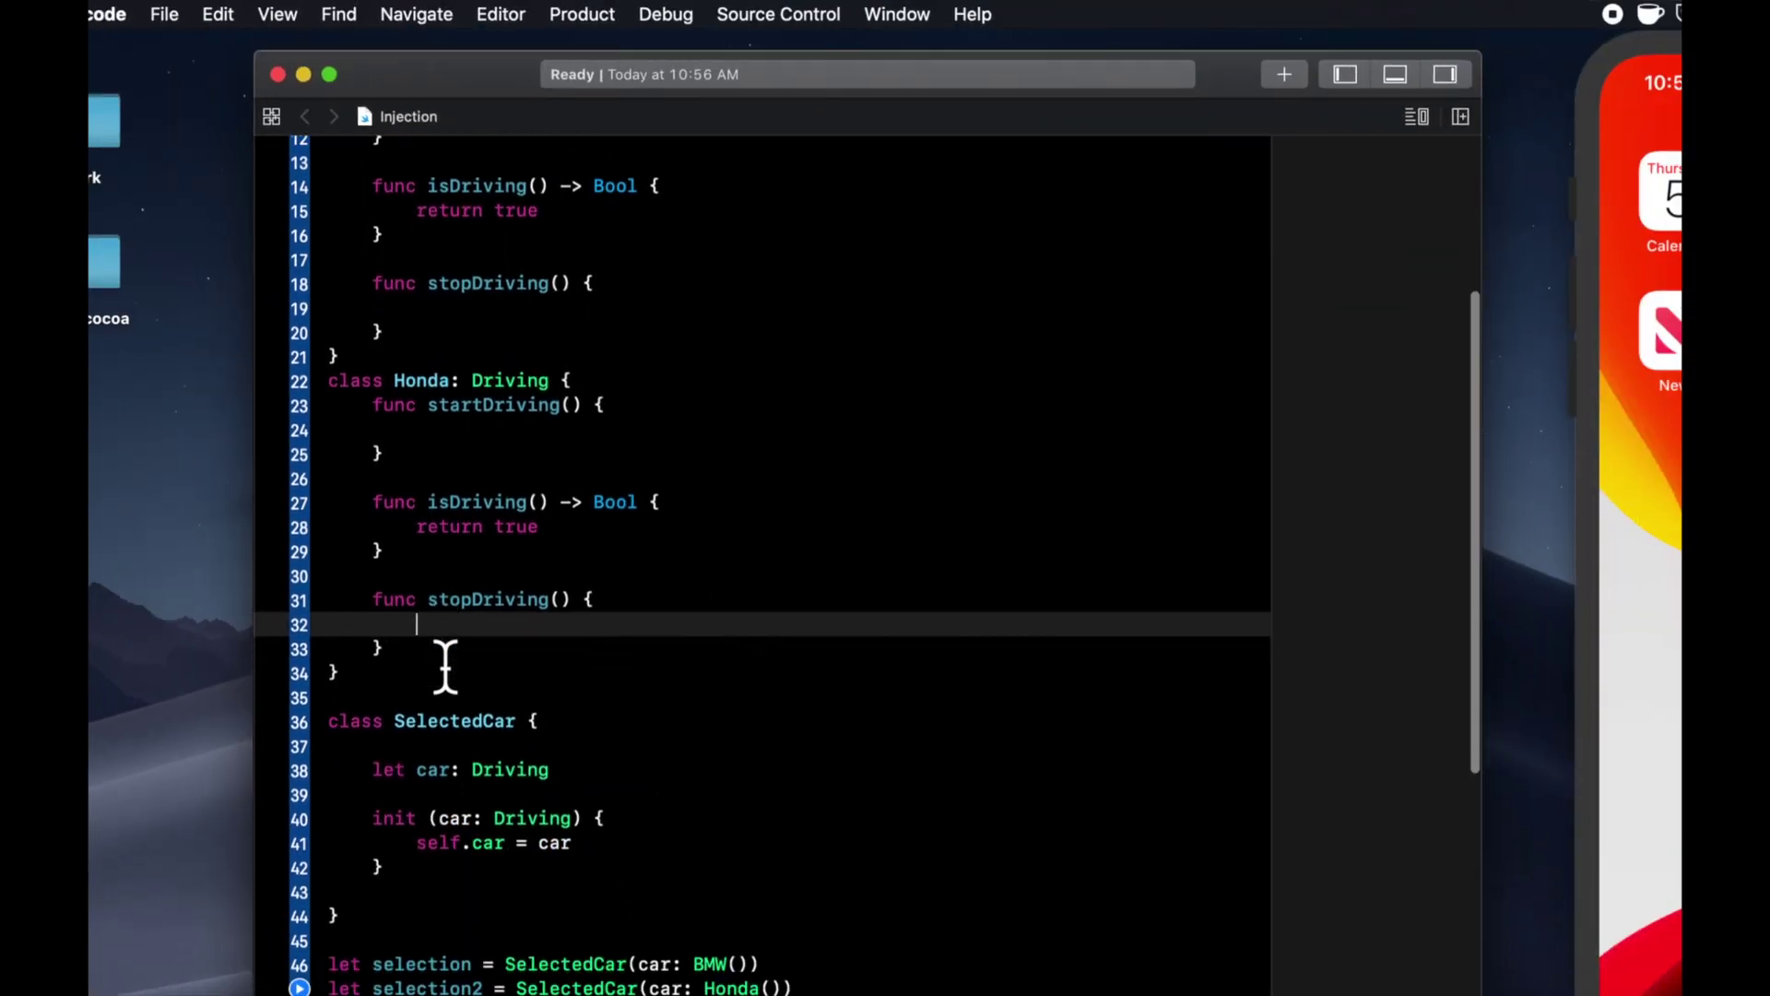
scroll(446, 754, "down", 5)
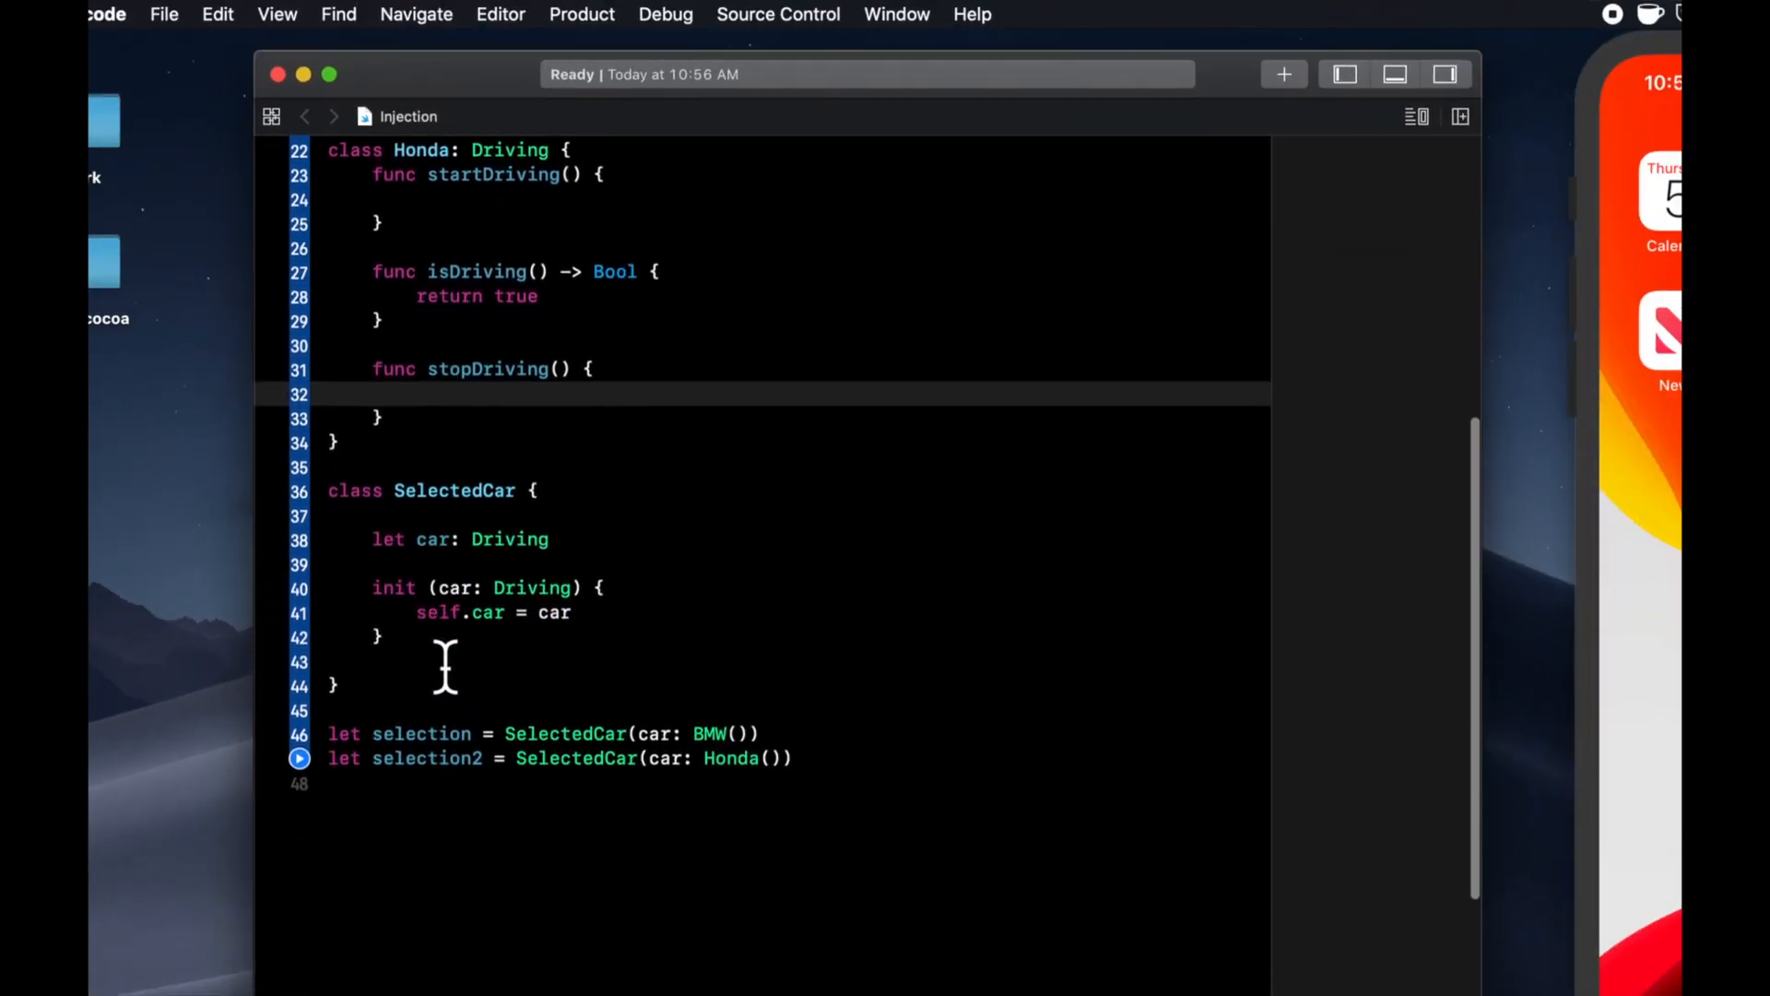
scroll(447, 754, "down", 3)
left_click(441, 782)
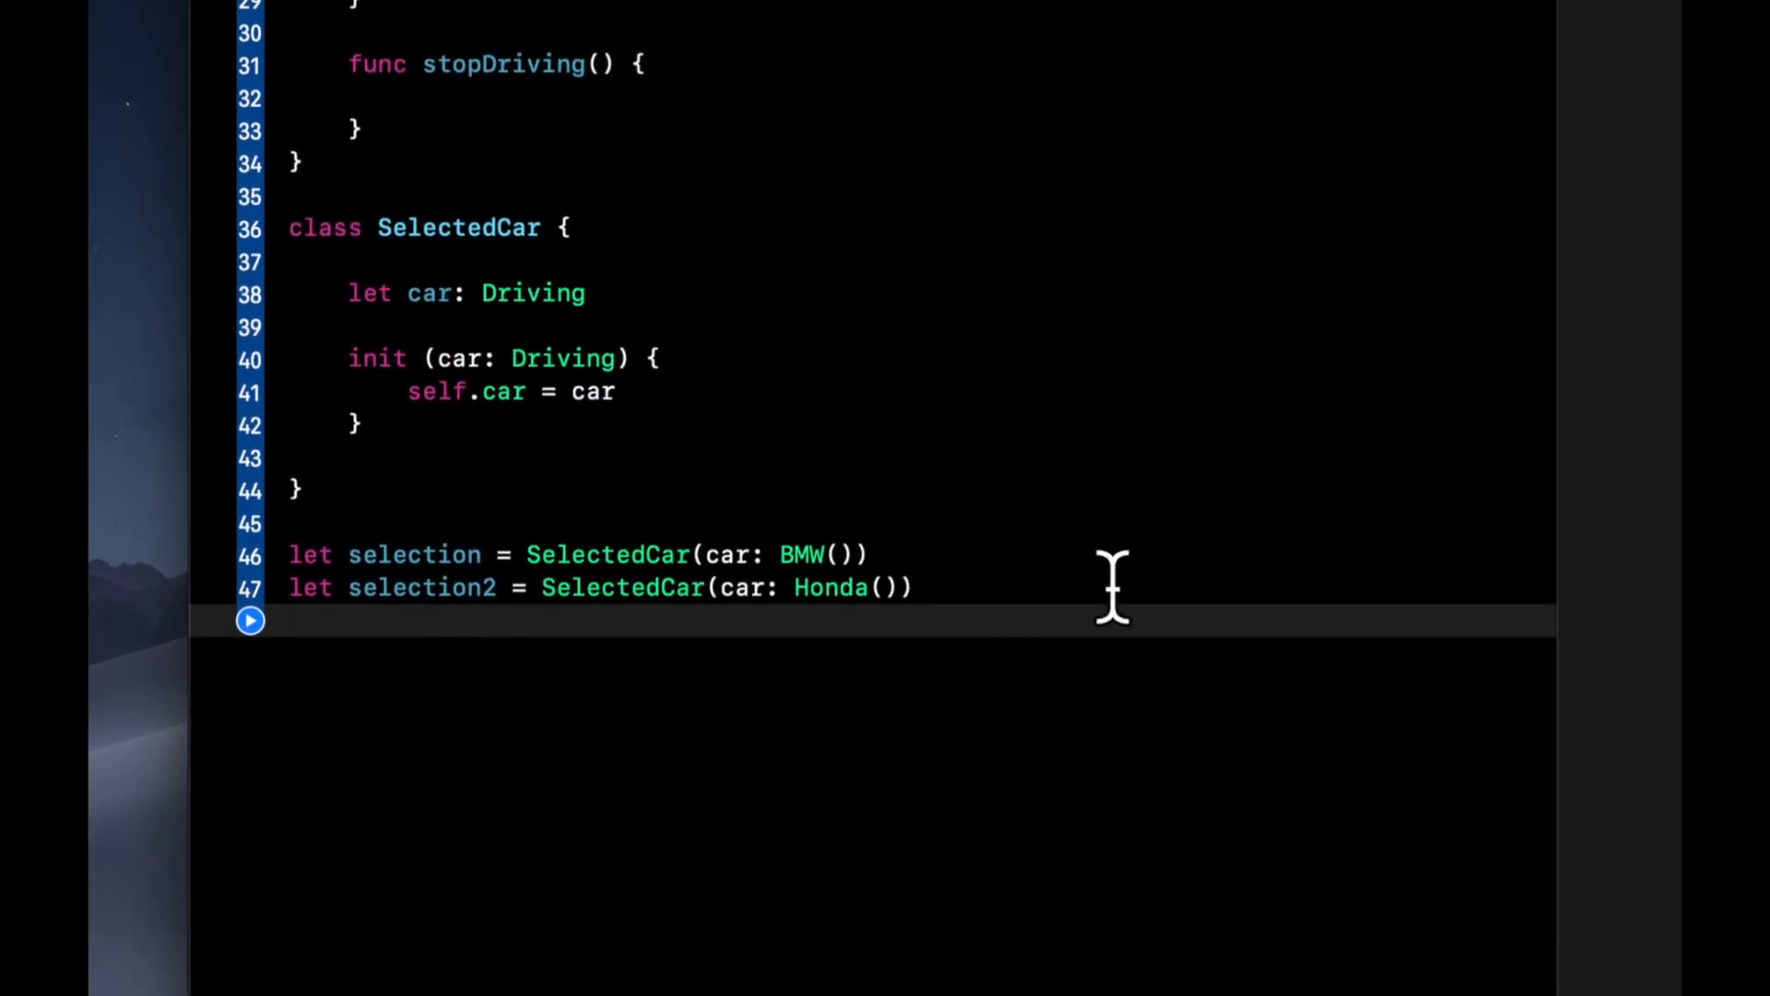
scroll(1112, 587, "up", 5)
scroll(1113, 586, "up", 5)
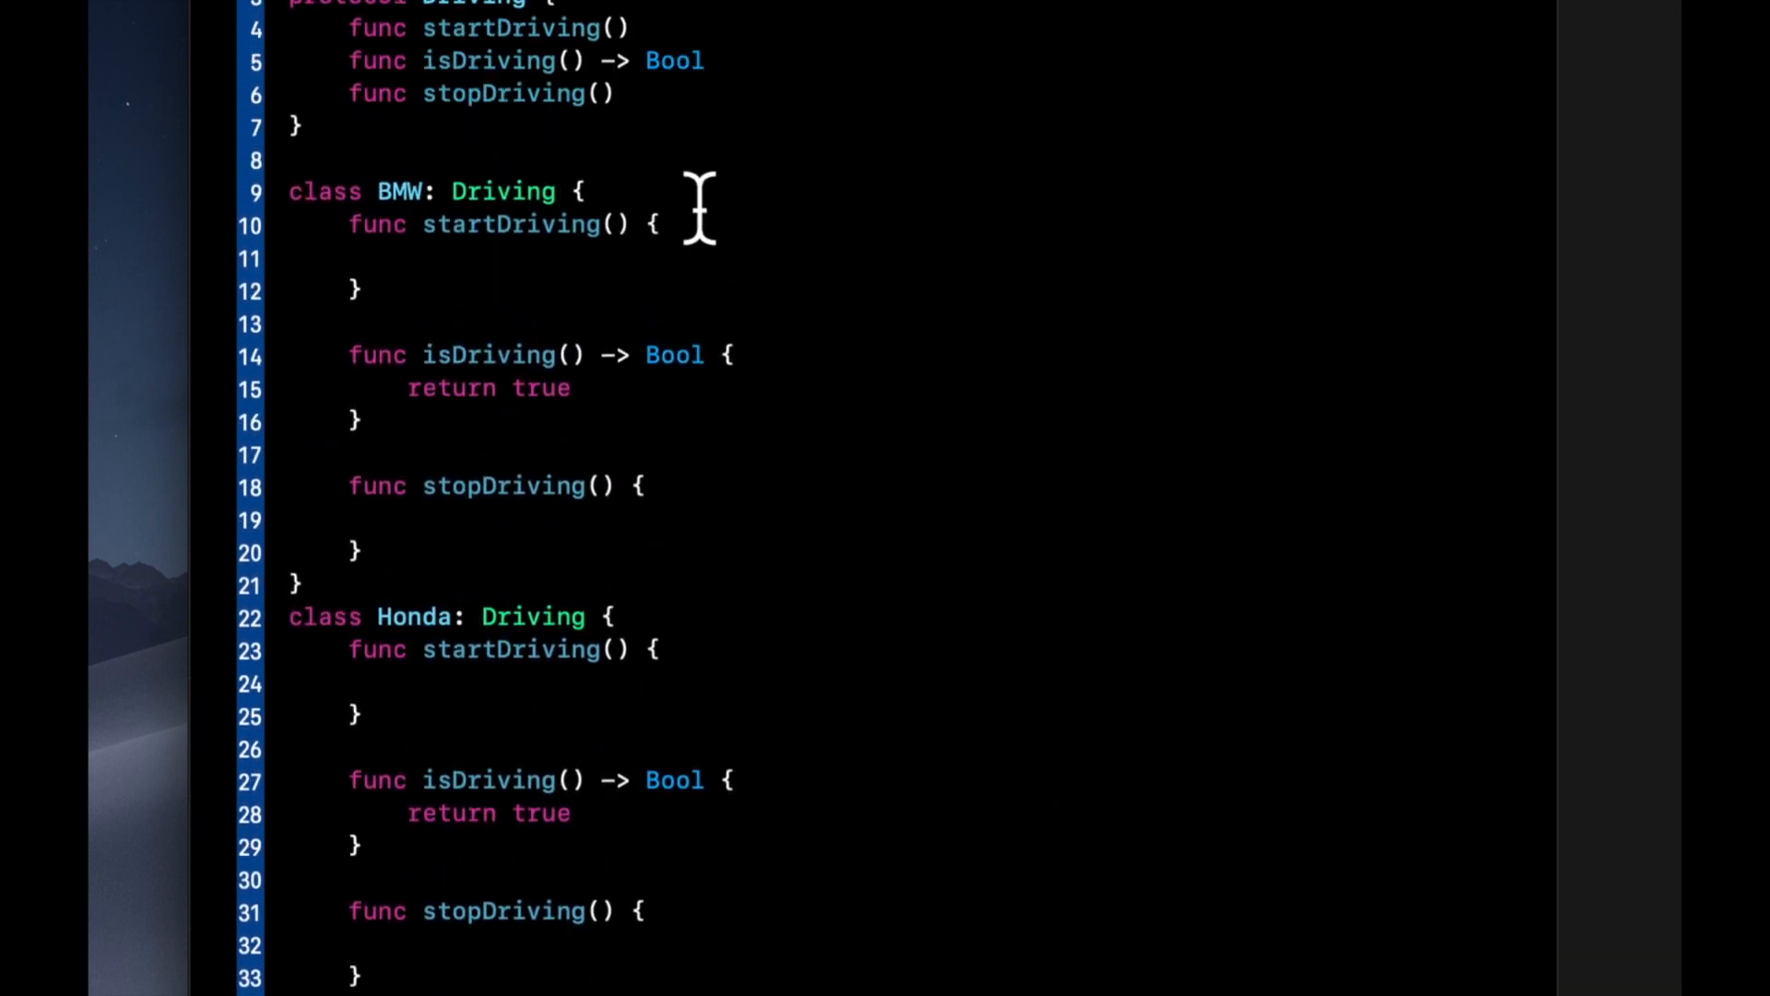
double_click(538, 194)
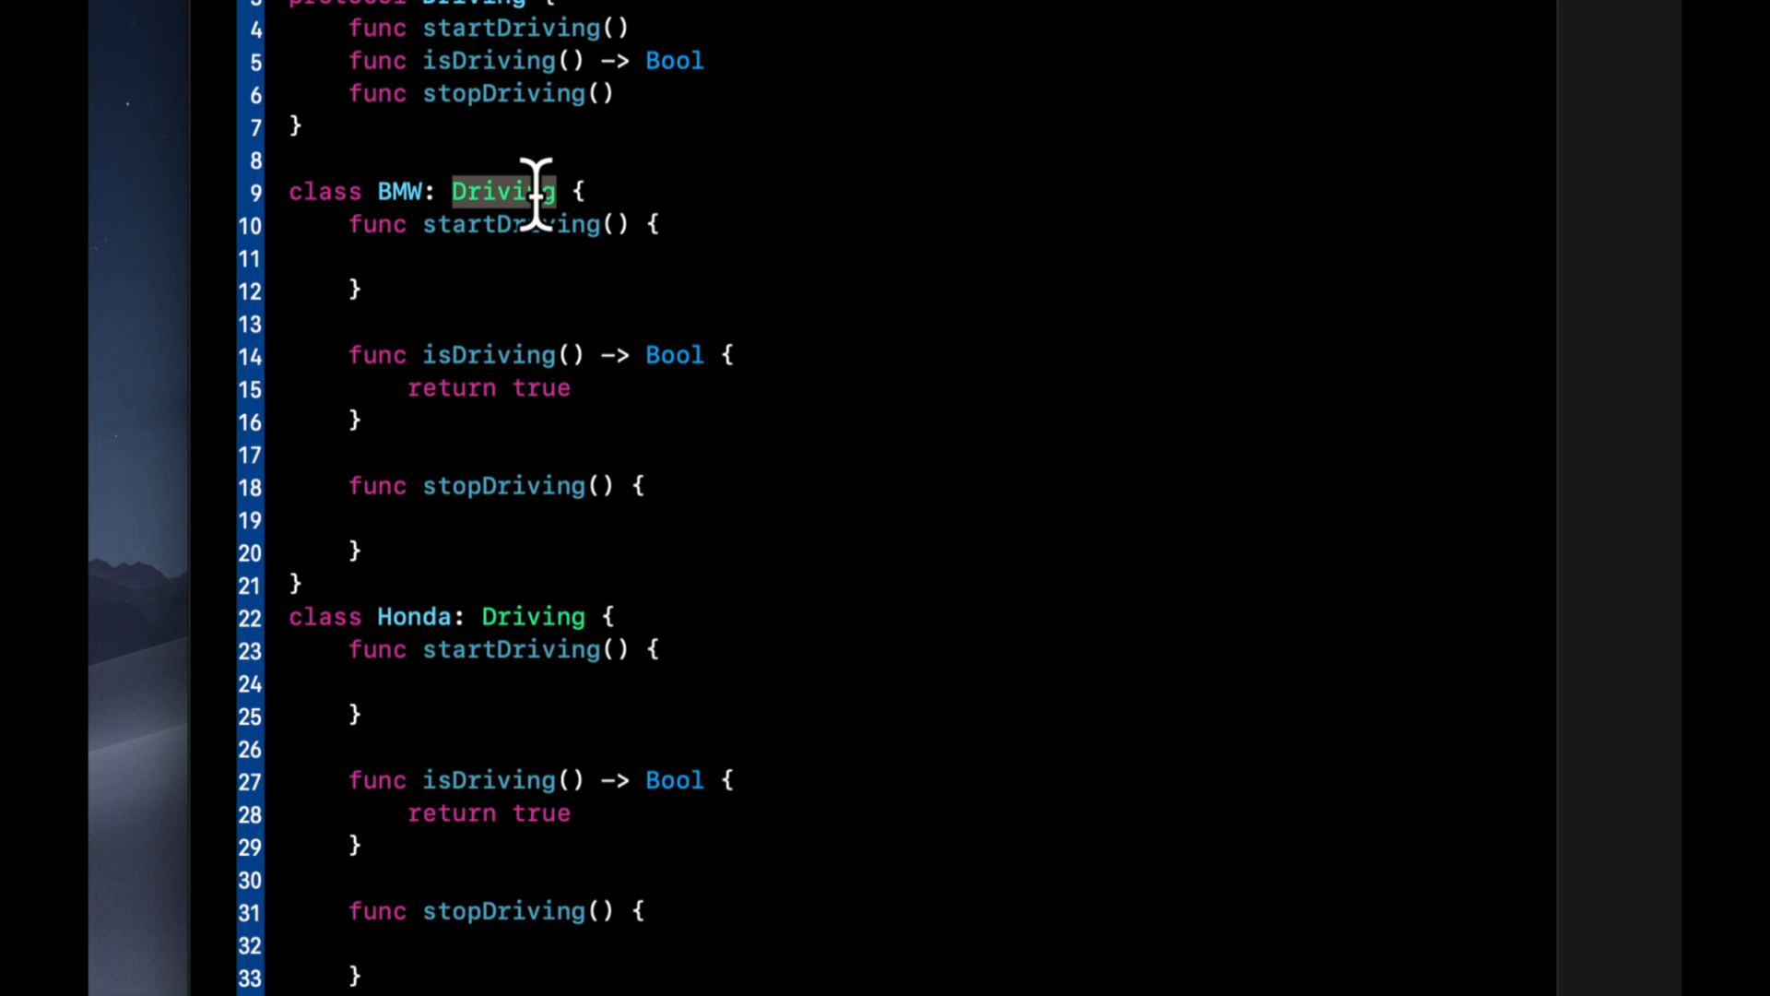
scroll(598, 198, "down", 3)
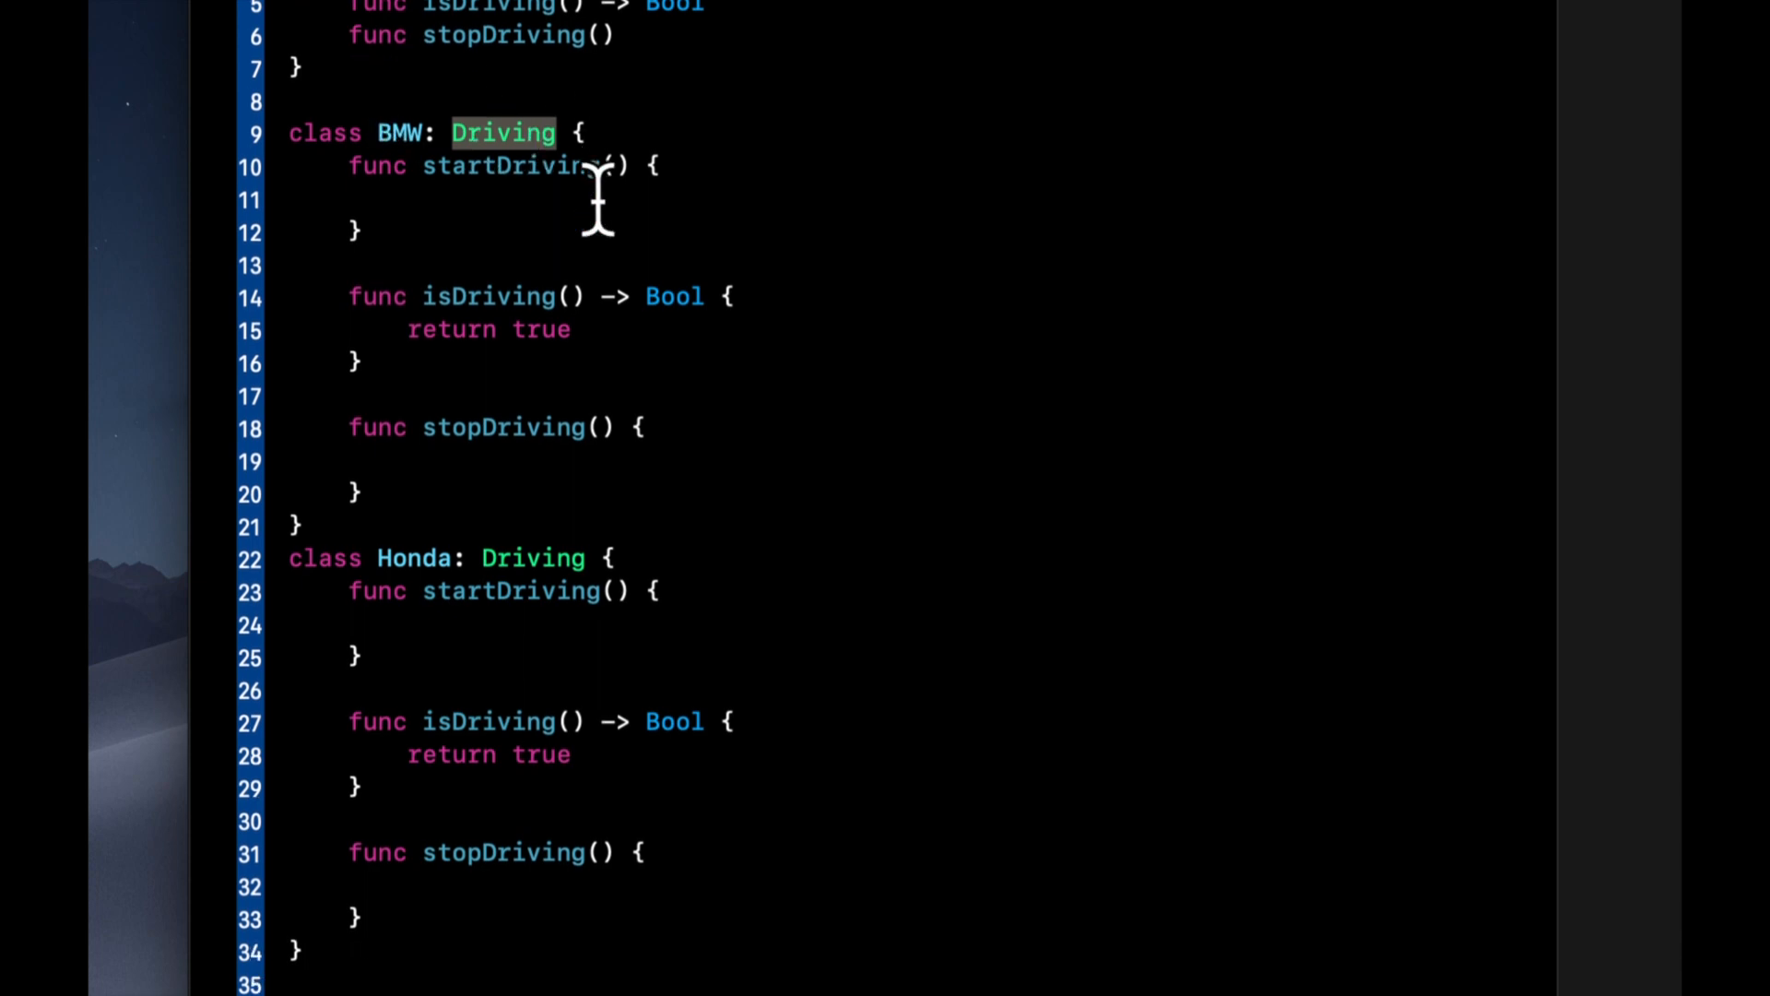
scroll(597, 198, "down", 8)
scroll(598, 198, "down", 2)
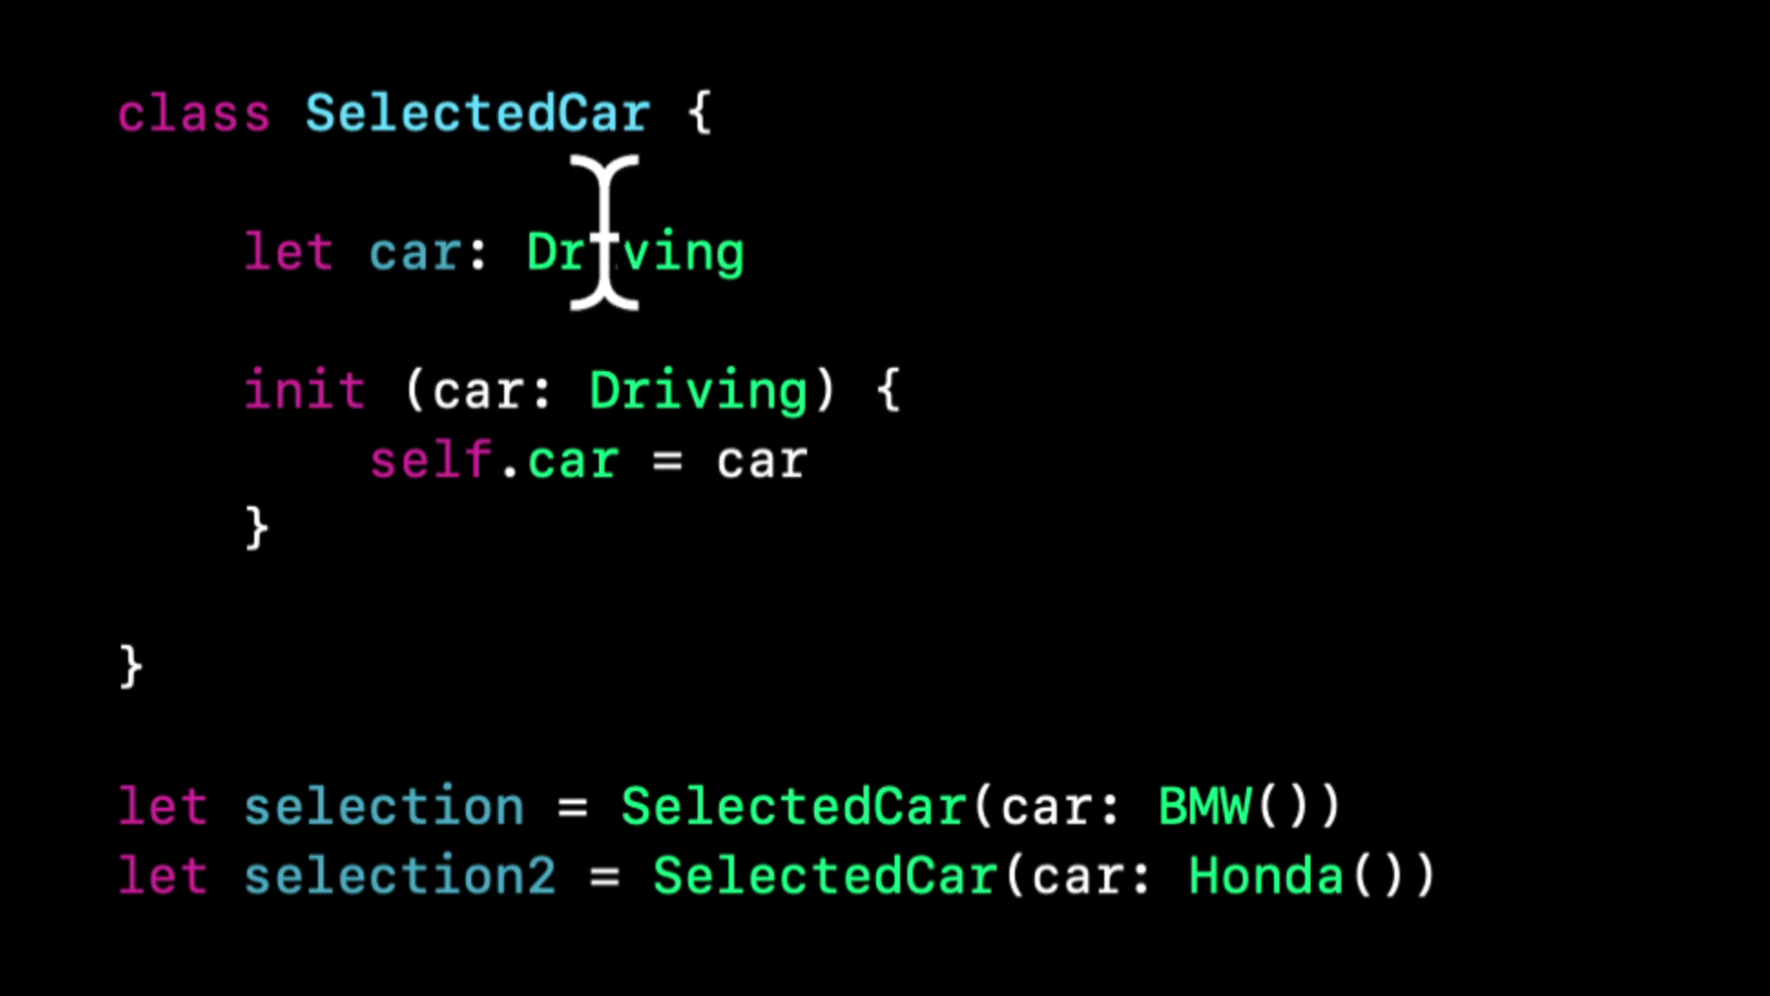
left_click(376, 492)
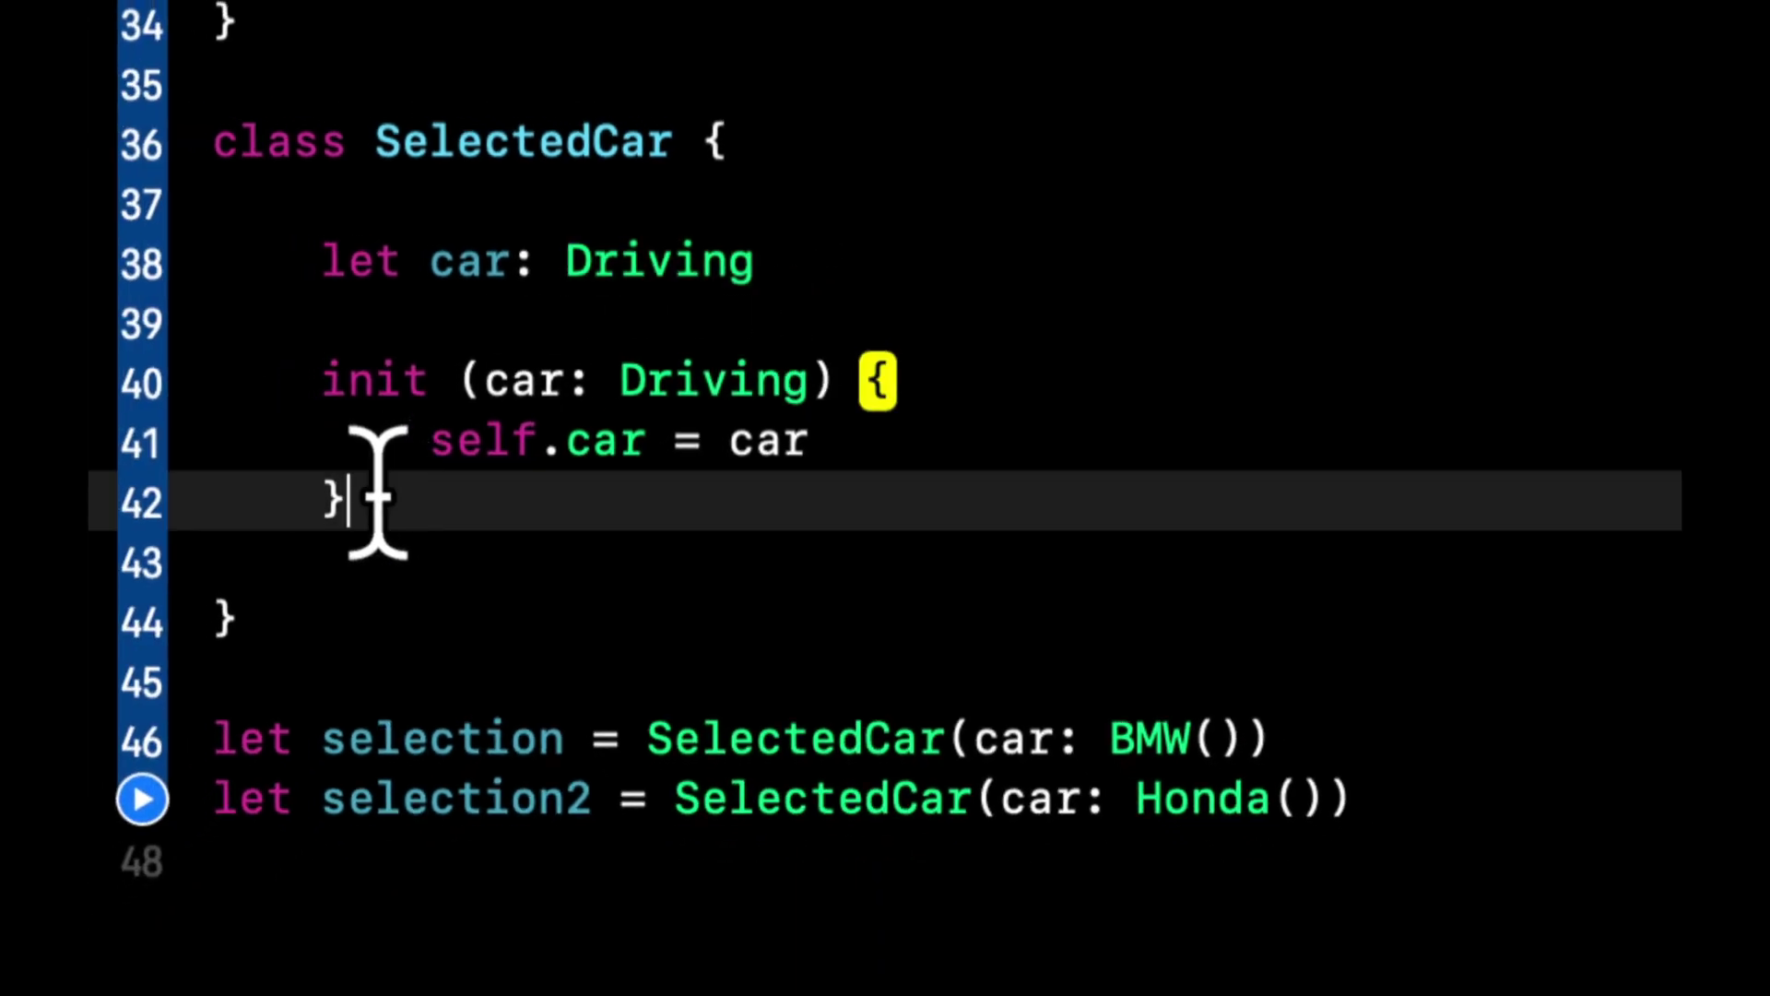
left_click_drag(376, 493, 228, 256)
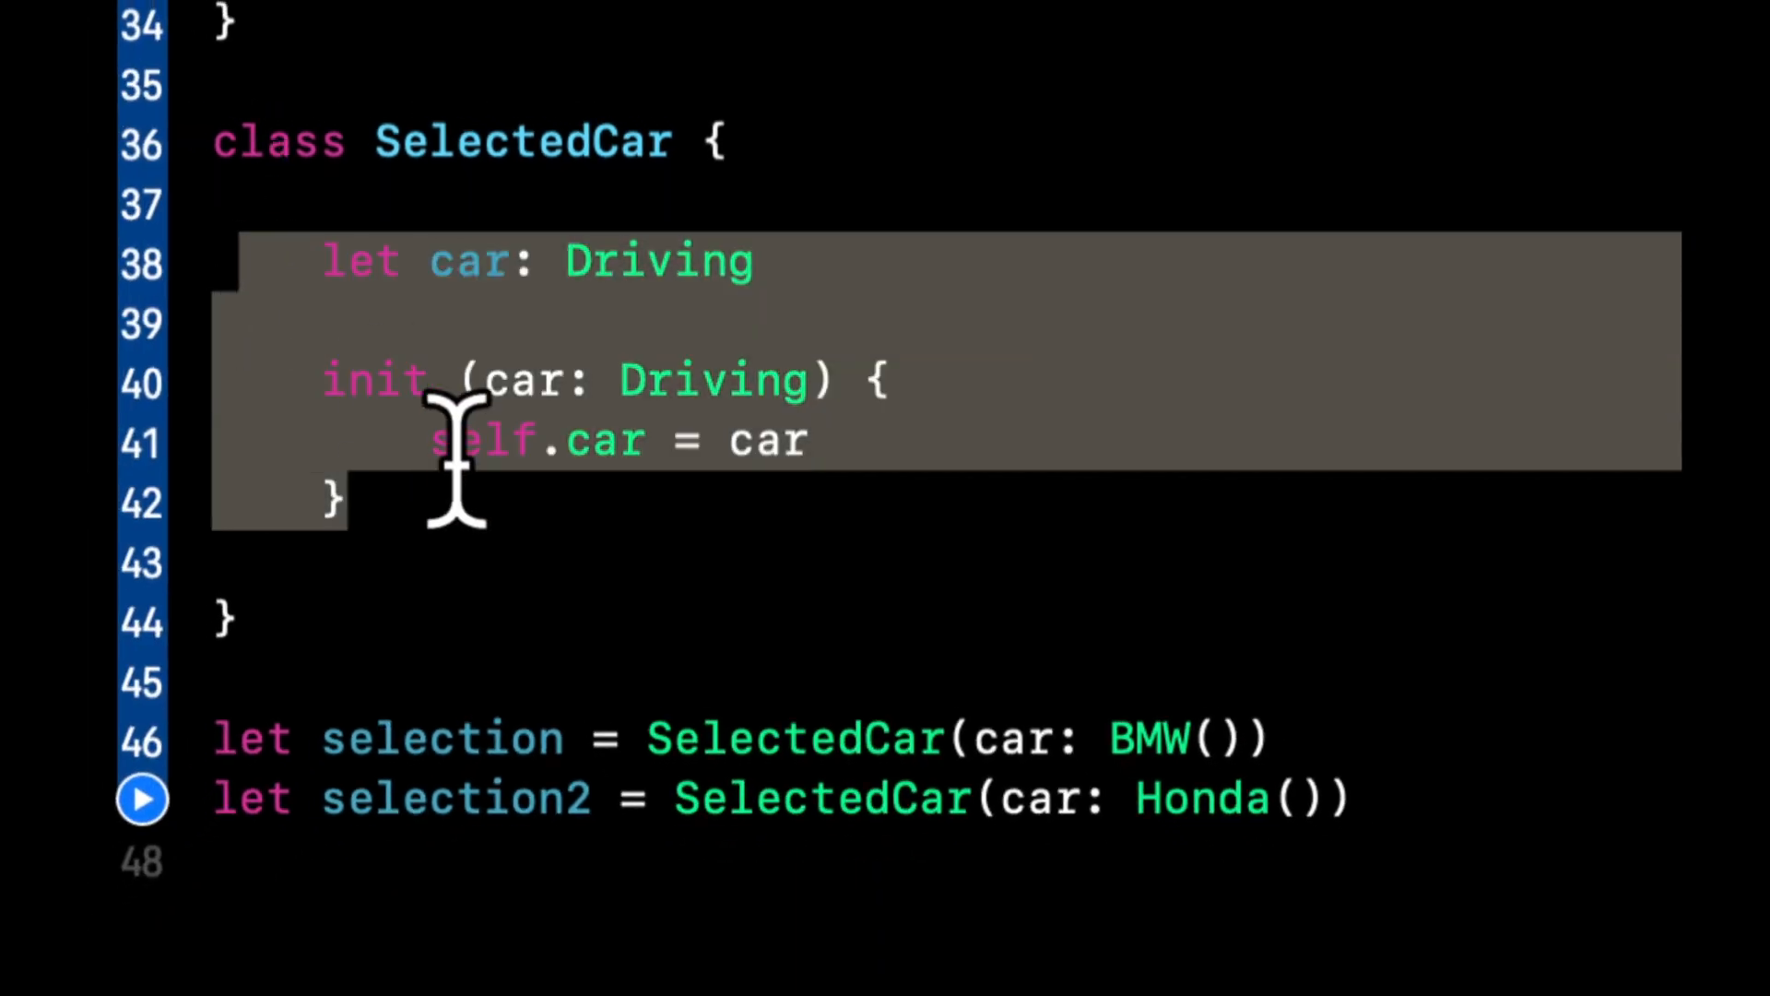
left_click(830, 443)
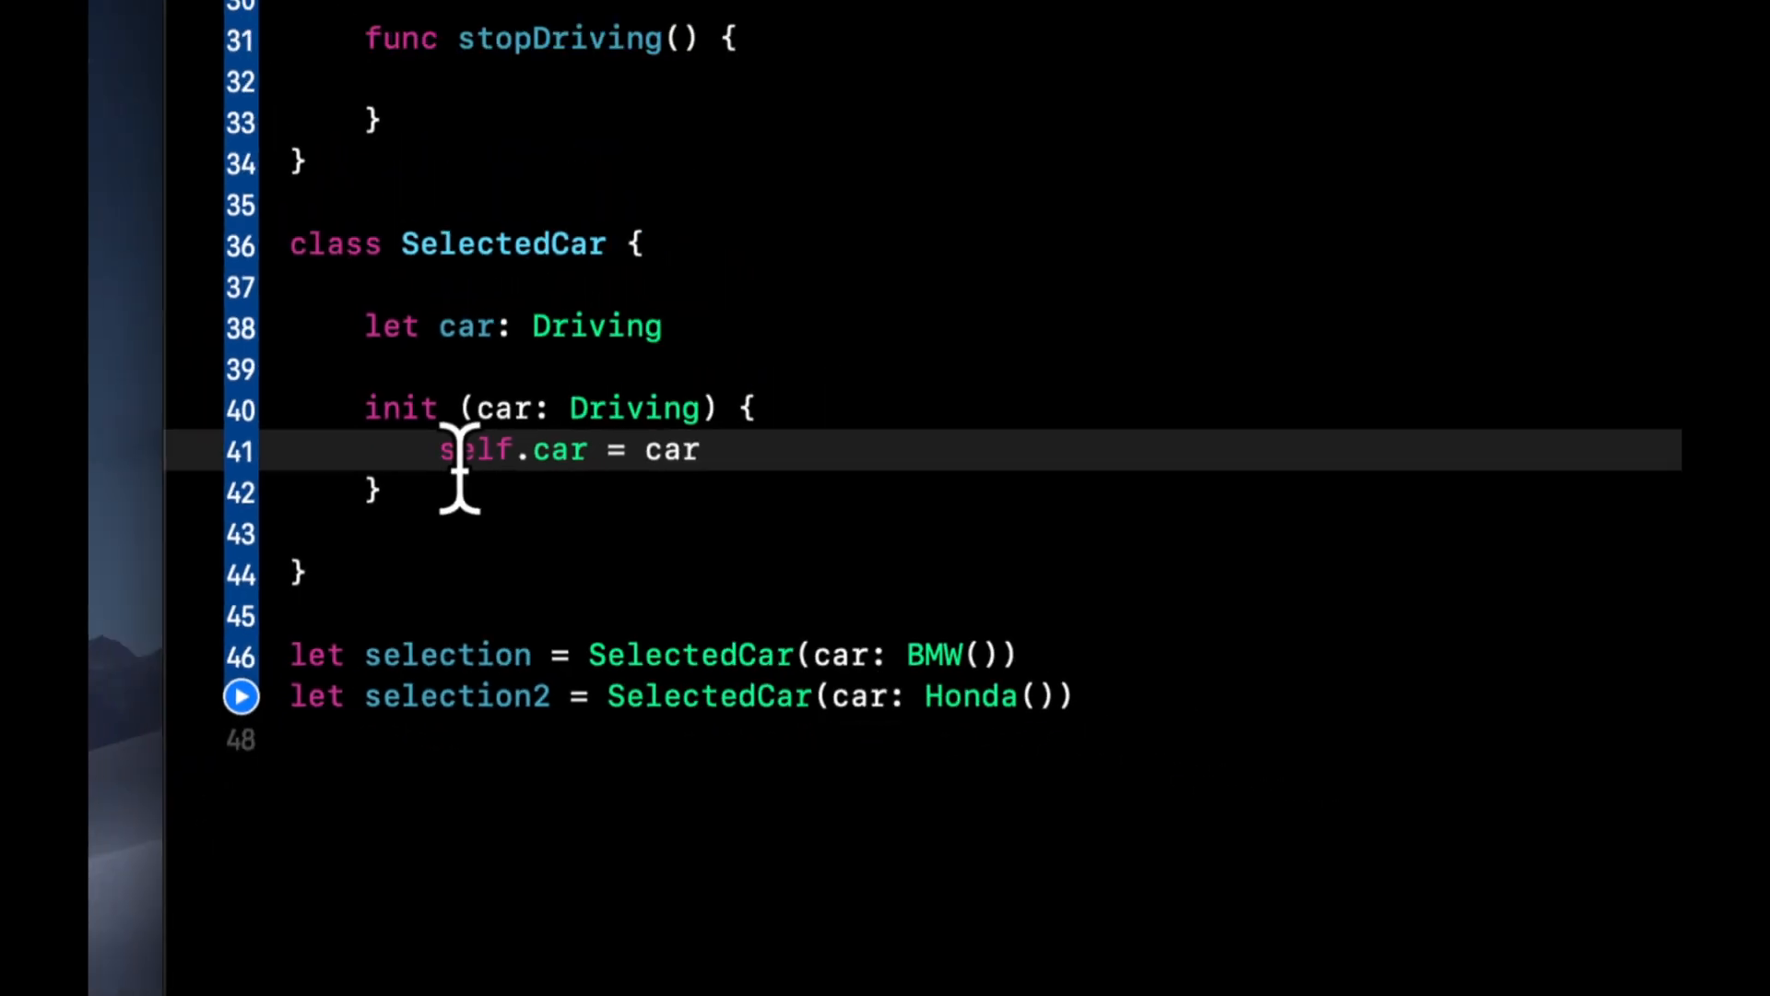
scroll(459, 471, "up", 5)
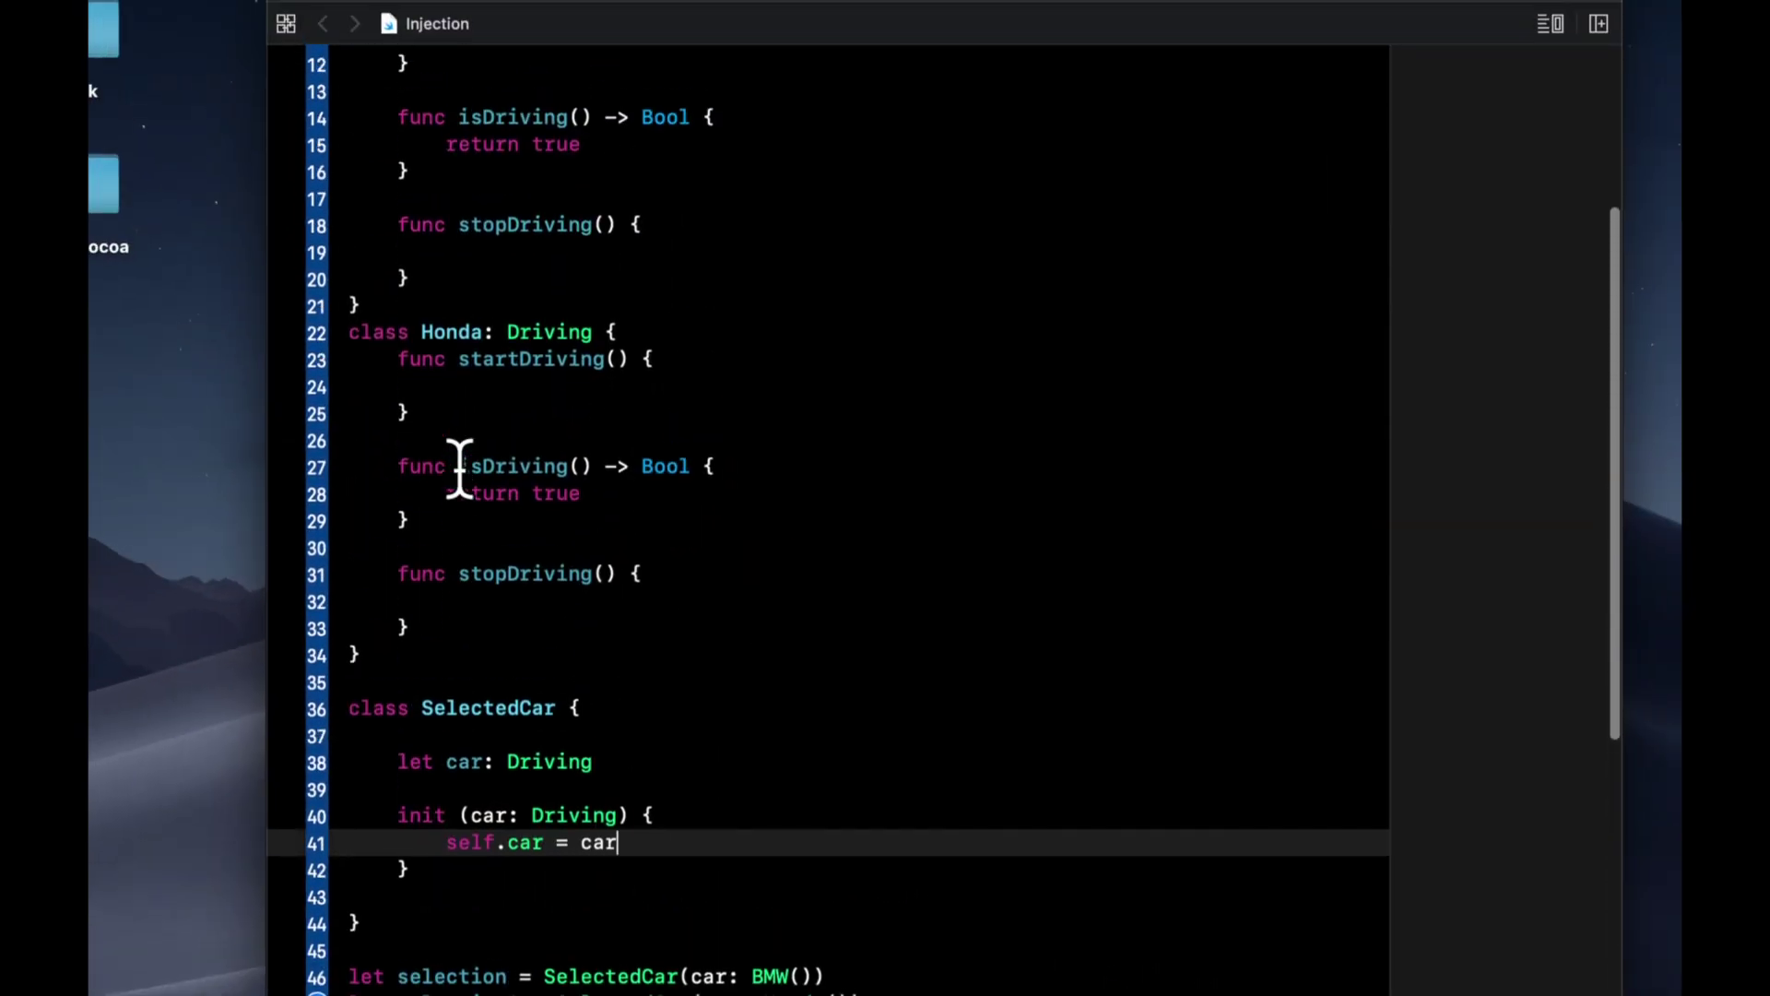
scroll(460, 470, "up", 5)
scroll(816, 495, "down", 1)
scroll(816, 493, "down", 3)
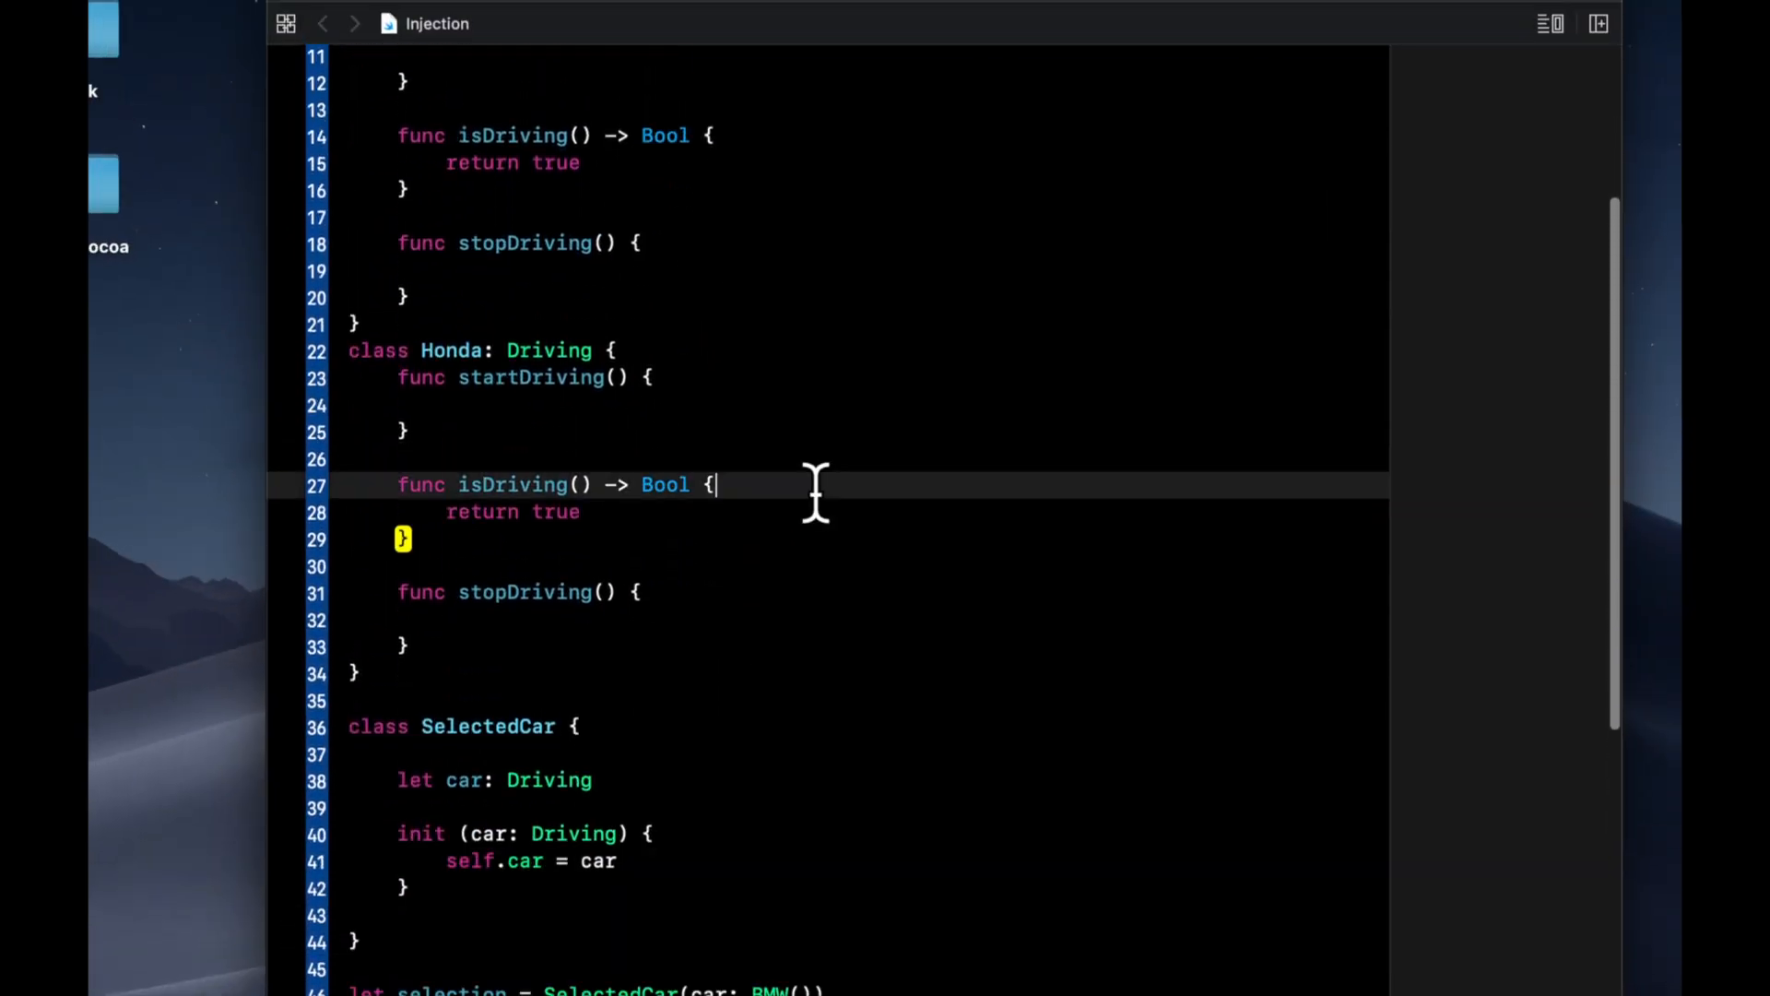
key("super+w")
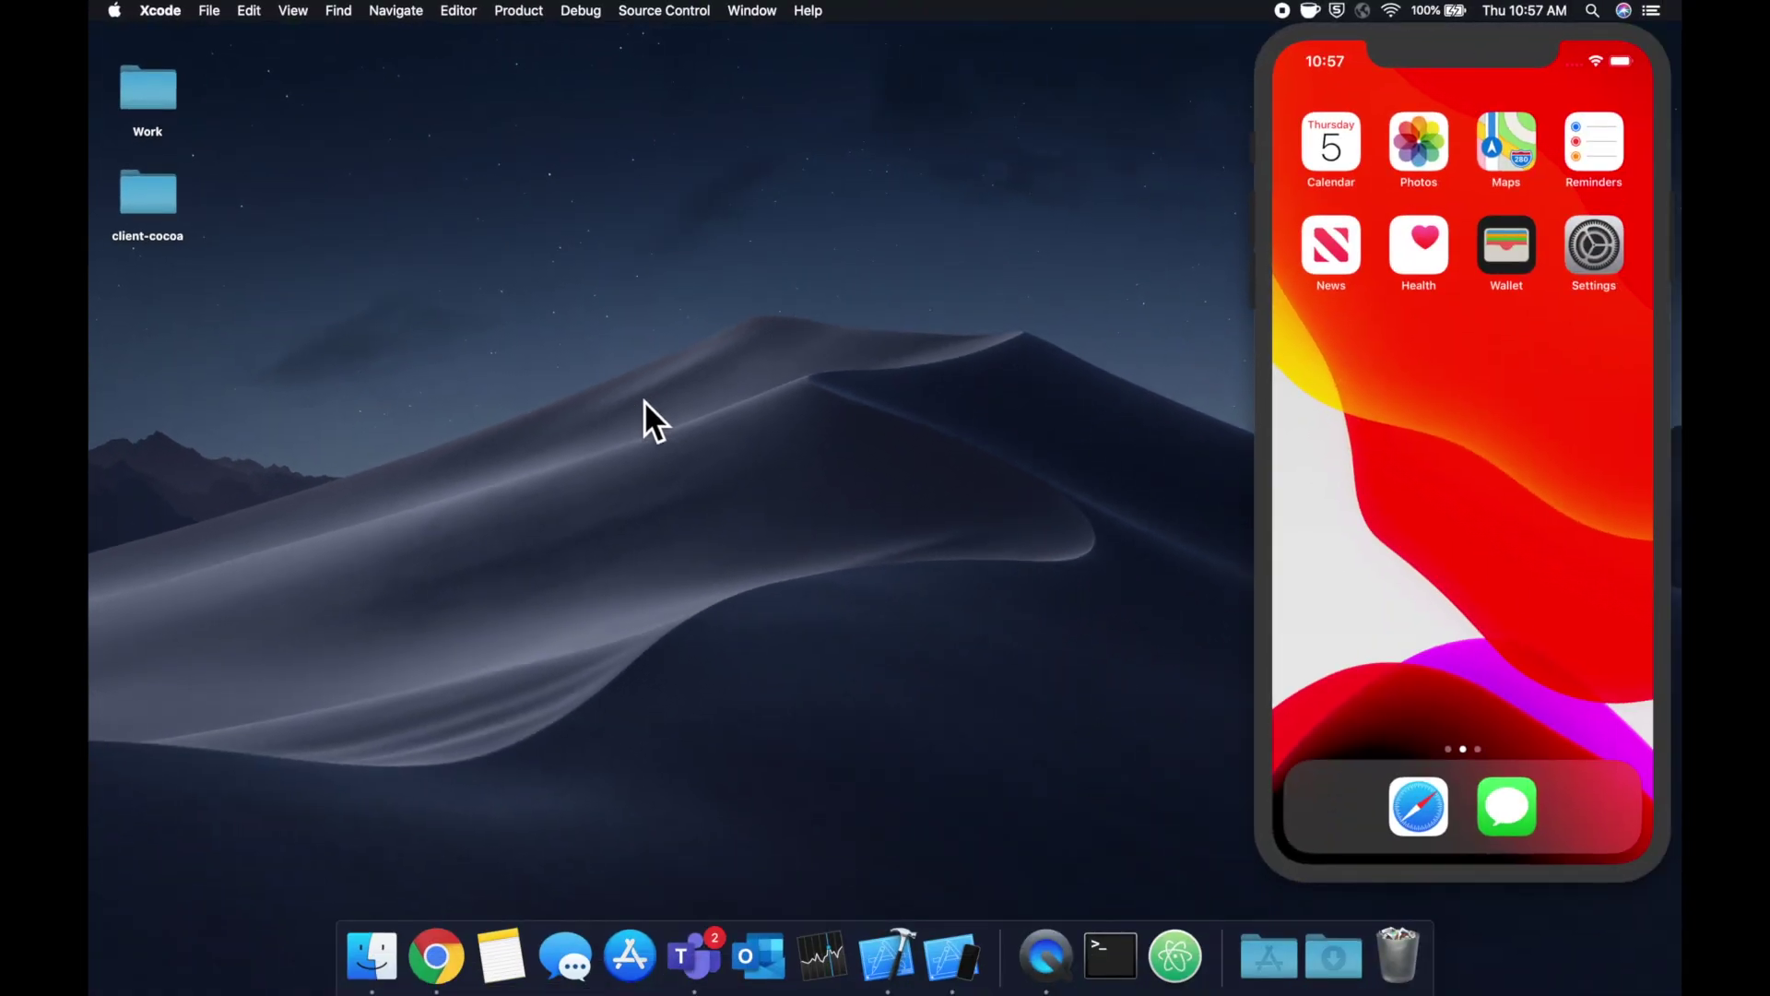
Launch Xcode and start a new Single View App project named Email, reaching the save dialog
key("super+space")
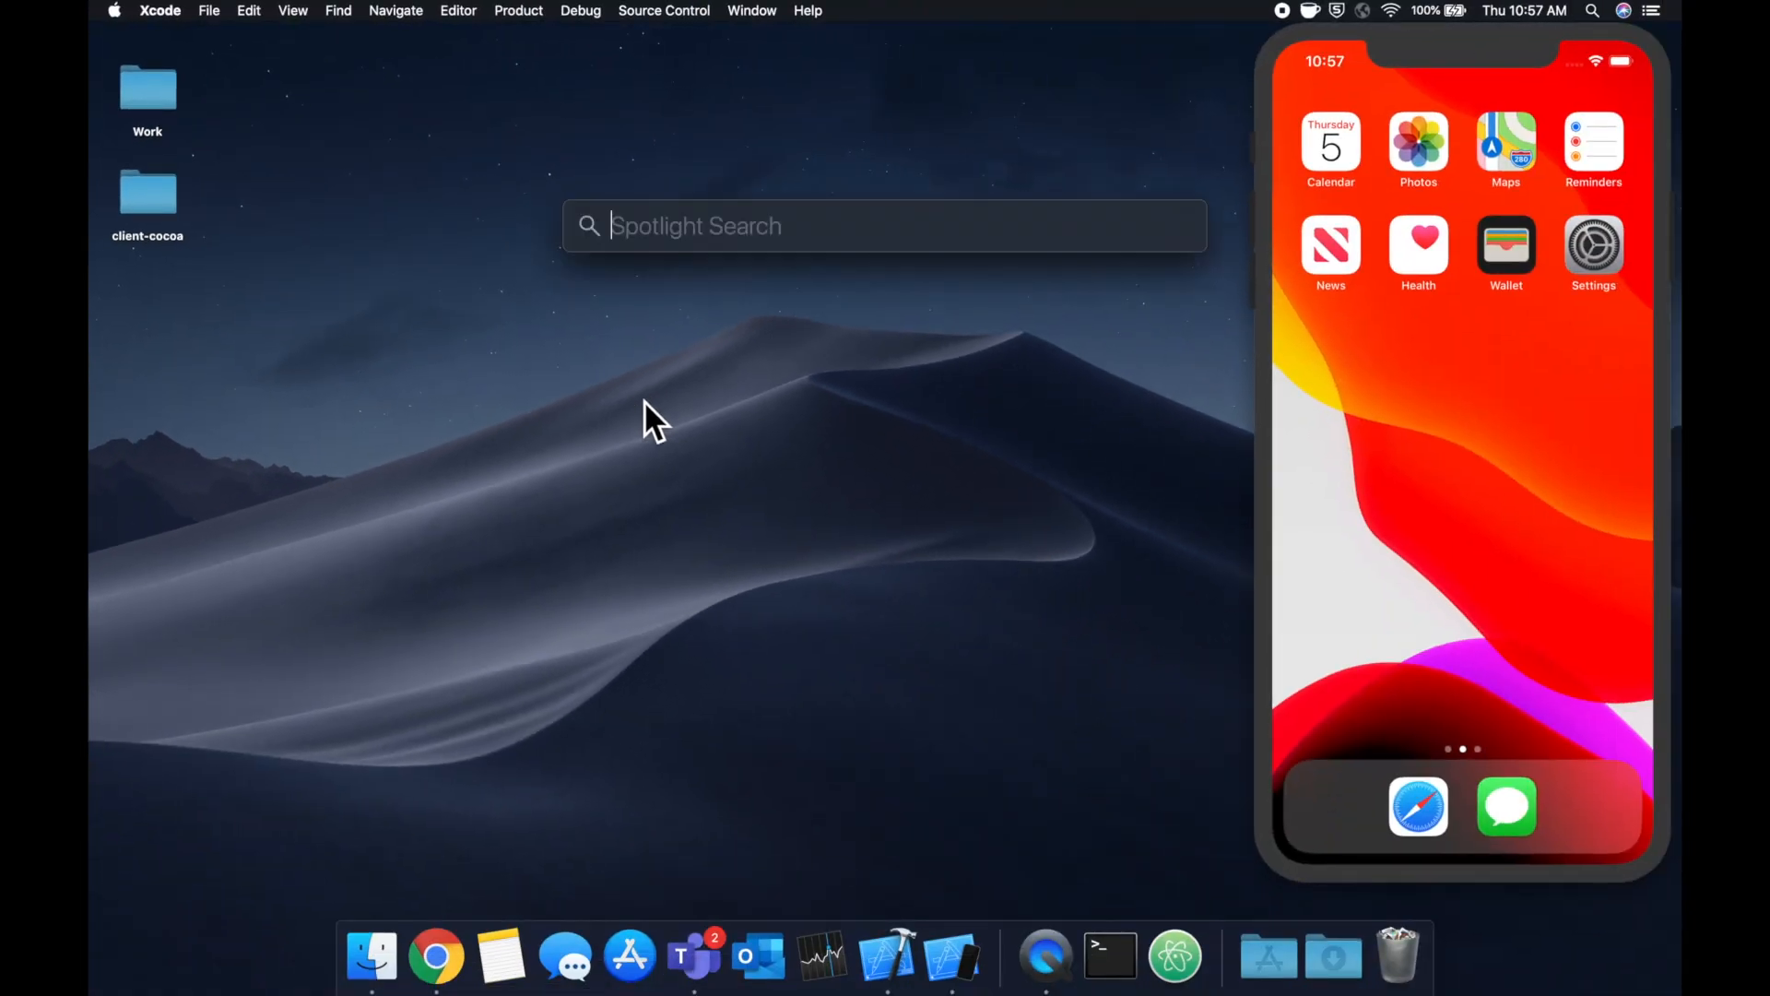
type("xcode")
key("Return")
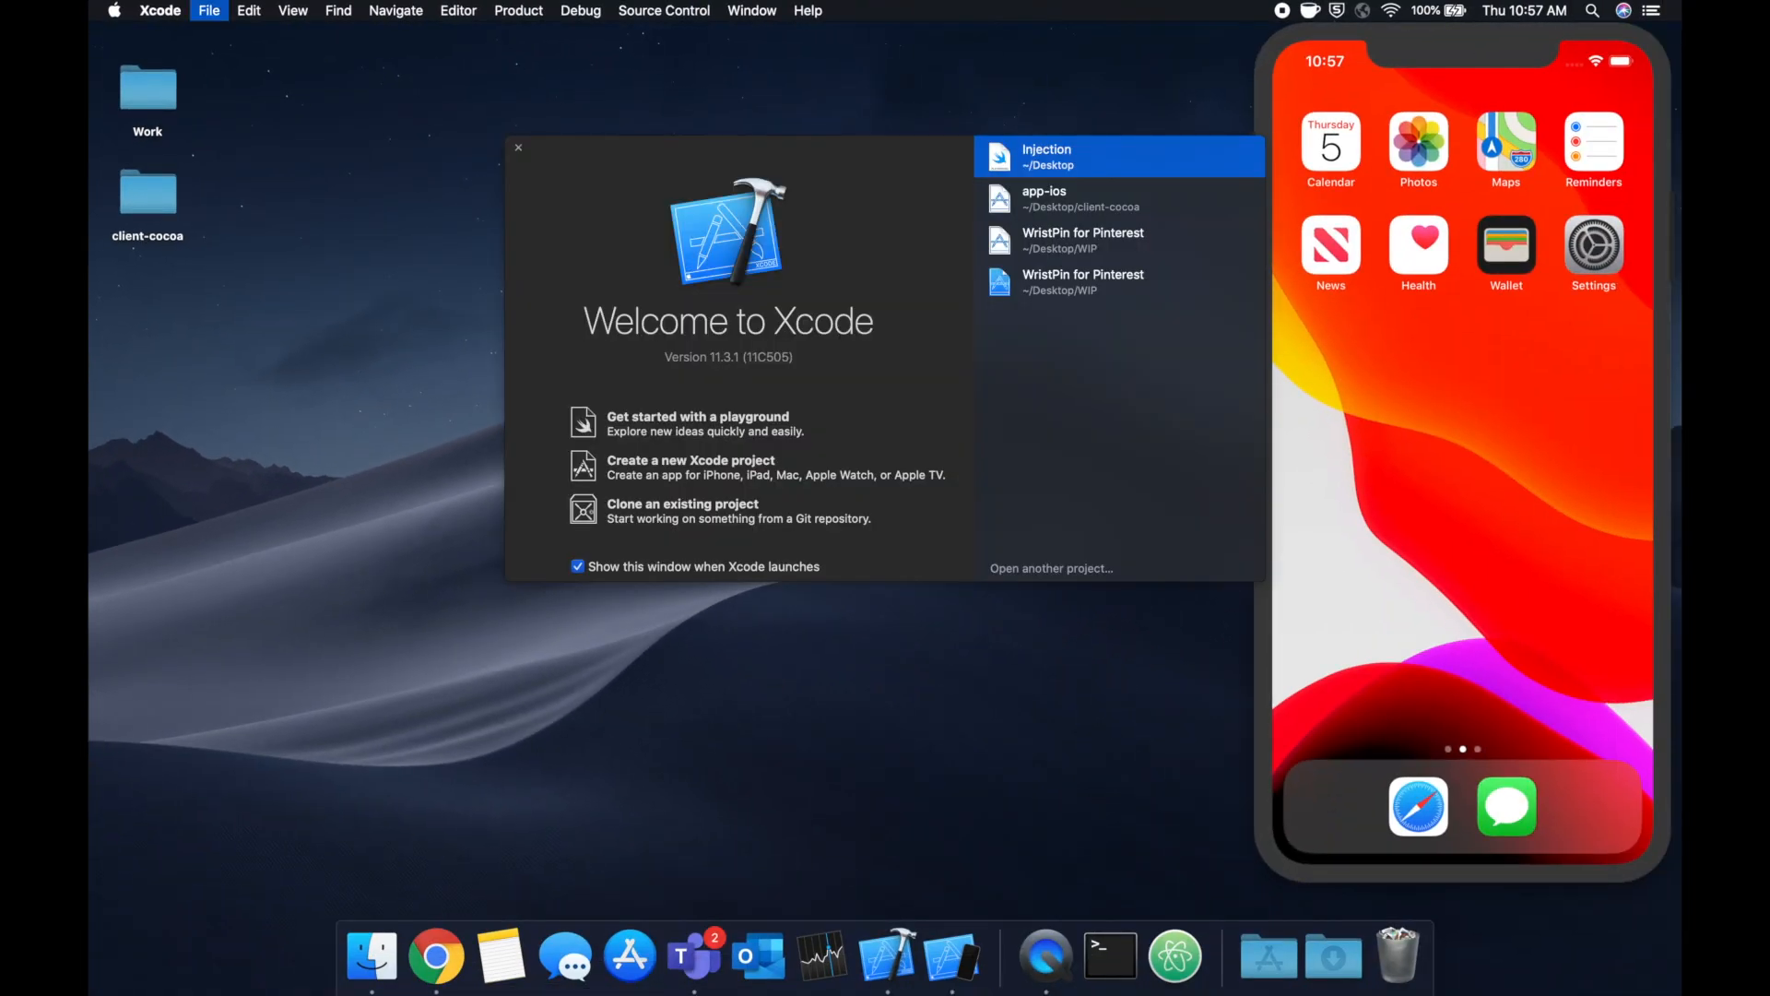
key("super+shift+n")
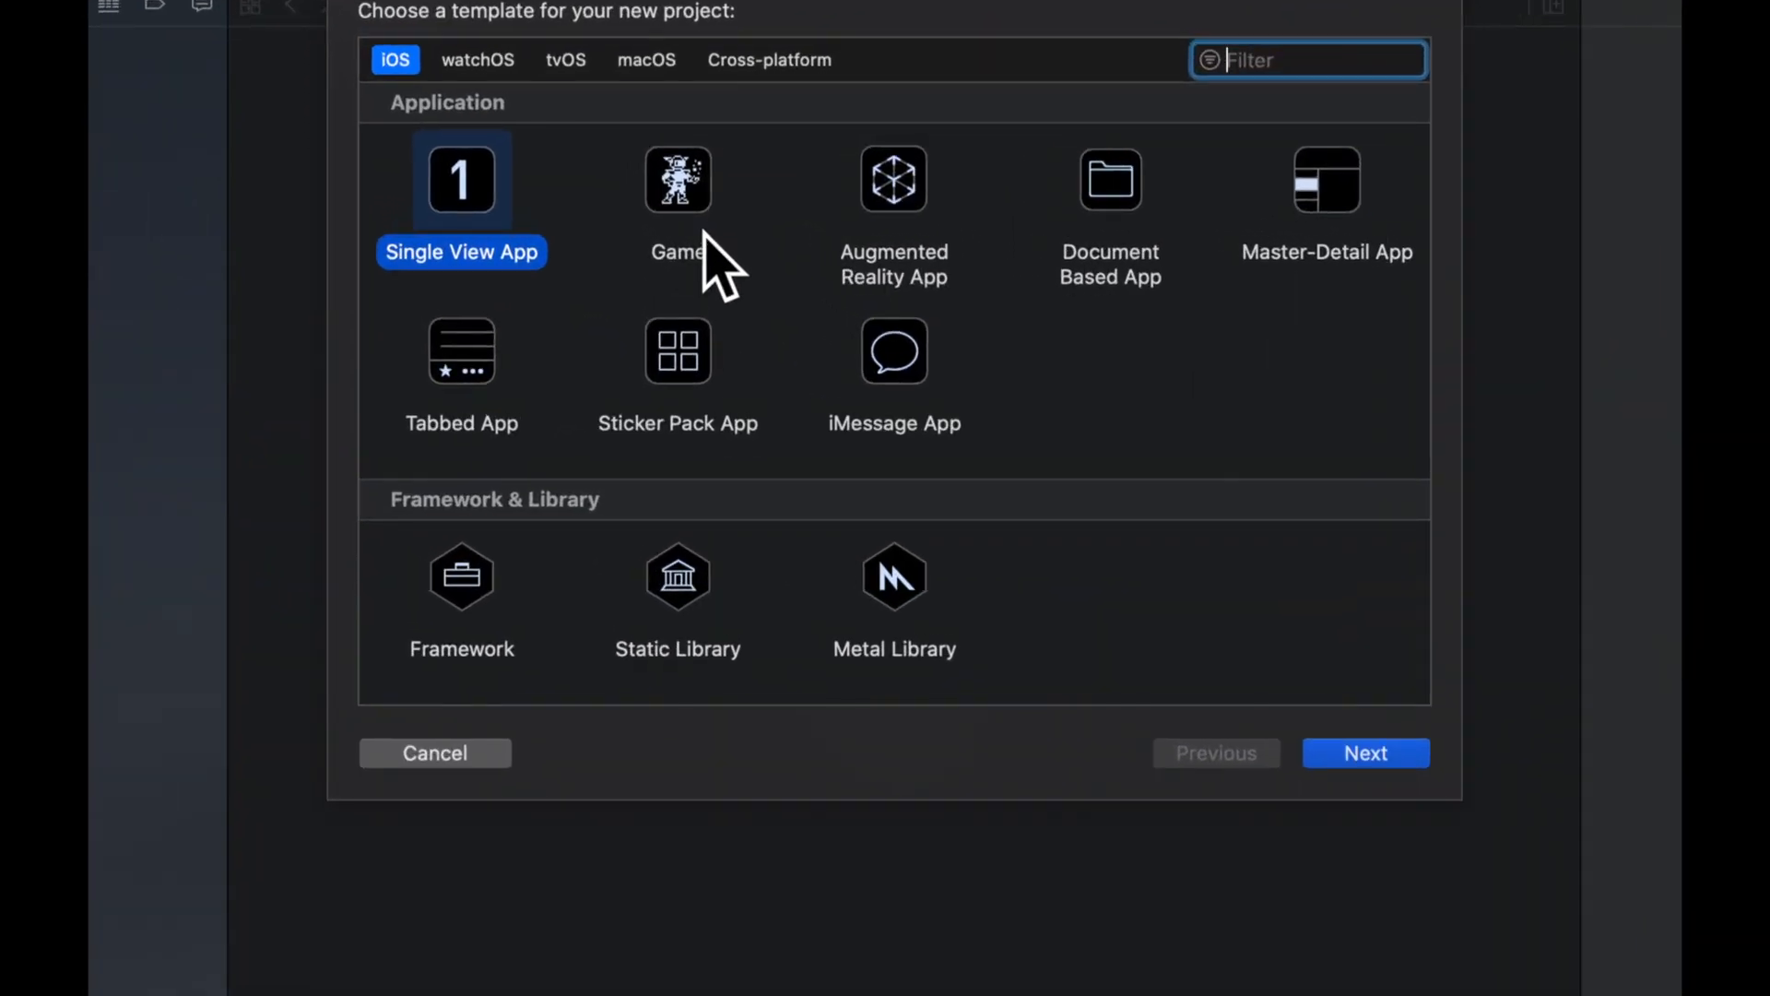
key("Return")
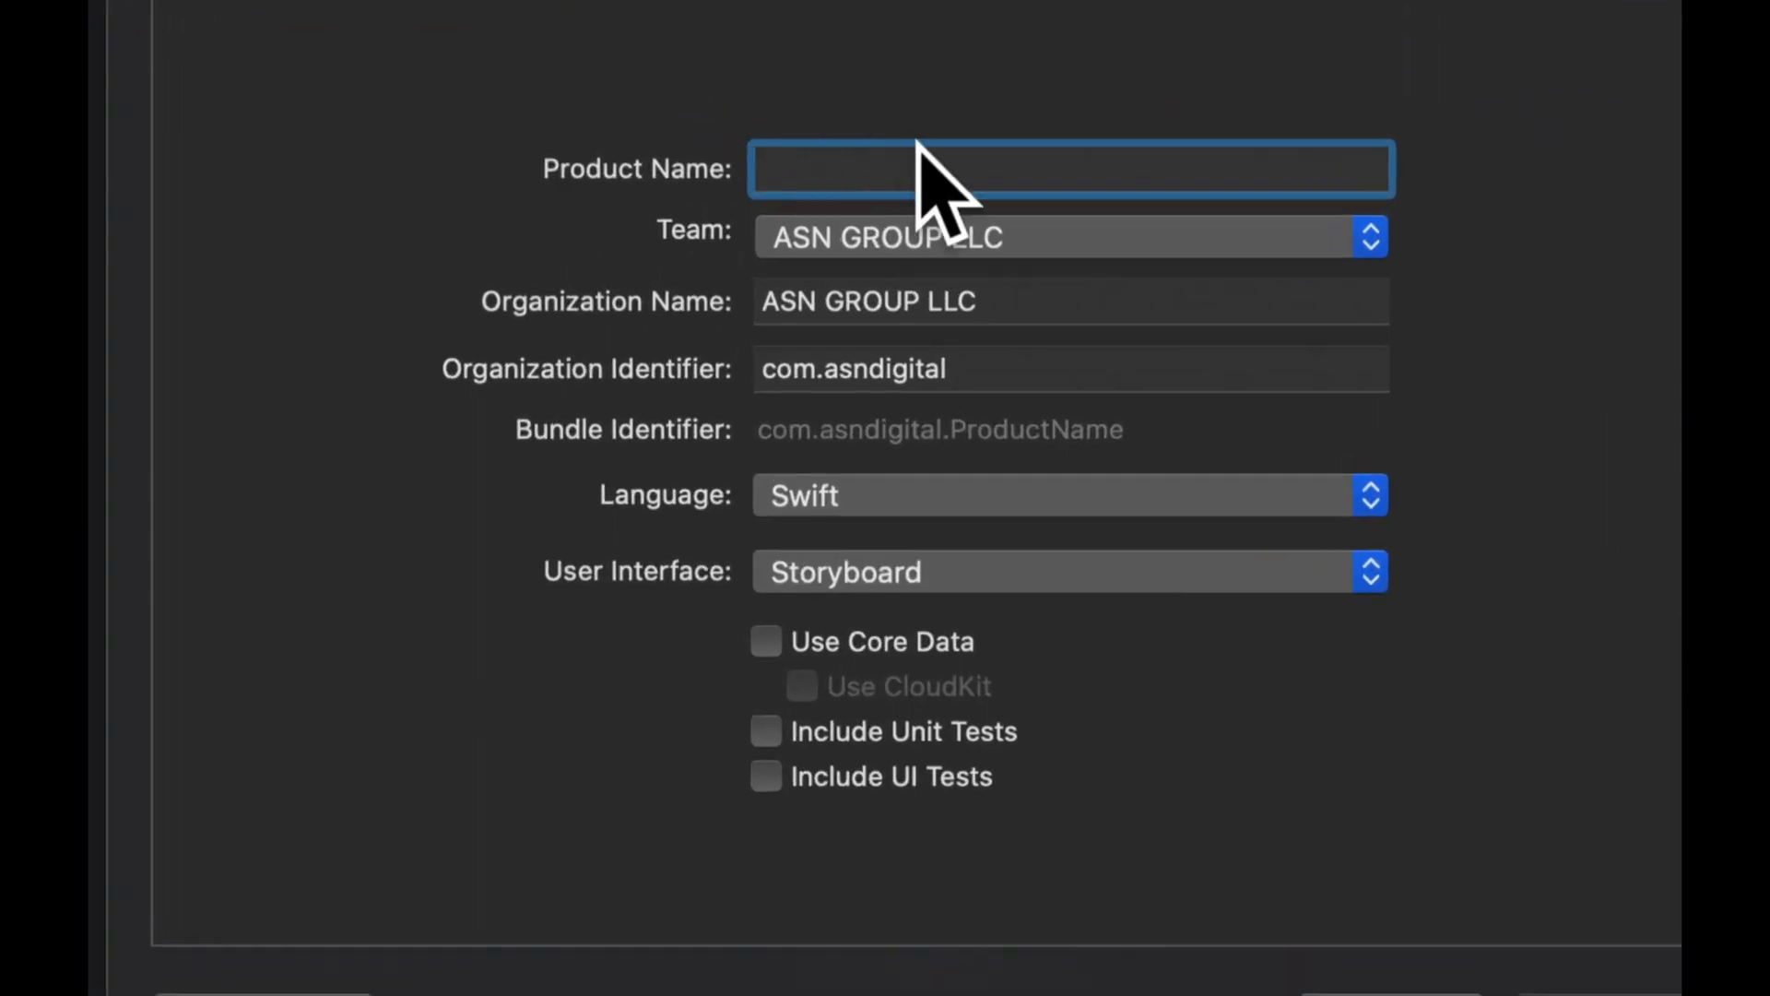
type("Email")
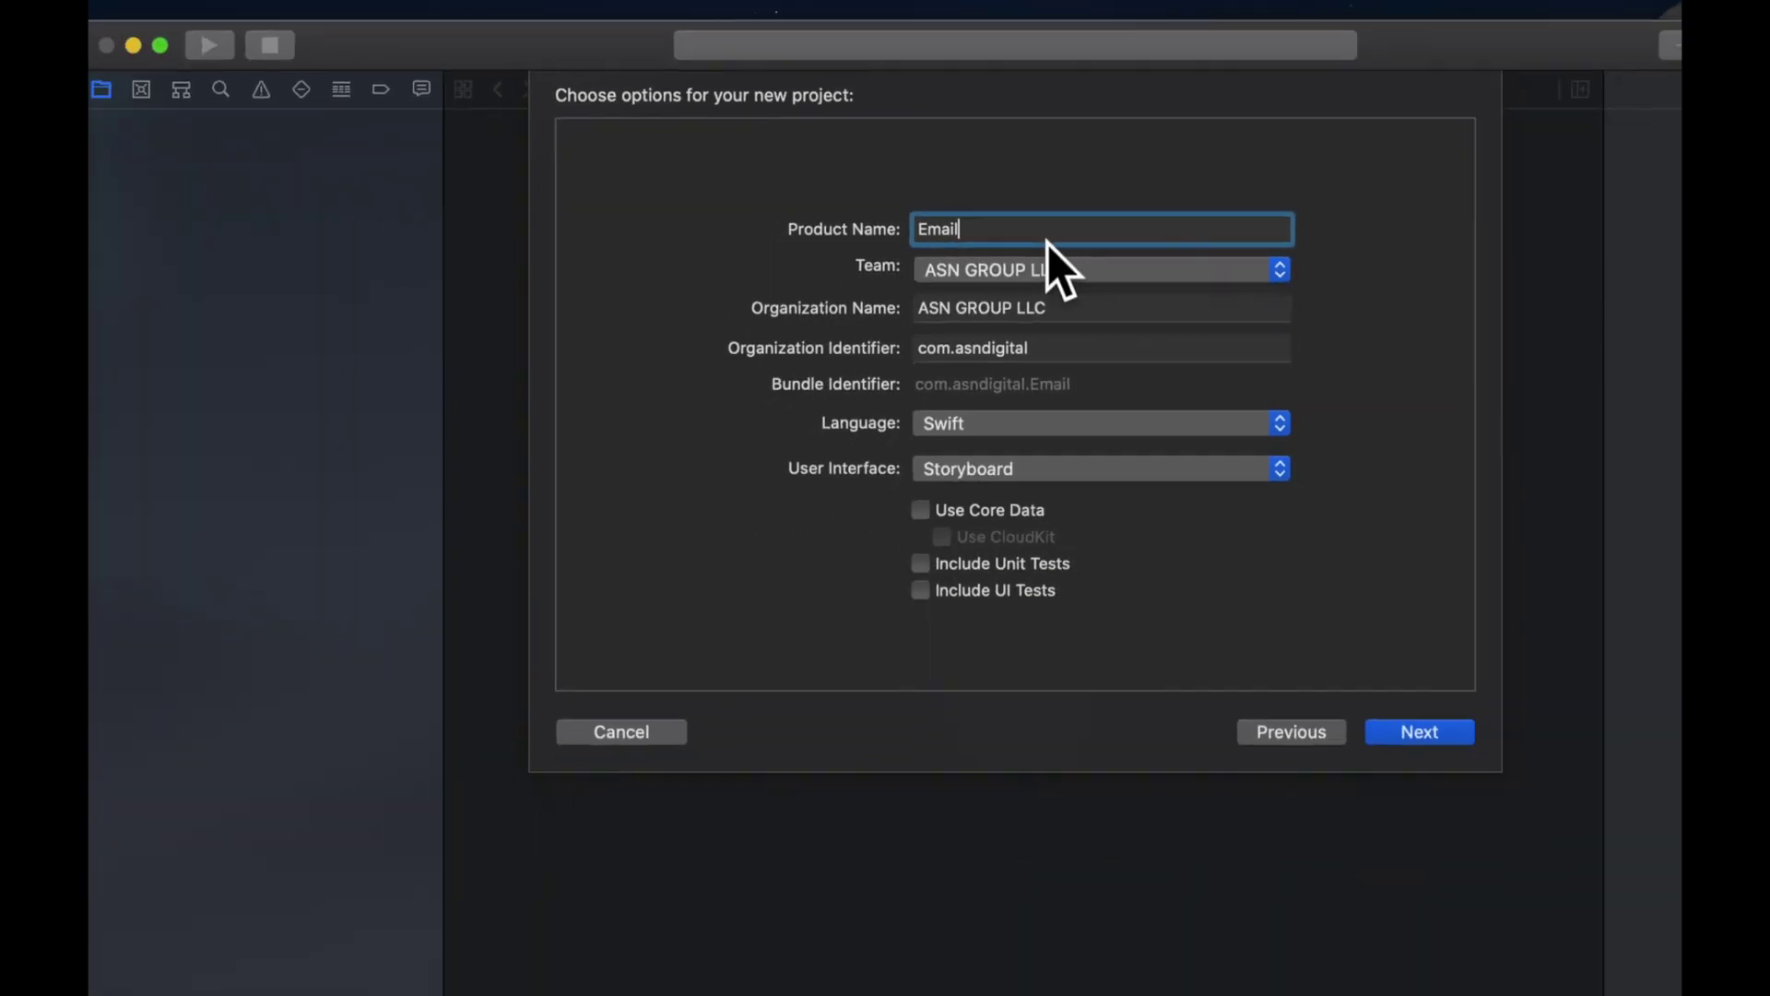
Save the new Email project and build-run it on the iPhone 11 Pro Max simulator, showing a blank white app
key("Return")
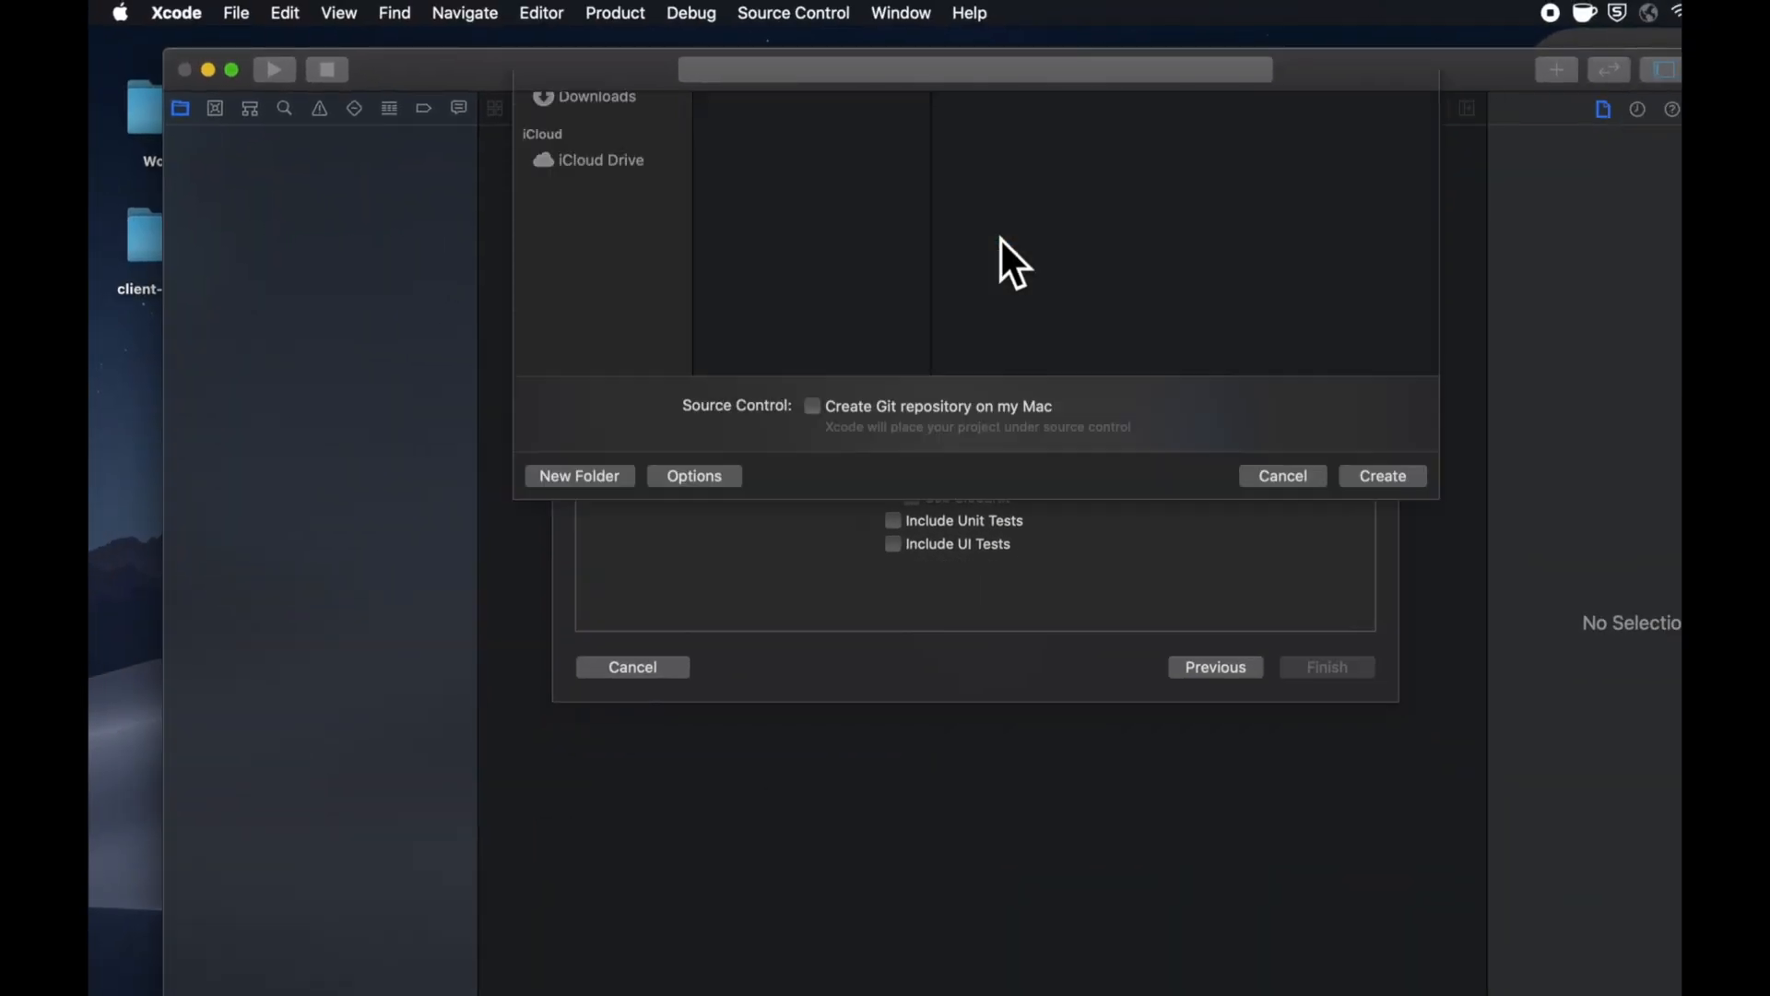
key("Return")
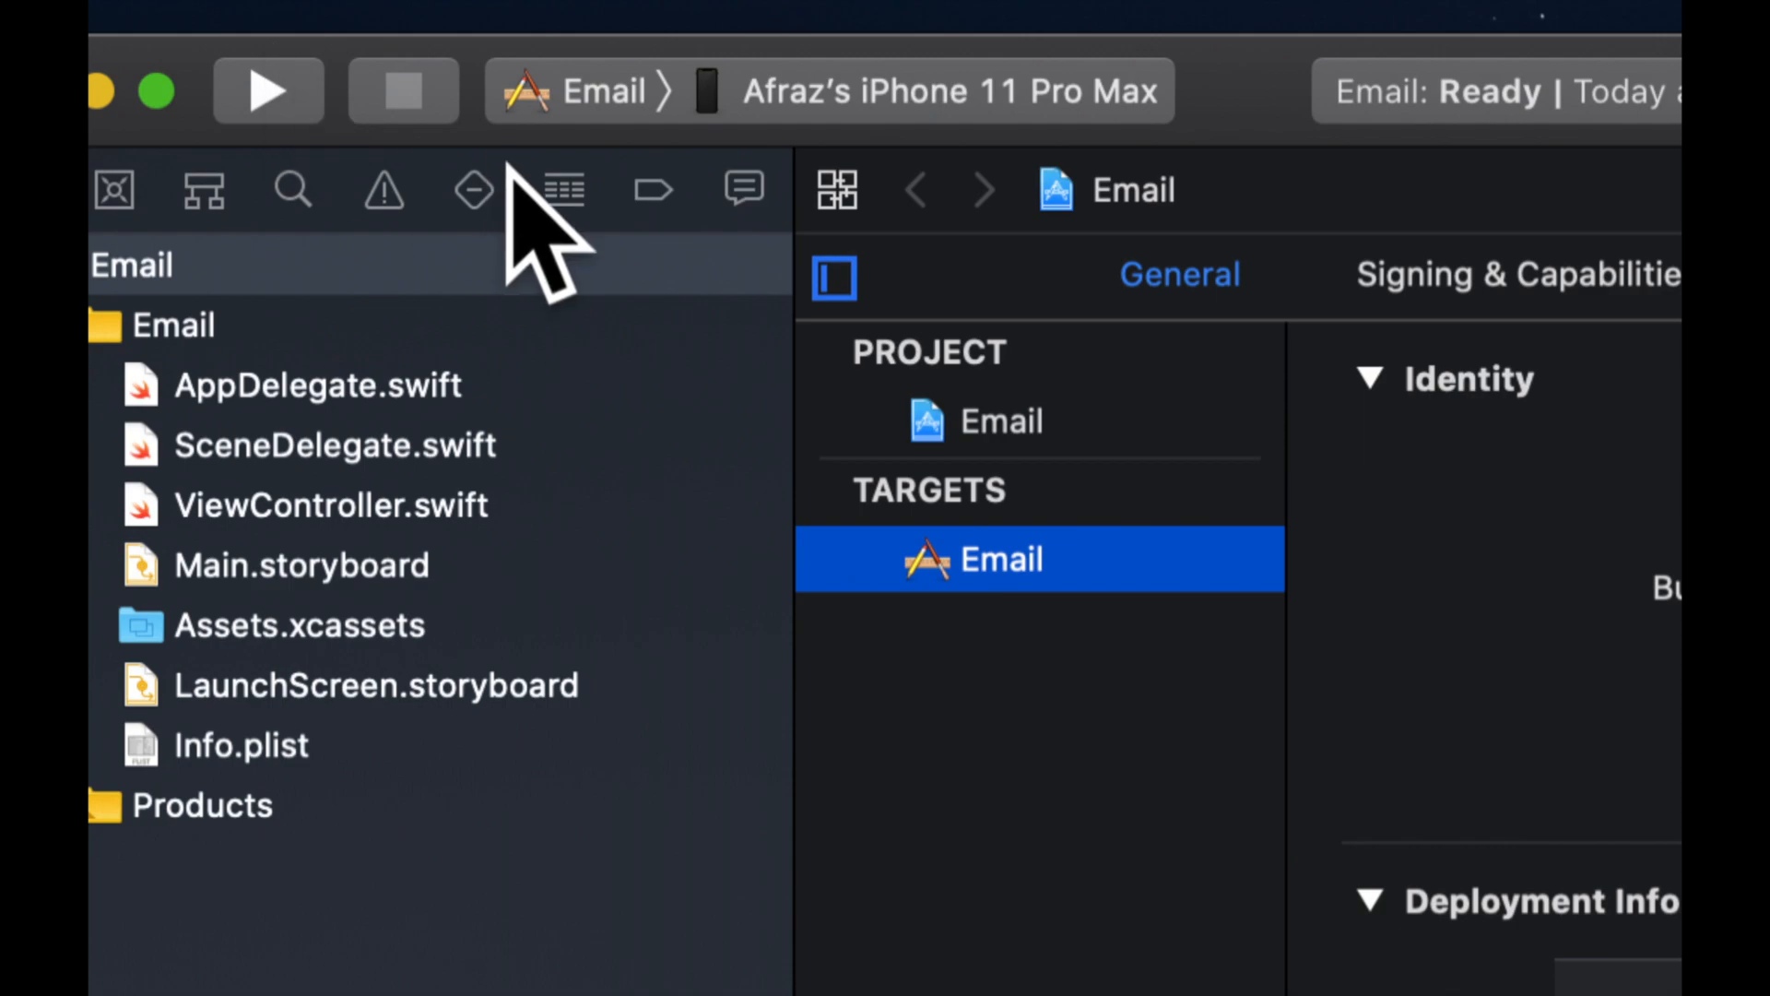
left_click(857, 91)
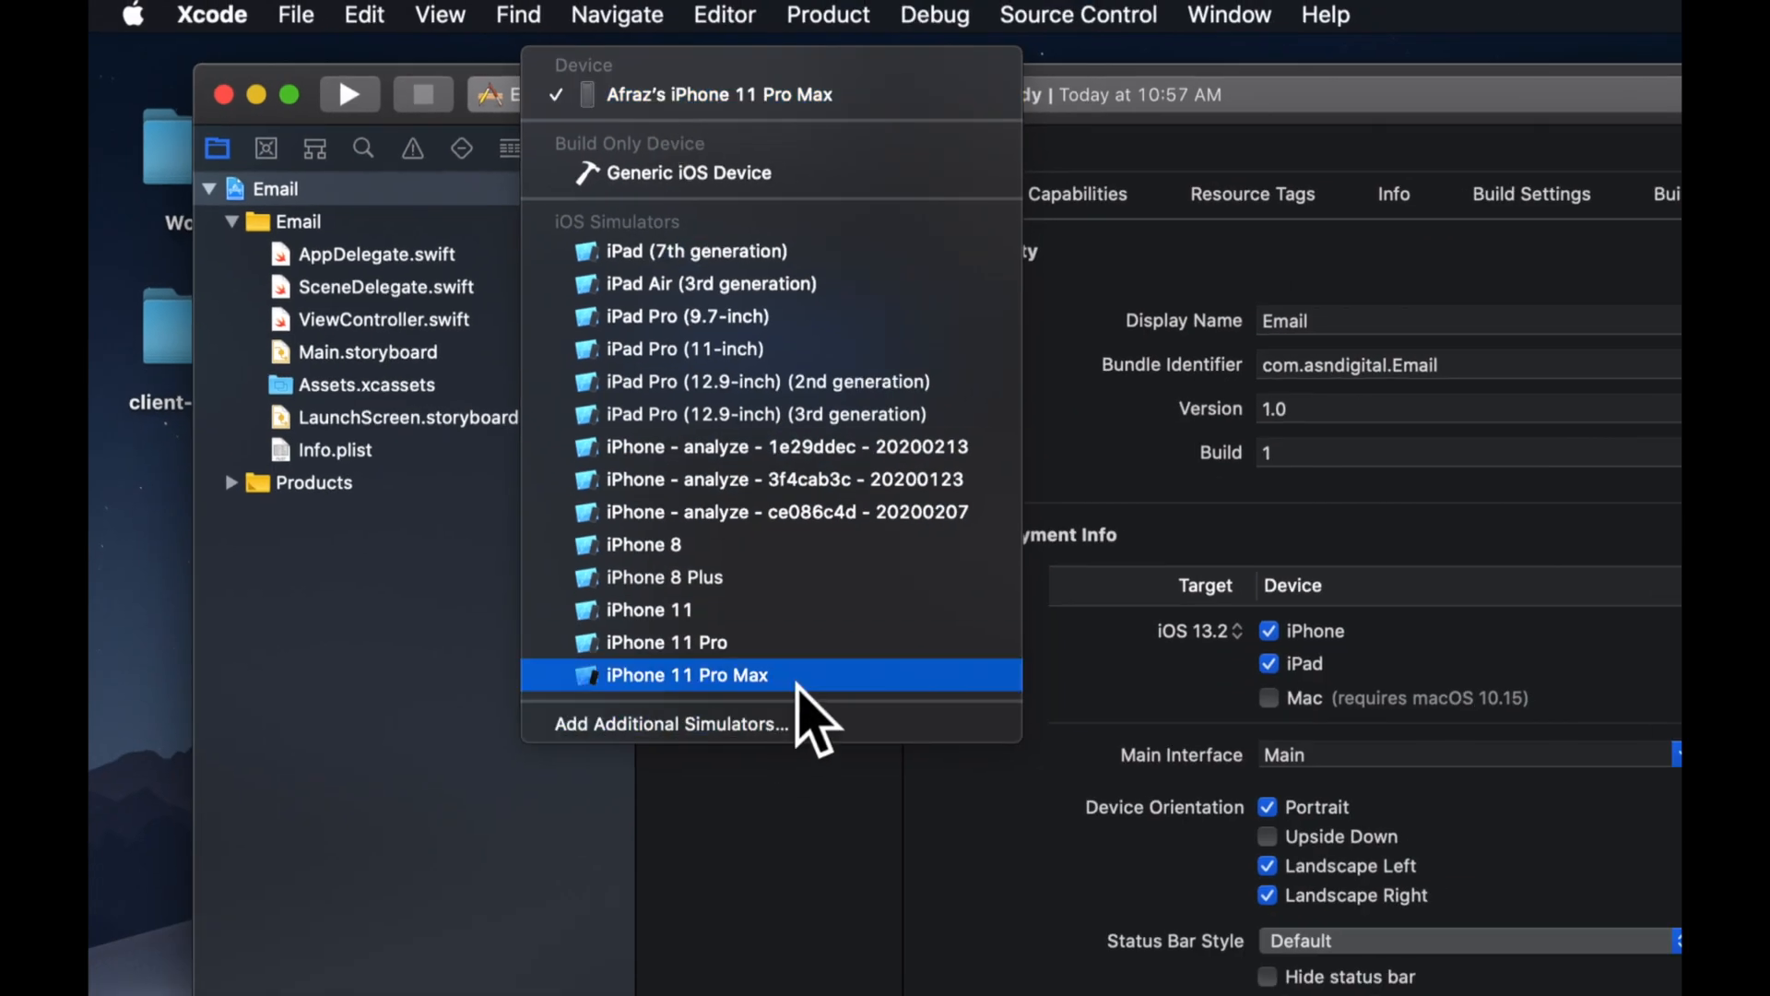
left_click(799, 675)
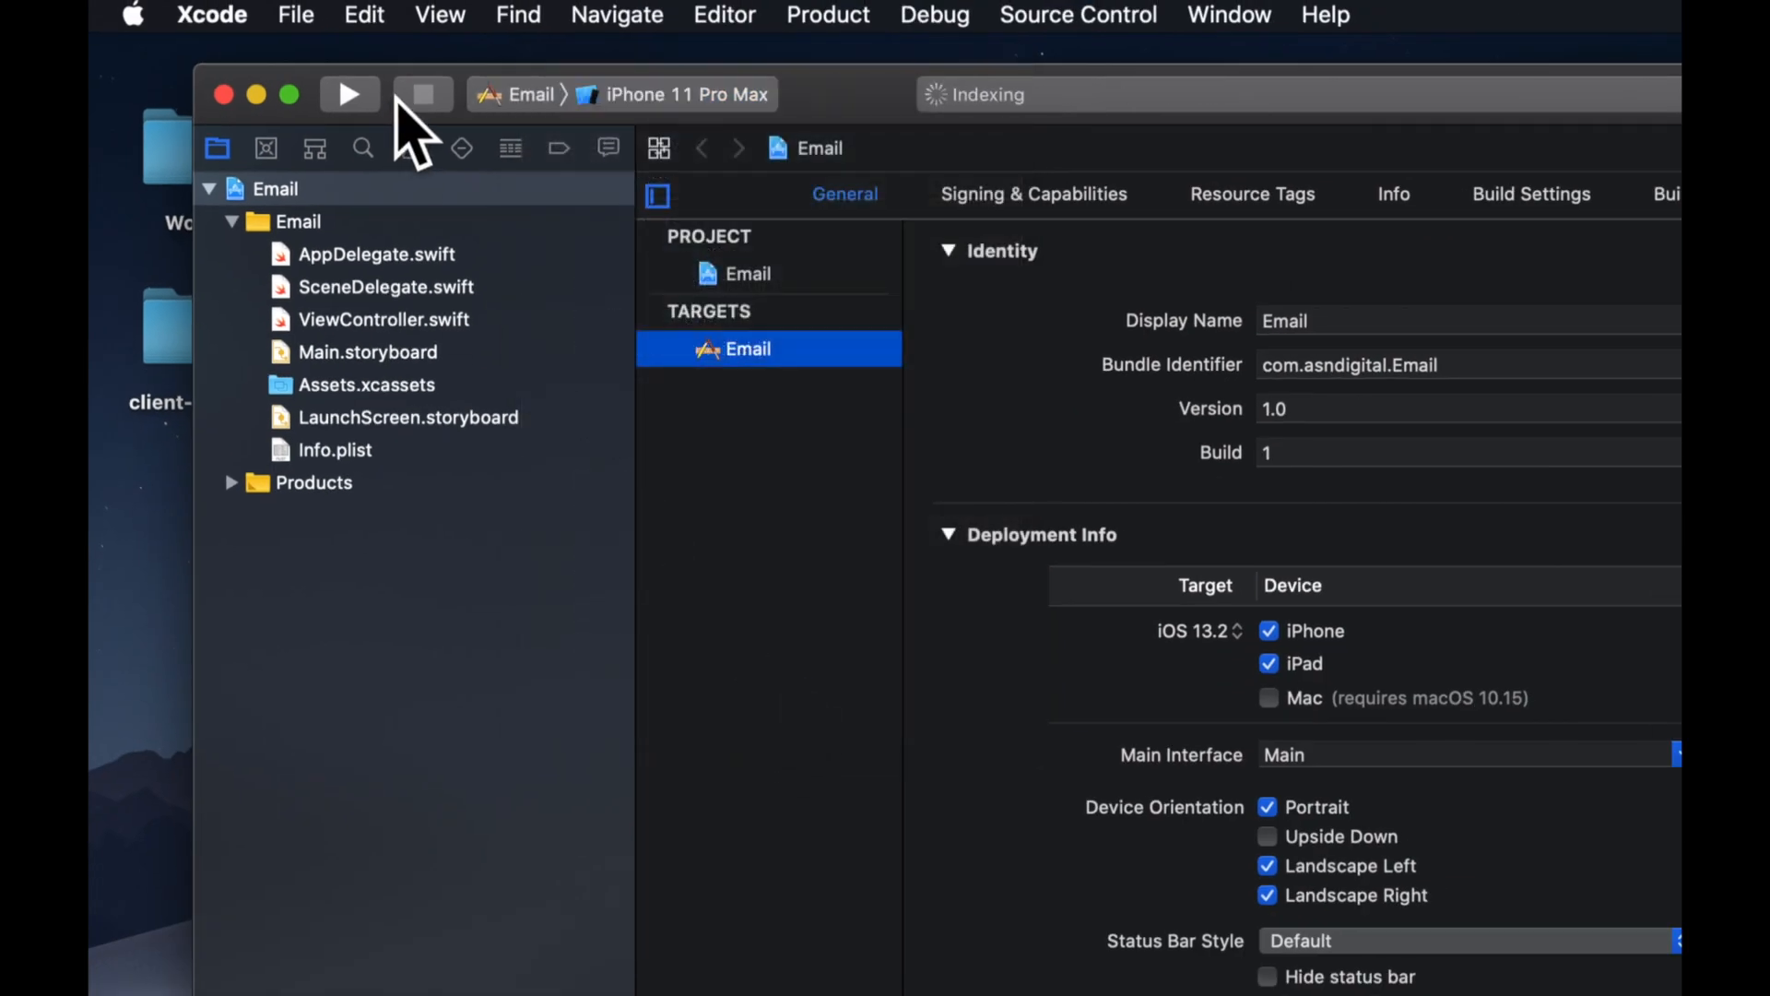
left_click(363, 94)
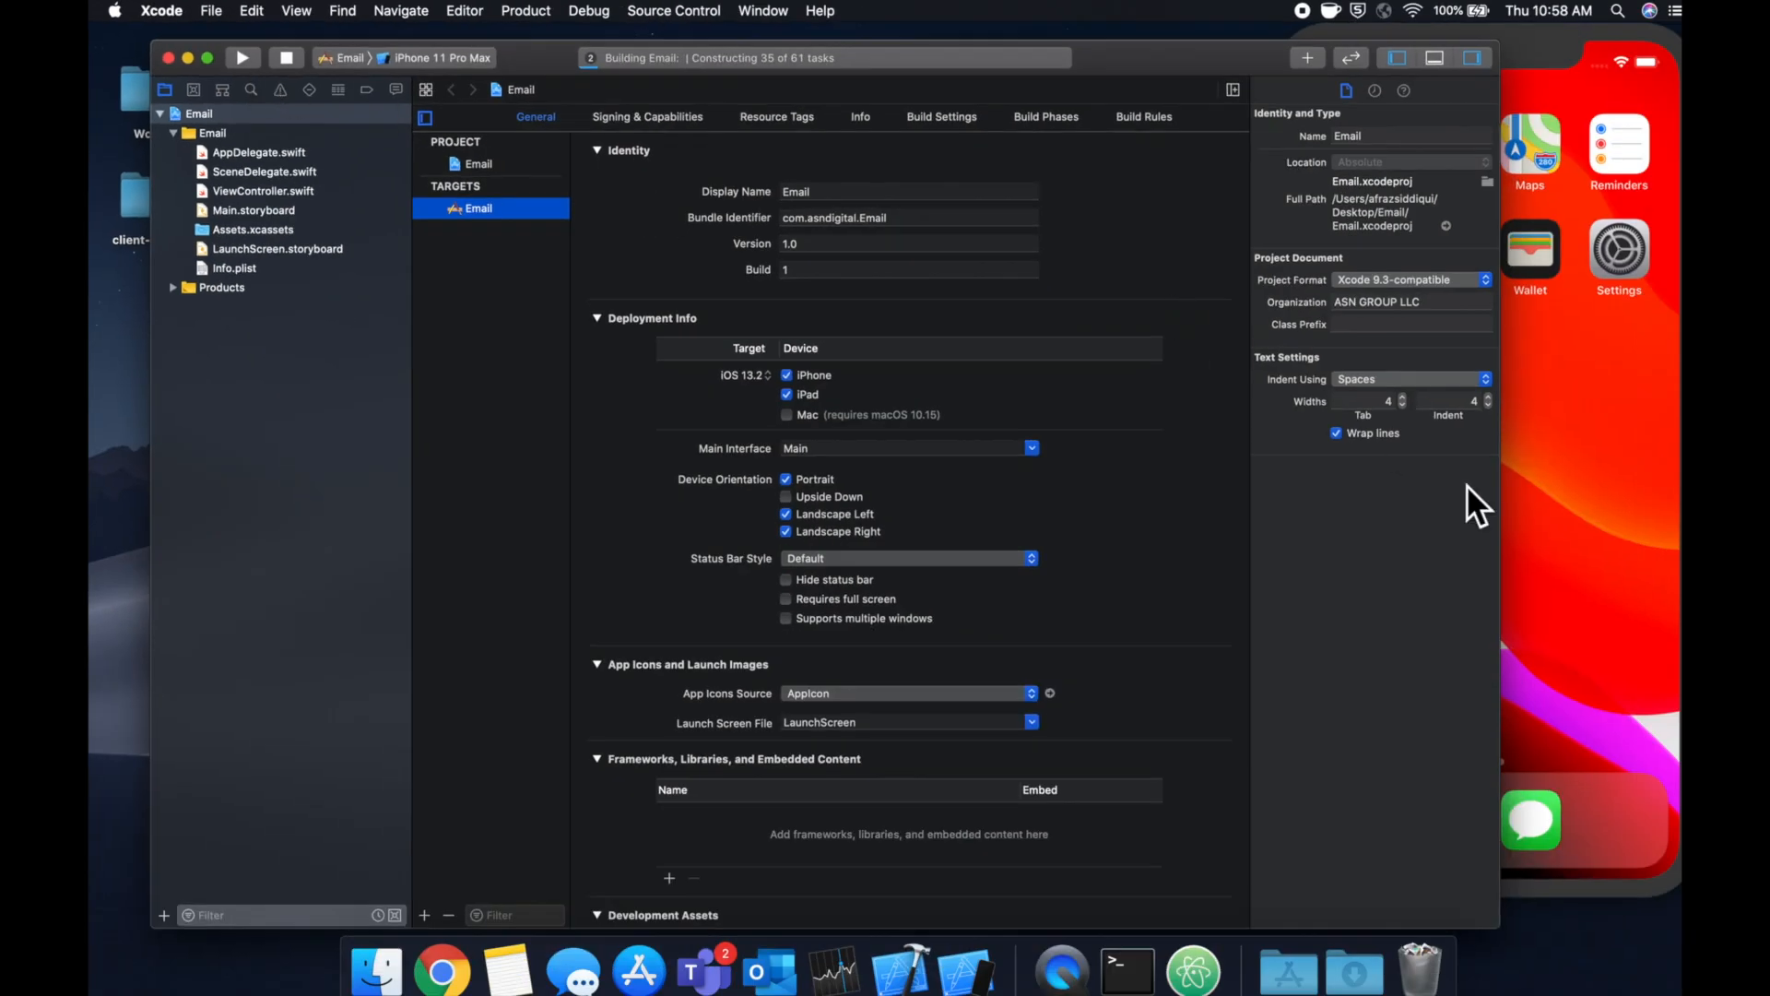
left_click(1578, 526)
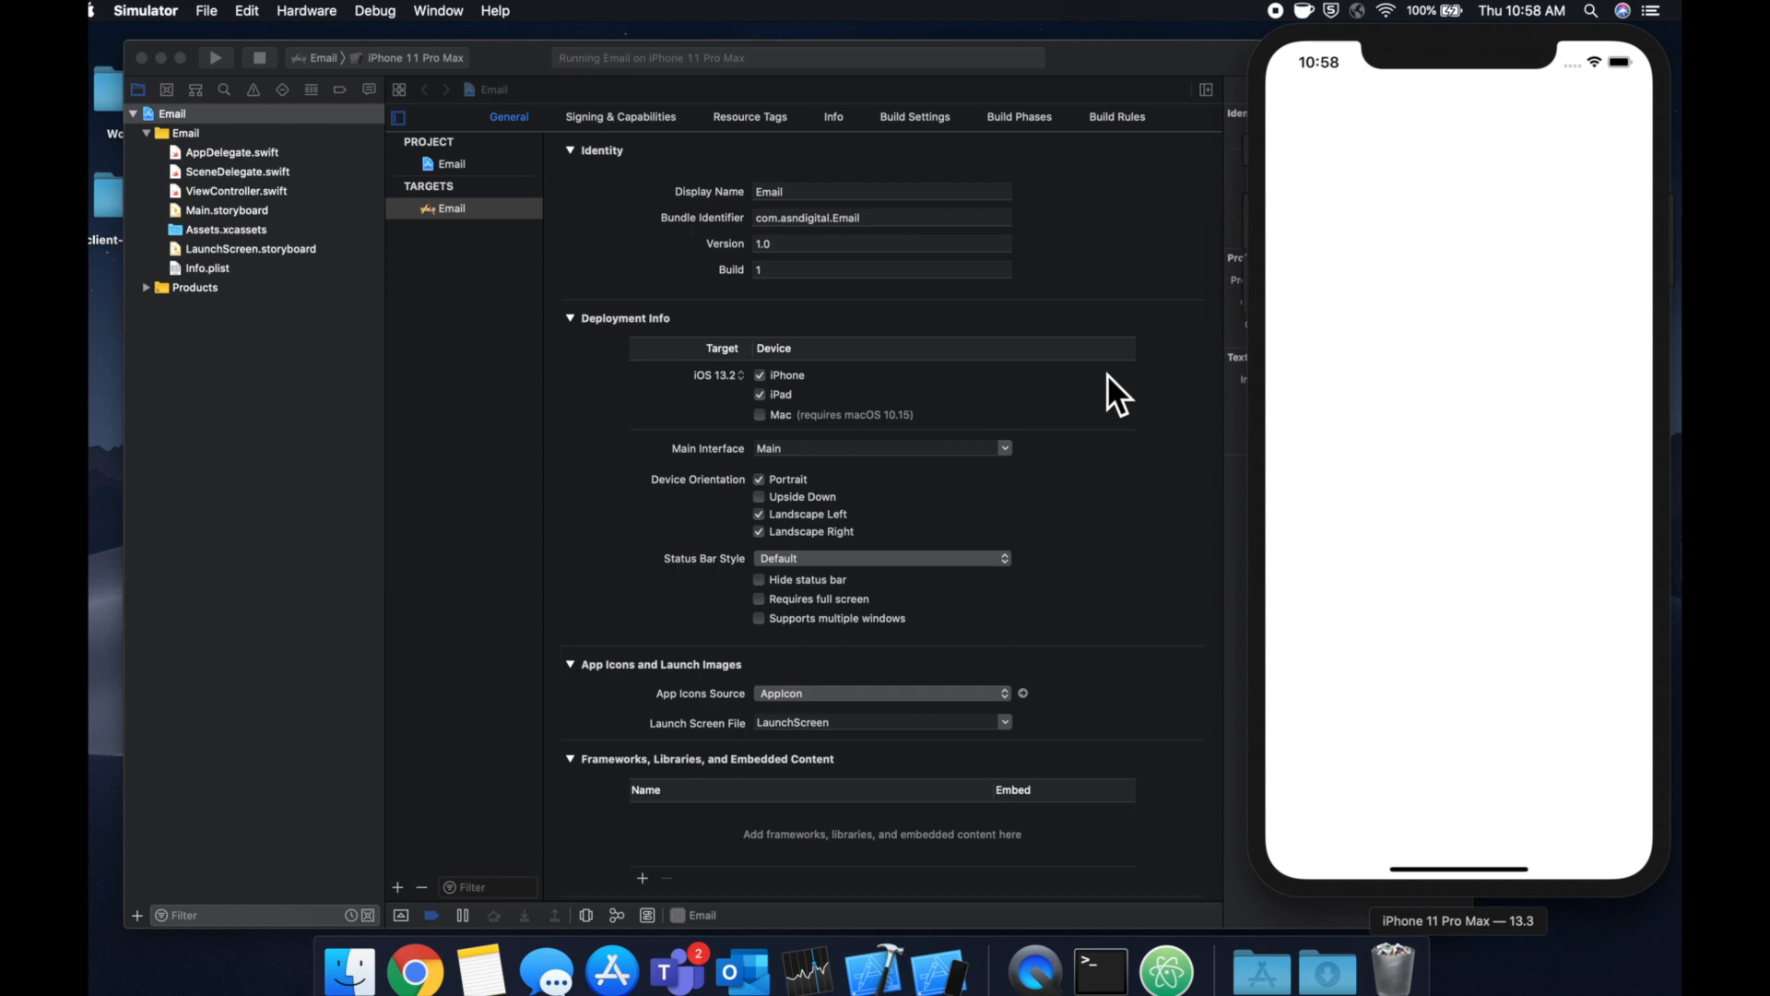
left_click(563, 423)
key("super+shift+o")
type("viewcontroller")
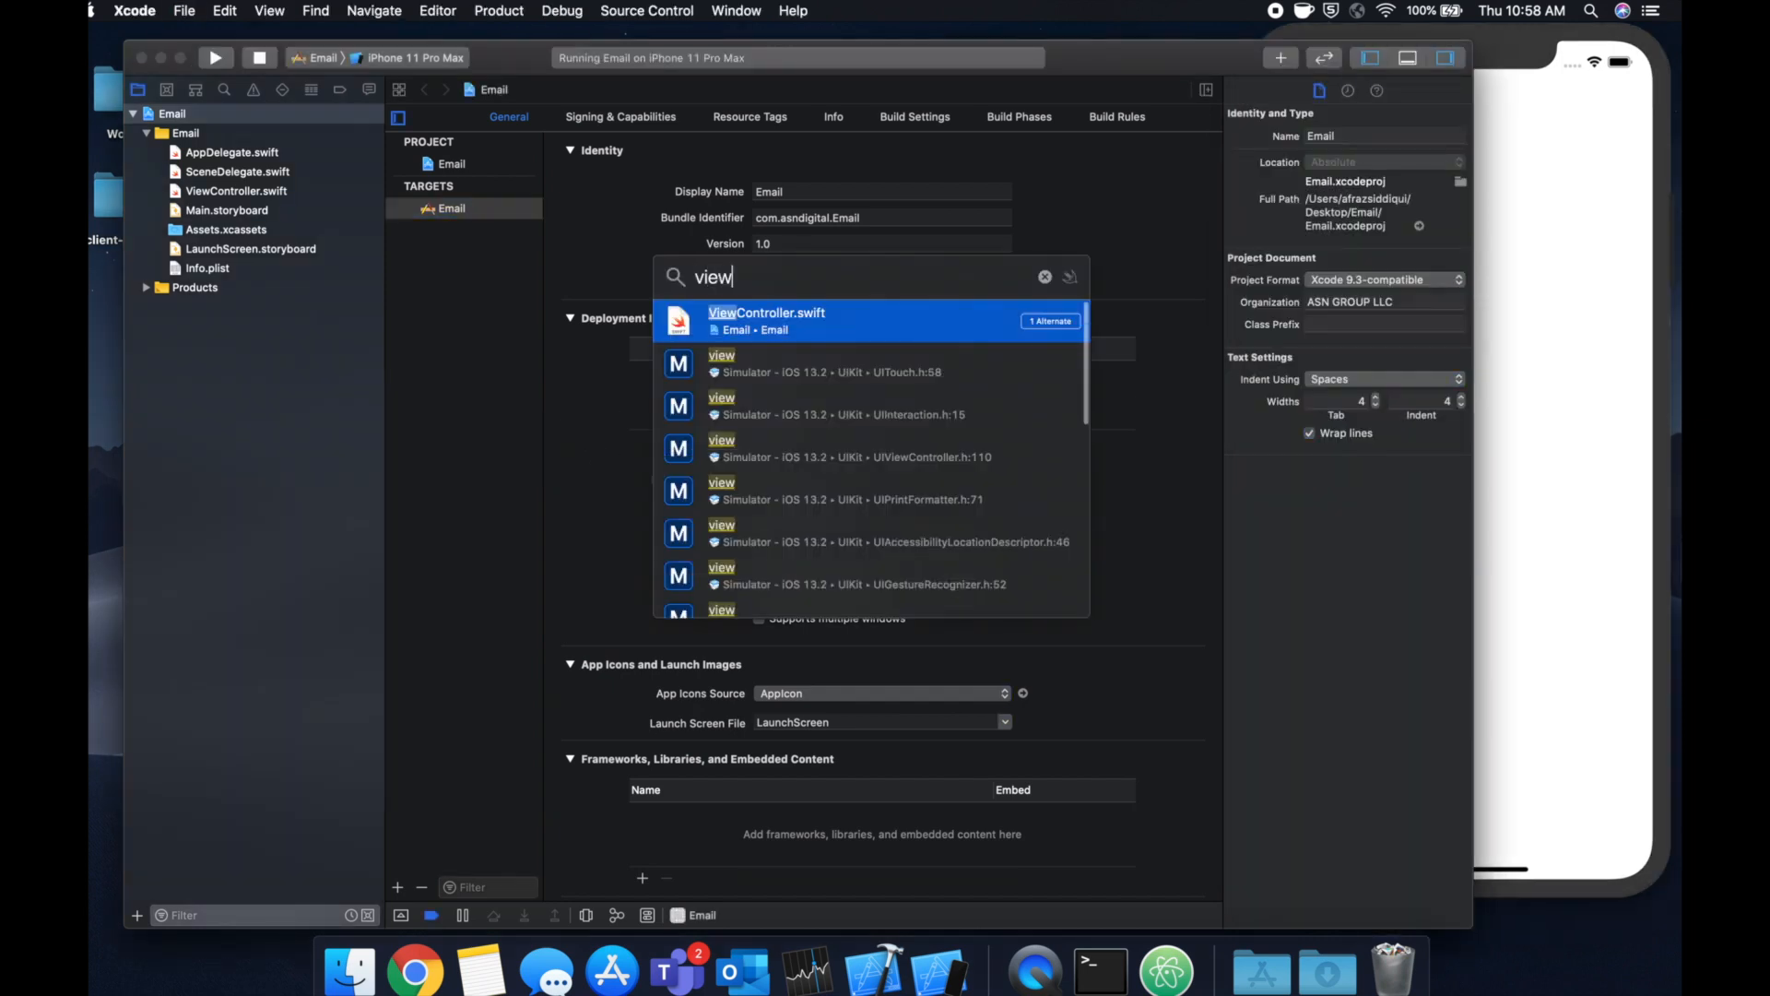
key("Return")
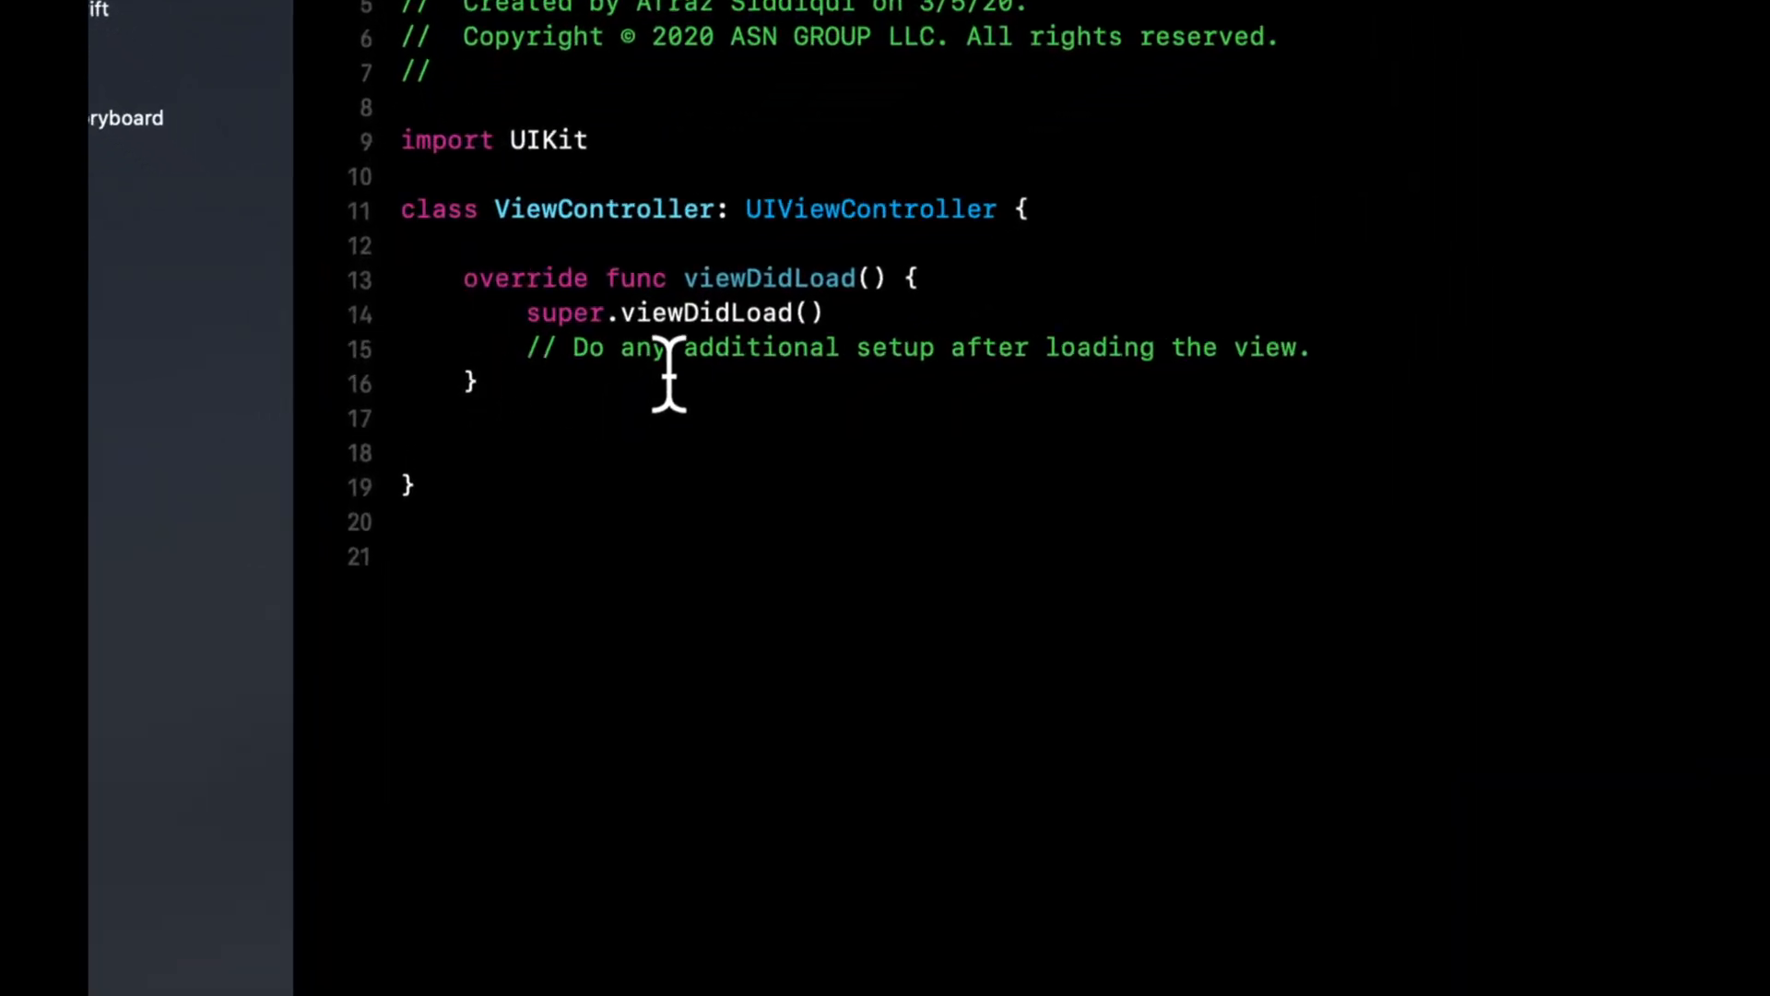
left_click(823, 132)
key("Return")
key("Return")
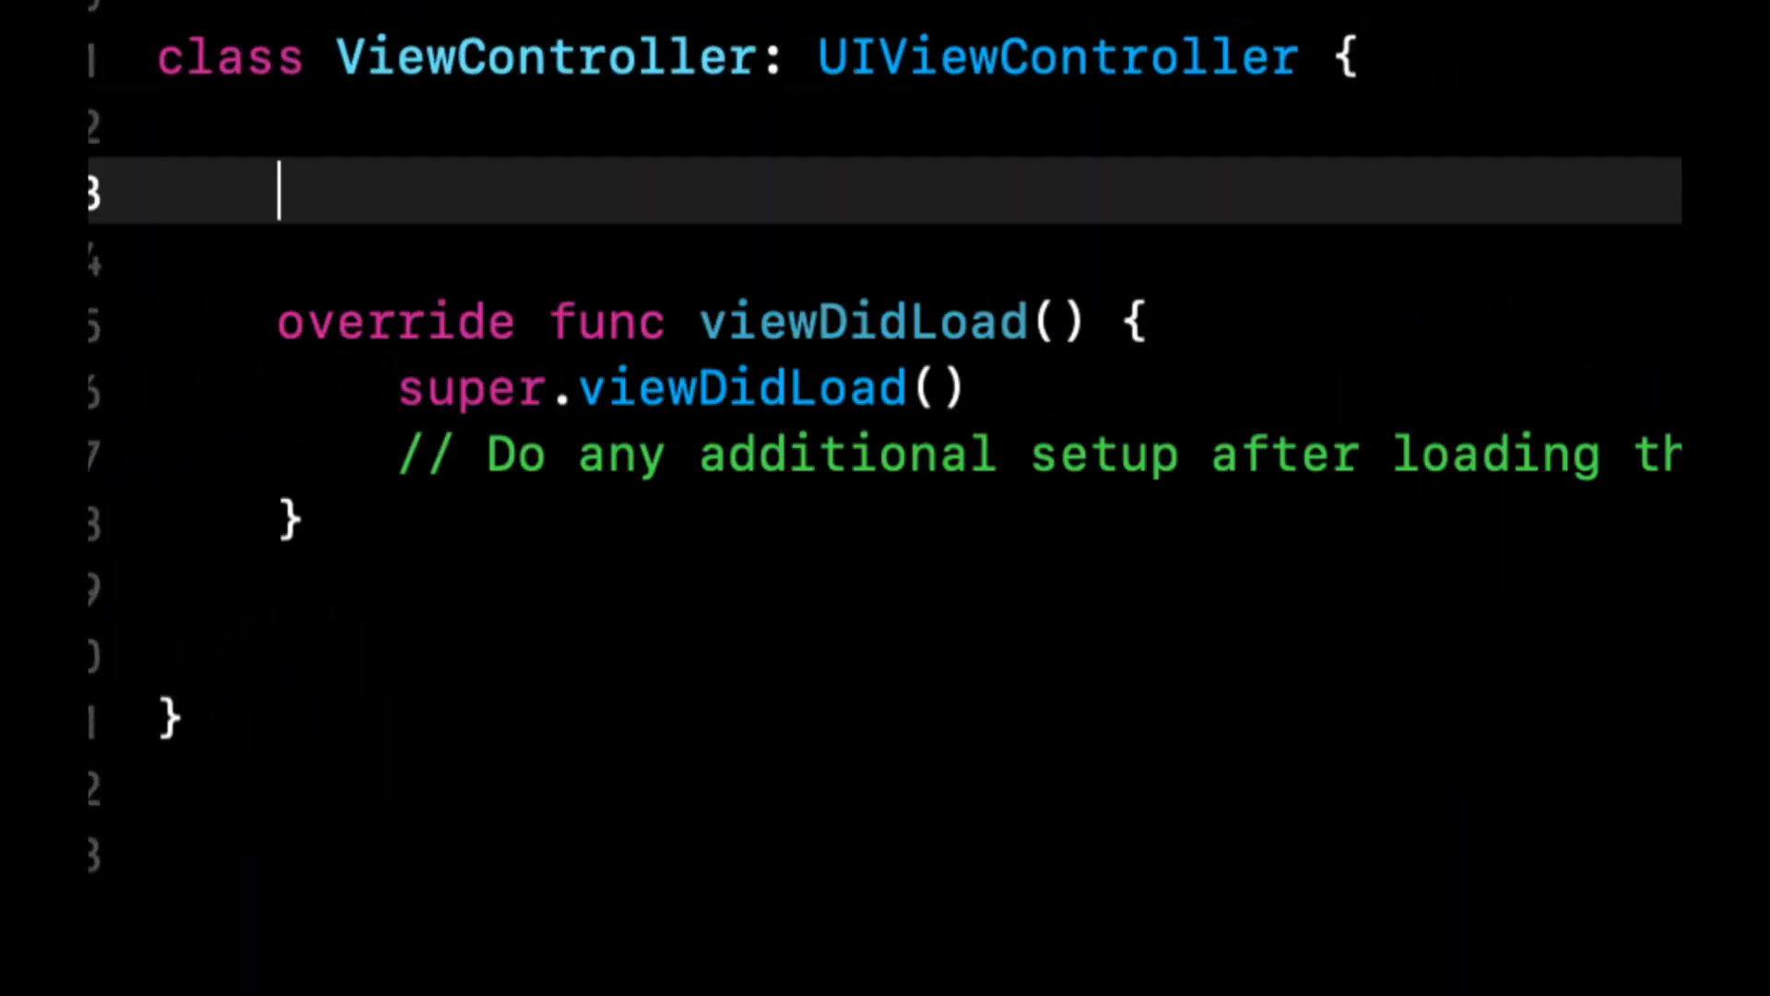
type("@ibout")
key("Return")
type("IBOutlet")
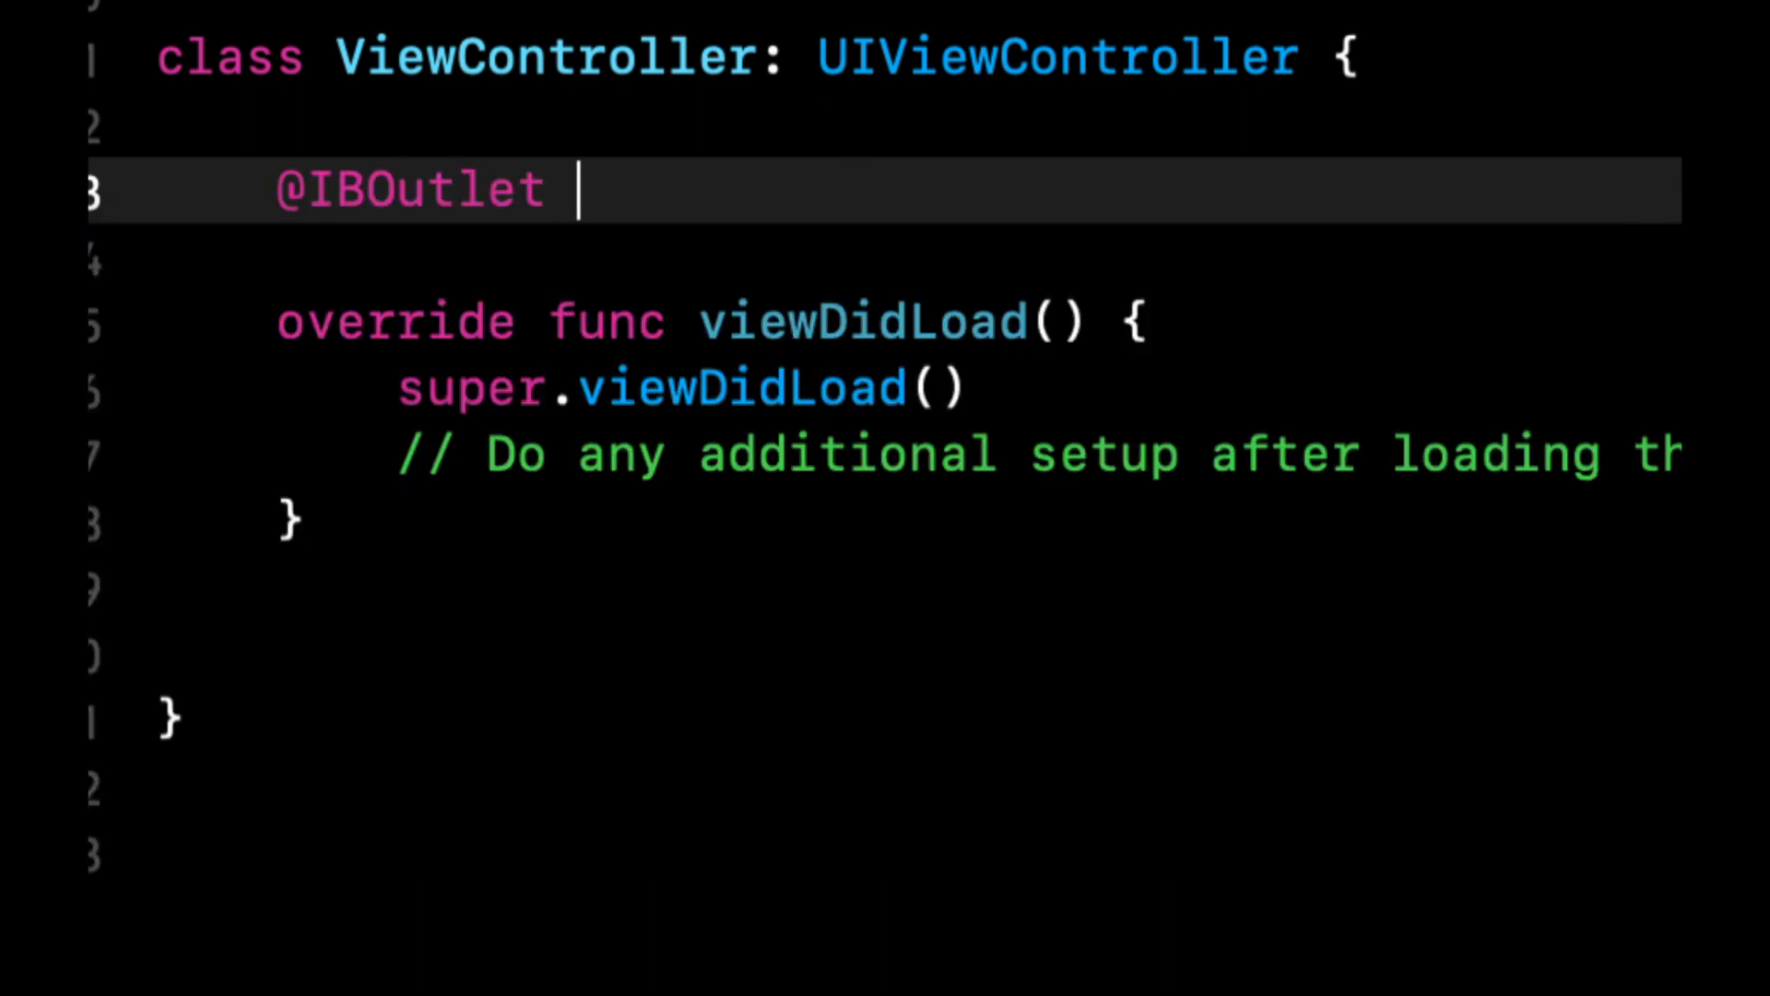
type("var tbale:")
key("BackSpace")
key("BackSpace")
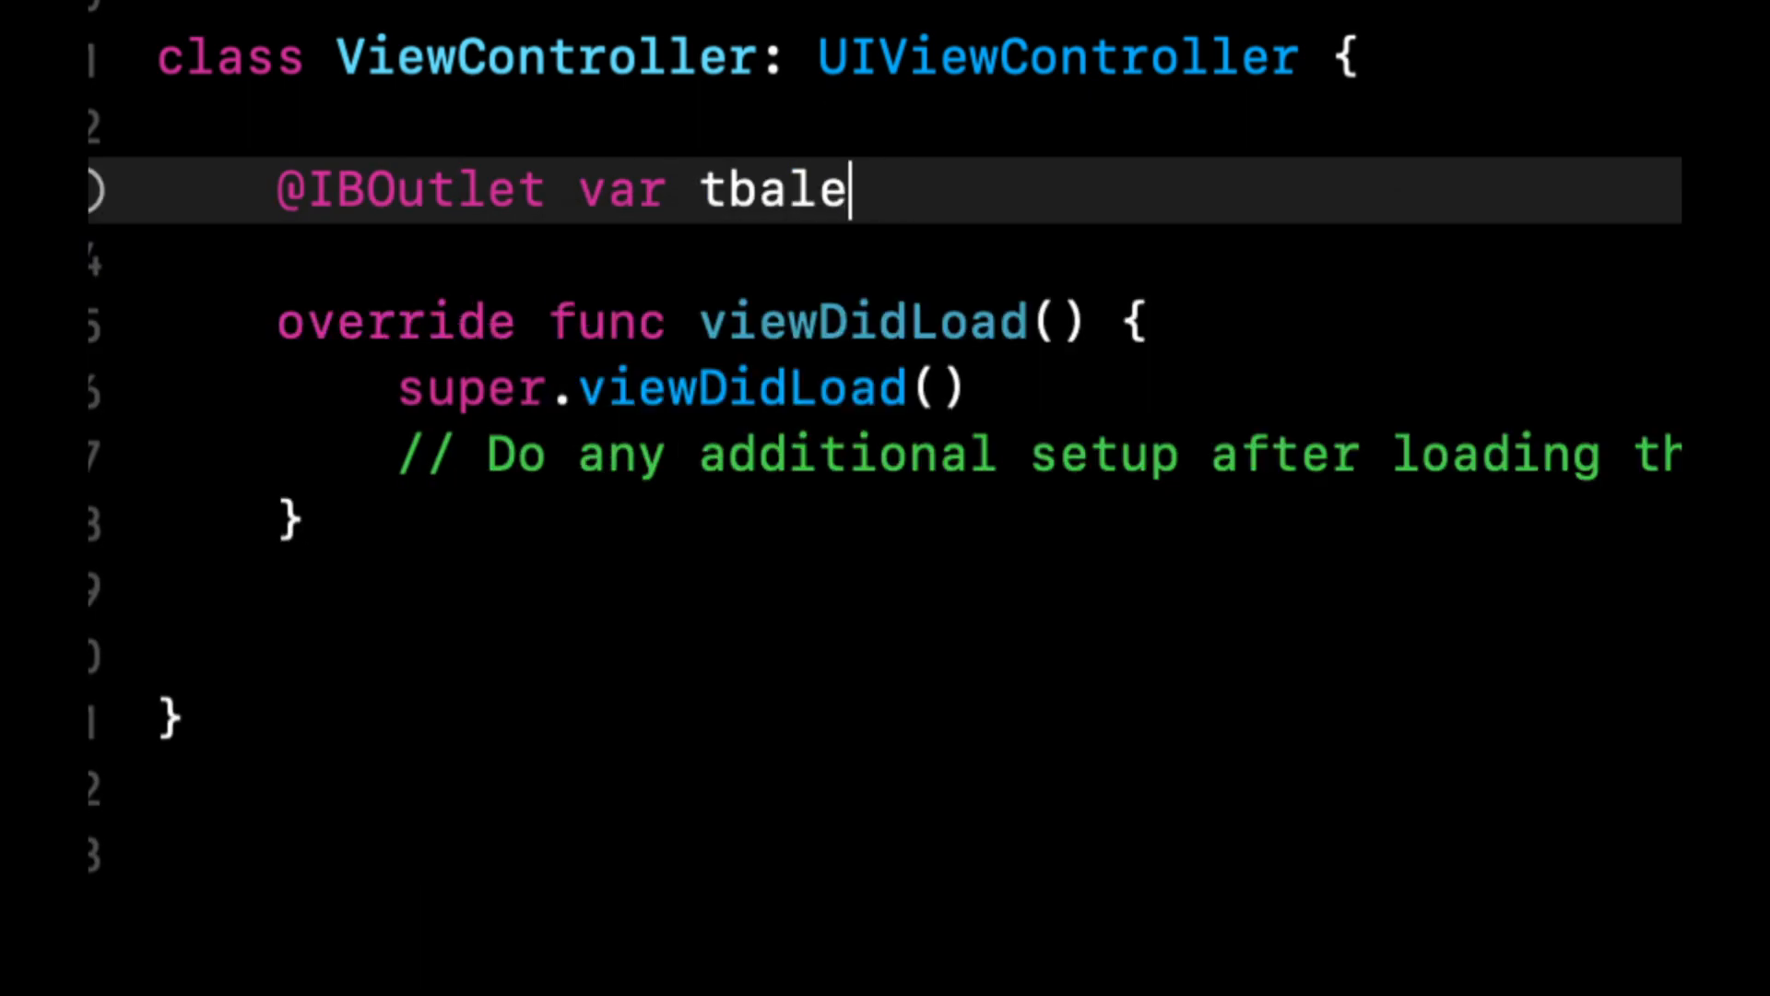
type("ble")
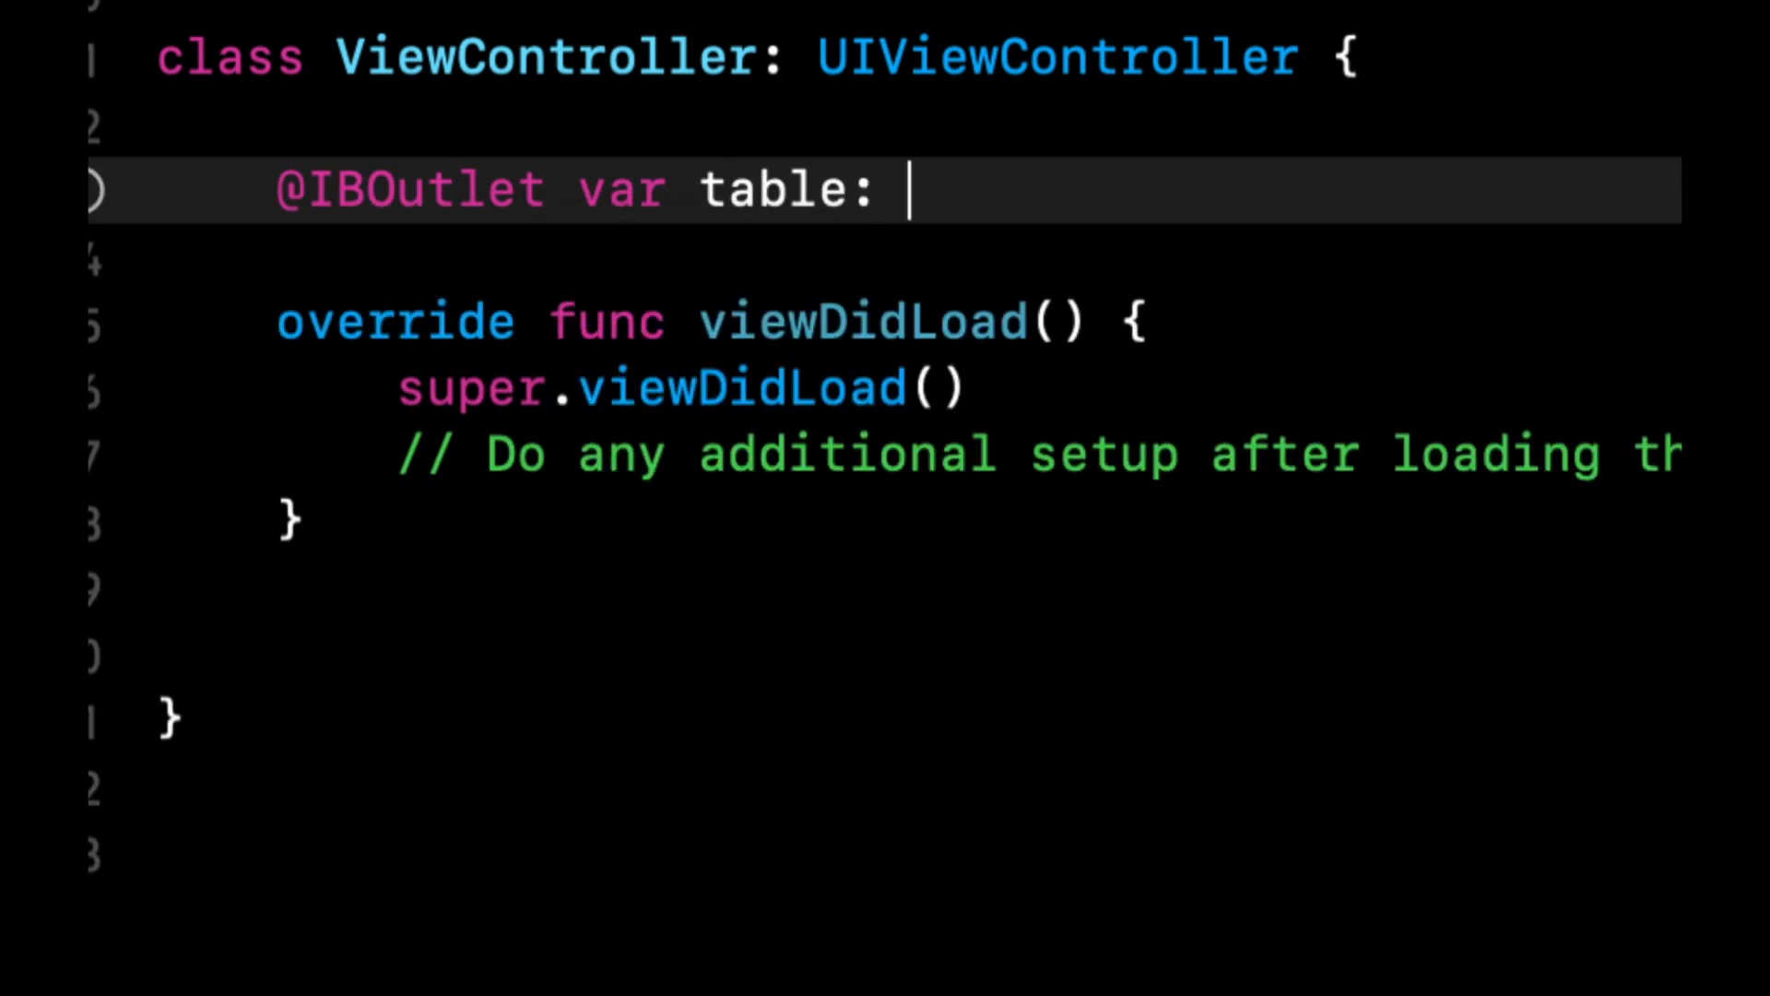
type("UIta")
key("Return")
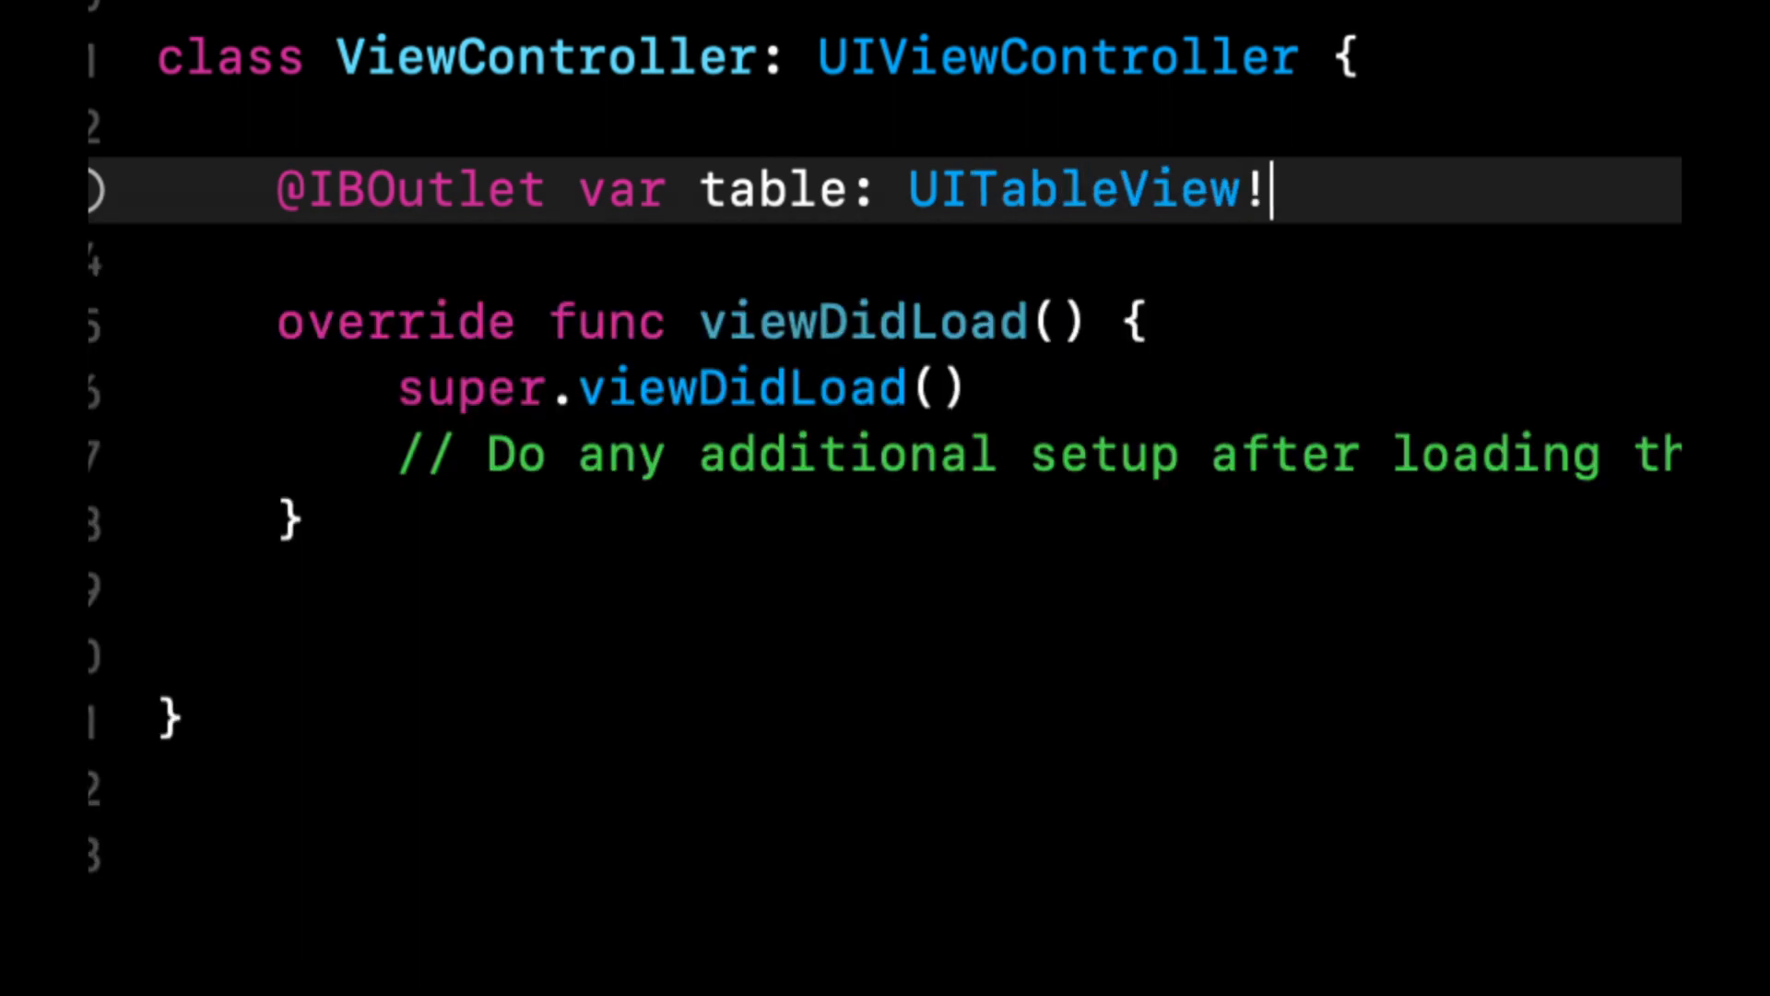
Make ViewController adopt UITableViewDelegate and UITableViewDataSource in its class declaration
left_click(1497, 55)
scroll(1592, 69, "right", 1)
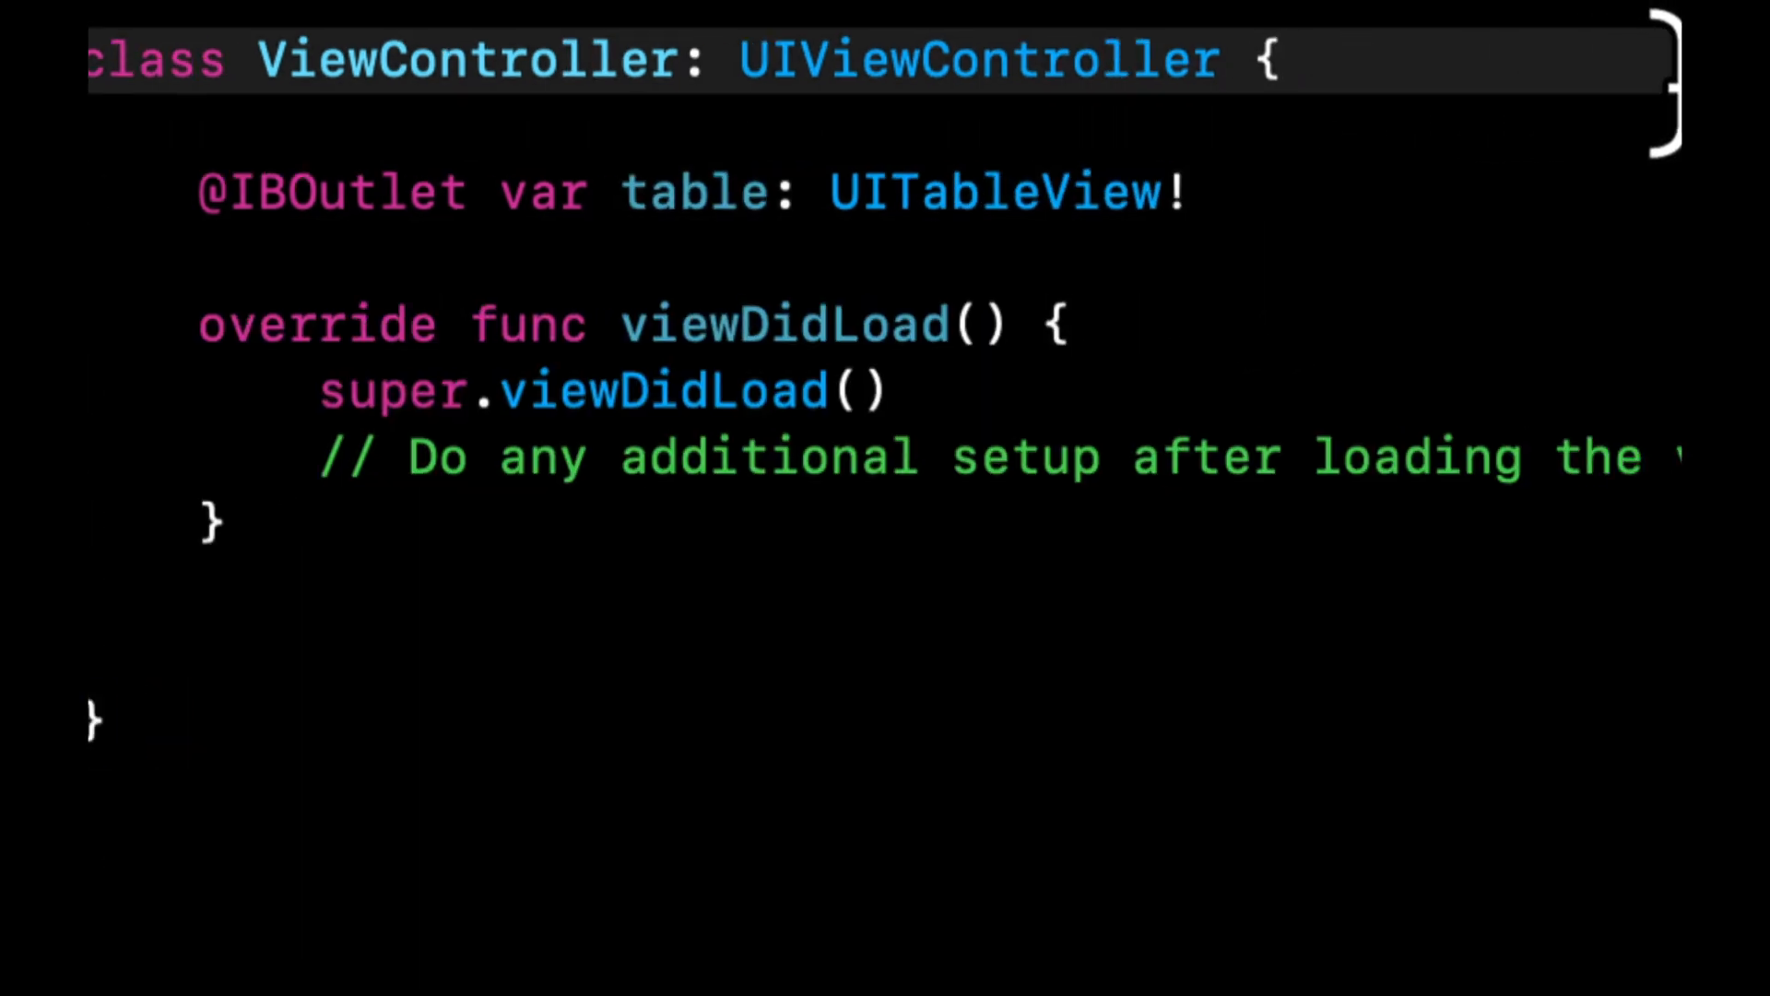
type(", uitabl")
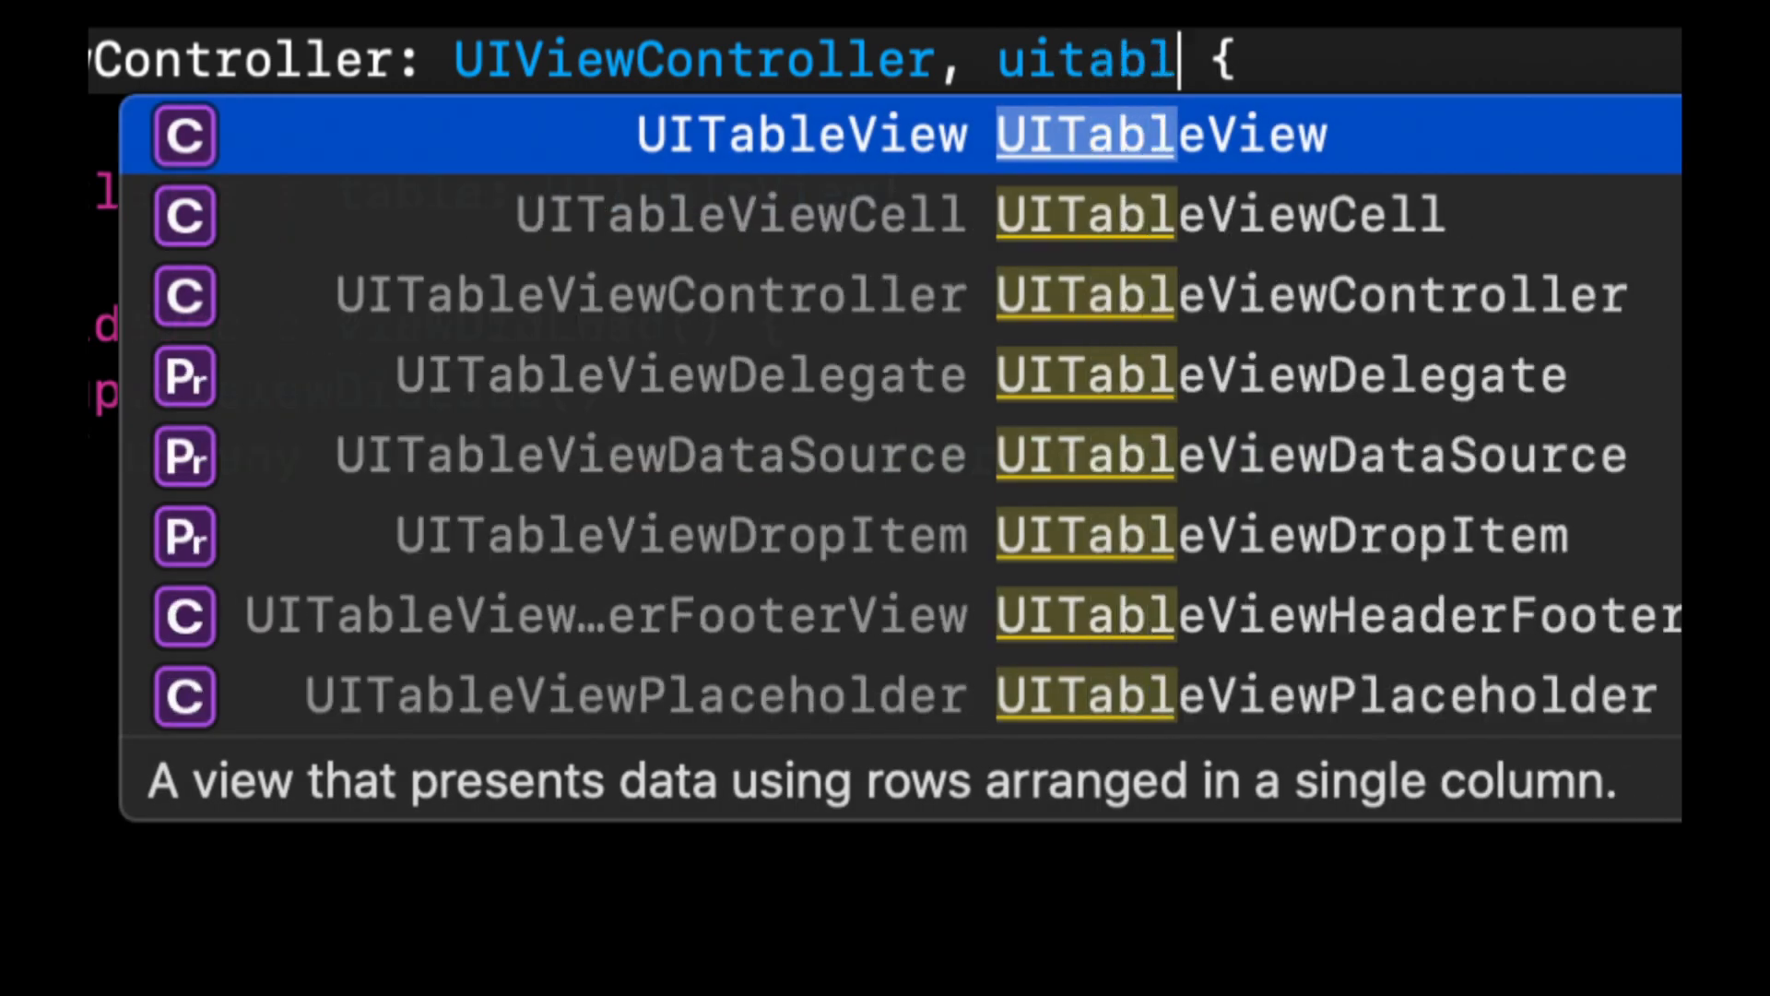
type("eview")
key("Down")
key("Down")
key("Down")
key("Return")
type(", ui")
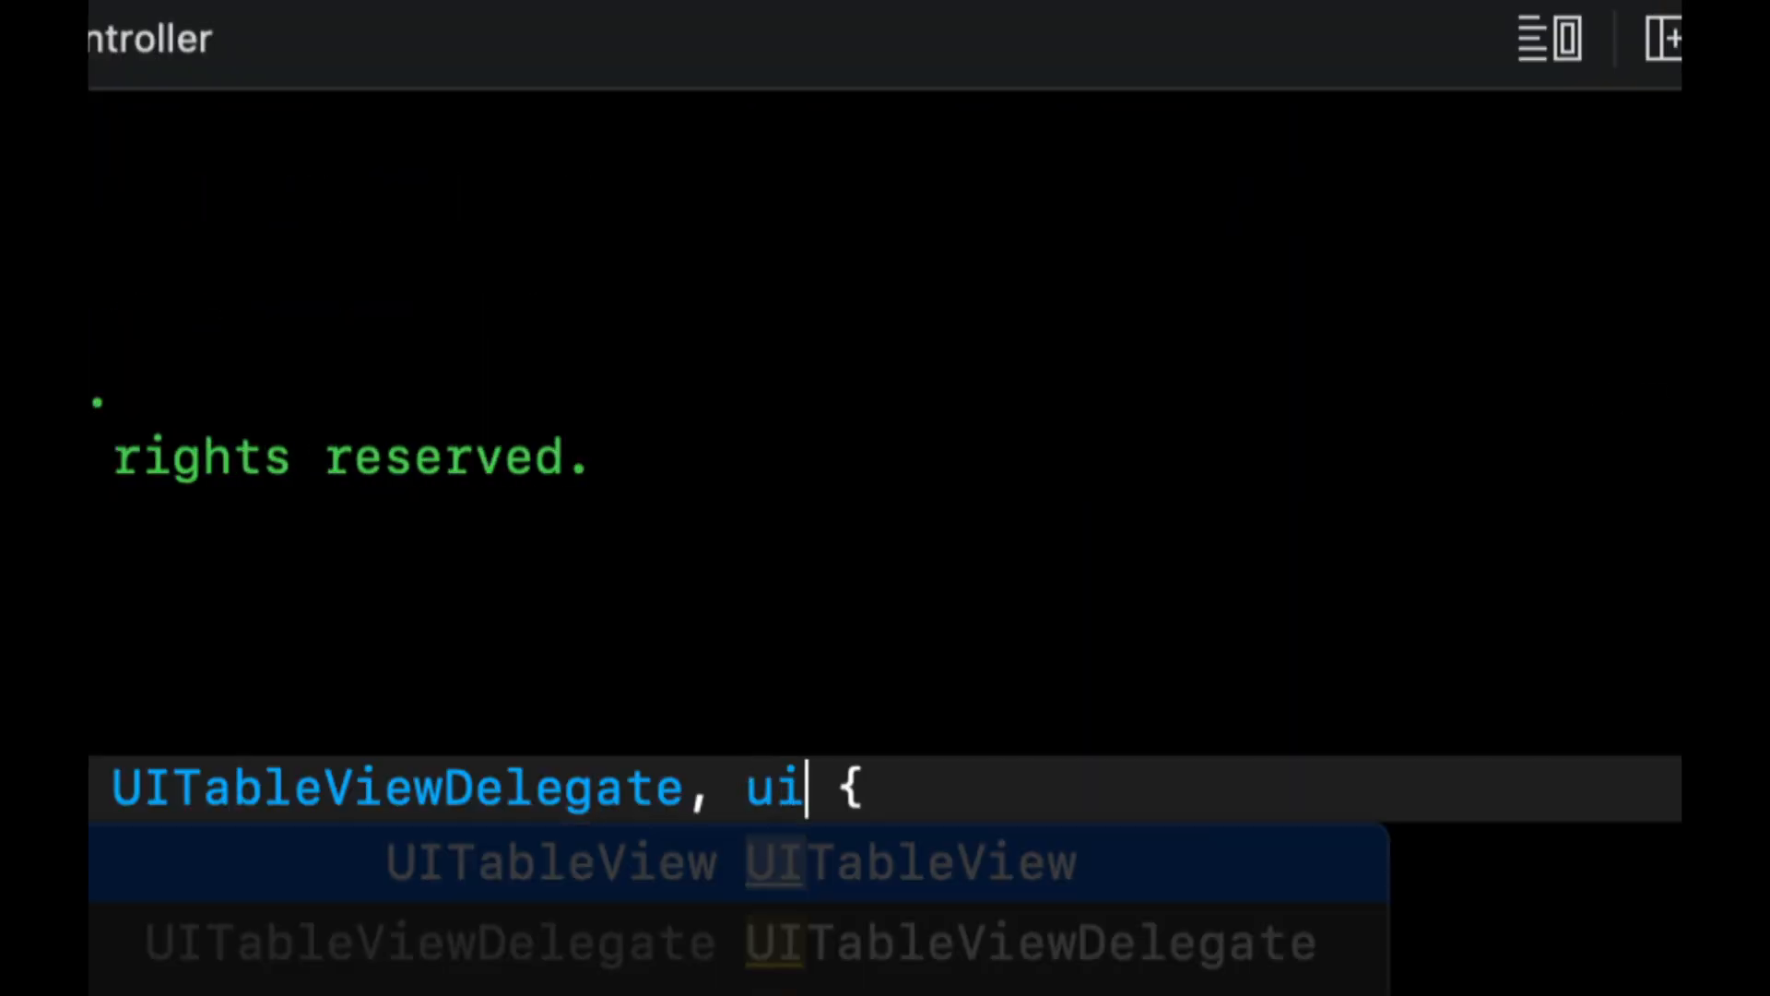
type("tableviewdatas")
key("Return")
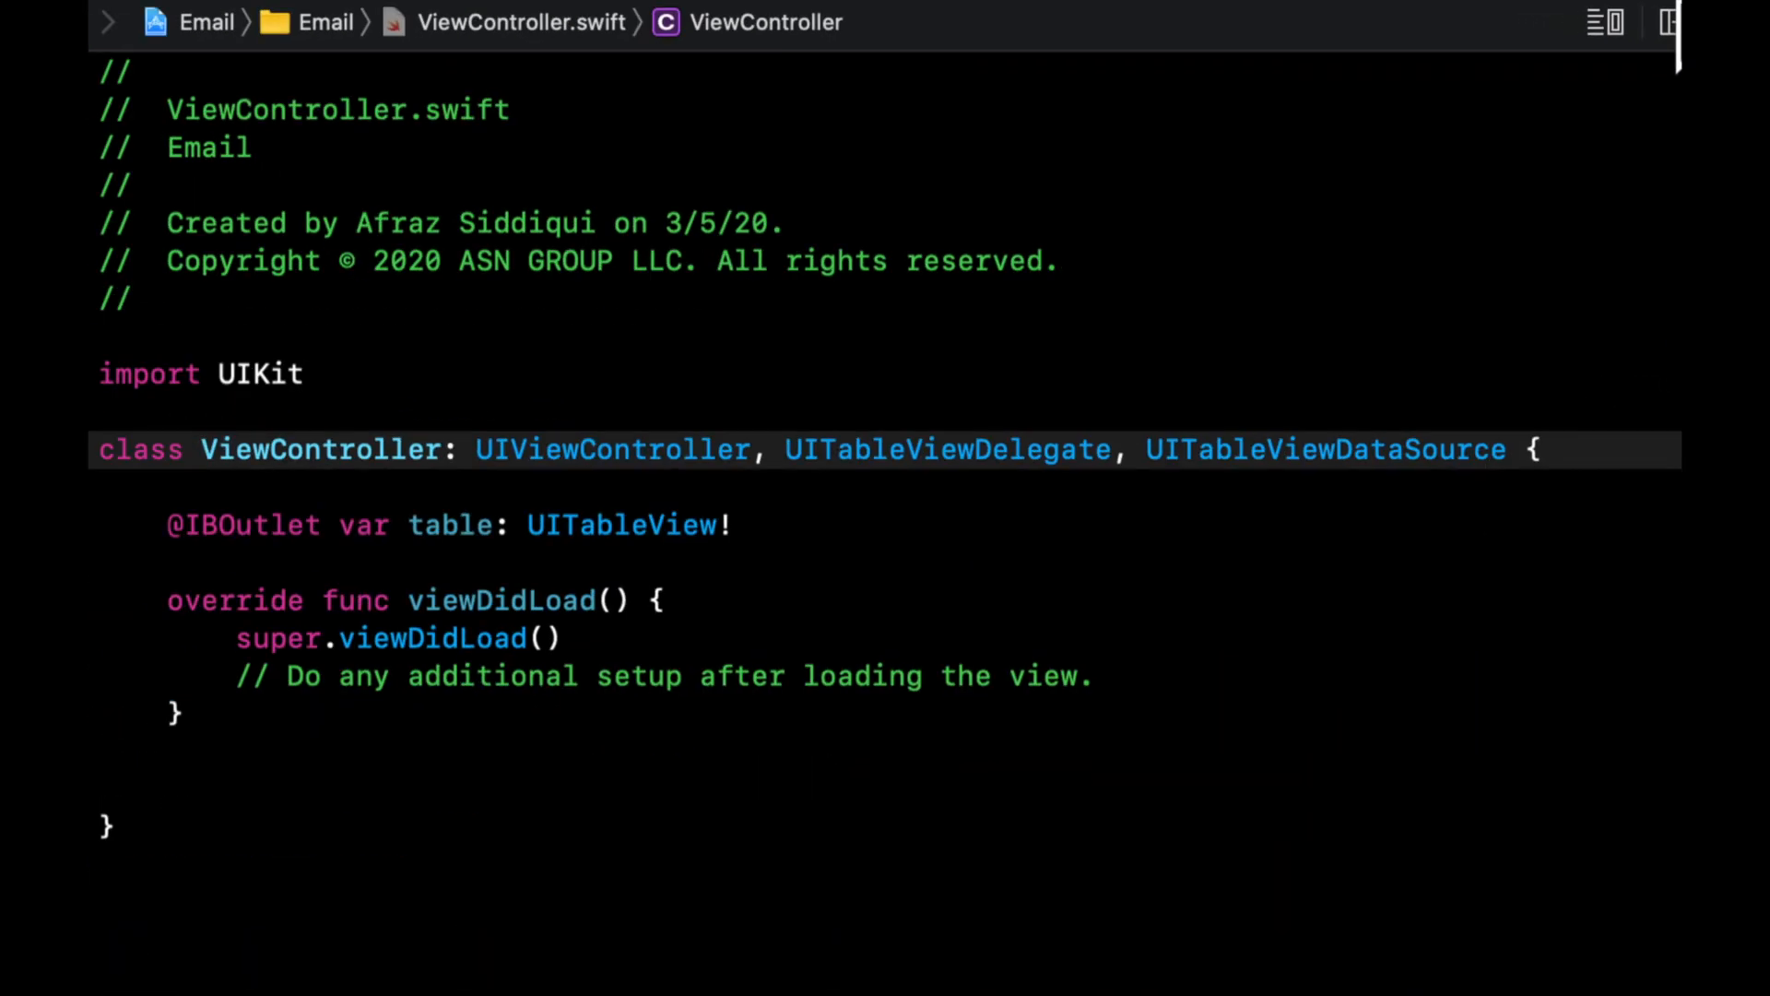
left_click(468, 636)
Replace the viewDidLoad comment with 'table.delegate = self' and 'table.dataSource = self'
key("super+BackSpace")
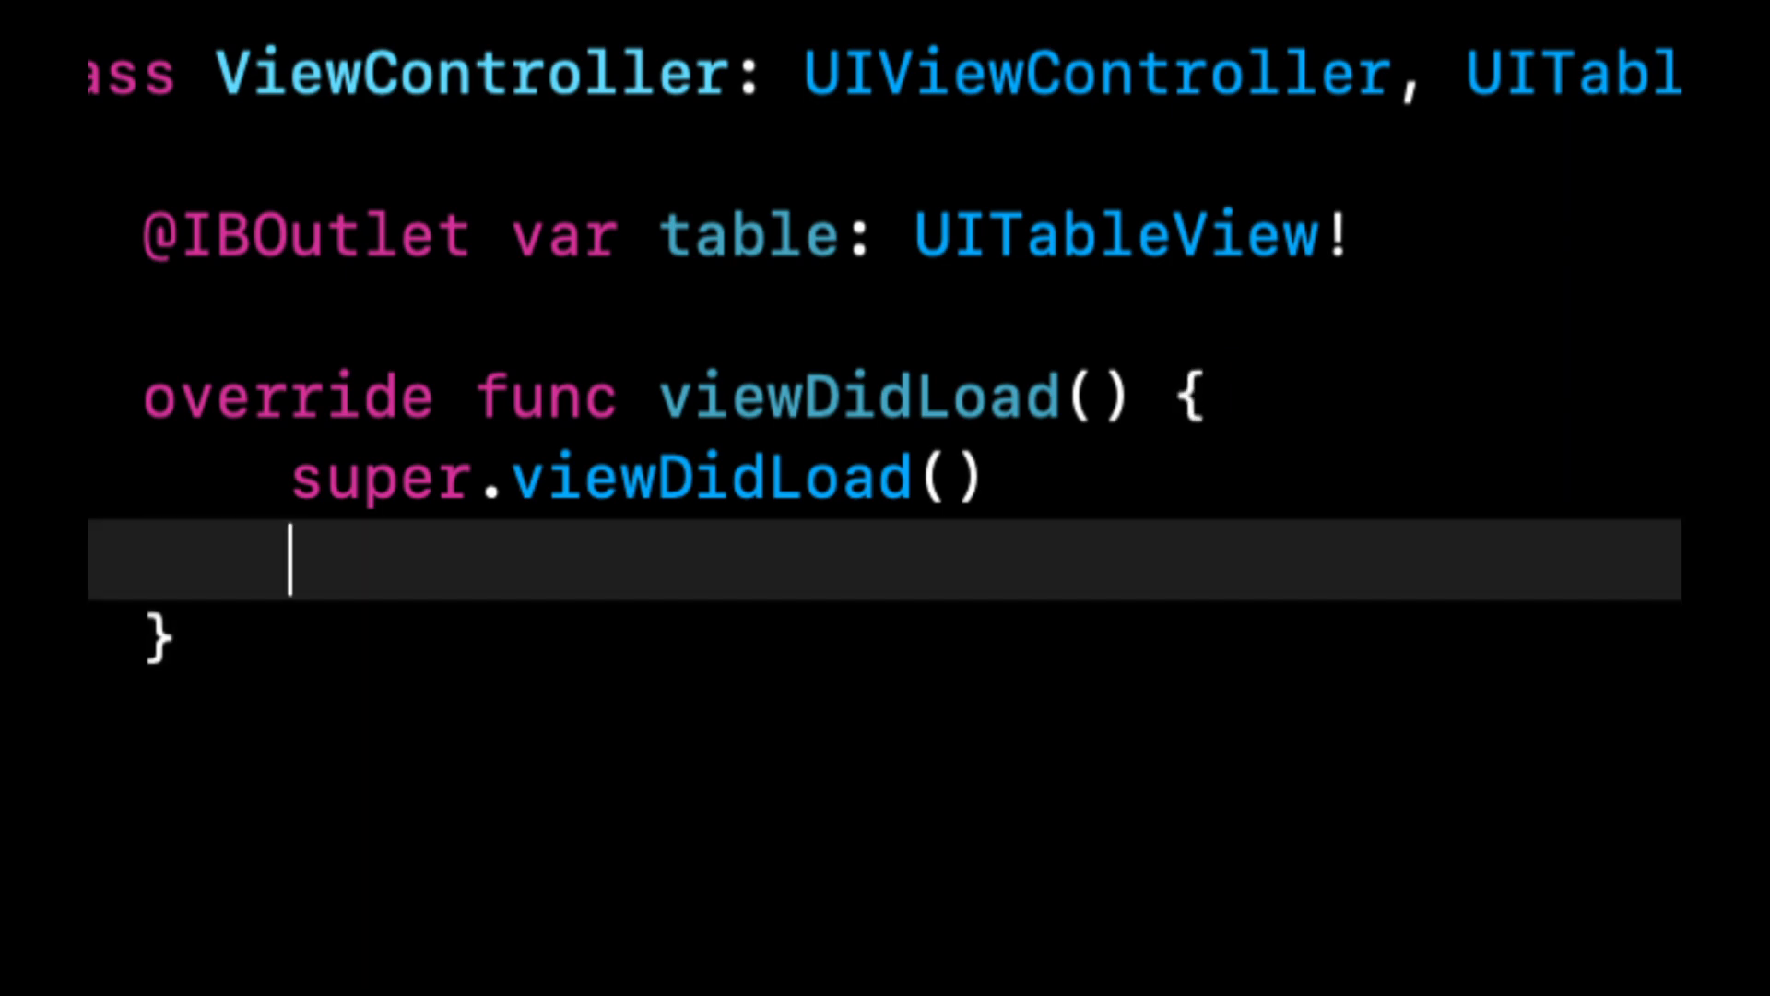
type("table.")
key("Return")
key("BackSpace")
key("super+BackSpace")
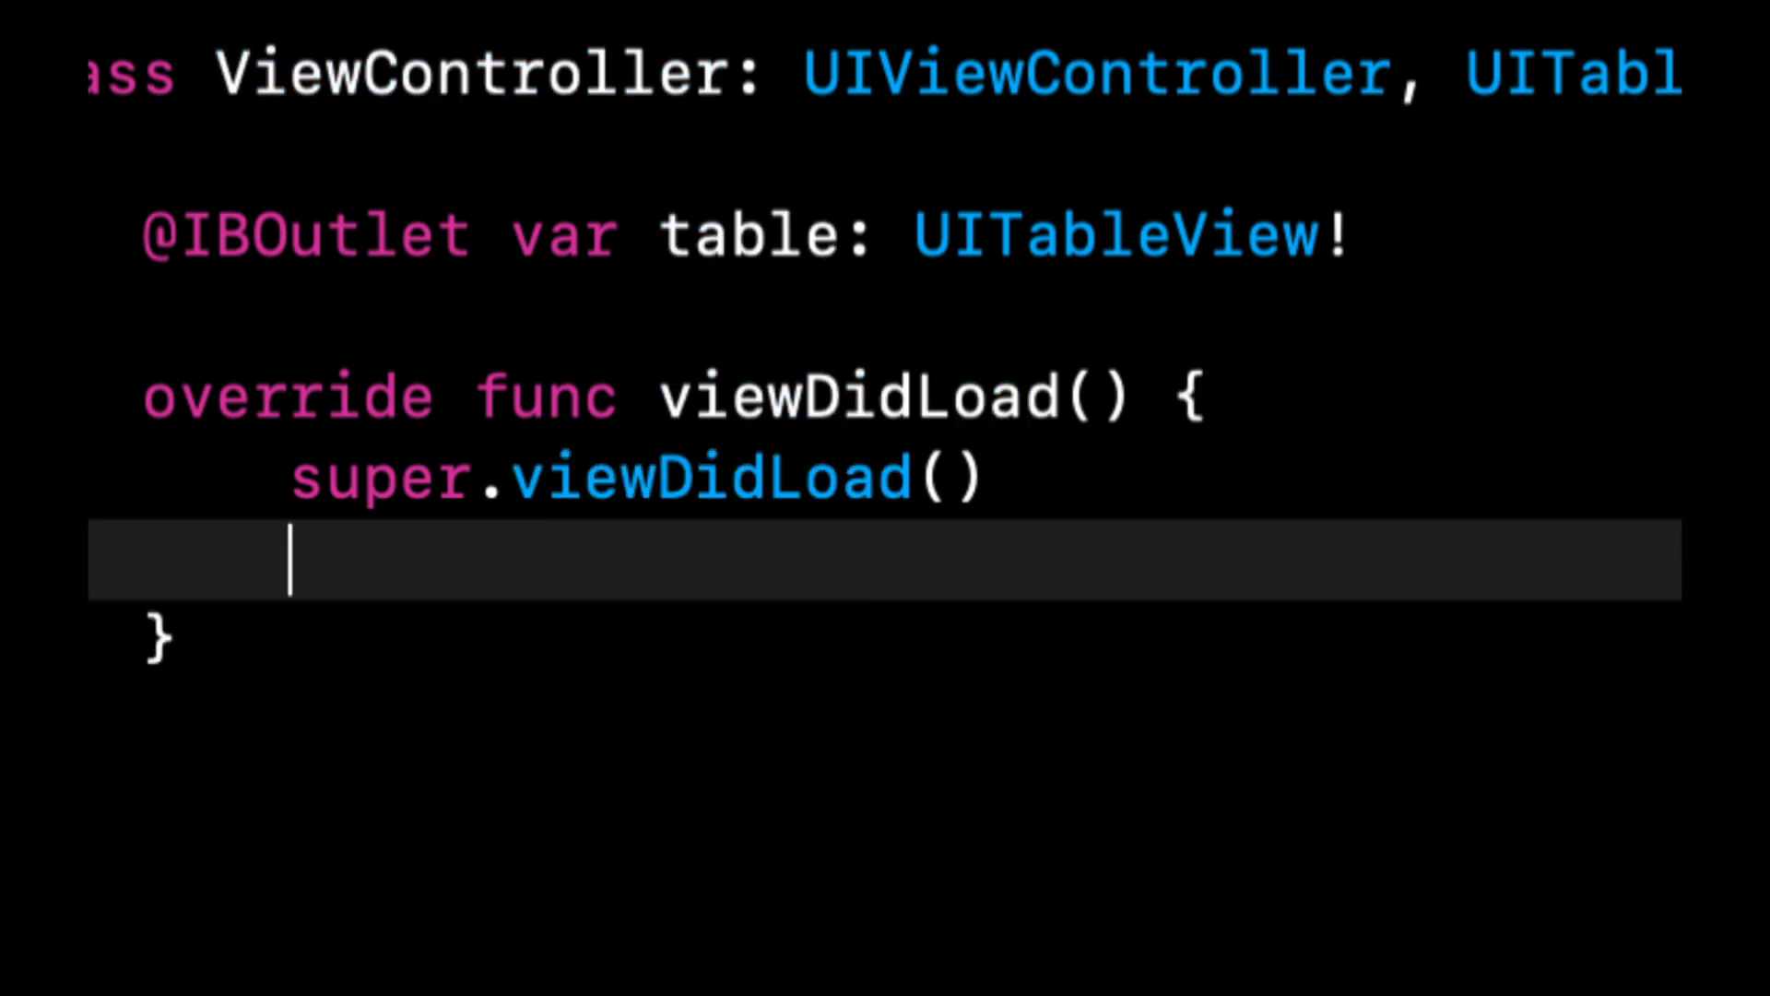
type("table")
key("Escape")
type(".de")
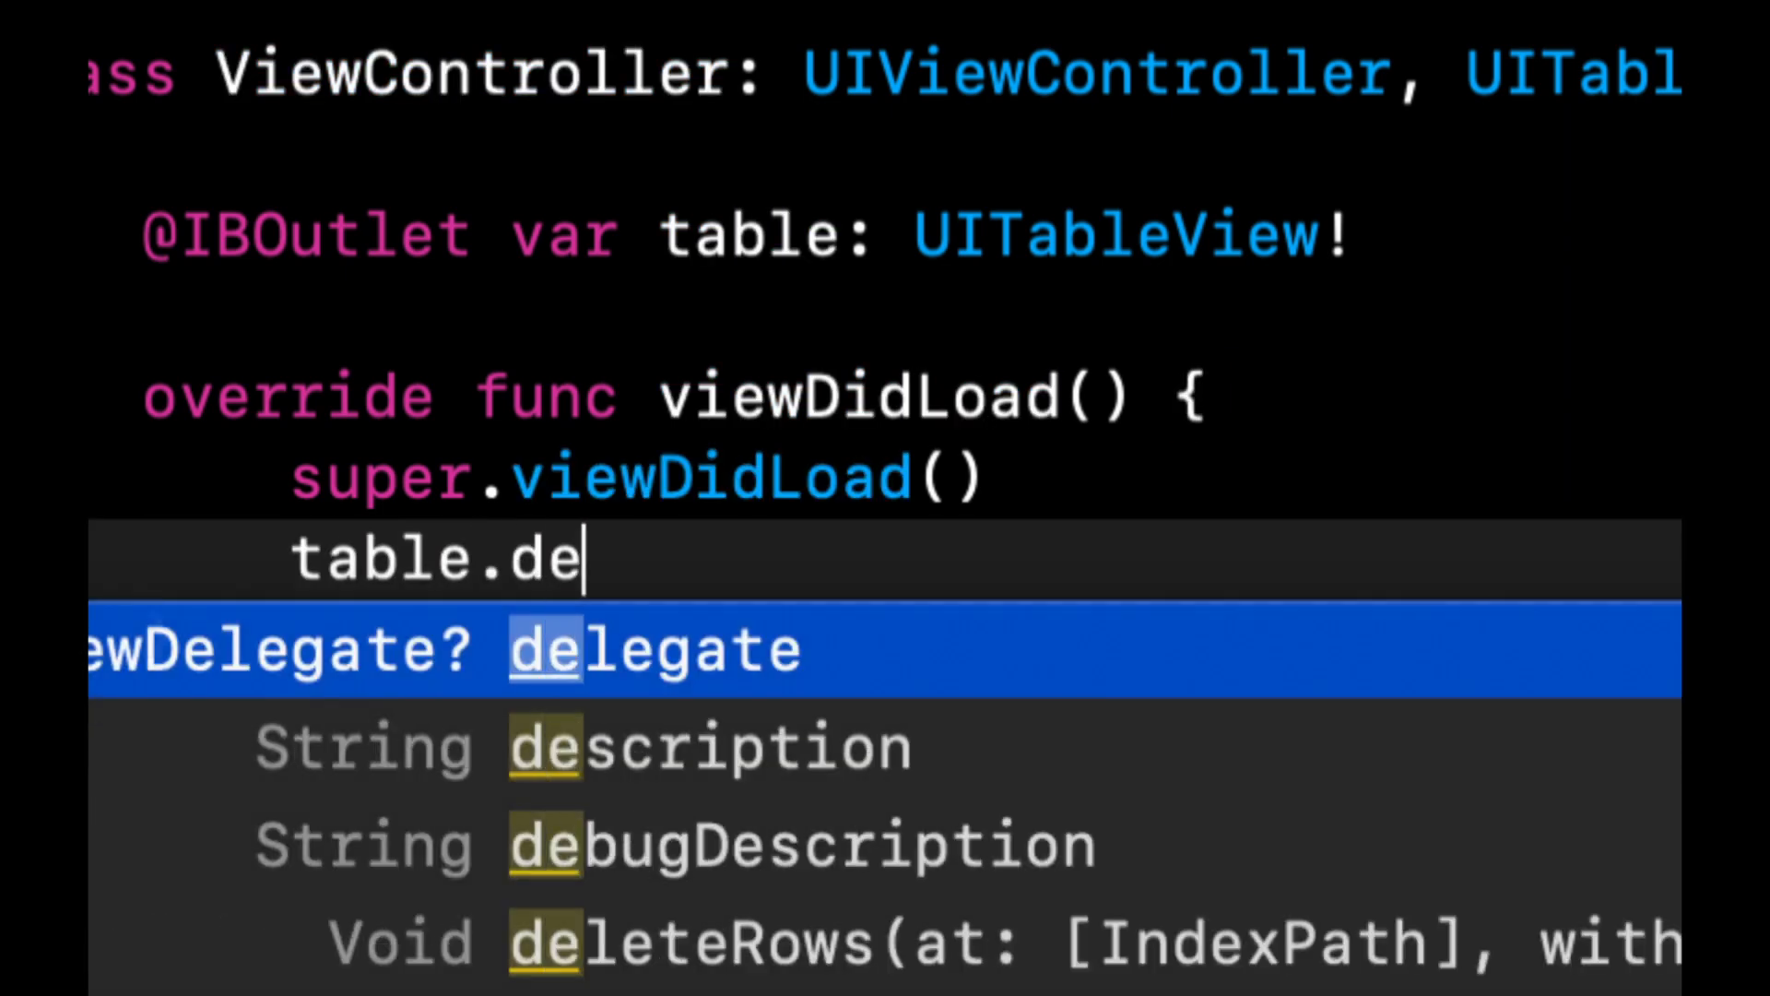
key("Return")
type("= s")
key("Return")
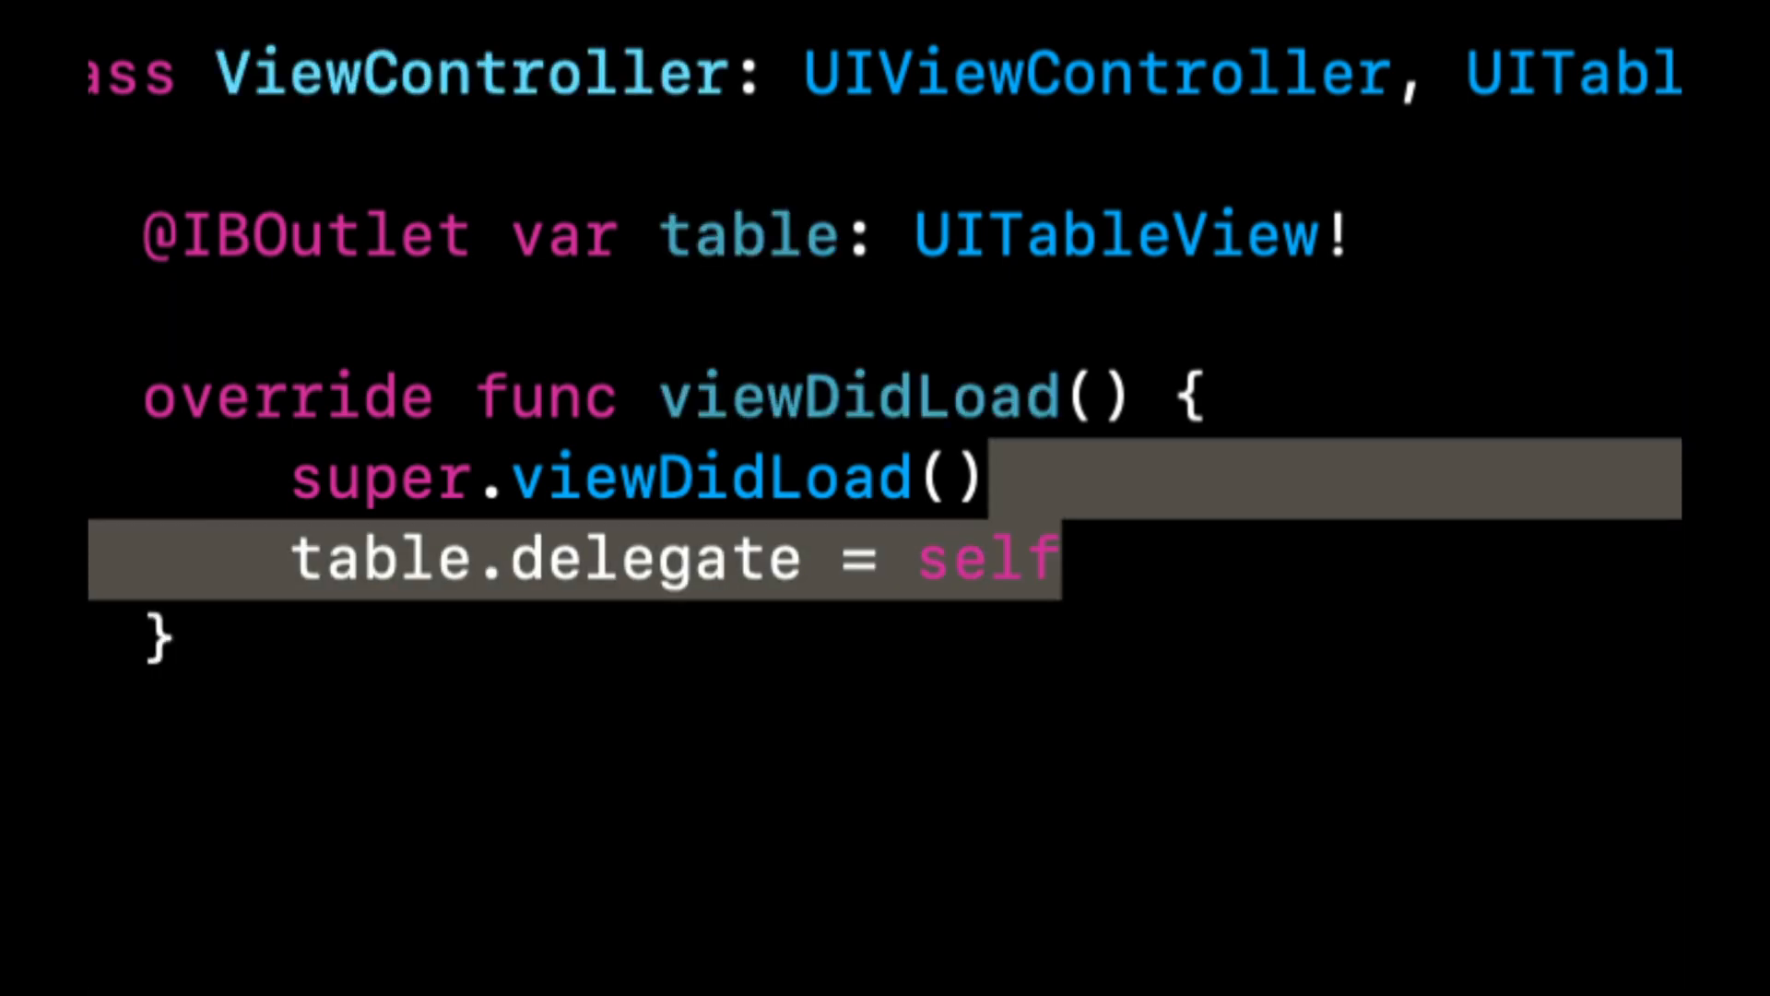
key("super+d")
double_click(693, 639)
type("data")
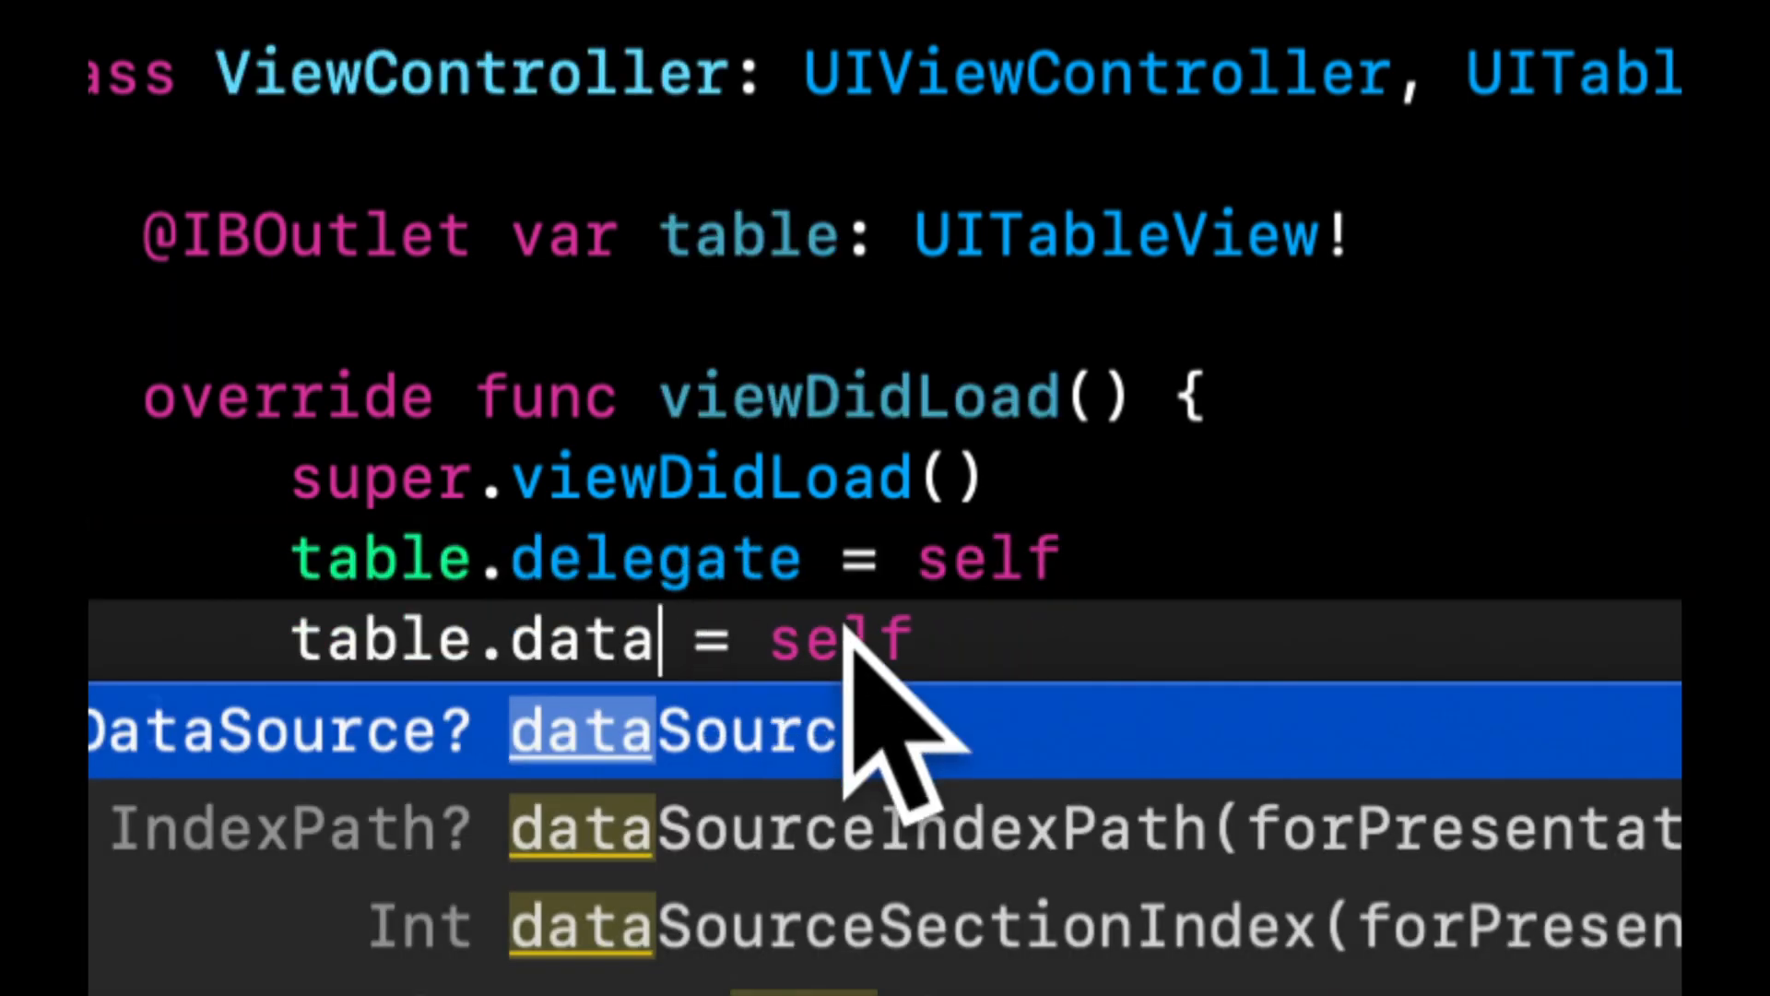
key("Return")
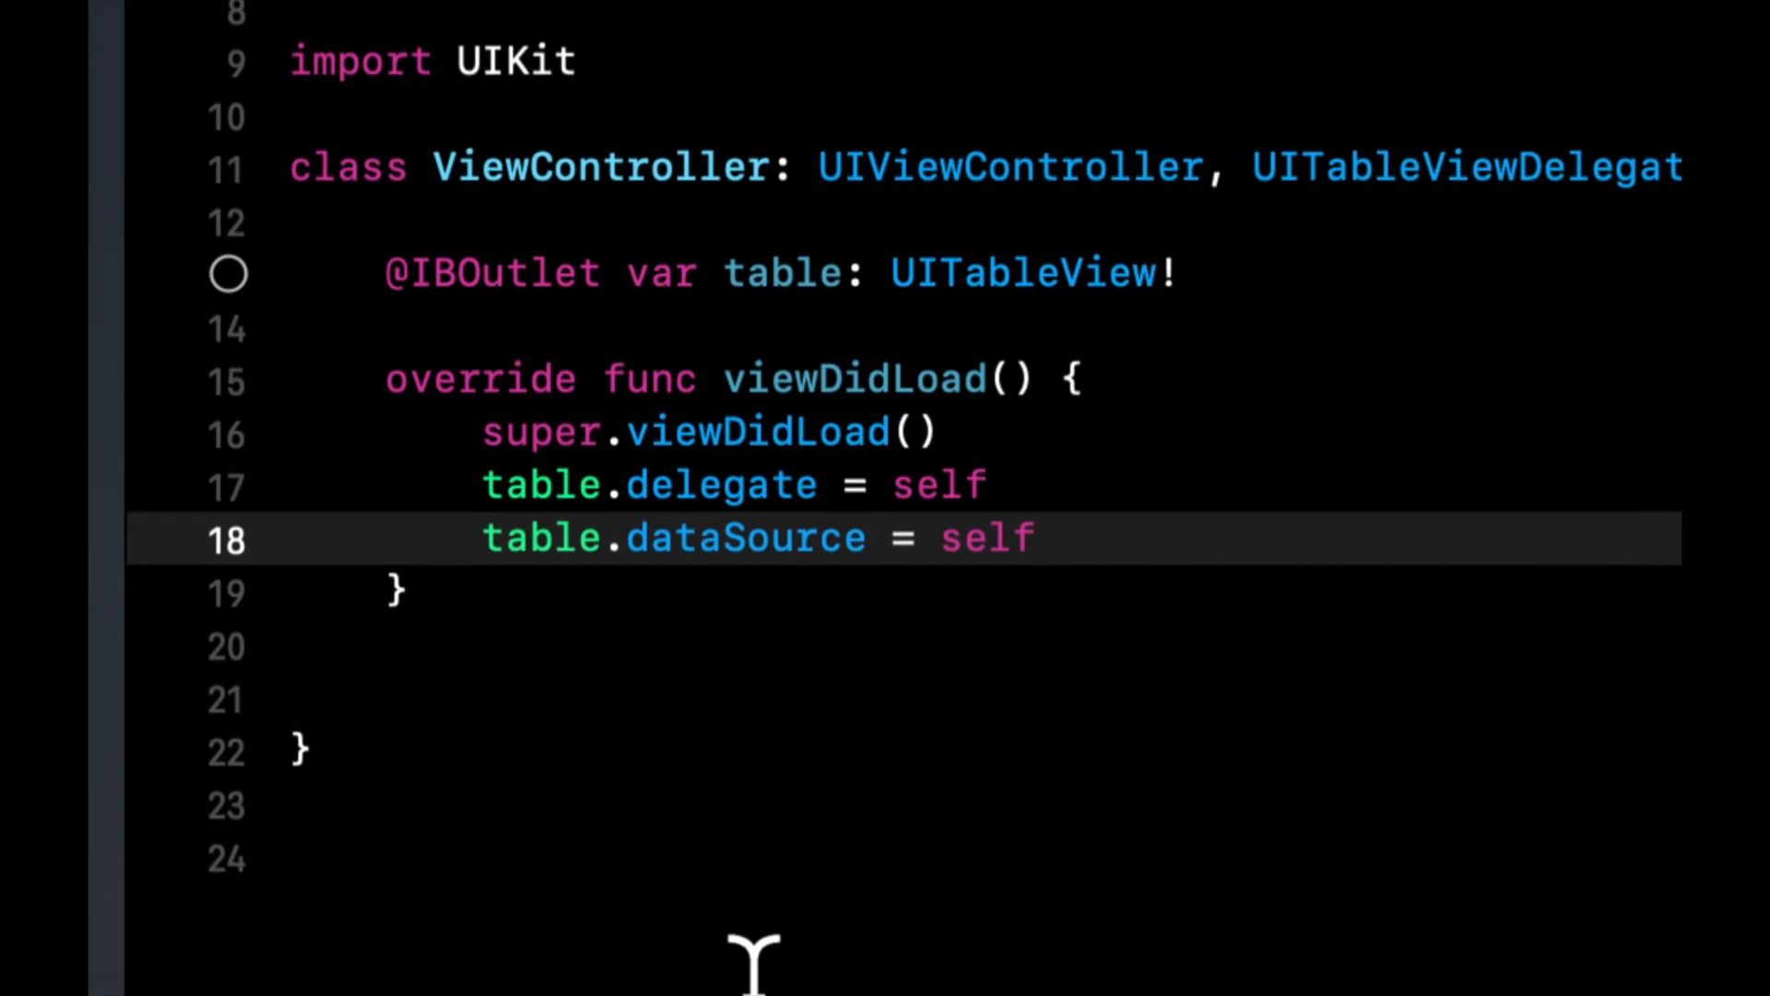
scroll(793, 908, "down", 4)
Add a numberOfRowsInSection function returning 0 below viewDidLoad, discarding a misspelled follow-up line
key("Down")
key("Down")
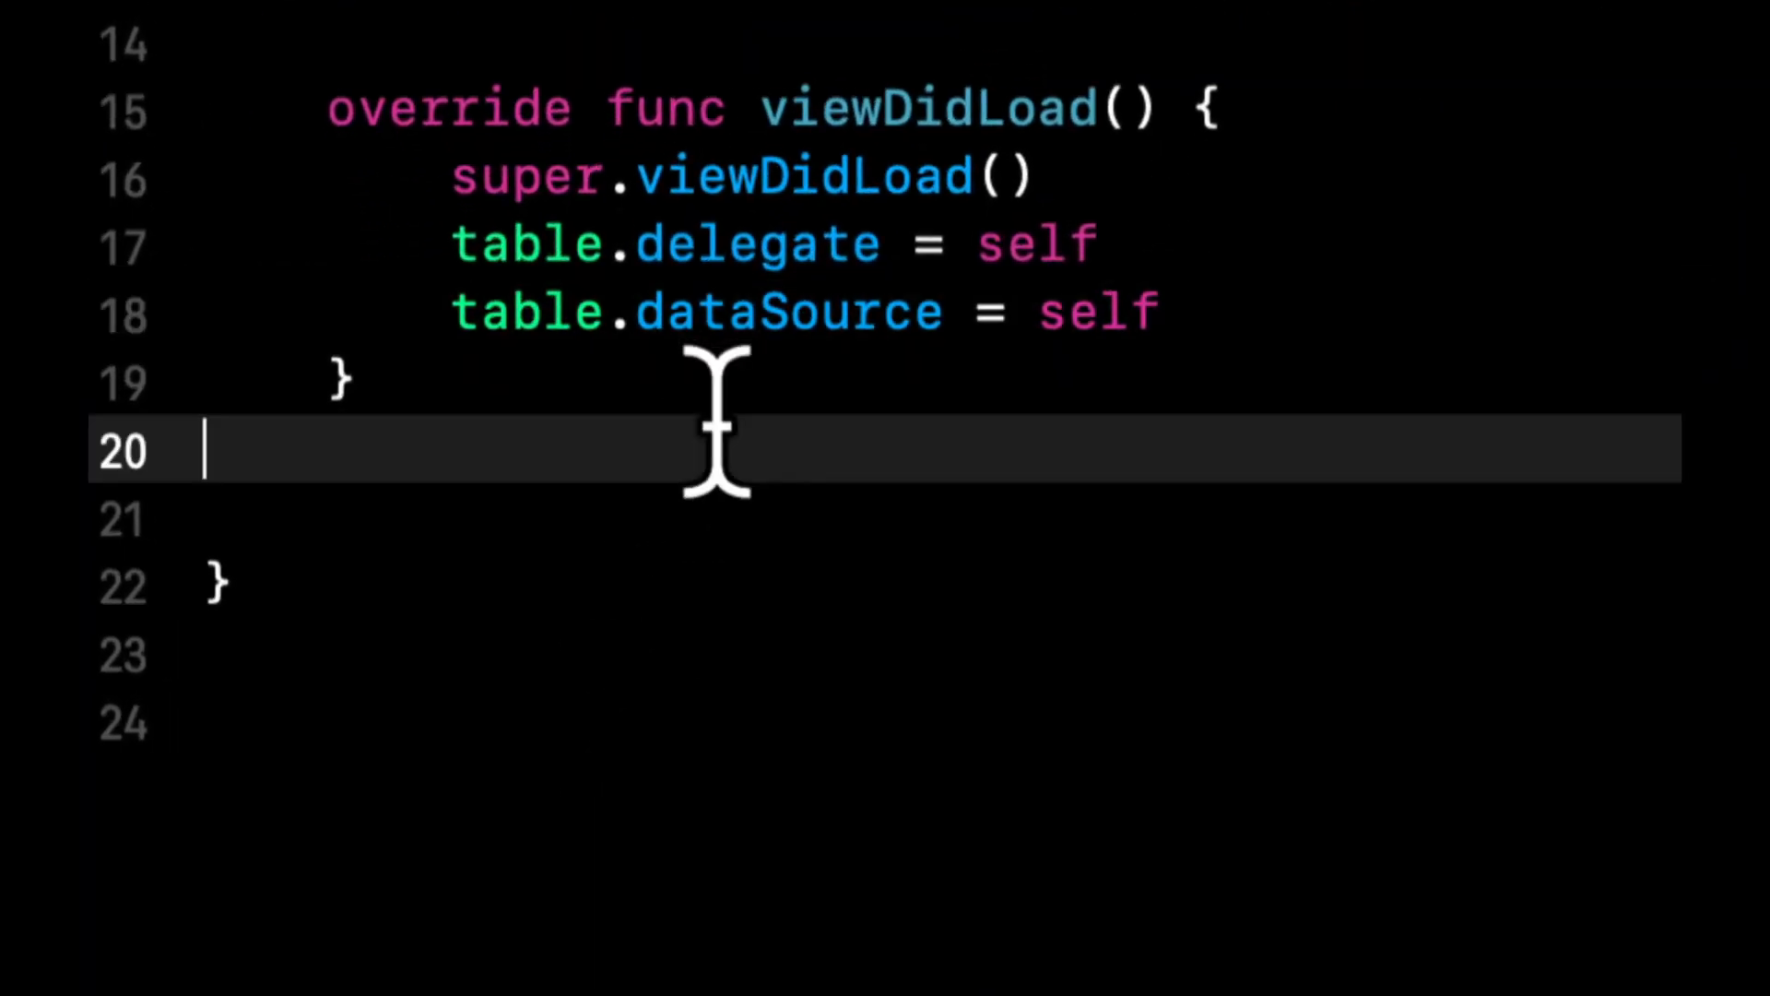
key("Up")
key("Down")
key("Return")
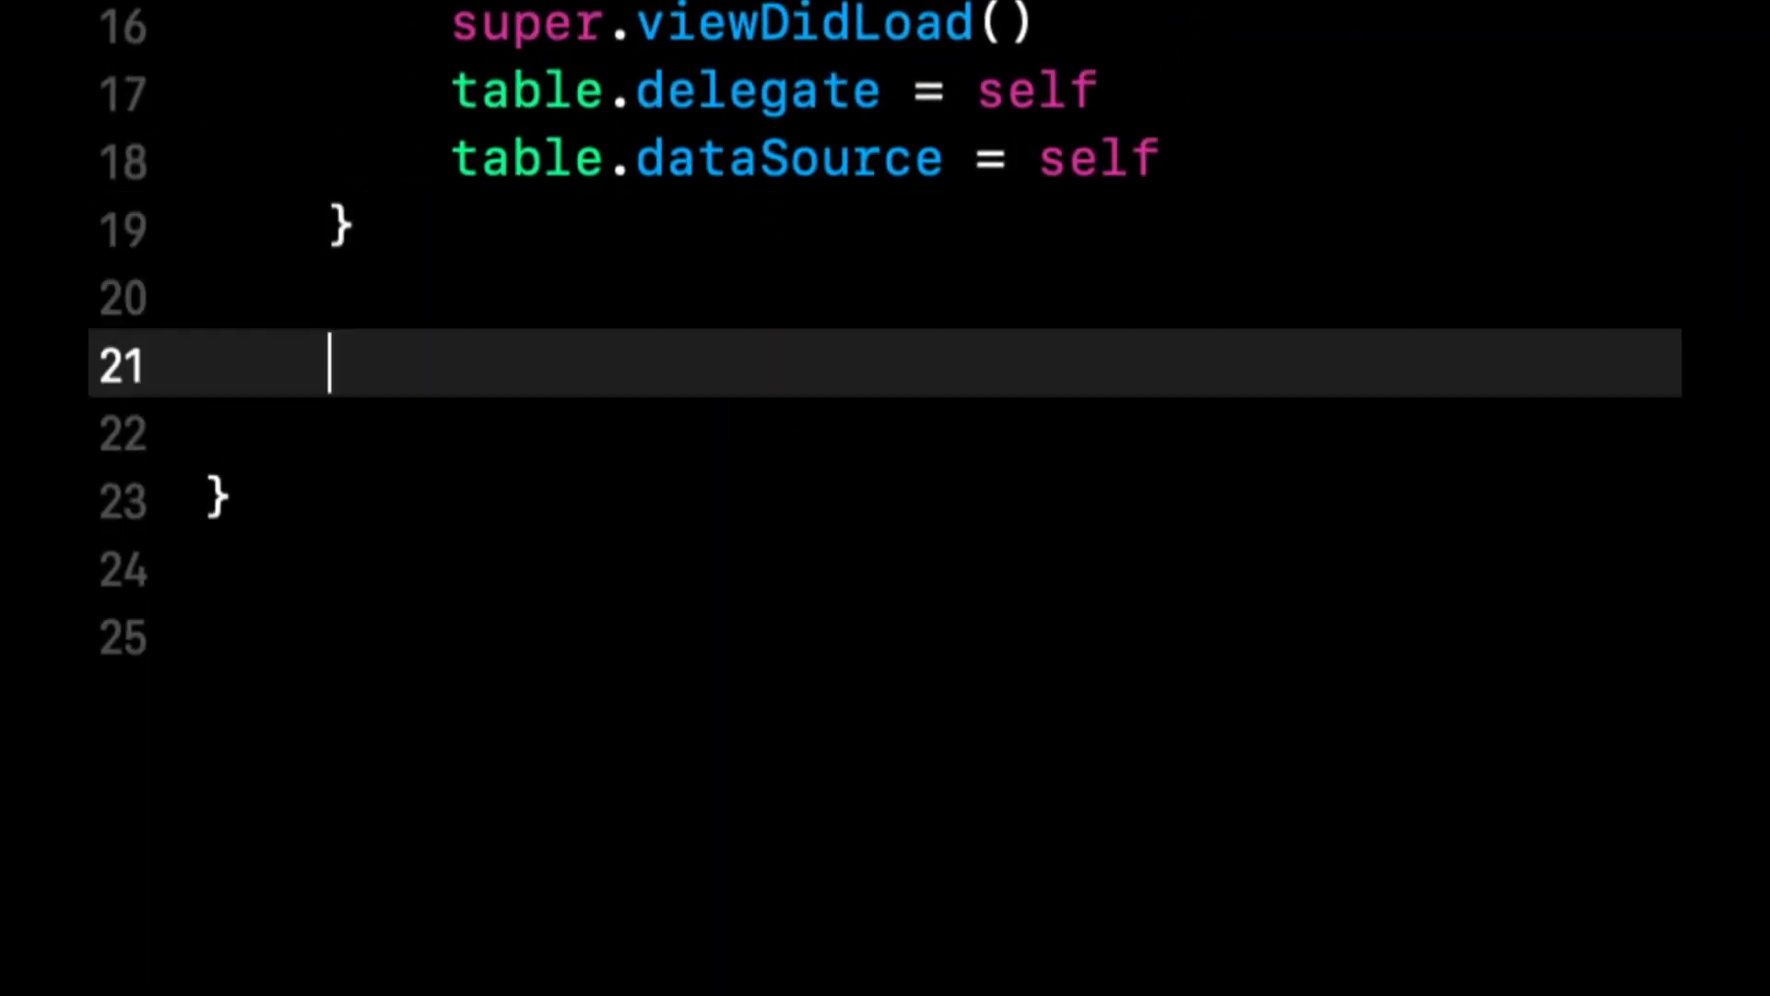
type("numberof")
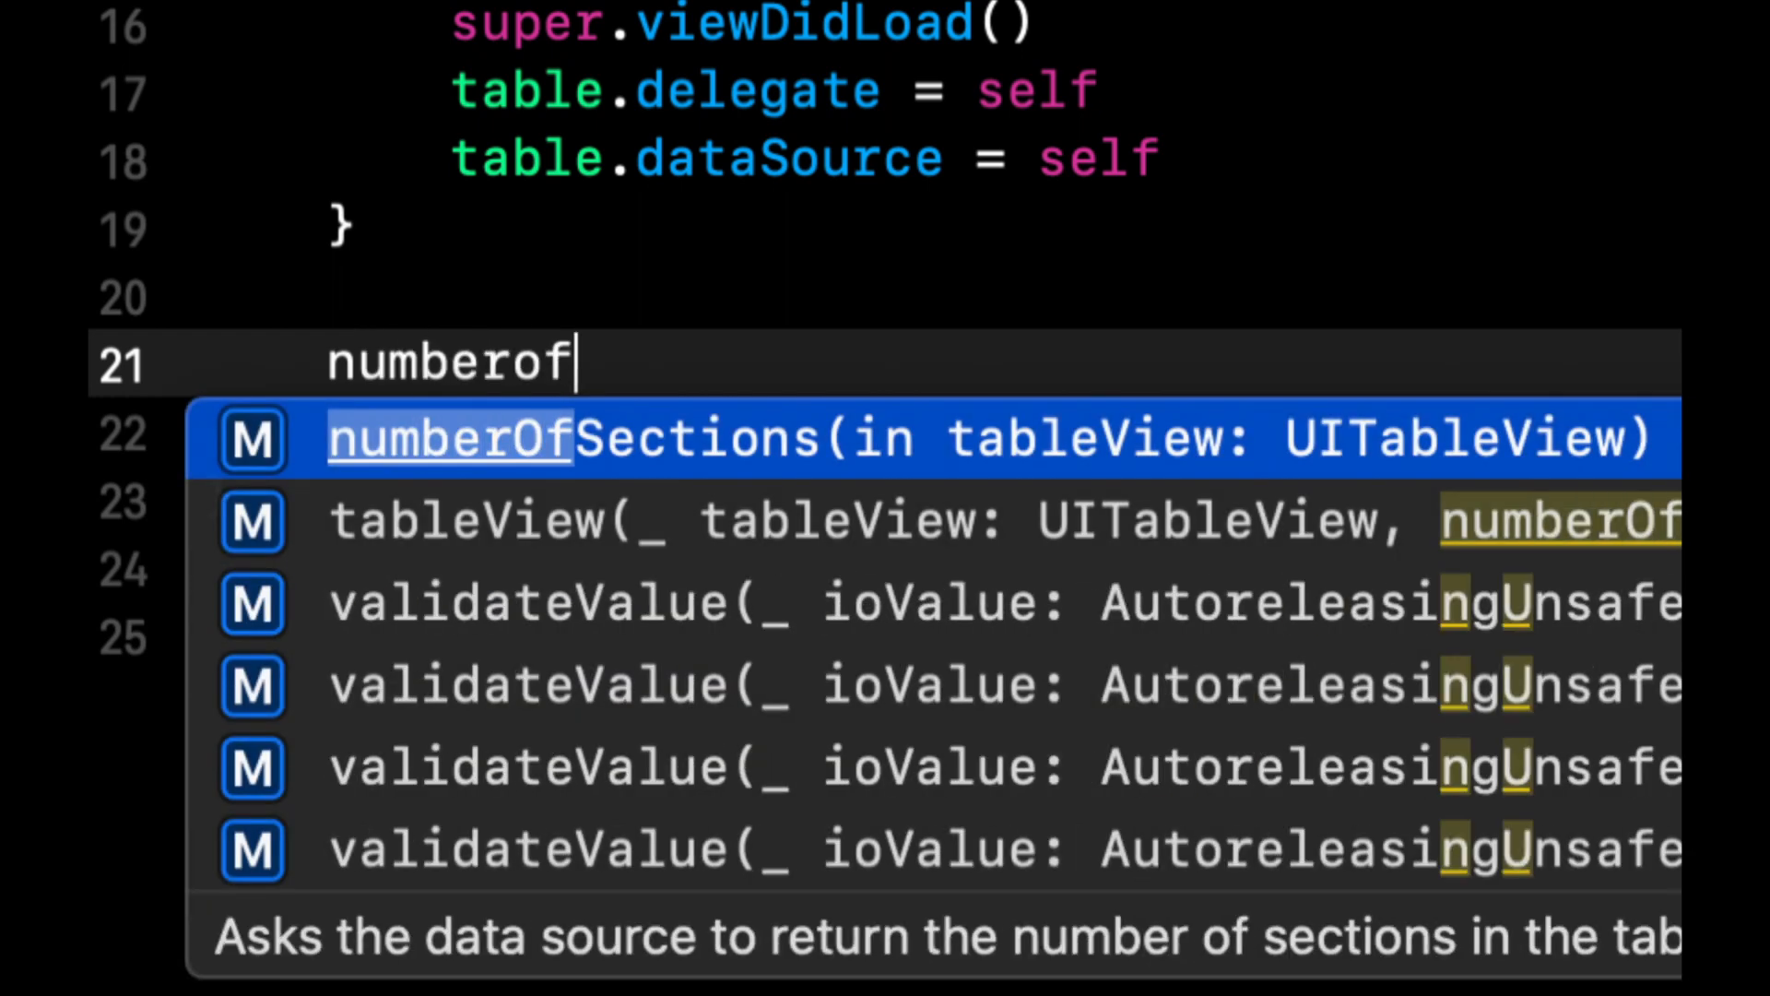
key("Down")
key("Return")
type("return")
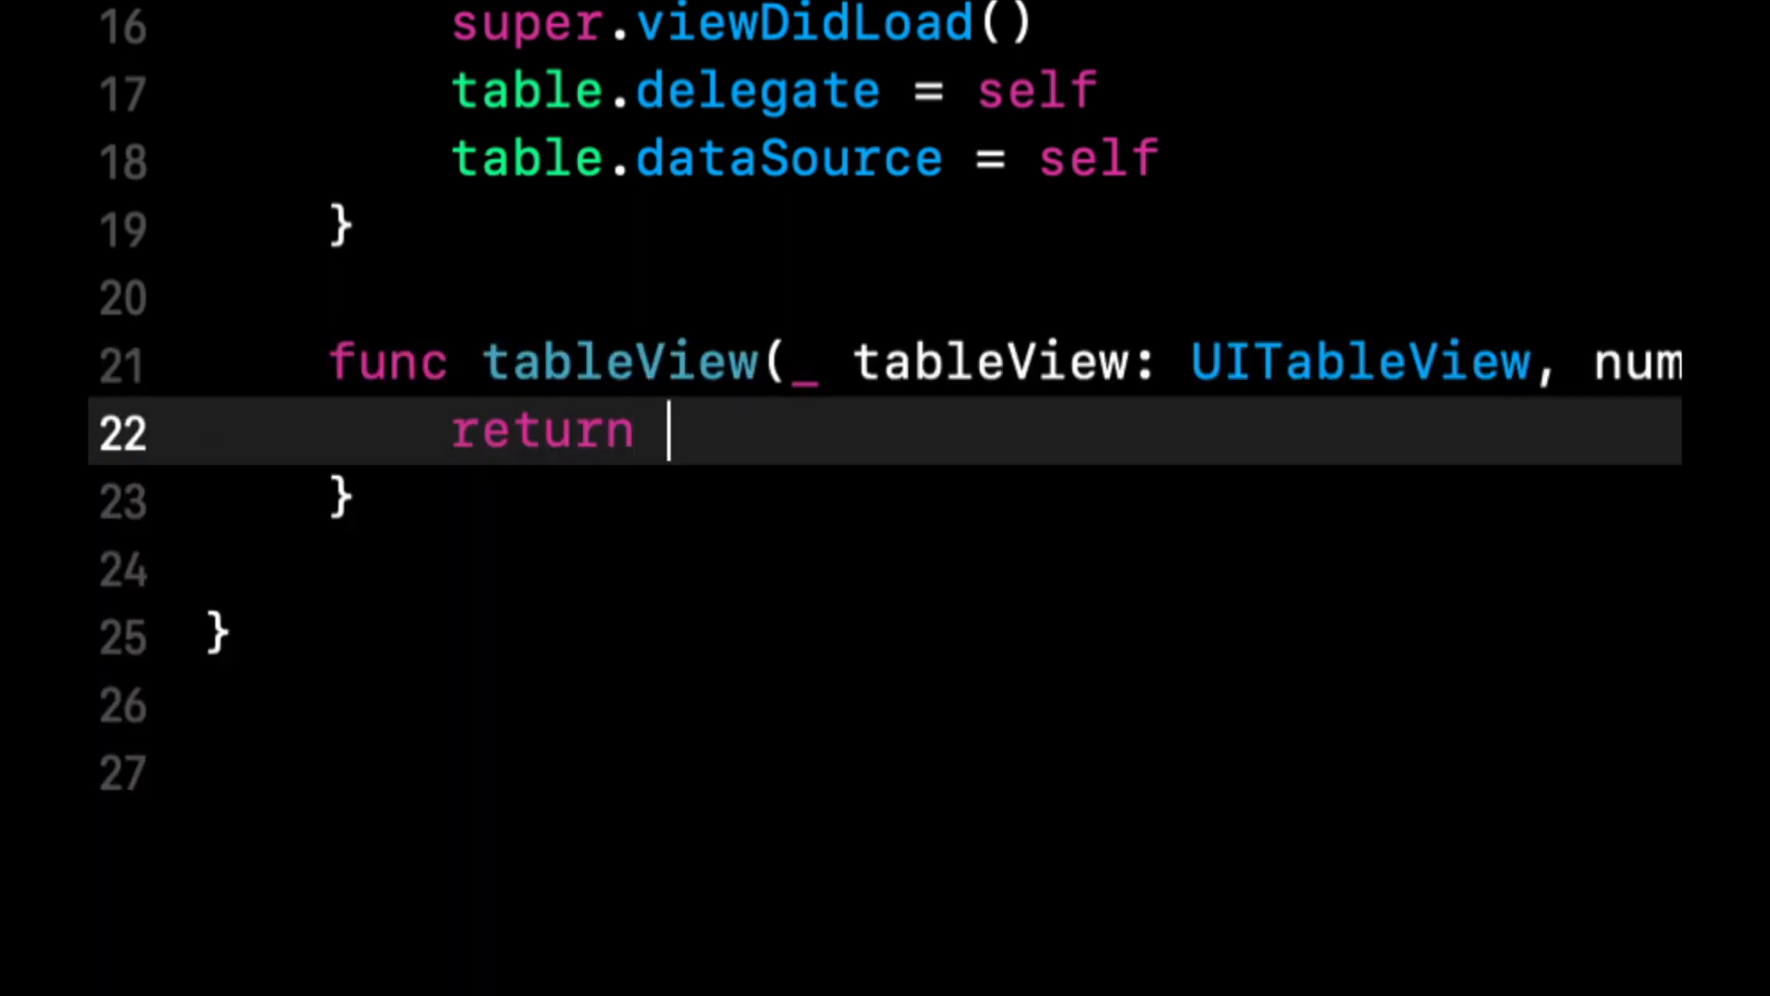
key("Down")
key("Down")
key("Return")
type("cellforor")
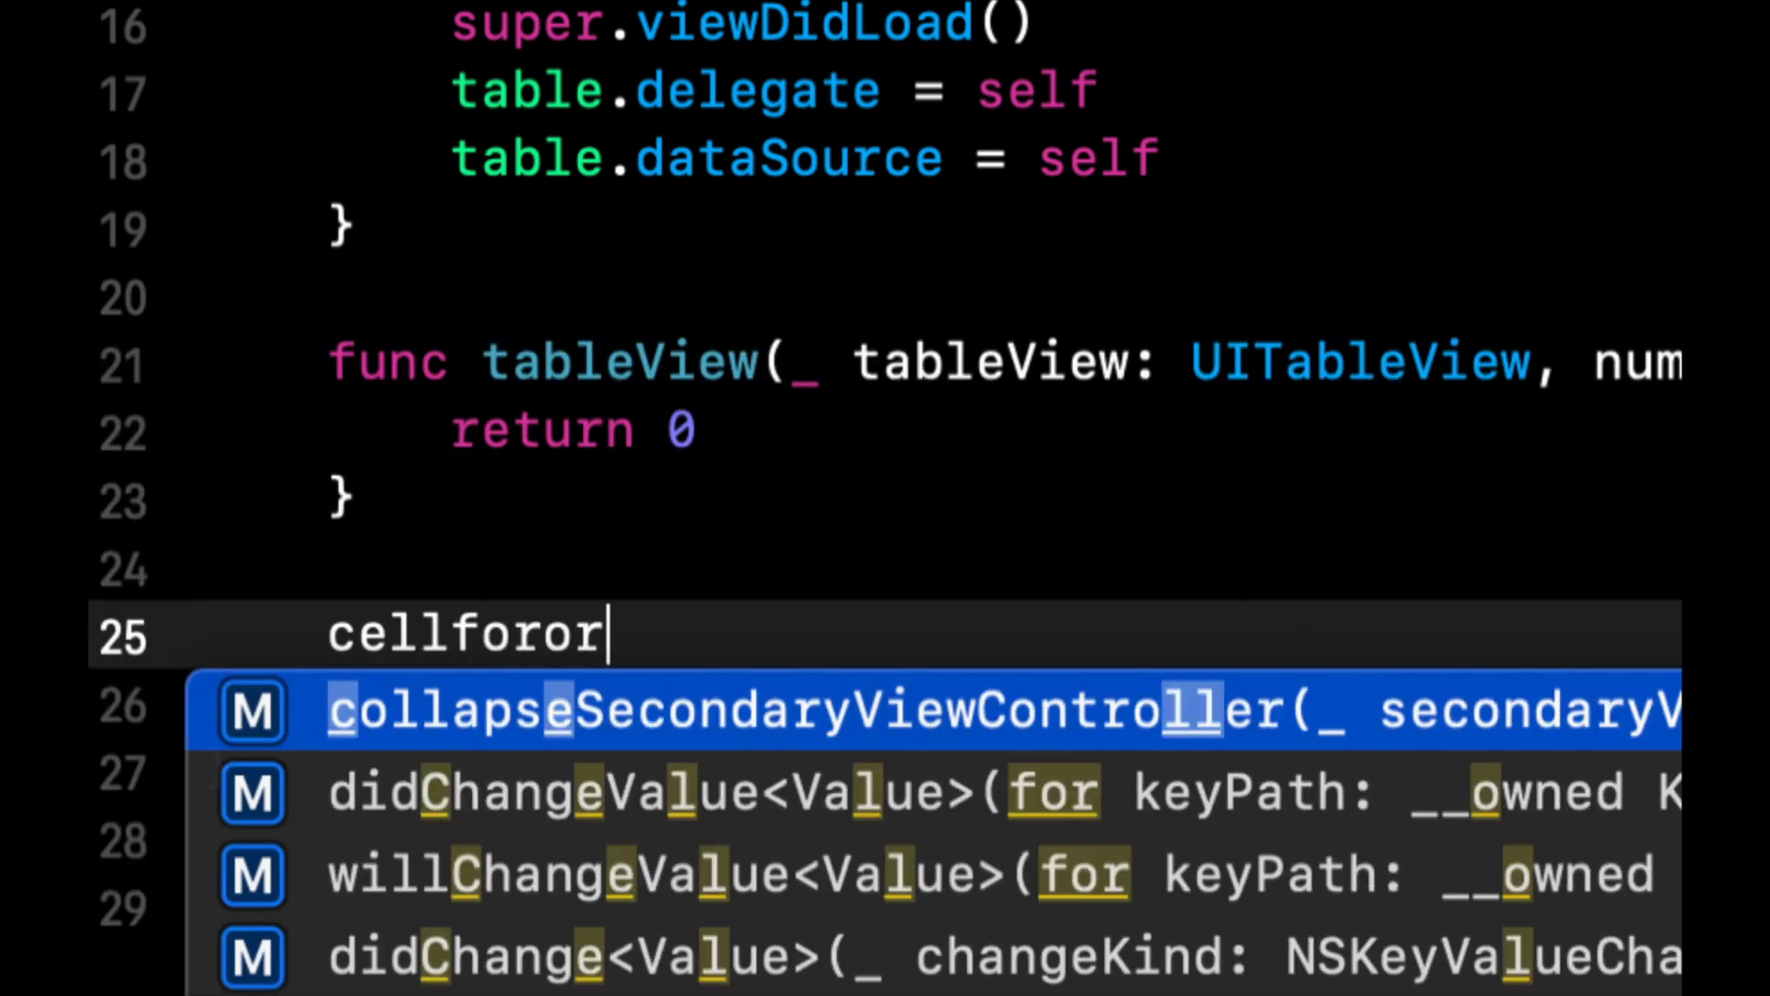
type("ow")
key("Return")
key("super+z")
key("super+shift+Left")
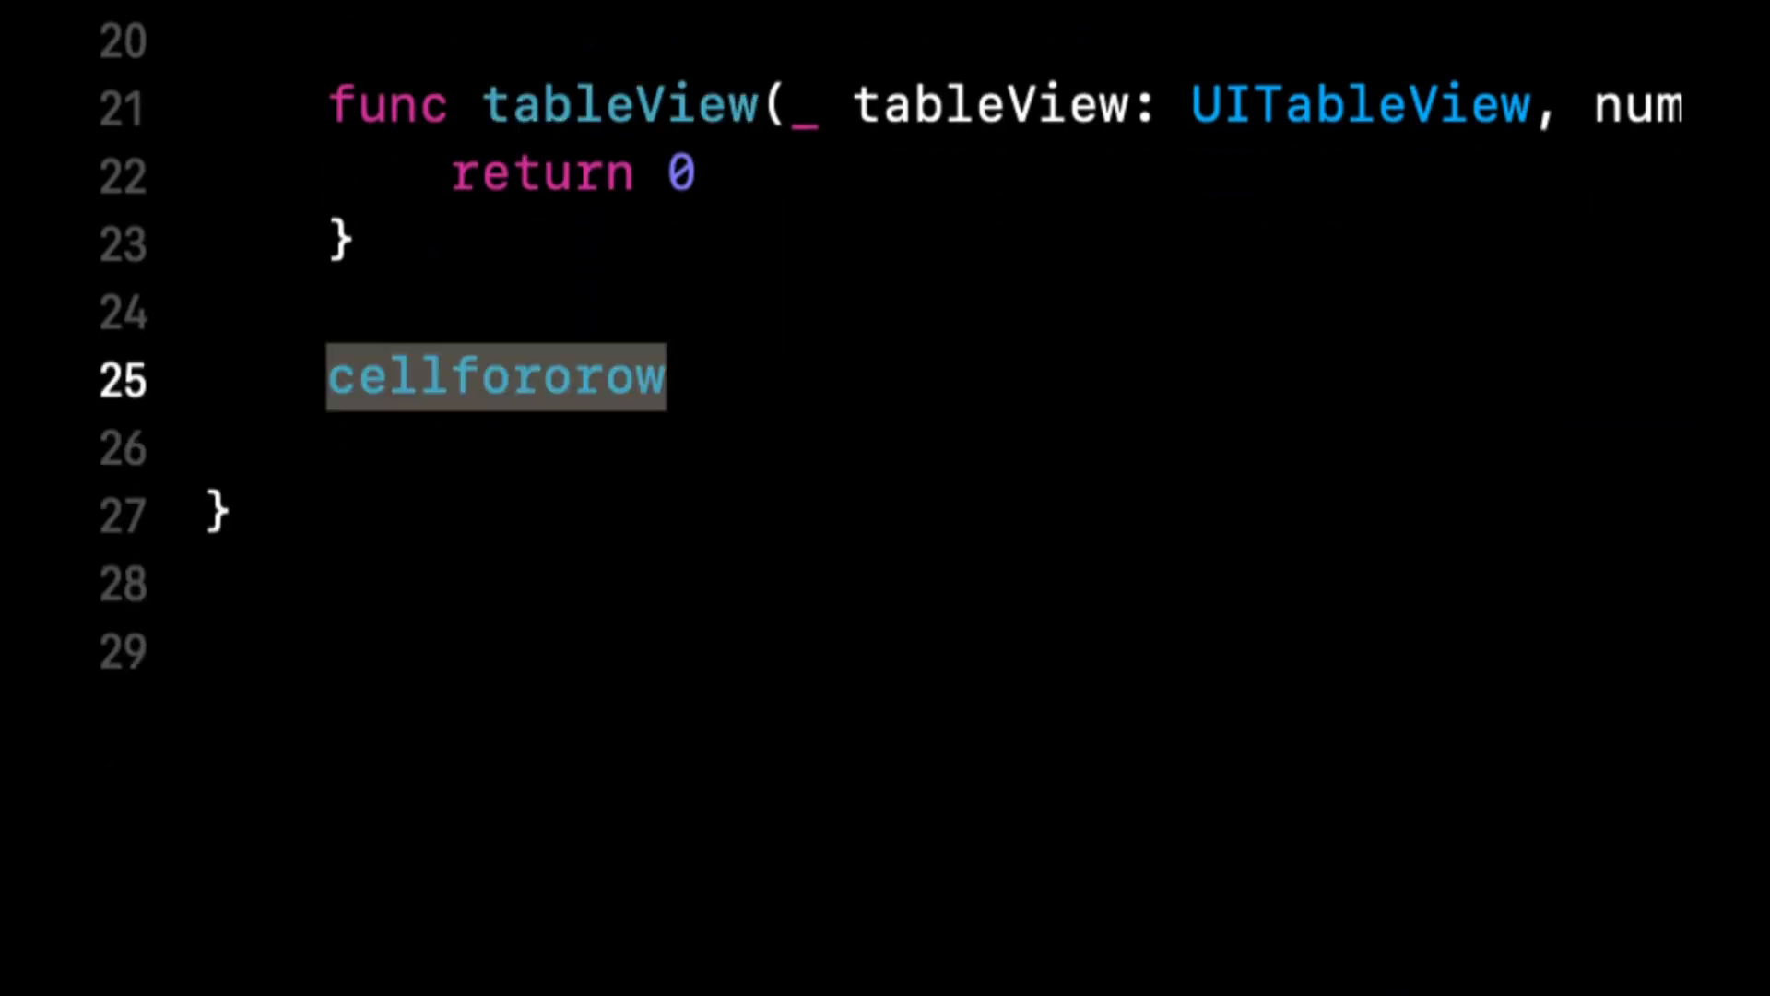
type("tableviewcellfo")
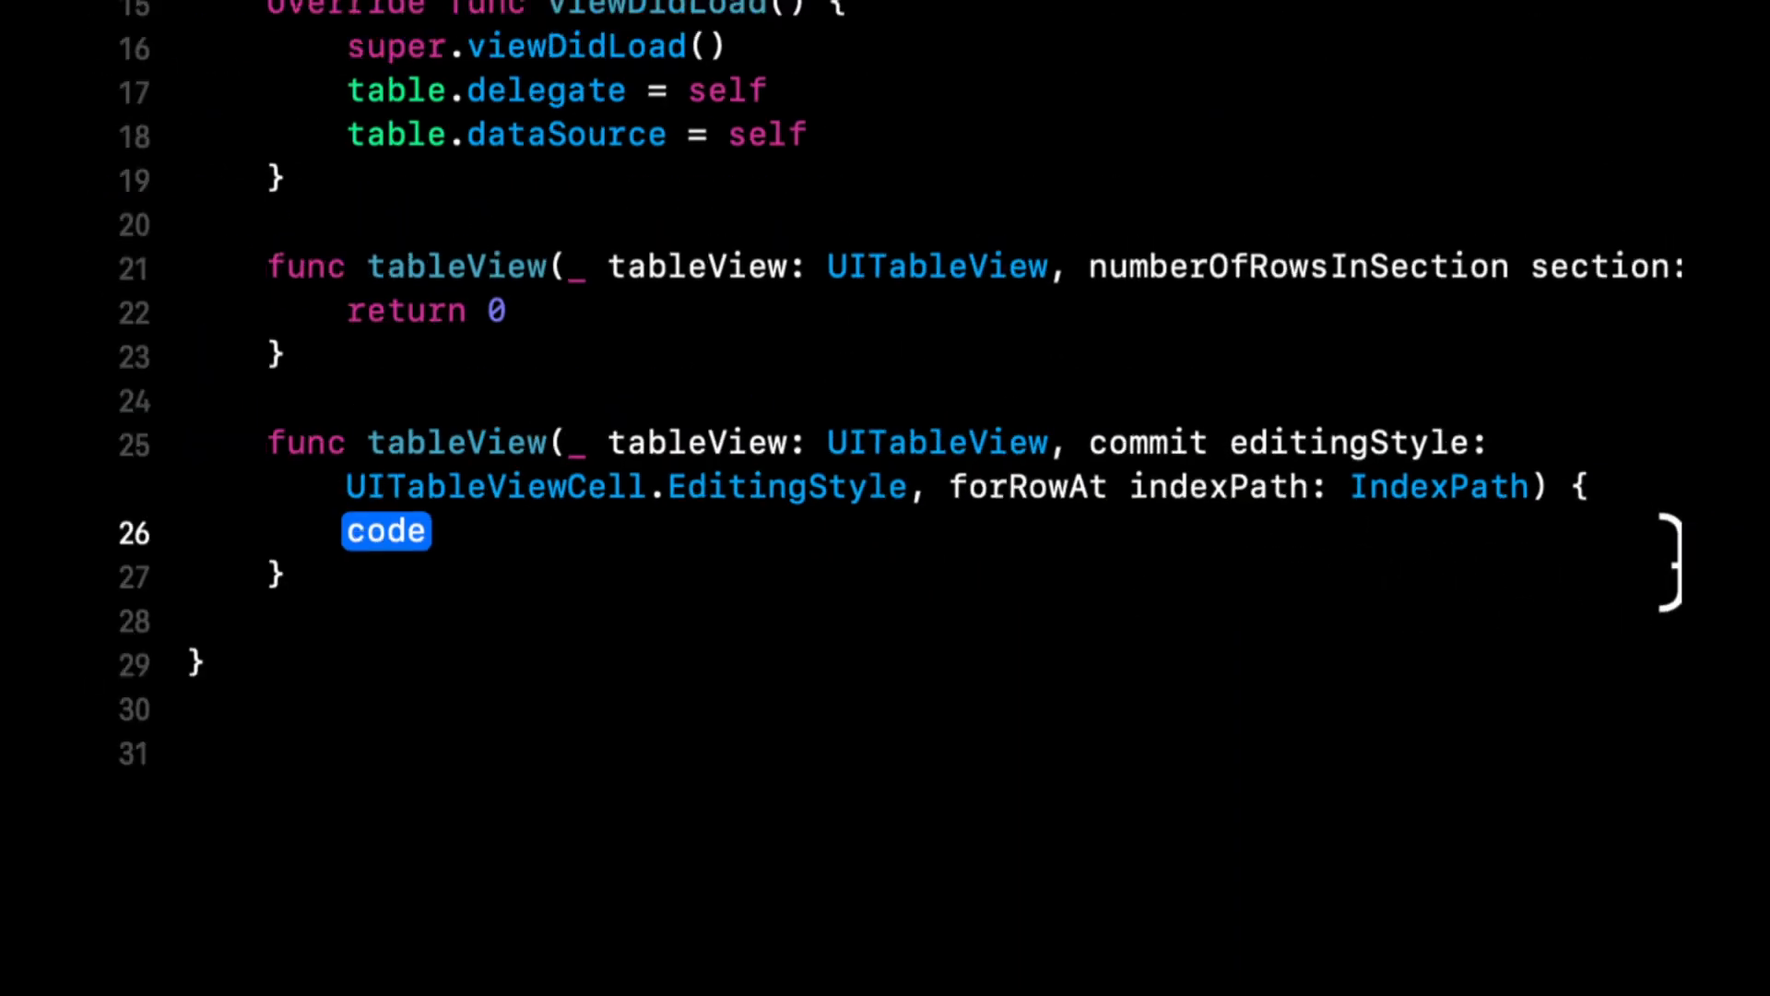
Add cellForRowAt that dequeues a reusable cell (identifier typed 'cekl') for indexPath and returns it
key("super+z")
type("tableview")
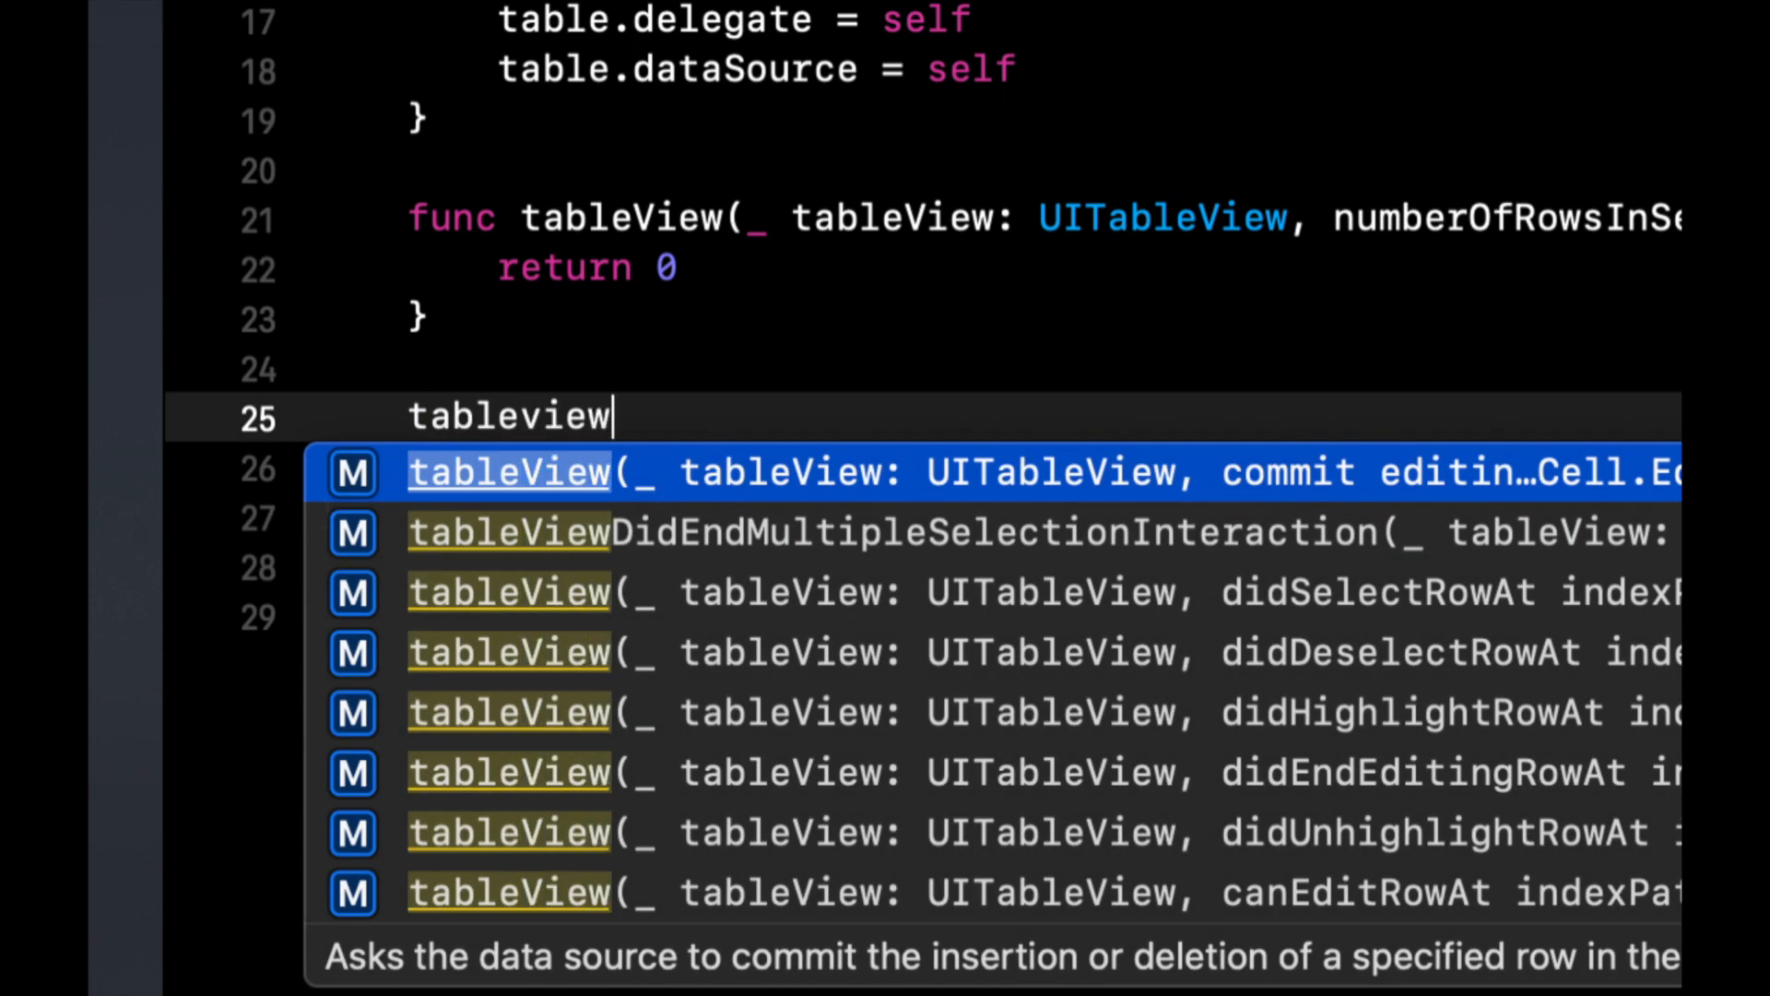
type("cellforrow")
key("Return")
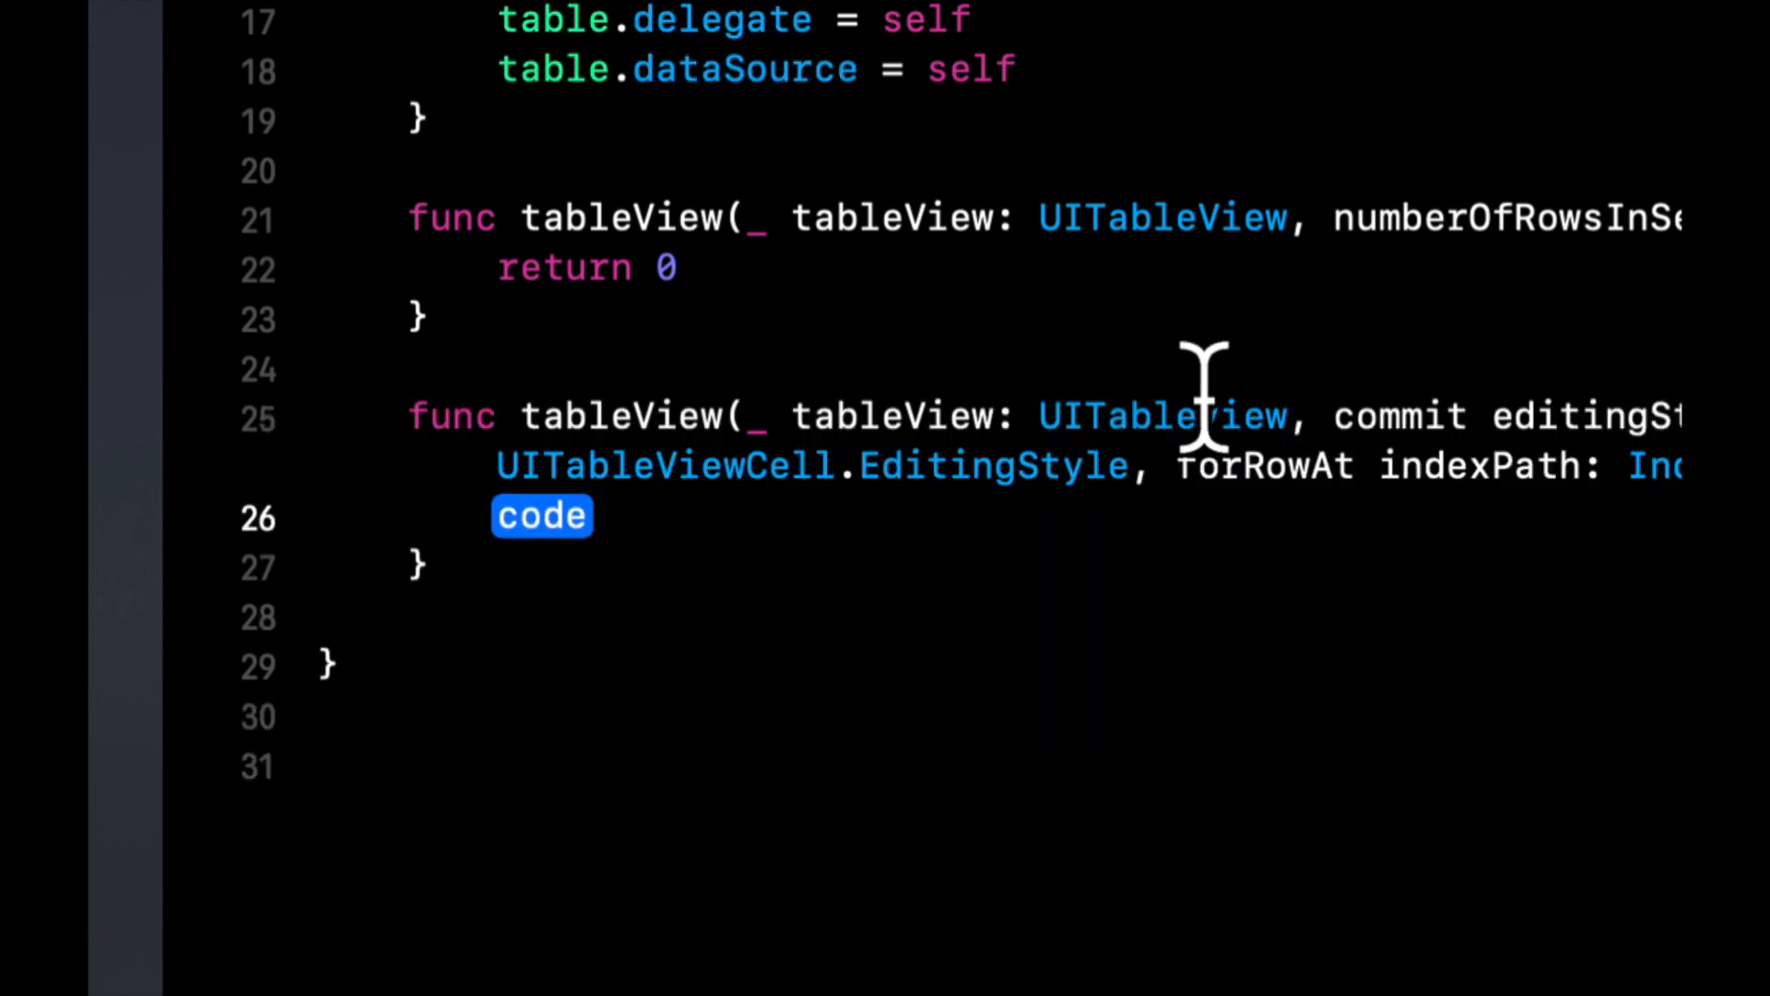
key("super+z")
type("cellfor")
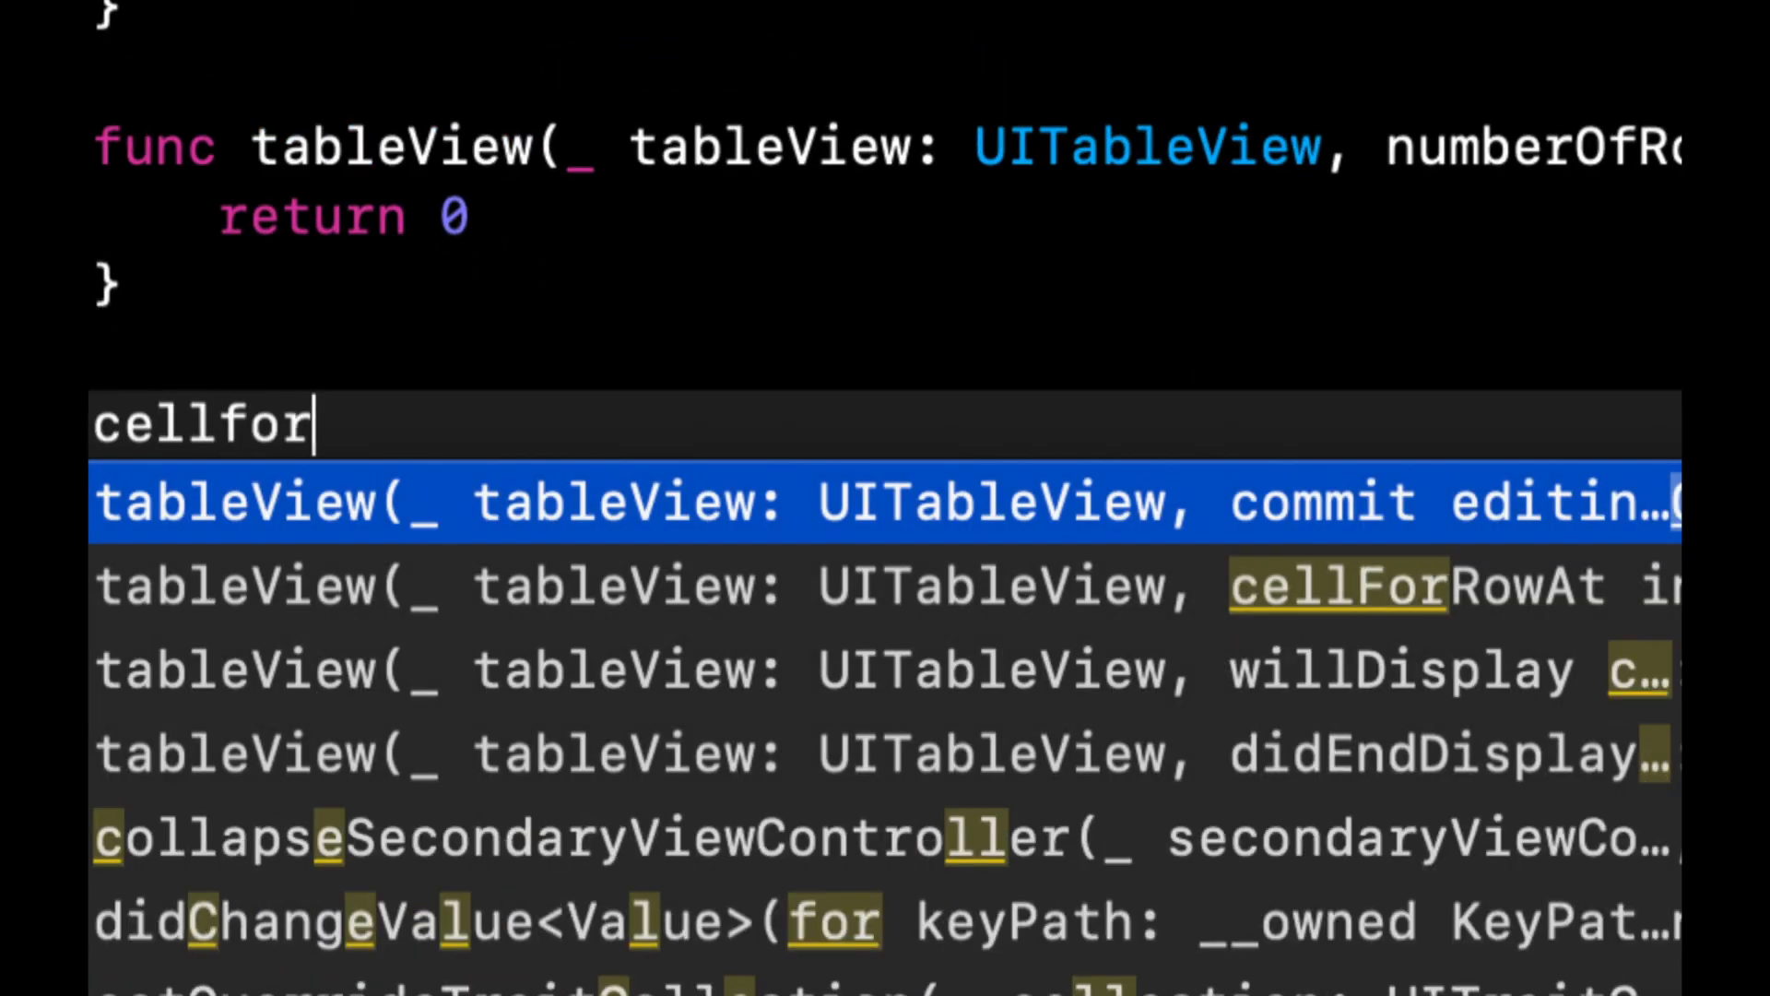
type("row")
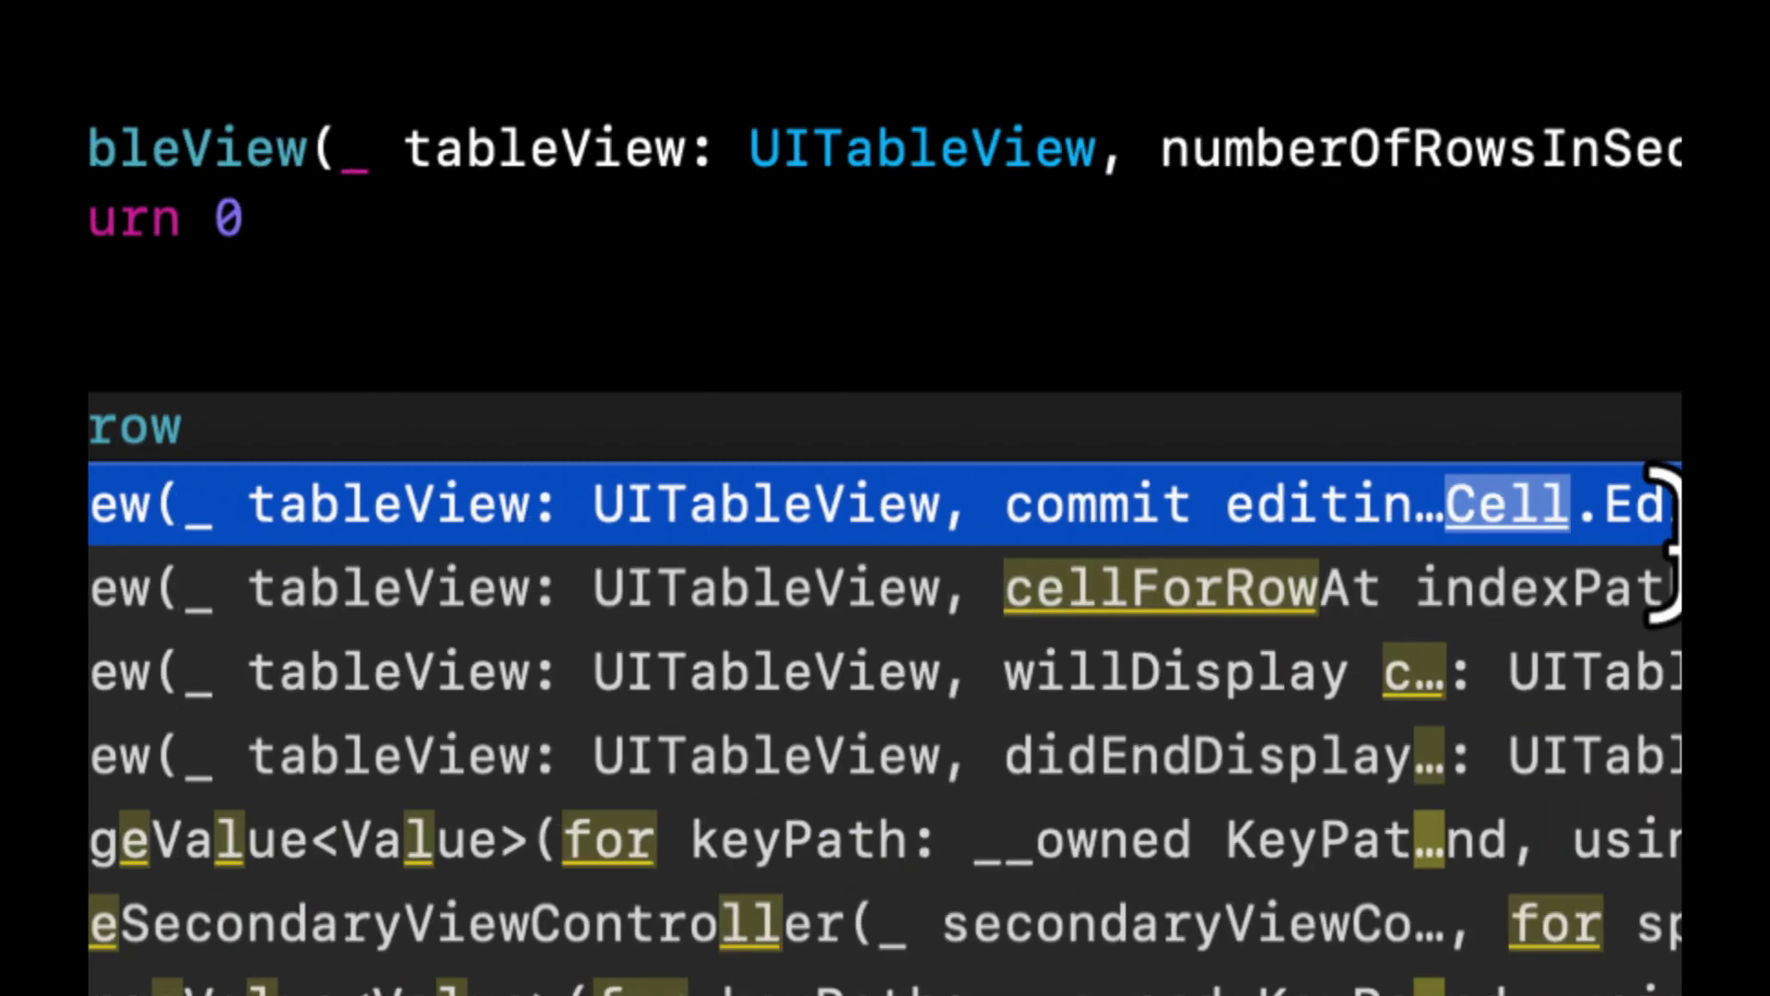
key("Down")
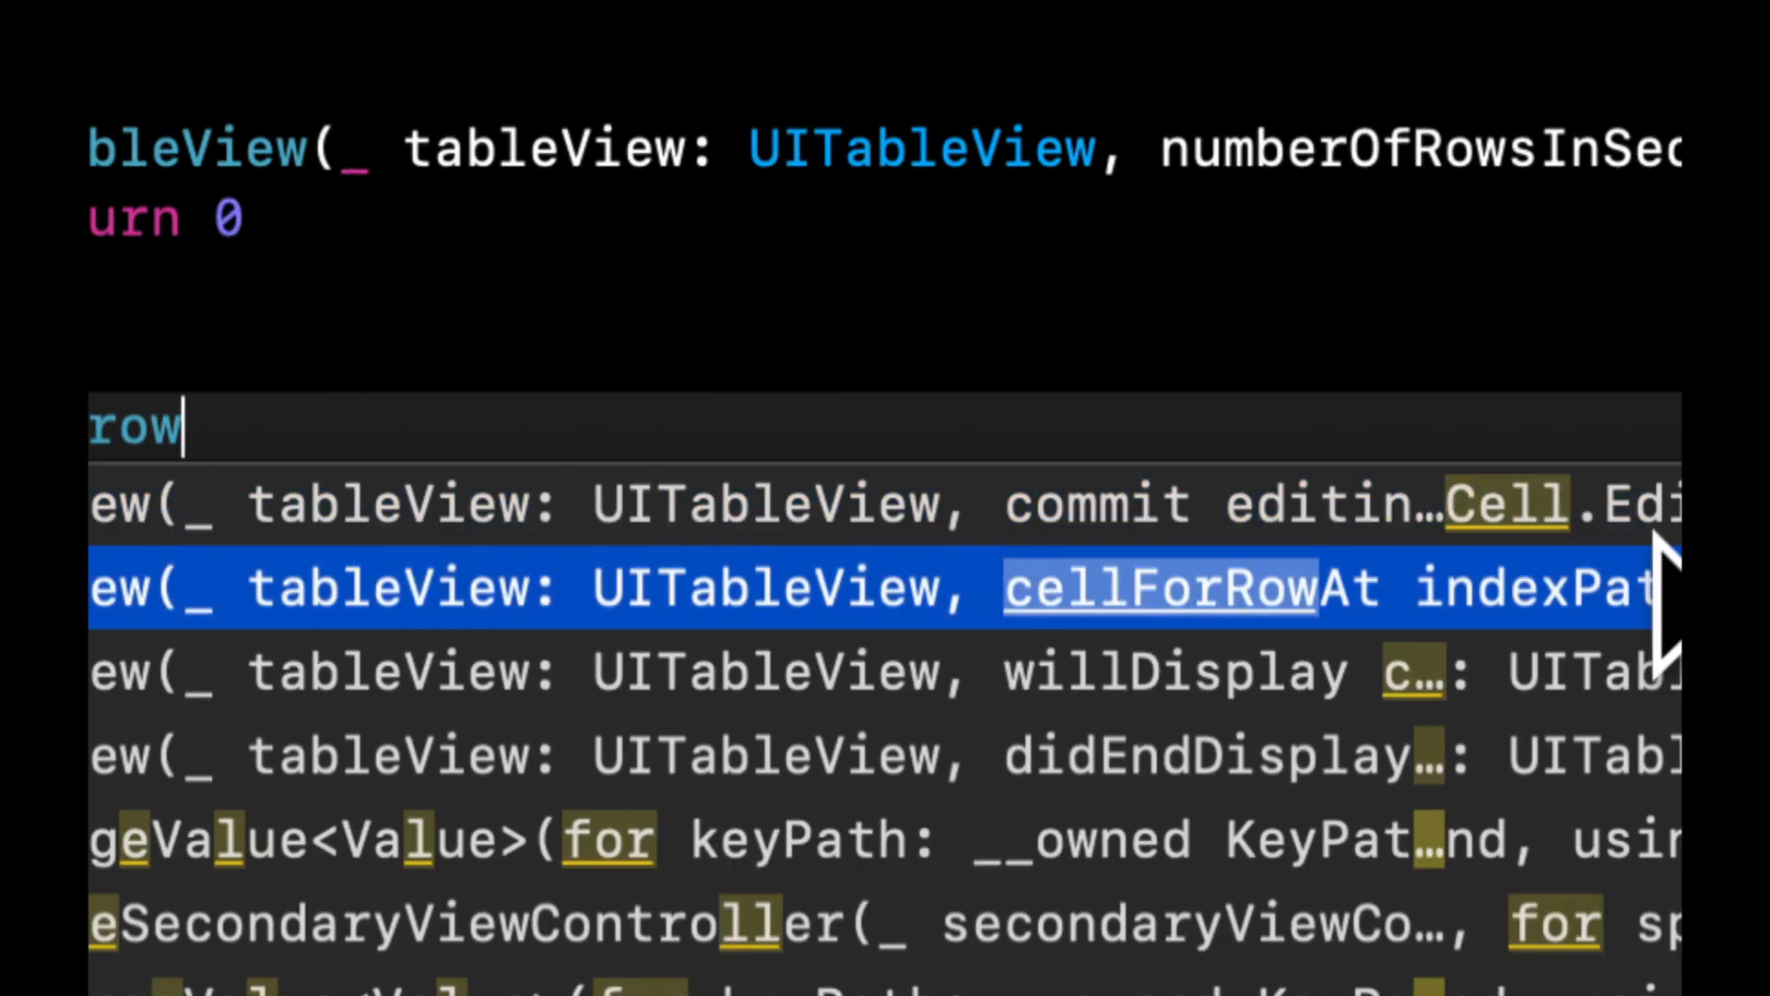
key("Return")
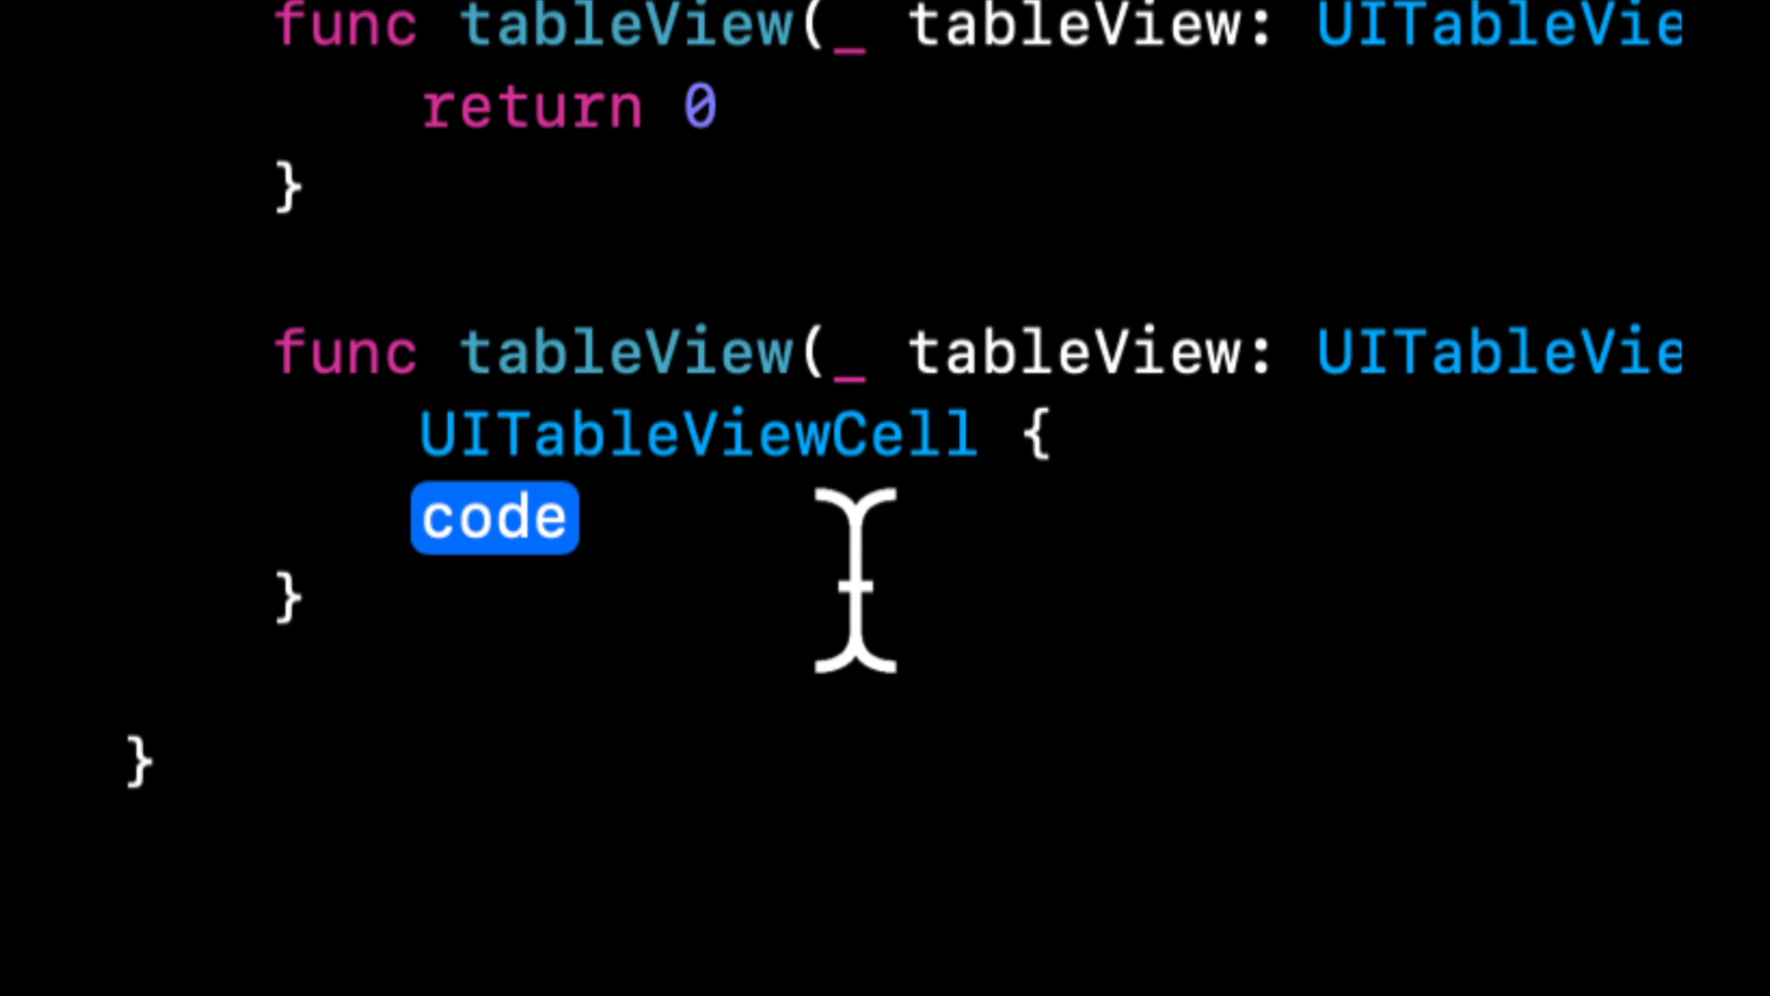
type("let cell =")
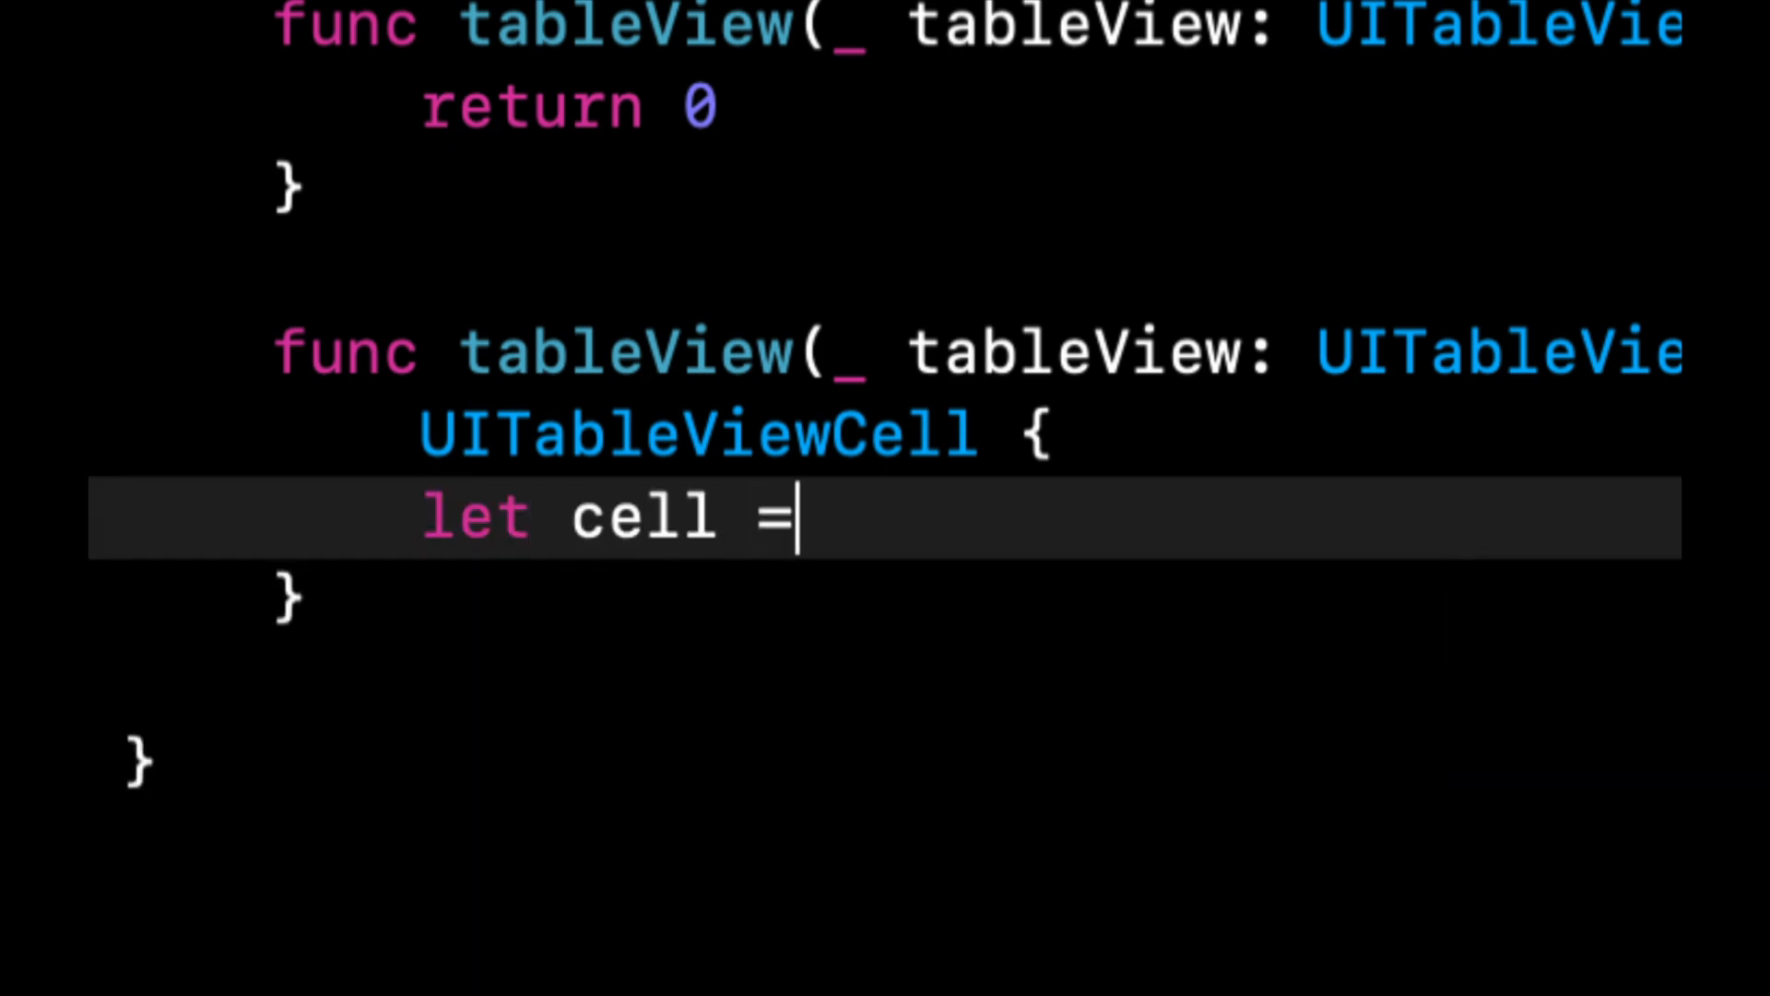
type(" tablev")
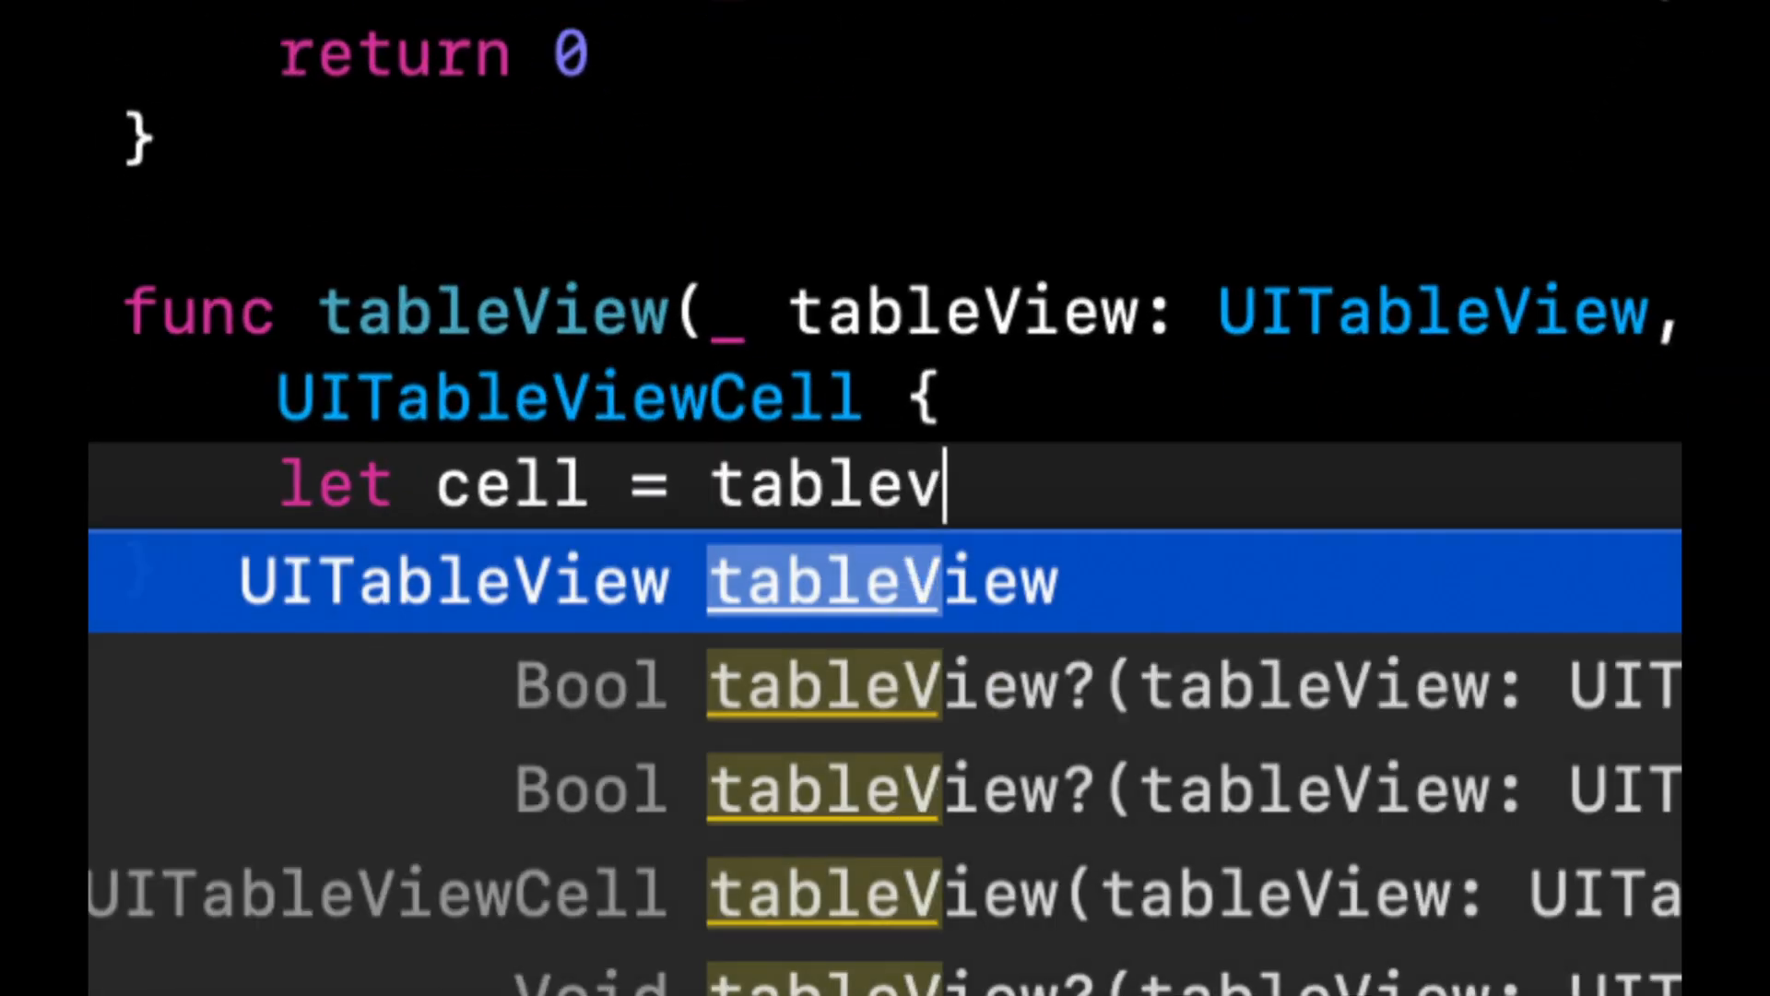
type("iew.d")
type("equeueReusableCell(withIdentifier: \"cekl\", for: indexPath")
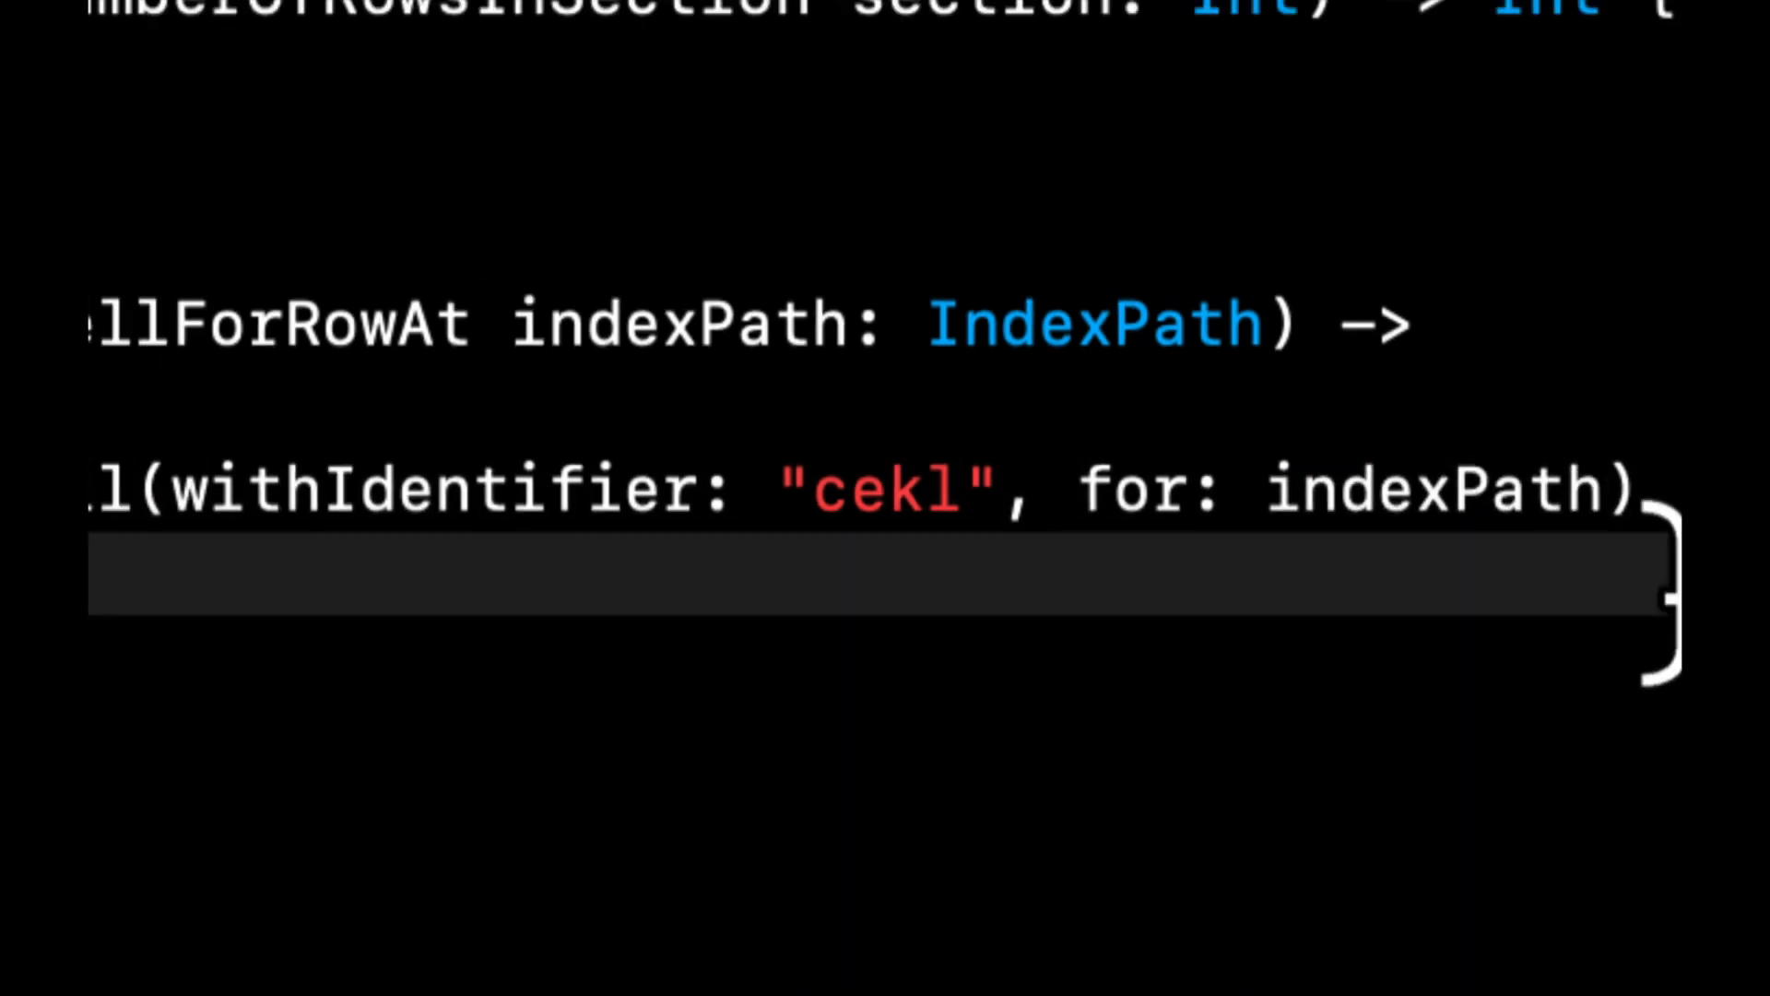
key("Return")
type("re")
key("Escape")
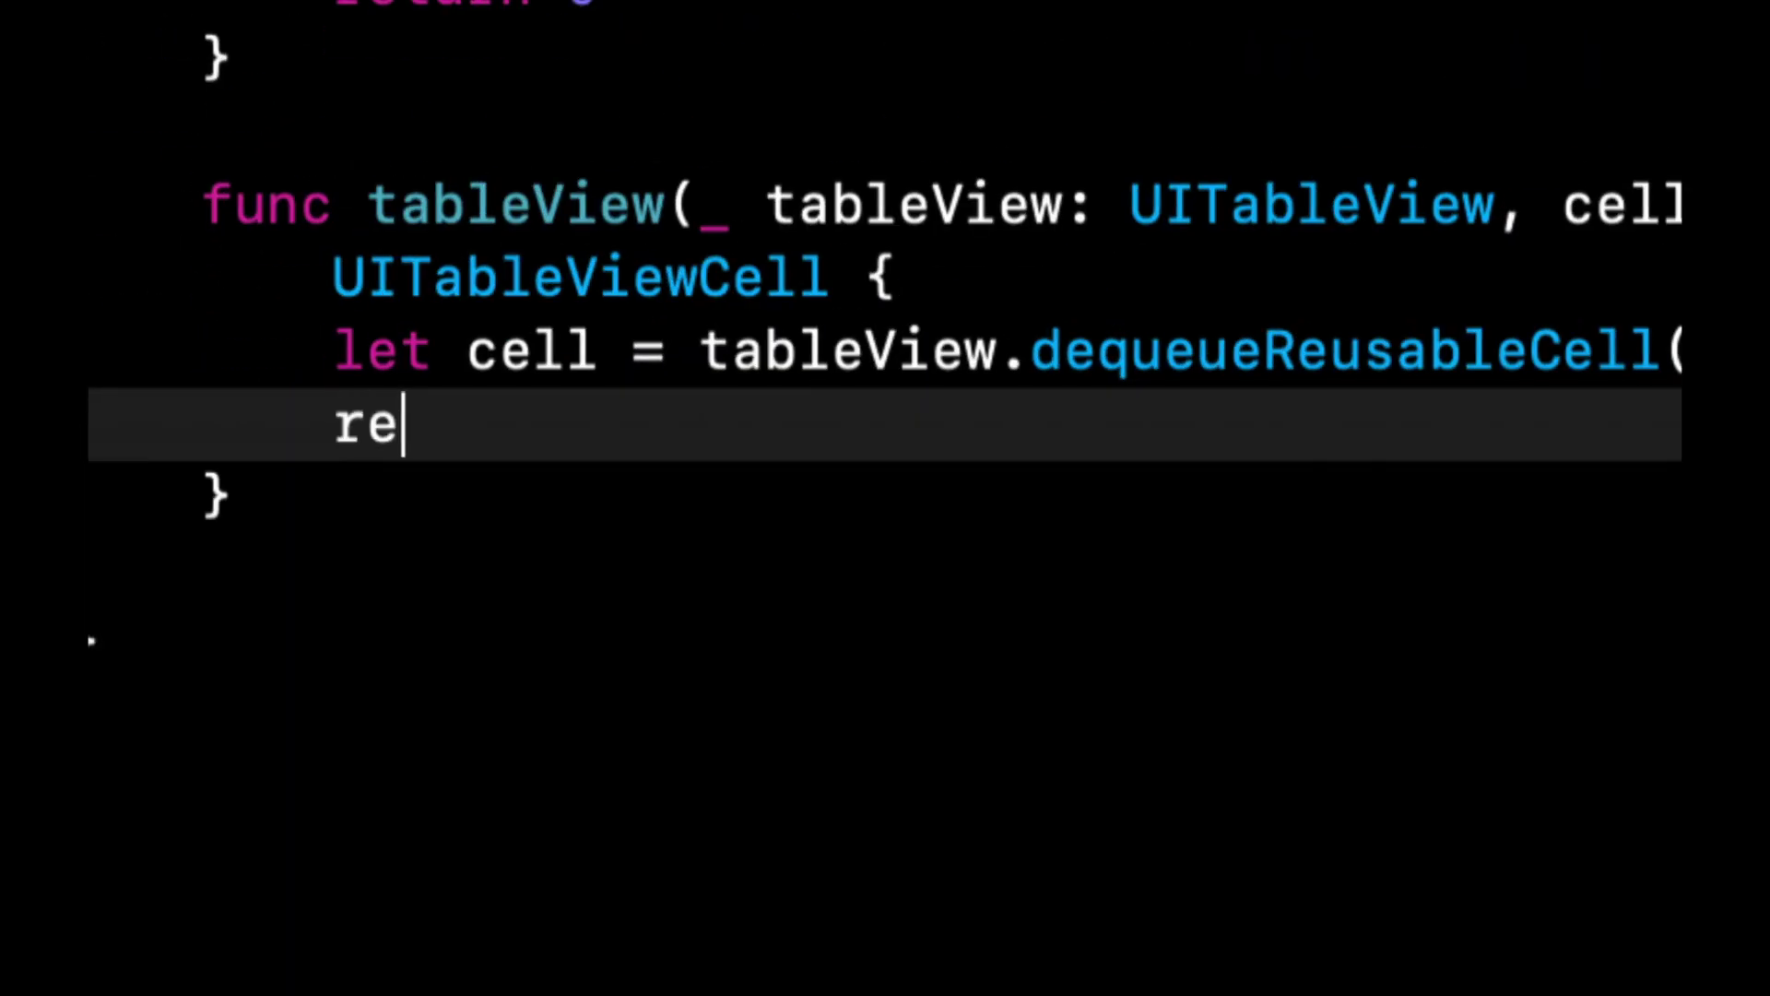
type("t")
key("Return")
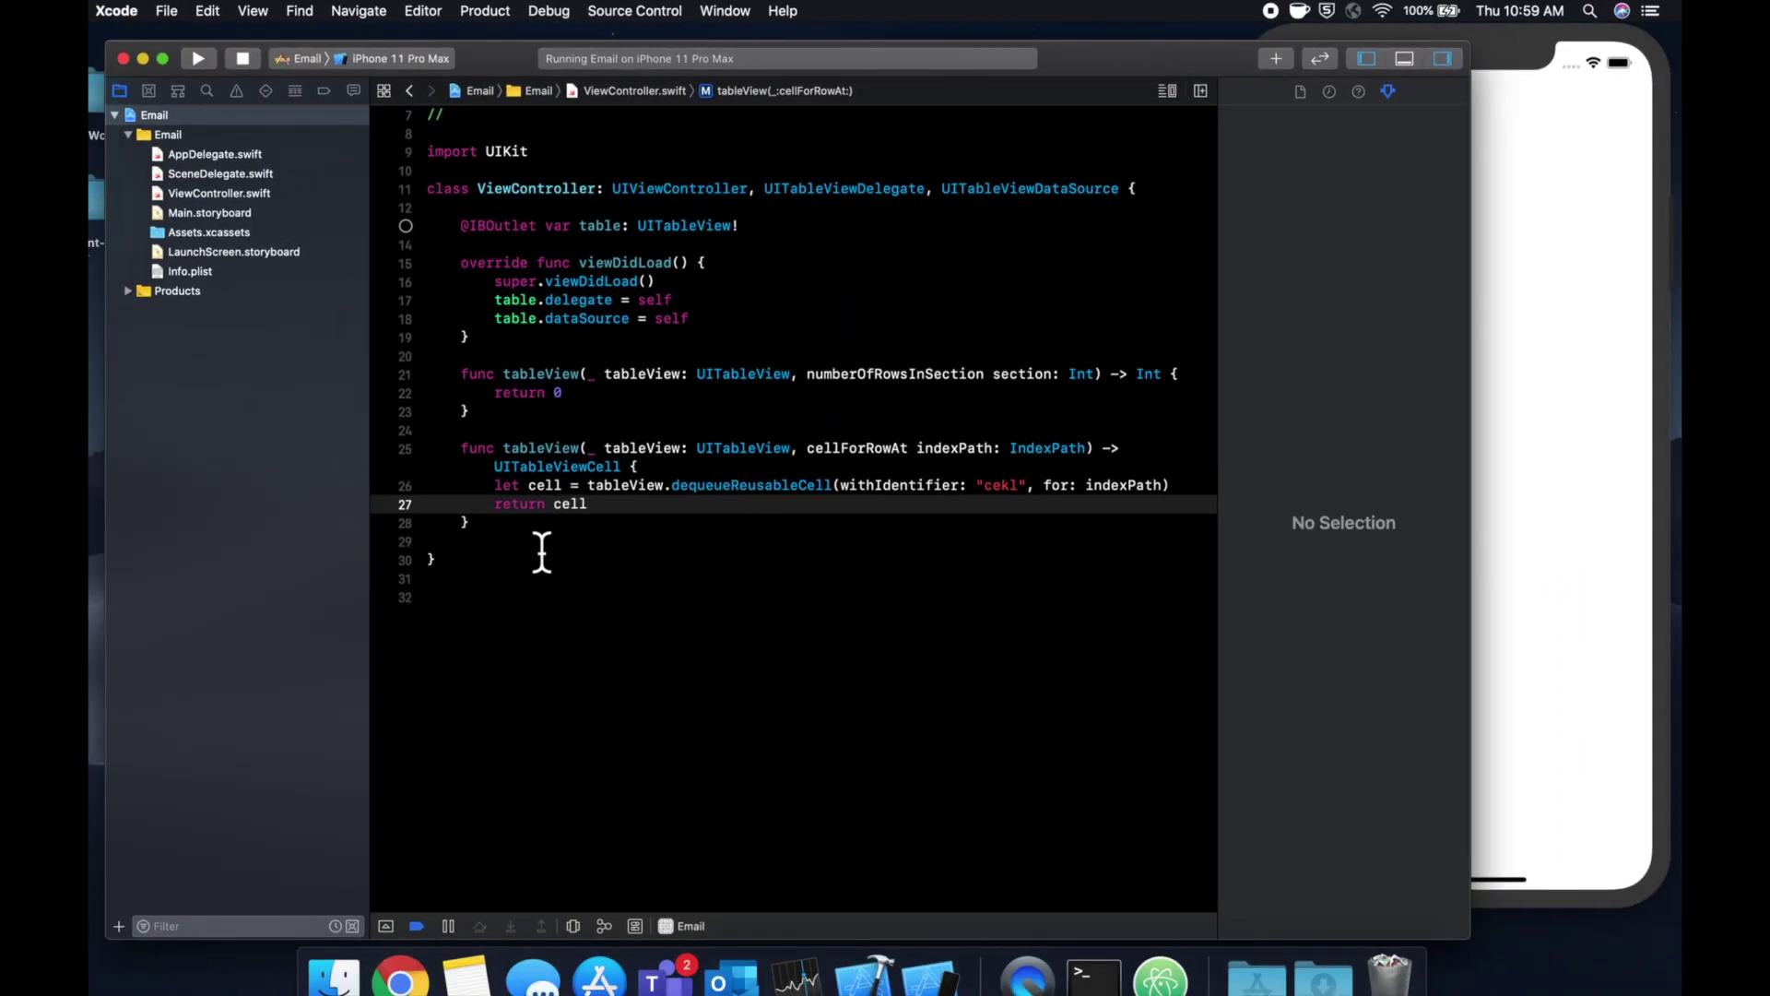
key("super+shift+o")
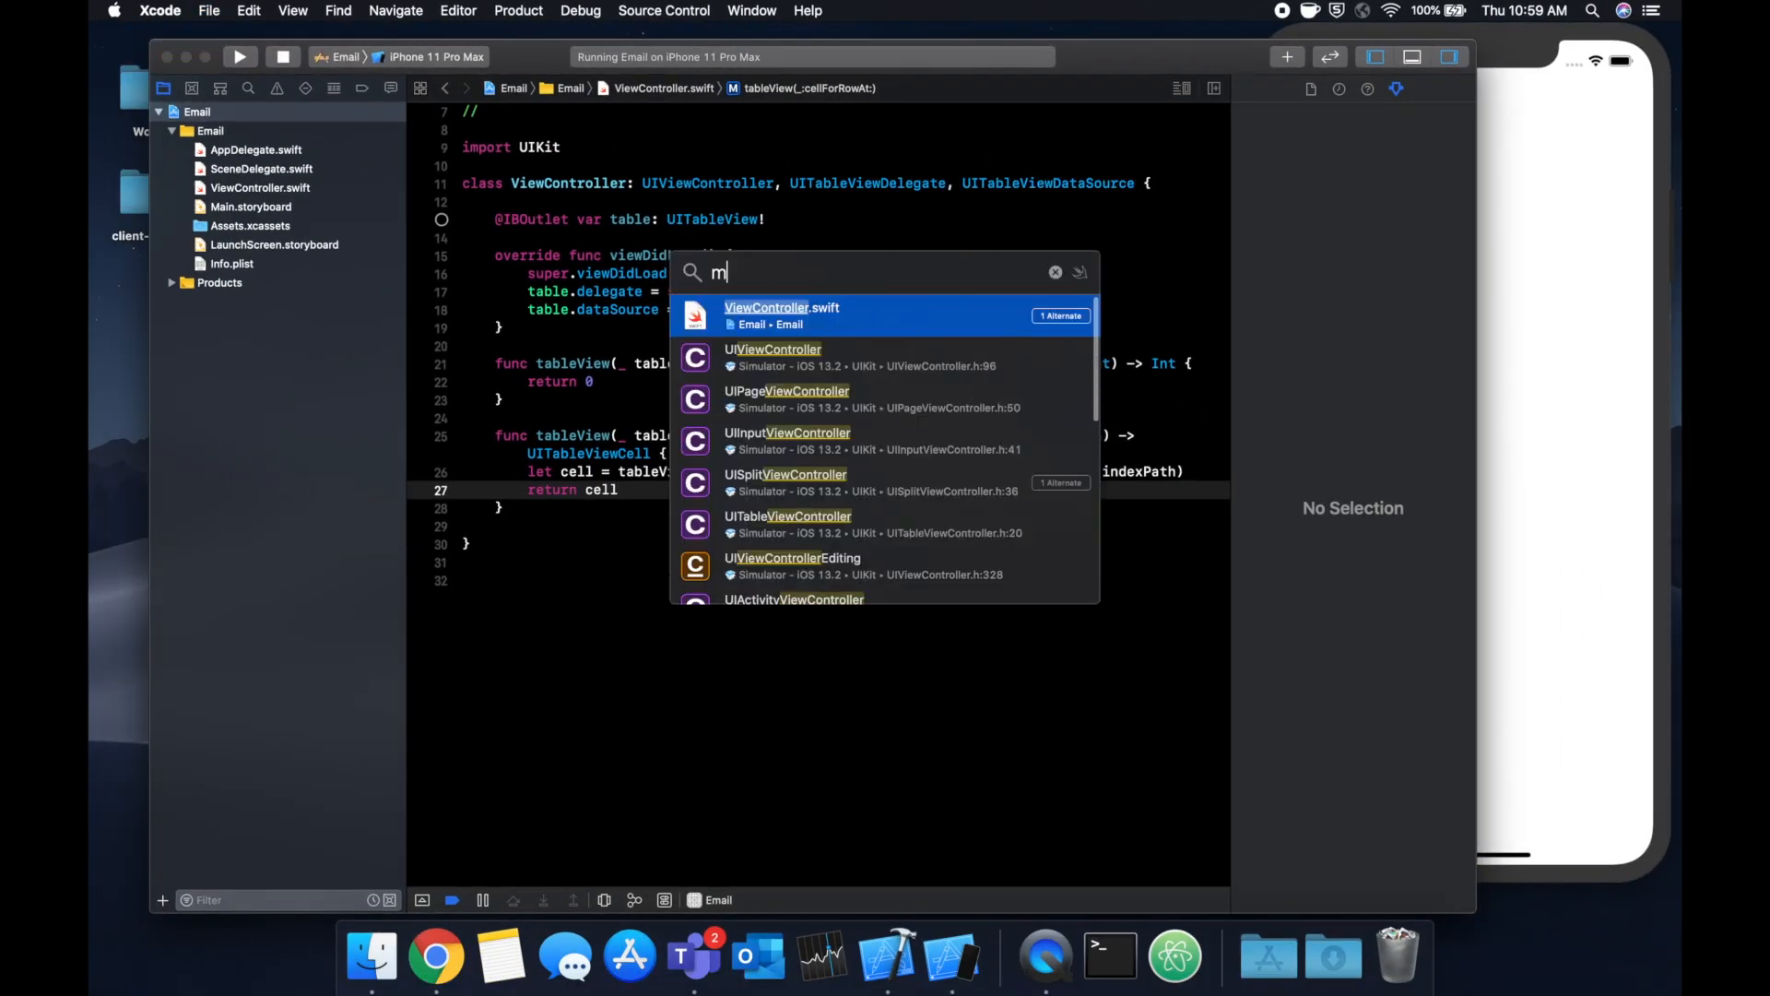
type("main.stor")
In Main.storyboard, drop a Table View onto the view controller and constrain it to fill the screen
key("Return")
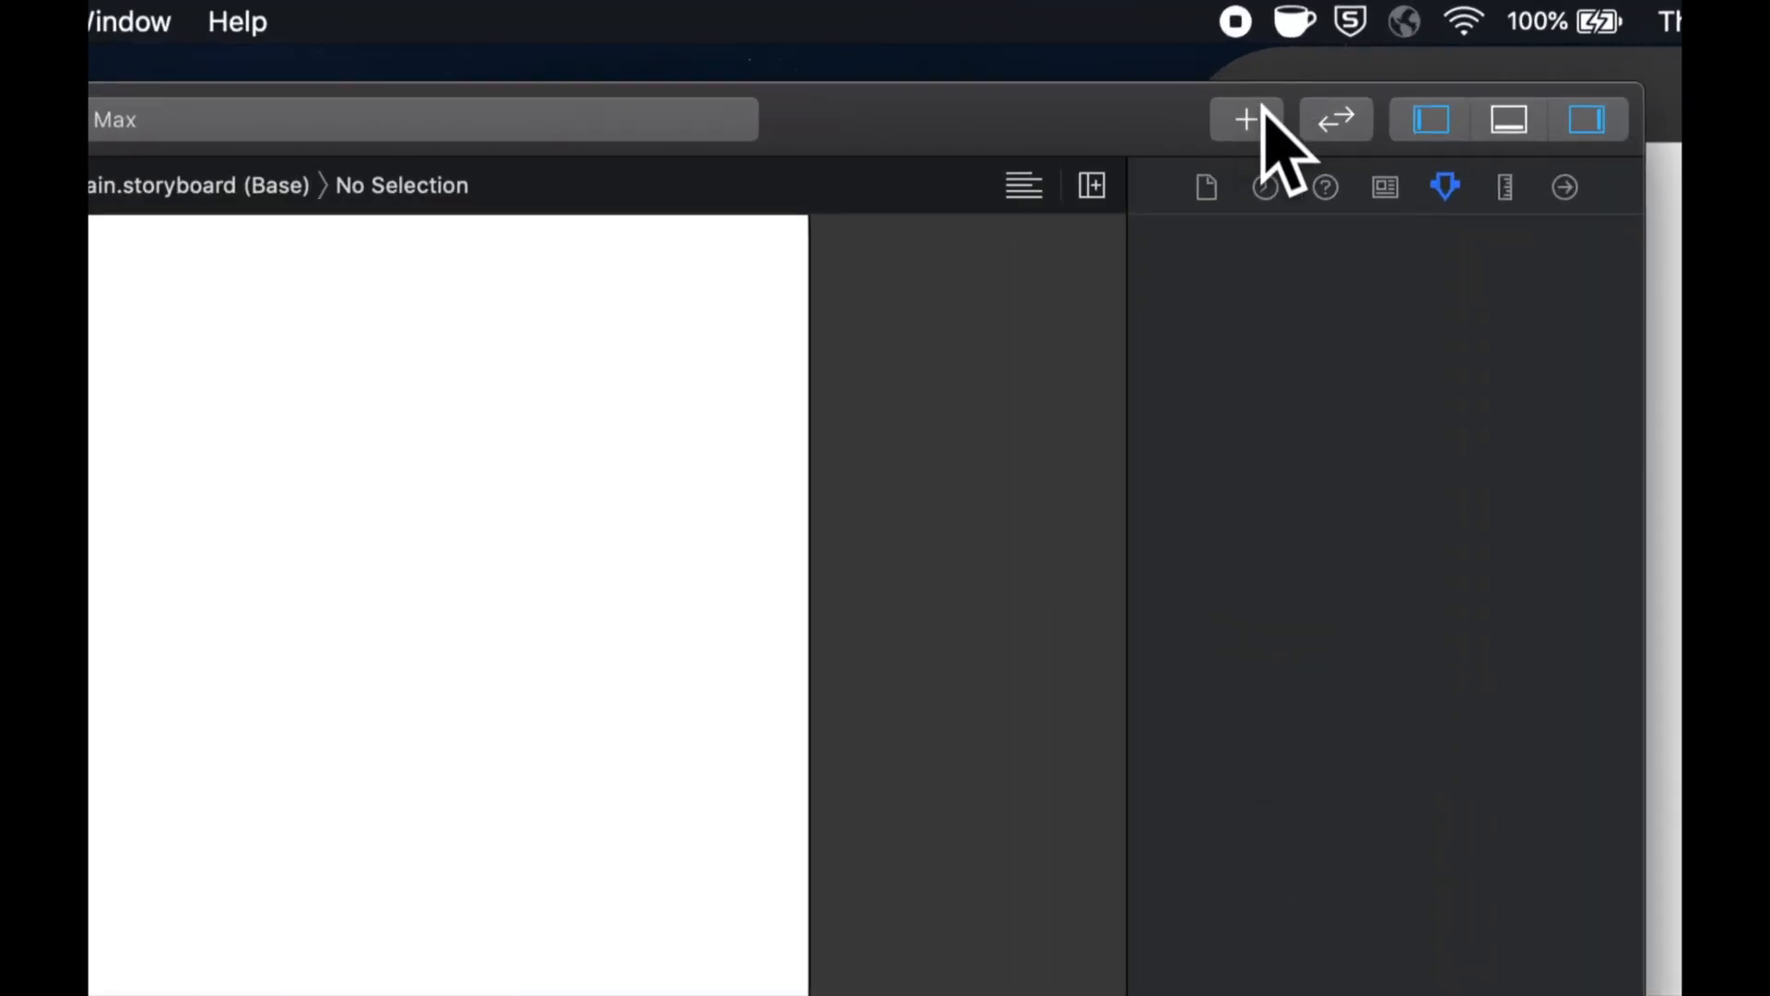
left_click(1252, 112)
type("table")
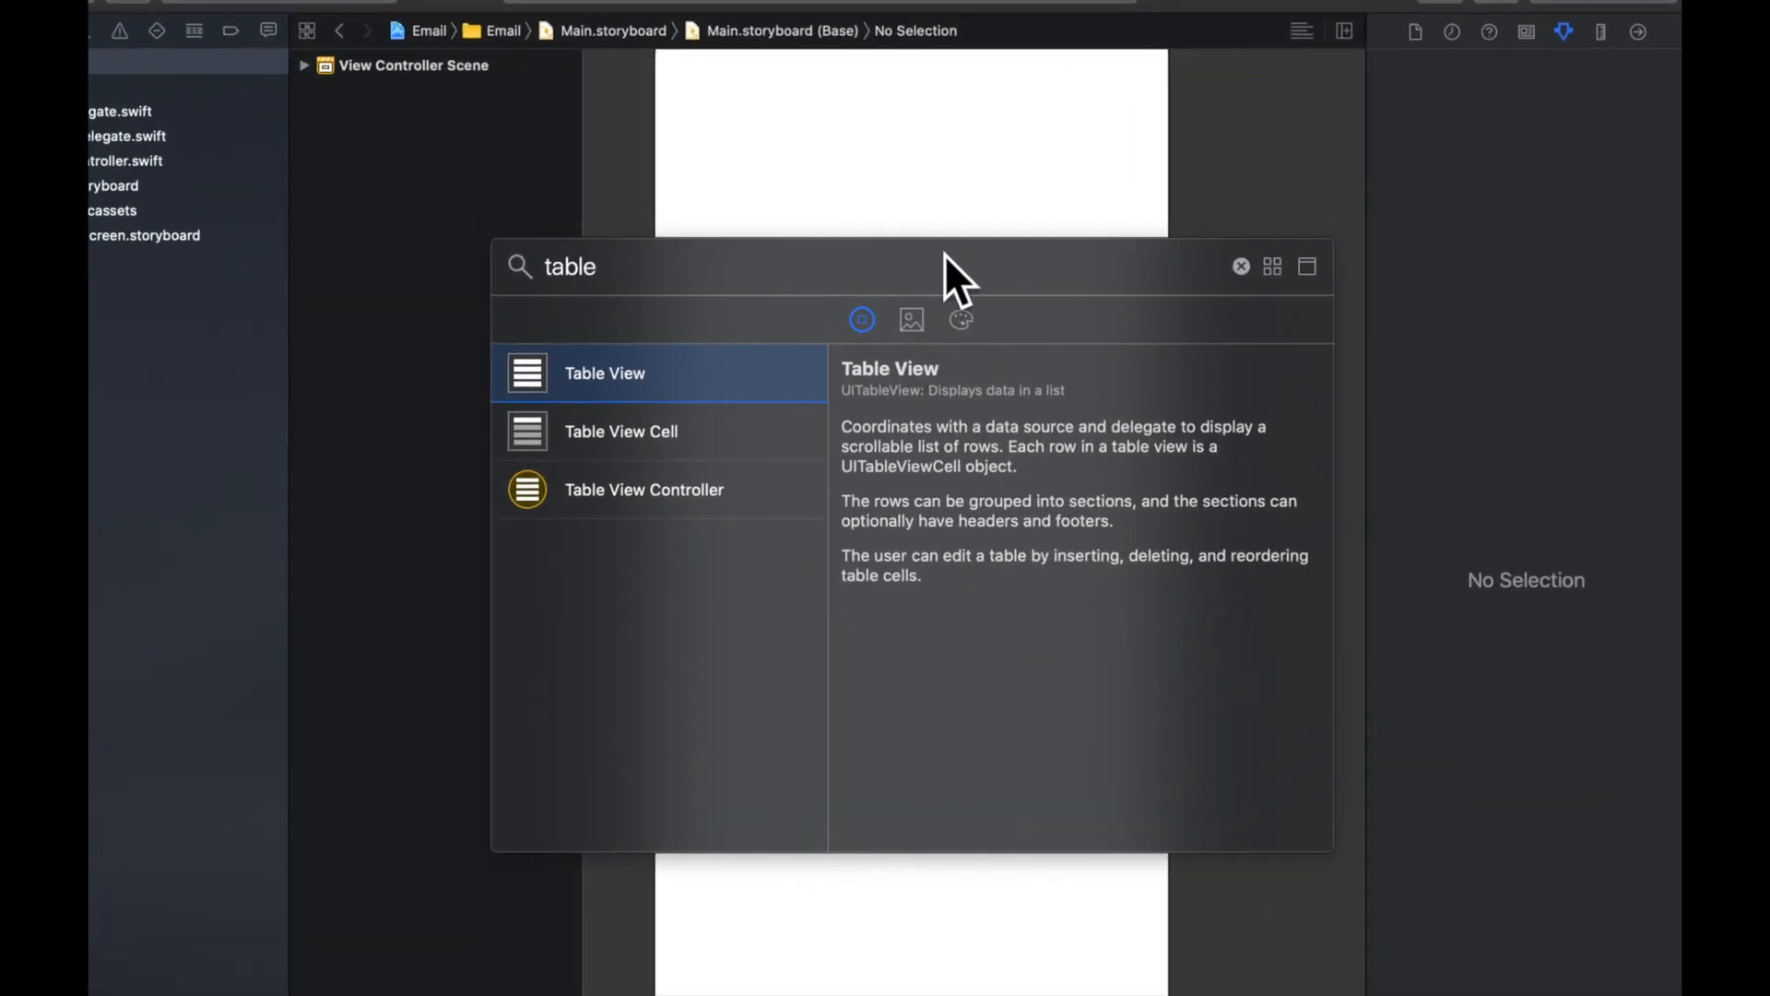
left_click_drag(609, 372, 924, 202)
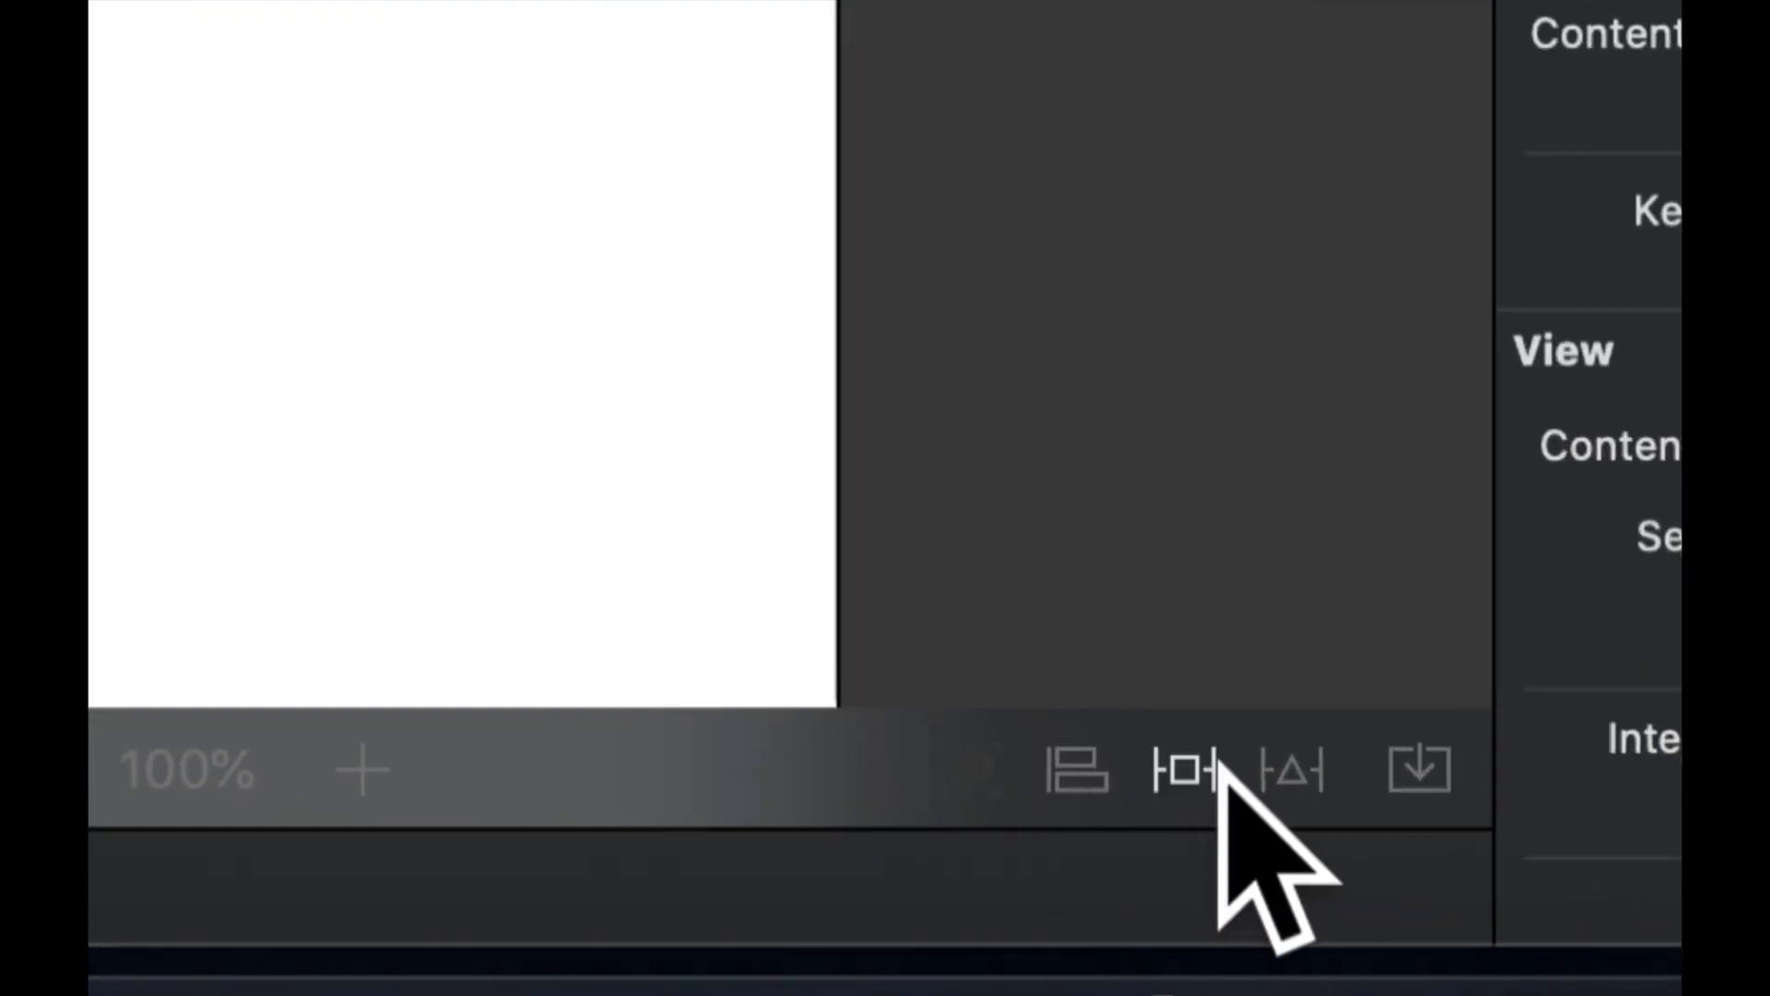
left_click(1161, 872)
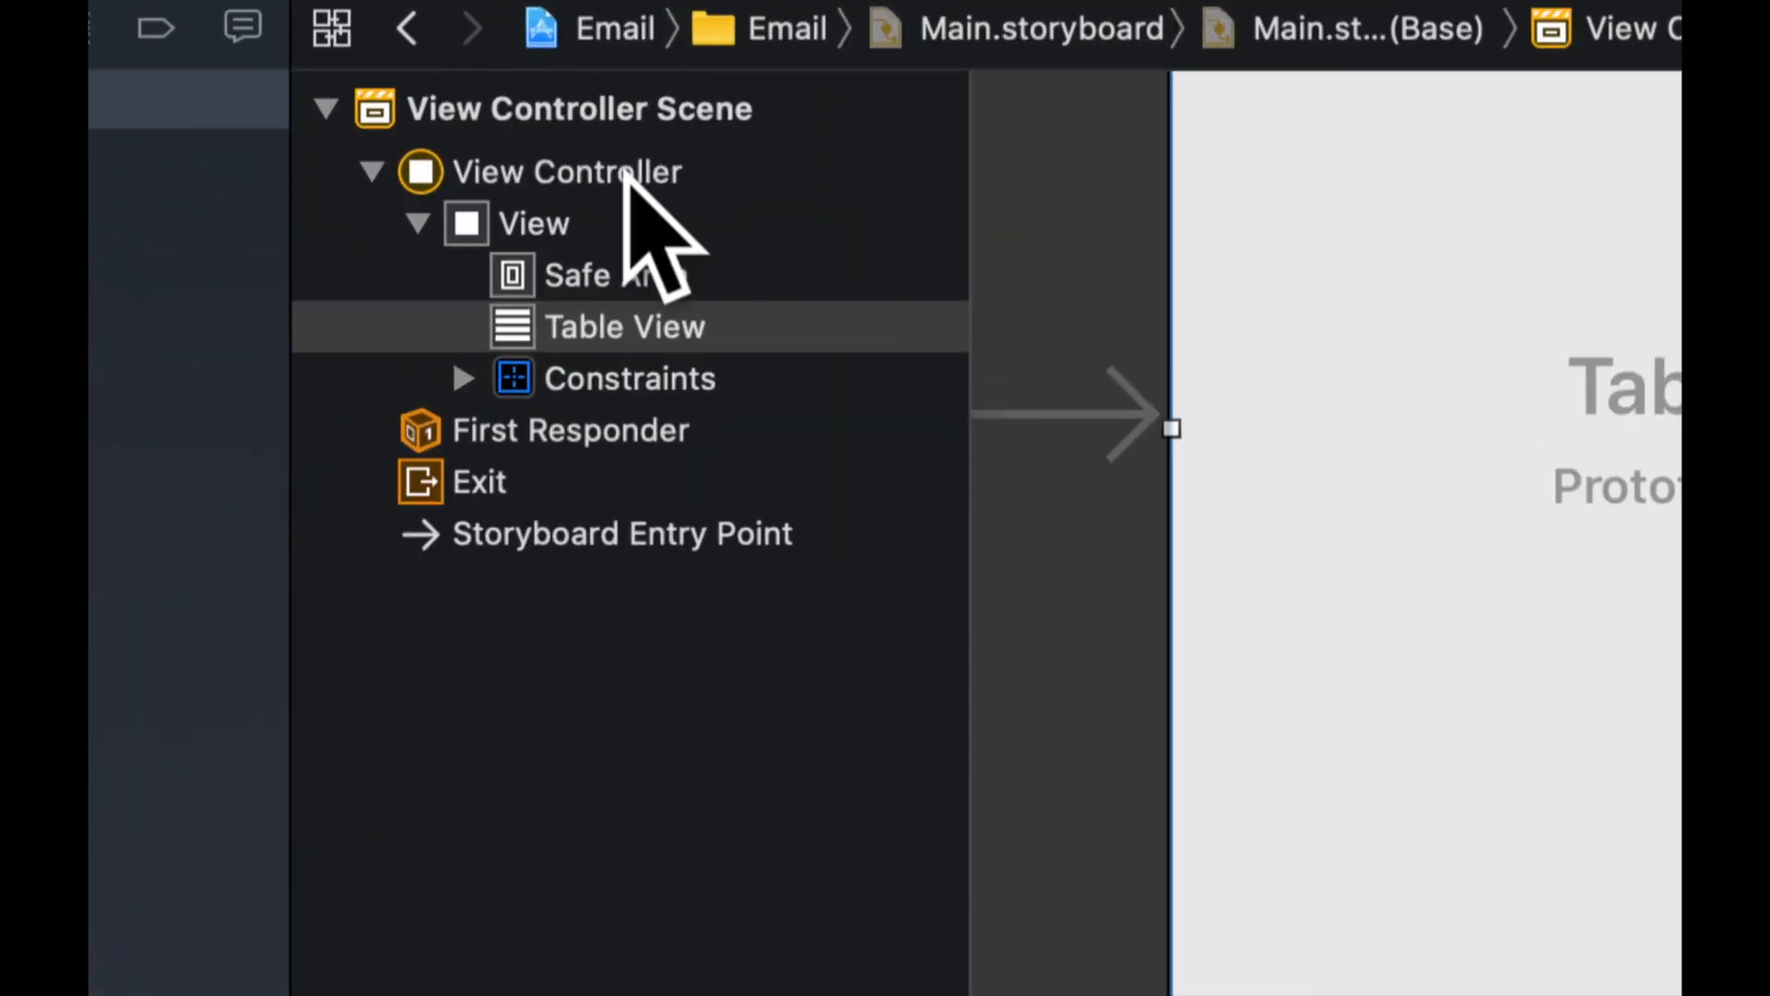
Select the table's prototype cell in the outline and start editing its reuse identifier
left_click(511, 123)
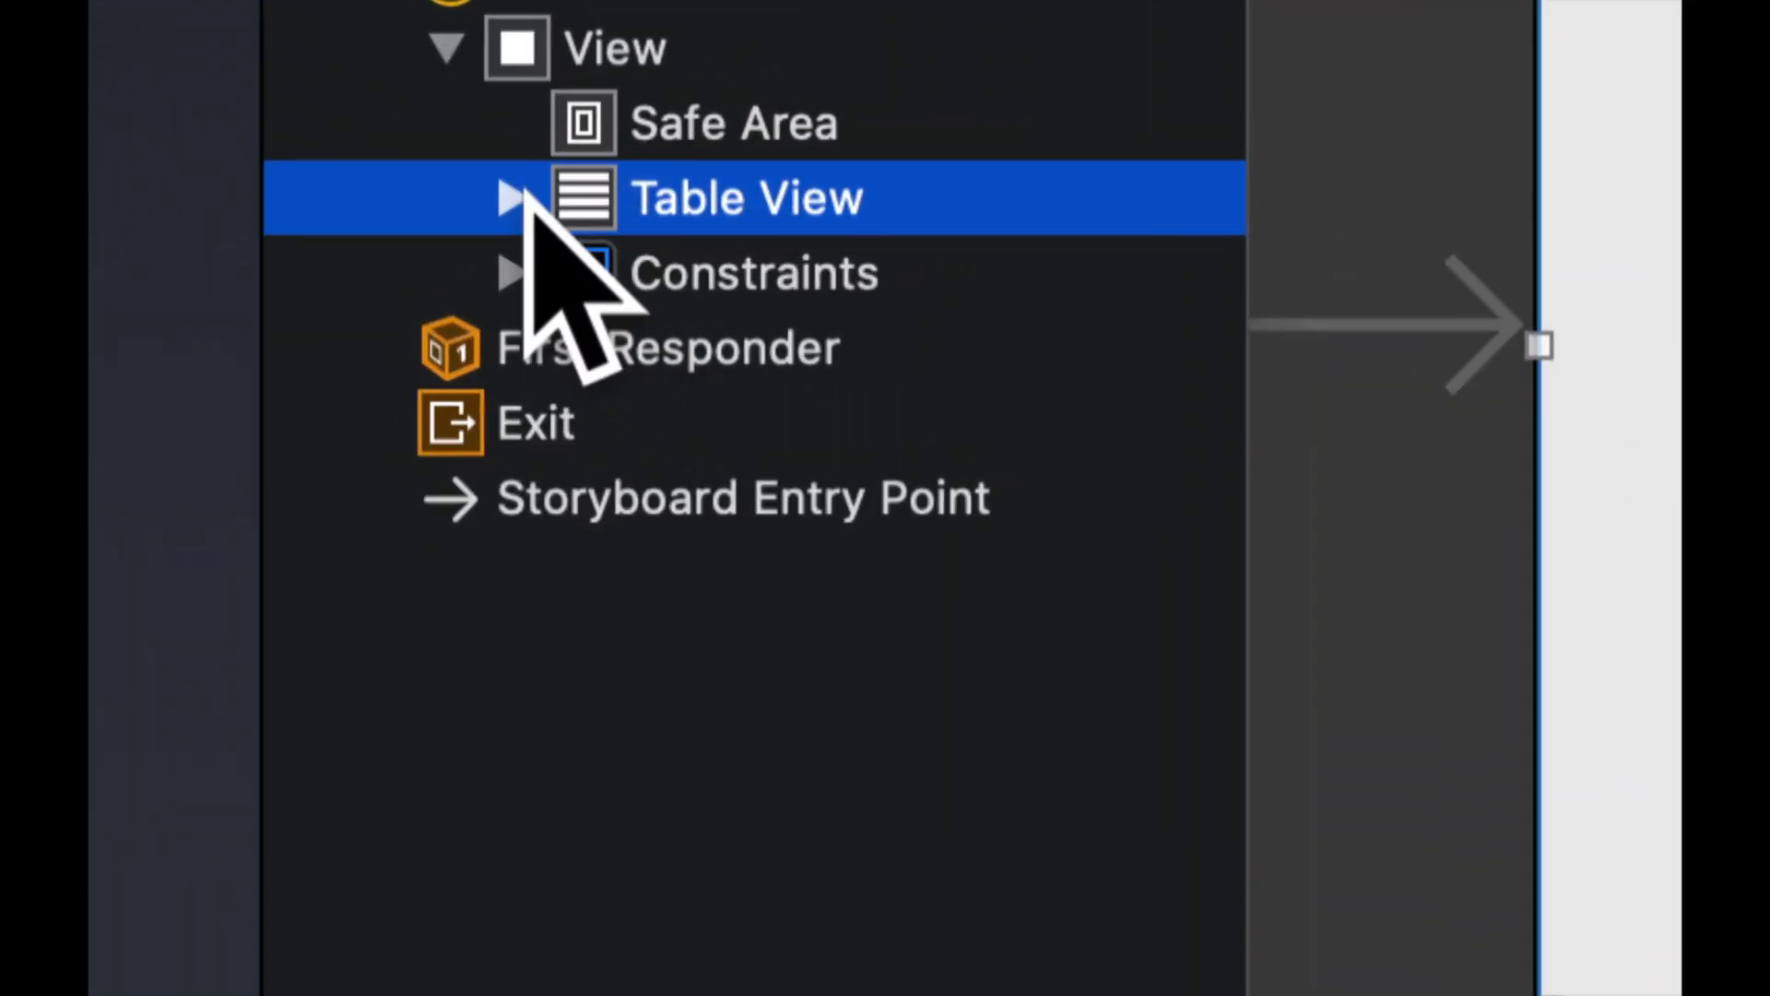
left_click(513, 201)
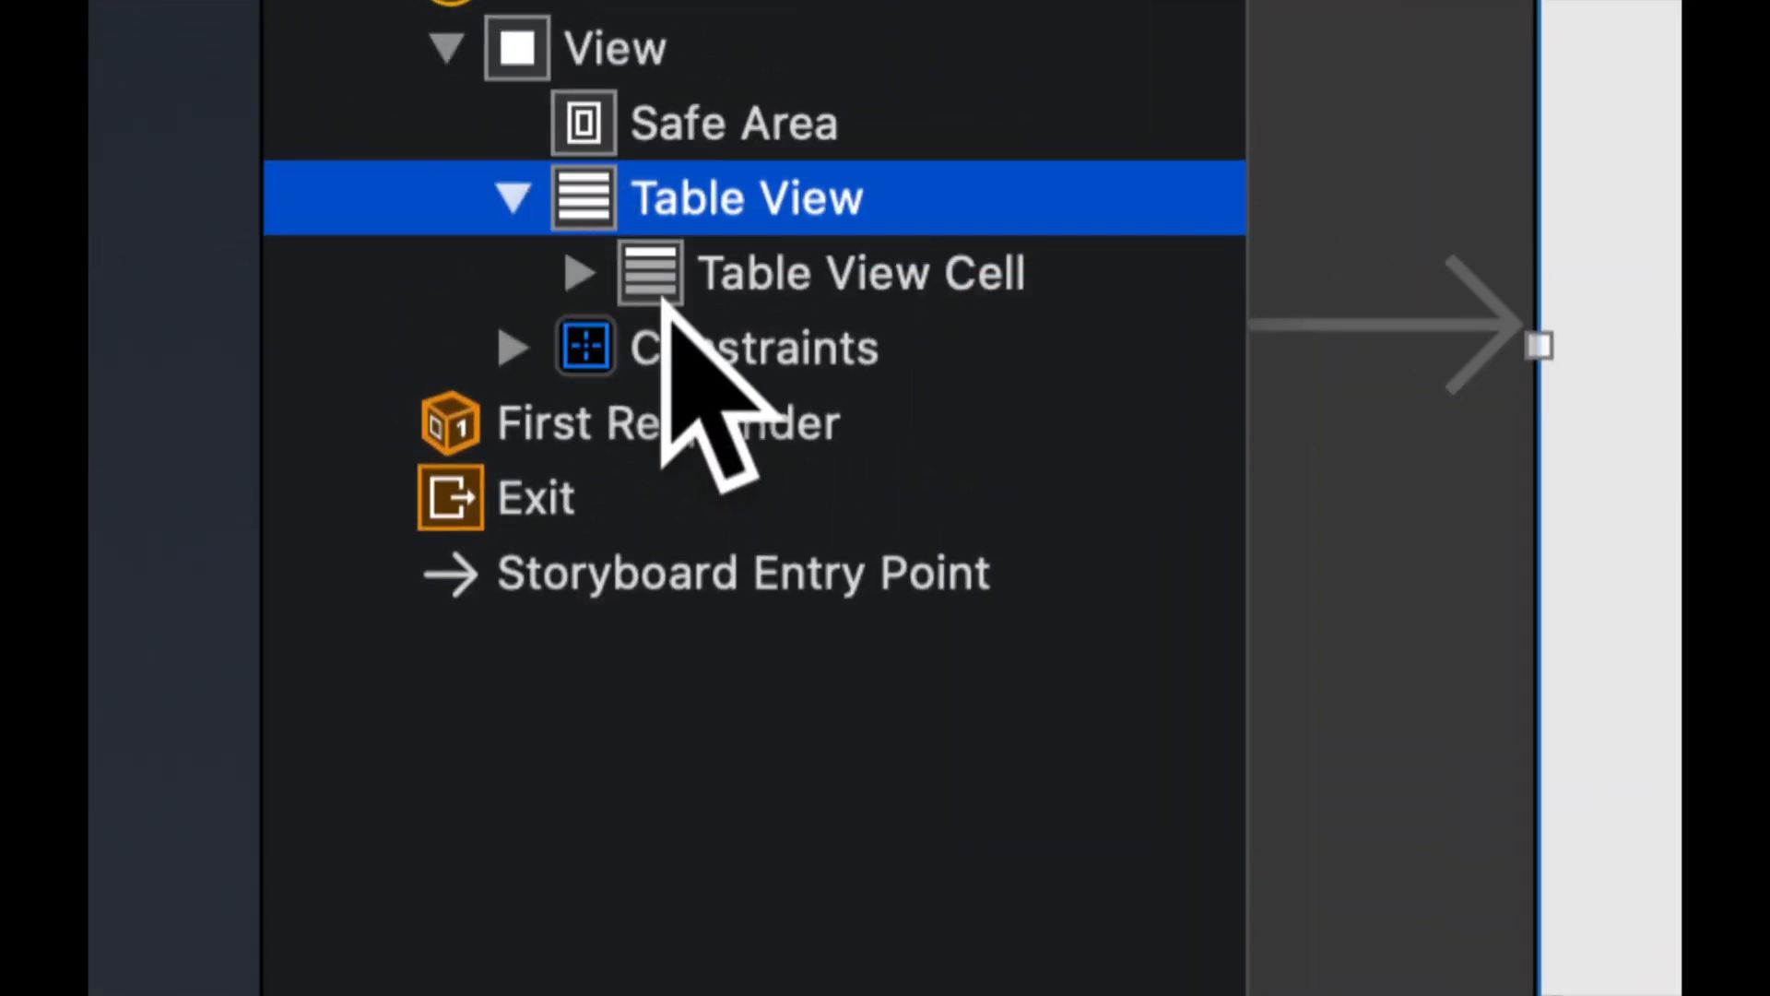
left_click(775, 273)
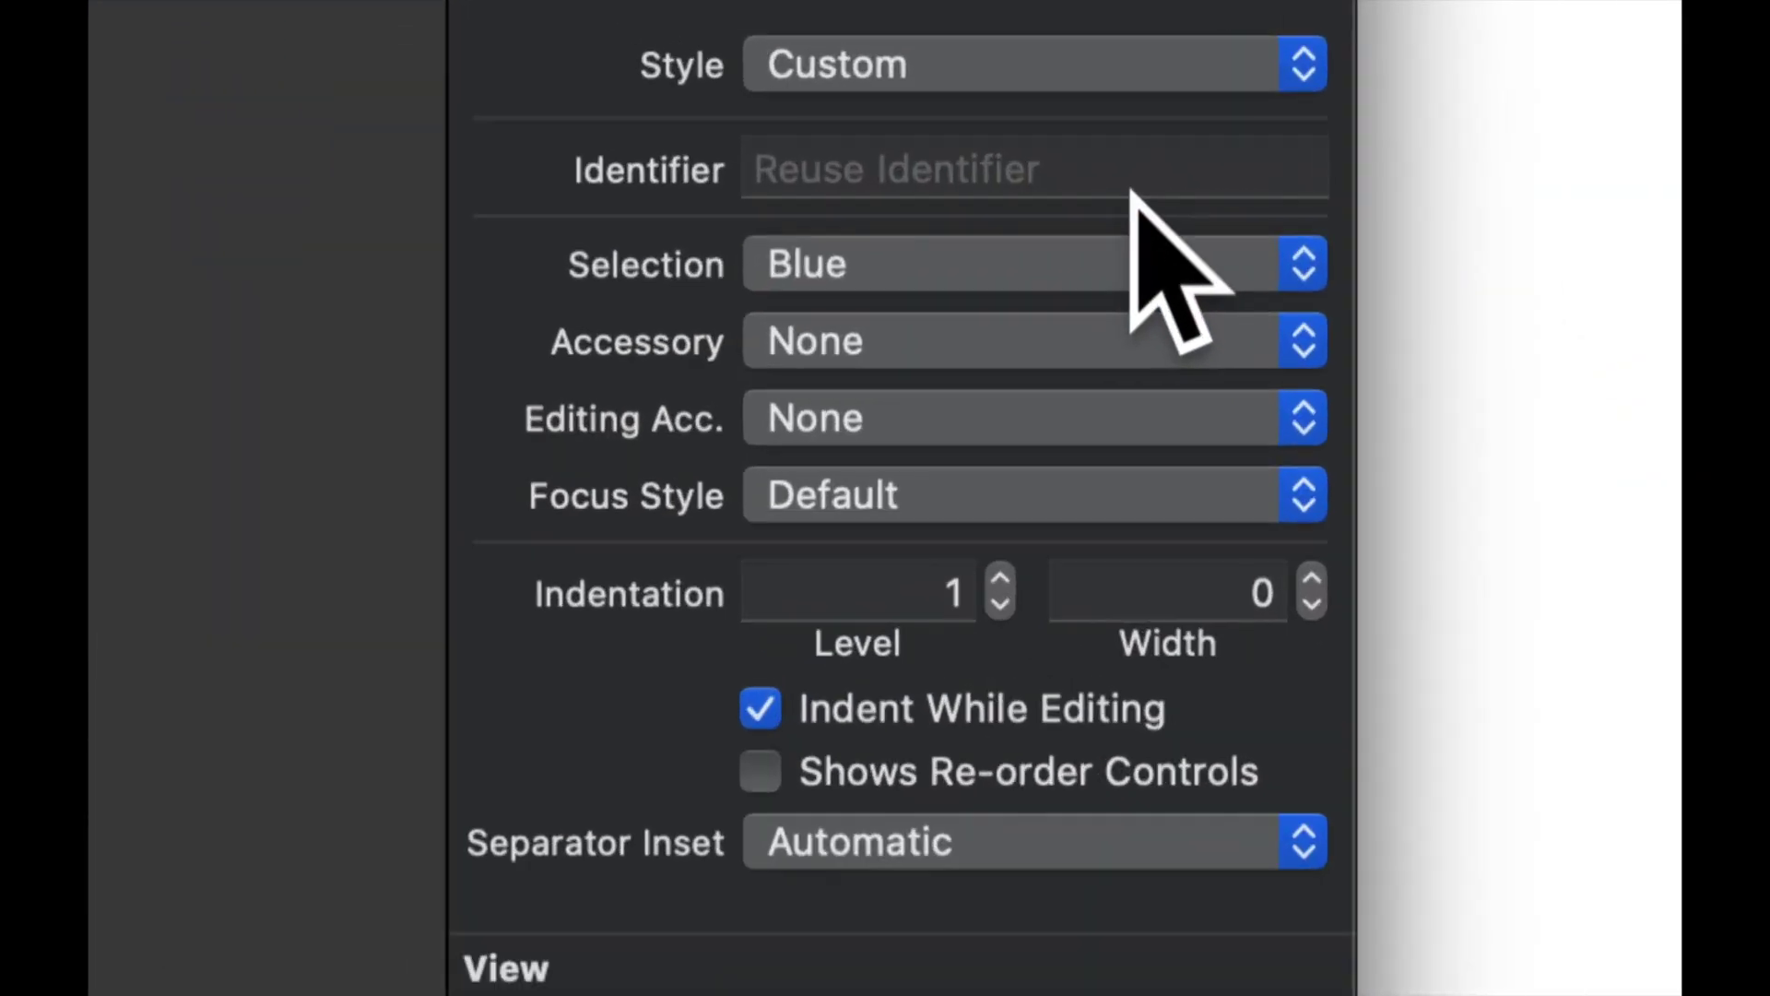
left_click(1140, 171)
type("cell")
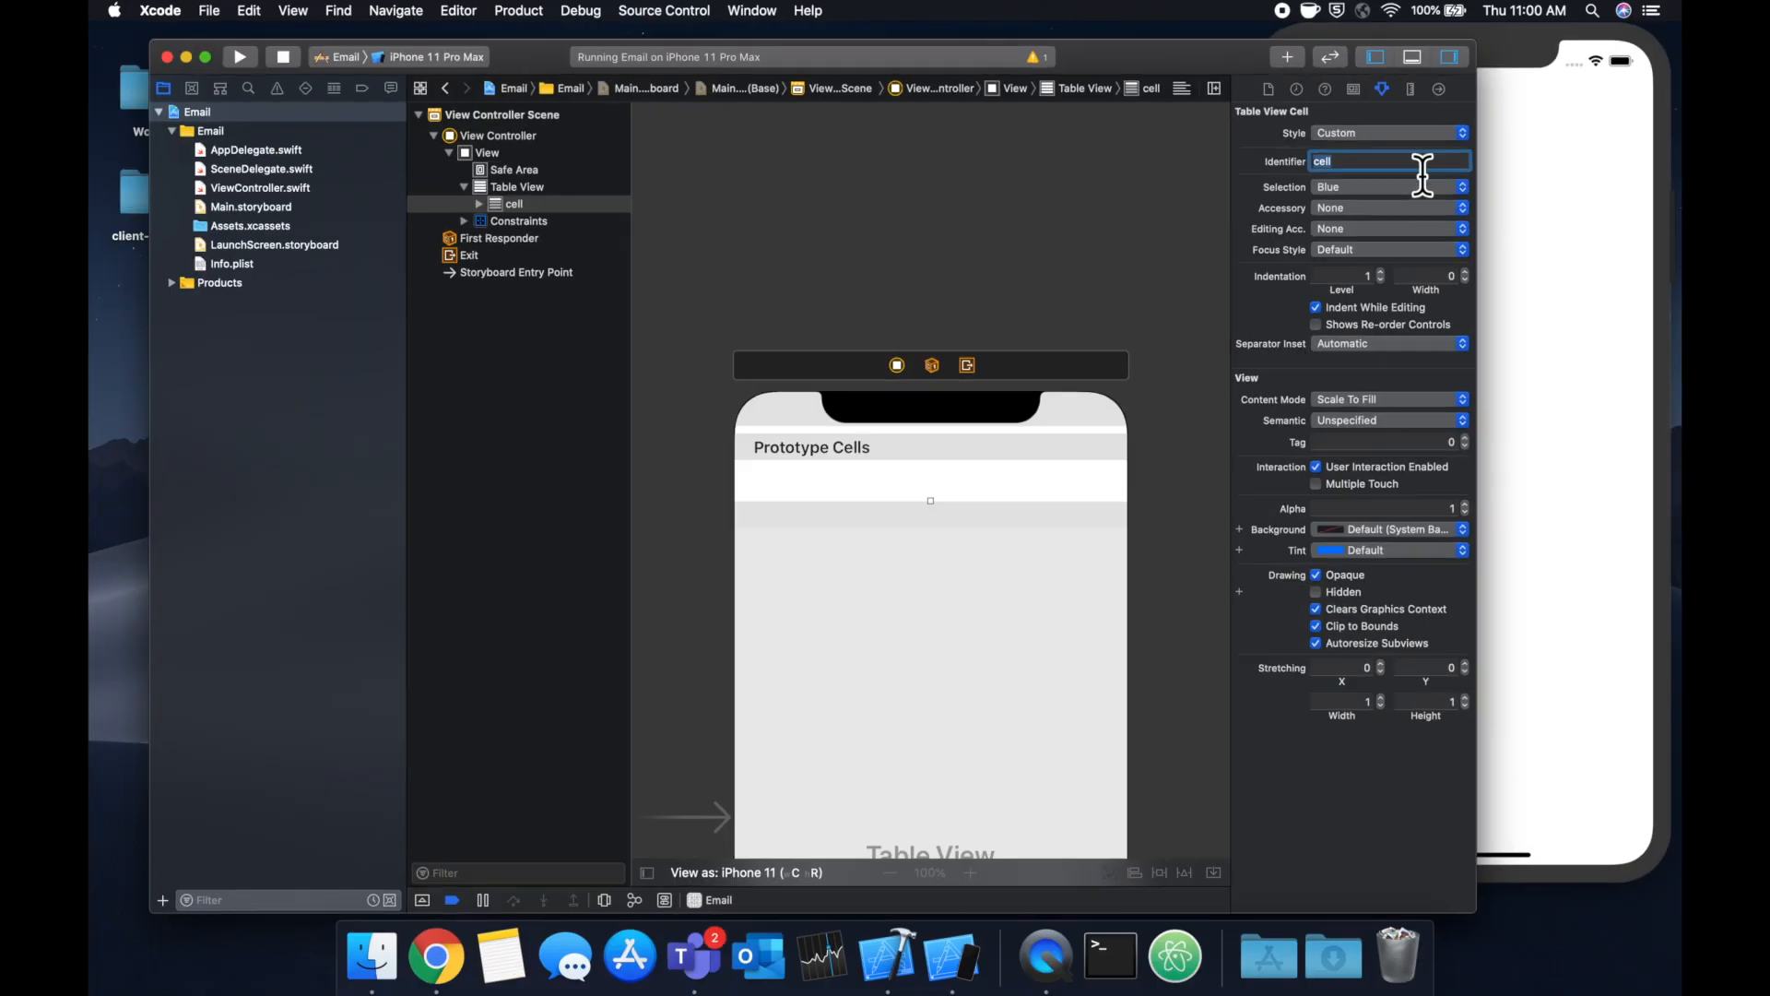
Set the cell identifier to 'cell' and return to ViewController.swift after the cell method
key("super+shift+o")
type("view")
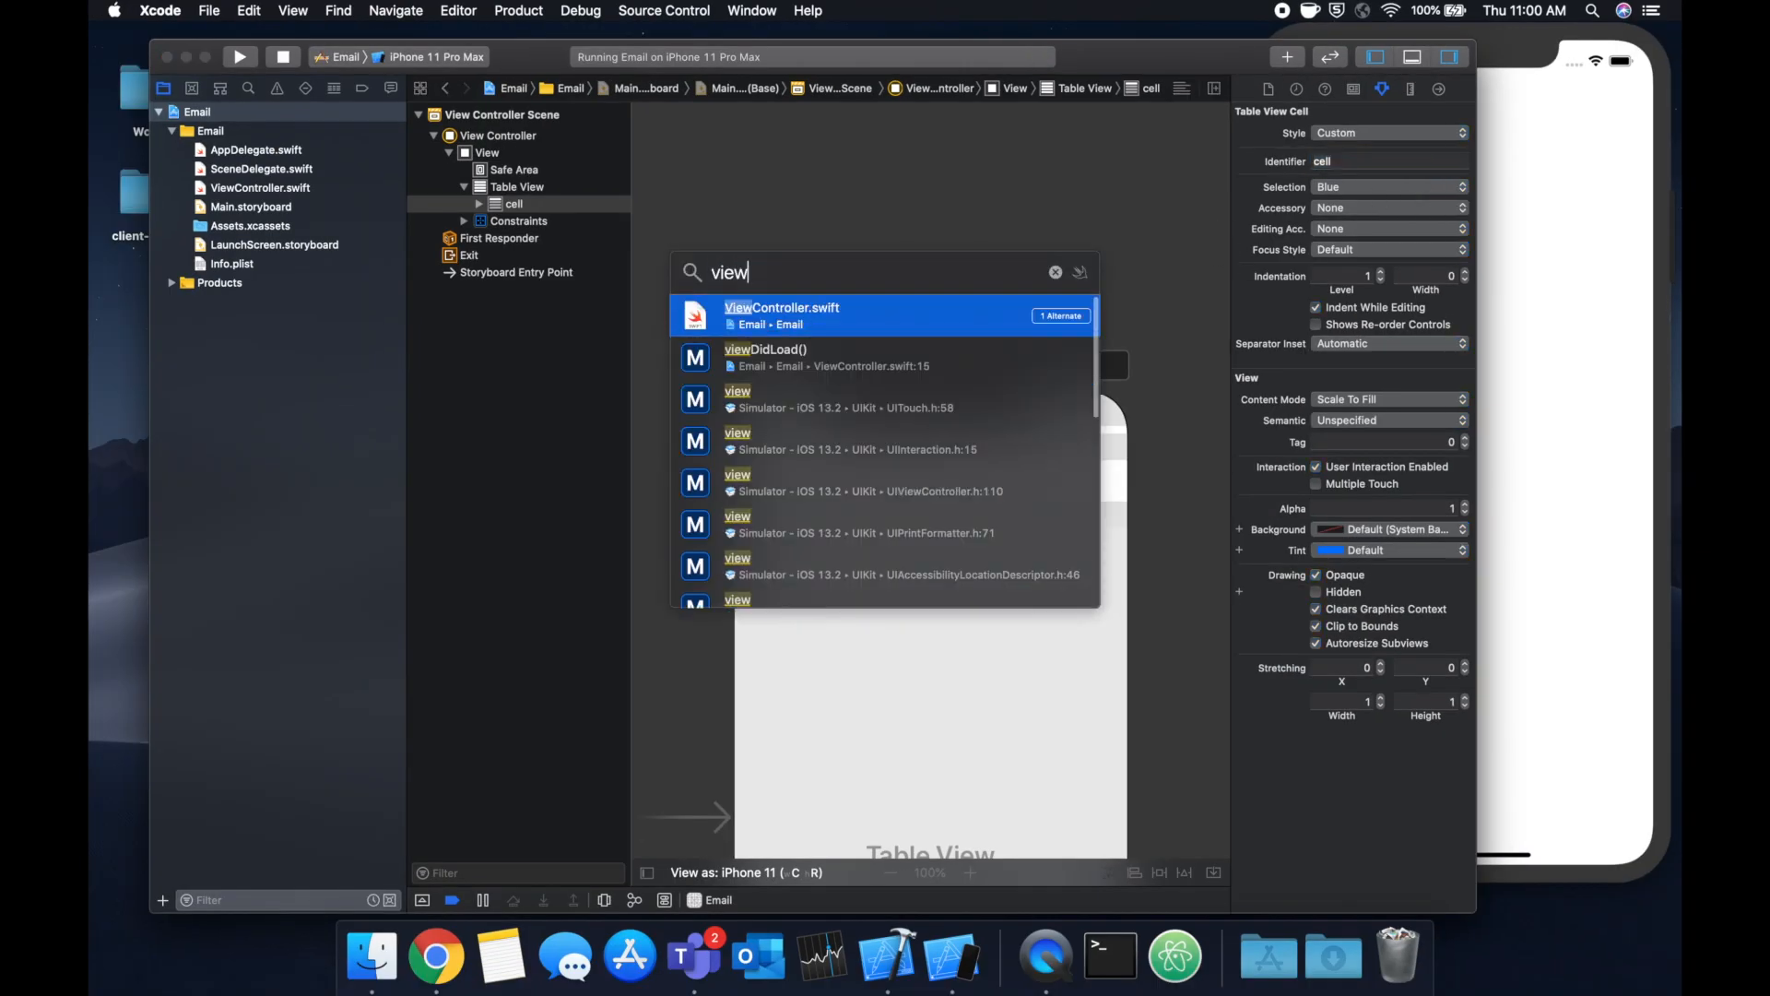
type("wcontroll")
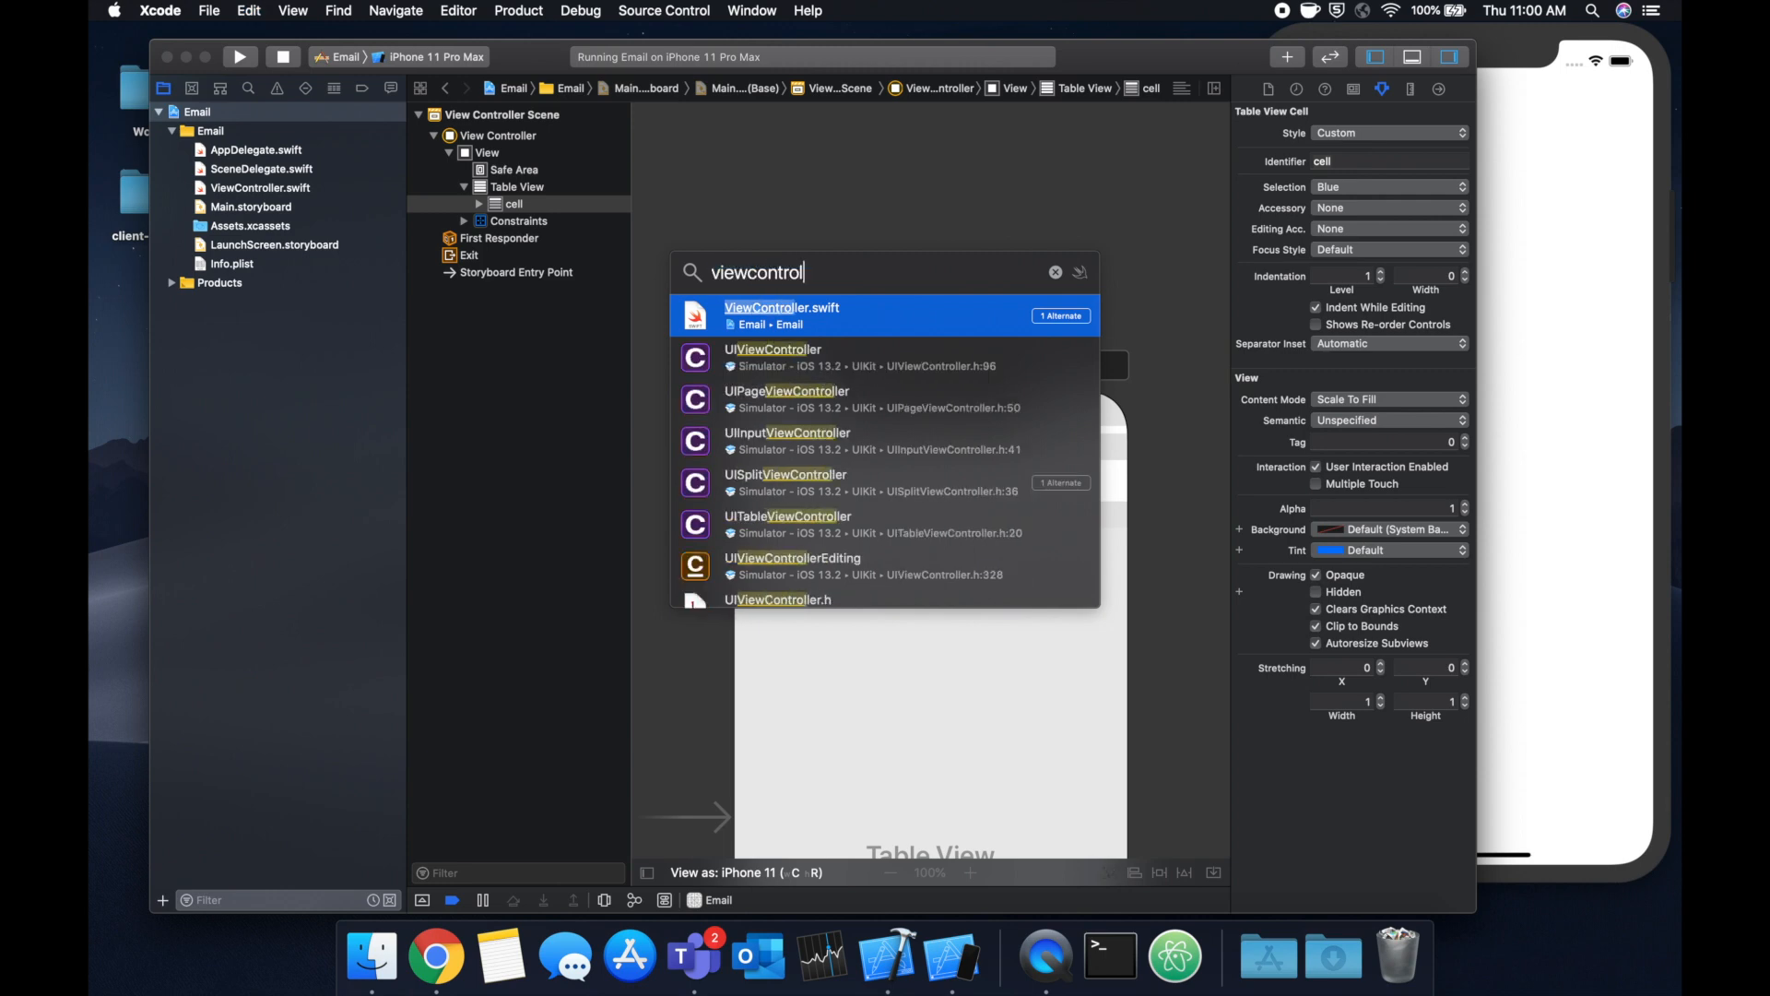
key("Return")
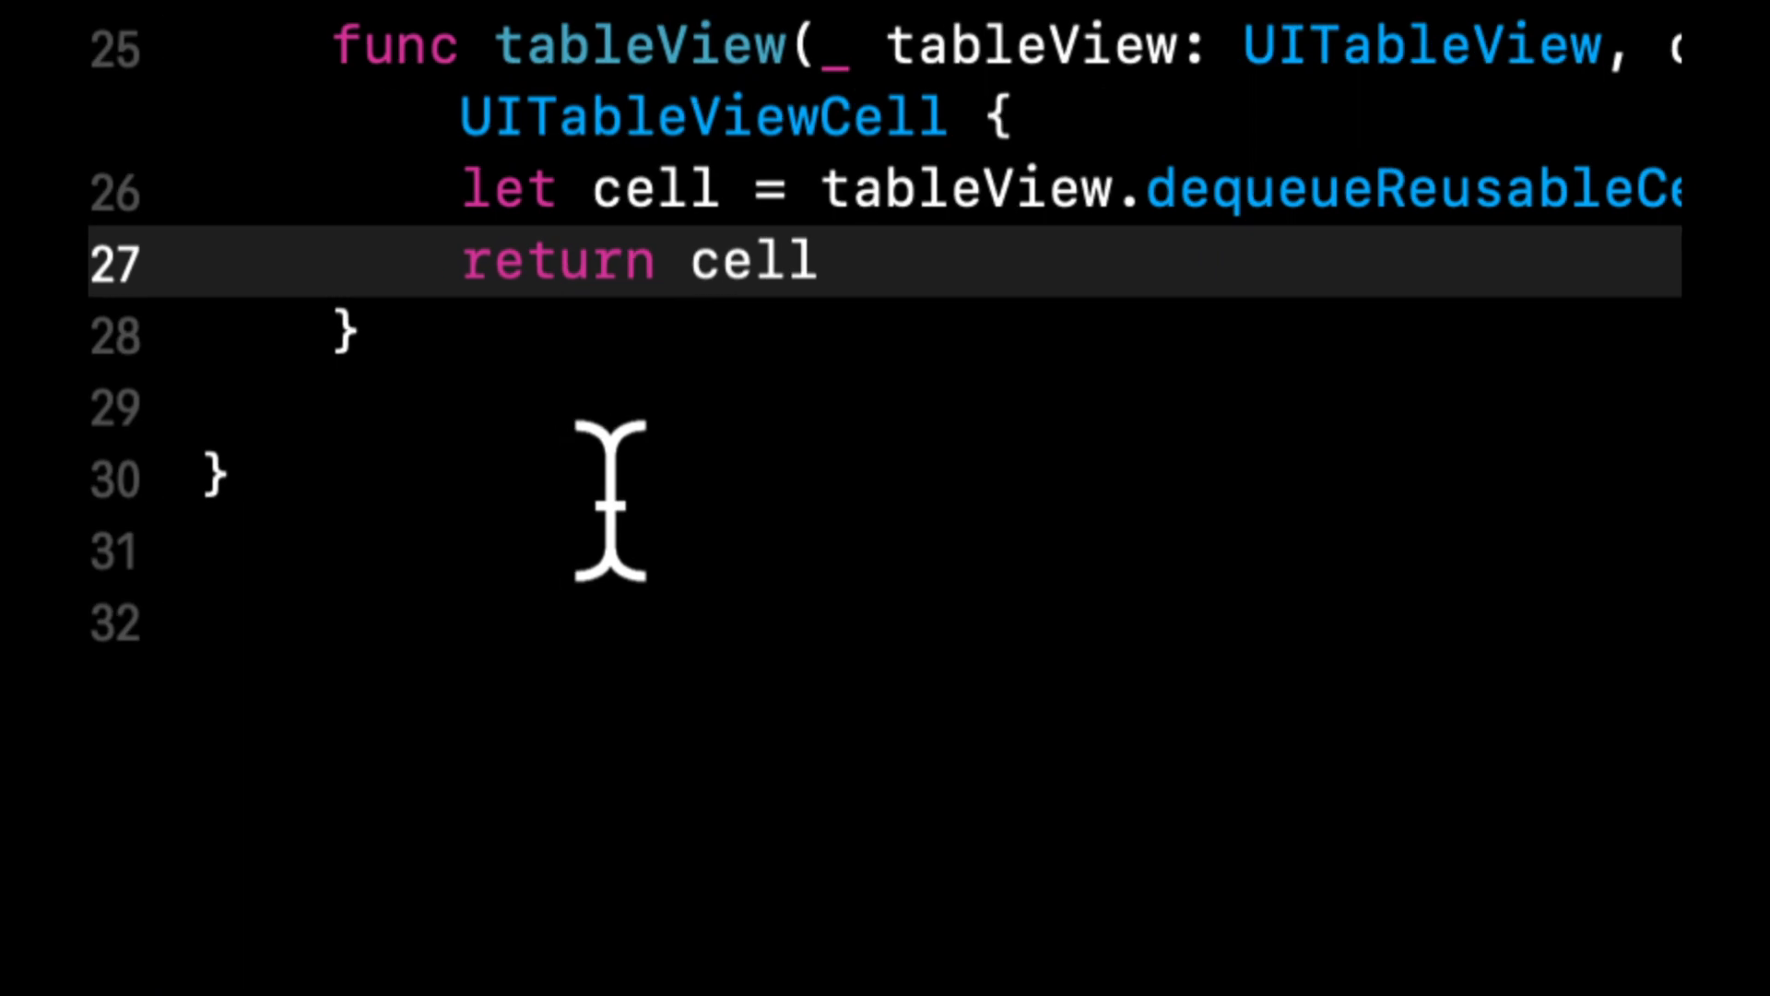
left_click(679, 413)
Add an empty 'func models() -> [EmailAccount]' after the cellForRowAt method
key("Return")
key("Return")
type("func")
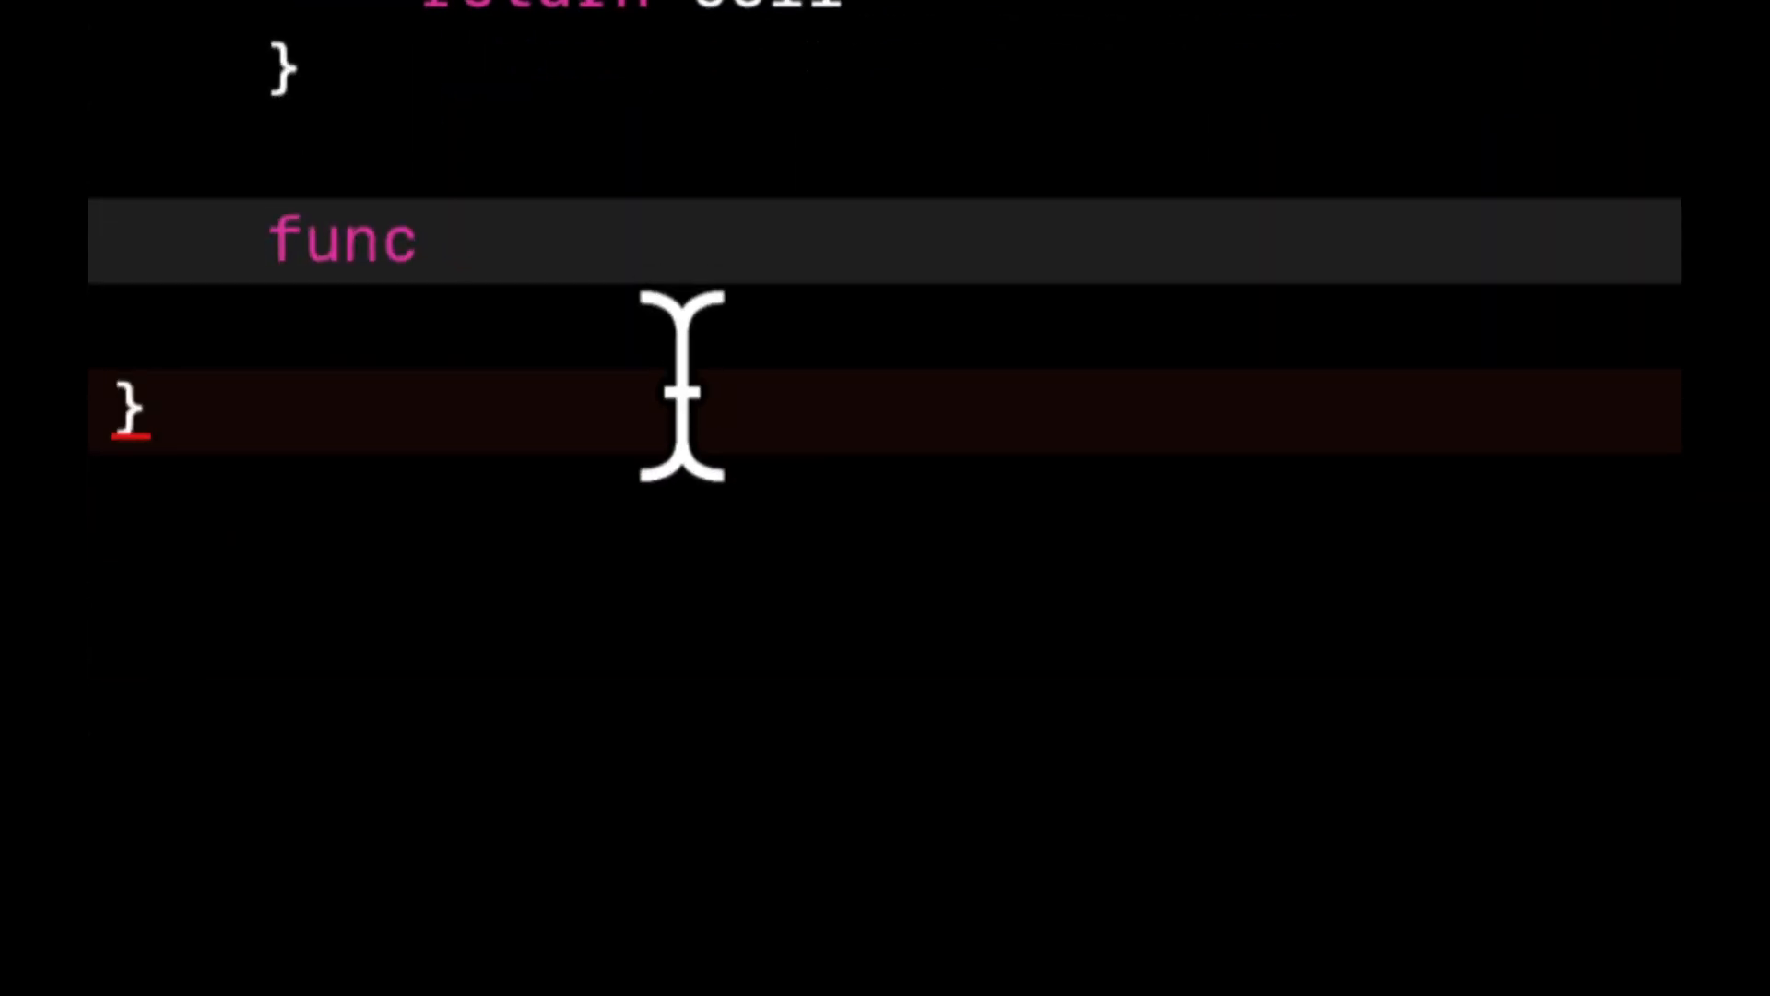
type("models() ->")
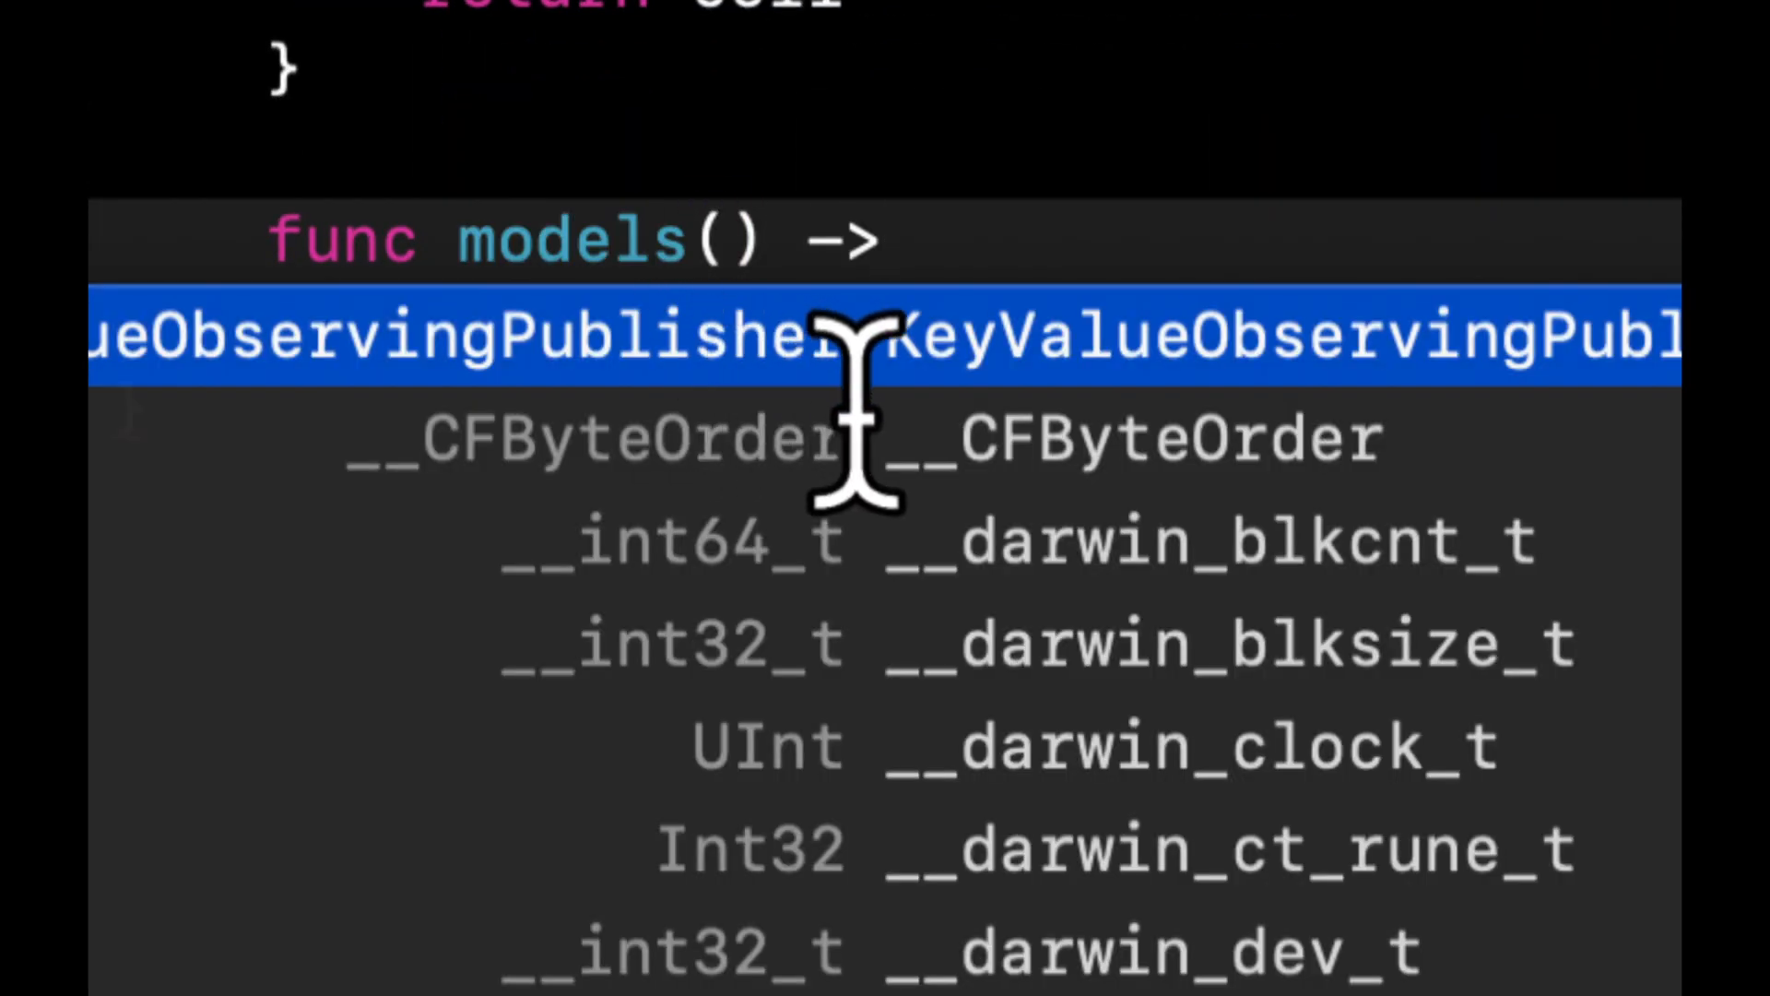
key("Escape")
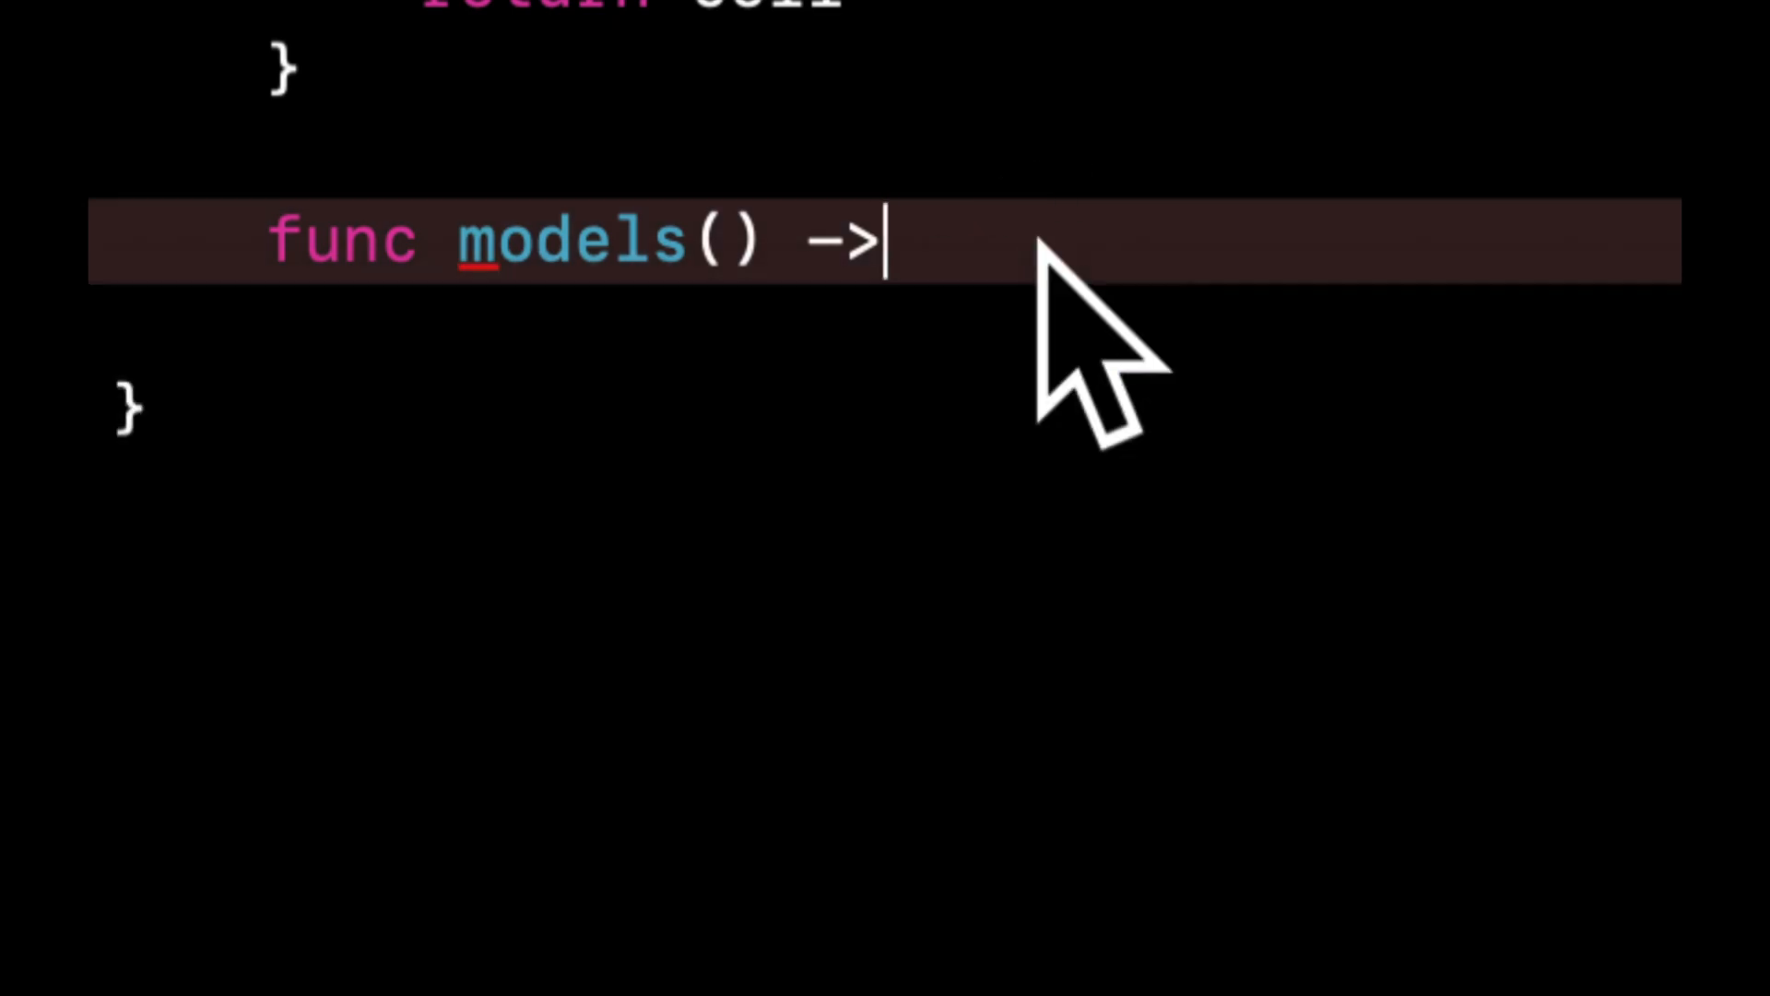
scroll(1037, 242, "up", 2)
type("[]")
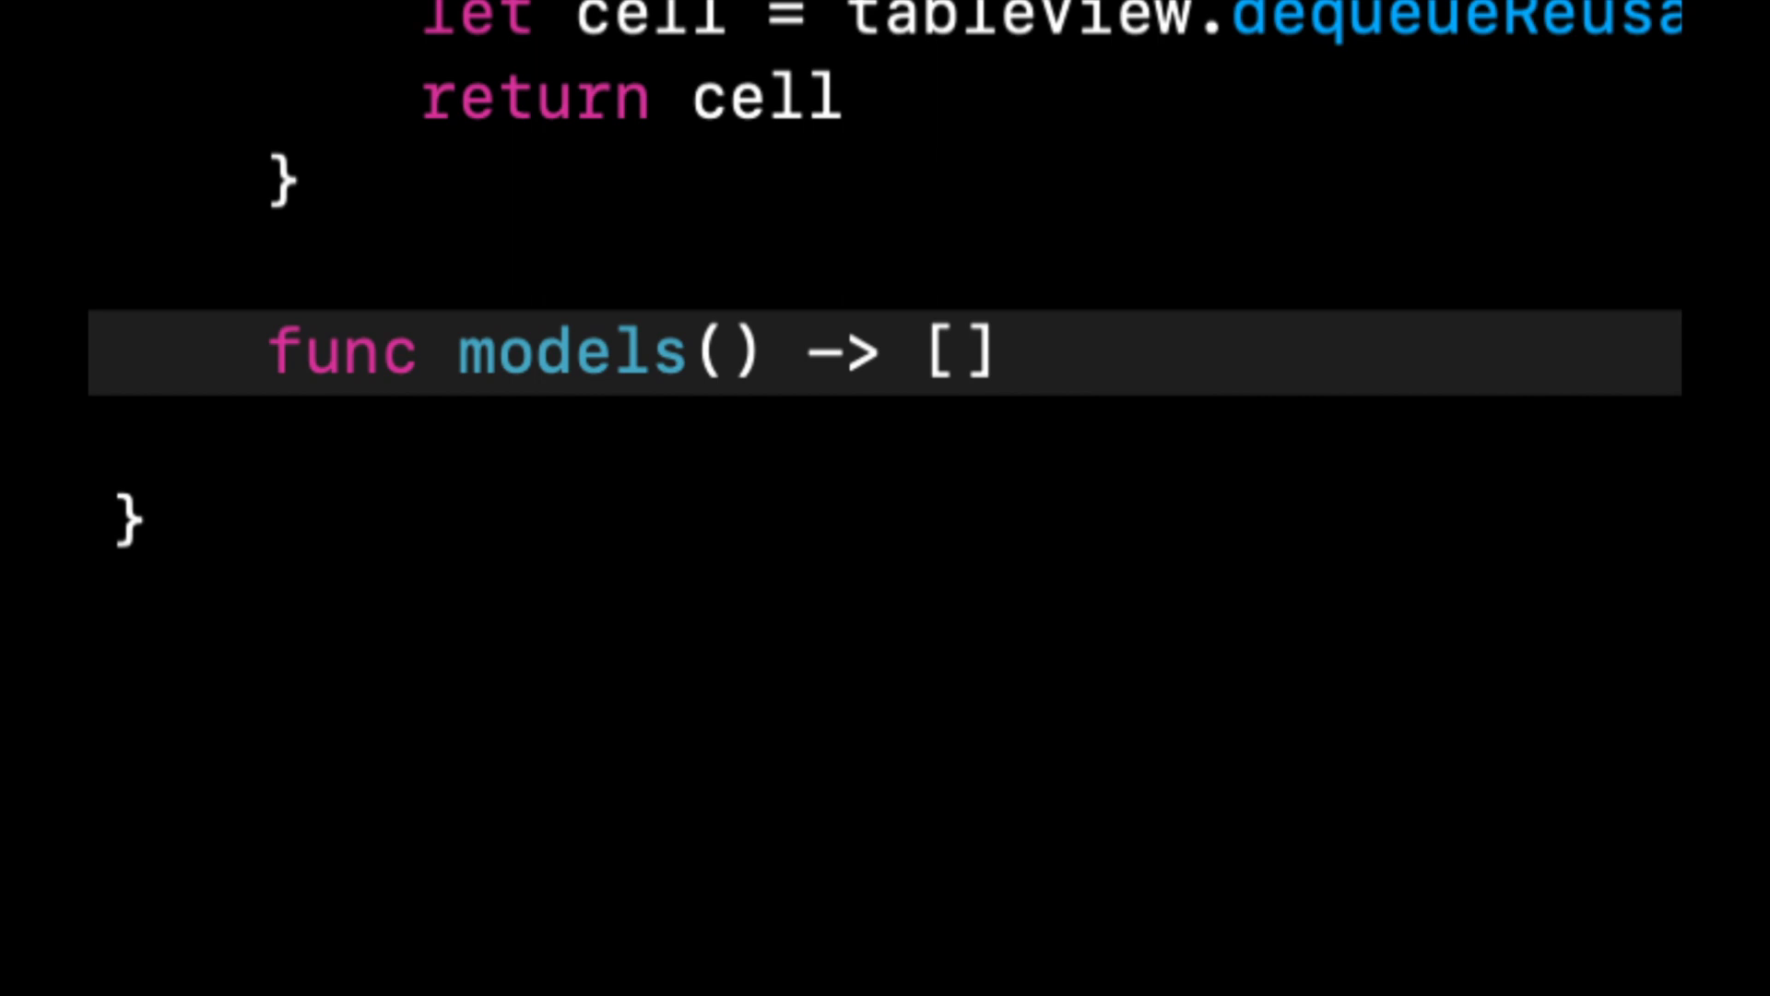
scroll(1355, 596, "down", 2)
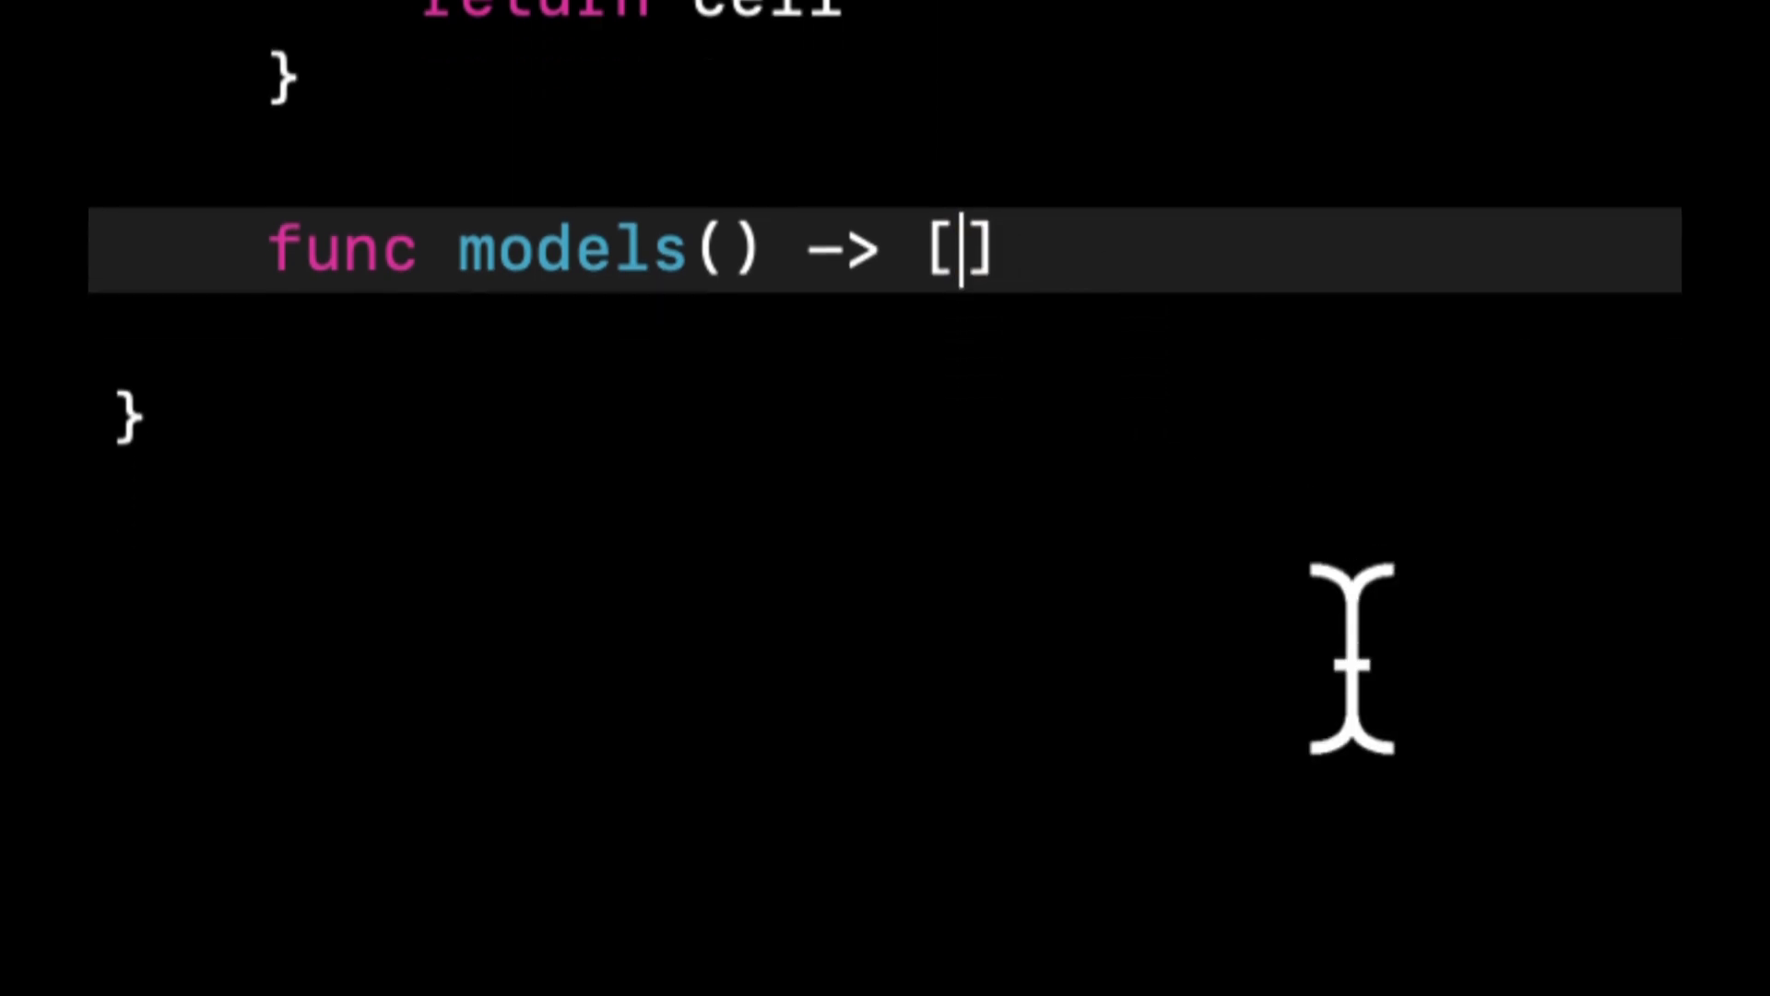
type("EmailAccount")
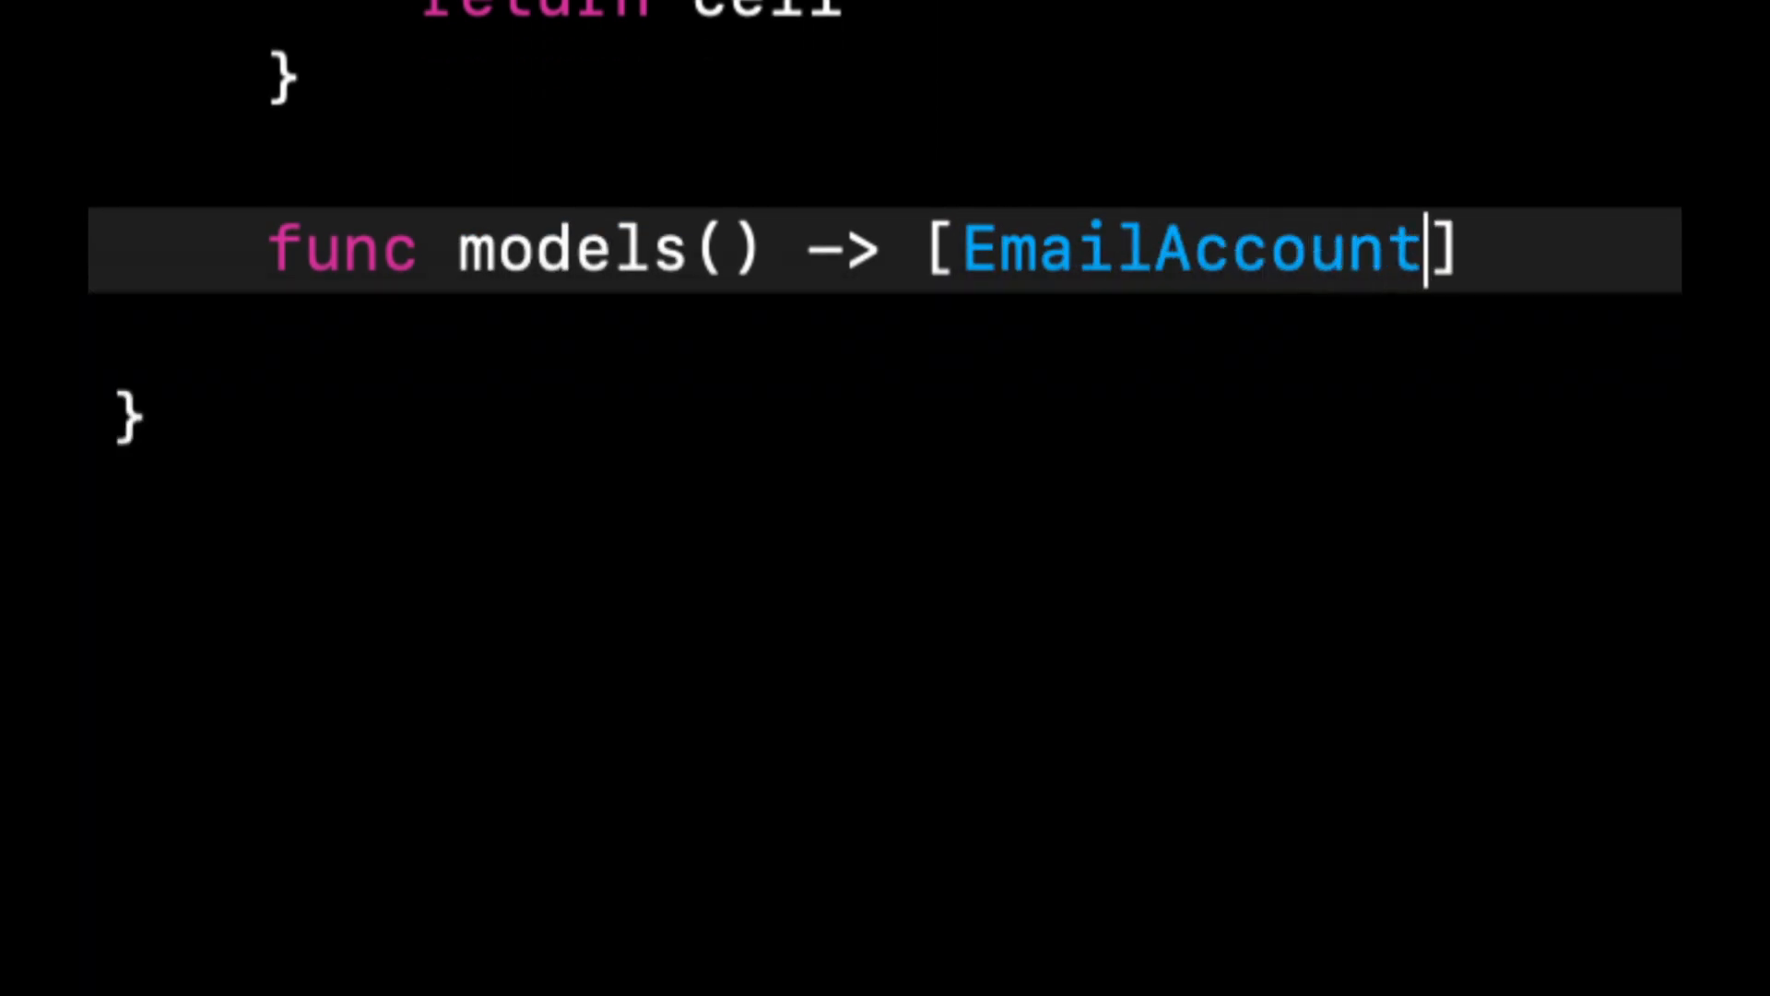
key("Right")
type("{")
key("Return")
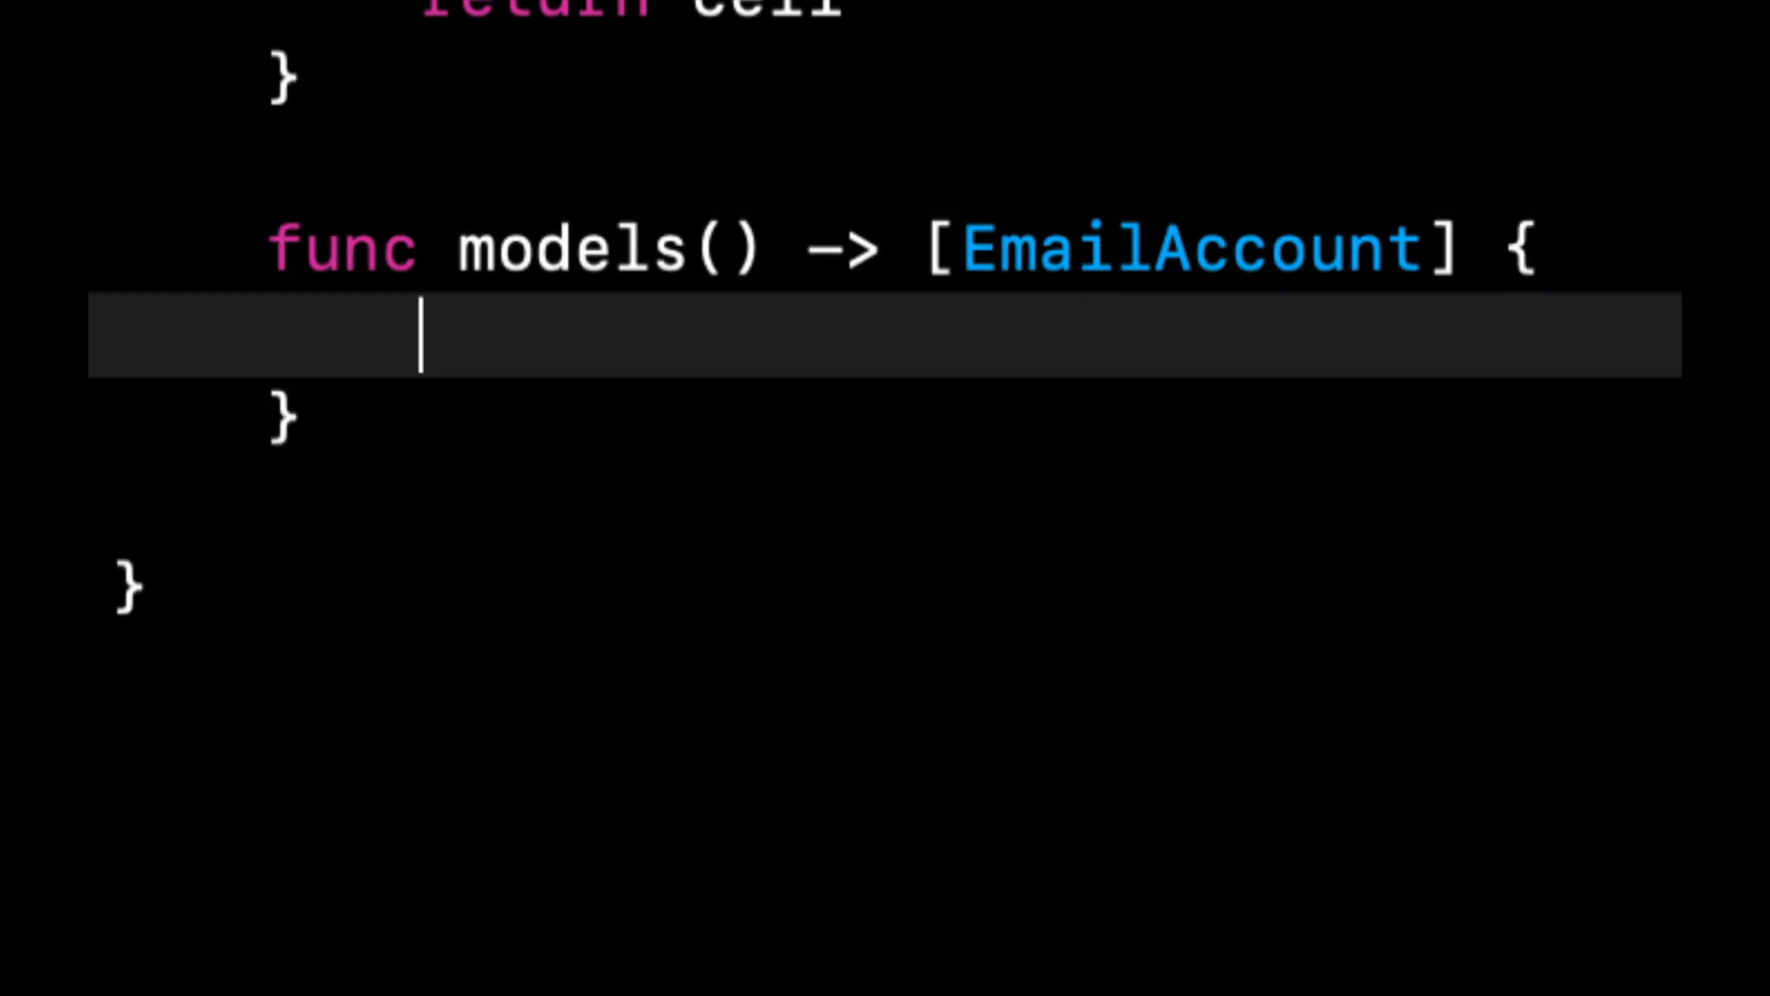
double_click(1139, 249)
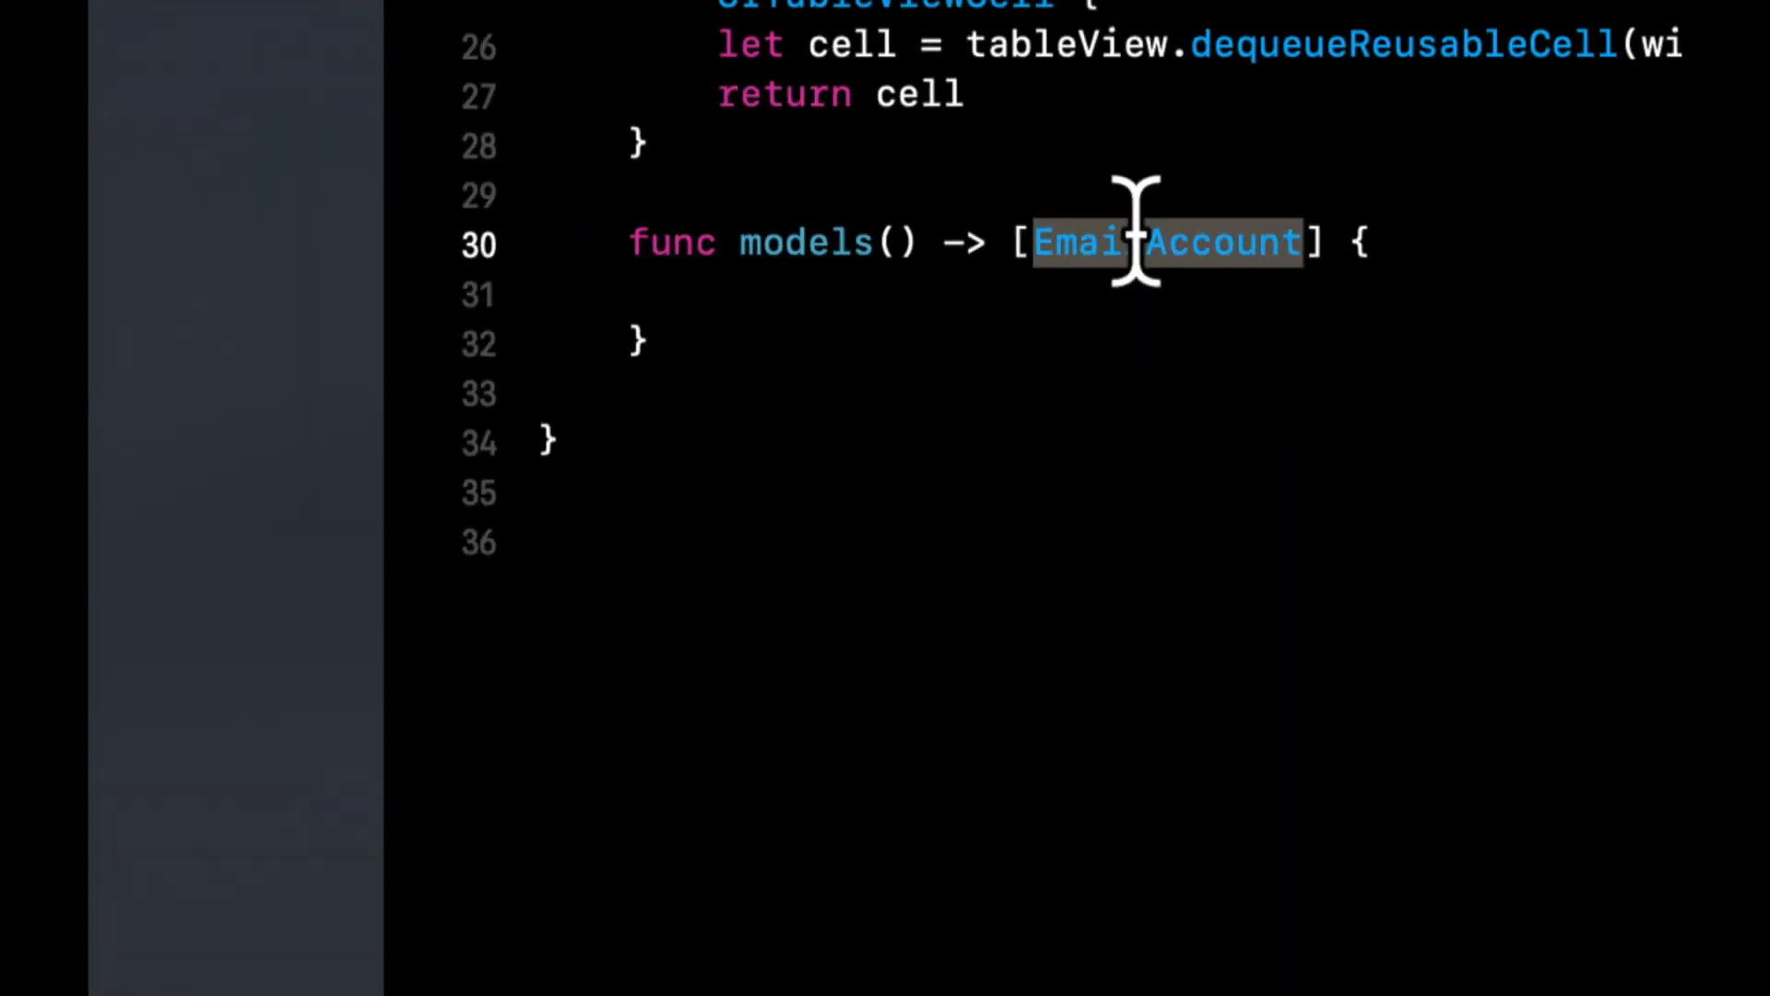
left_click(915, 586)
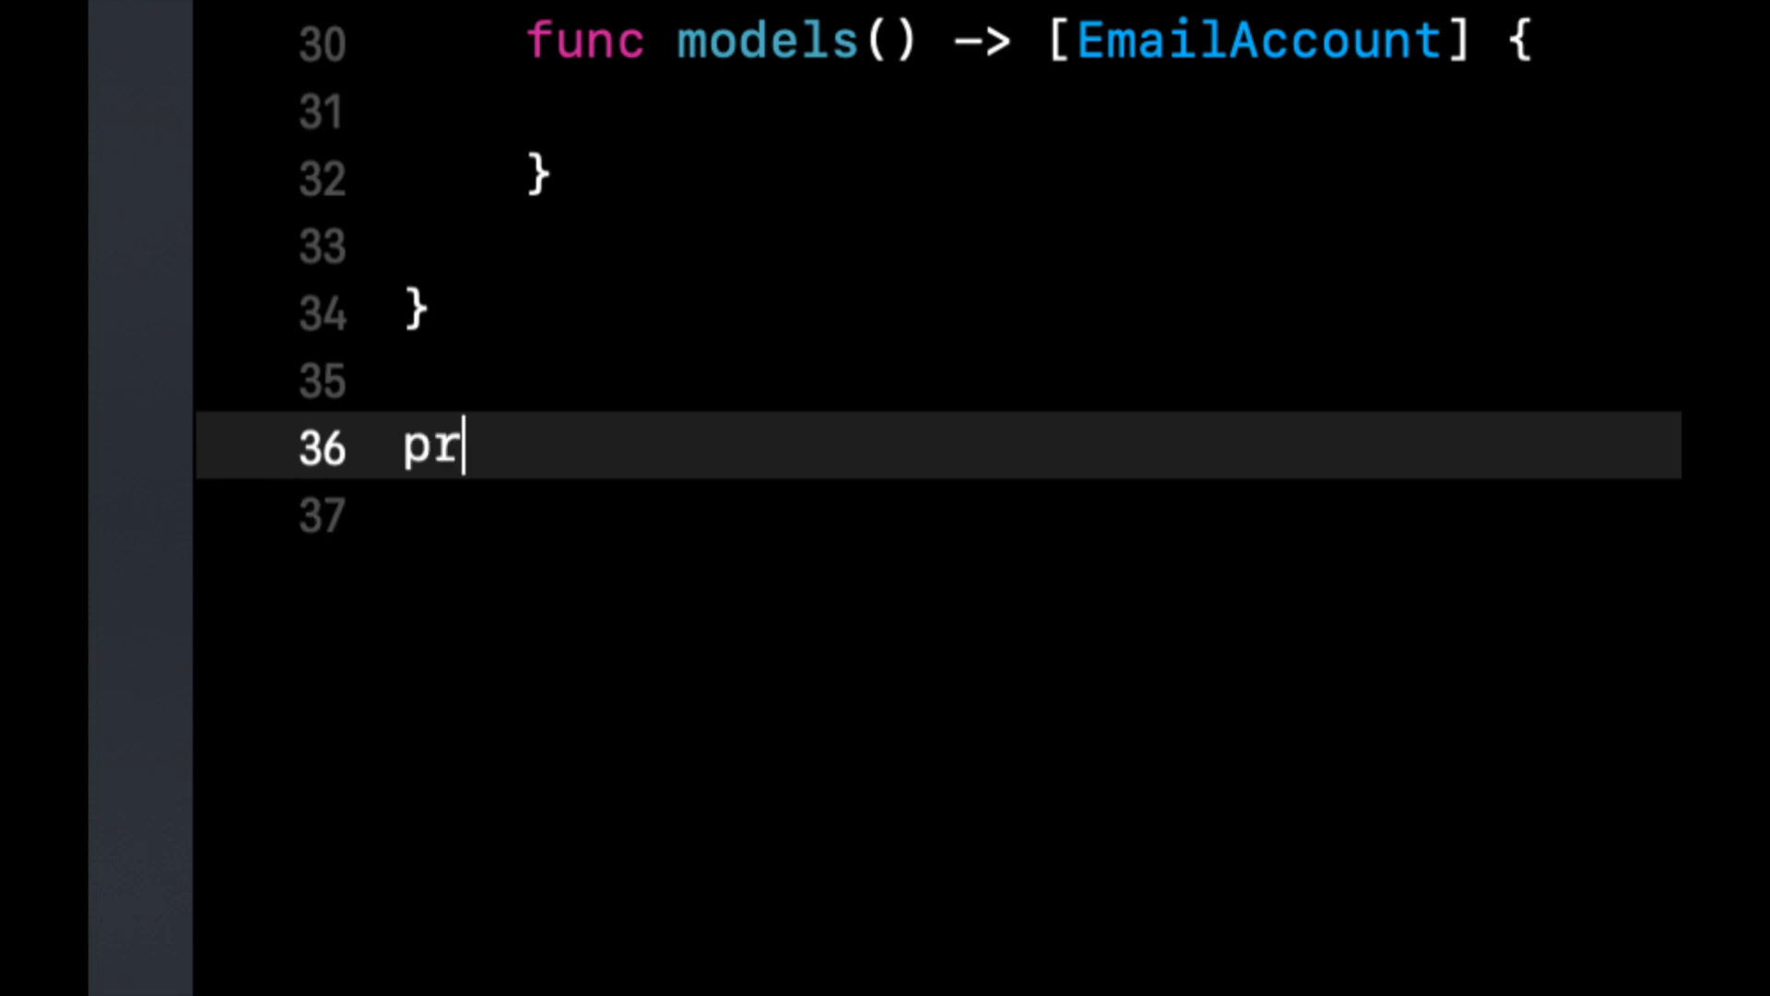
type("otocol EmailAccount {")
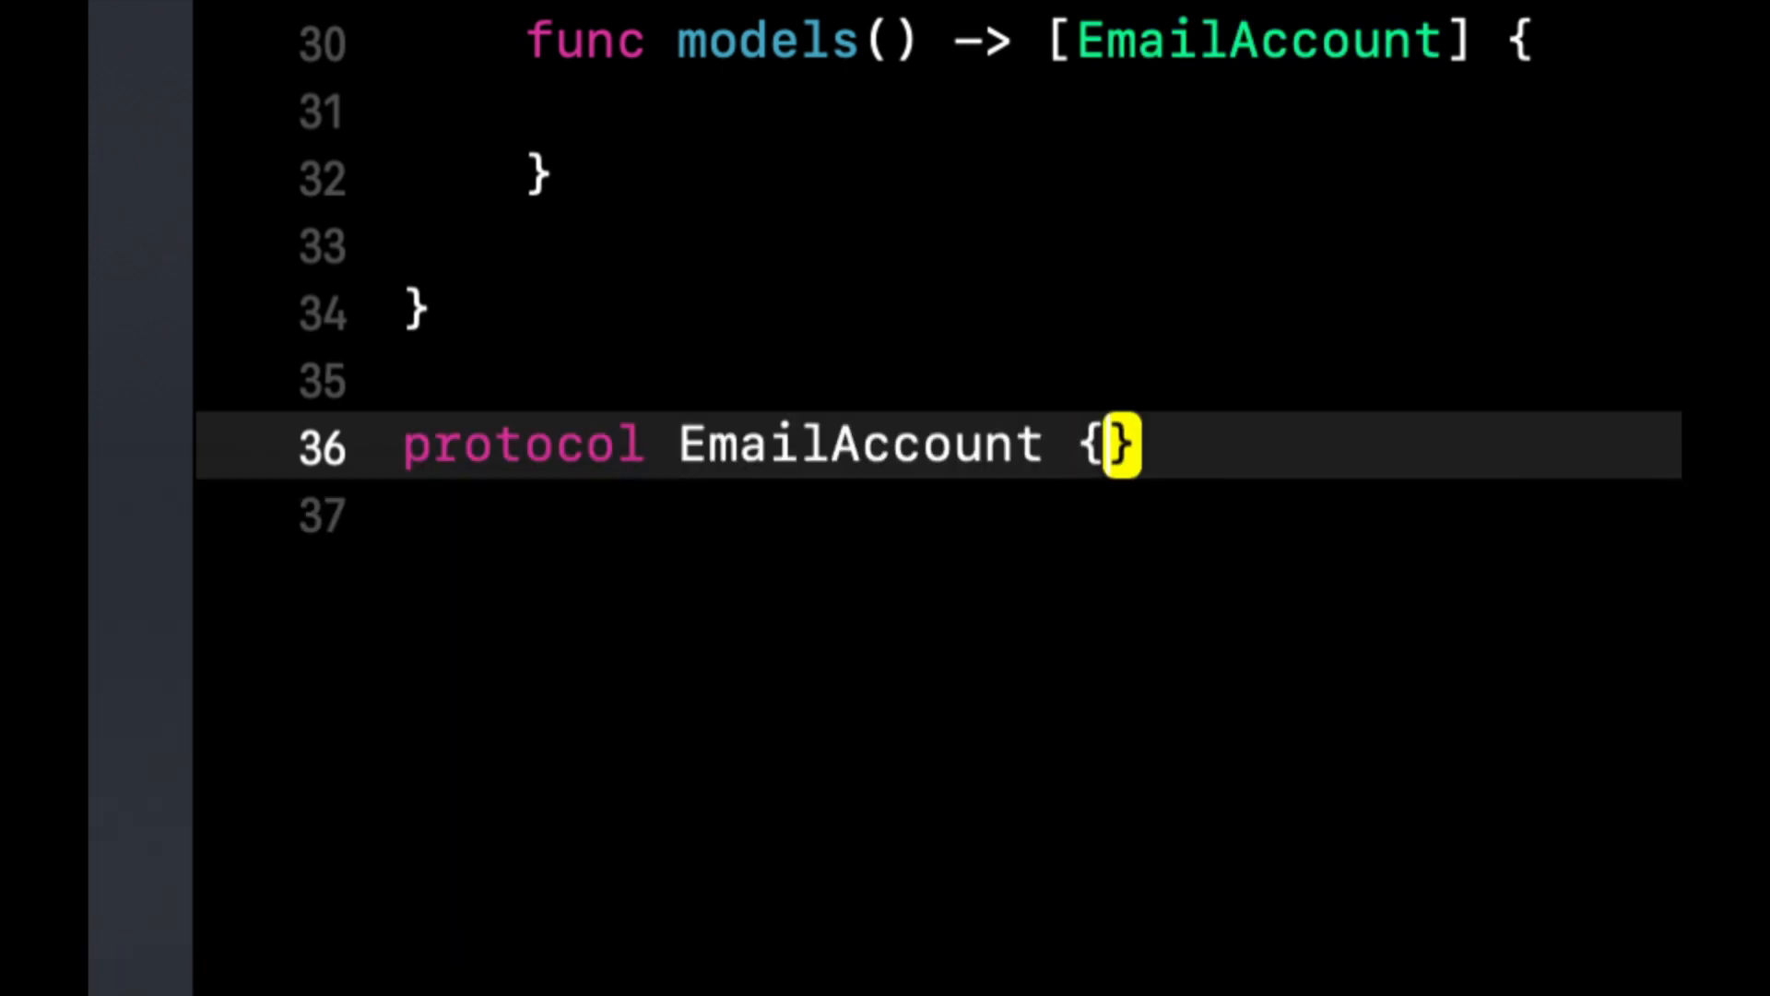
Declare protocol EmailAccount with get-only username: String, domain: String and lastEmailReceived: Date
key("Return")
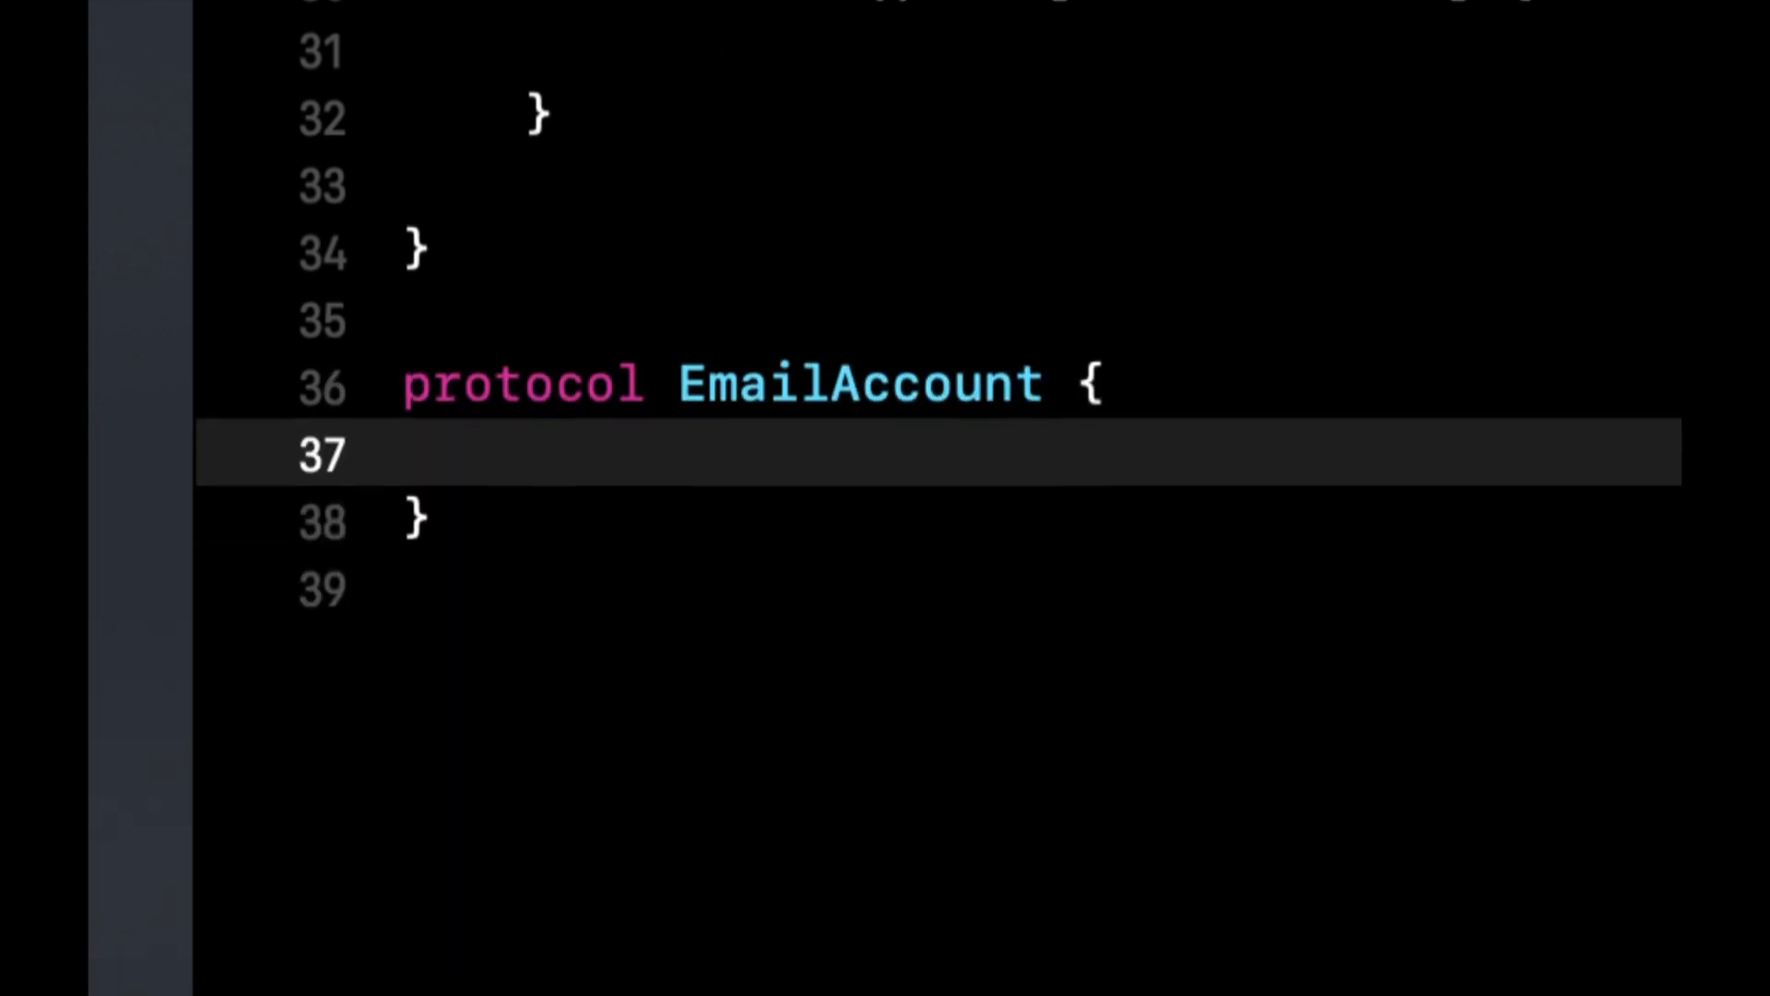
type("var username")
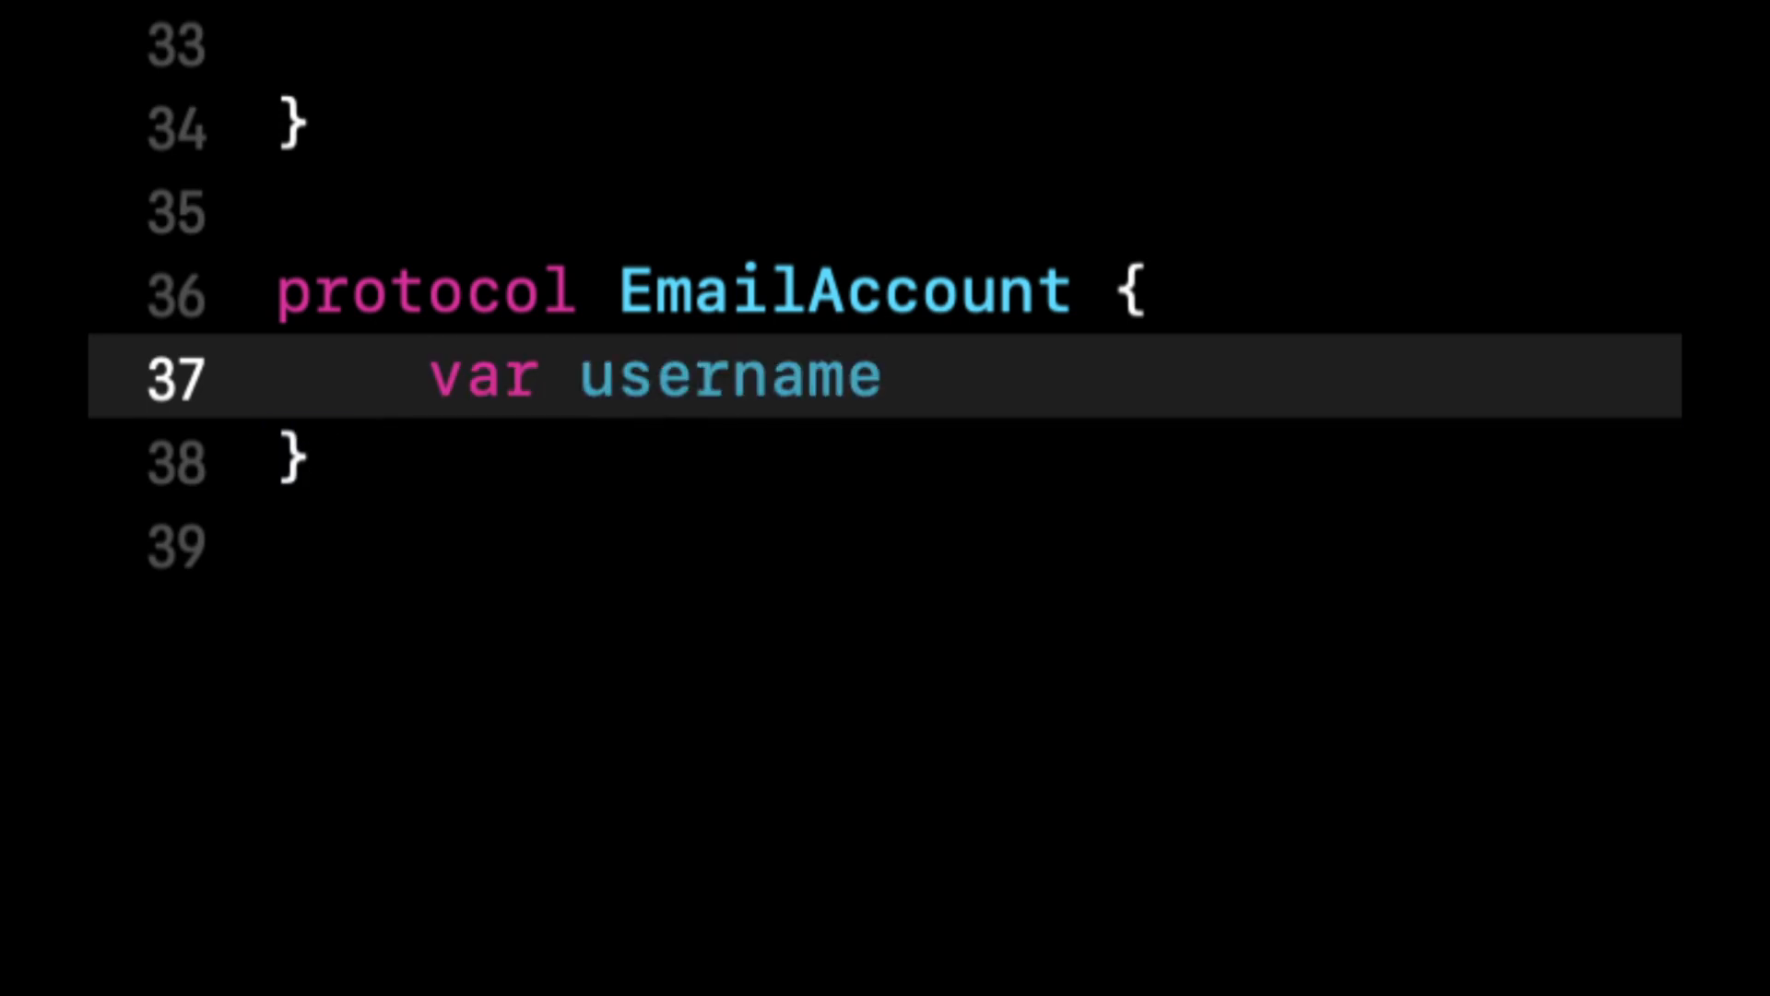
type(": String { }")
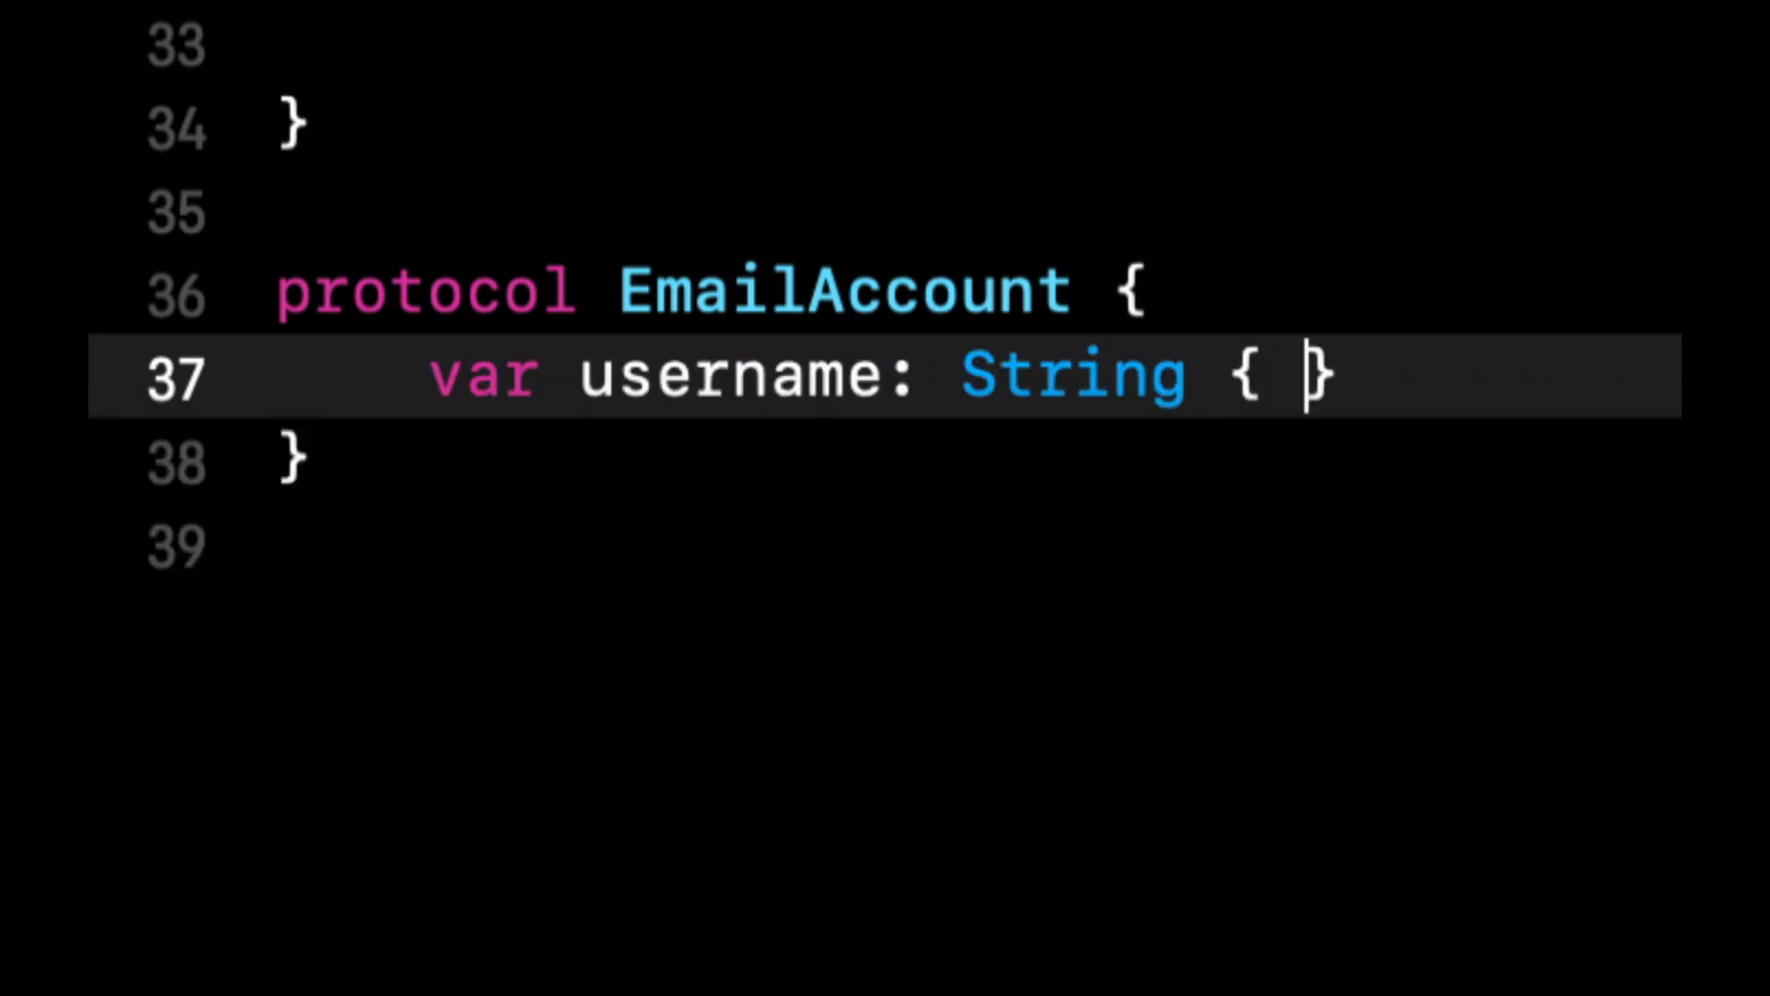
key("Left")
key("Left")
type("get")
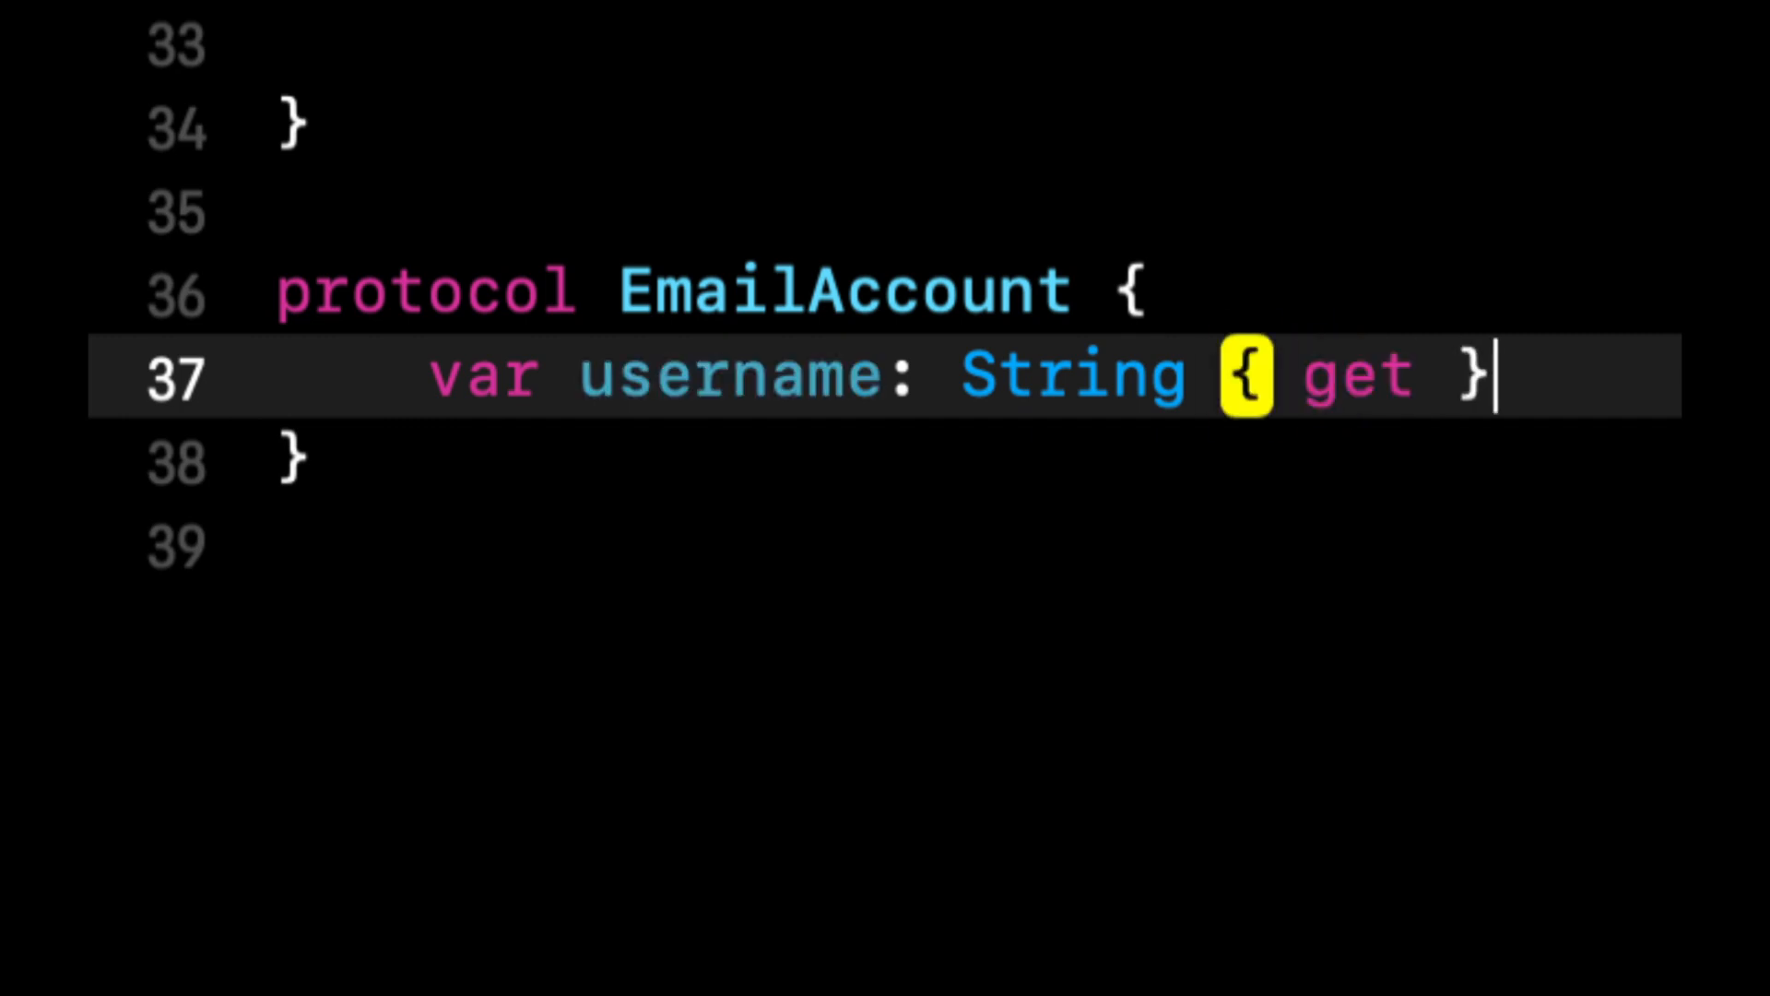
key("End")
key("Return")
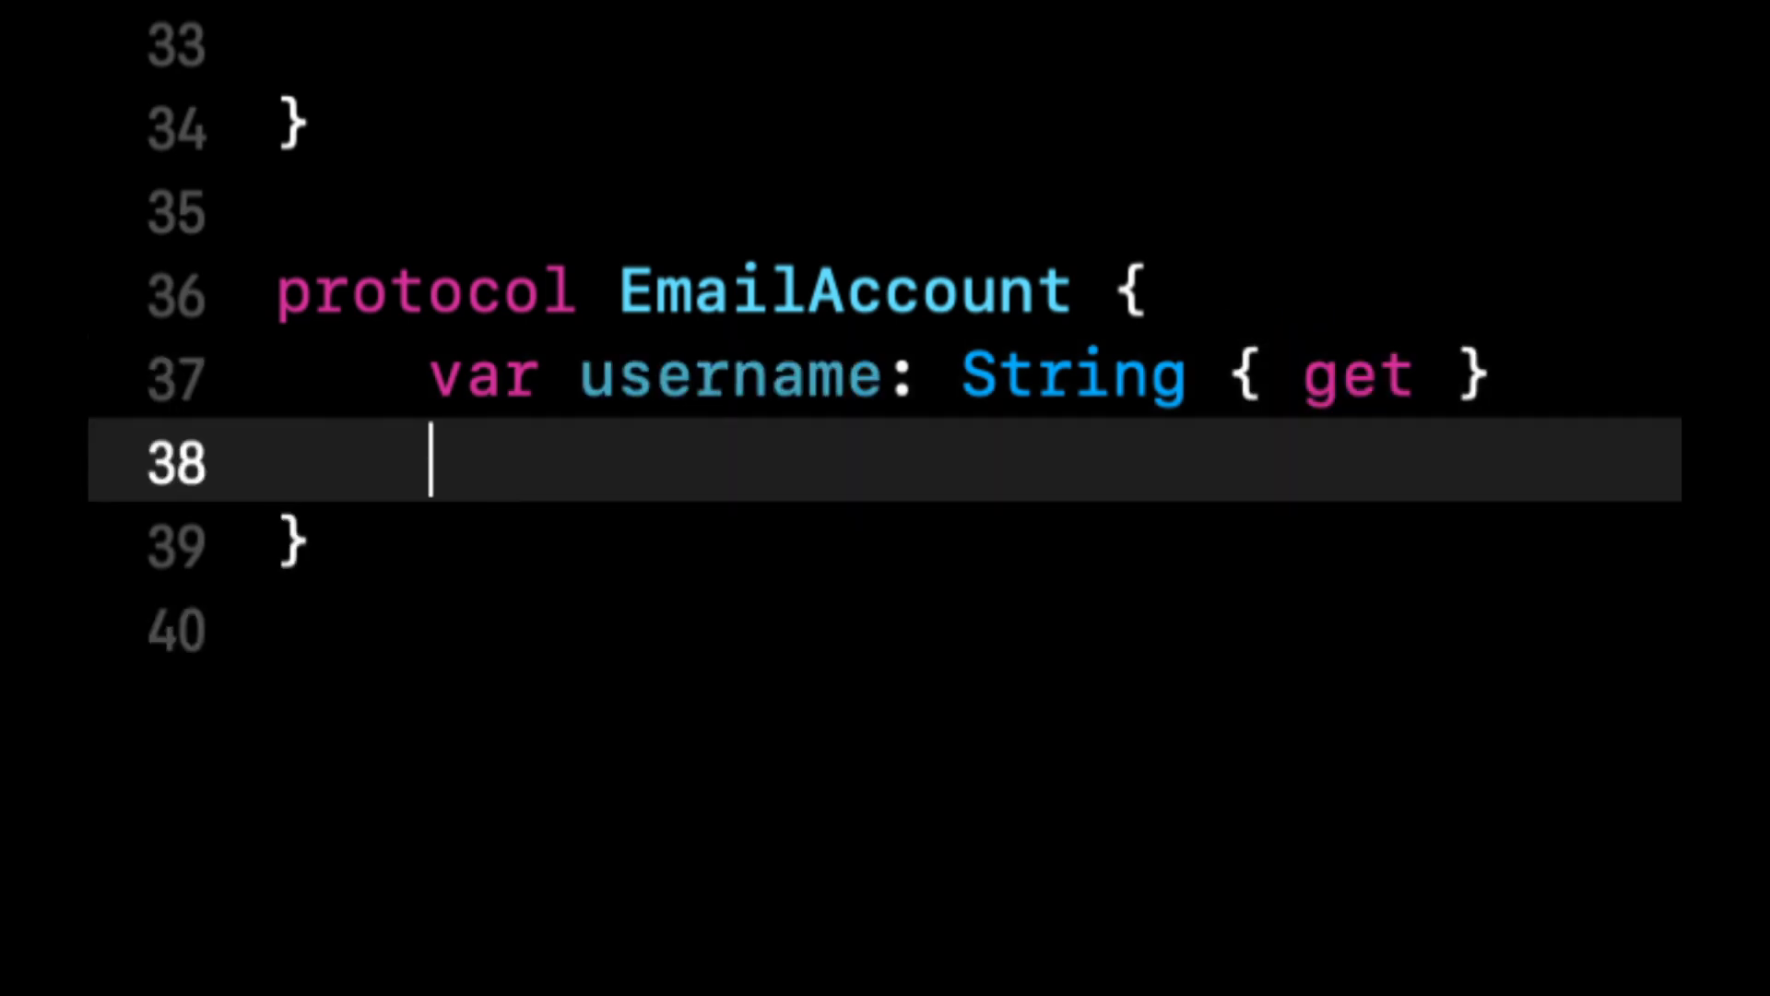
type("var do")
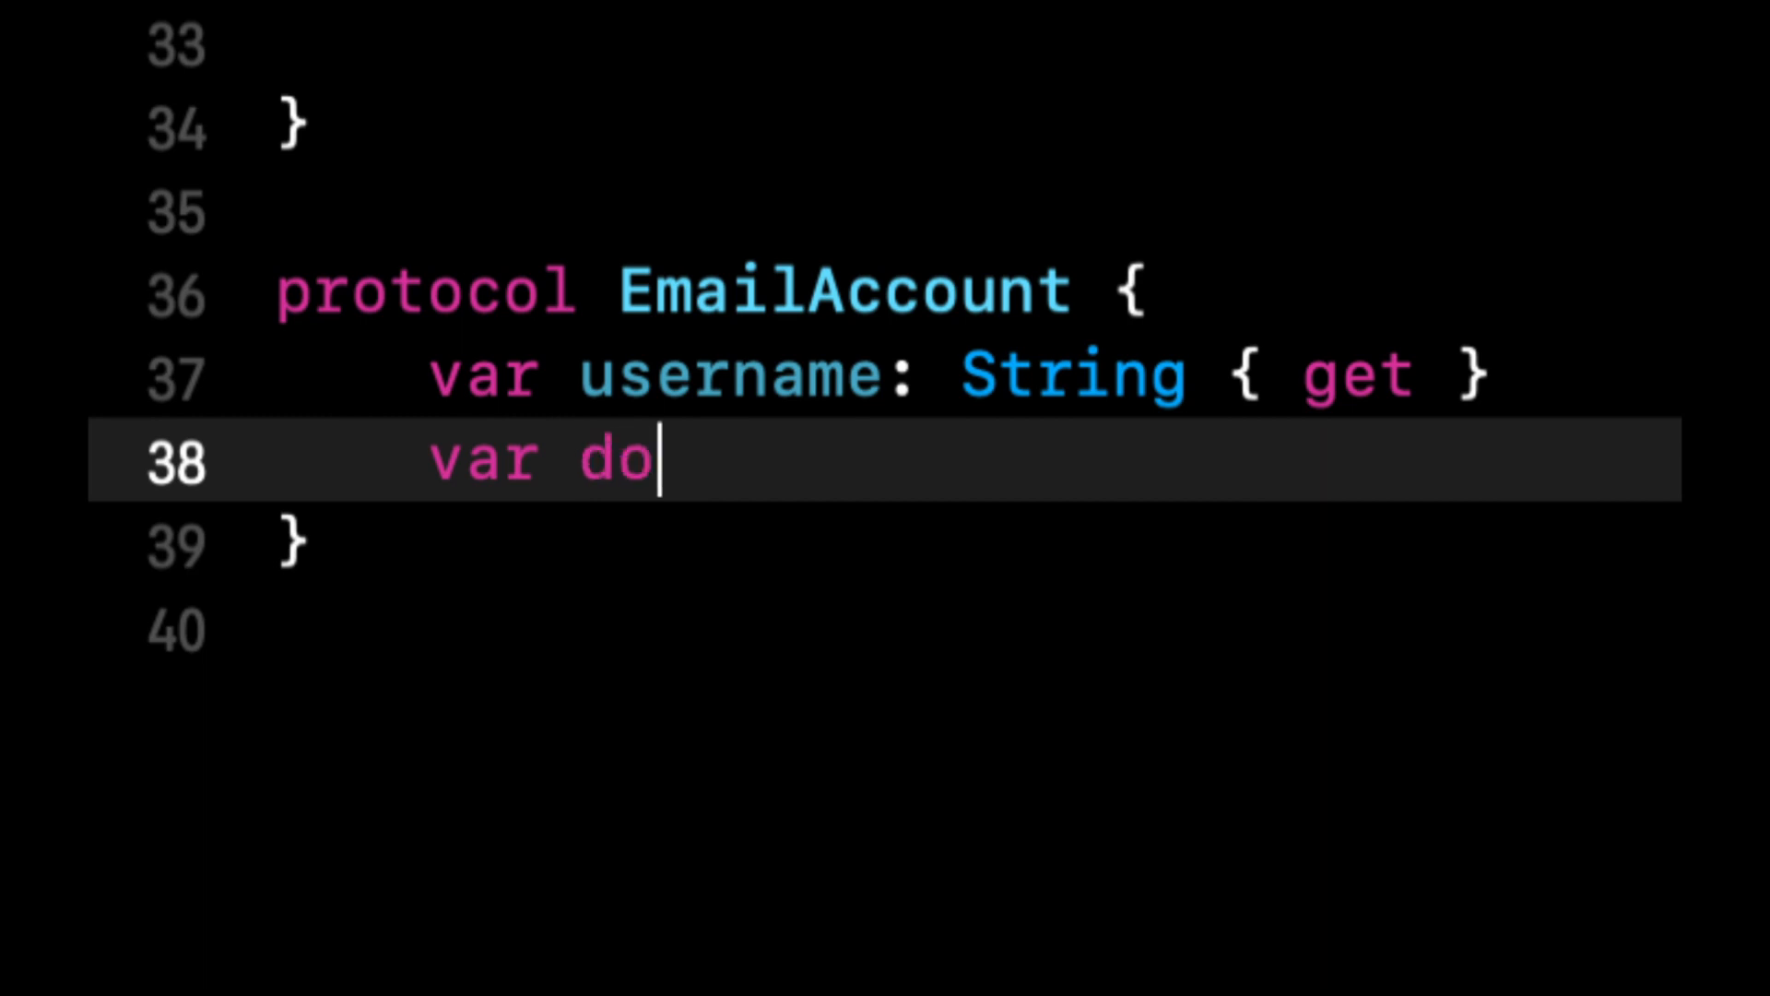
type("main: STring { get")
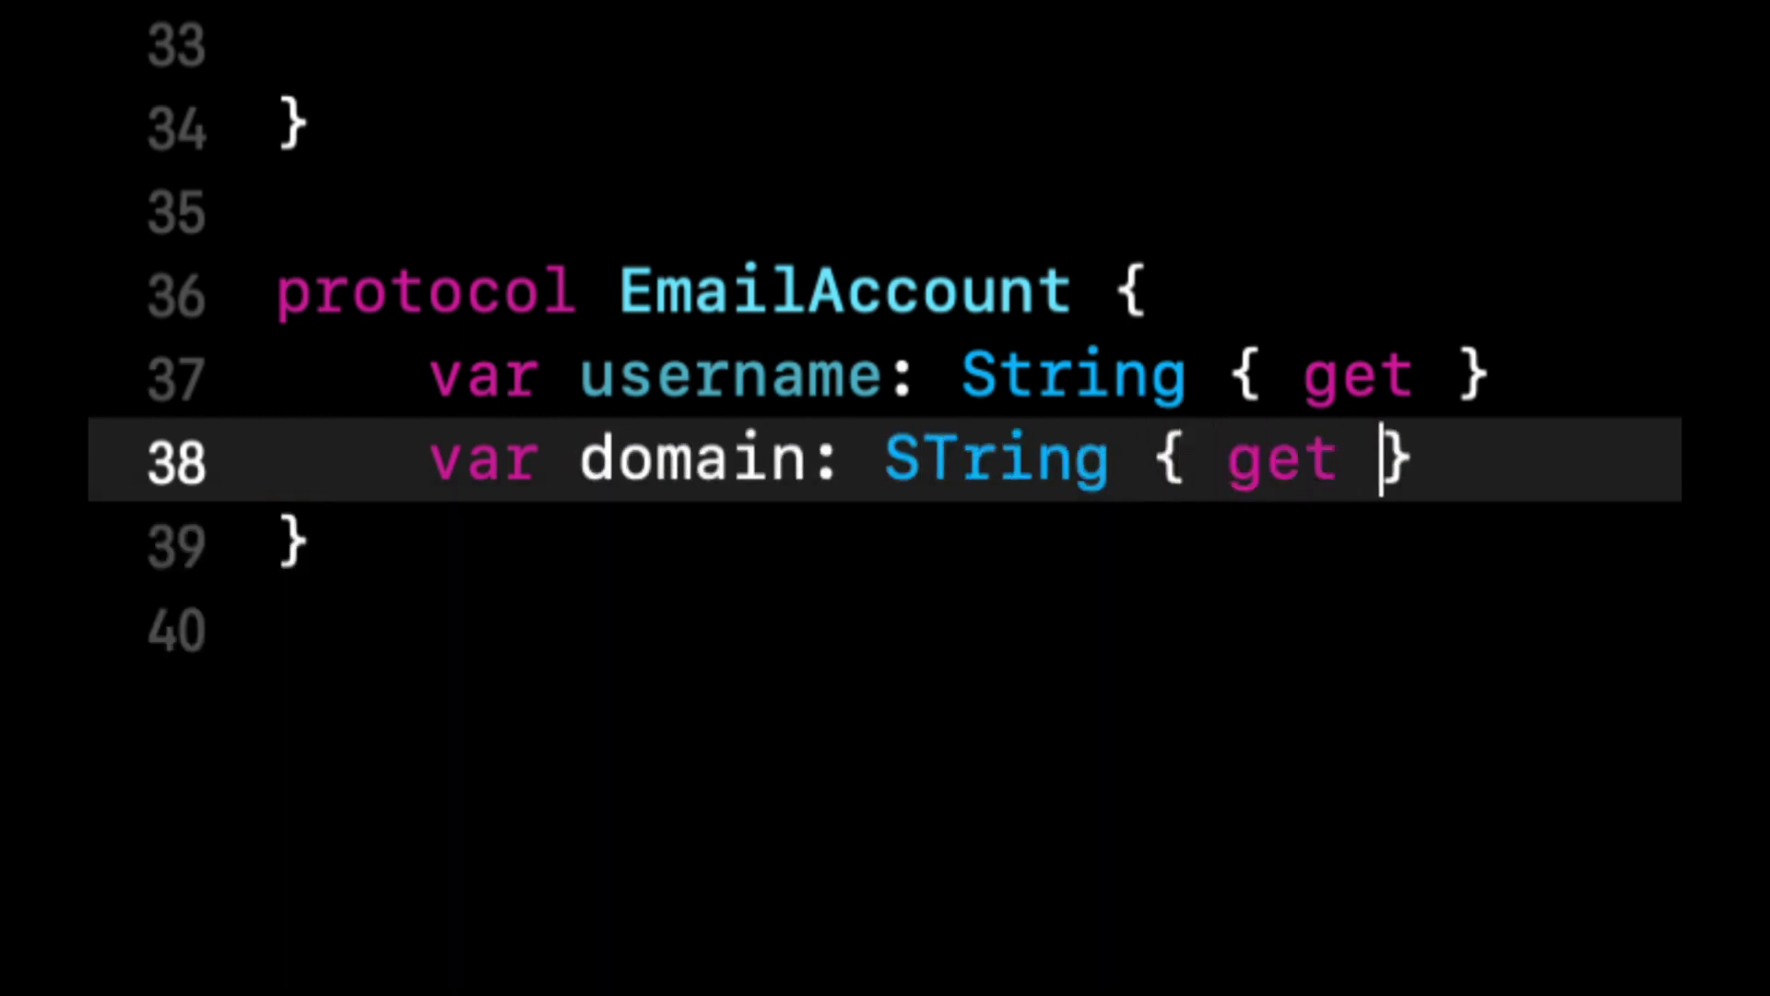
key("End")
key("Return")
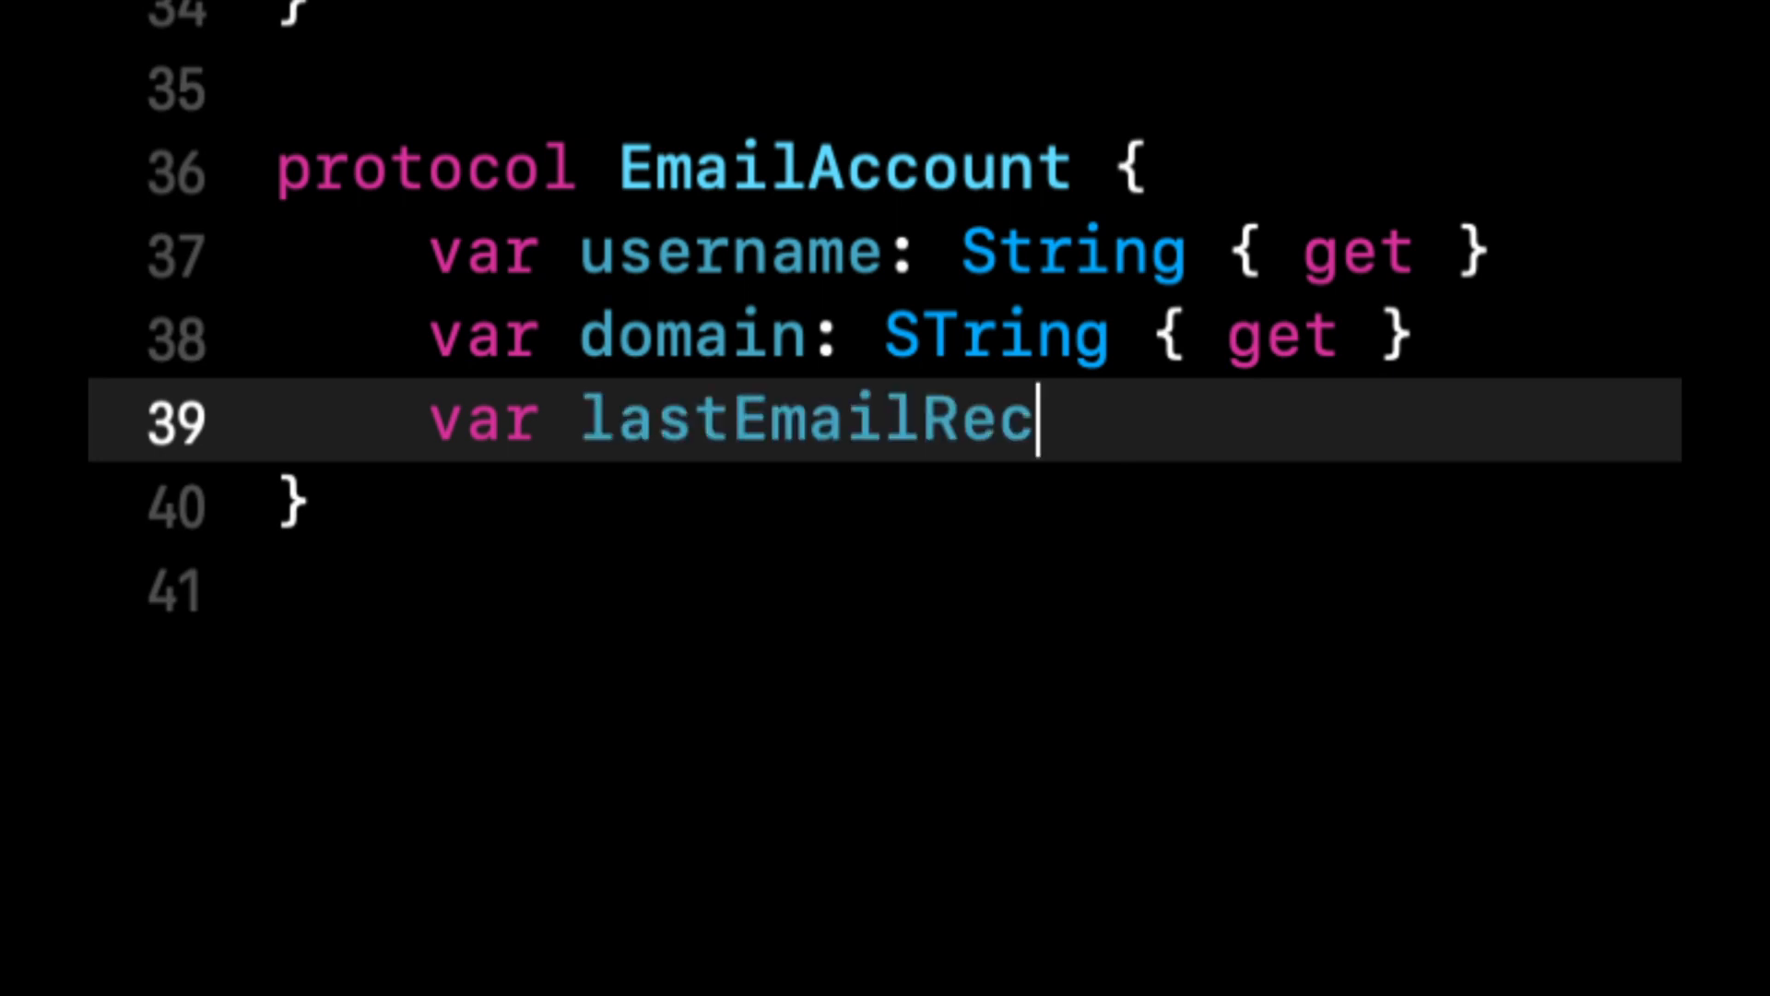
type("eived: ")
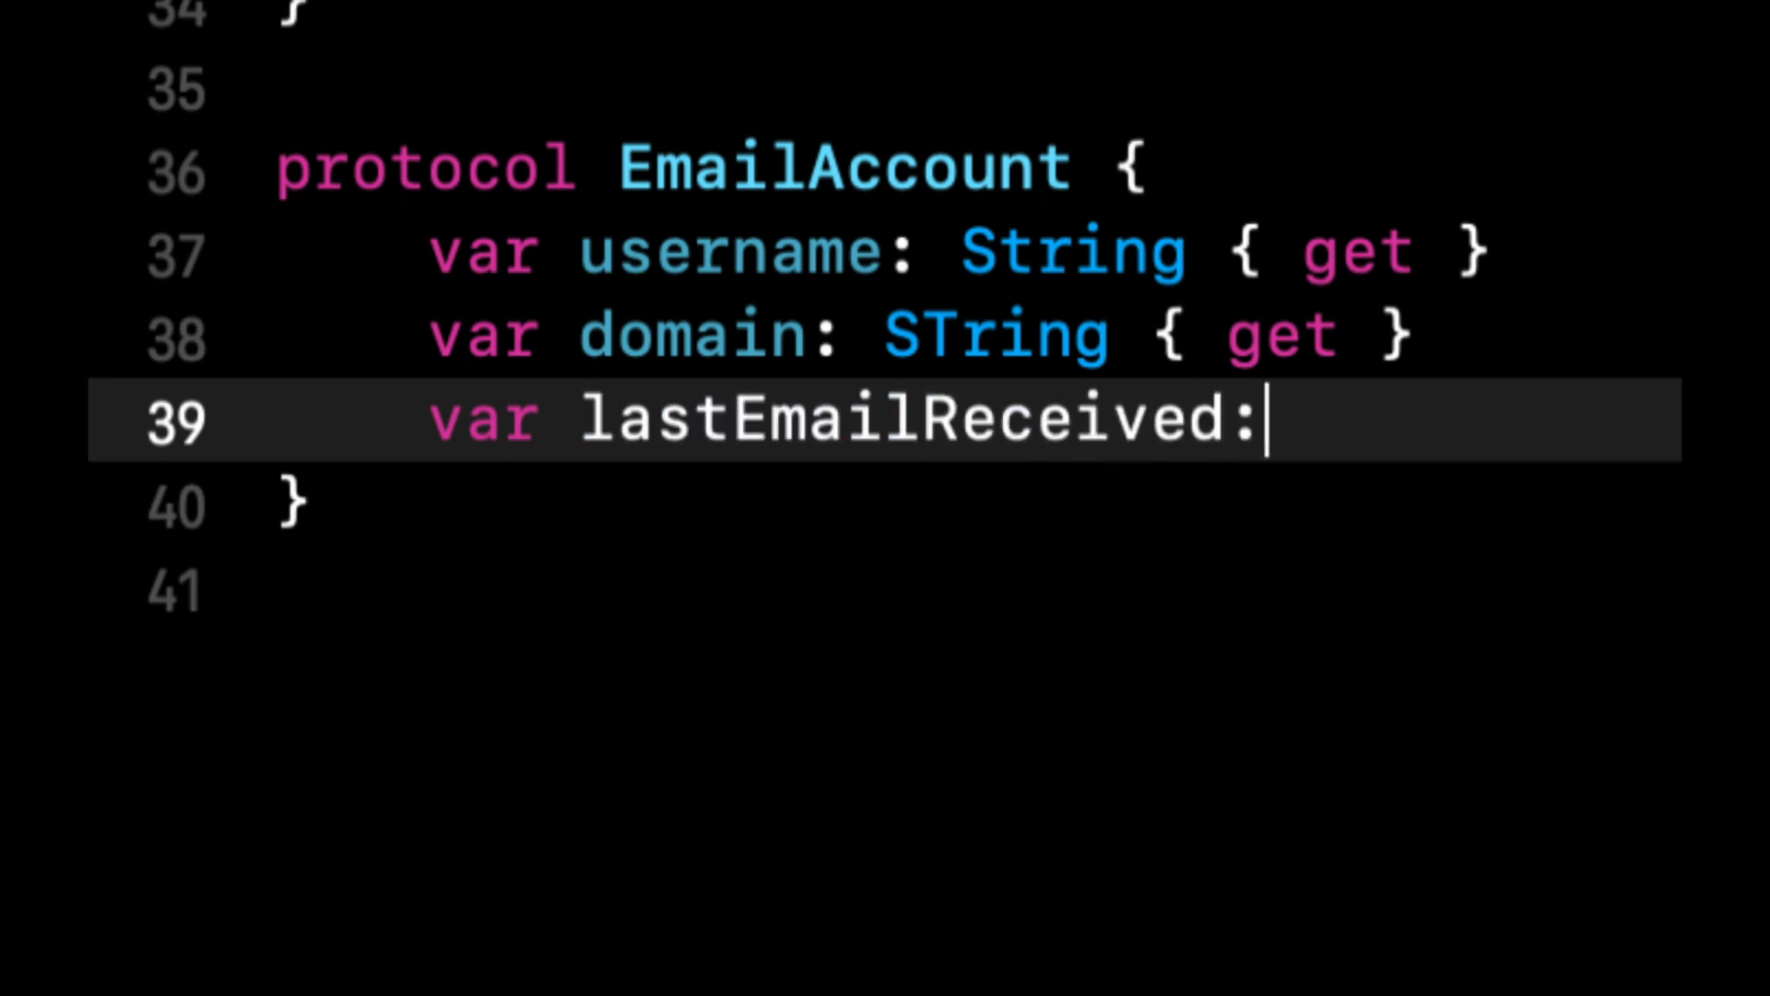
type("Date {}")
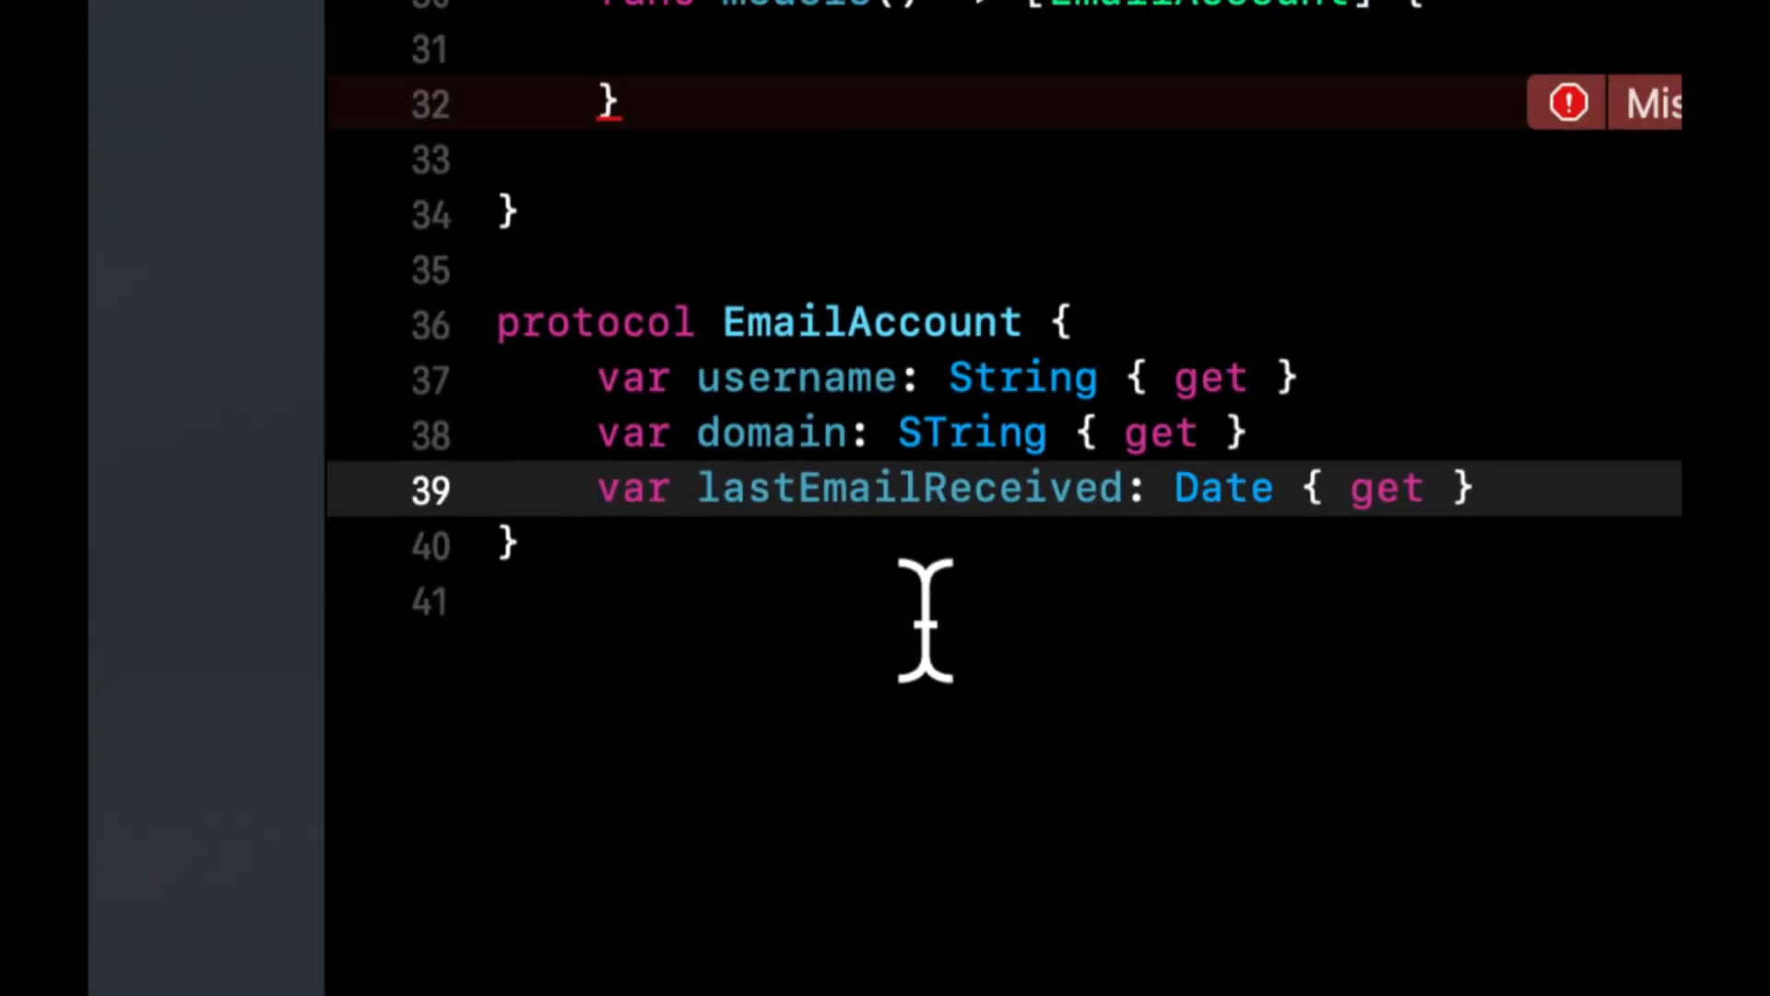
left_click(925, 609)
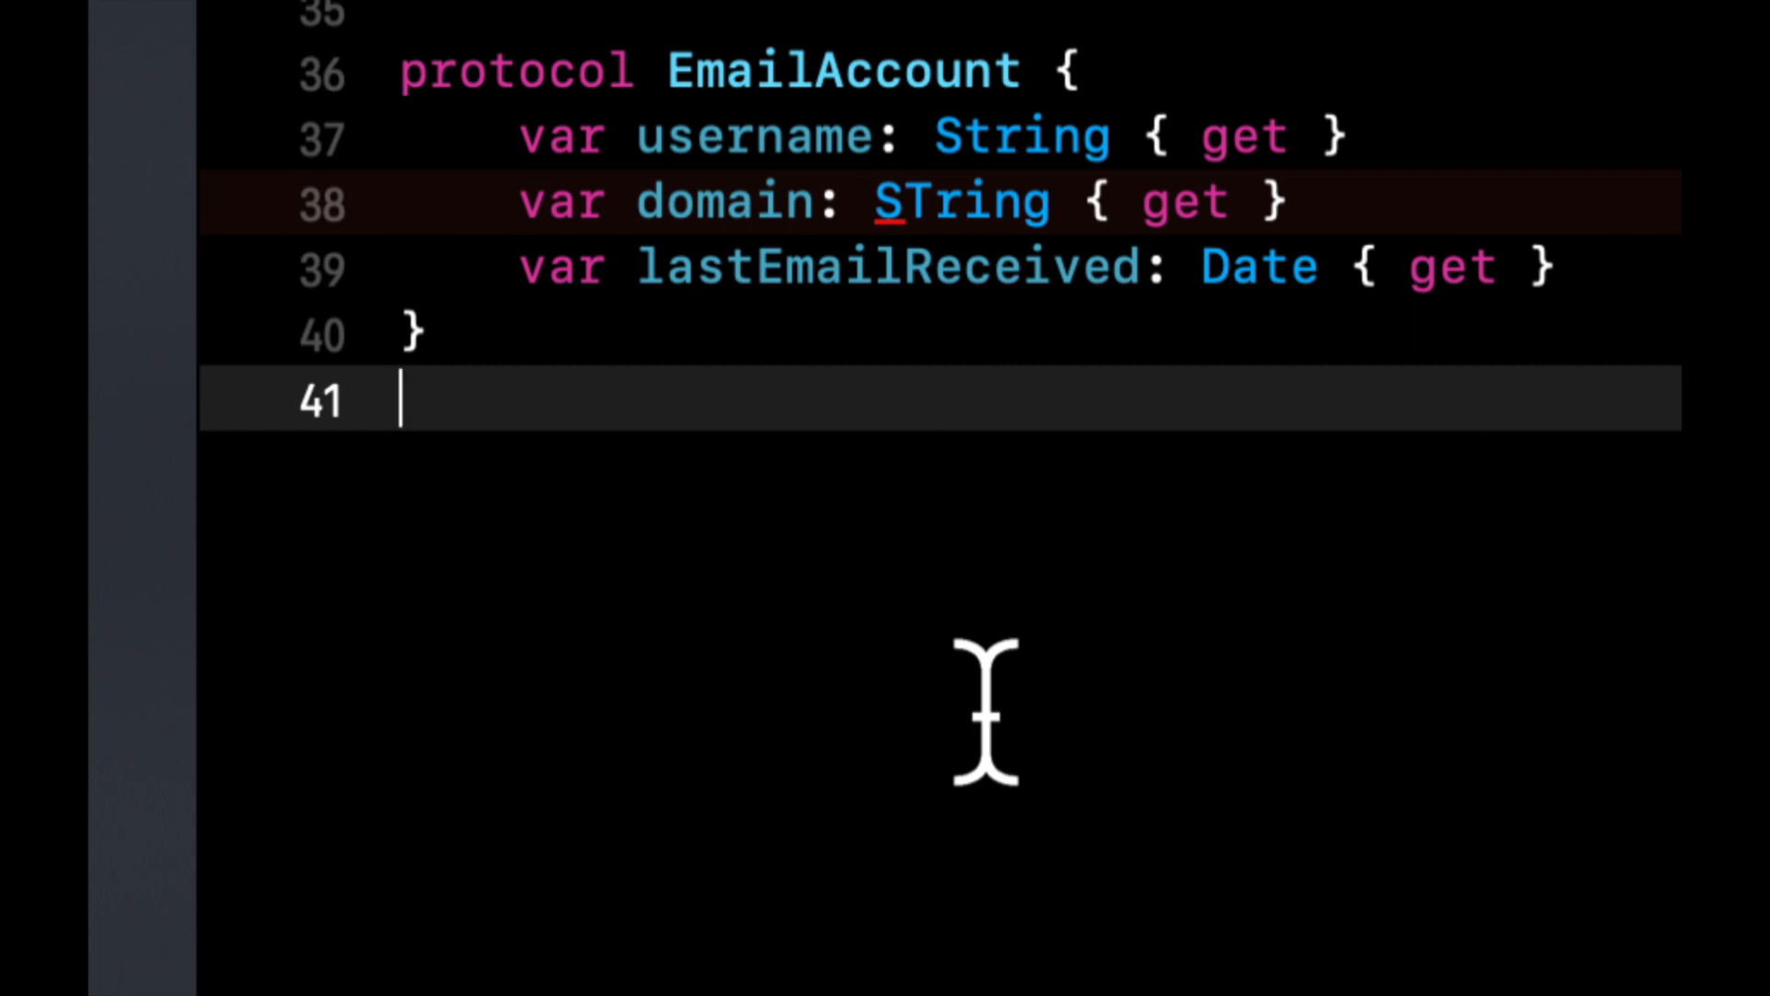
key("Return")
type("cl")
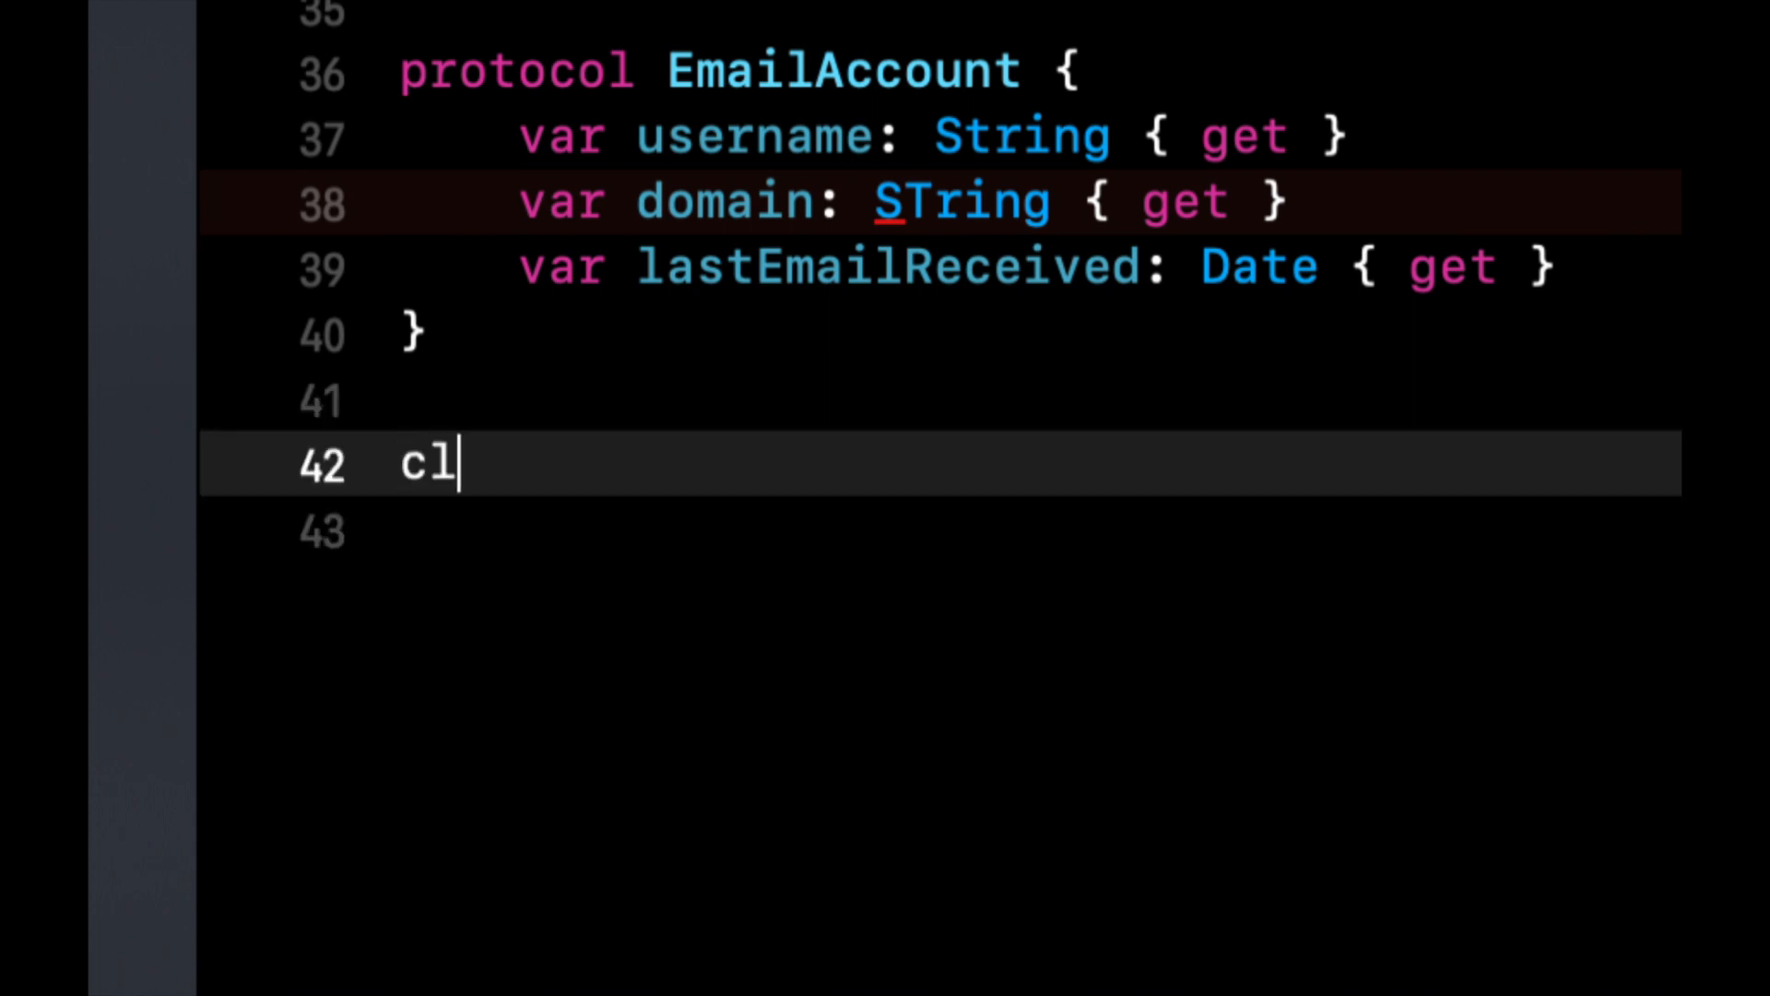
type("ass Gmail {")
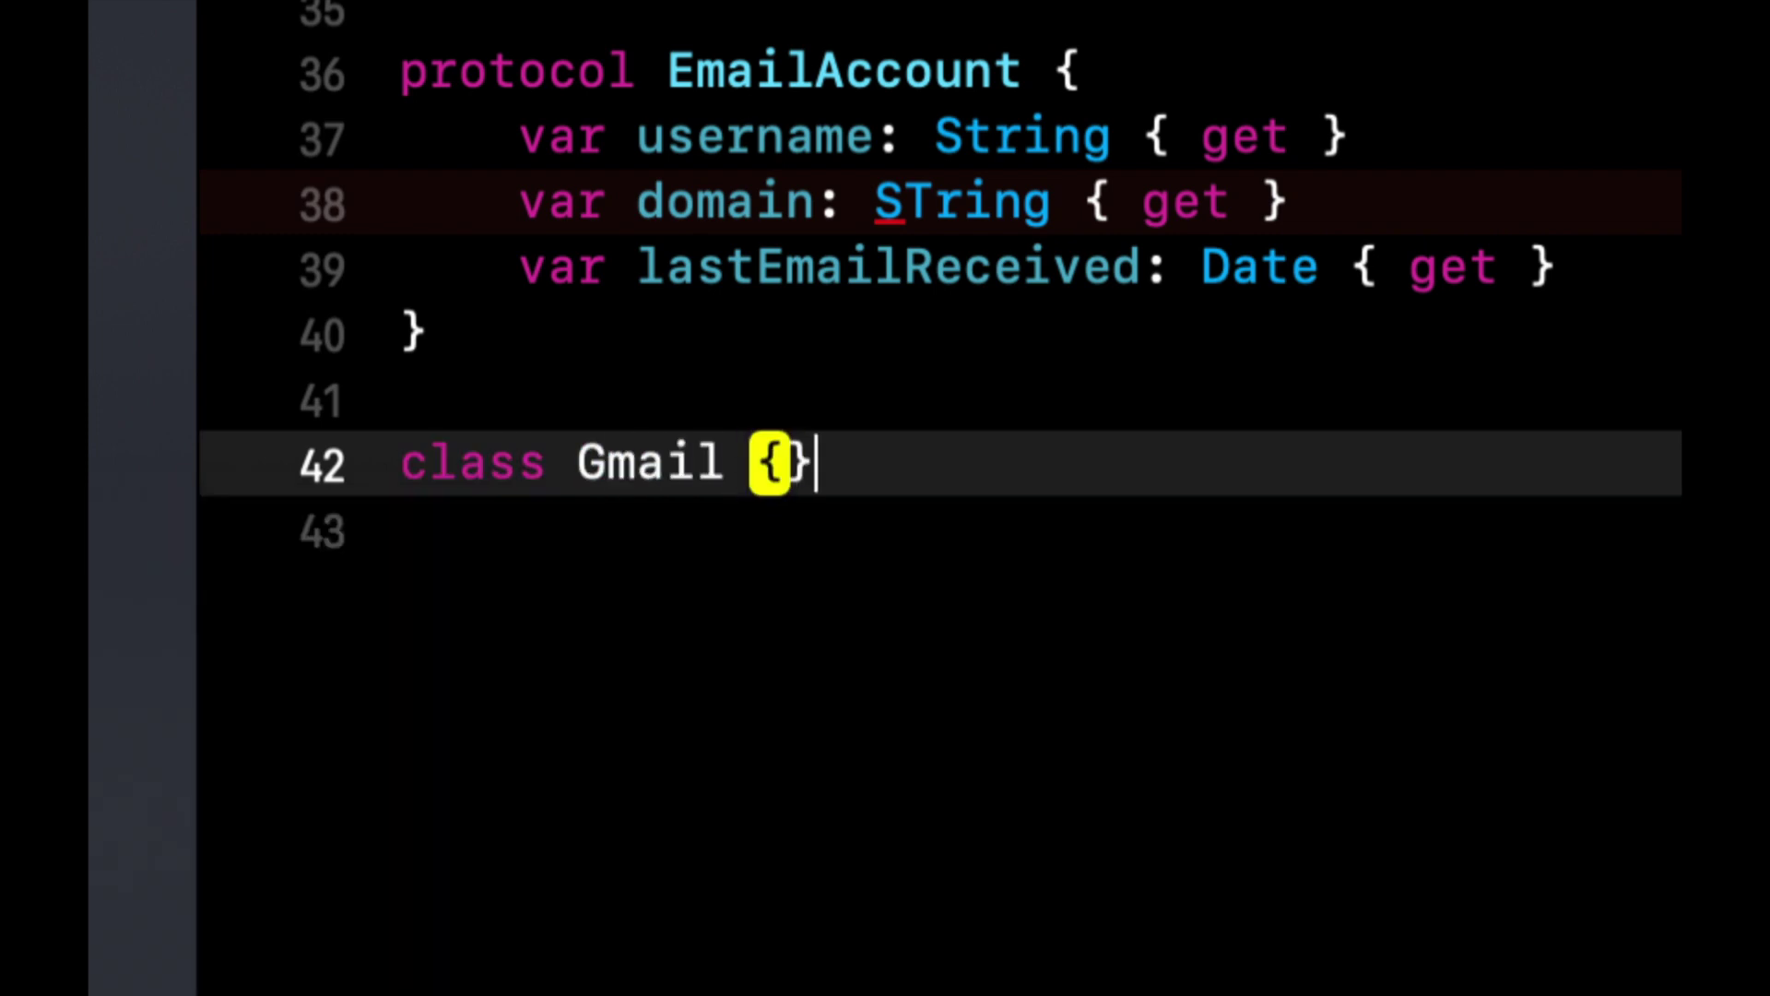
Write 'class Gmail {}', duplicate it twice and rename the copies Yahoo and Outlook
key("Return")
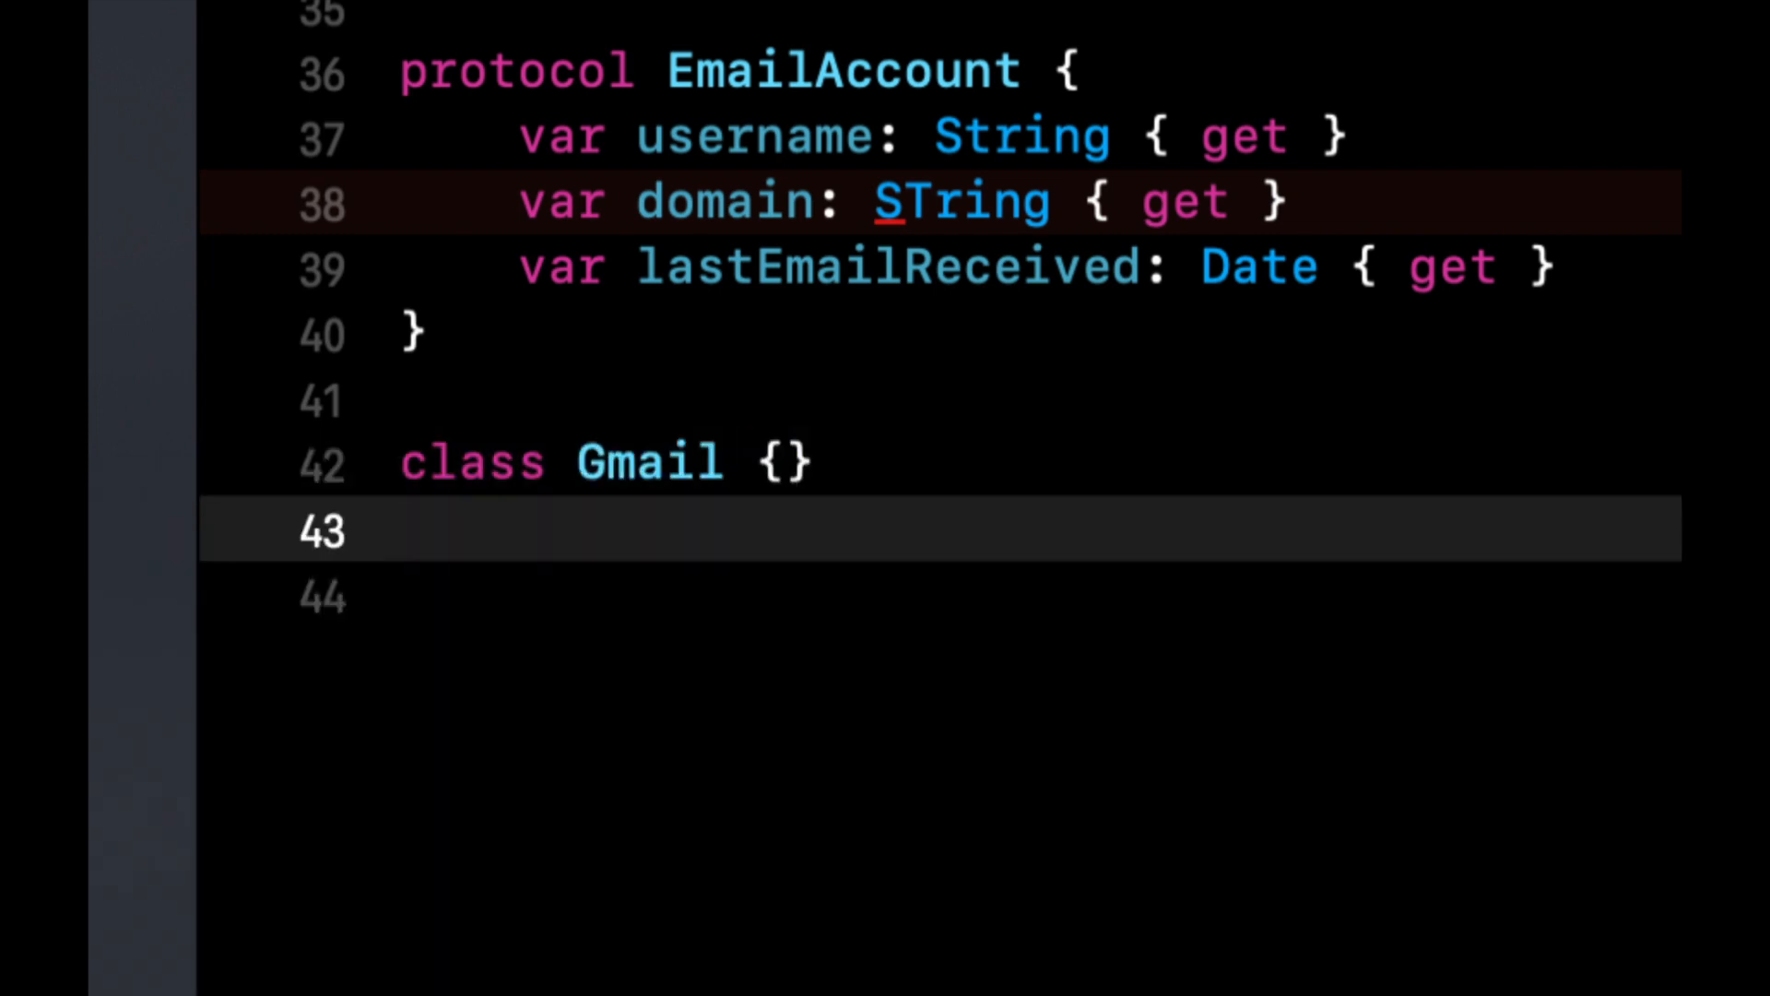
key("Return")
key("shift+Up")
key("shift+Up")
key("ctrl+c")
key("ctrl+v")
key("ctrl+v")
key("ctrl+v")
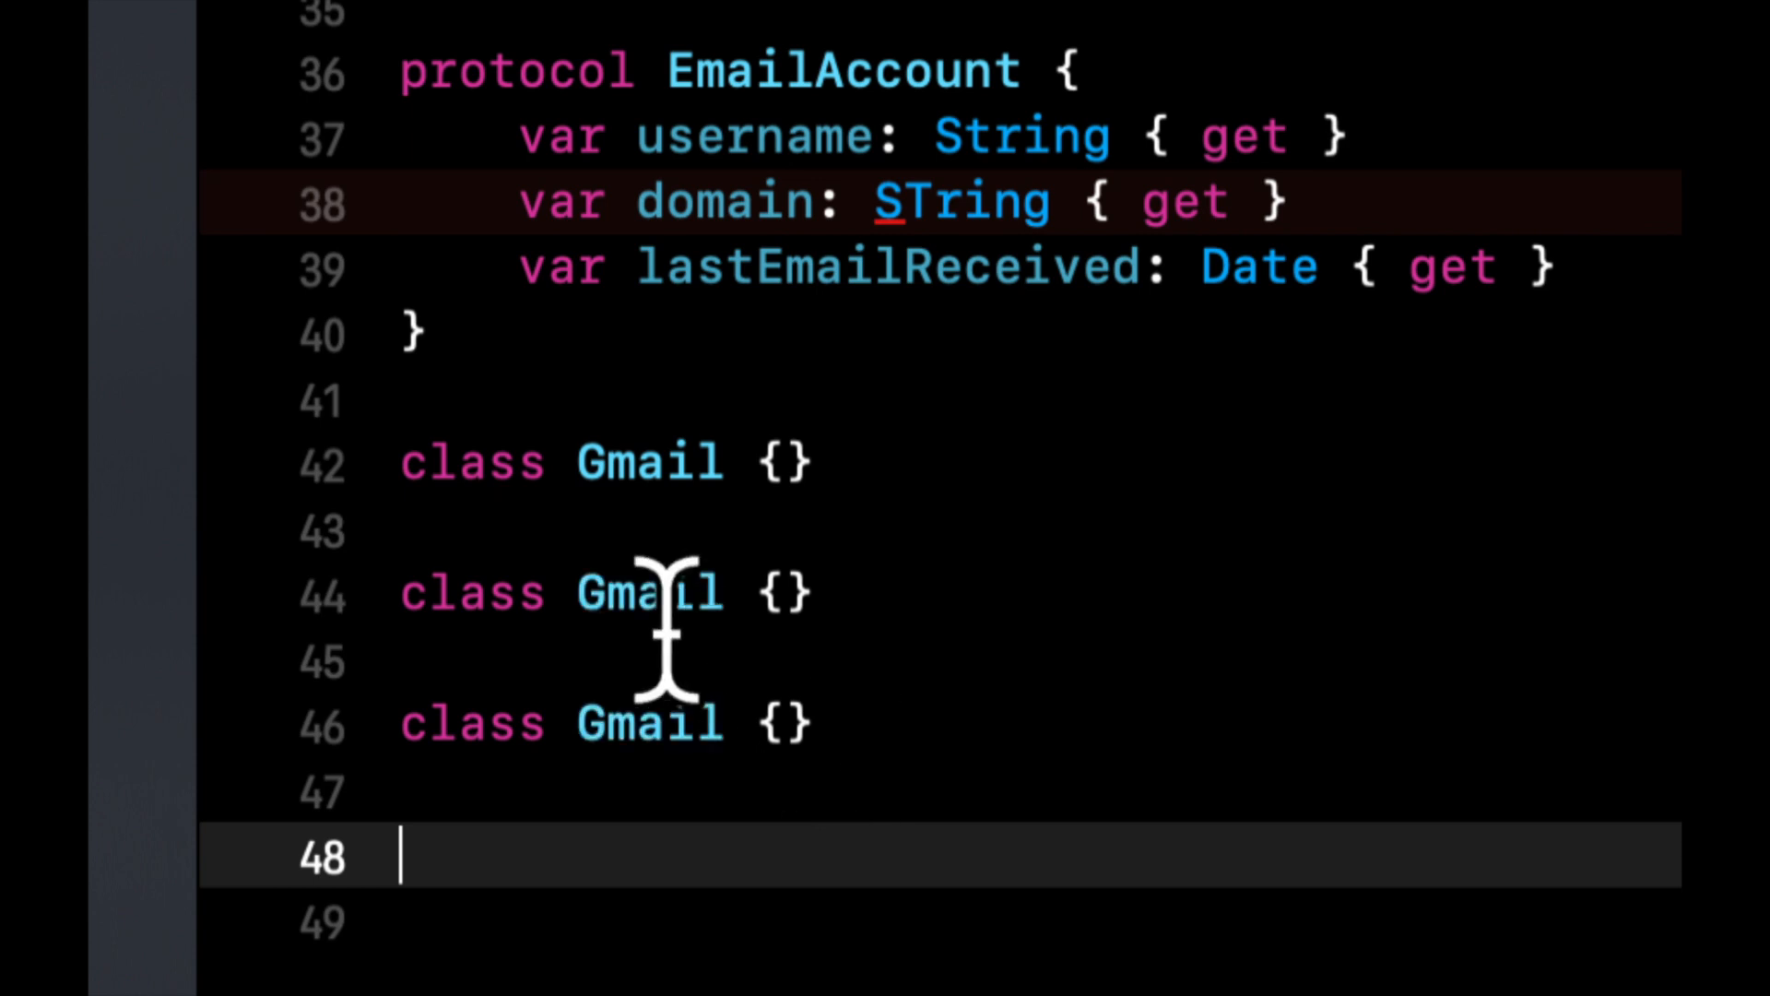
double_click(668, 595)
type("Yahoo")
double_click(651, 725)
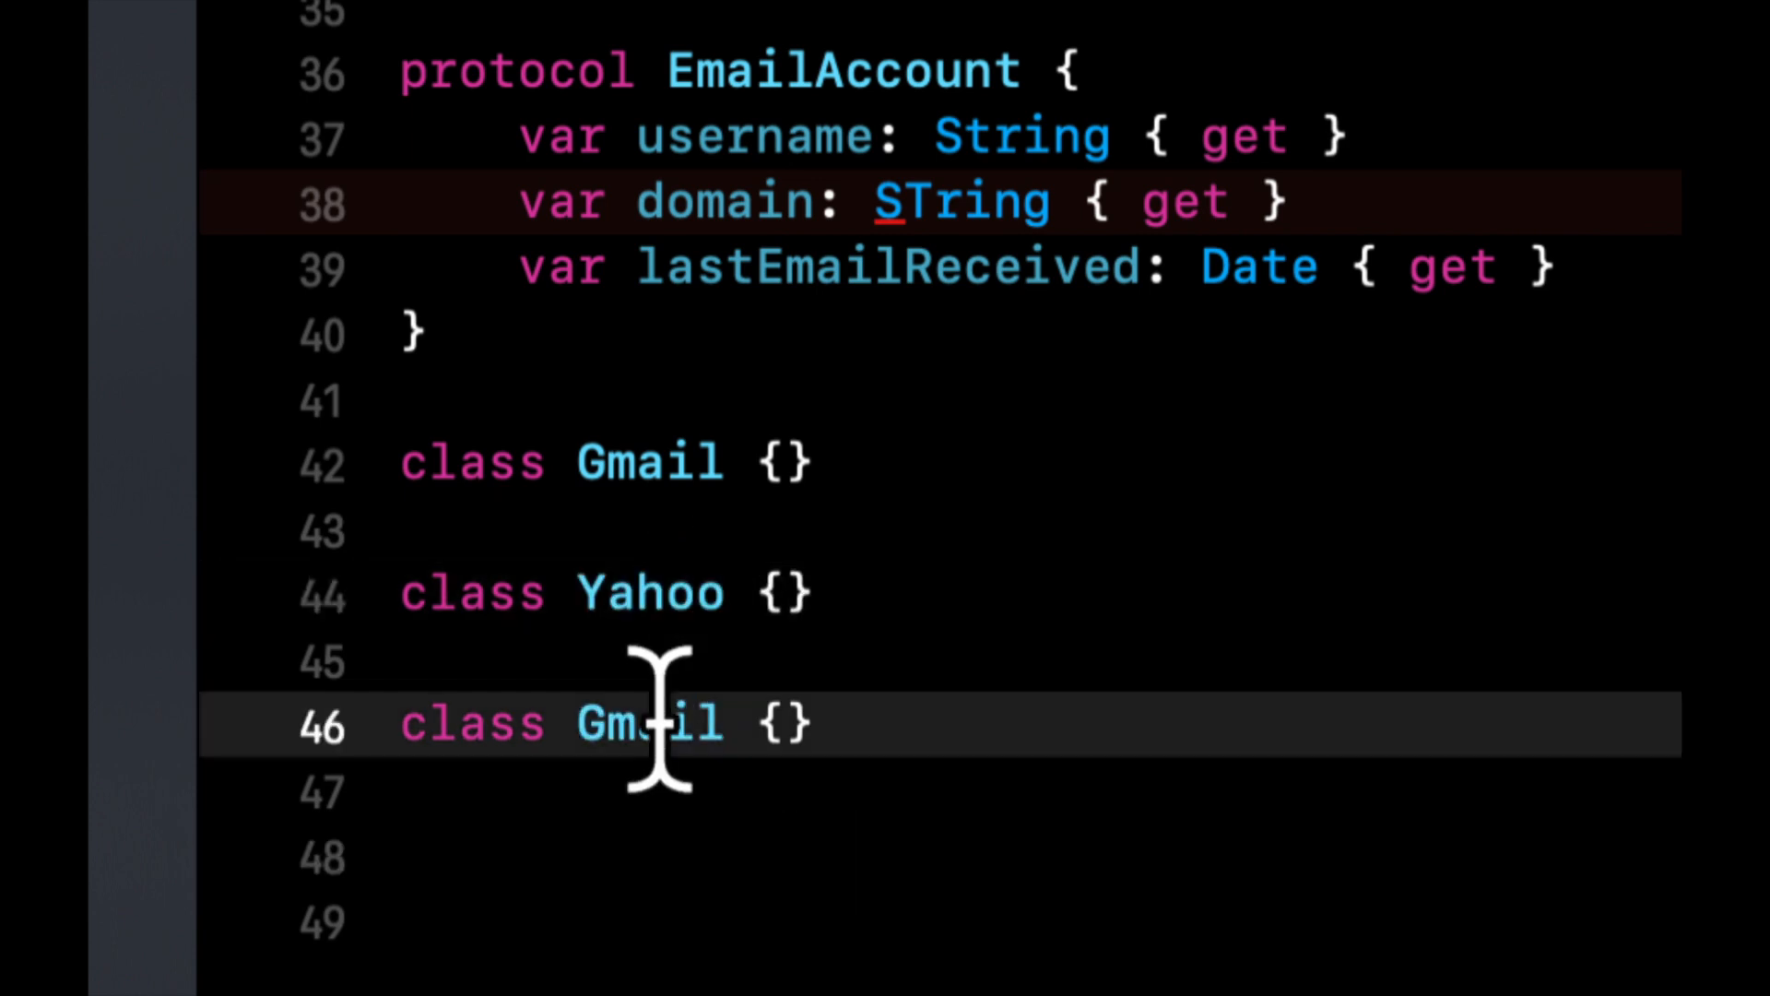
type("Outlook")
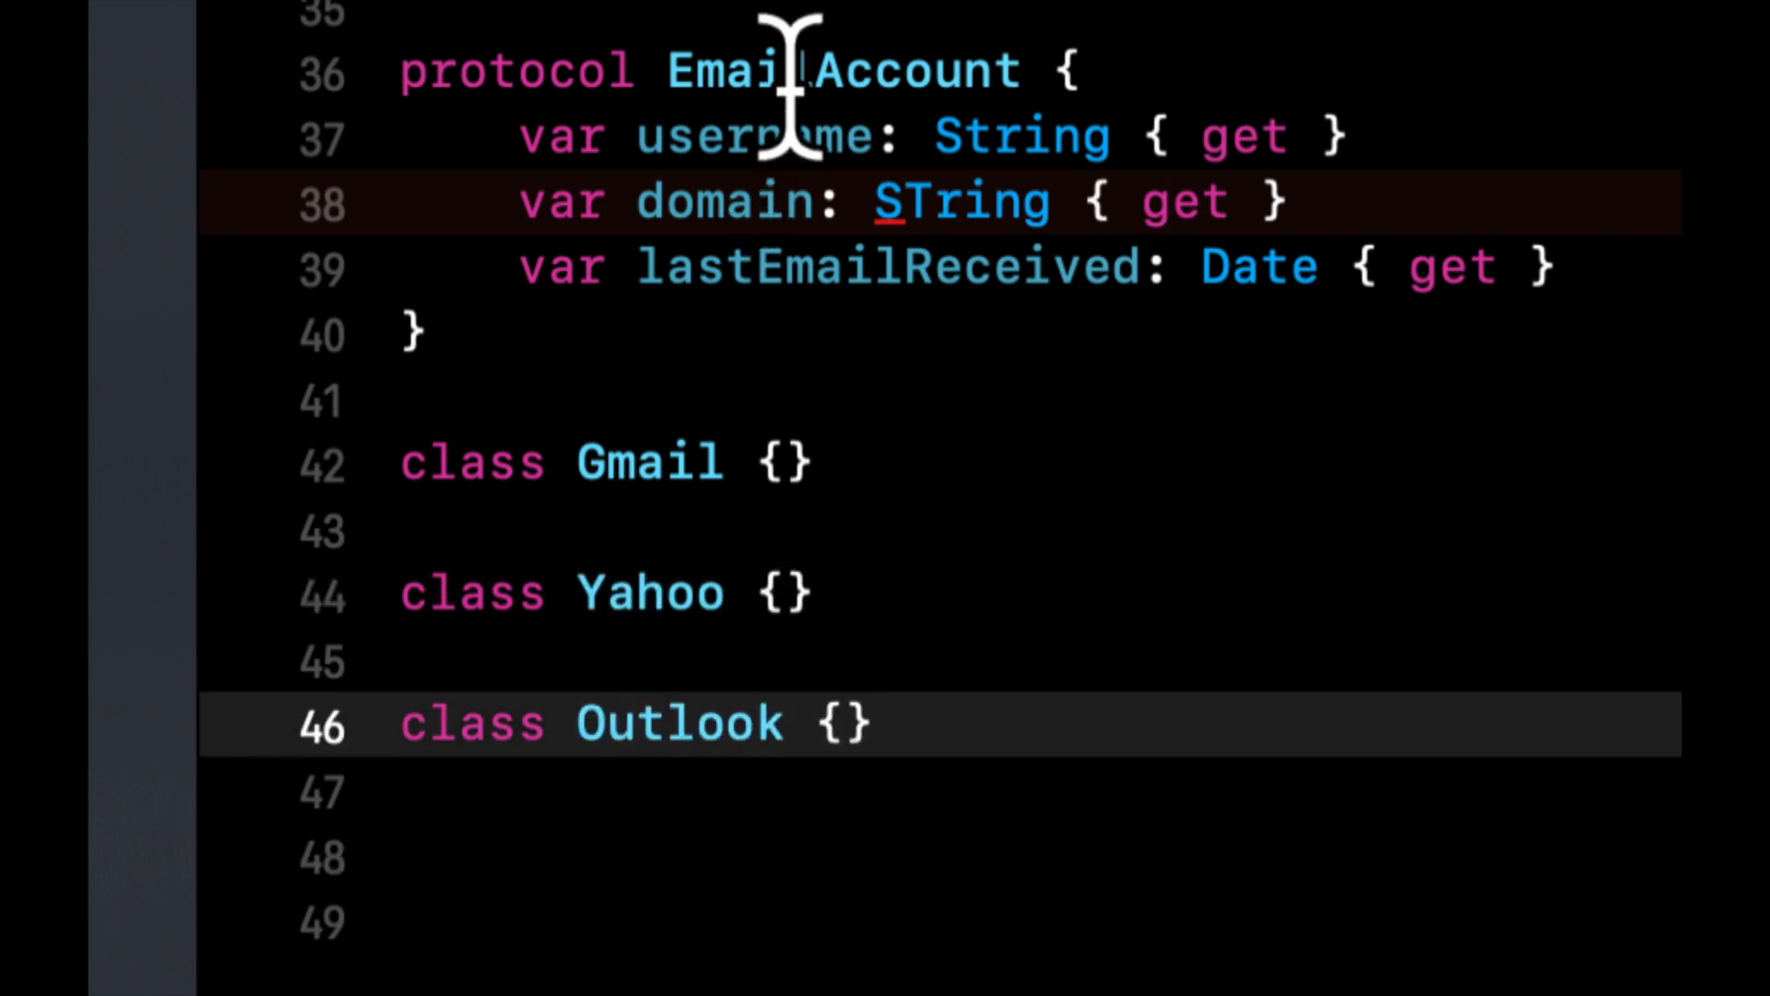
Append ': EmailAccount' to Gmail, Yahoo and Outlook and open each class body onto its own lines
double_click(802, 69)
double_click(644, 462)
type(": ")
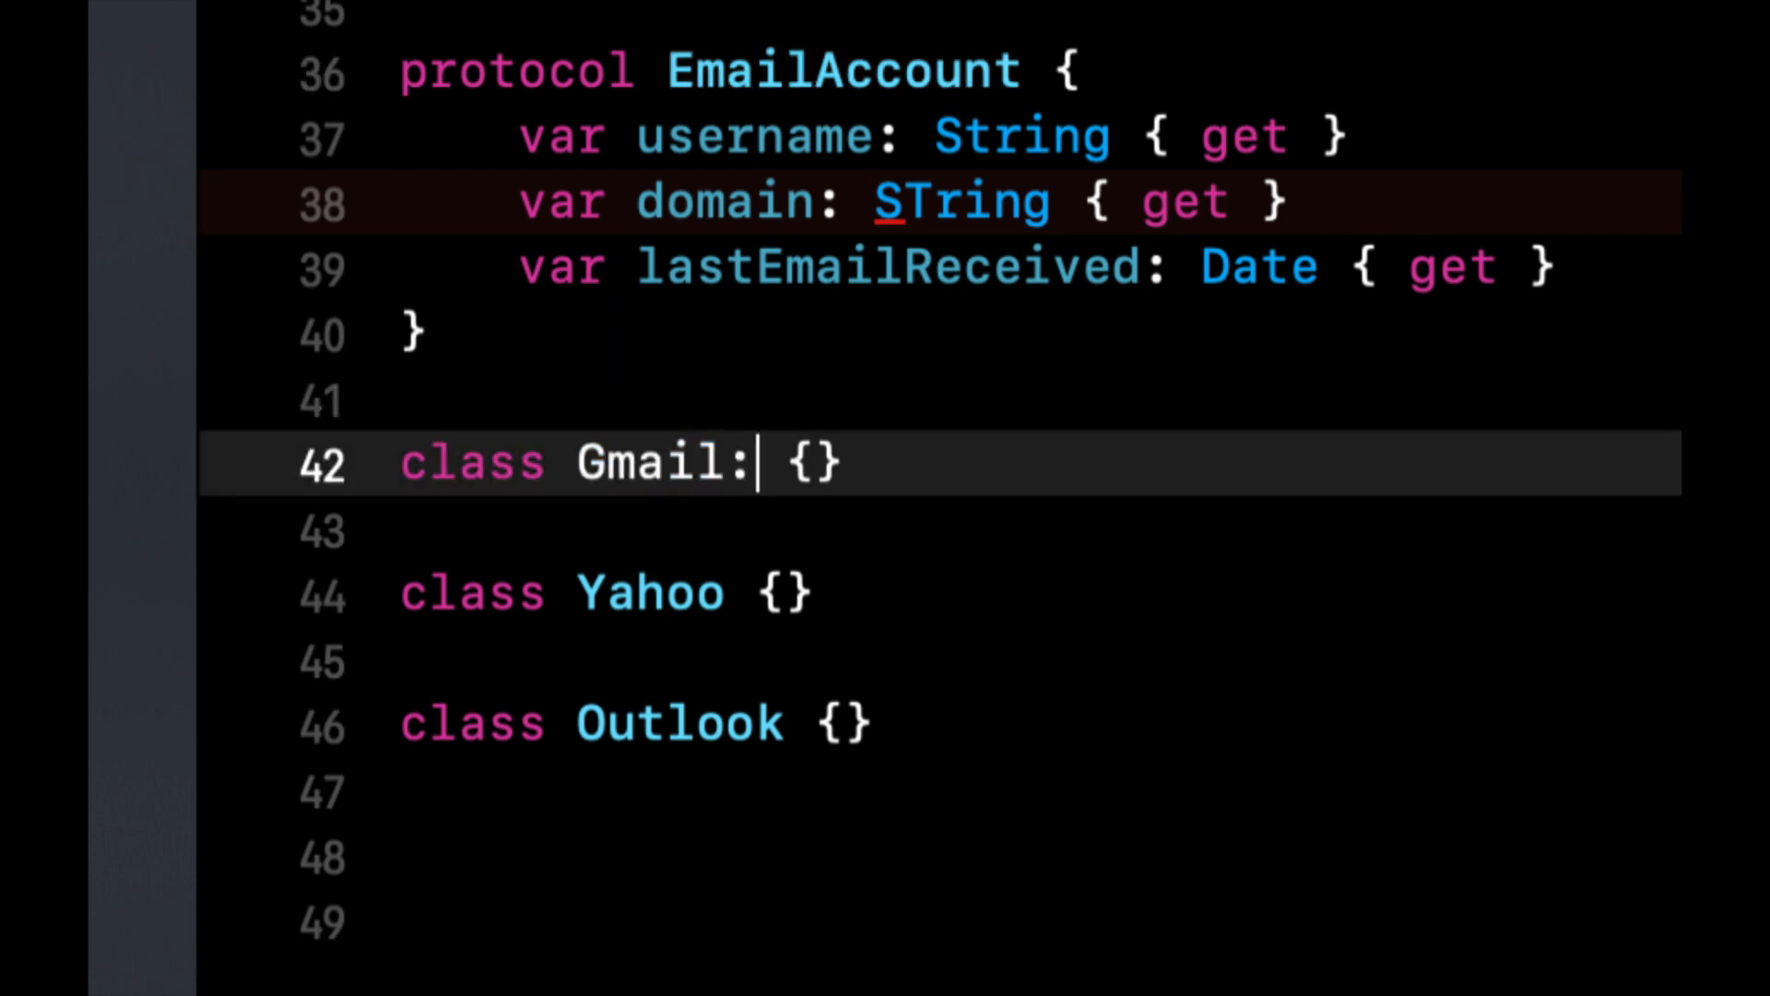
type("EmailAccount")
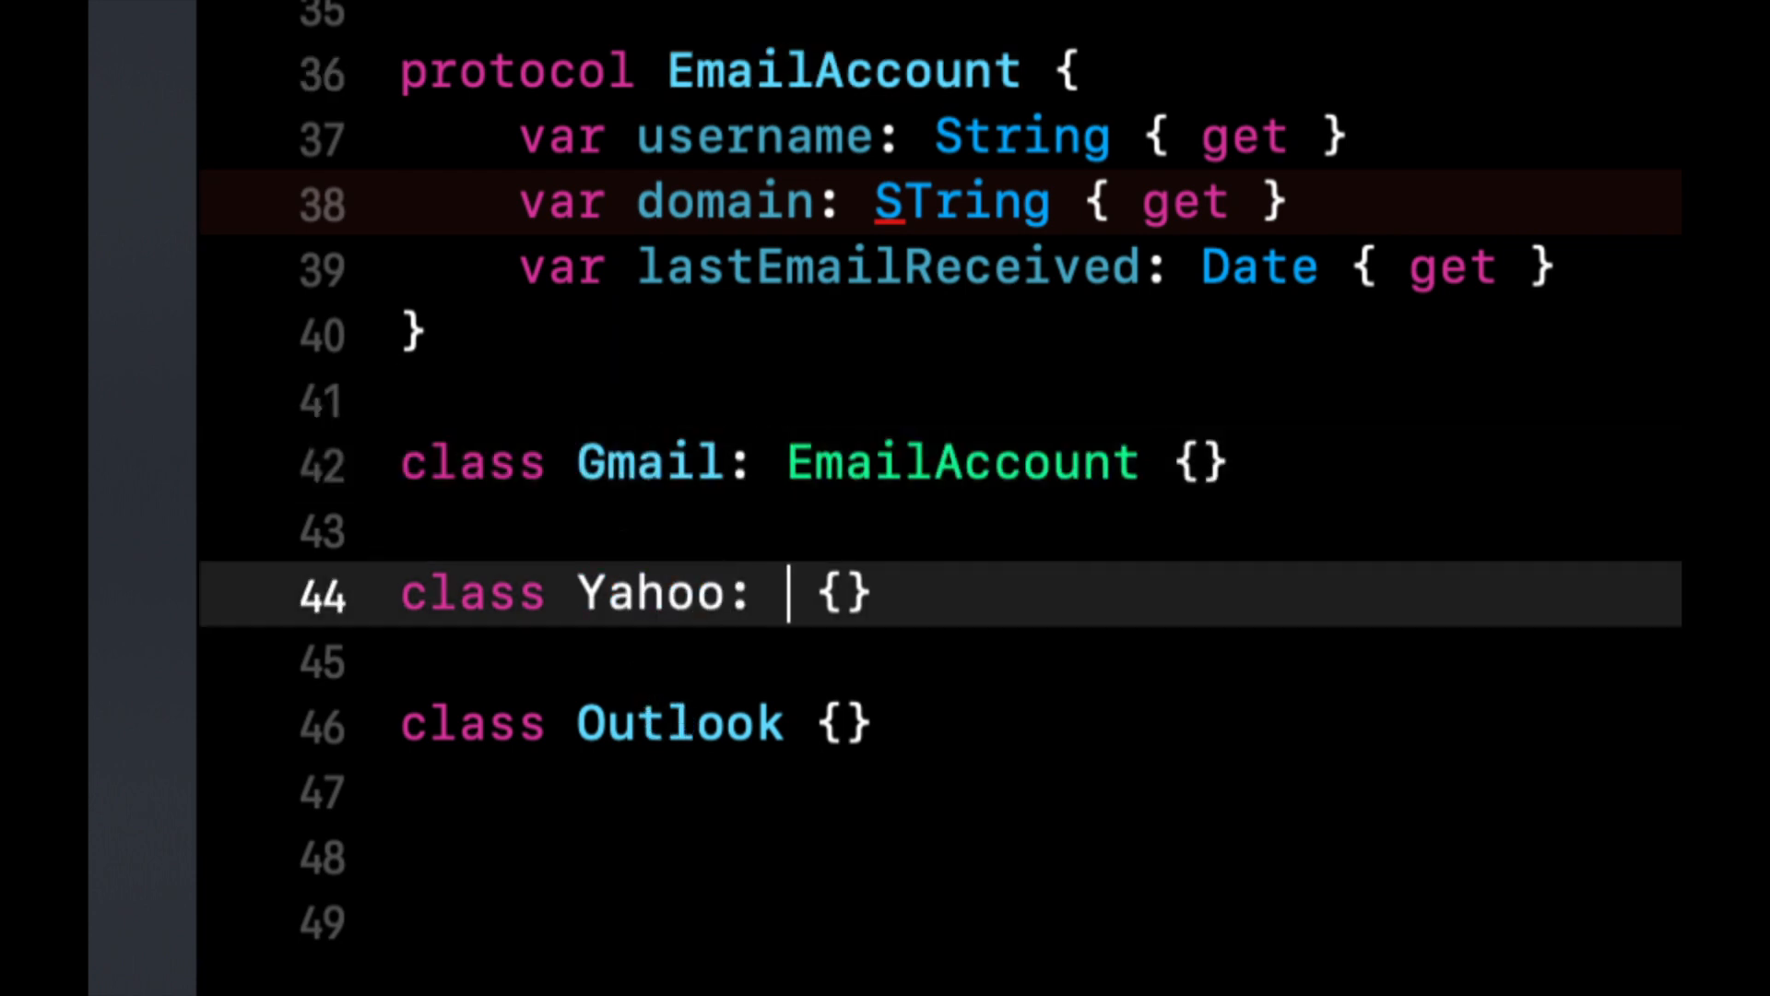
type("EmailAccount")
left_click(785, 724)
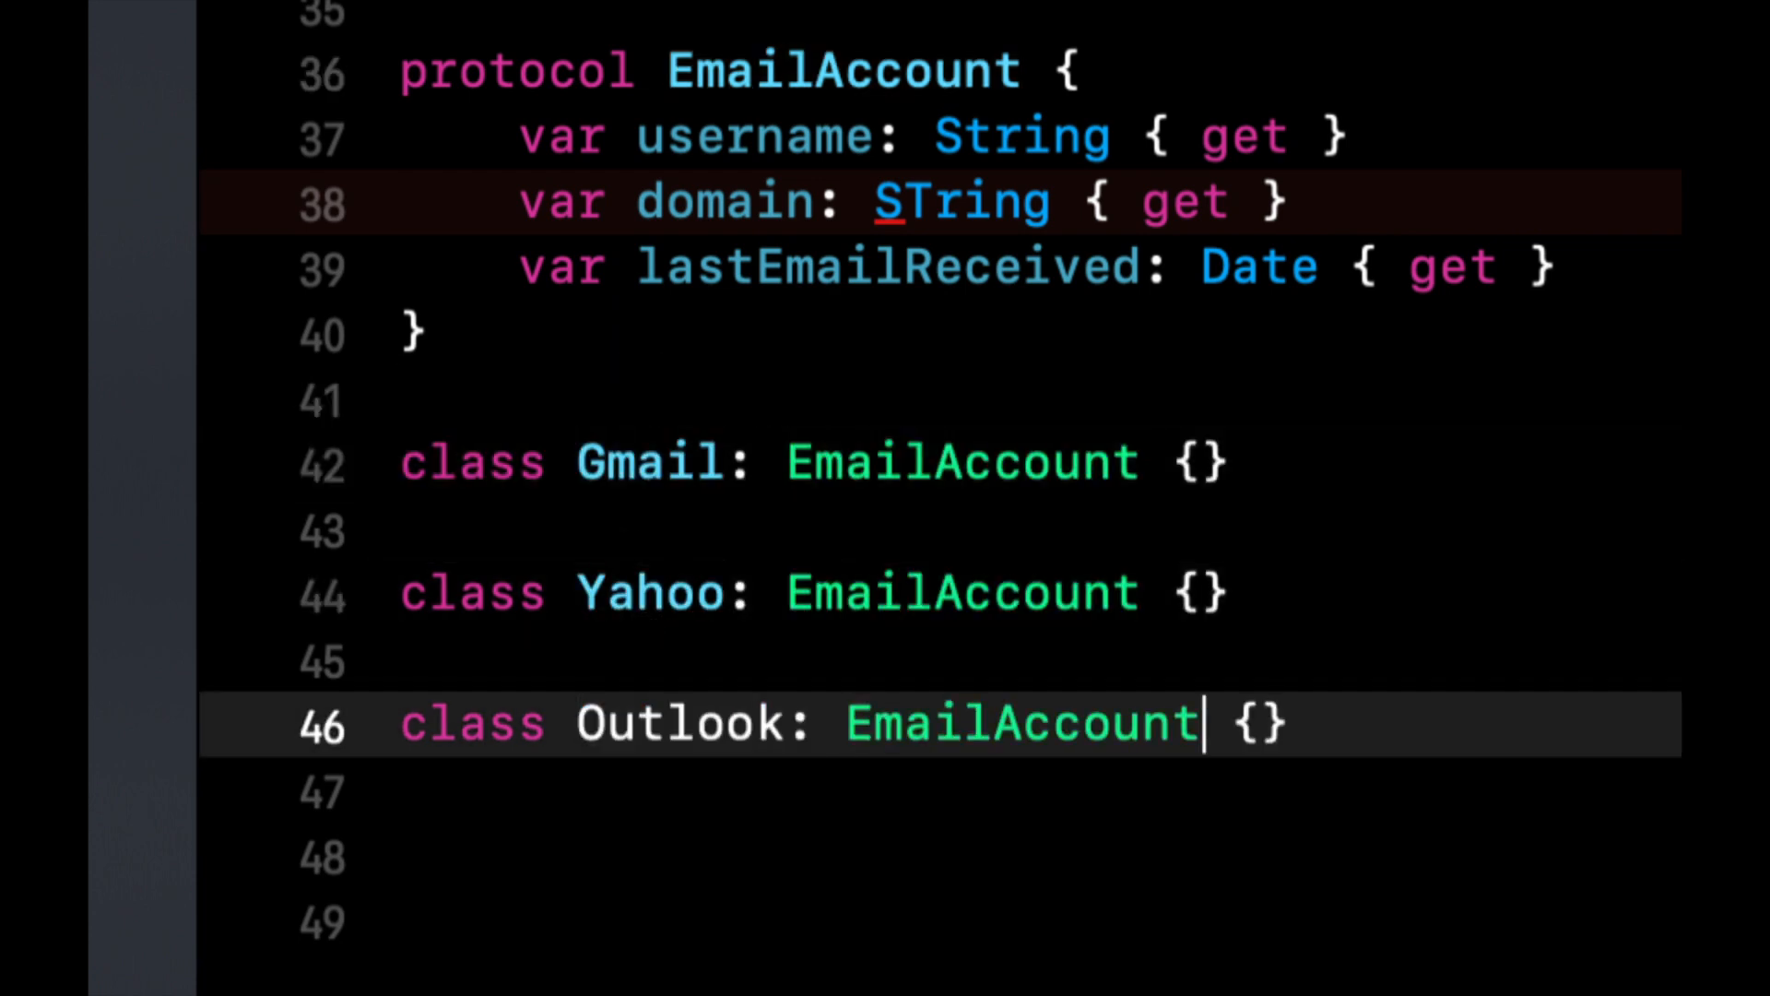
scroll(885, 553, "down", 4)
key("Return")
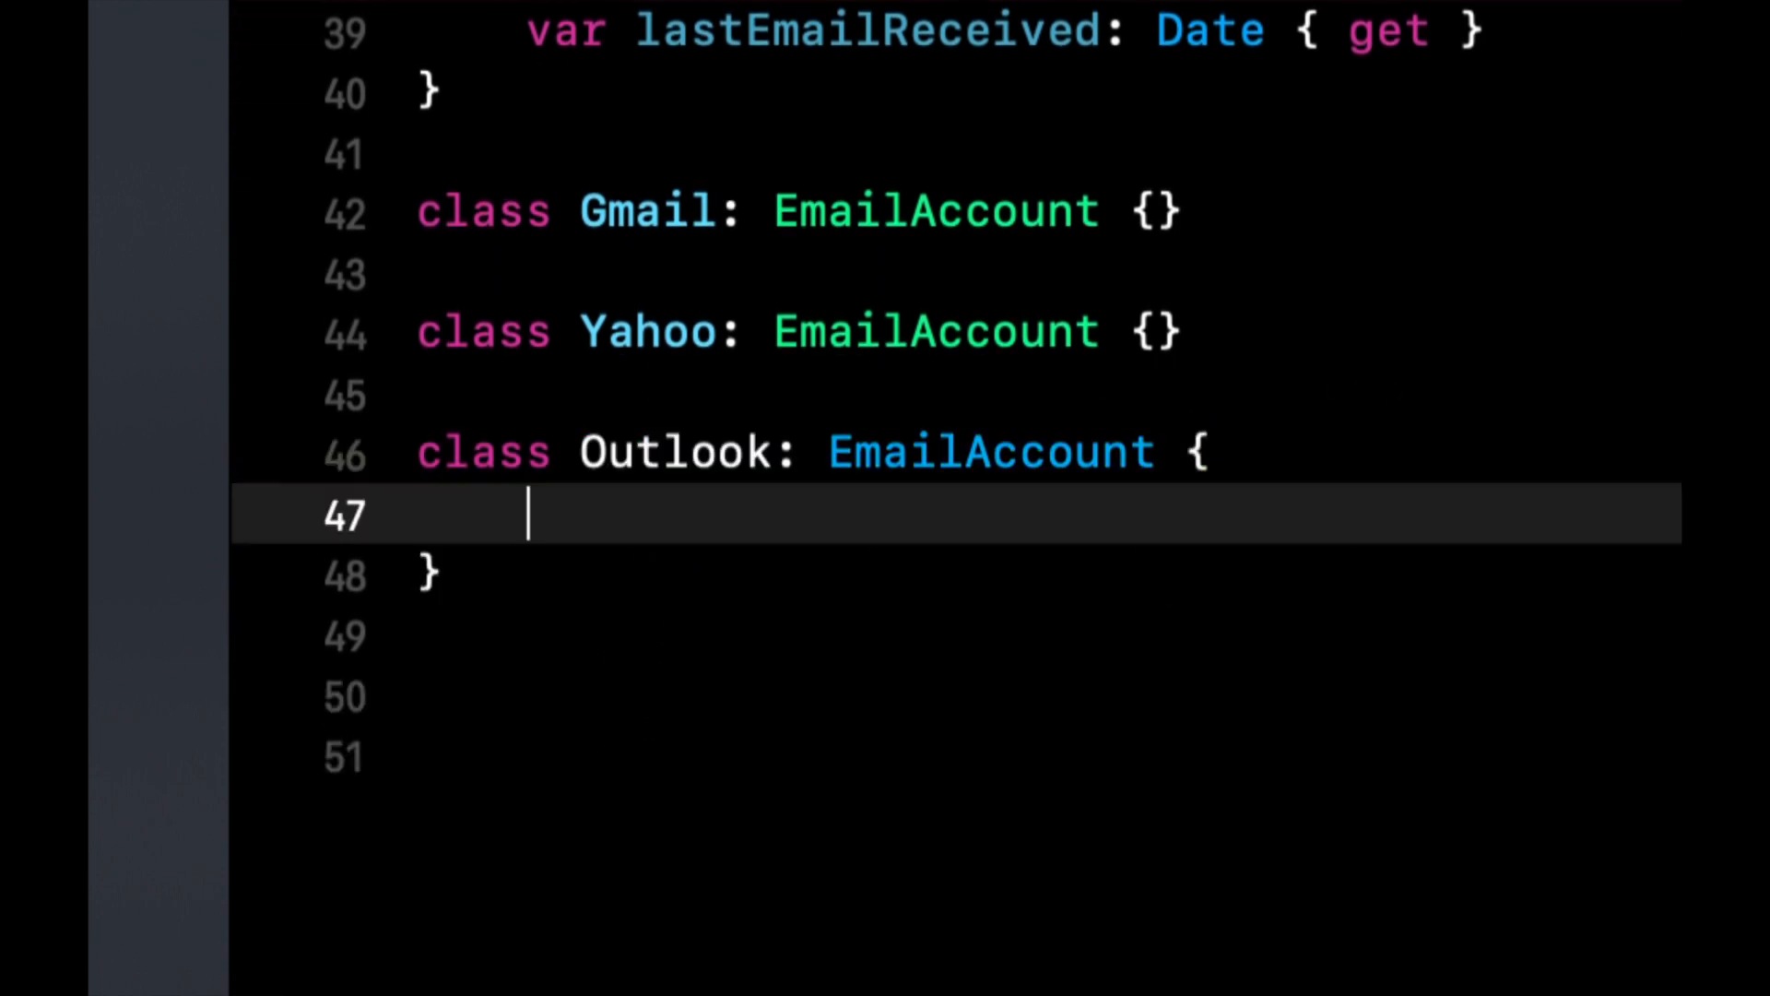
left_click(1161, 332)
key("Return")
left_click(1159, 212)
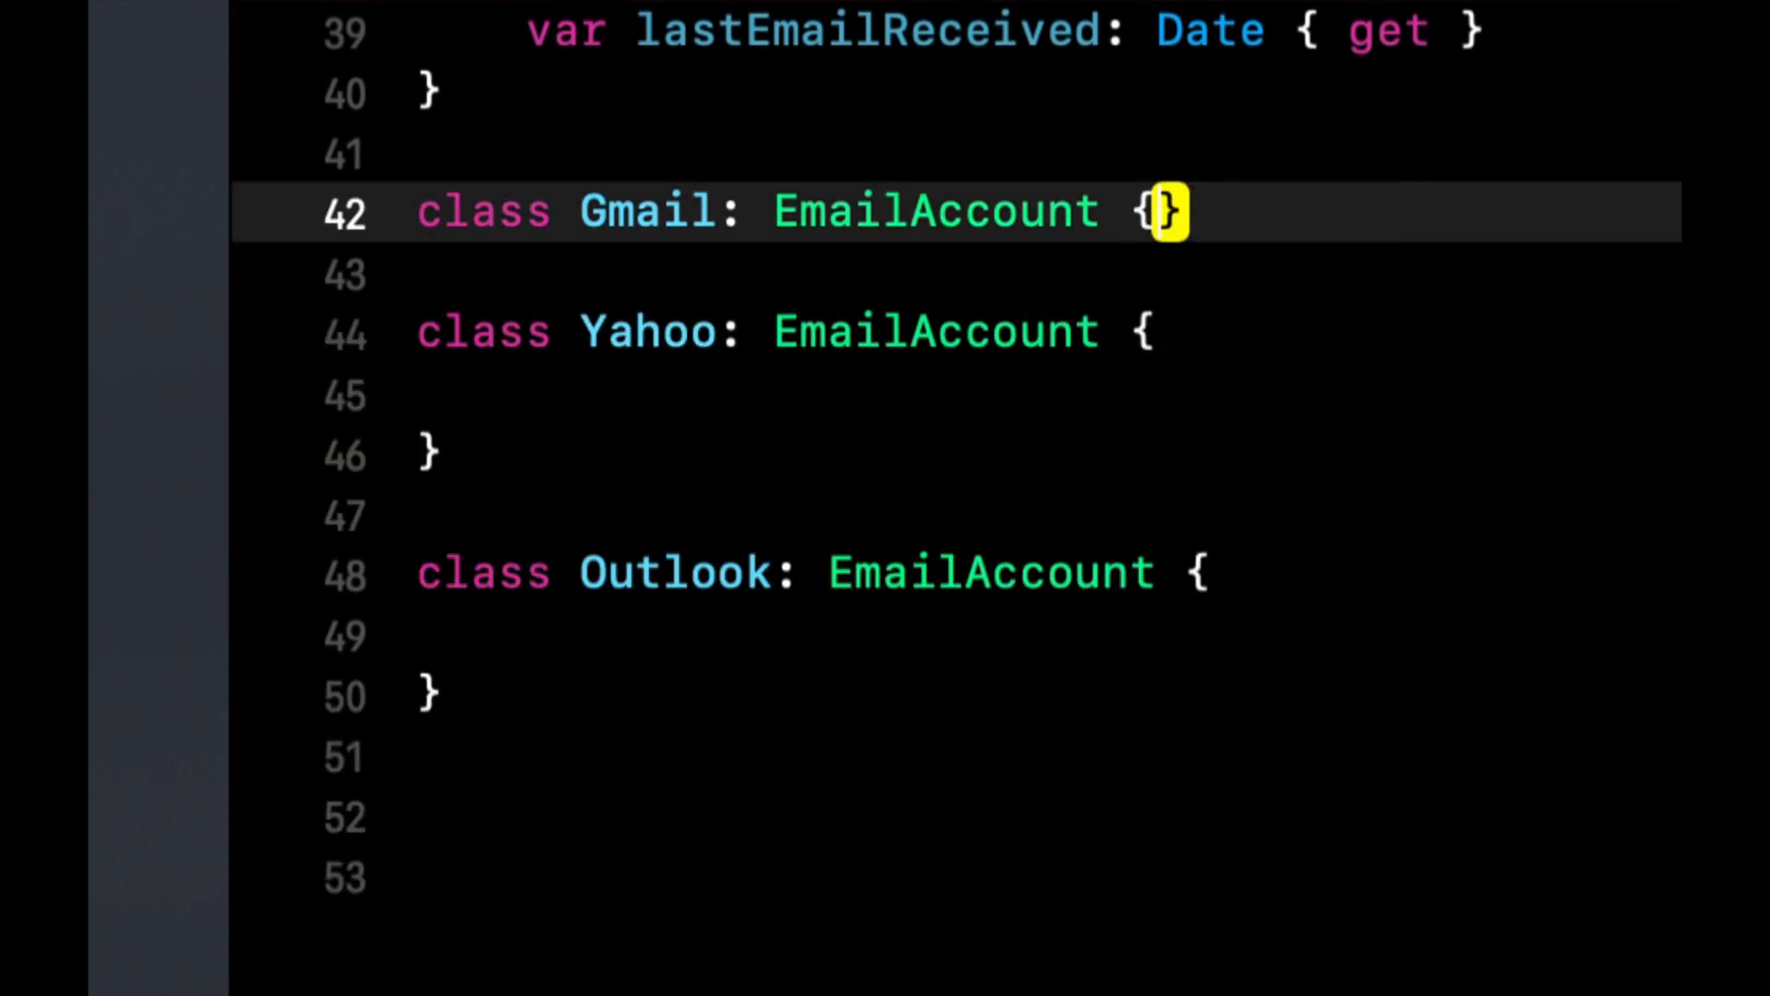
key("Return")
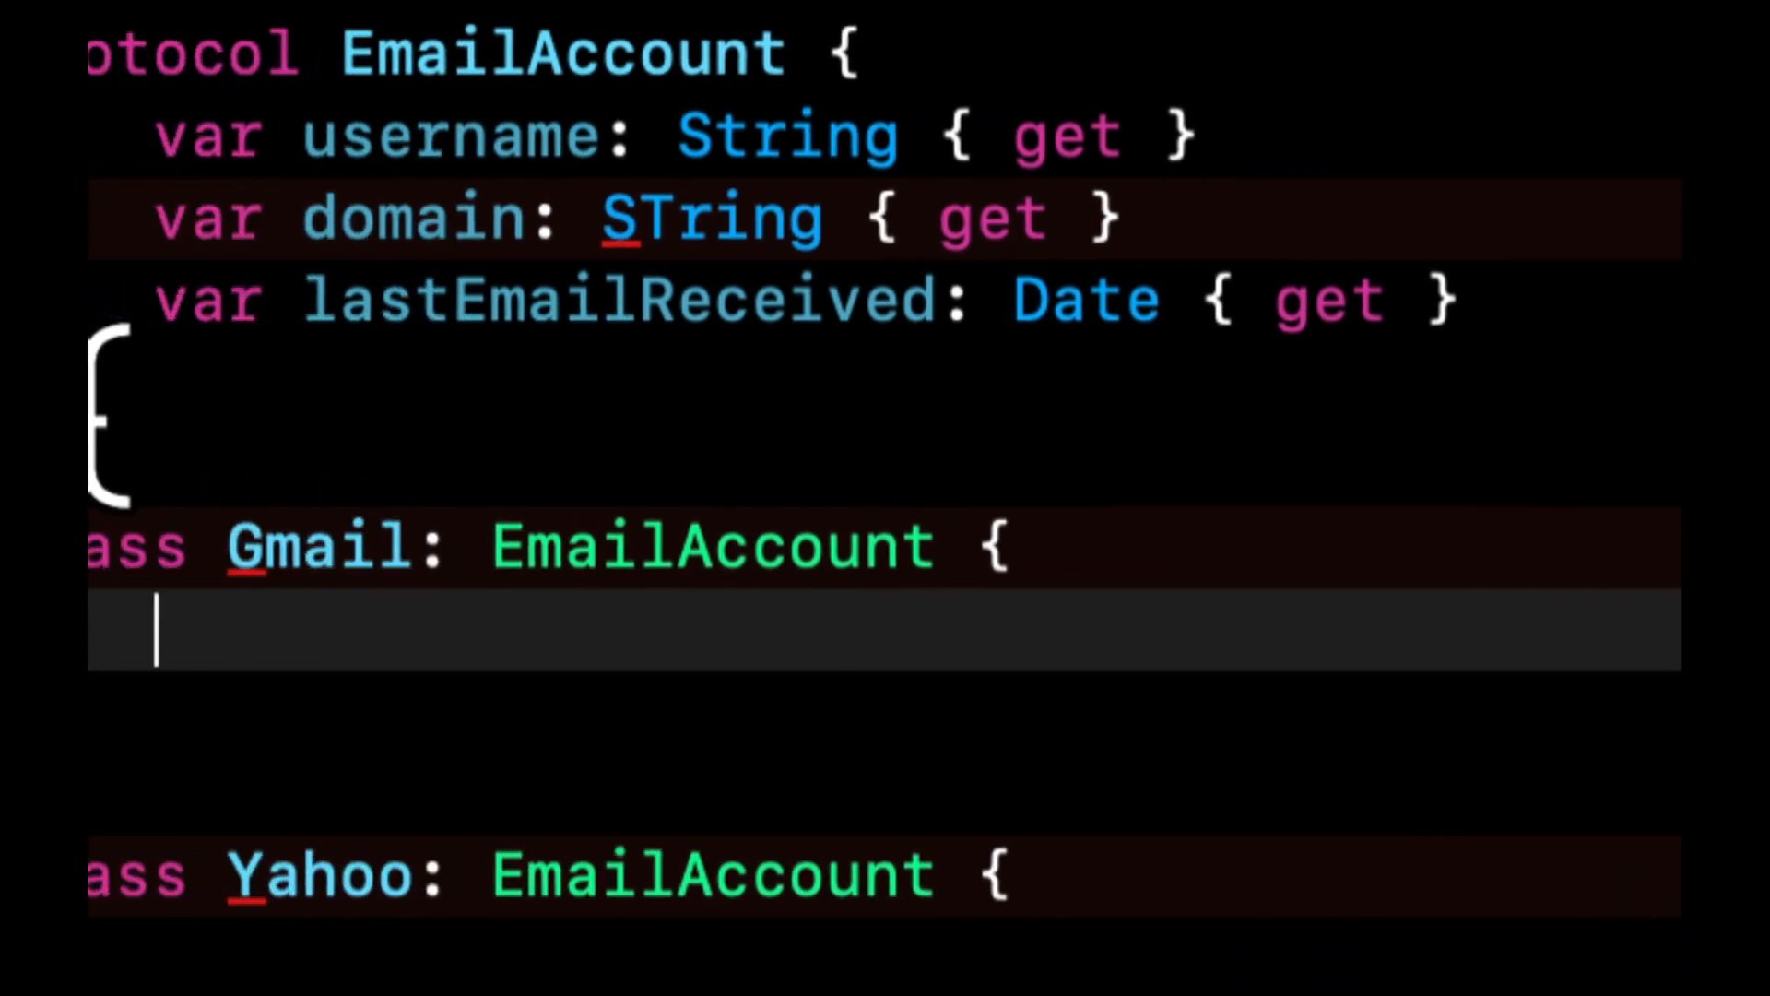
Correct STring to String and use Fix to add EmailAccount property stubs to Gmail, Yahoo and Outlook
left_click_drag(271, 217, 457, 217)
type("tring")
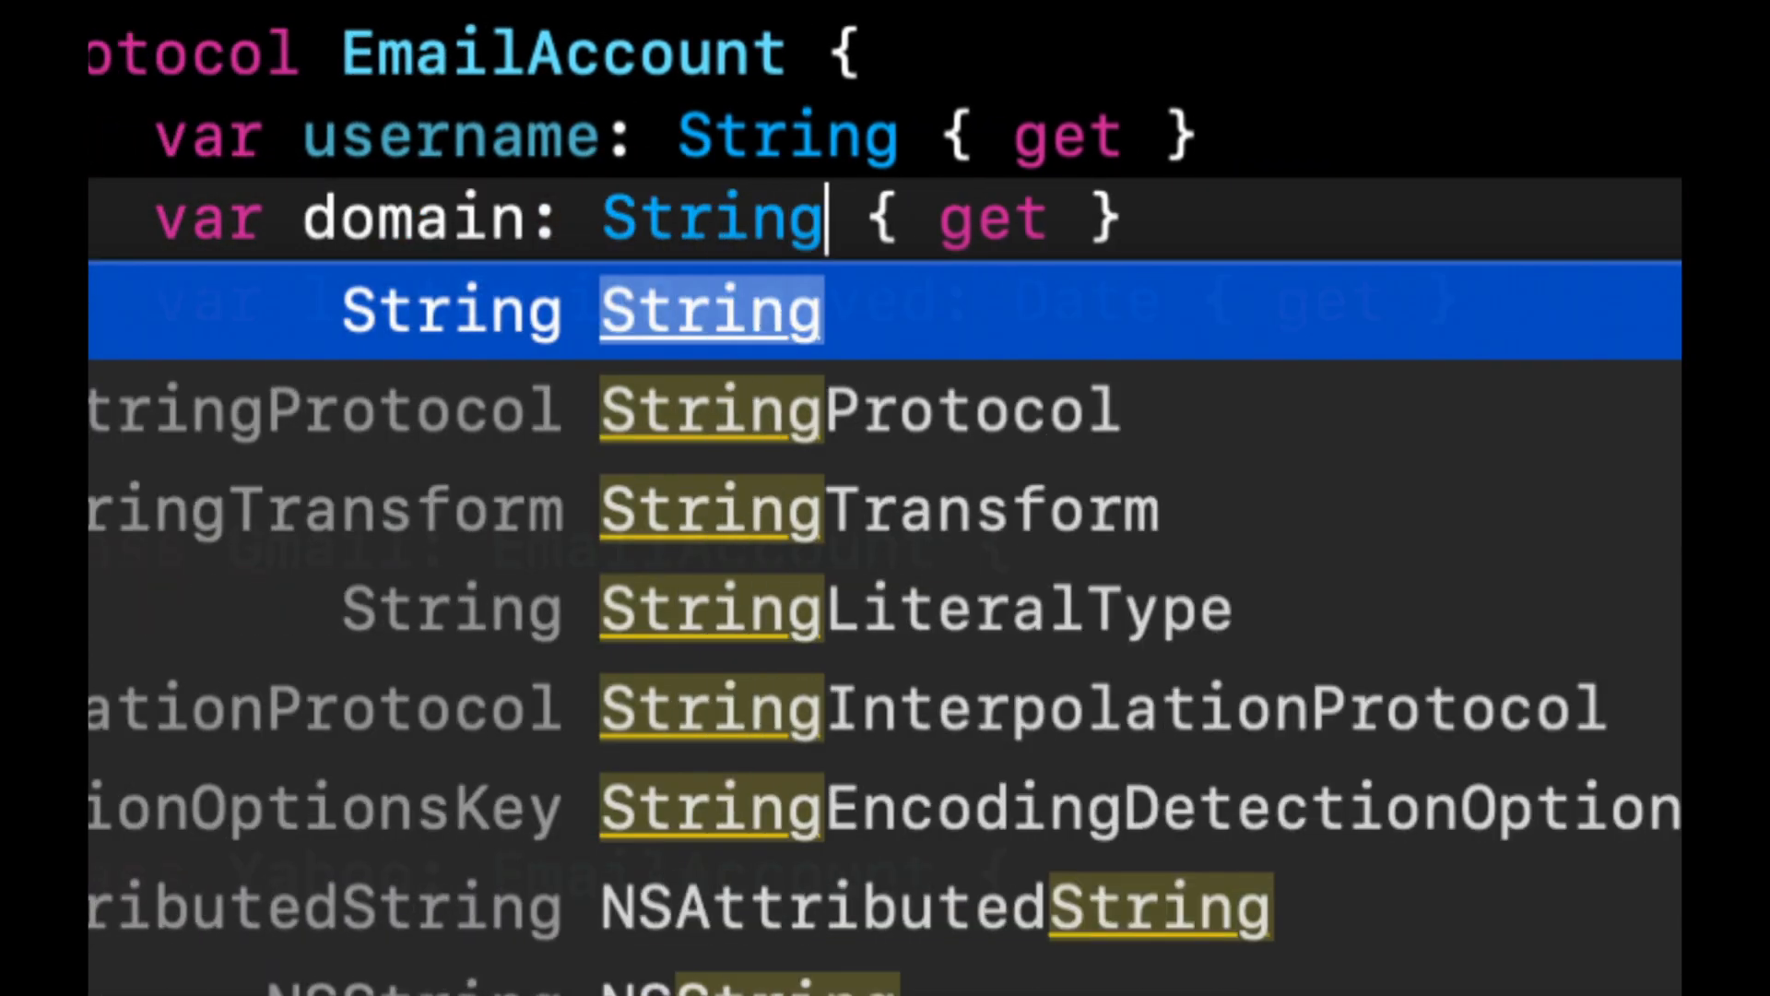
key("Return")
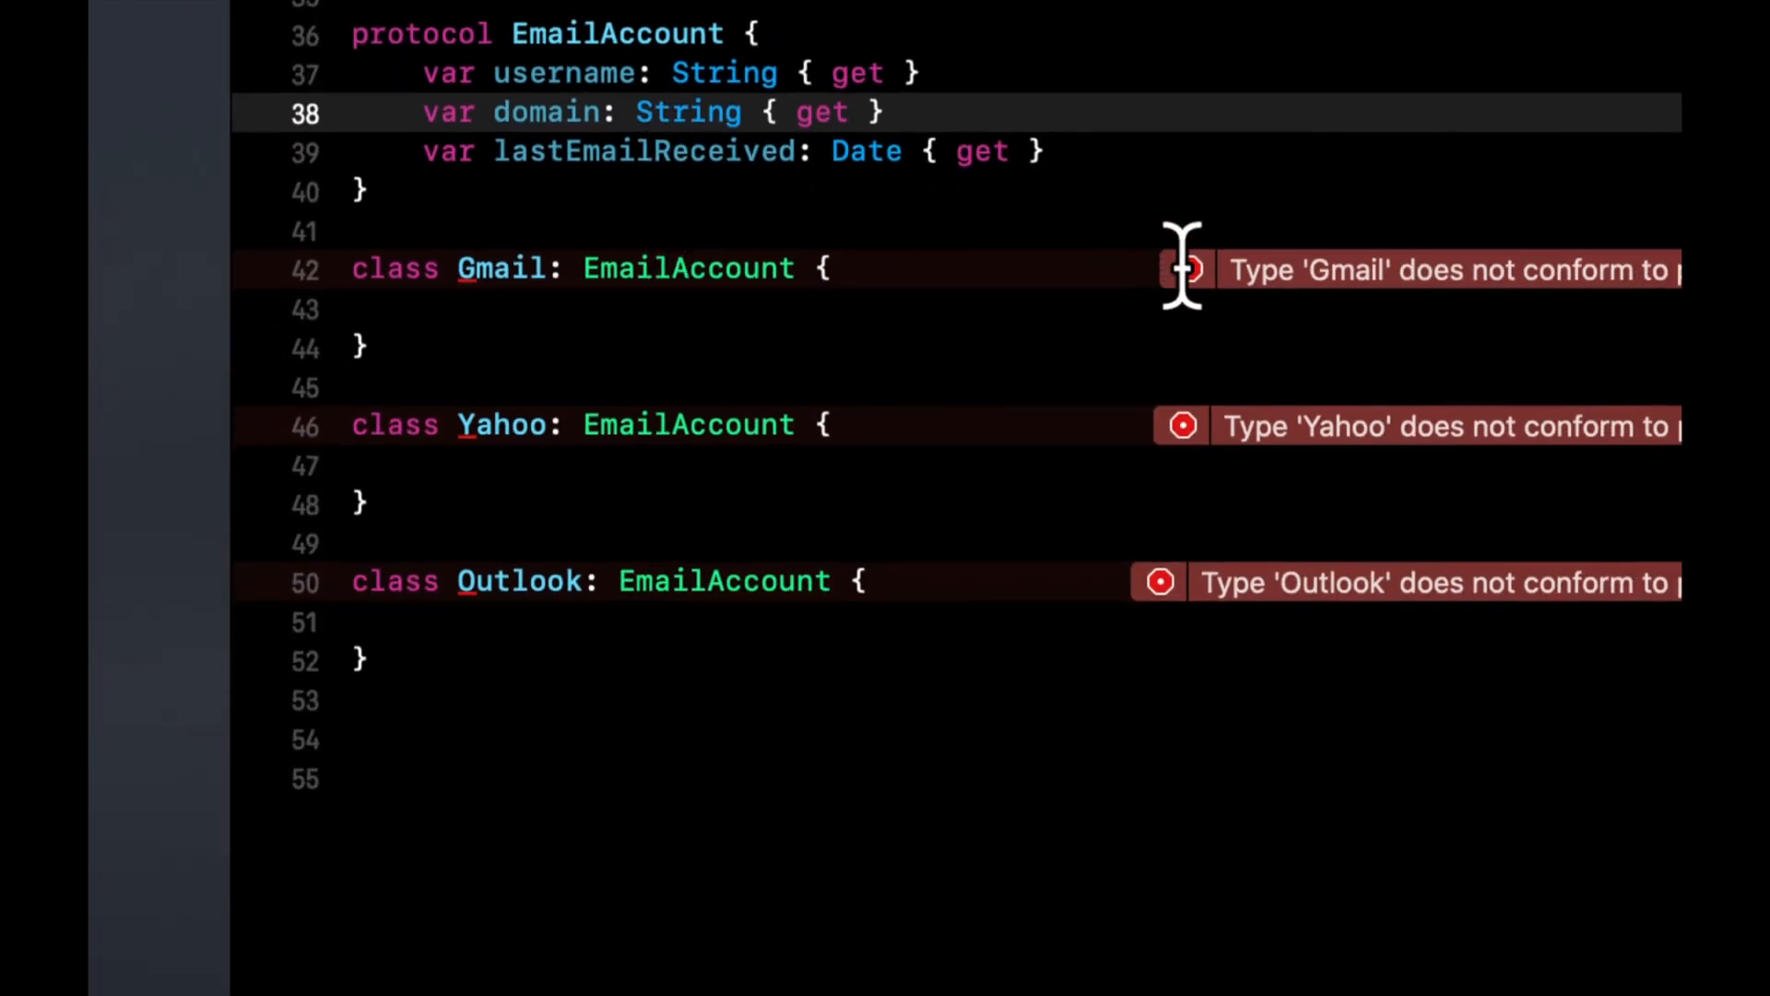
left_click(1188, 270)
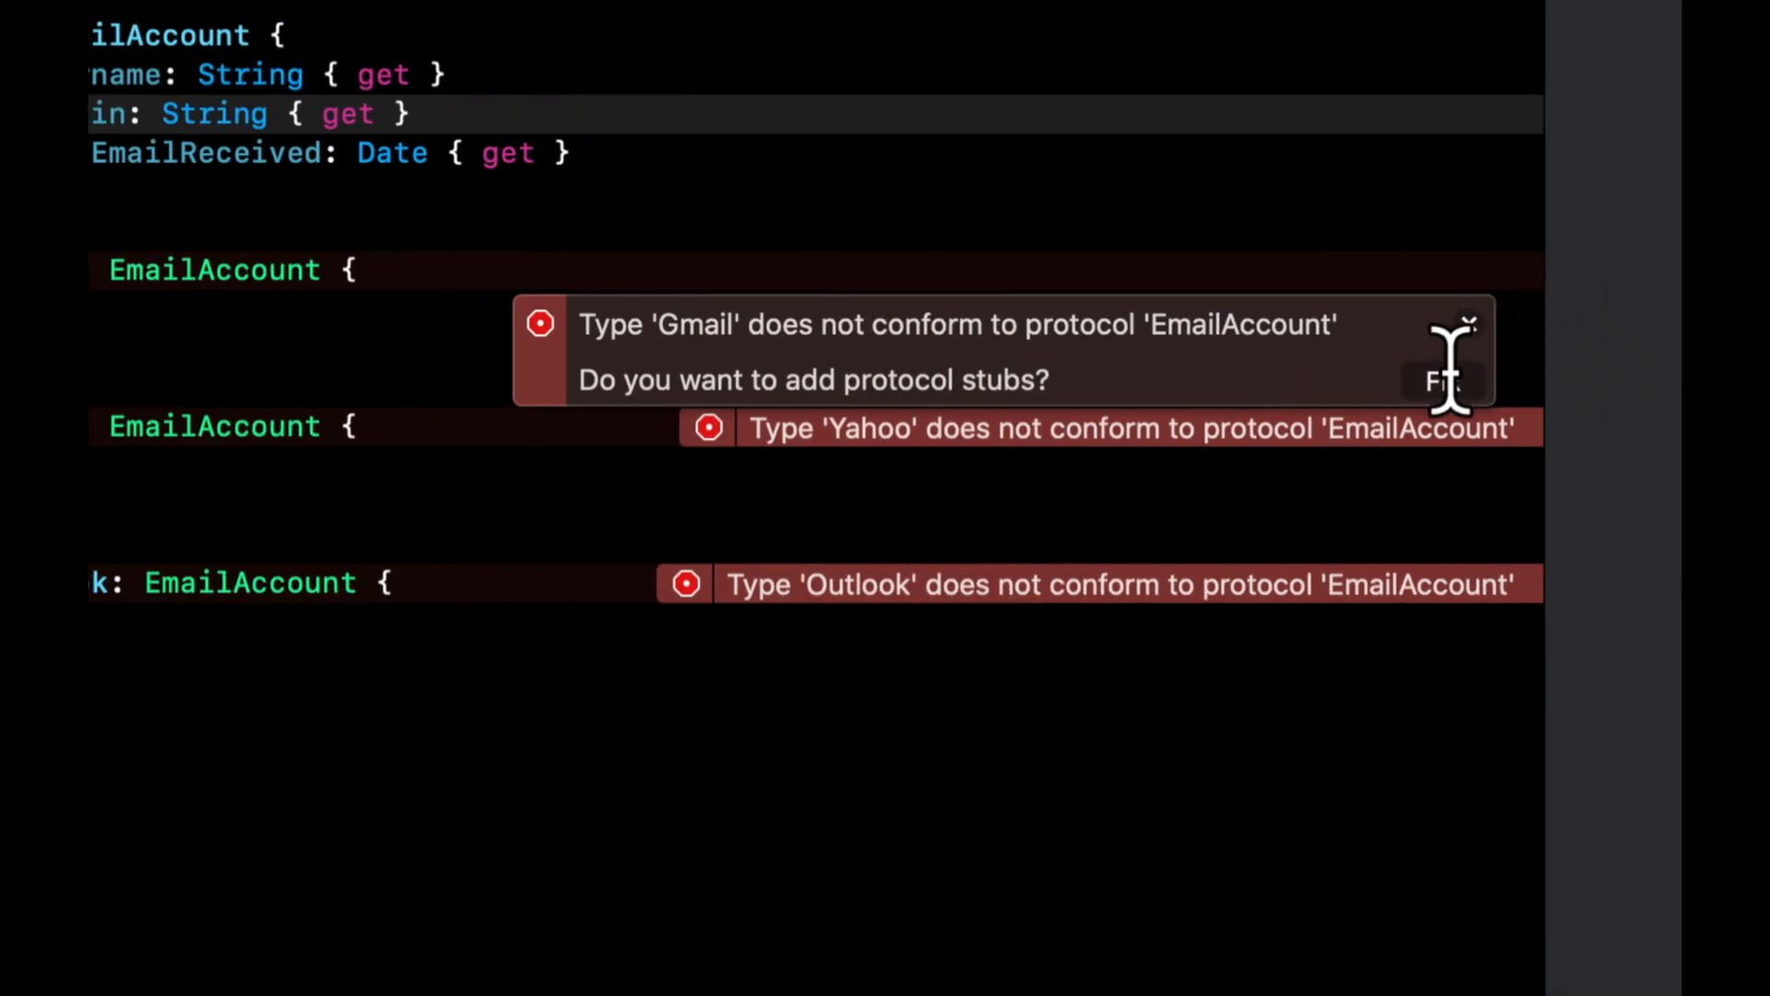
left_click(1450, 380)
left_click(712, 585)
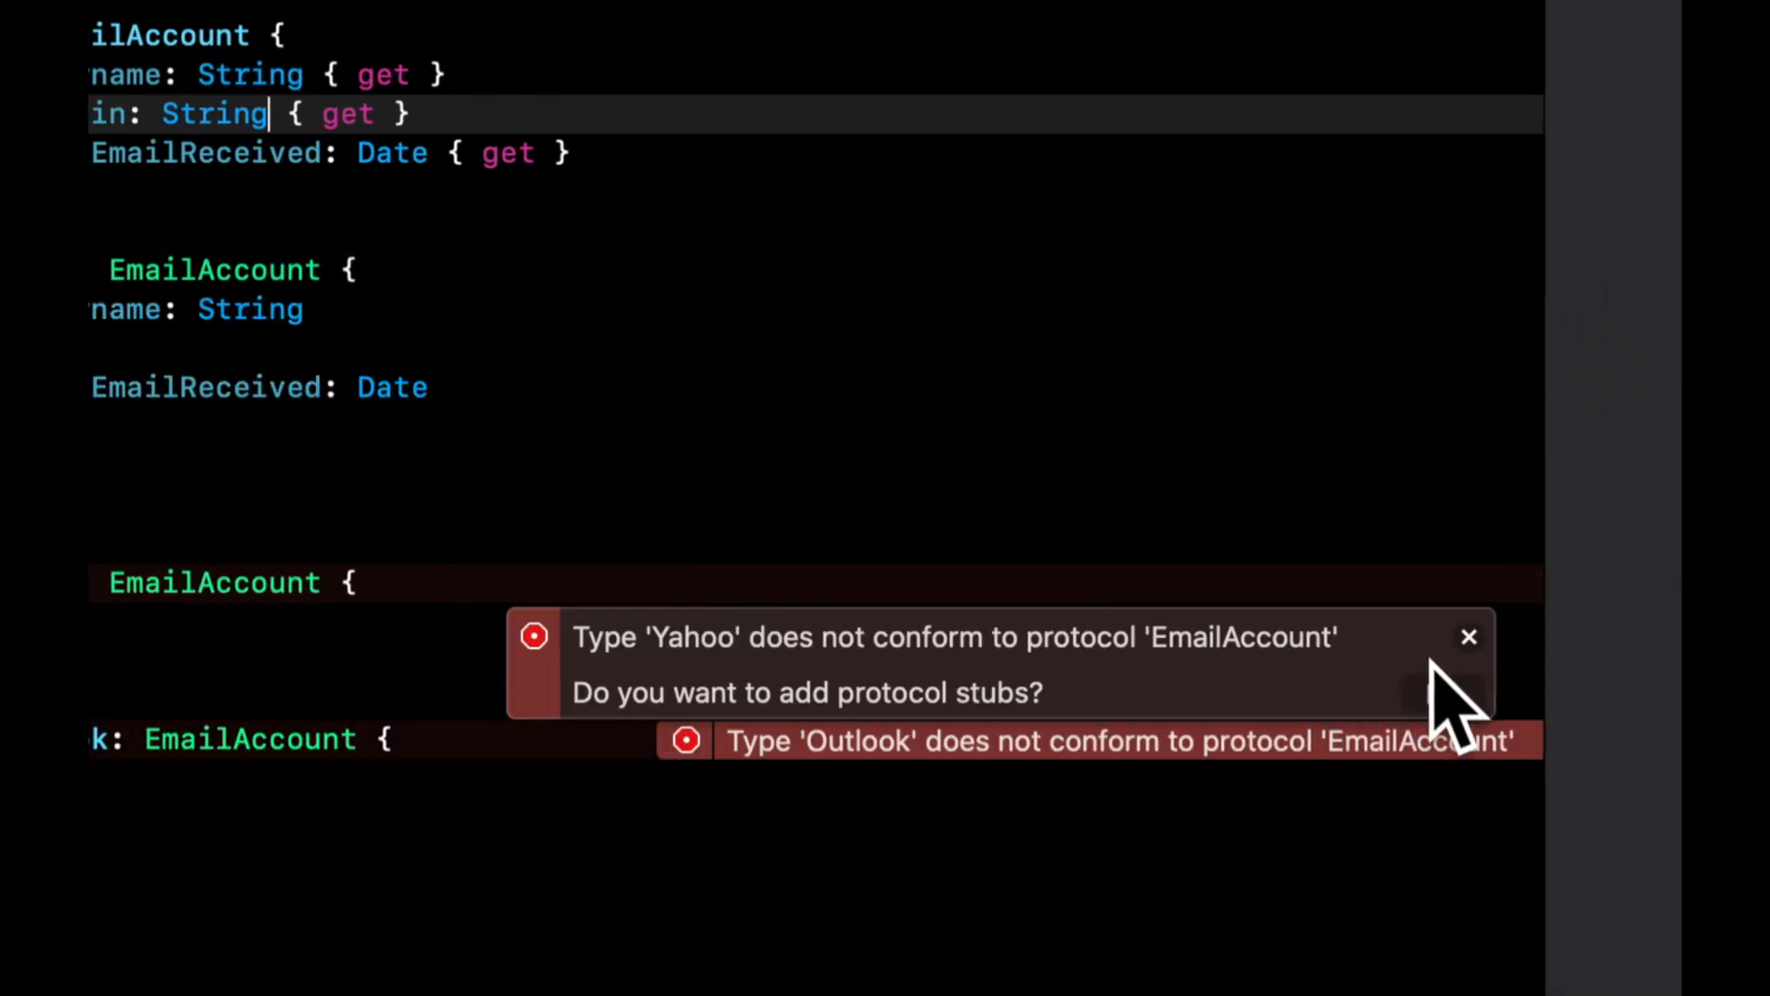
left_click(1452, 691)
left_click(698, 546)
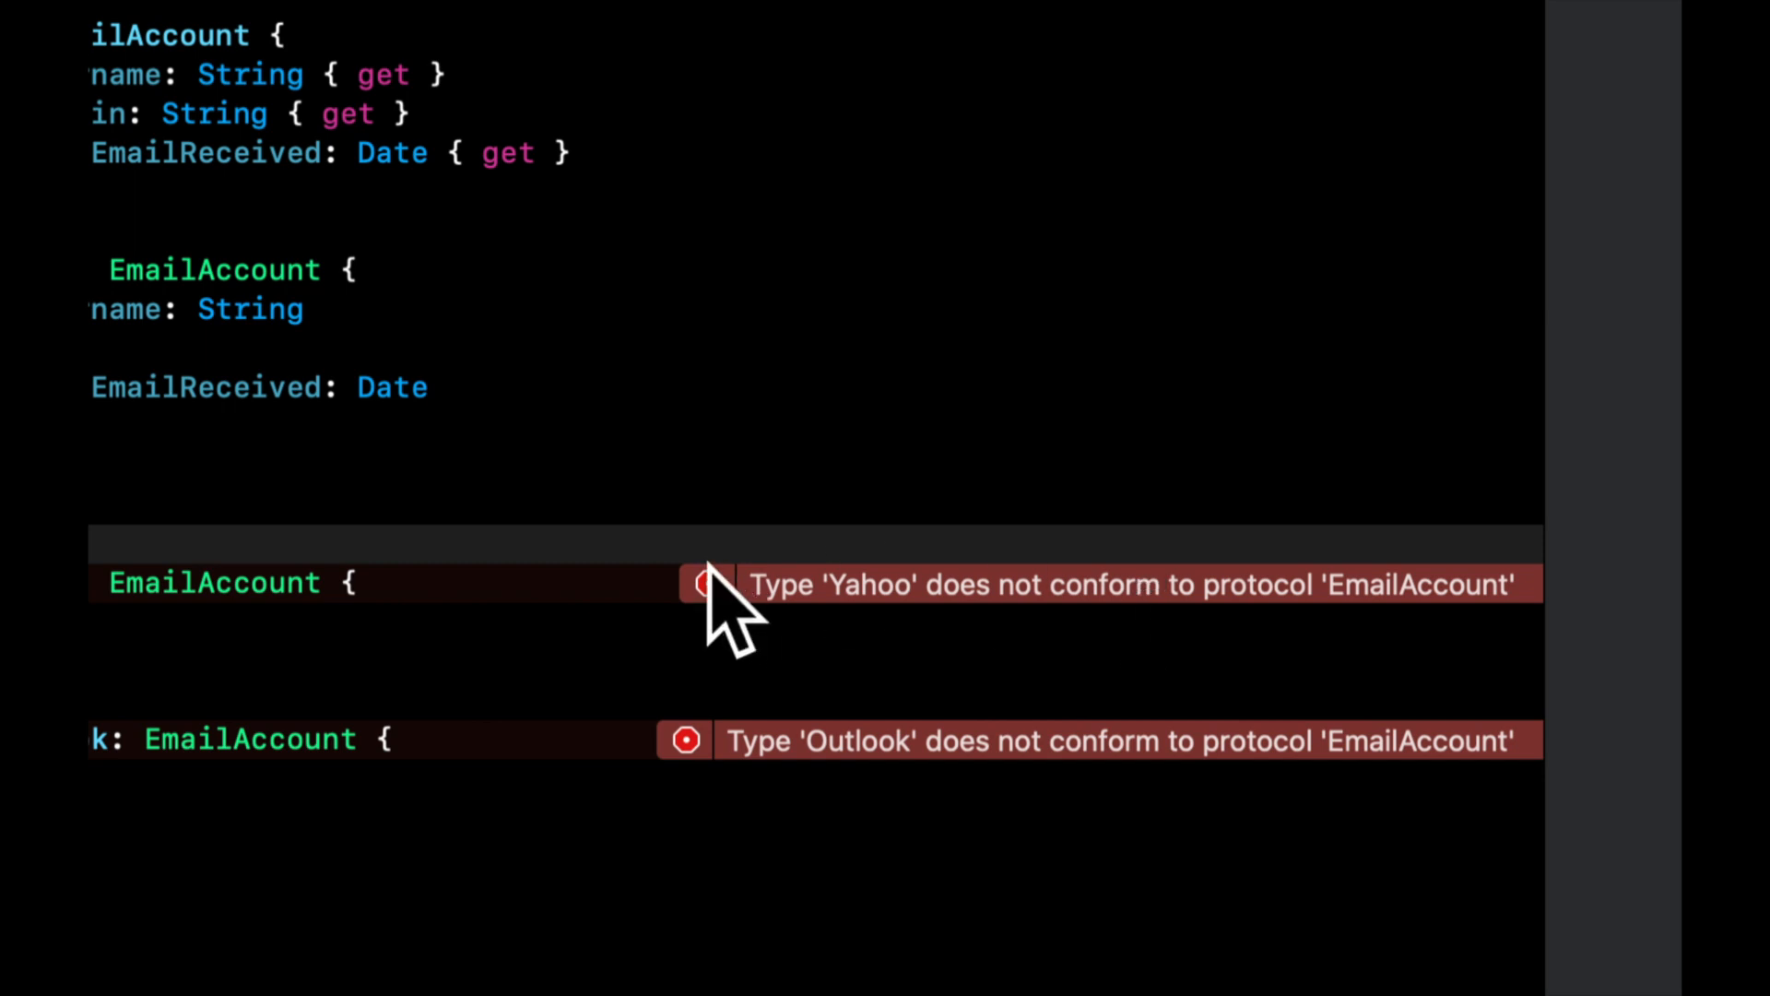
left_click(709, 586)
left_click(1443, 696)
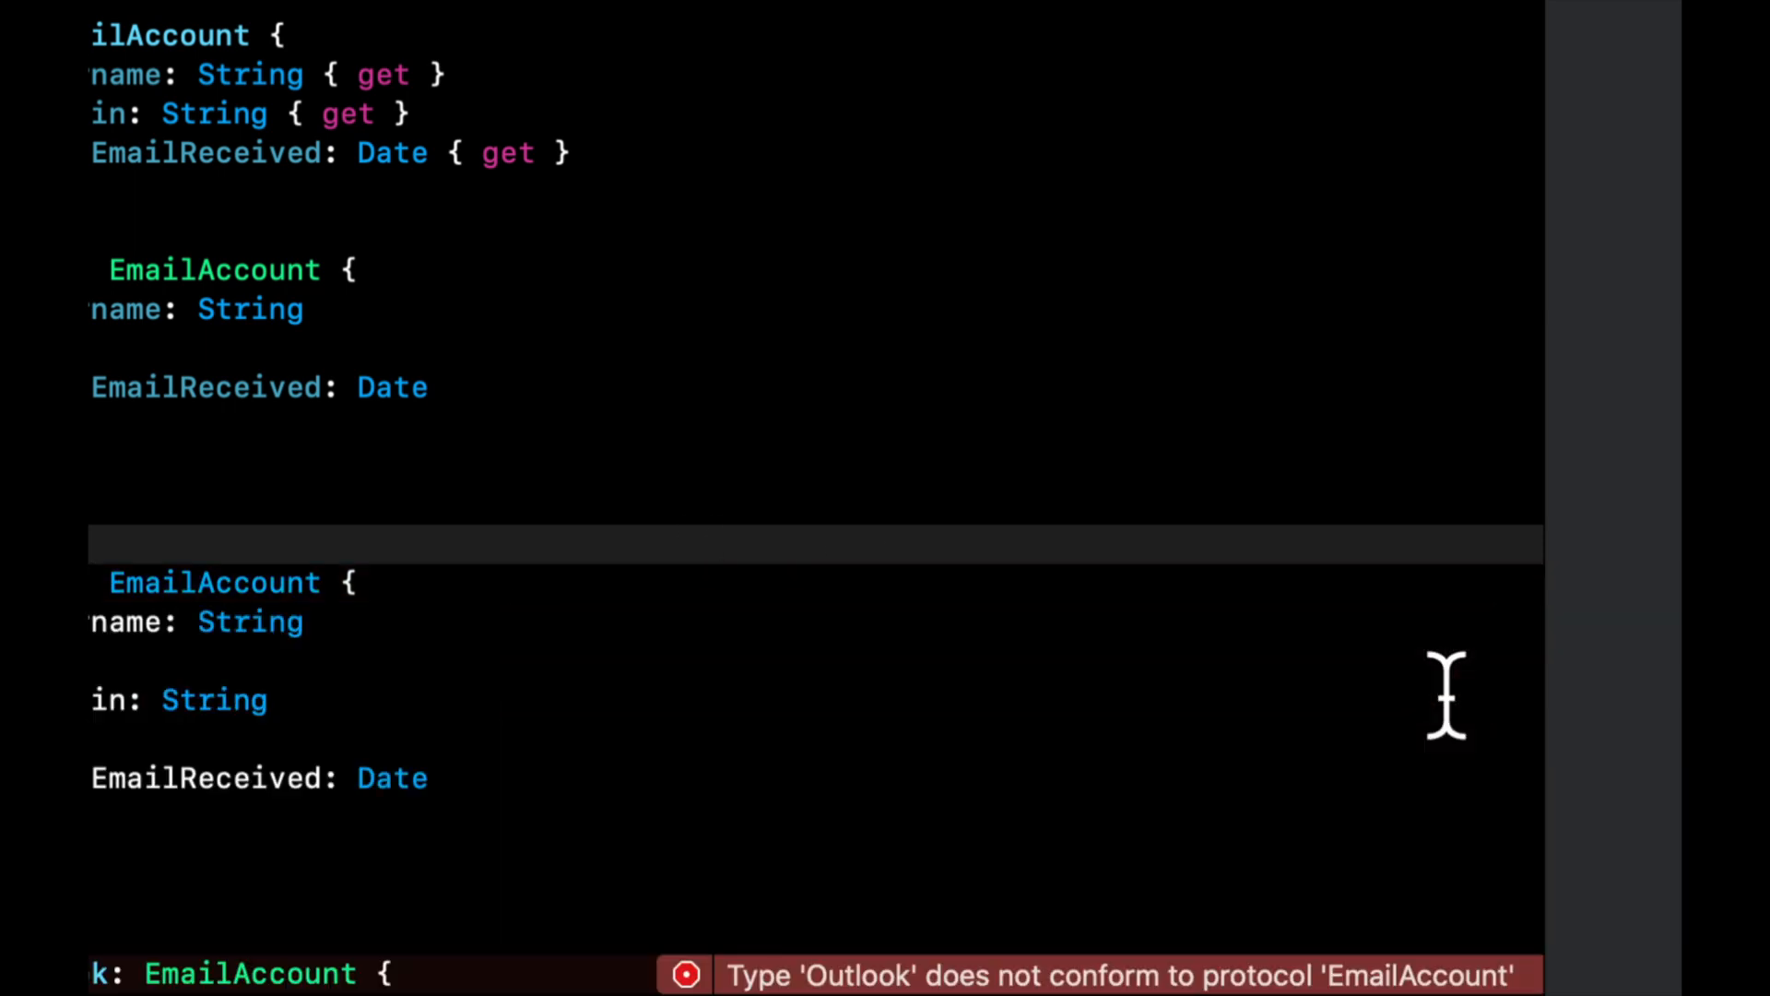
scroll(1445, 699, "down", 3)
left_click(687, 597)
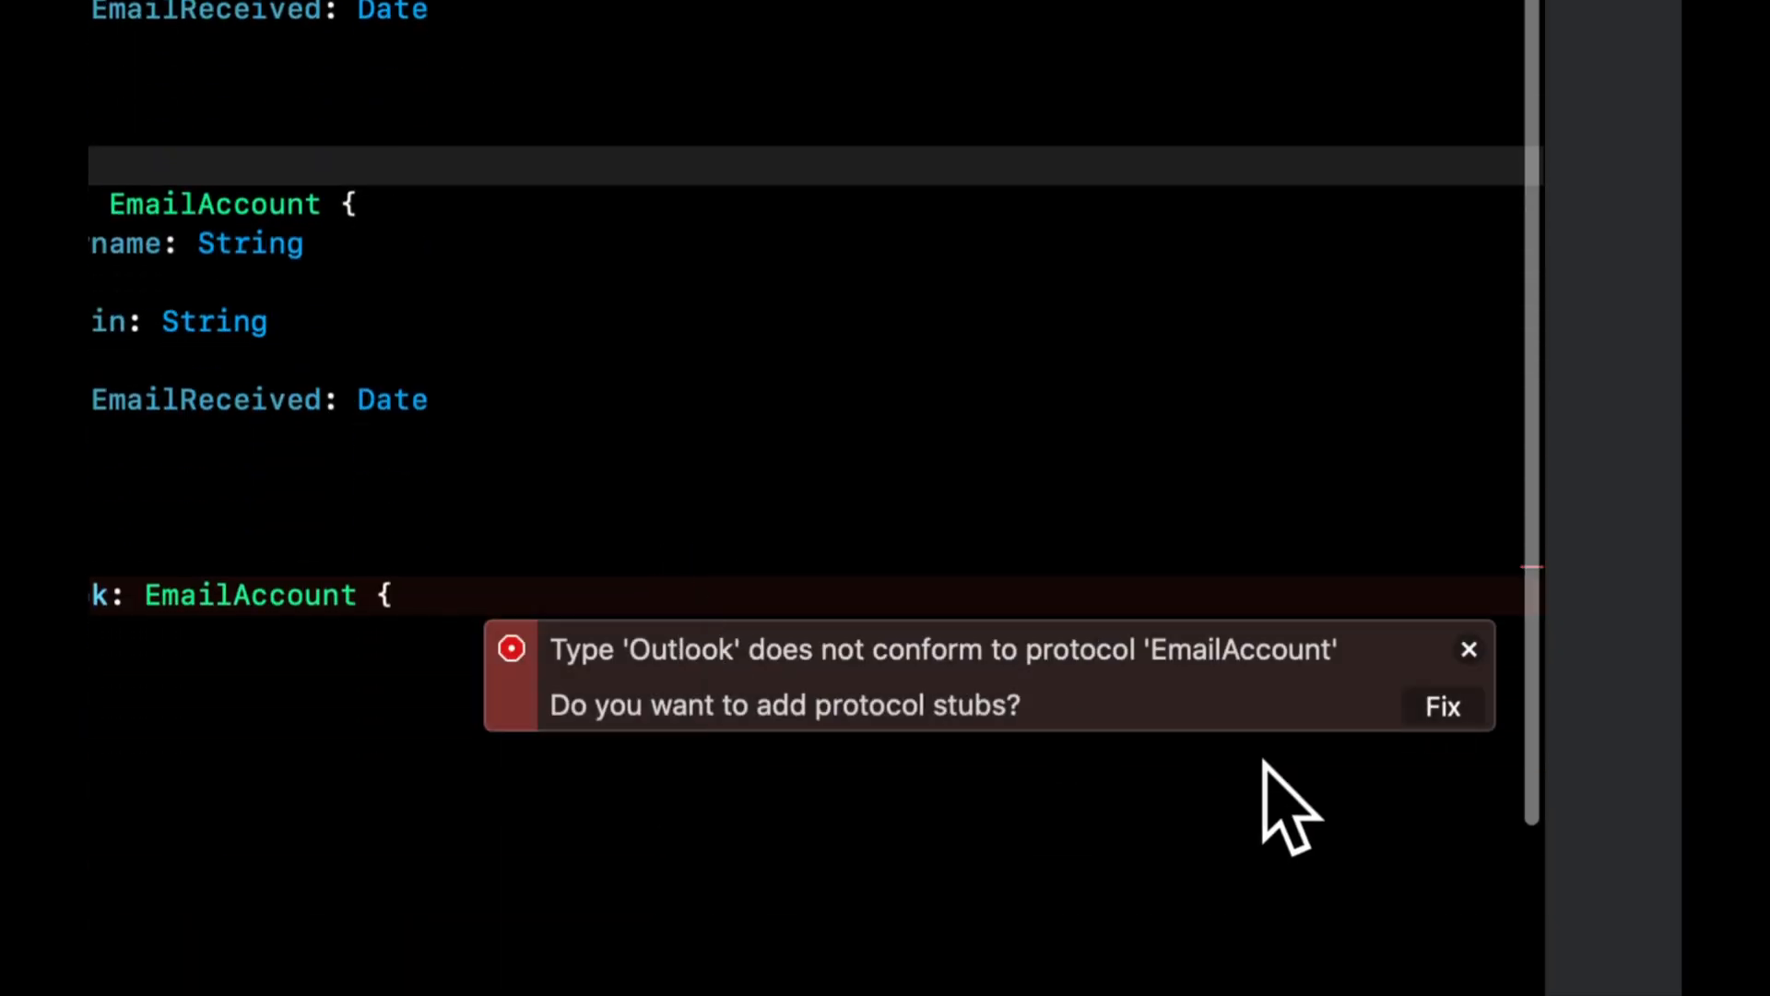
left_click(1442, 706)
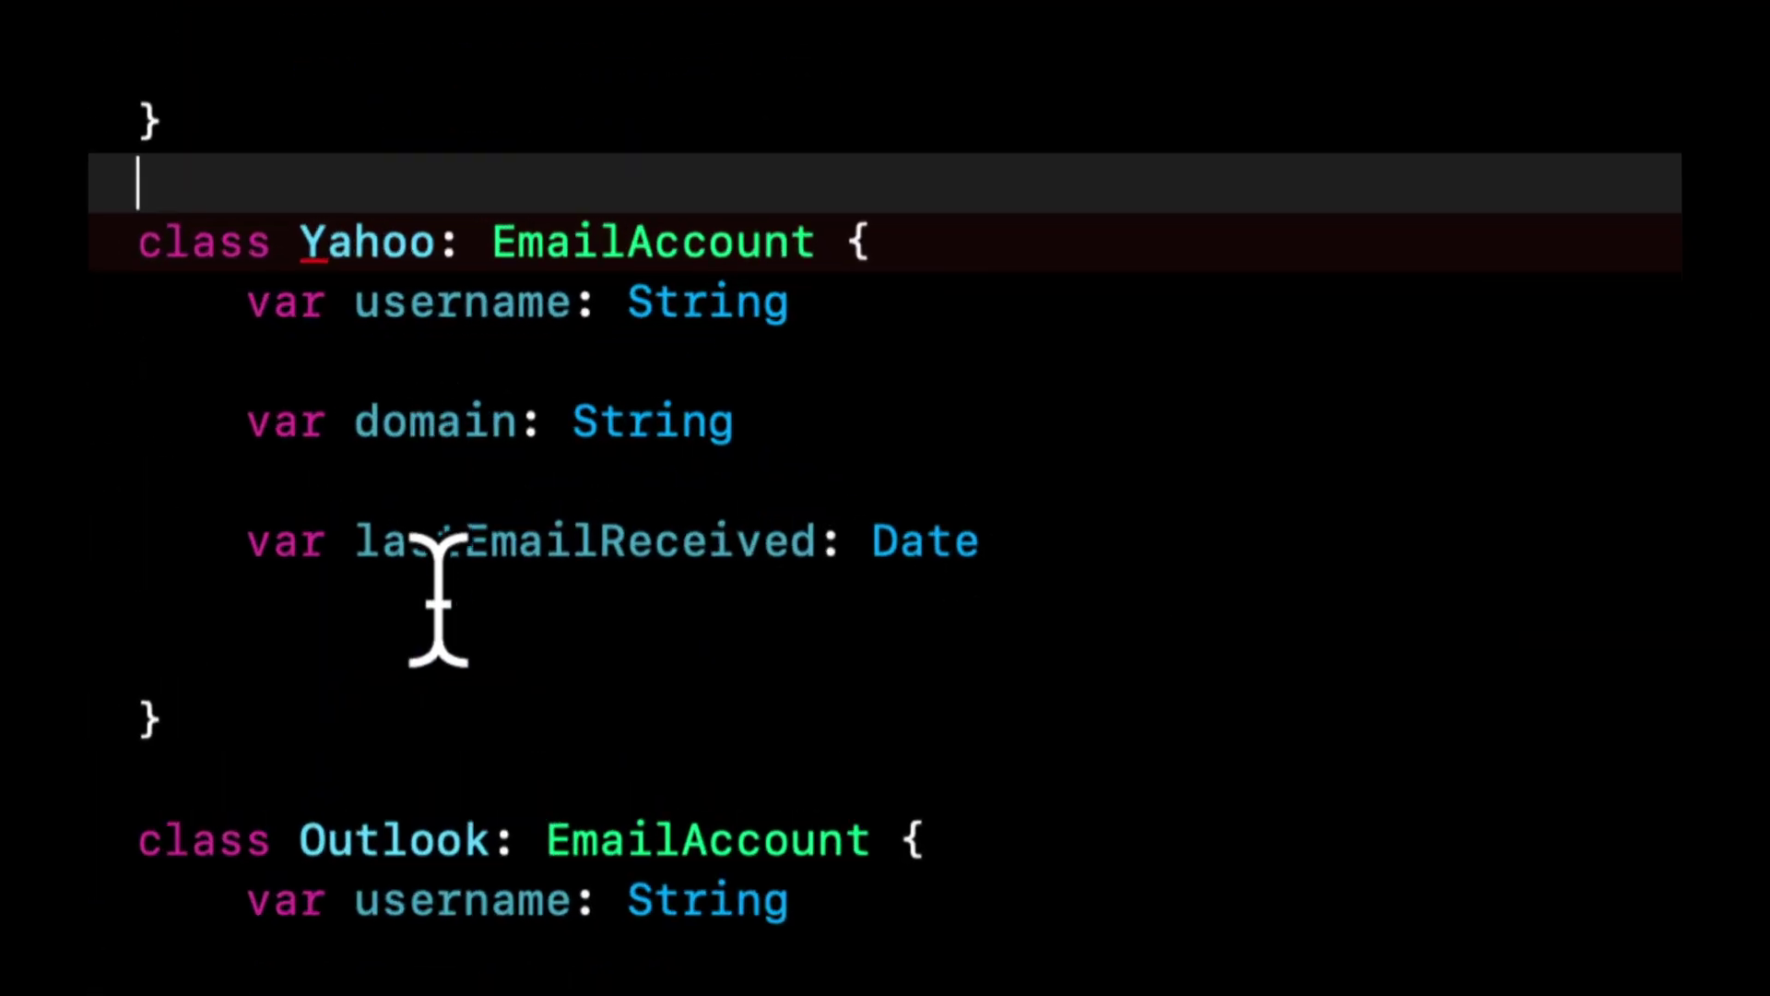
Move the missing domain property into Gmail and space username, domain and lastEmailReceived evenly
left_click(426, 626)
key("BackSpace")
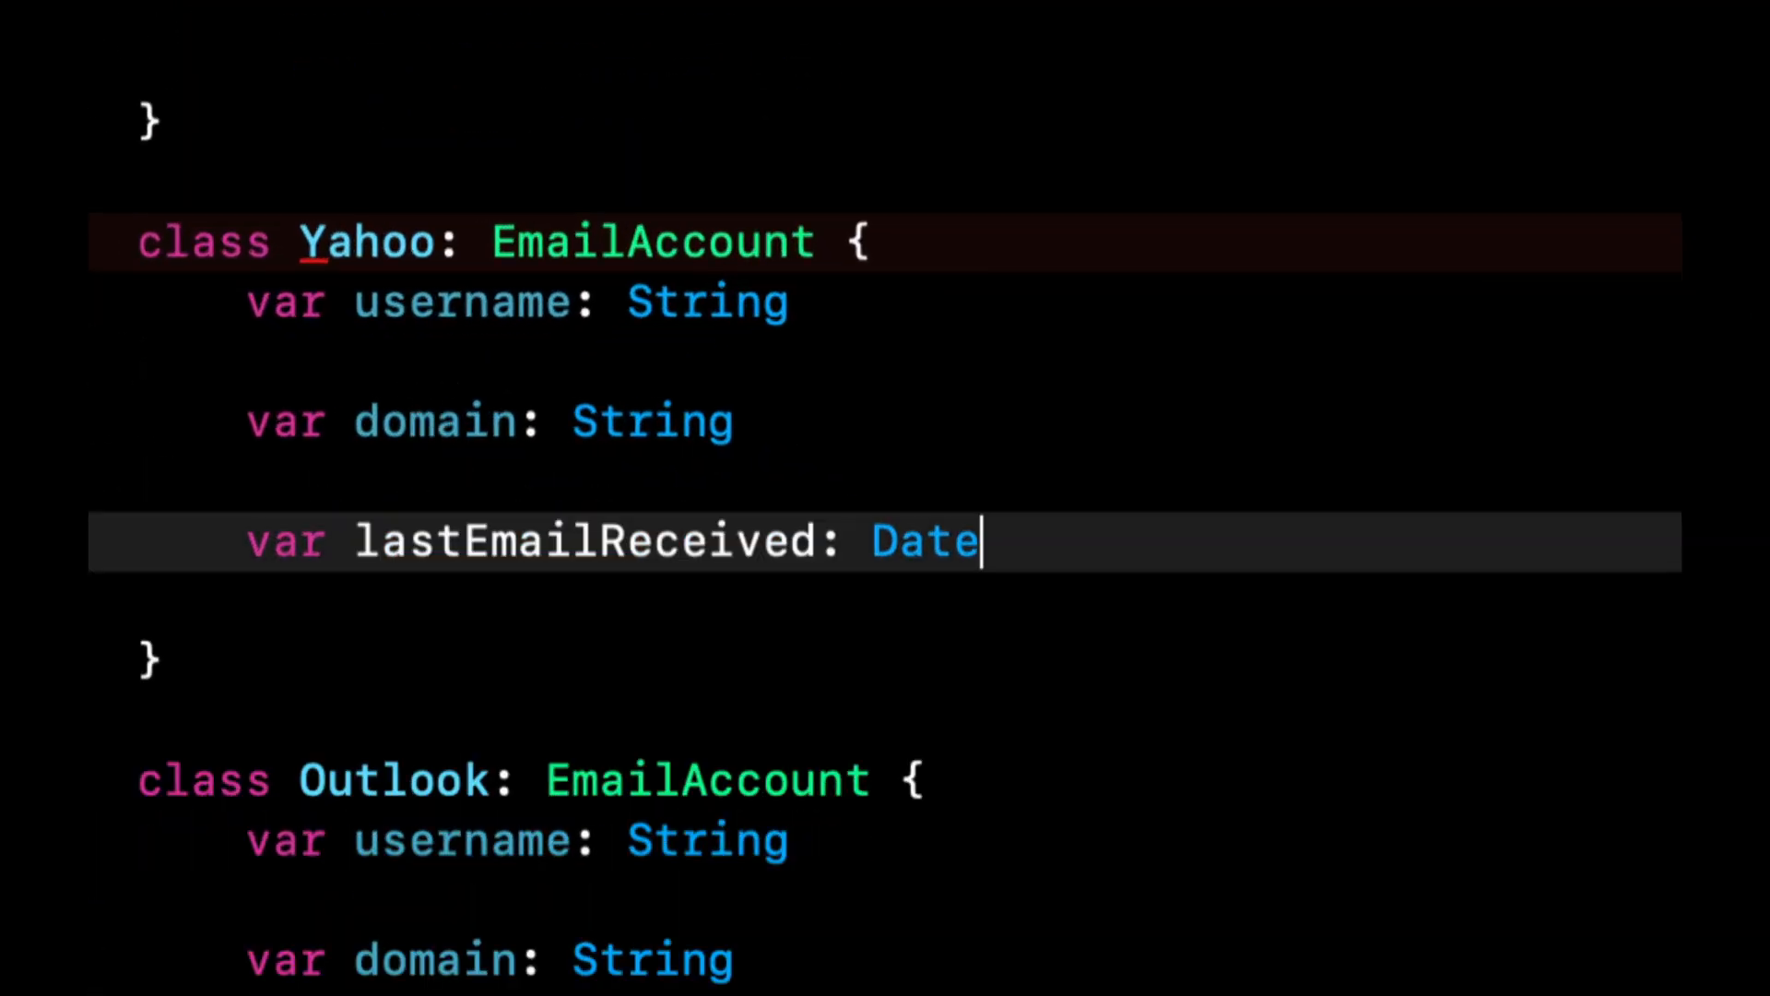
scroll(886, 554, "up", 8)
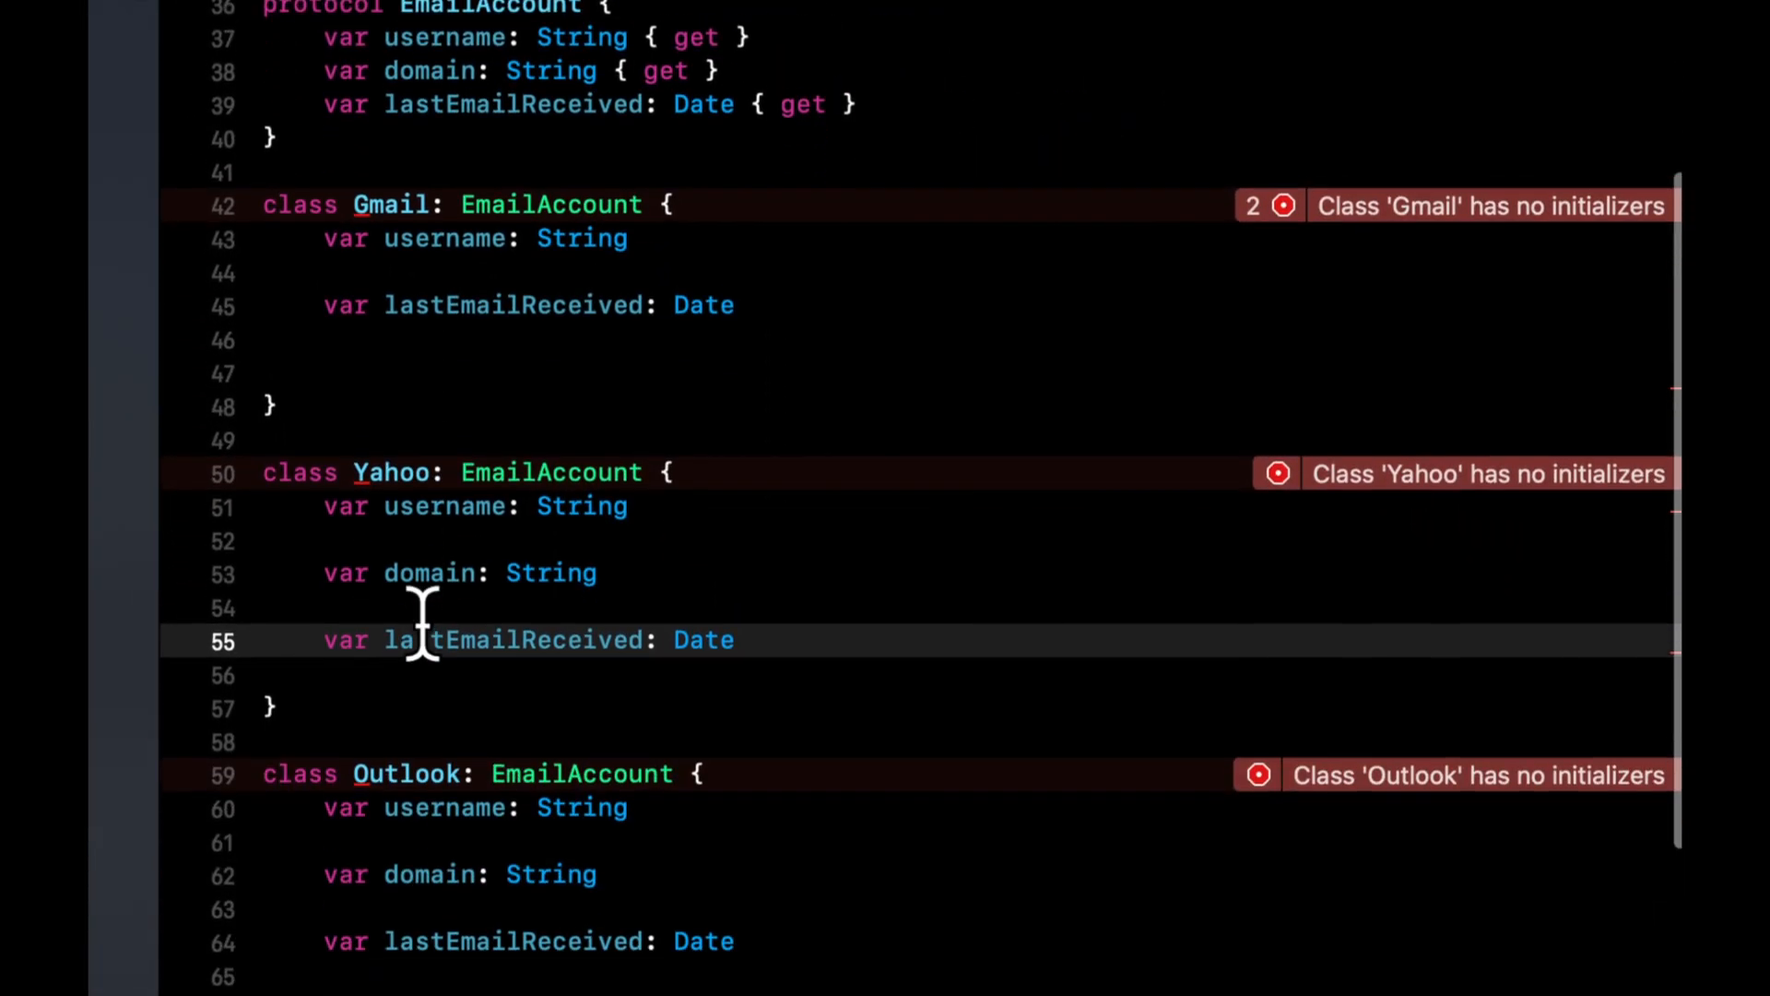
scroll(423, 626, "down", 3)
scroll(424, 609, "up", 5)
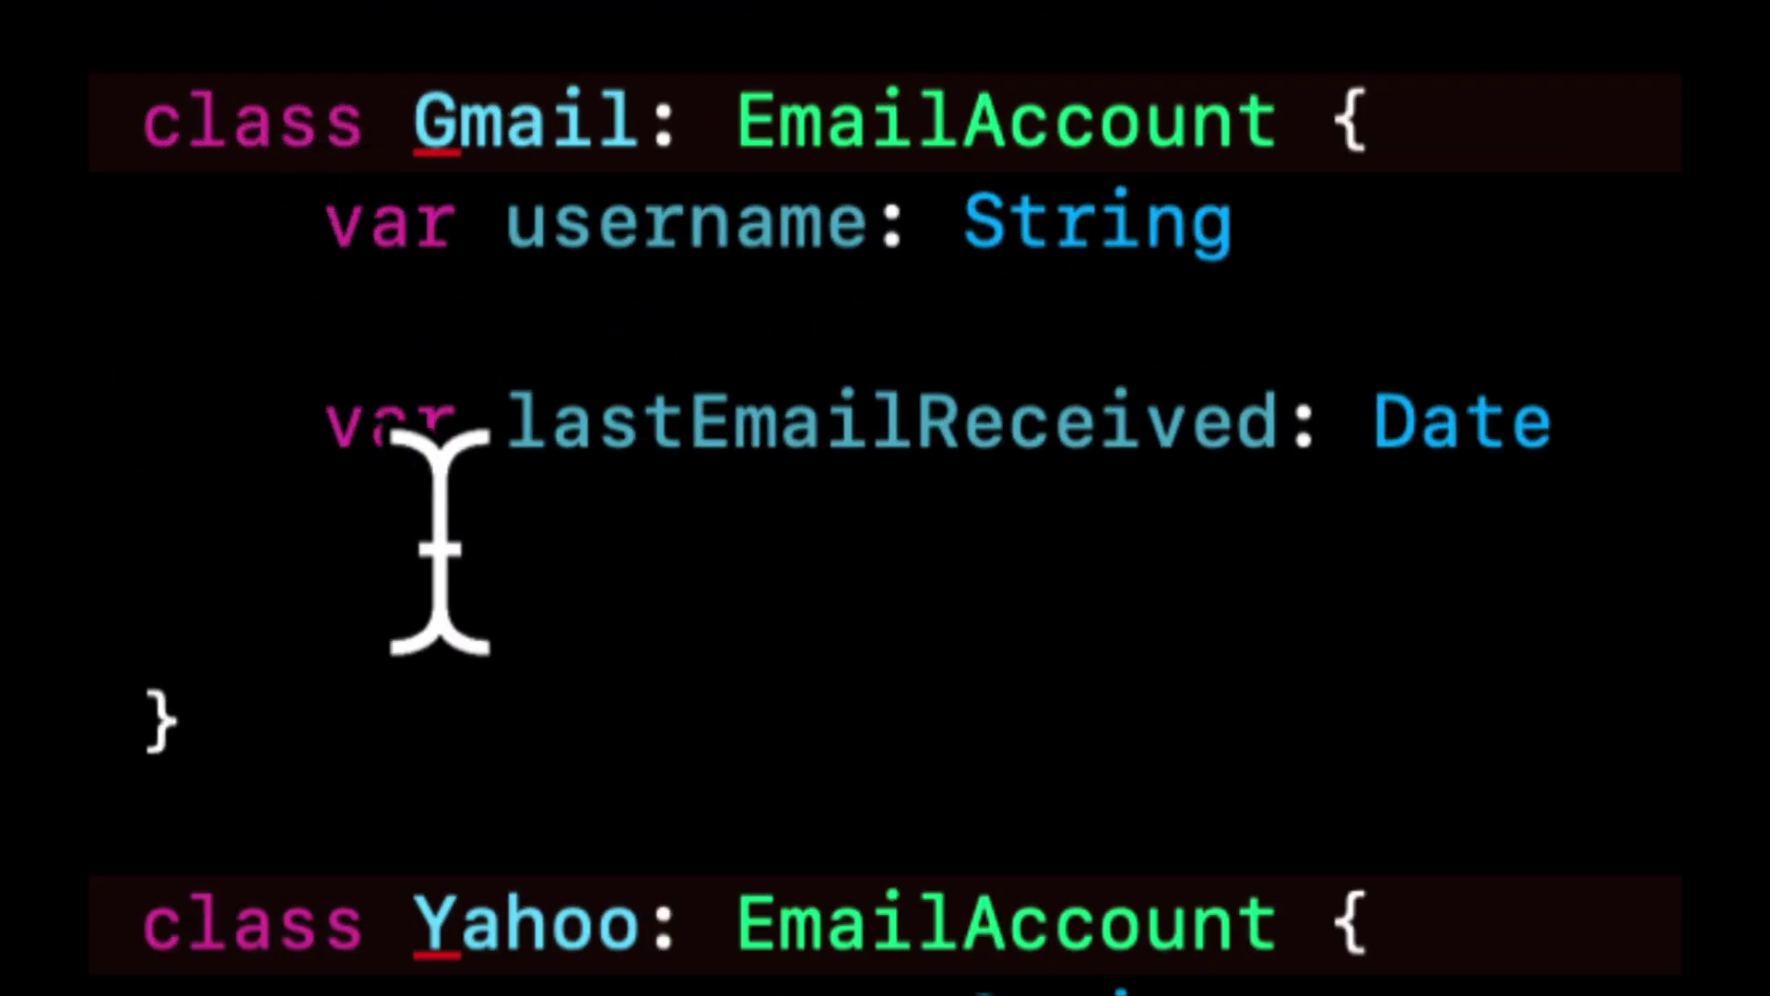
left_click(443, 485)
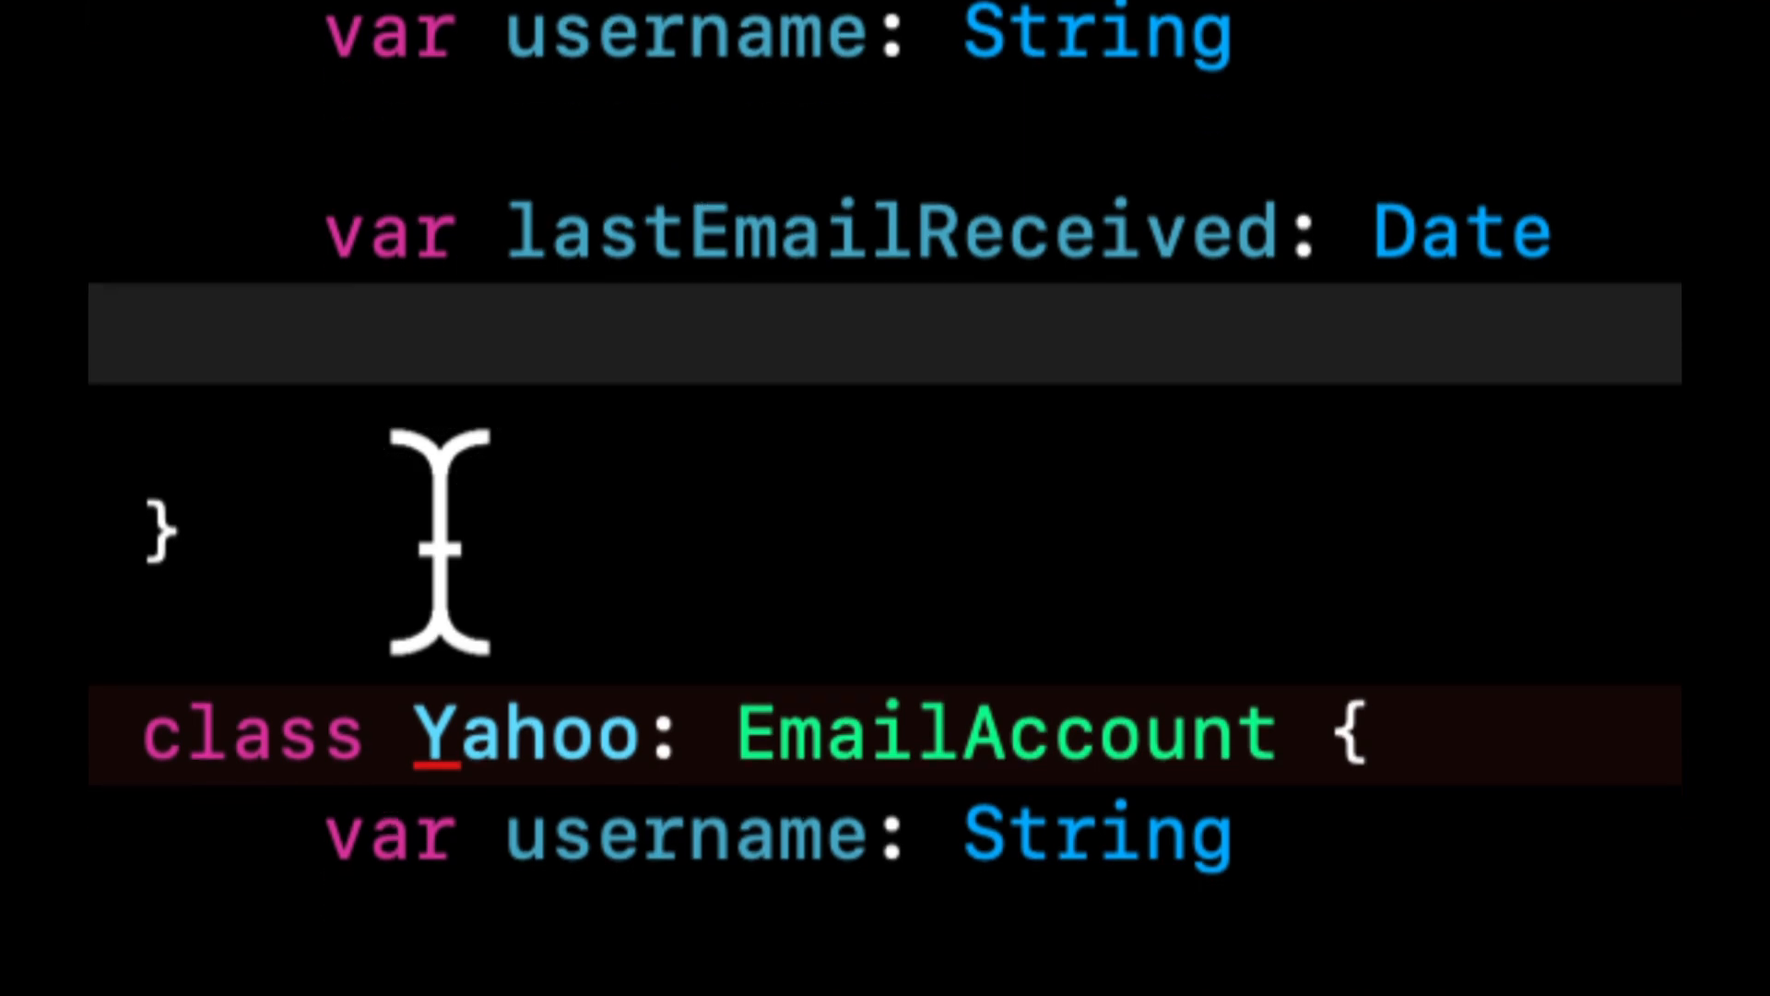
scroll(441, 542, "down", 3)
left_click(594, 640)
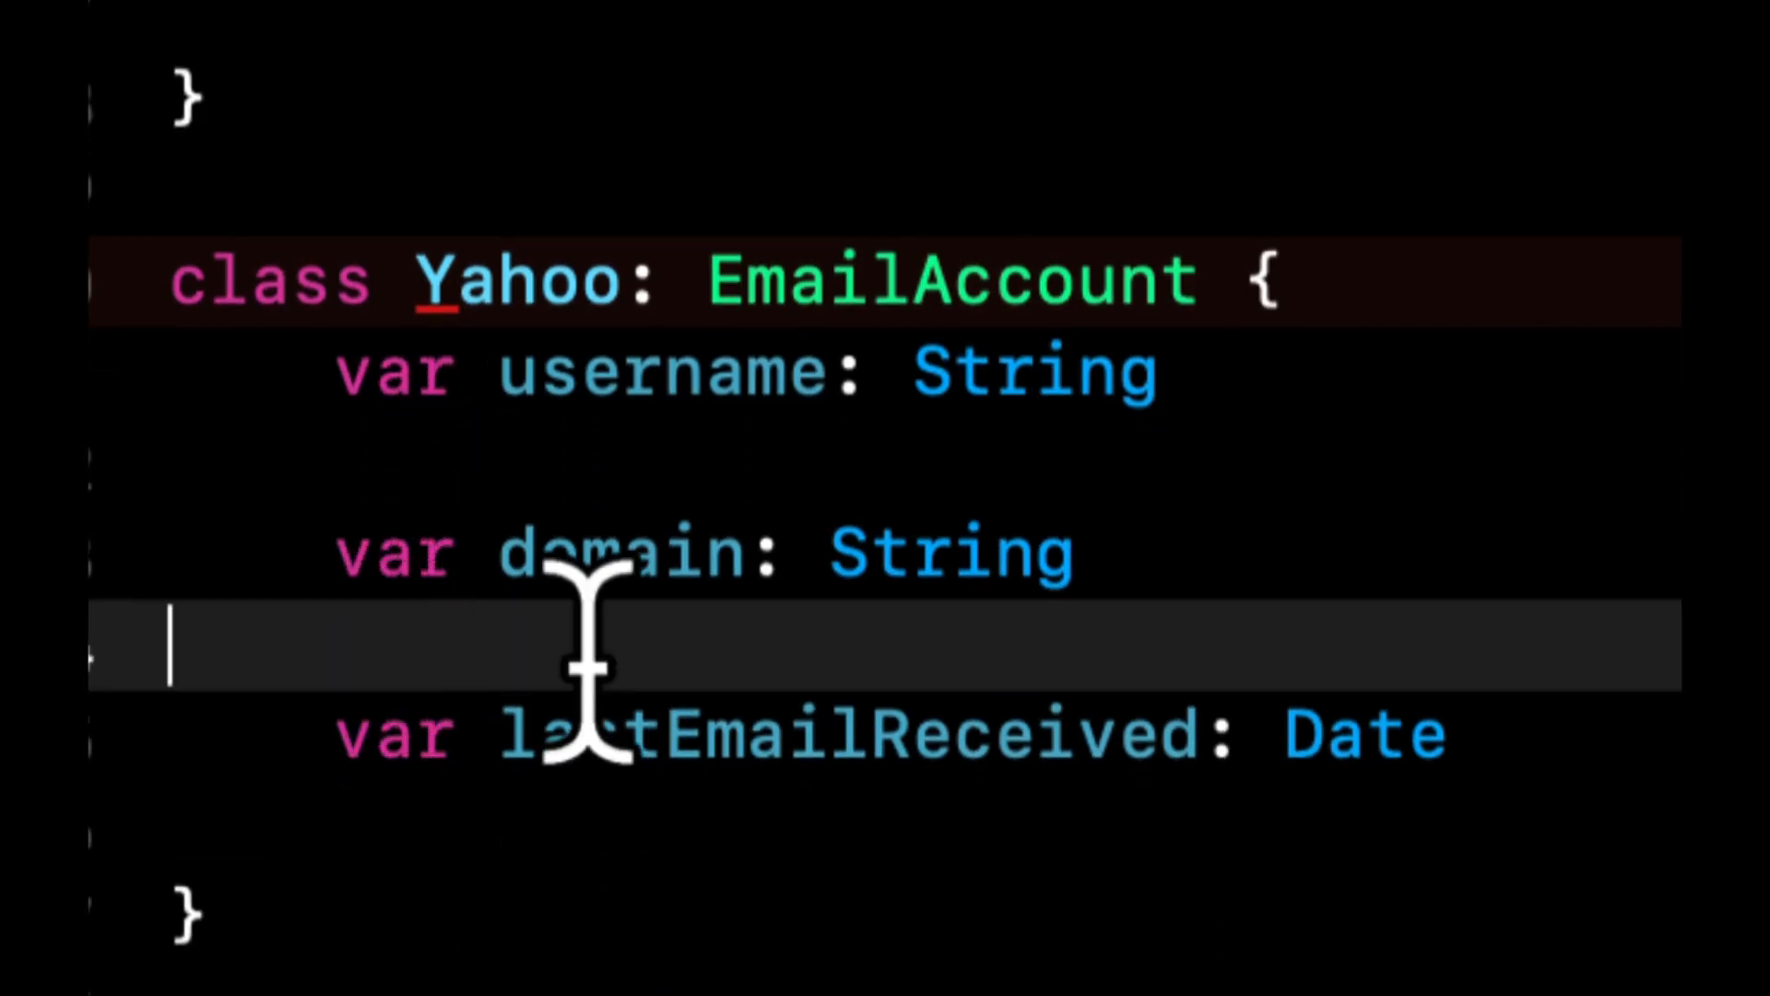
key("Up")
key("super+x")
scroll(692, 373, "up", 3)
left_click(691, 373)
key("super+v")
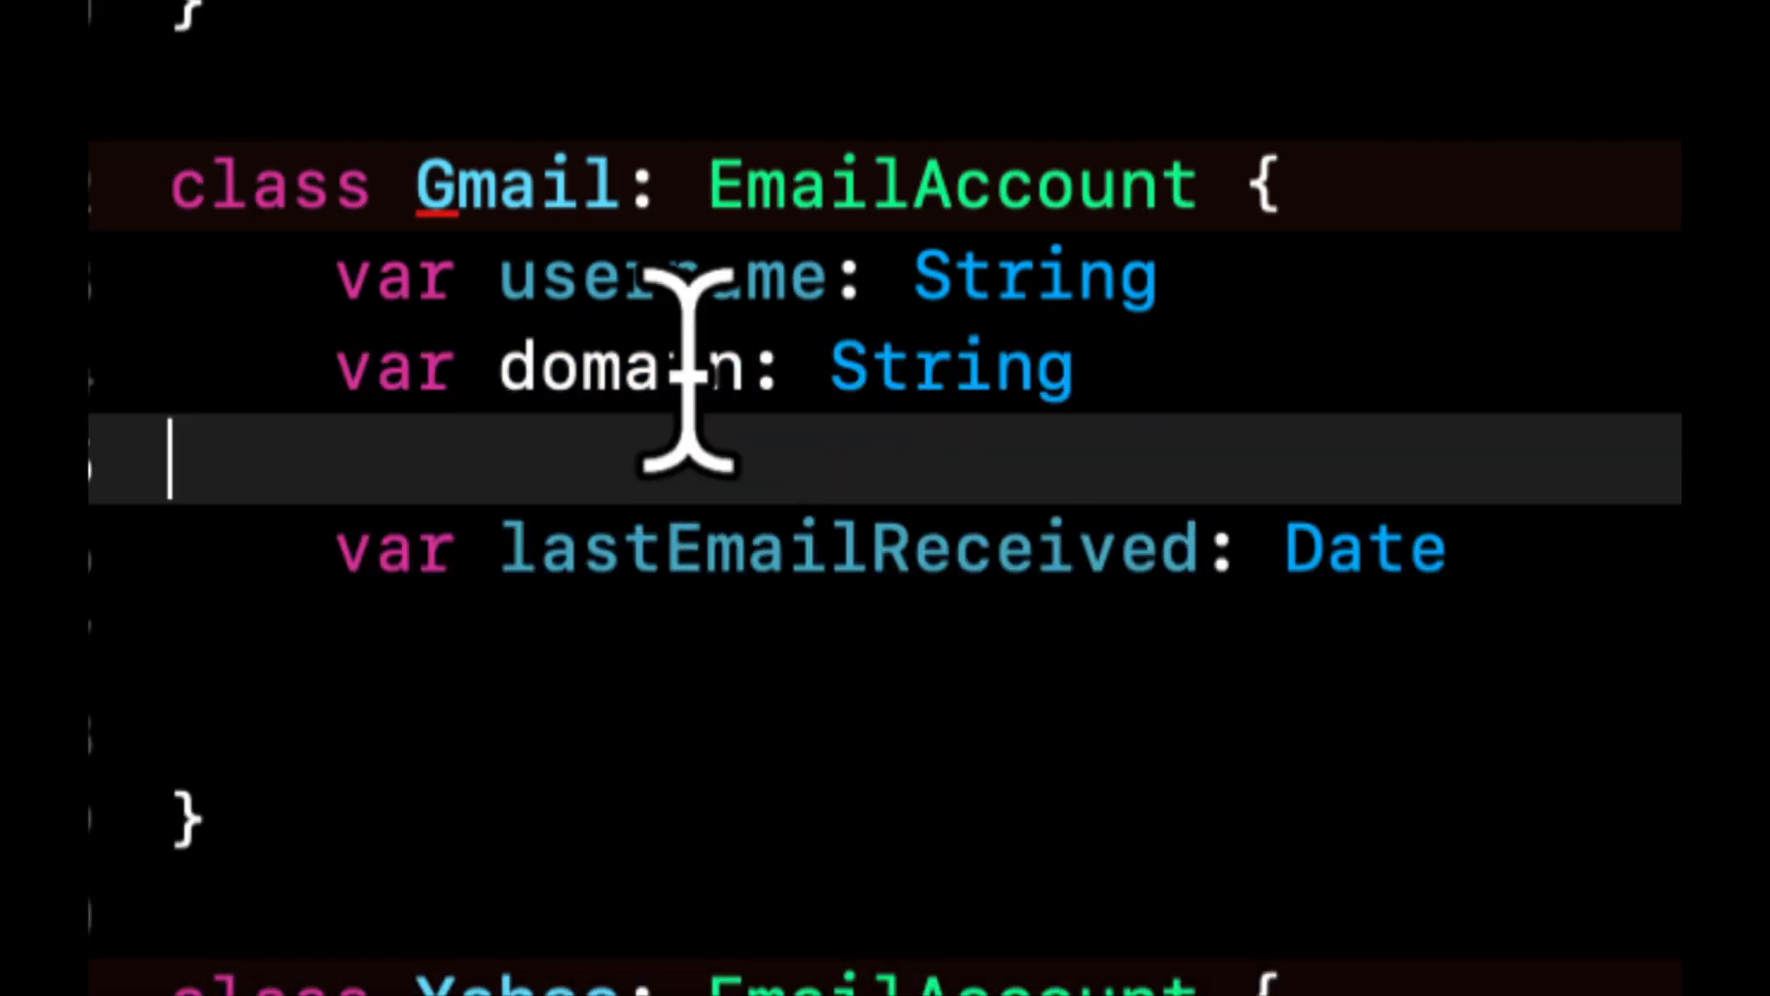
key("Up")
key("Home")
key("Return")
key("Down")
key("Down")
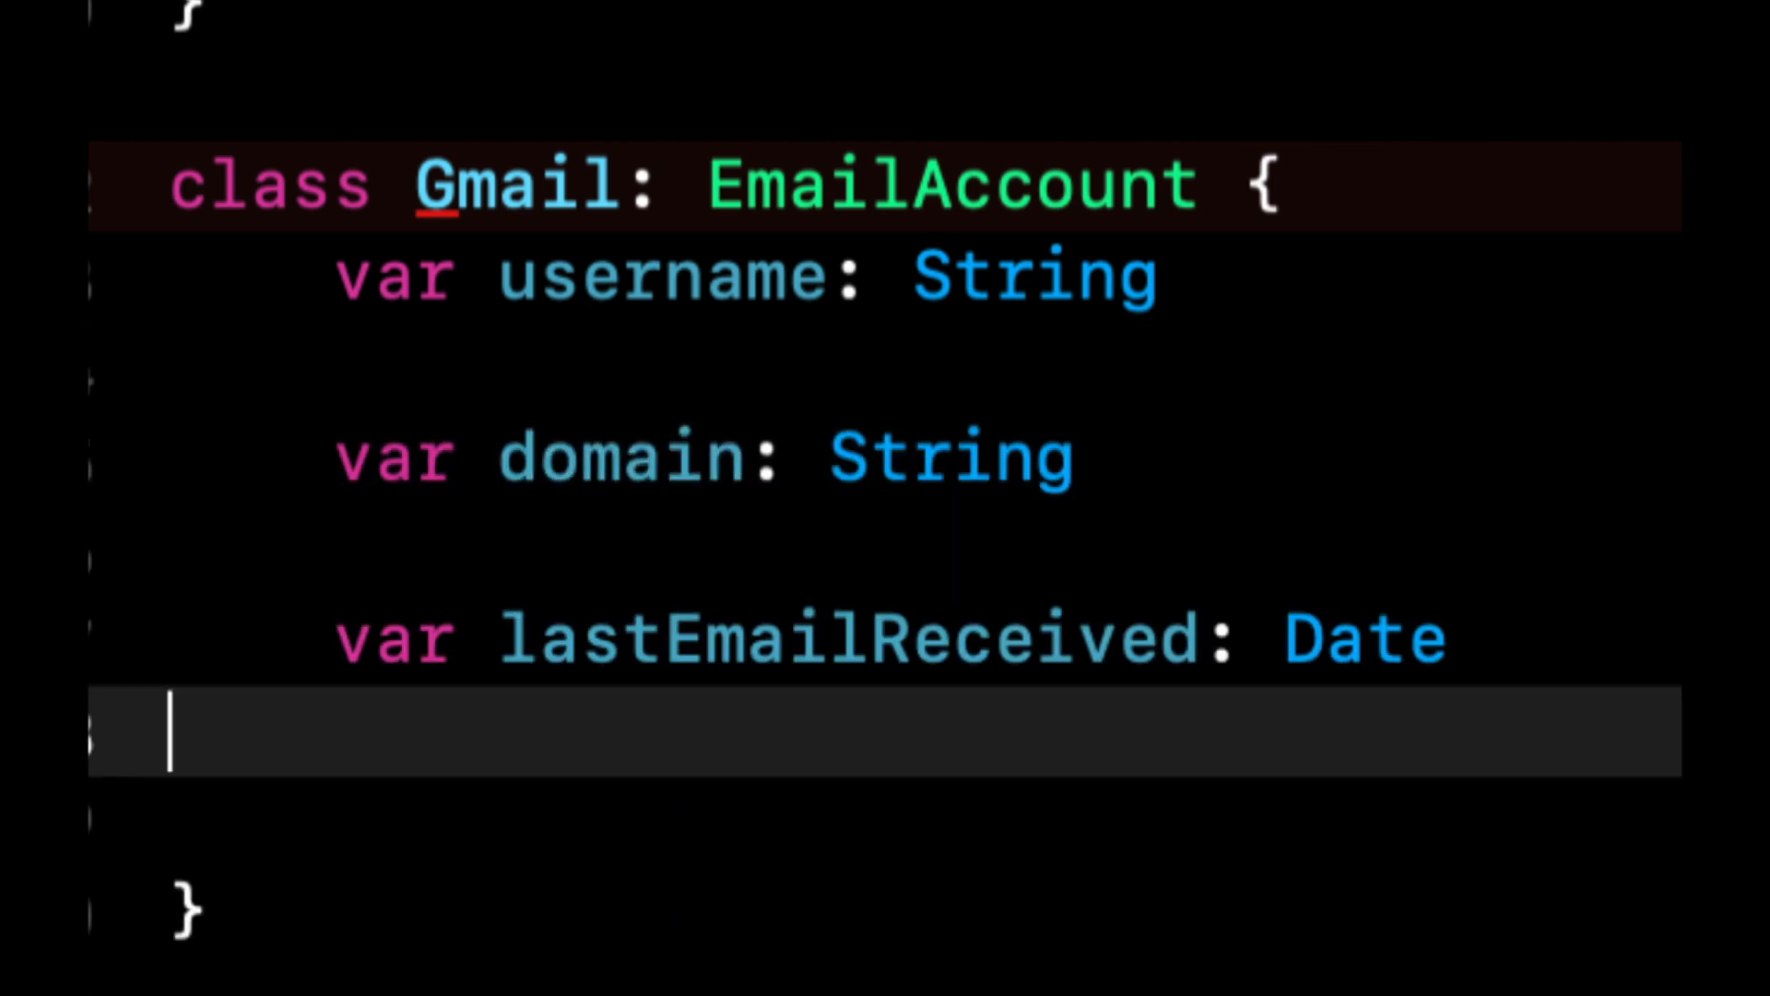
key("Down")
scroll(691, 375, "up", 3)
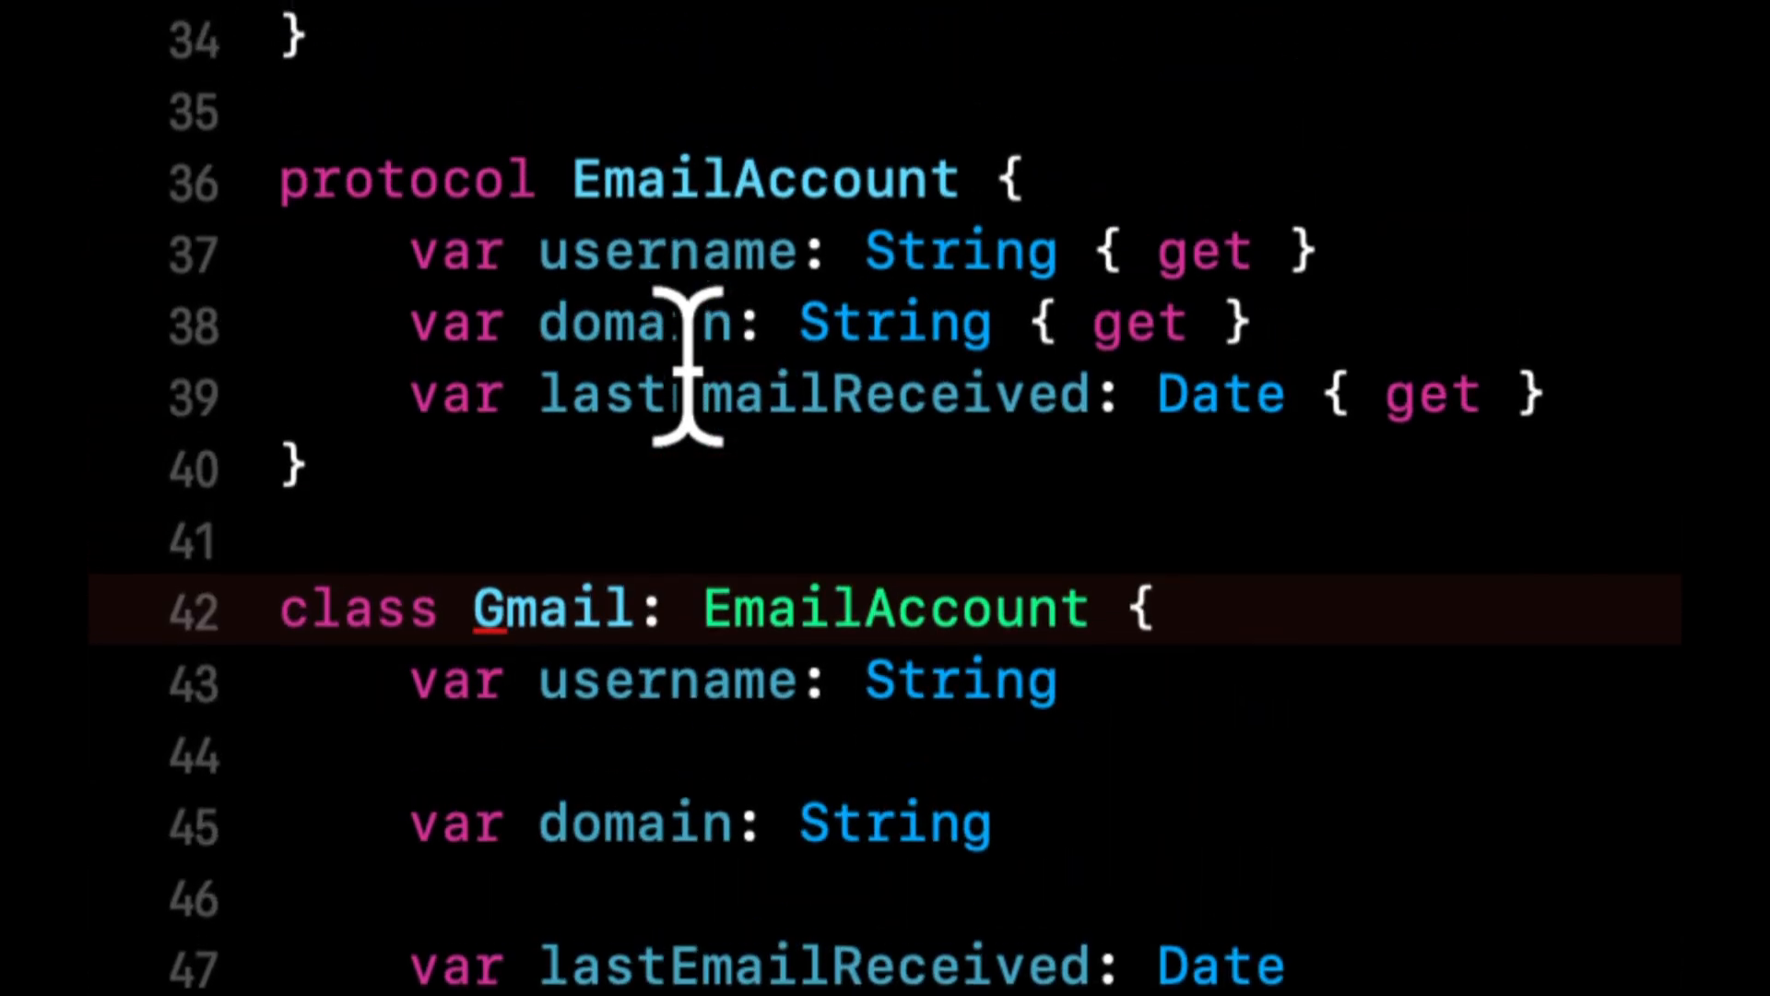
scroll(1246, 277, "down", 3)
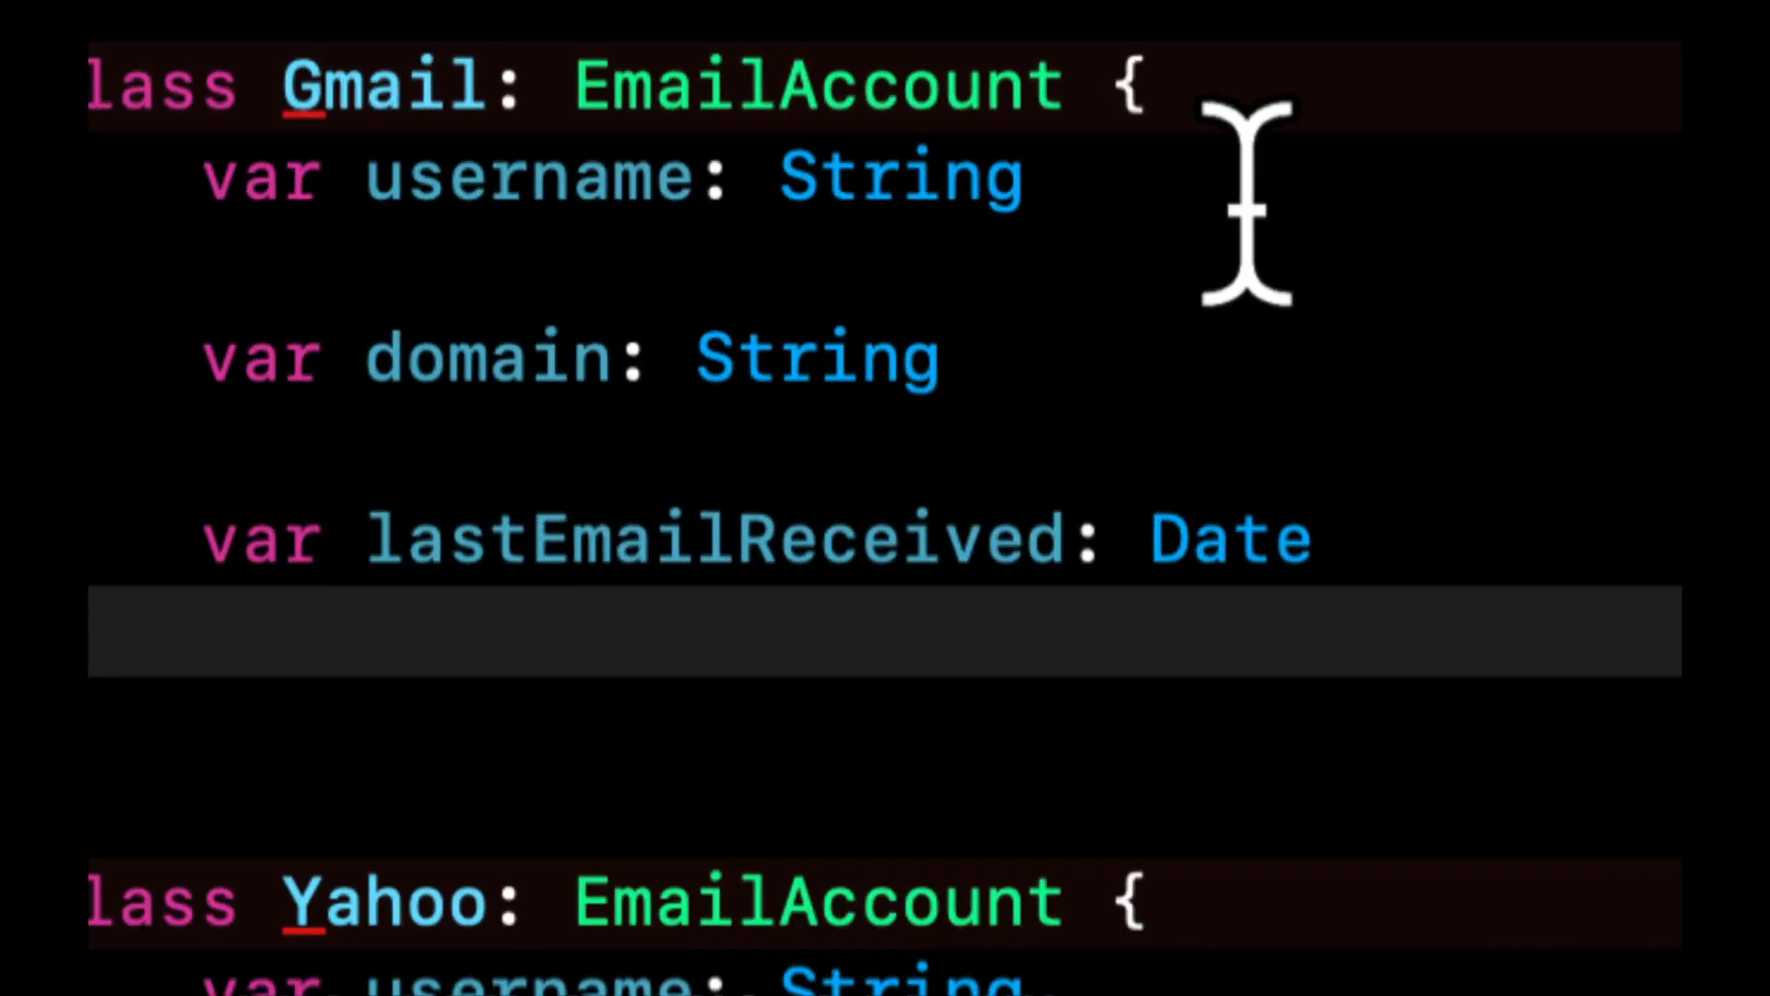
left_click(1270, 221)
Give Gmail's username, domain and lastEmailReceived computed bodies, the last returning Date()
key("Return")
type("return \"john")
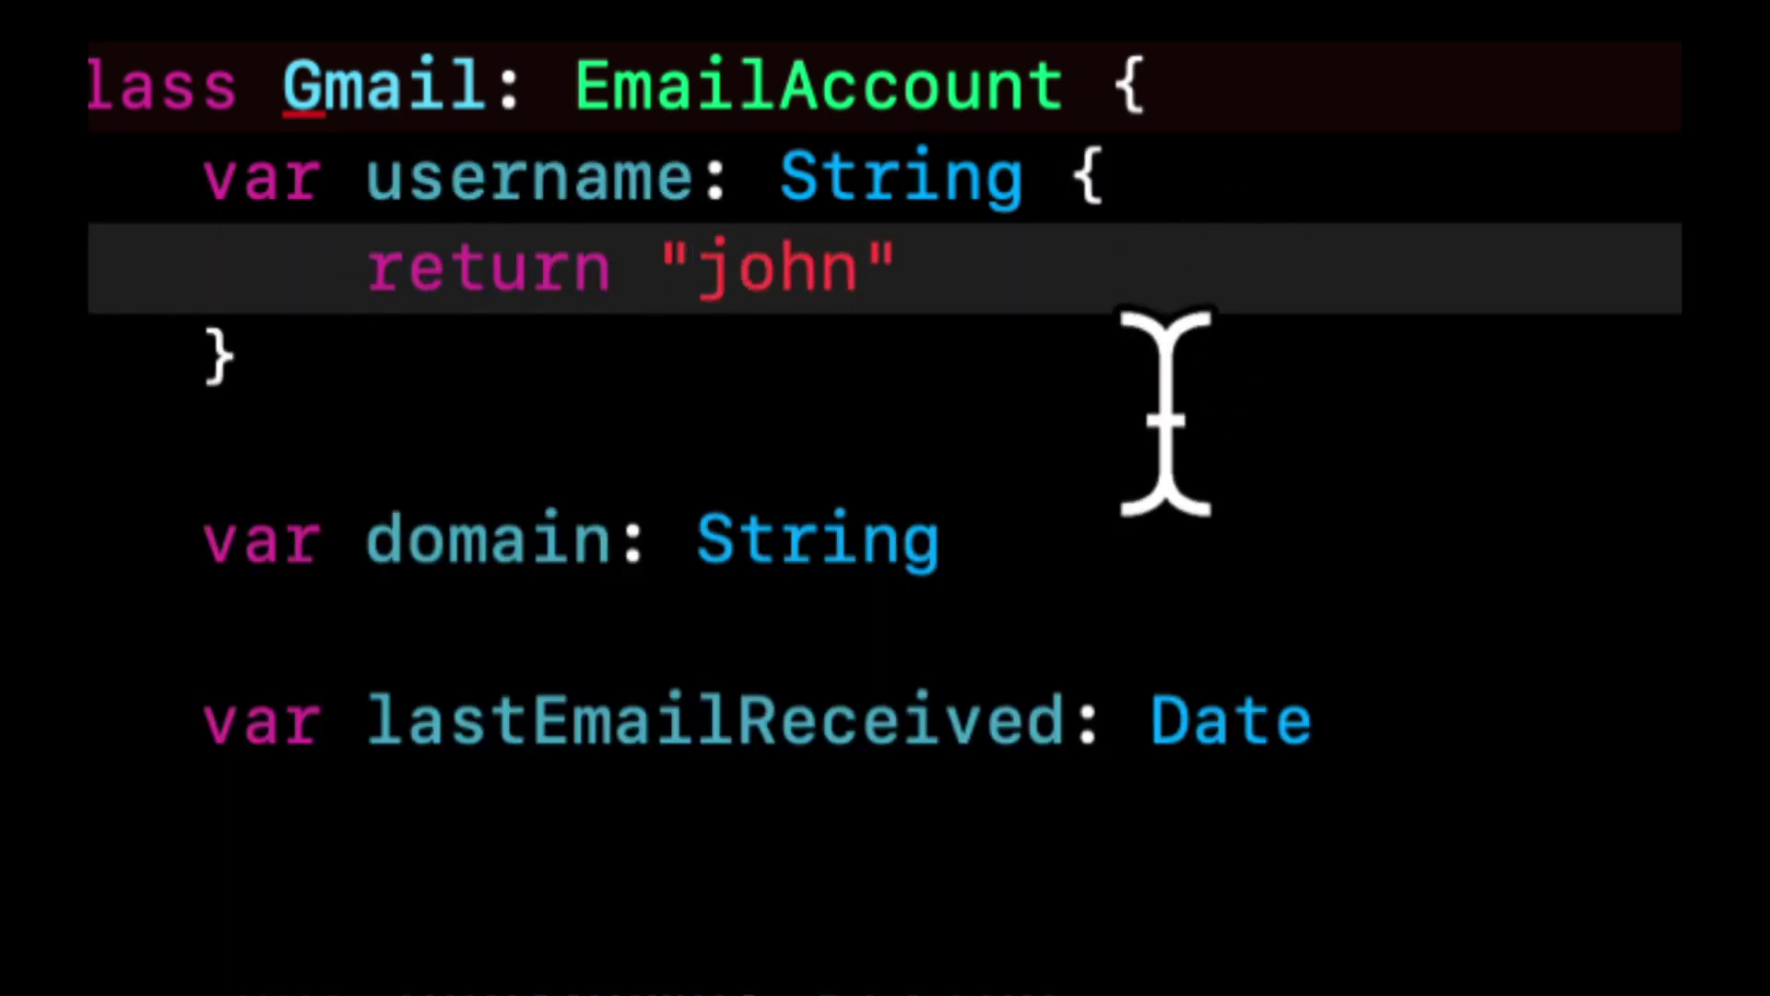
left_click(1162, 540)
type("{")
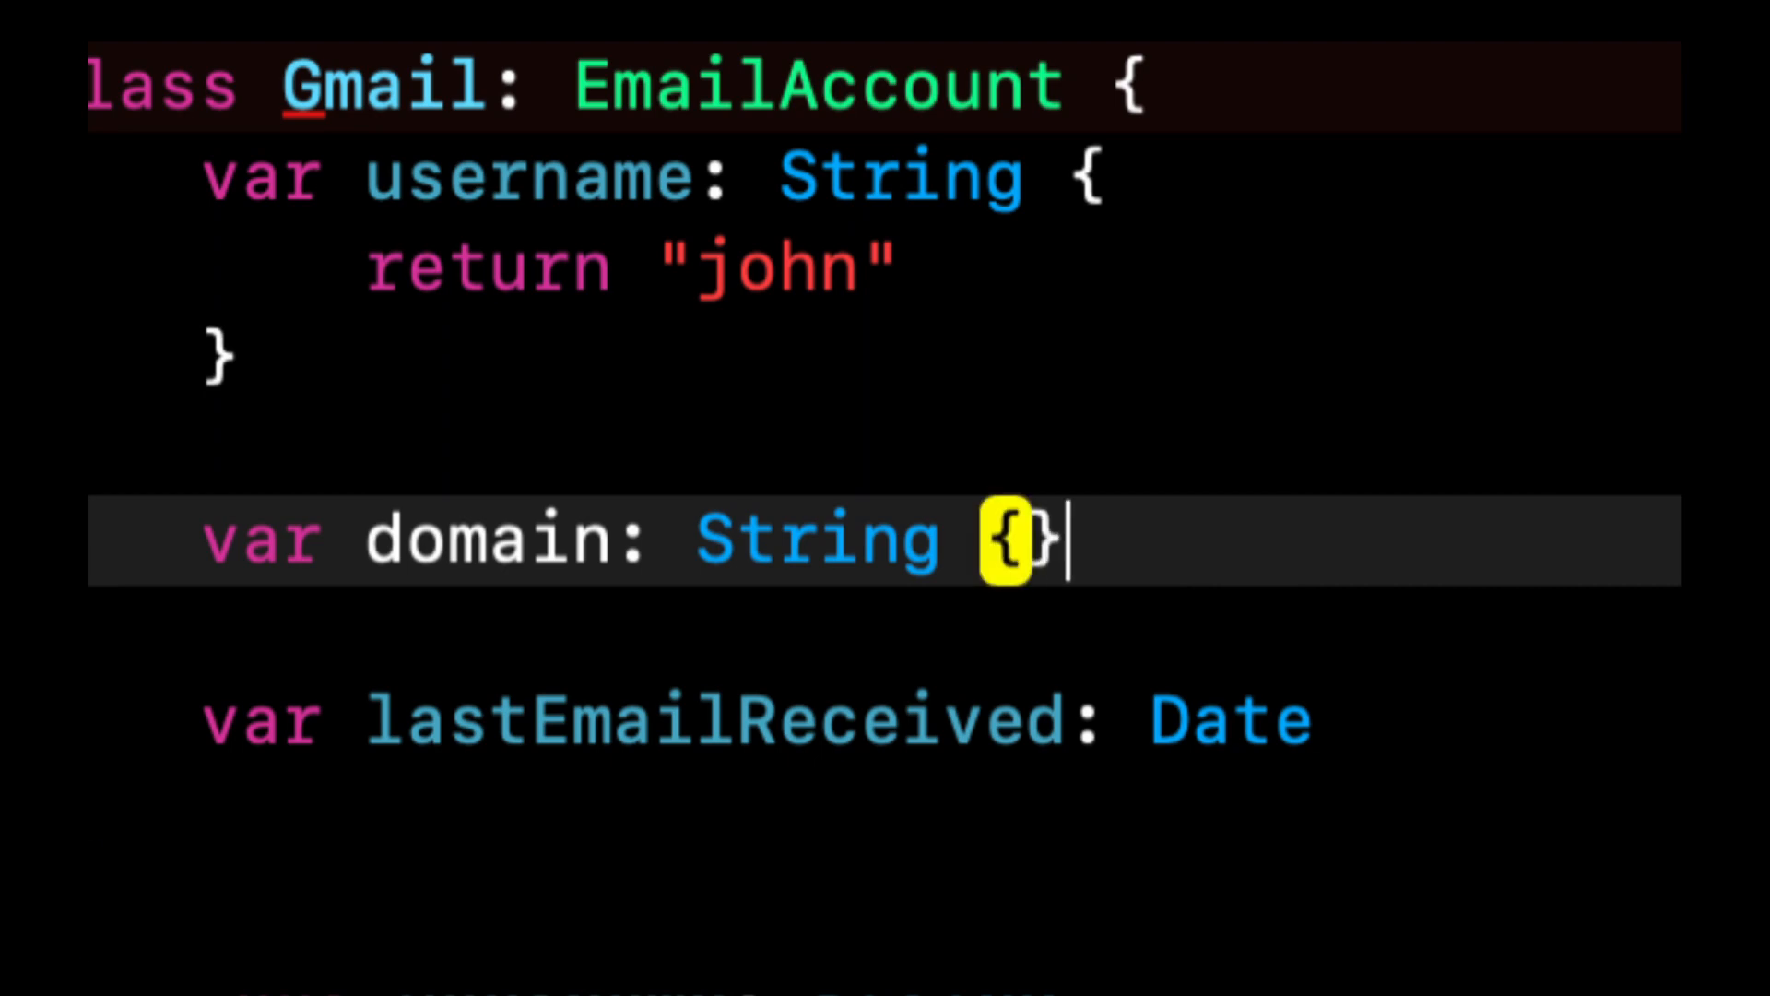
key("Return")
type("gmail.com\"")
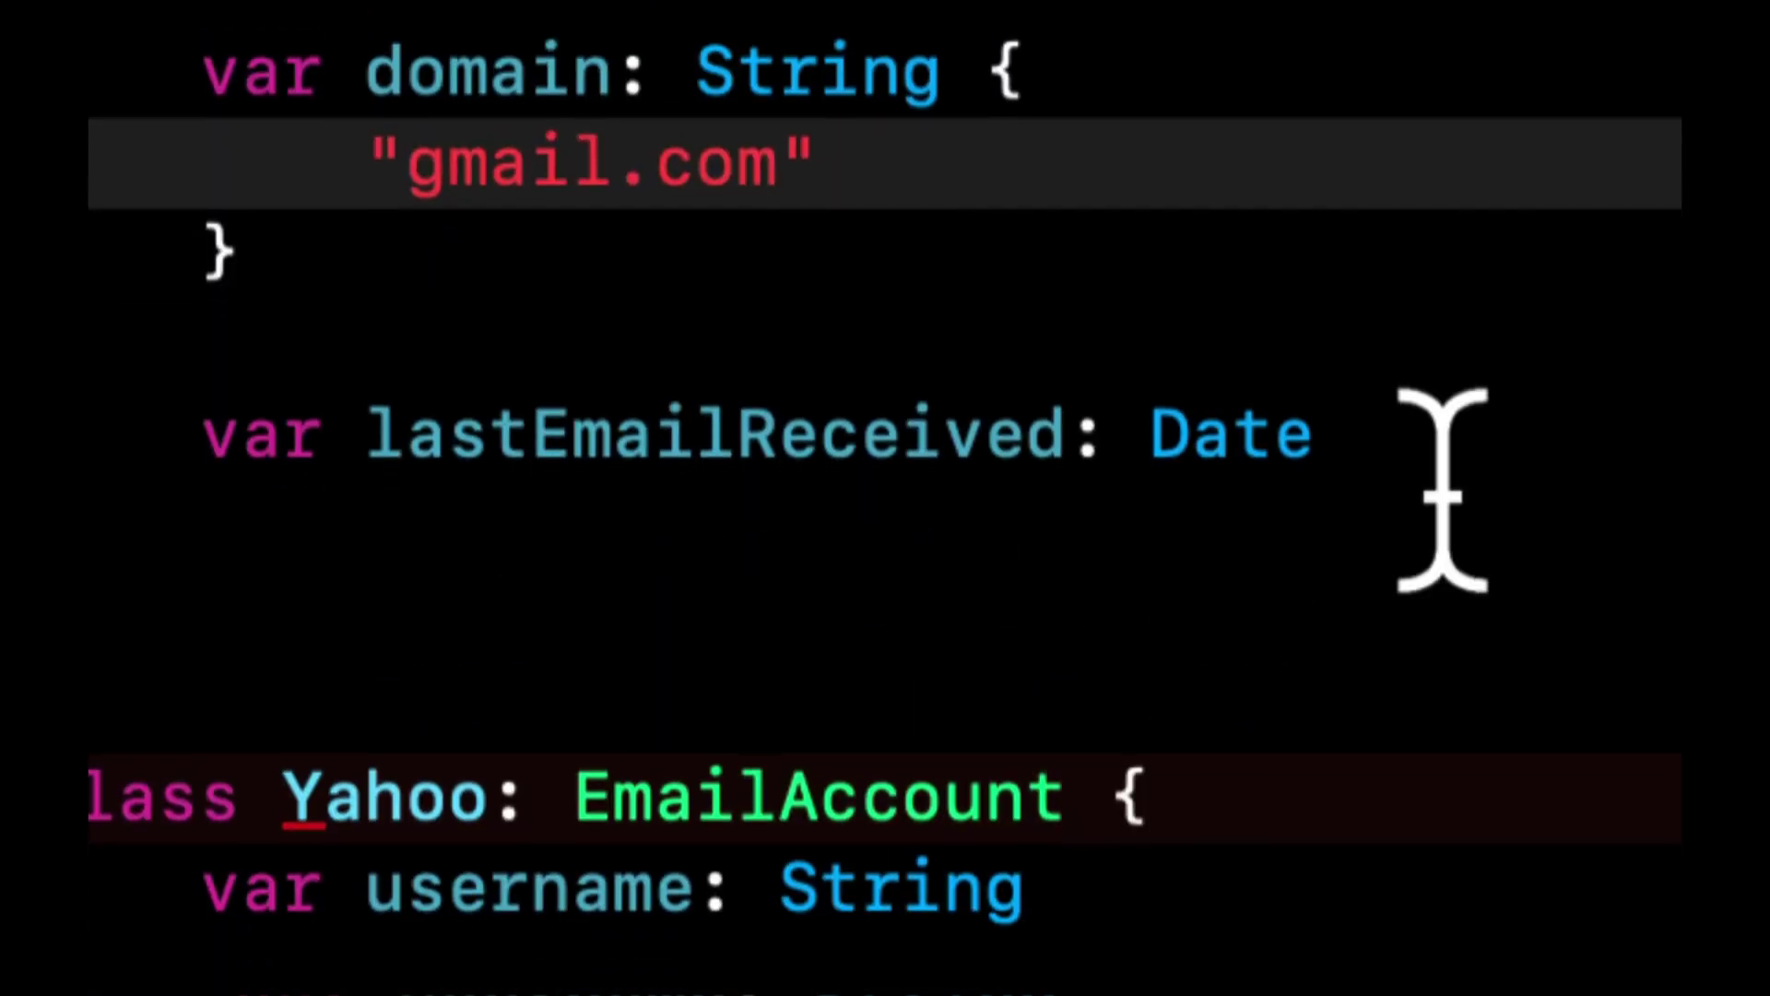
left_click(1590, 429)
type("{")
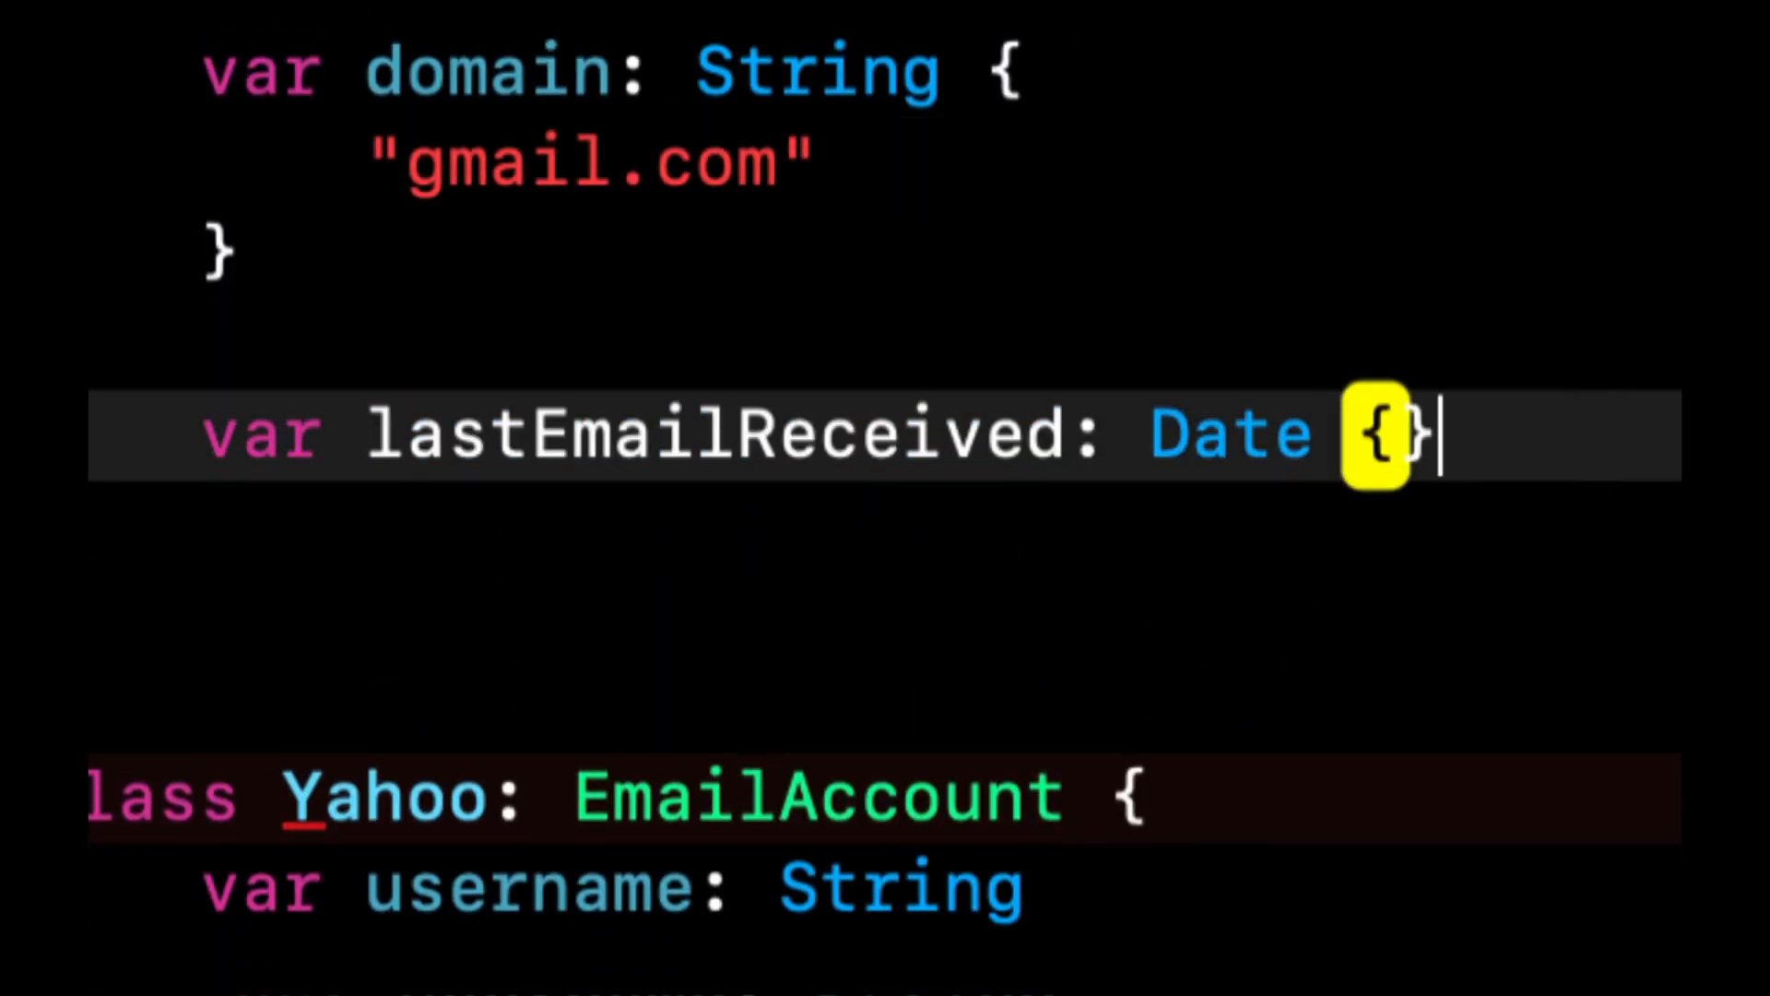
key("Return")
type("return Date(")
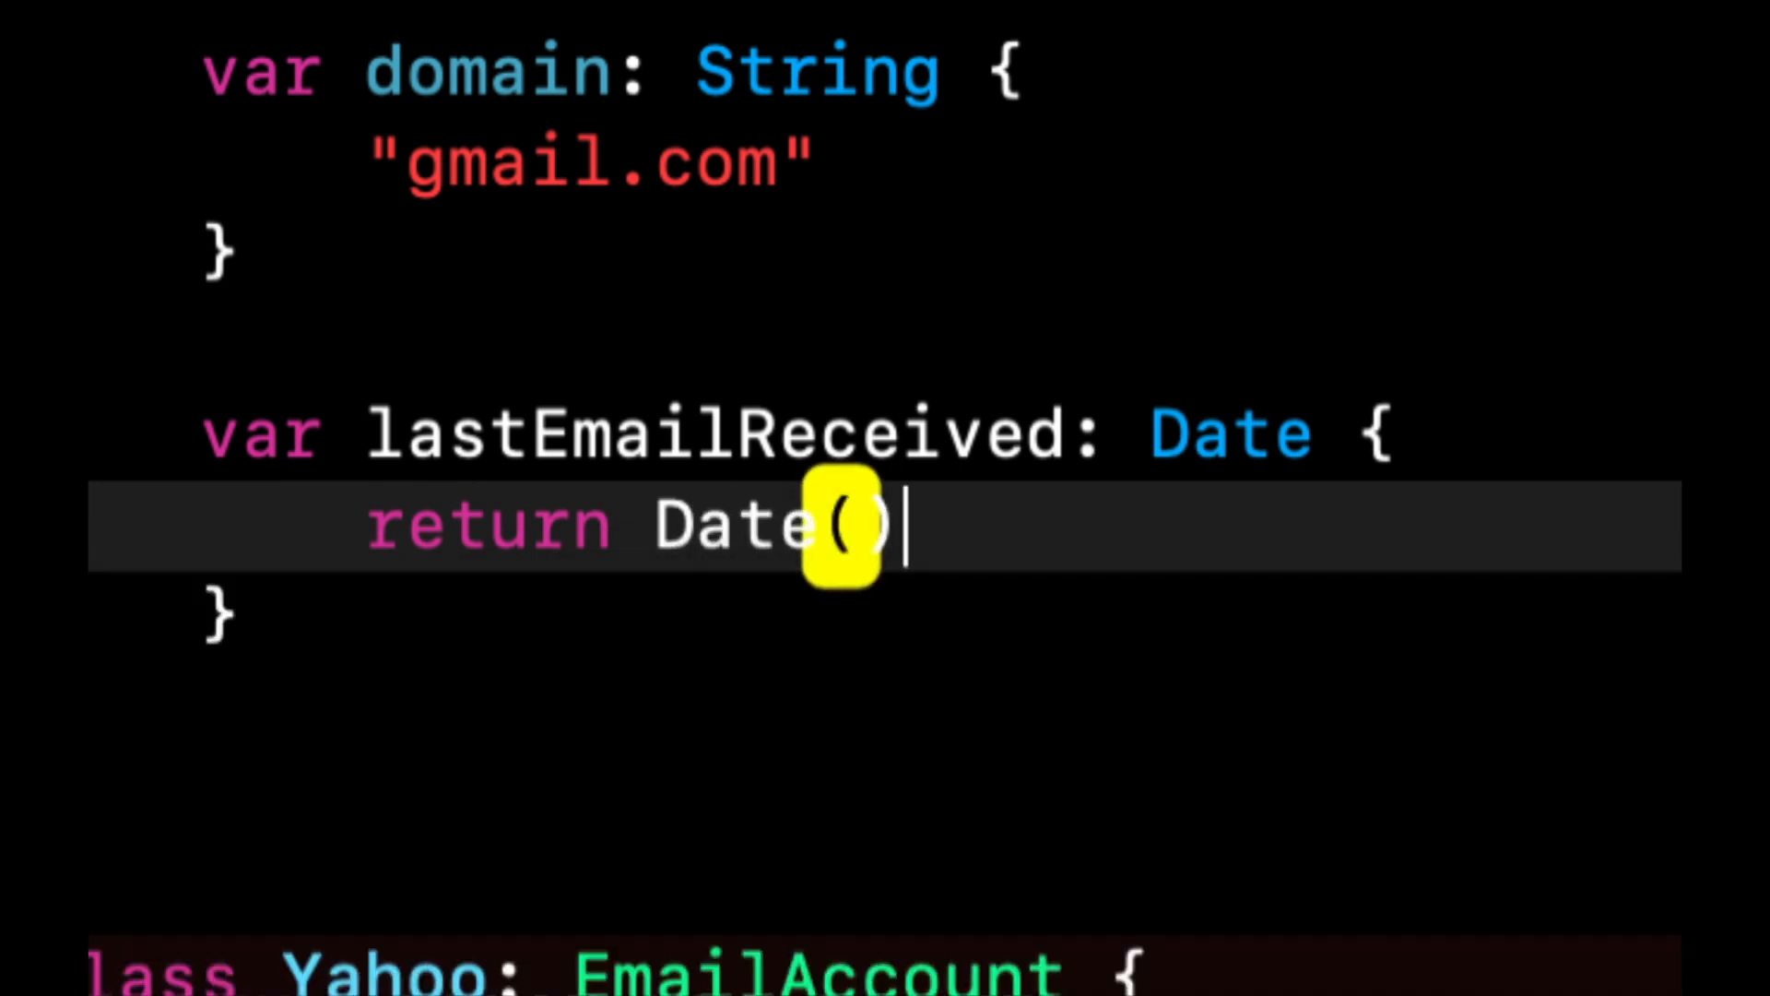
type(")")
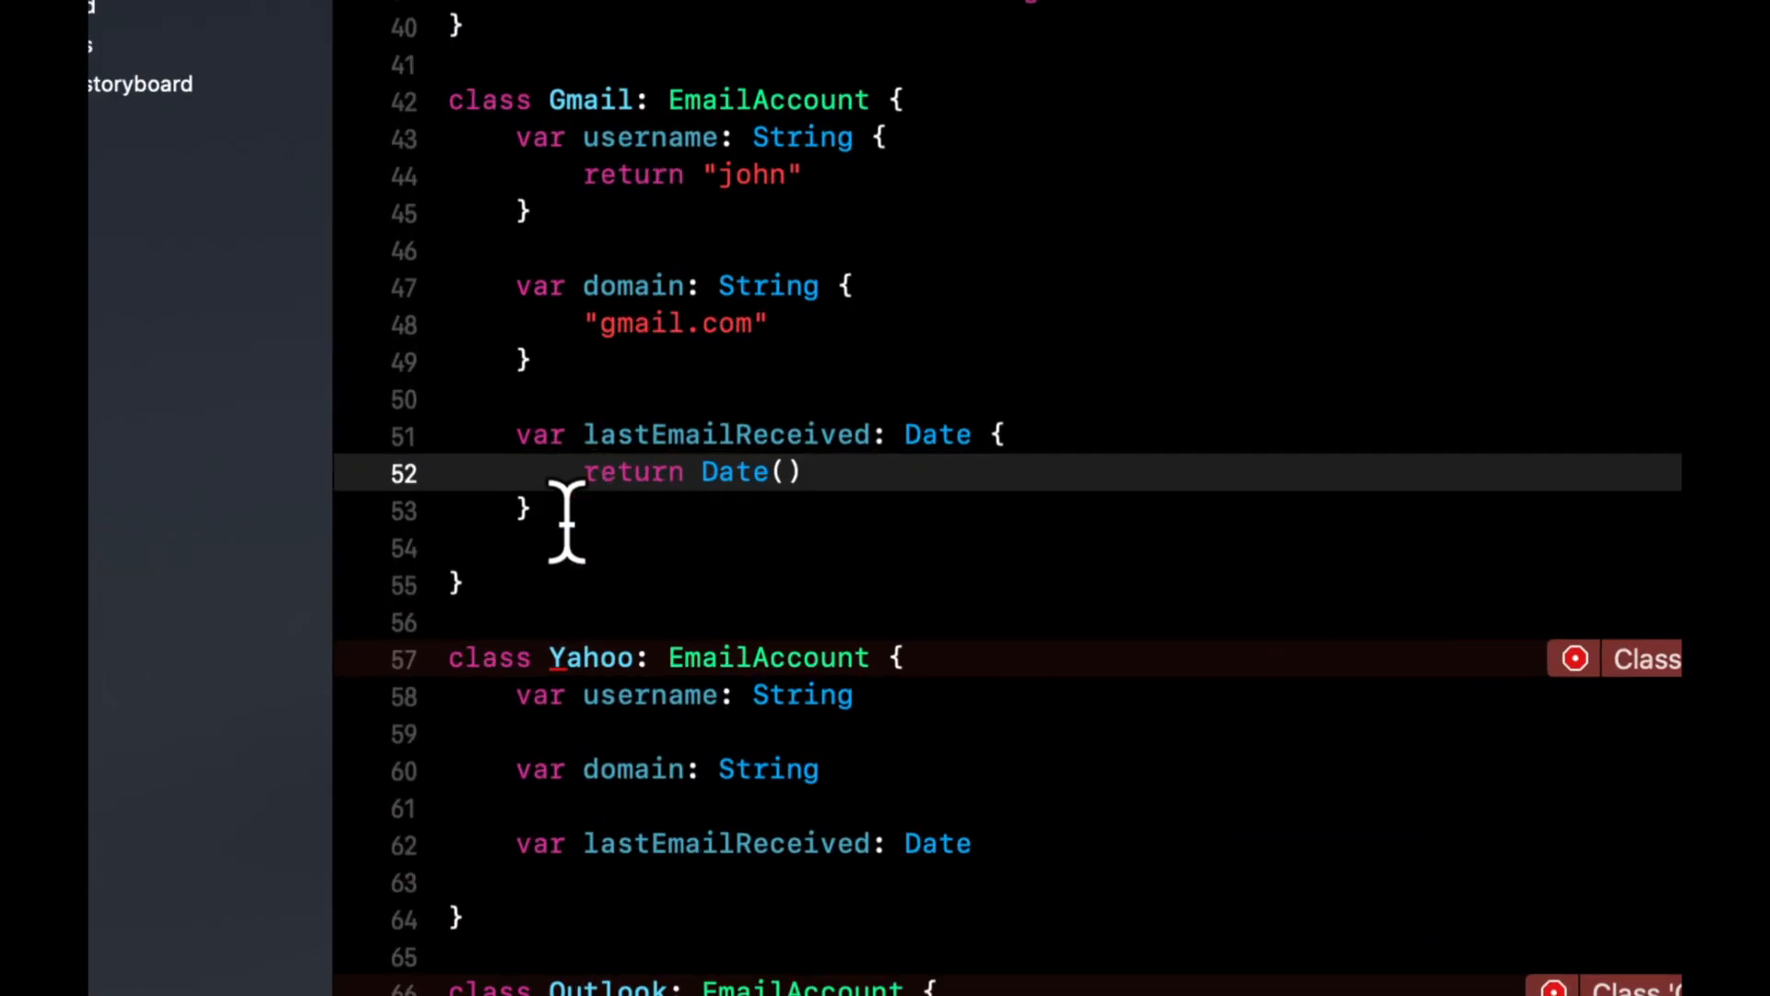
Copy Gmail's property implementations into Yahoo and Outlook and edit the domain strings to yahoo.com
mouse_move(567, 481)
left_mouse_down()
mouse_move(519, 277)
mouse_move(518, 152)
left_mouse_up()
key("super+c")
scroll(430, 139, "down", 3)
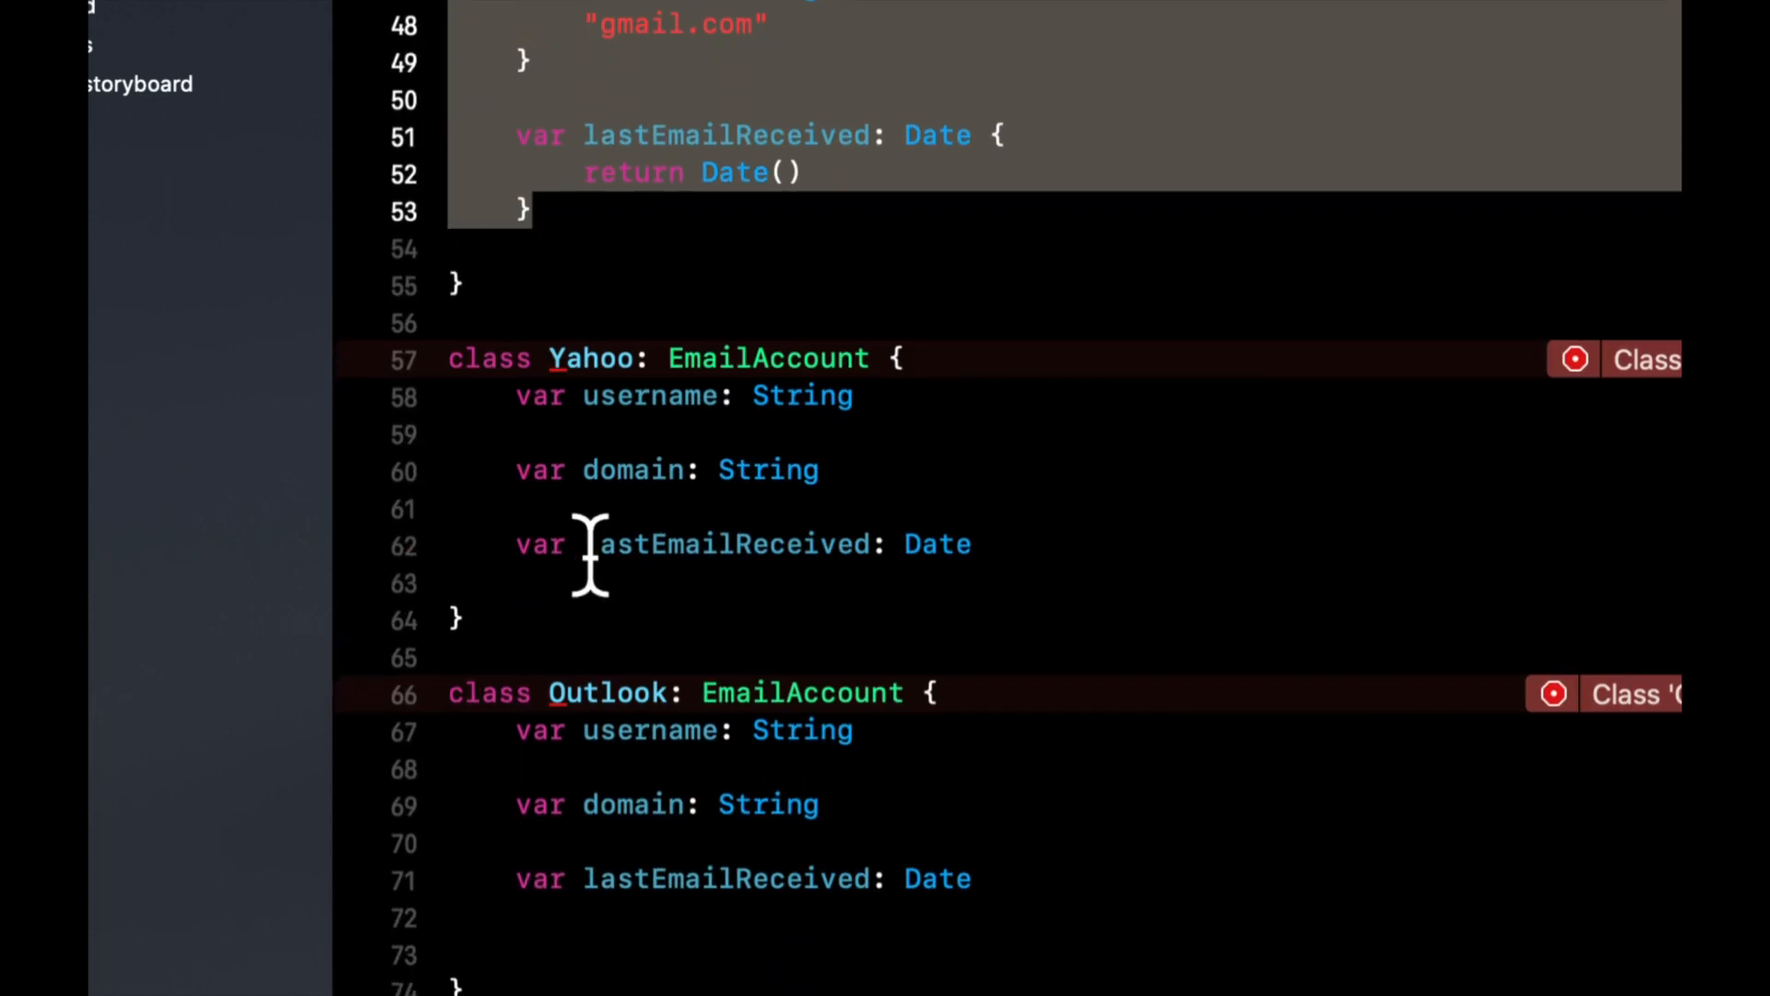
left_click_drag(554, 585, 443, 416)
key("super+v")
scroll(624, 416, "down", 5)
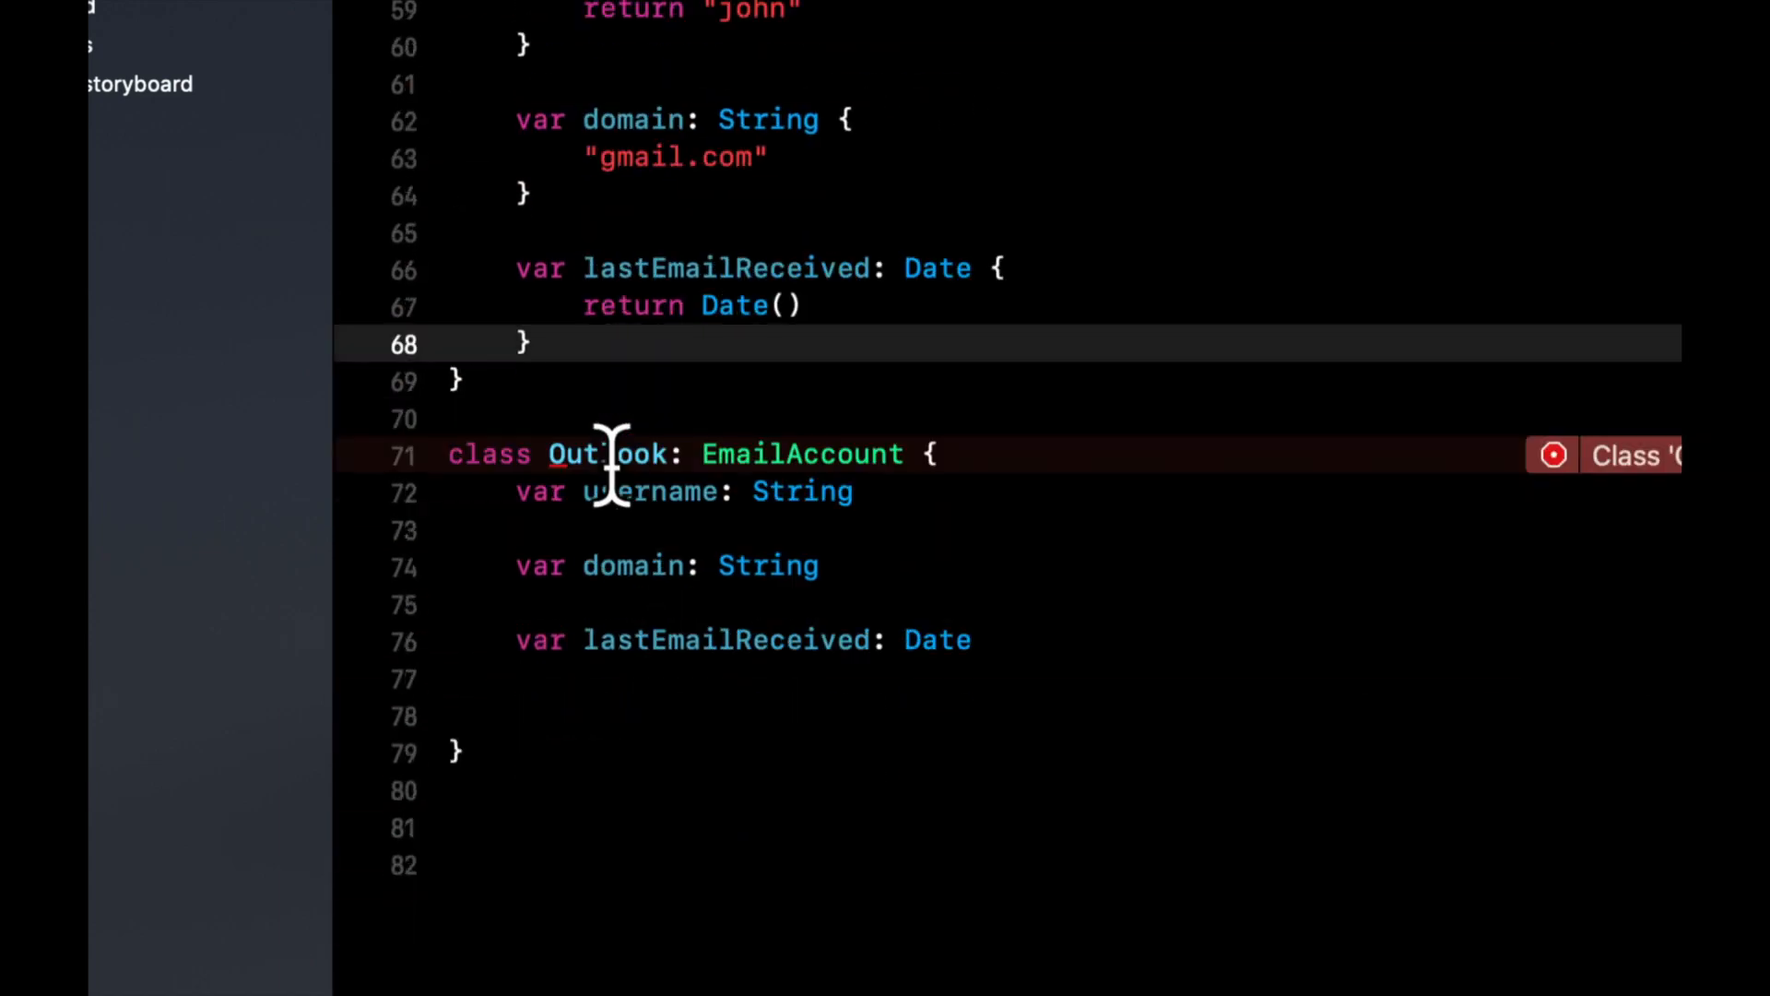
left_click(550, 582)
left_click_drag(549, 581, 463, 395)
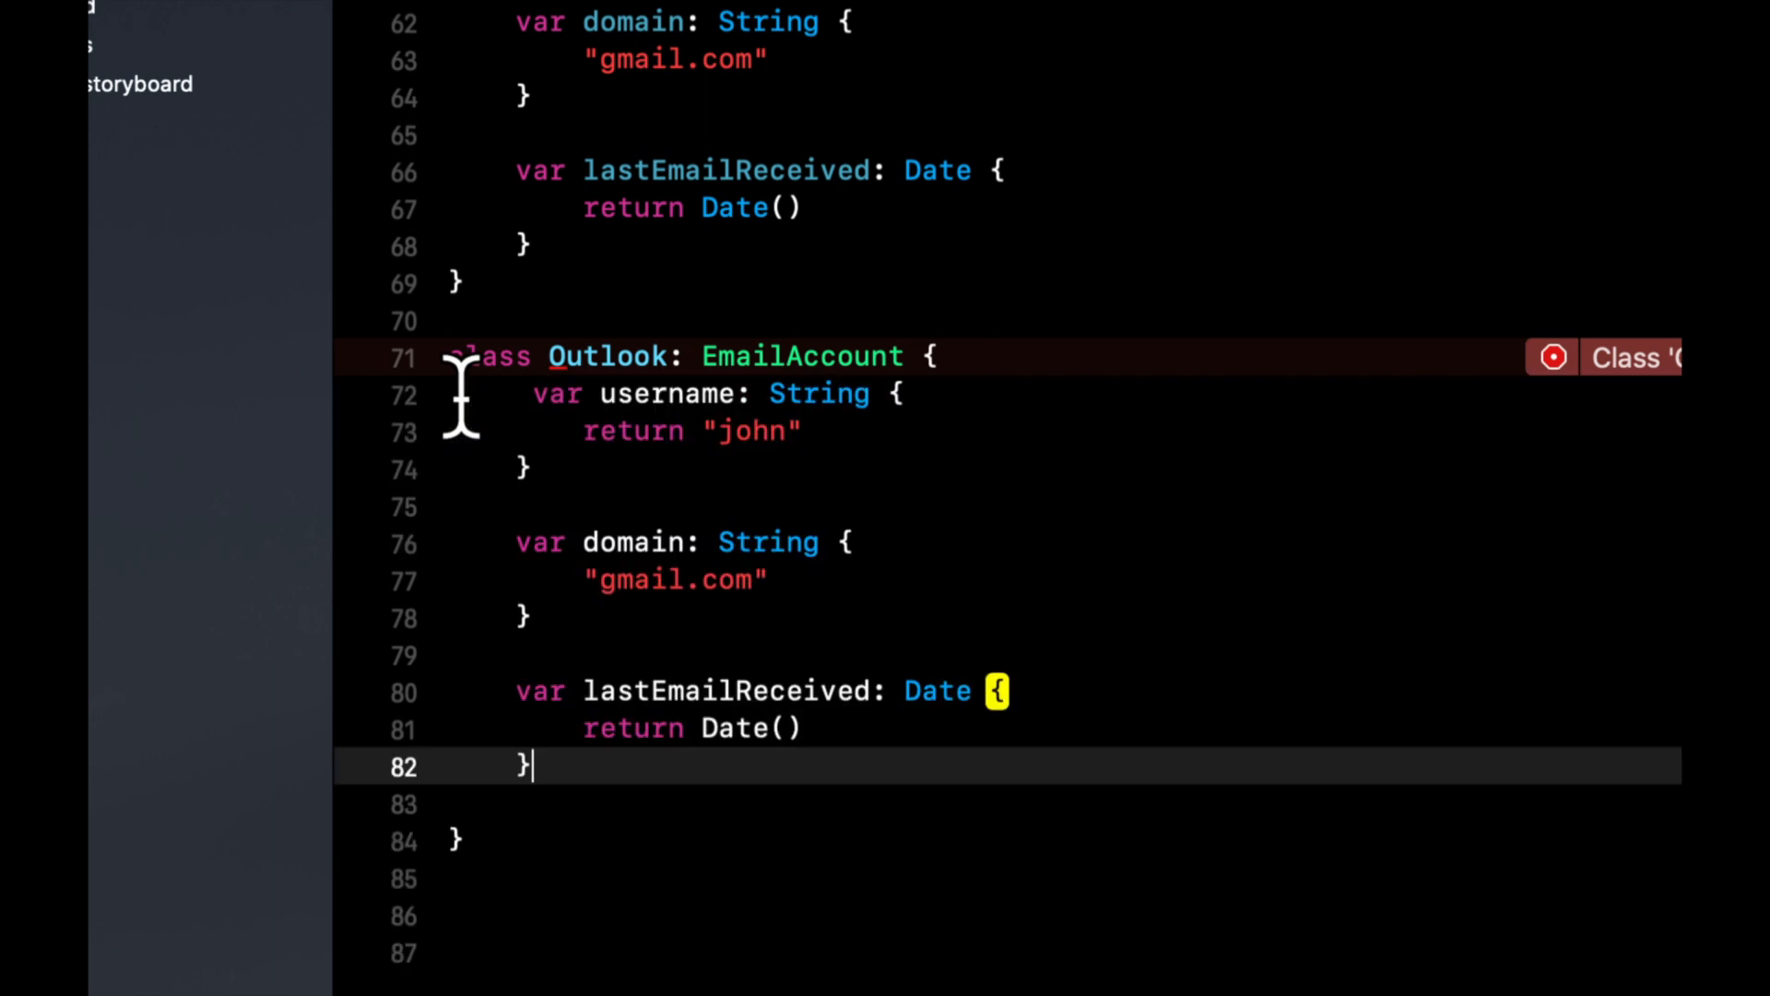
key("super+v")
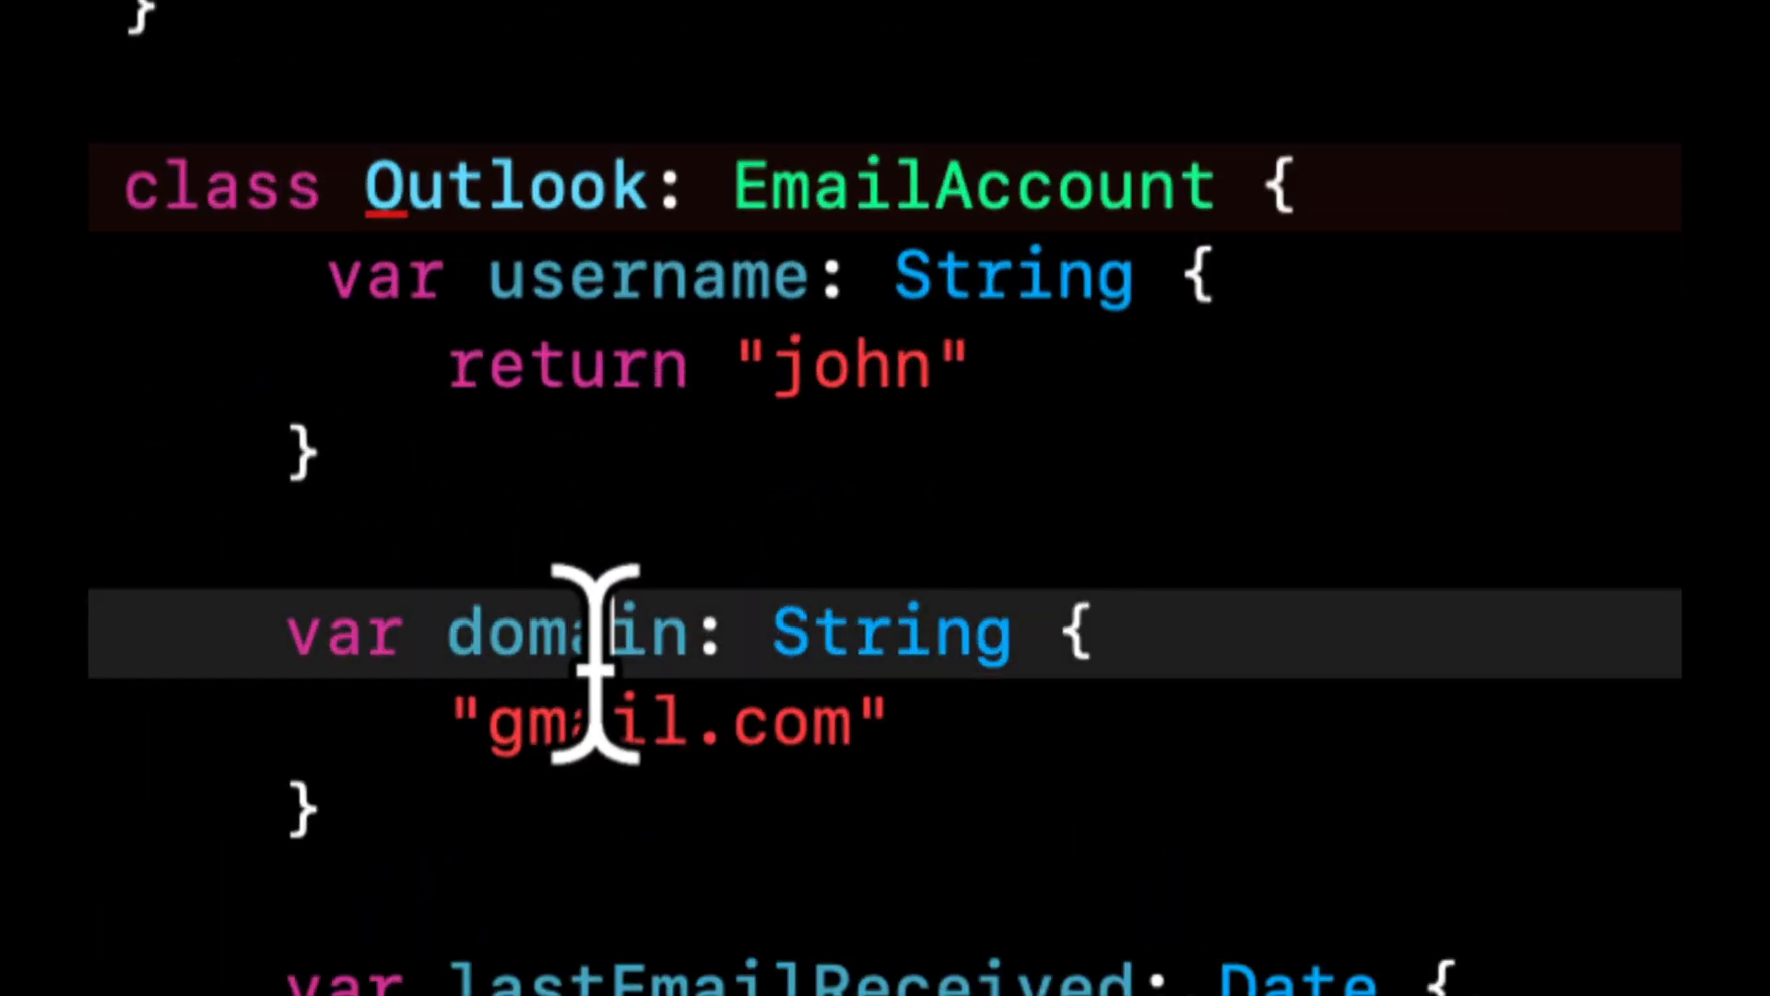
left_click_drag(599, 579, 630, 580)
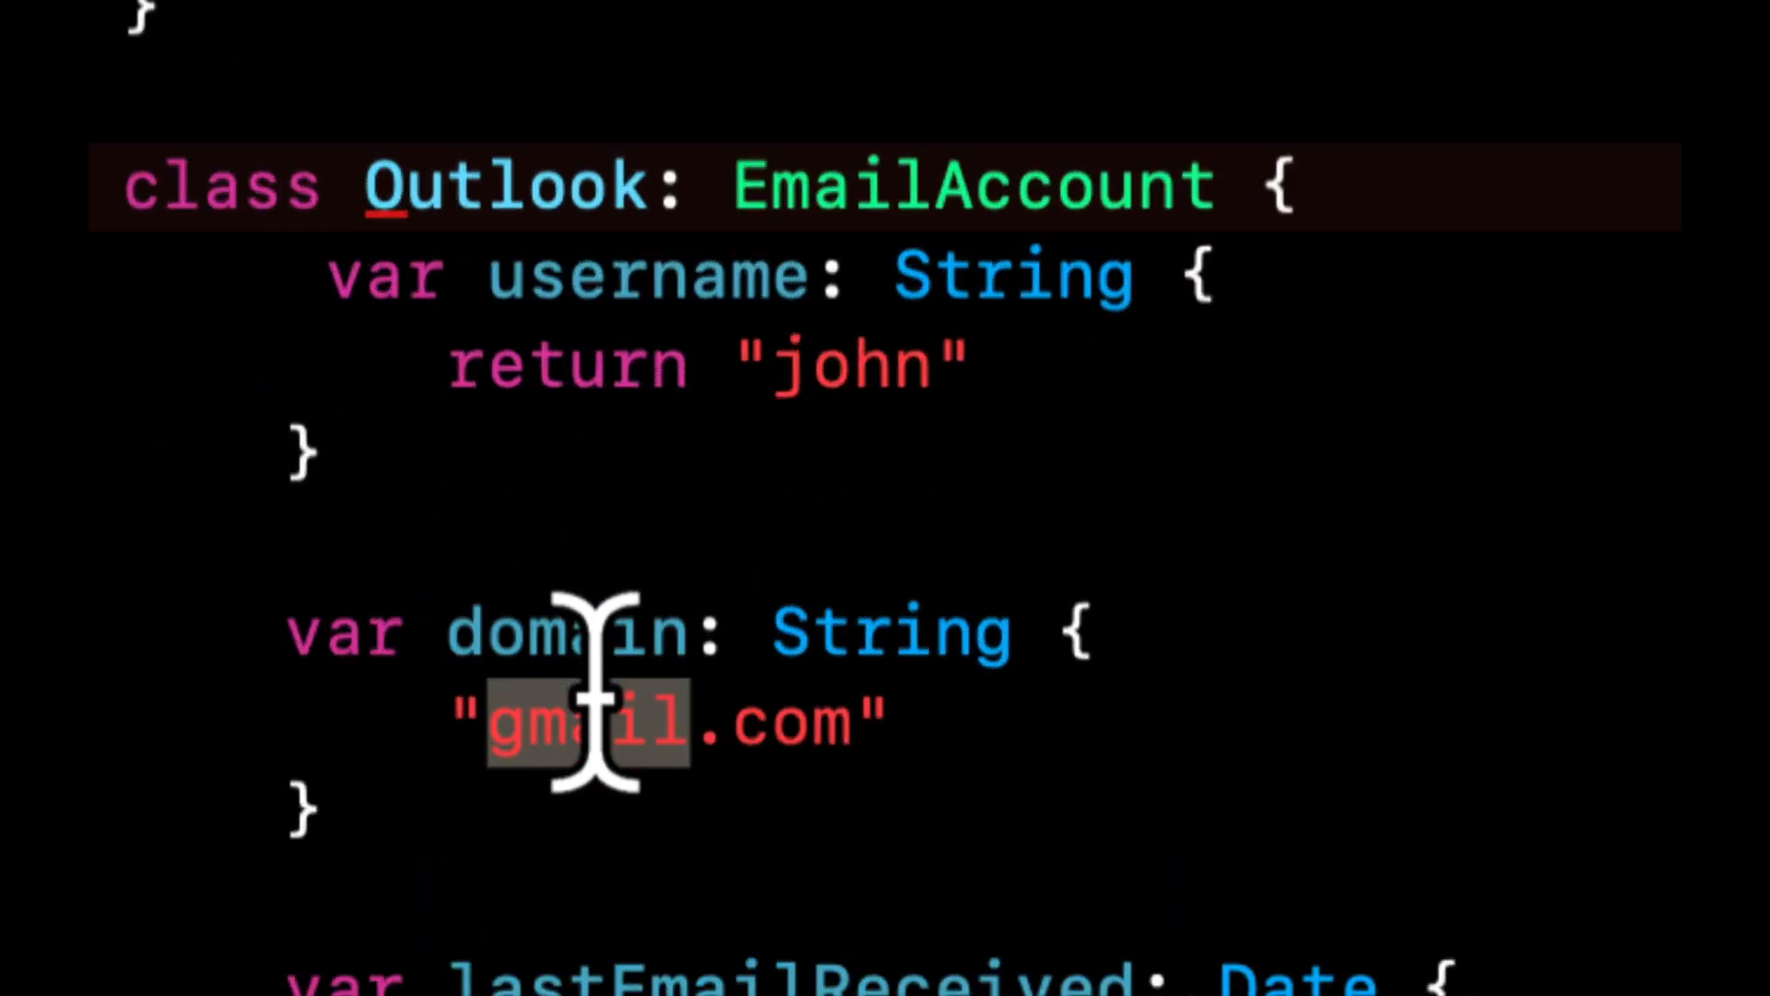
type("out")
scroll(637, 457, "up", 5)
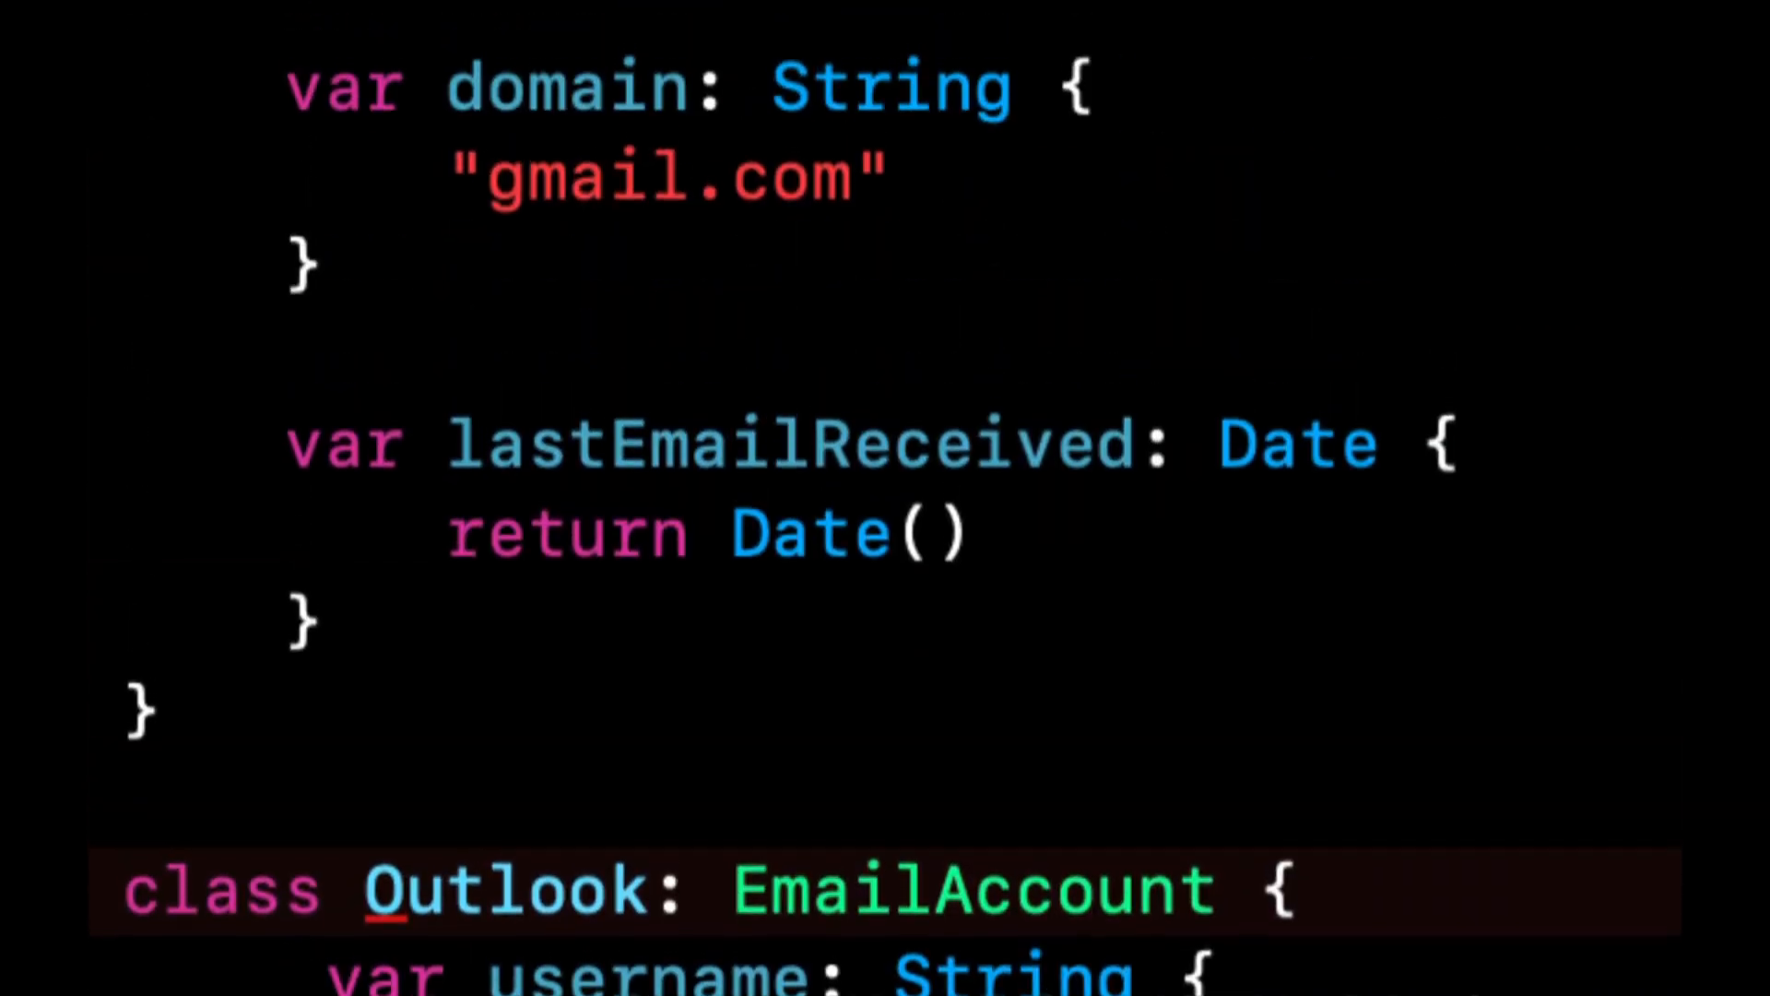
left_click_drag(491, 457, 636, 456)
type("yahoo")
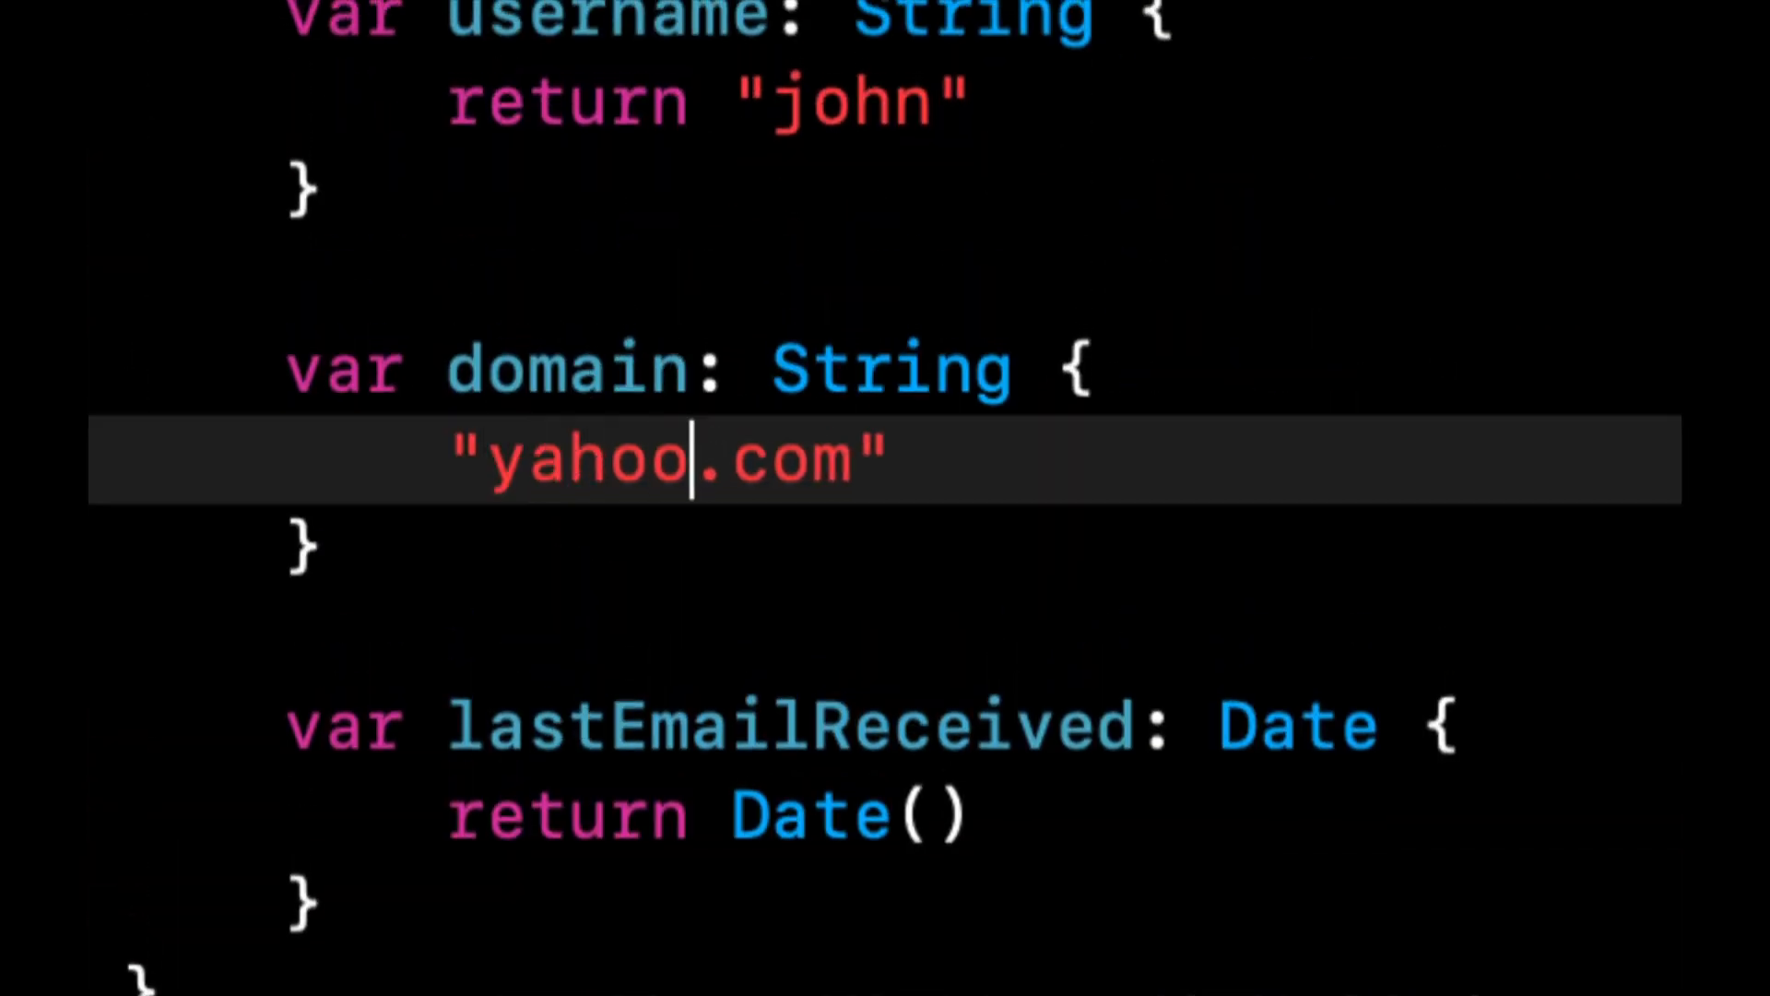
scroll(632, 457, "up", 5)
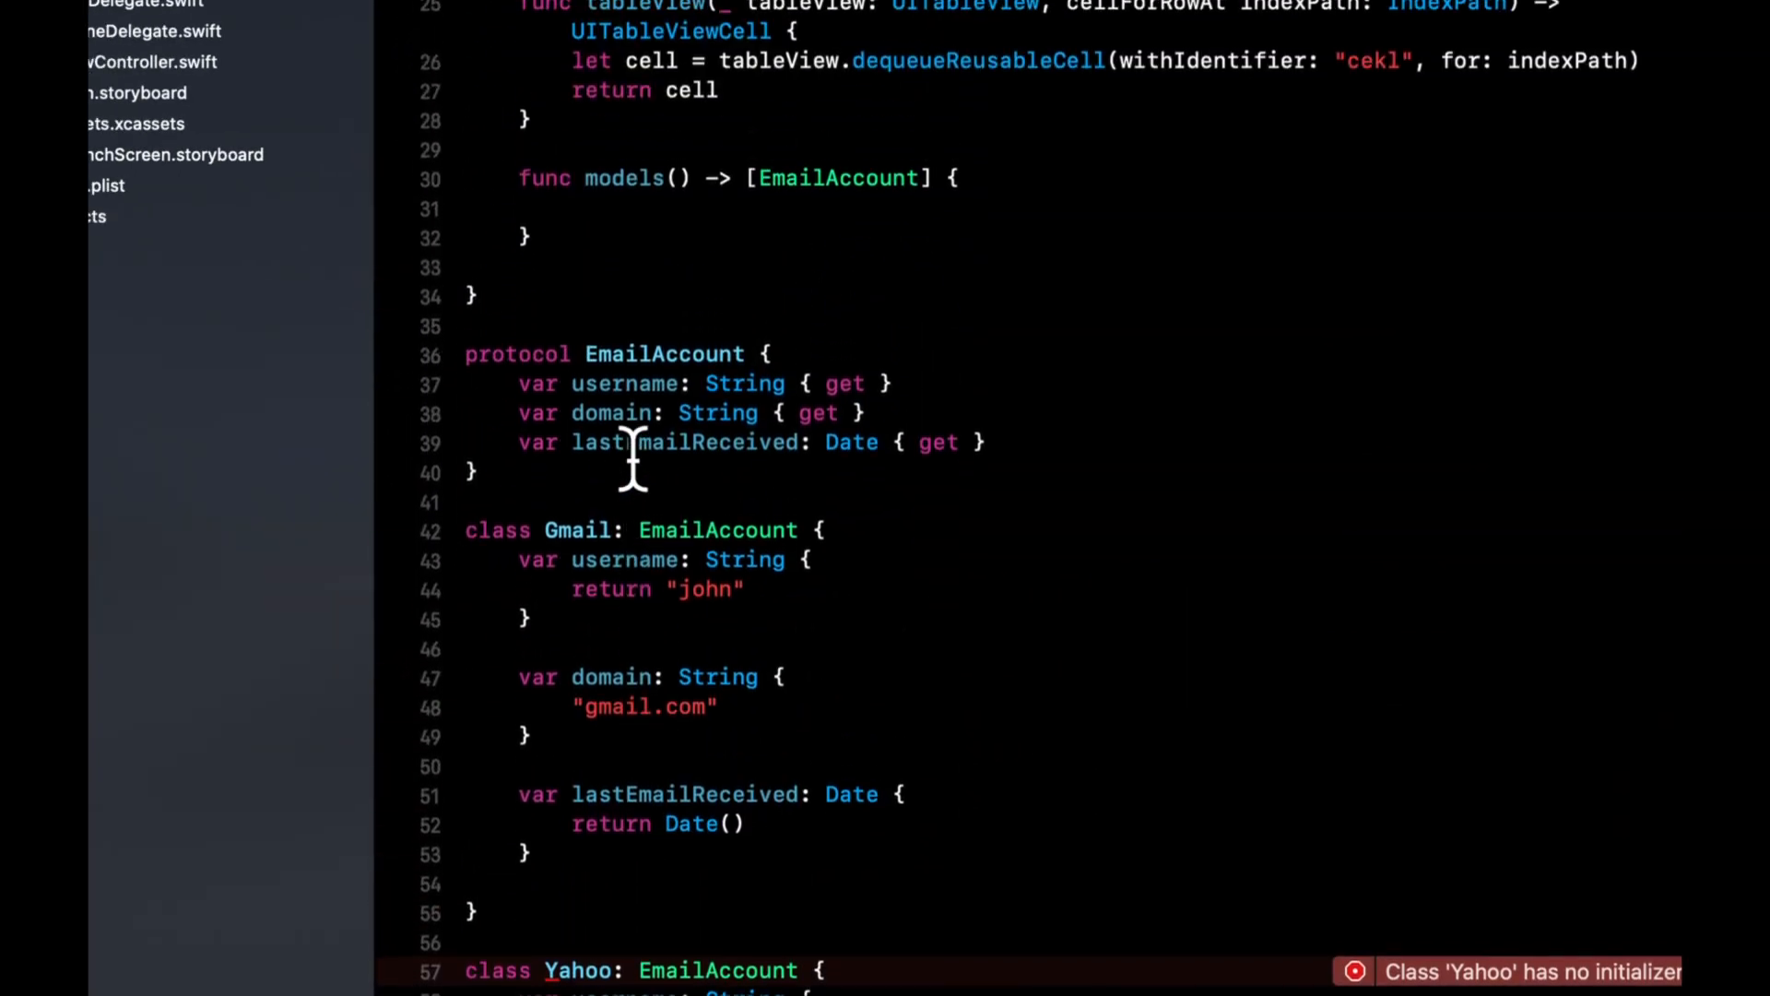
scroll(633, 457, "up", 3)
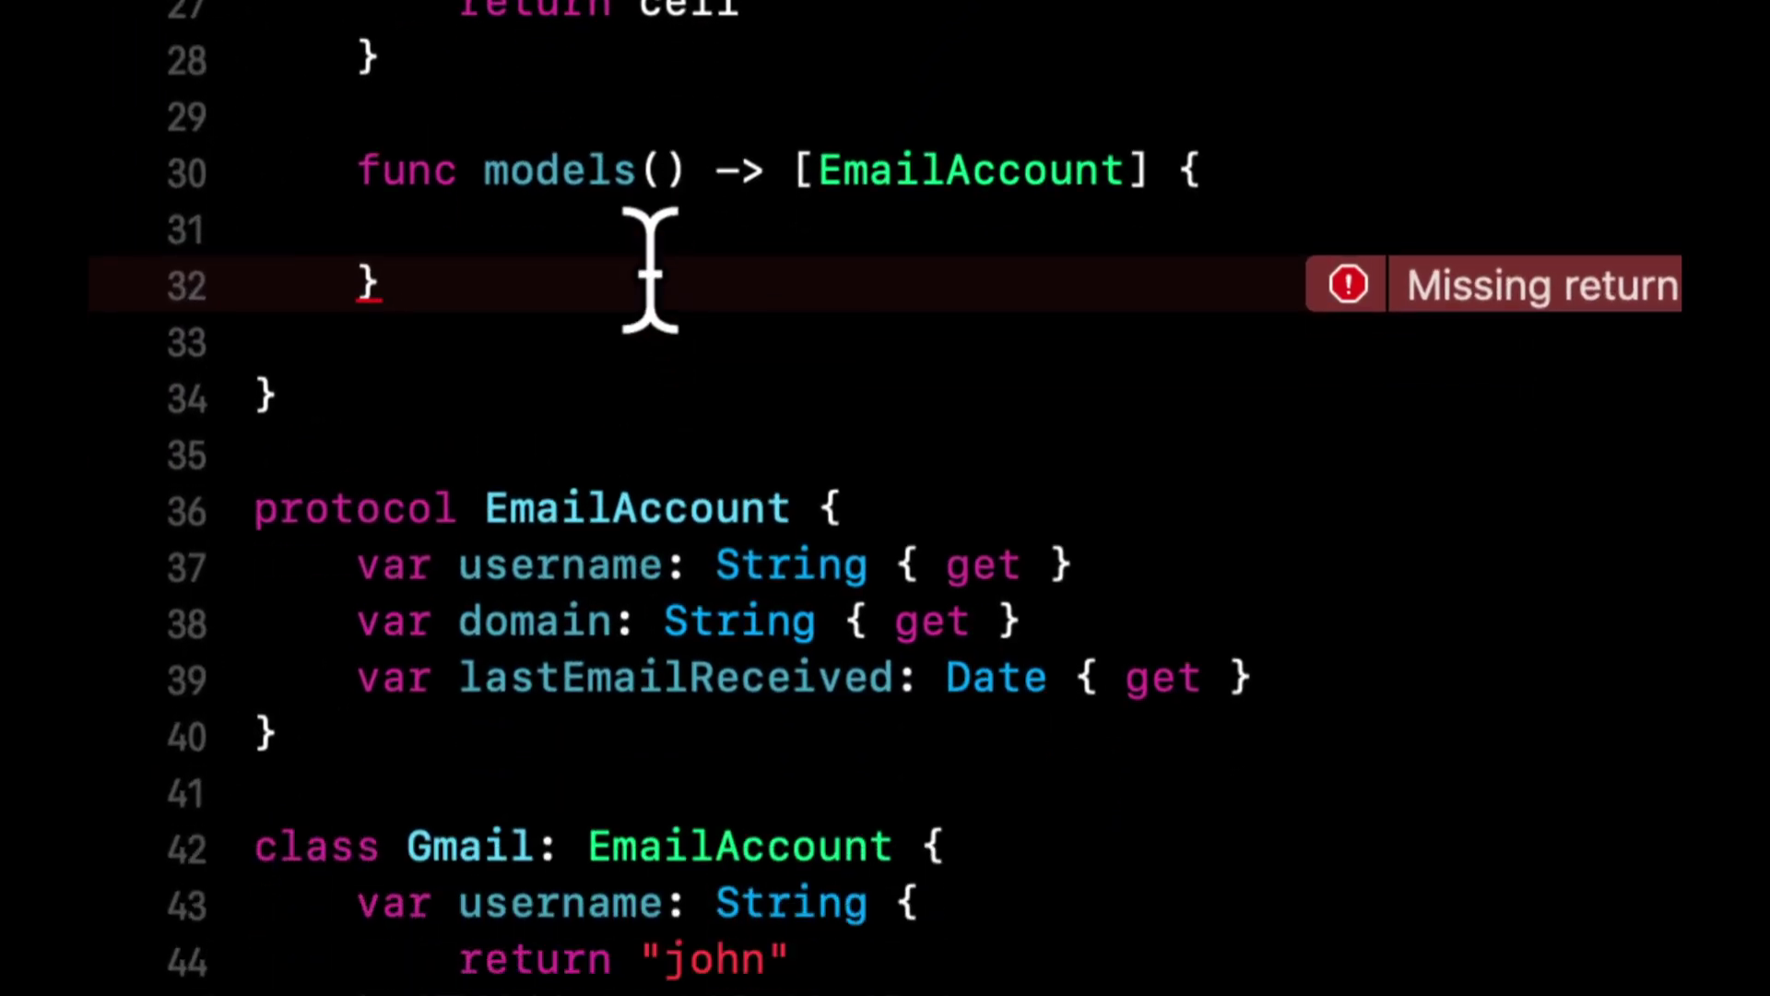
scroll(650, 270, "up", 5)
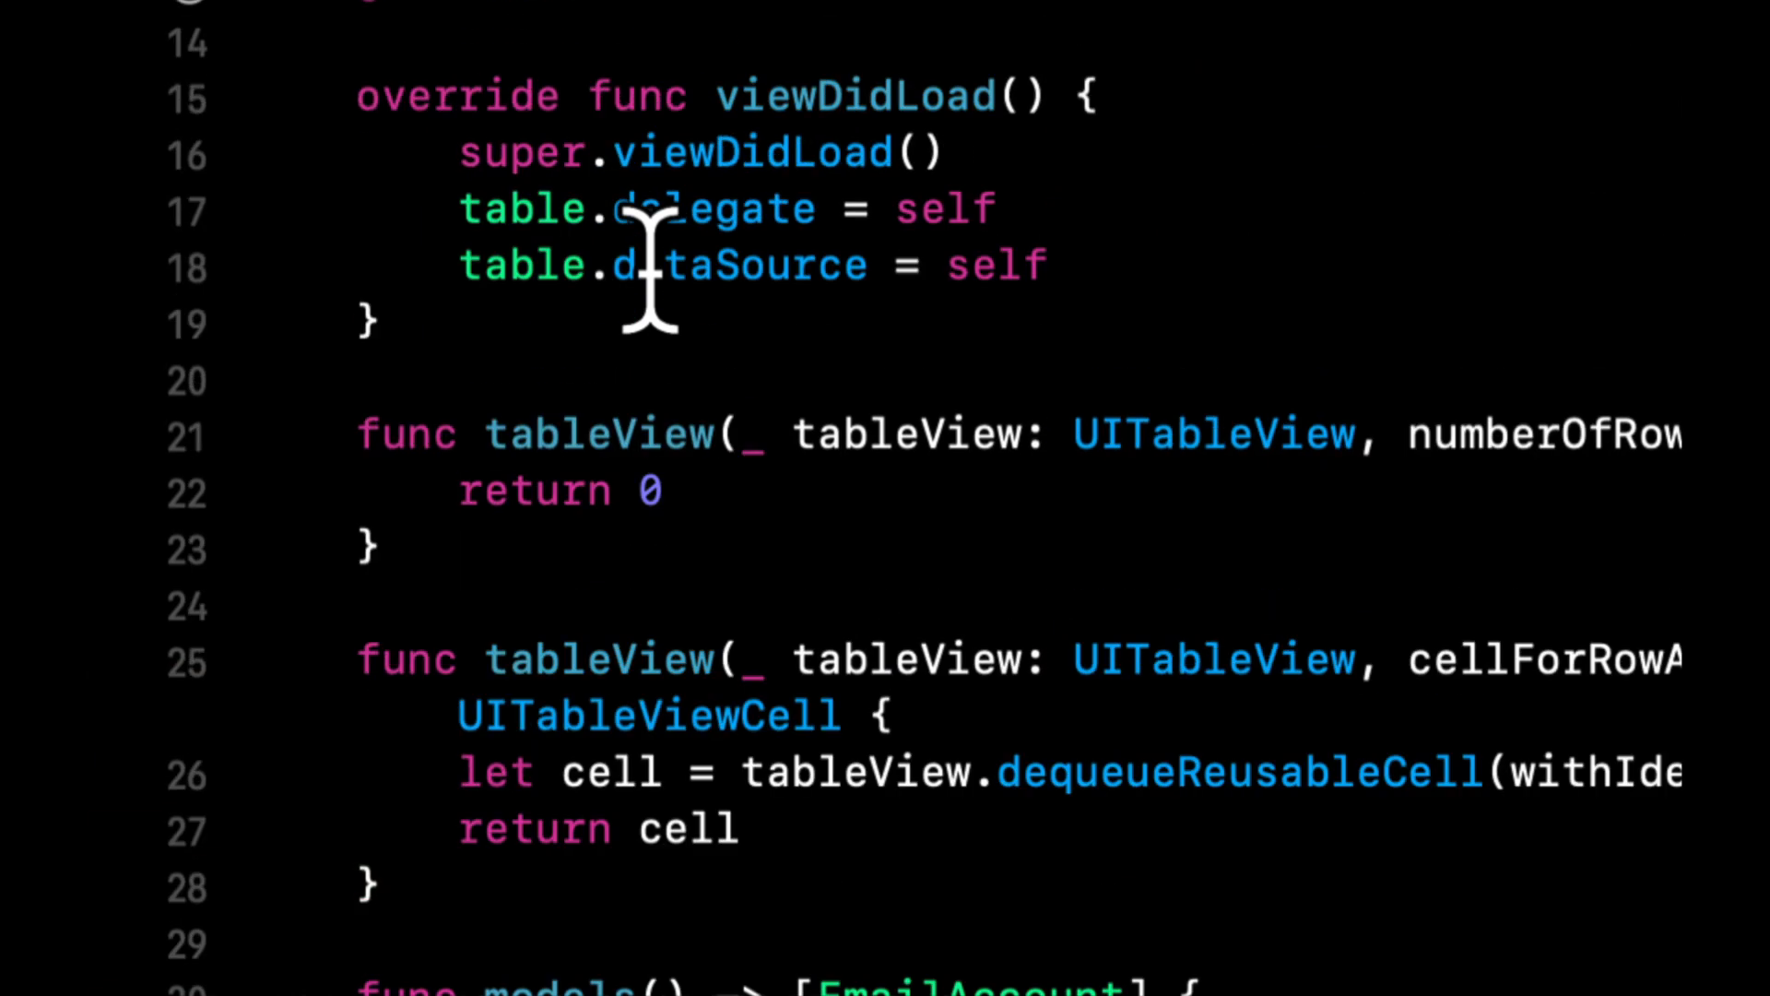
scroll(650, 270, "down", 5)
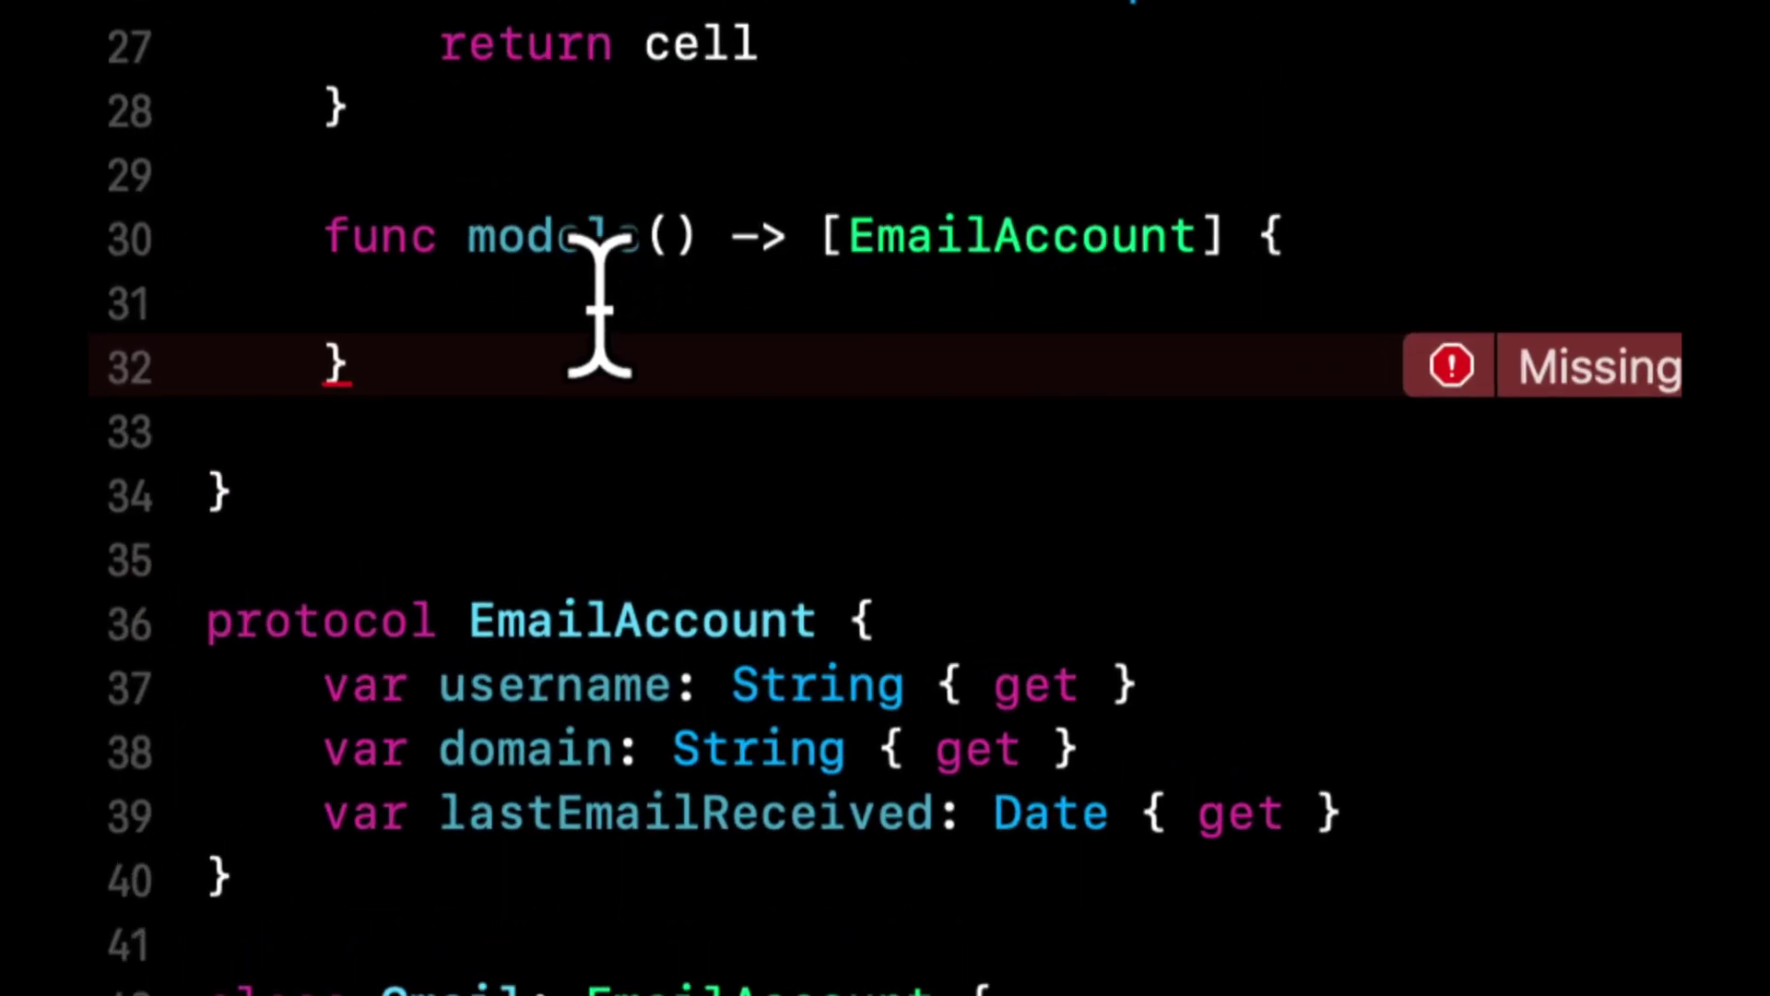
Write 'let models = [Gmail(), Yahoo(), Outlook()]' and 'return models' inside models()
left_click(601, 304)
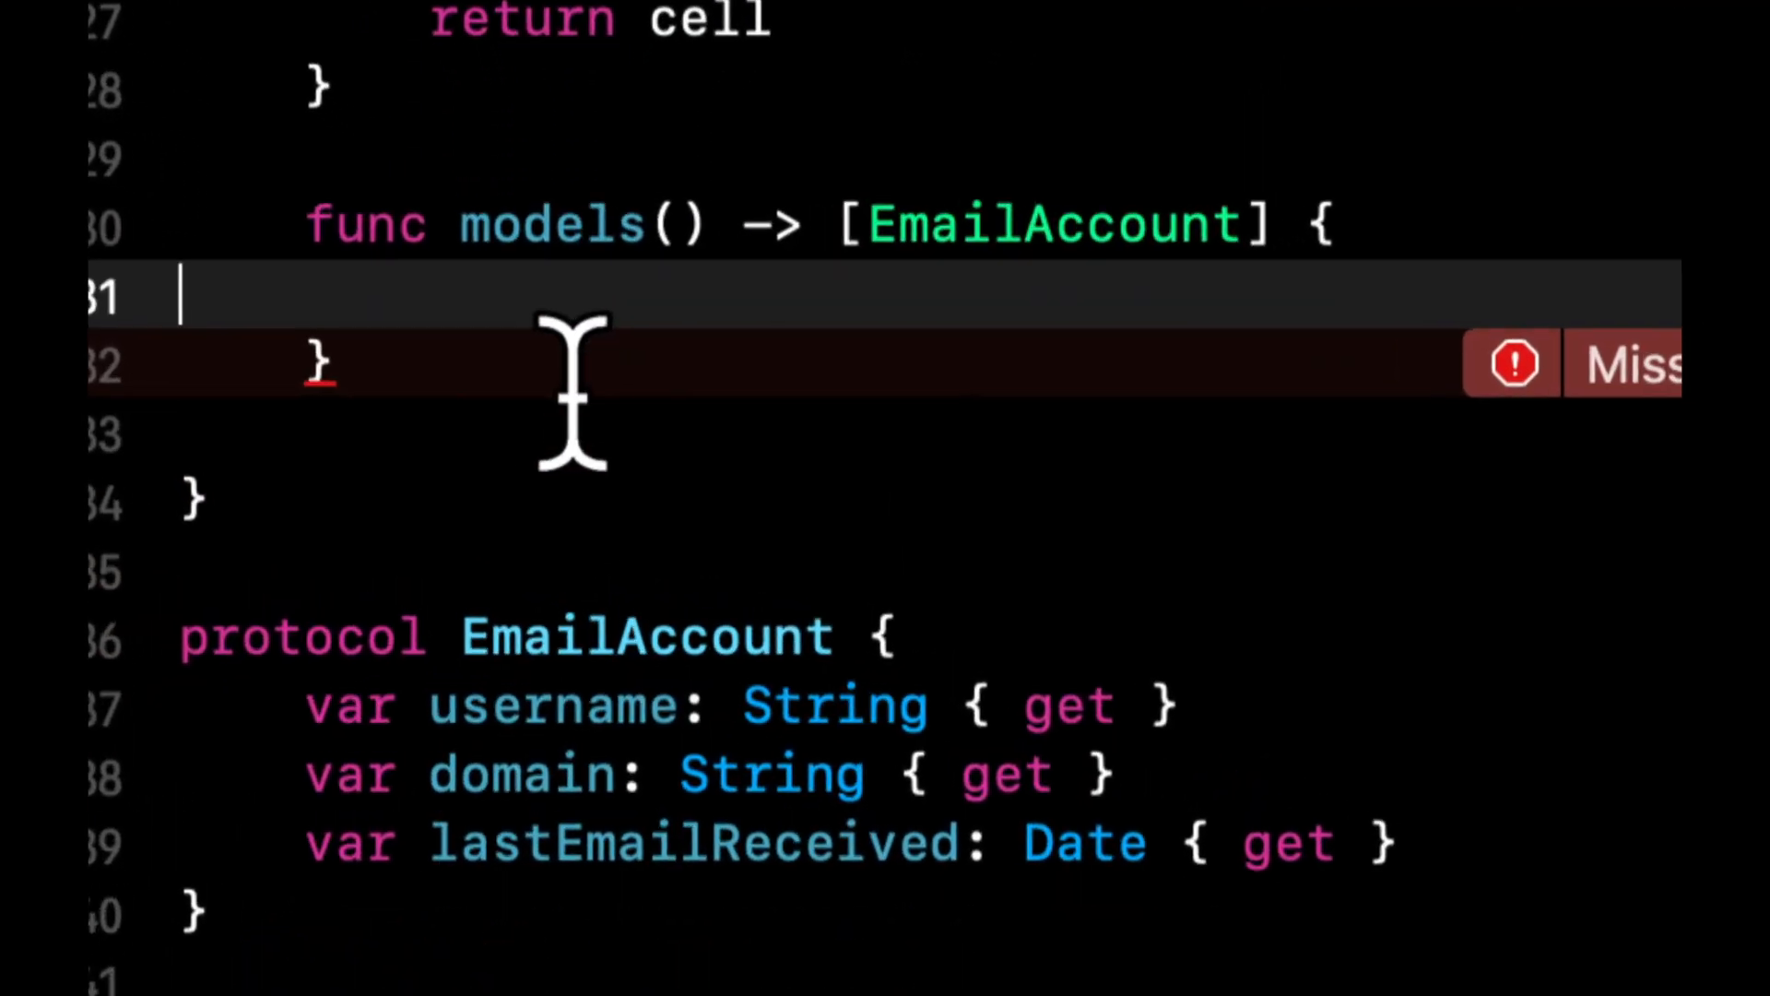
type("let")
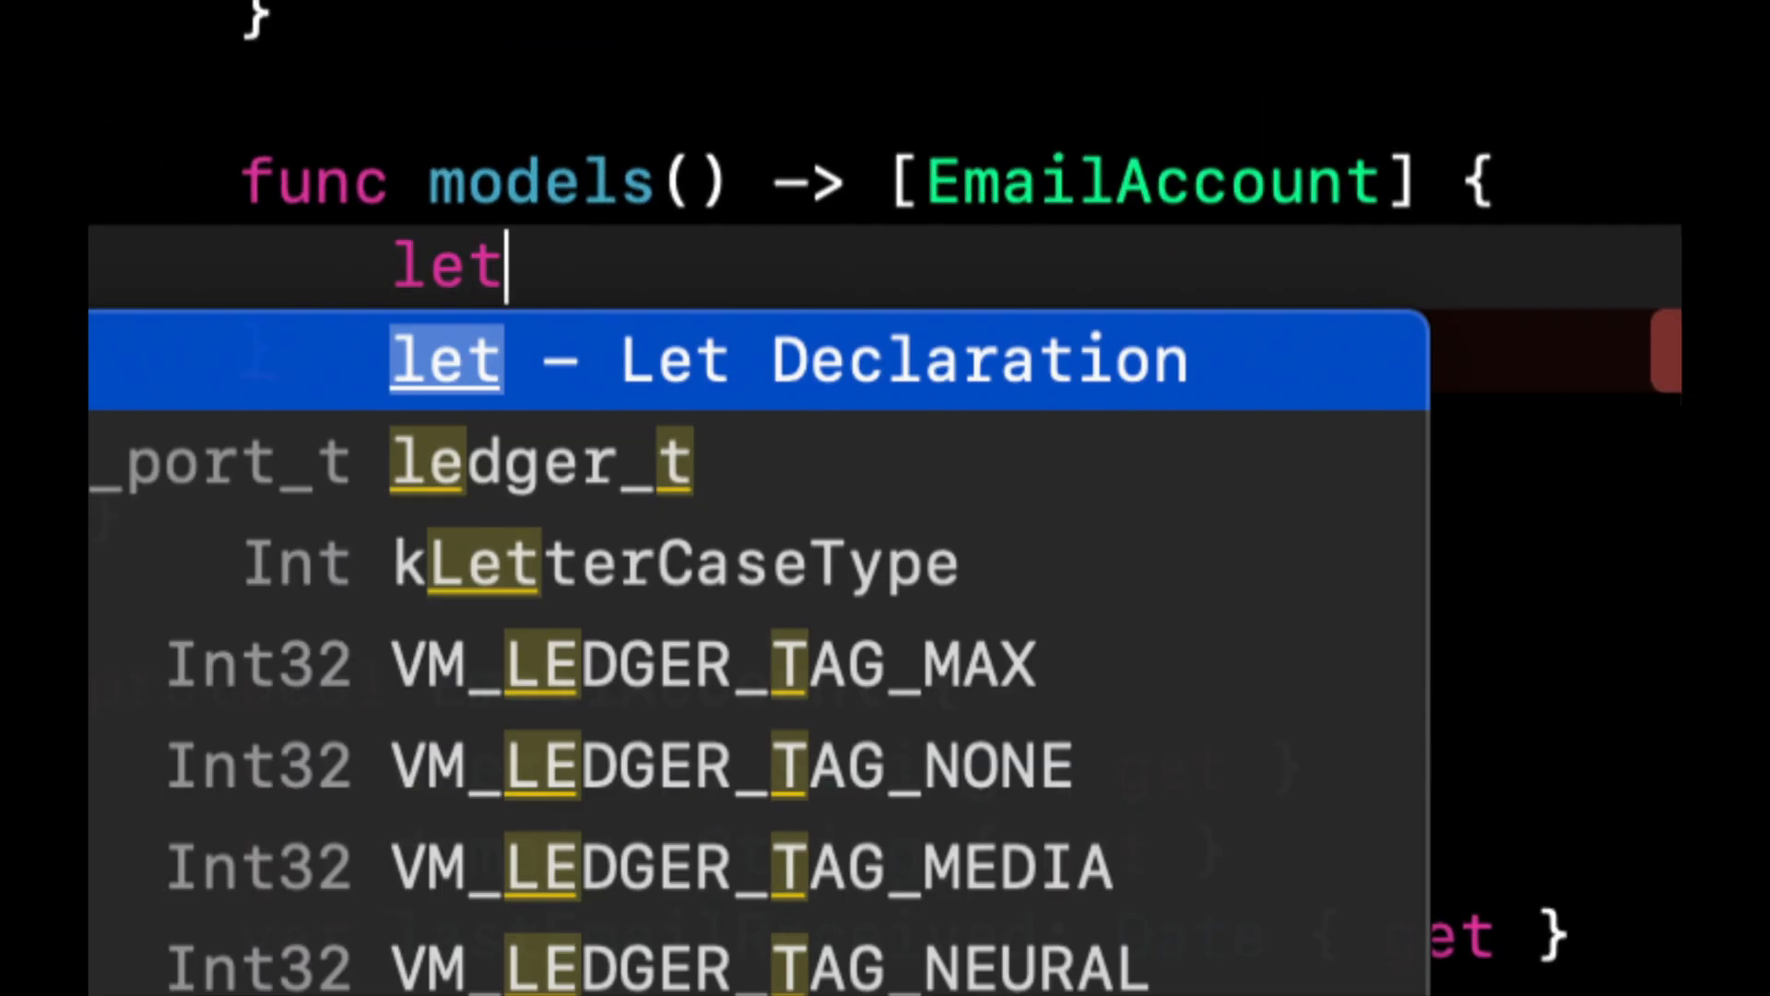
key("BackSpace")
key("BackSpace")
key("BackSpace")
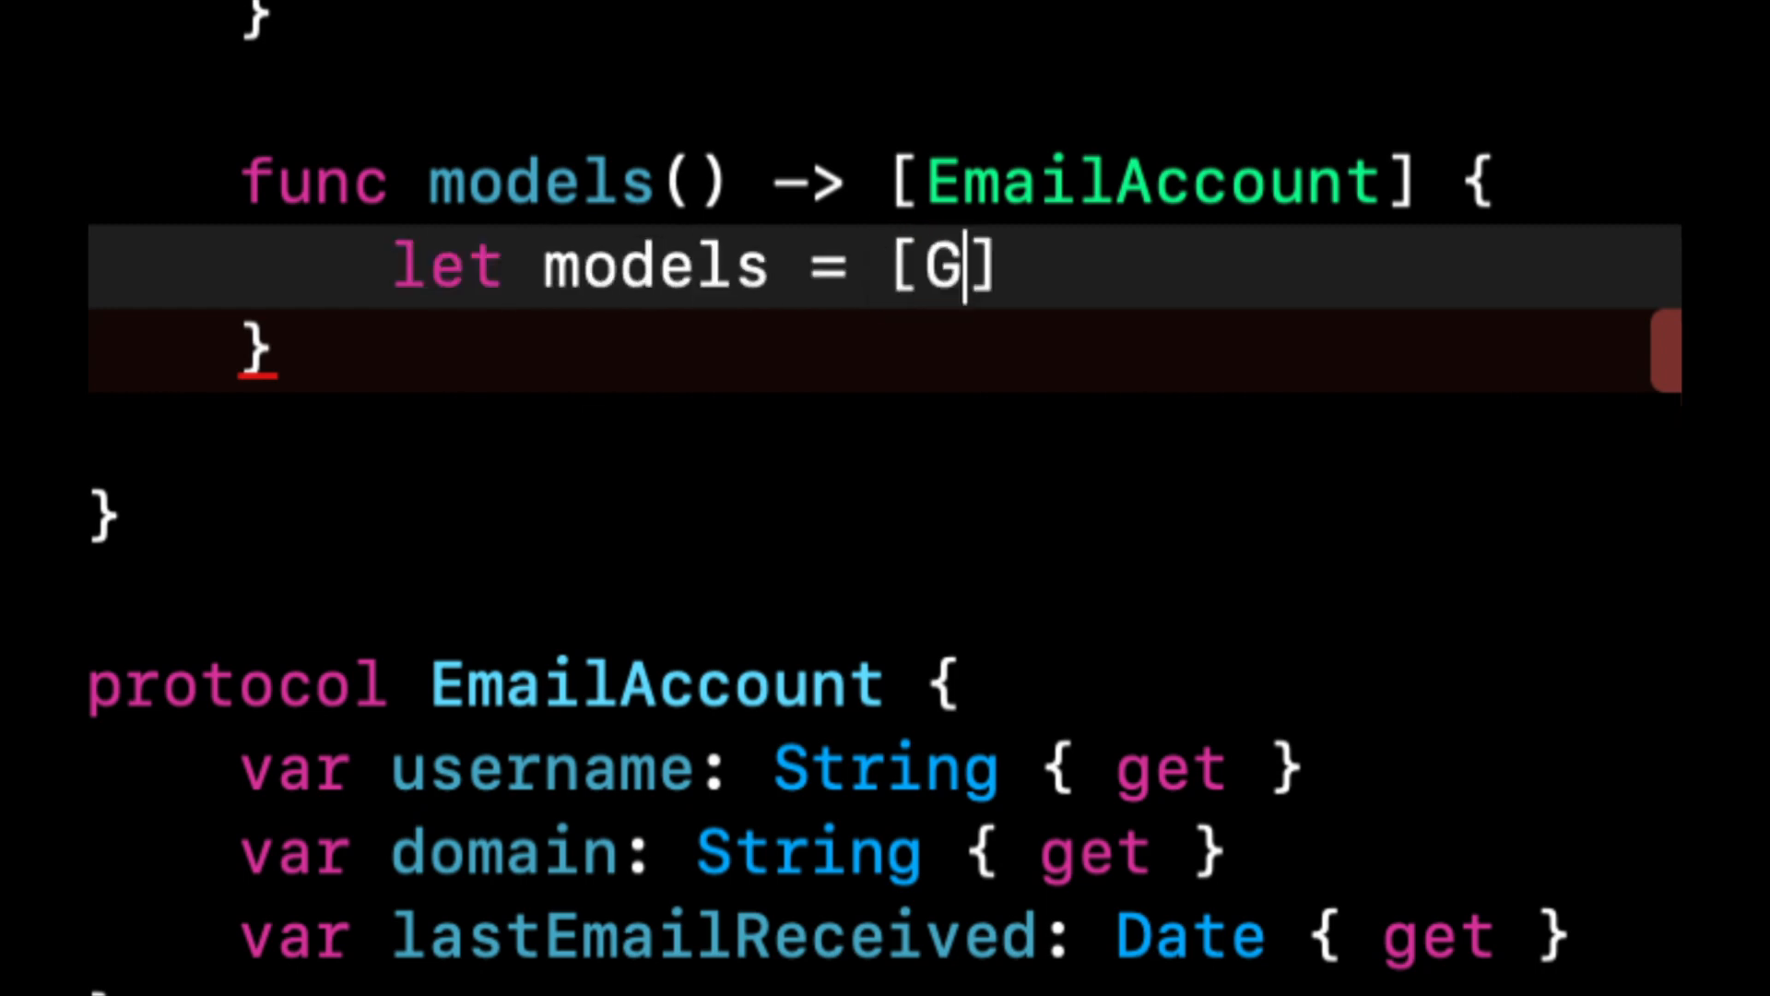
type("mail(), Ya")
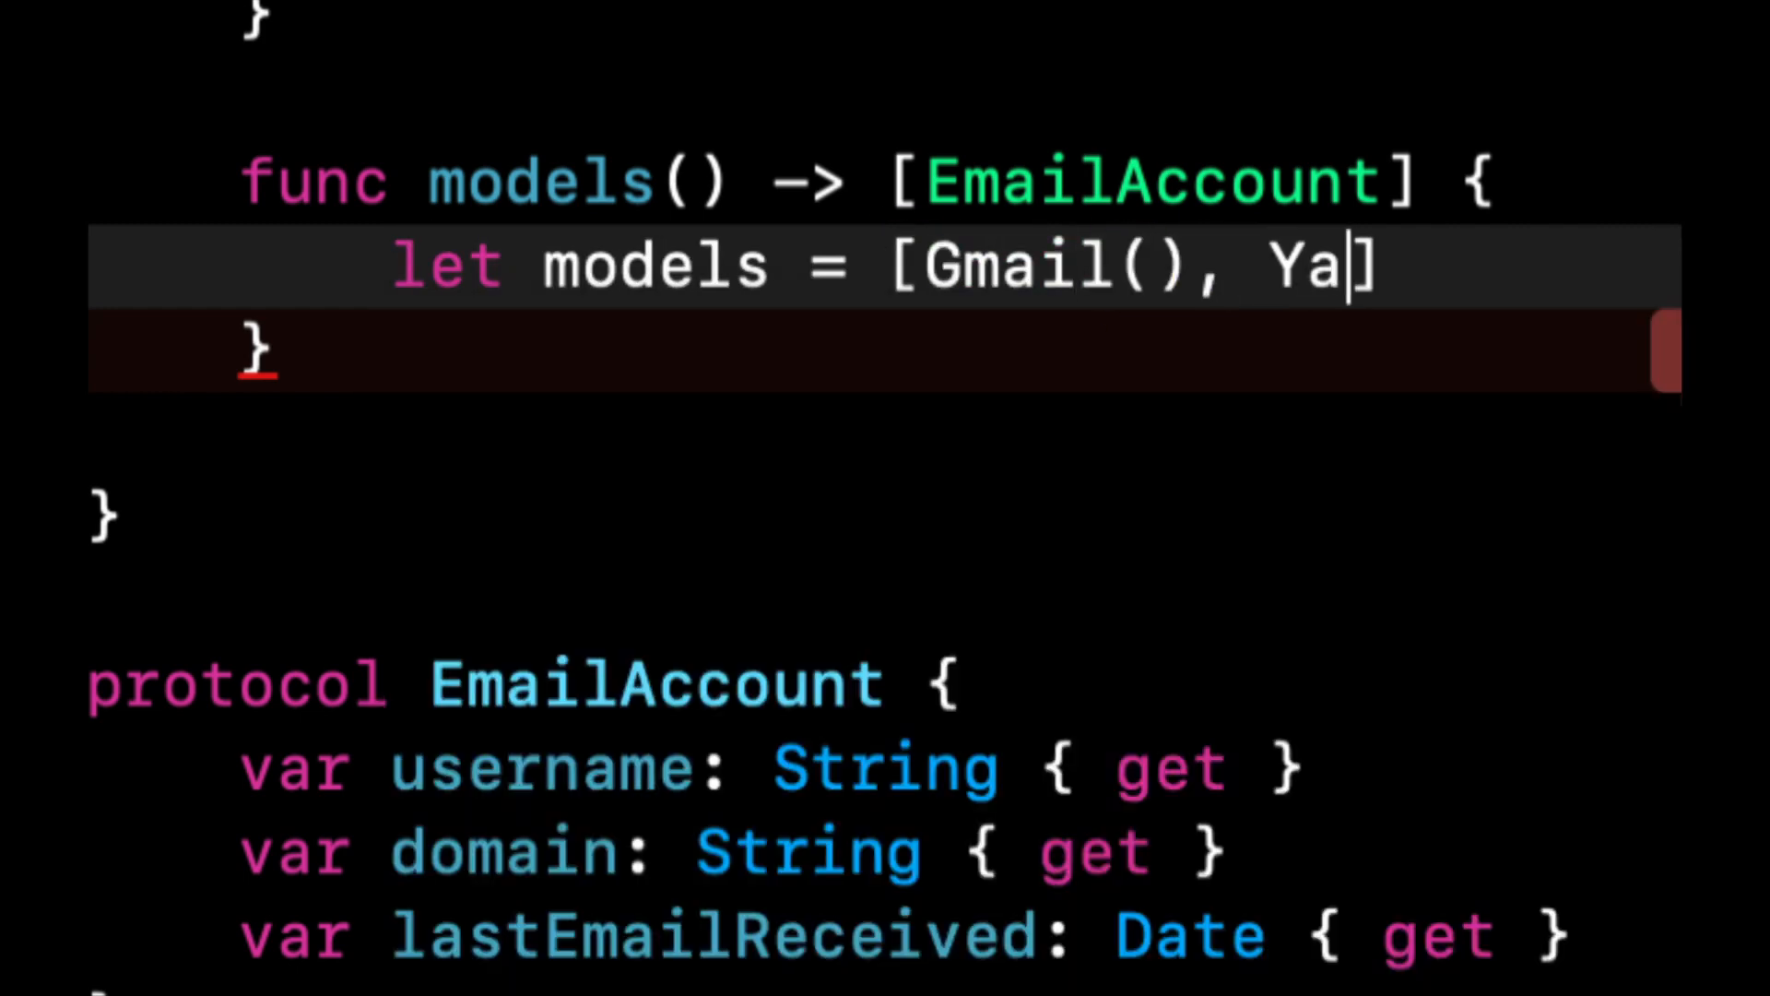
type("hoo()")
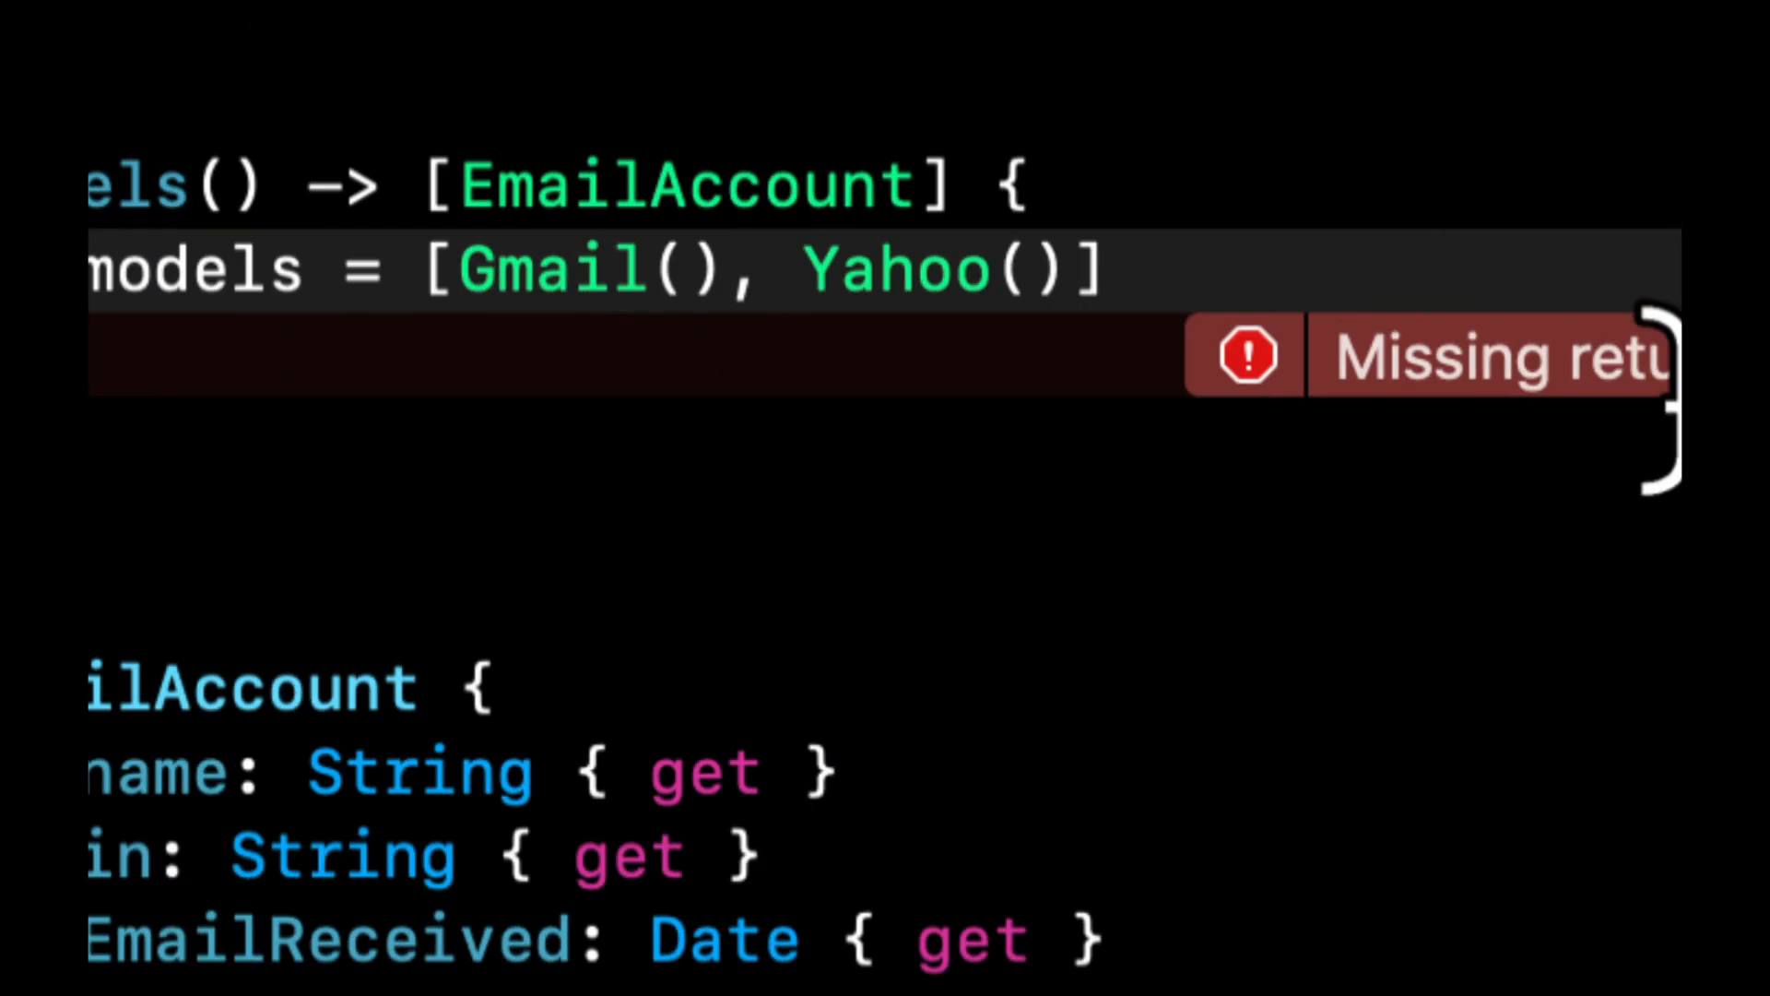
type(", Outlo")
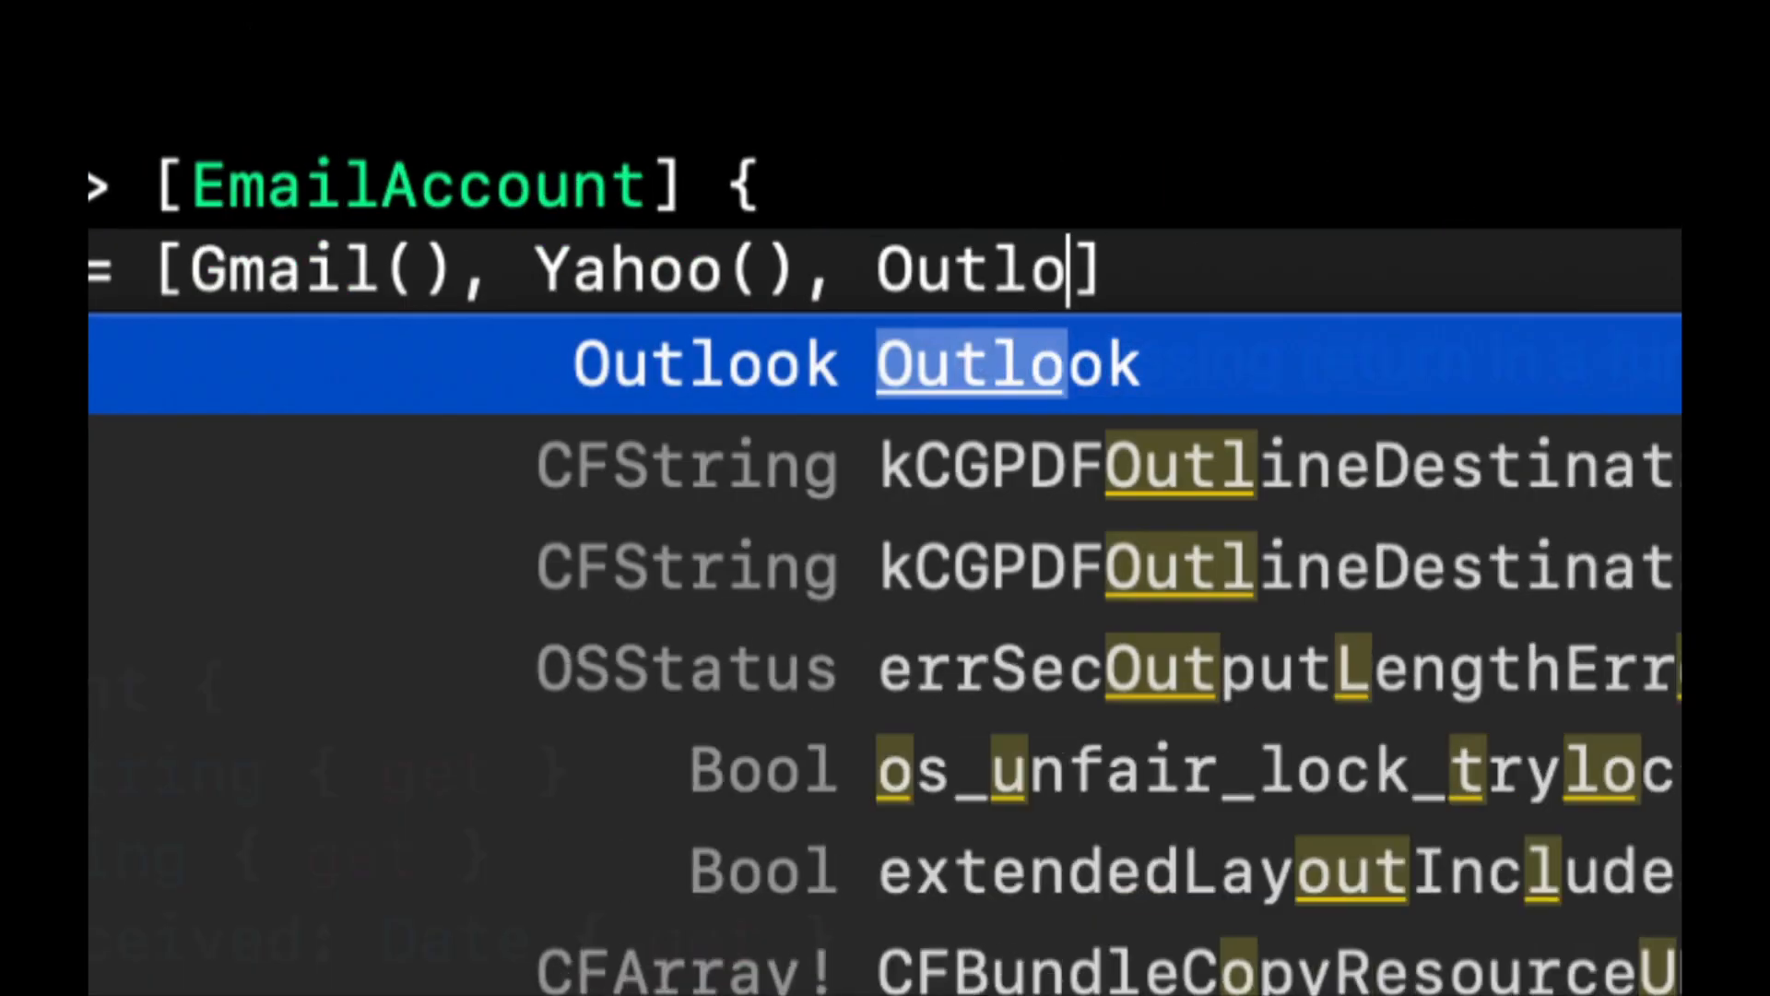
type("ok(")
key("Return")
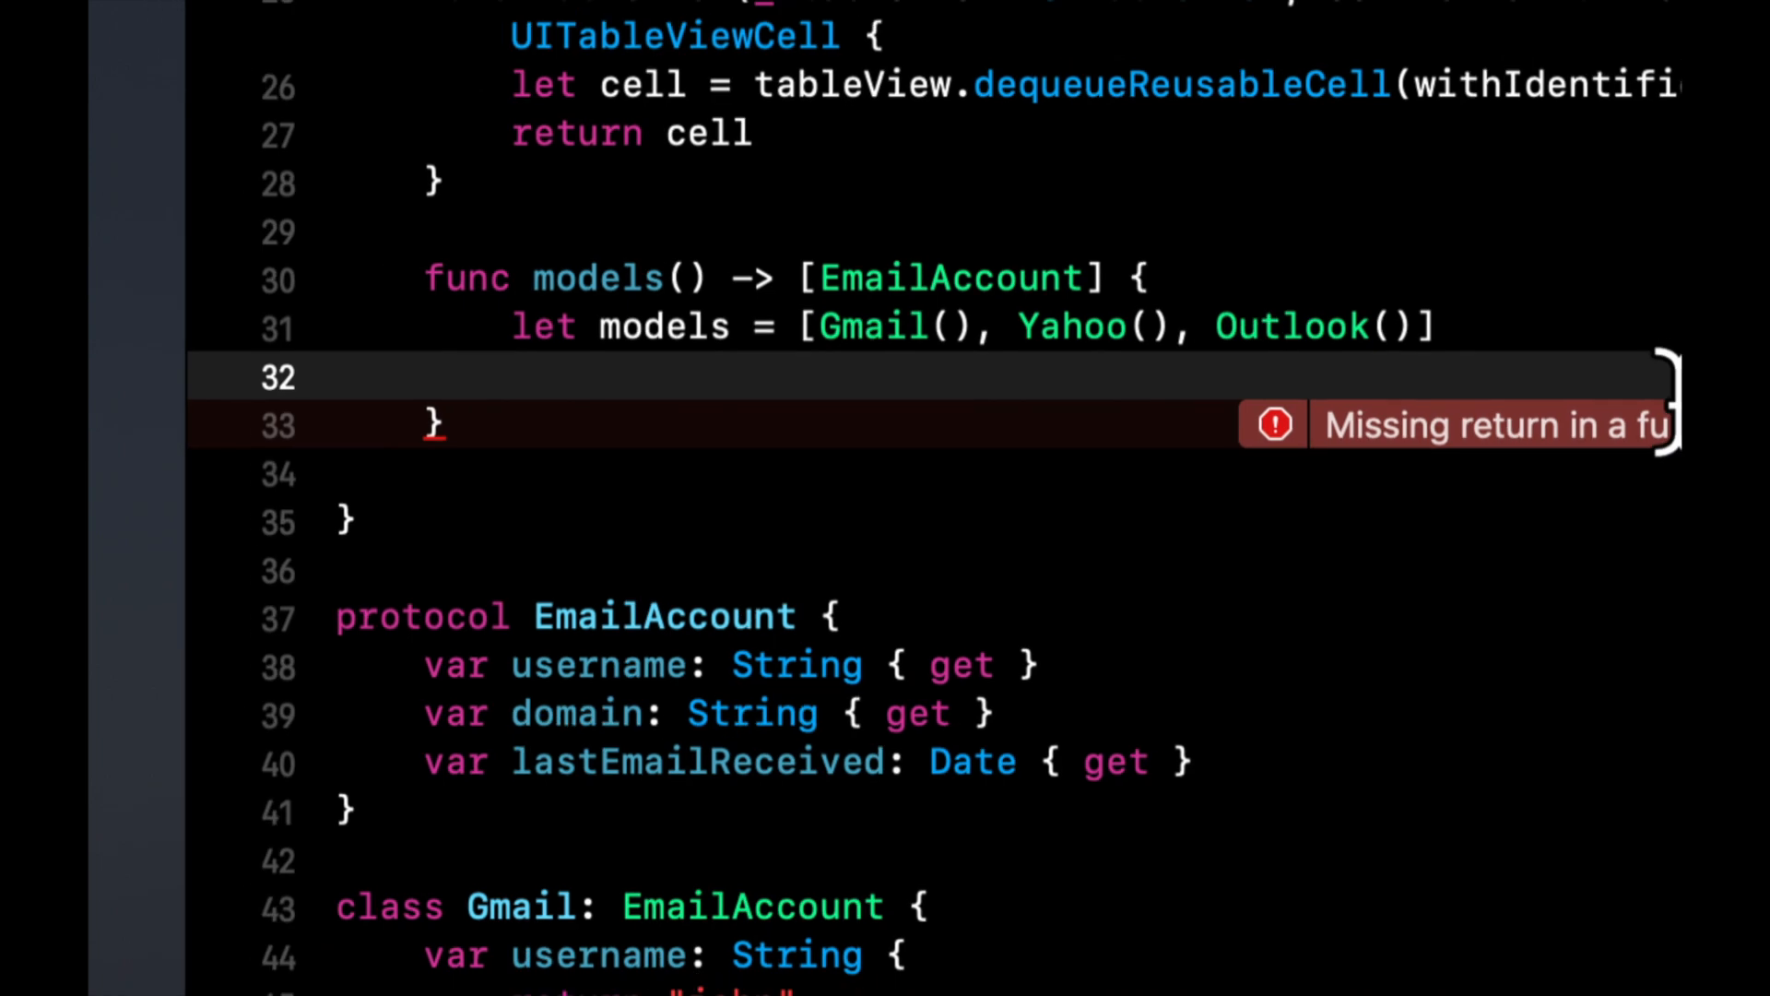
type("return ")
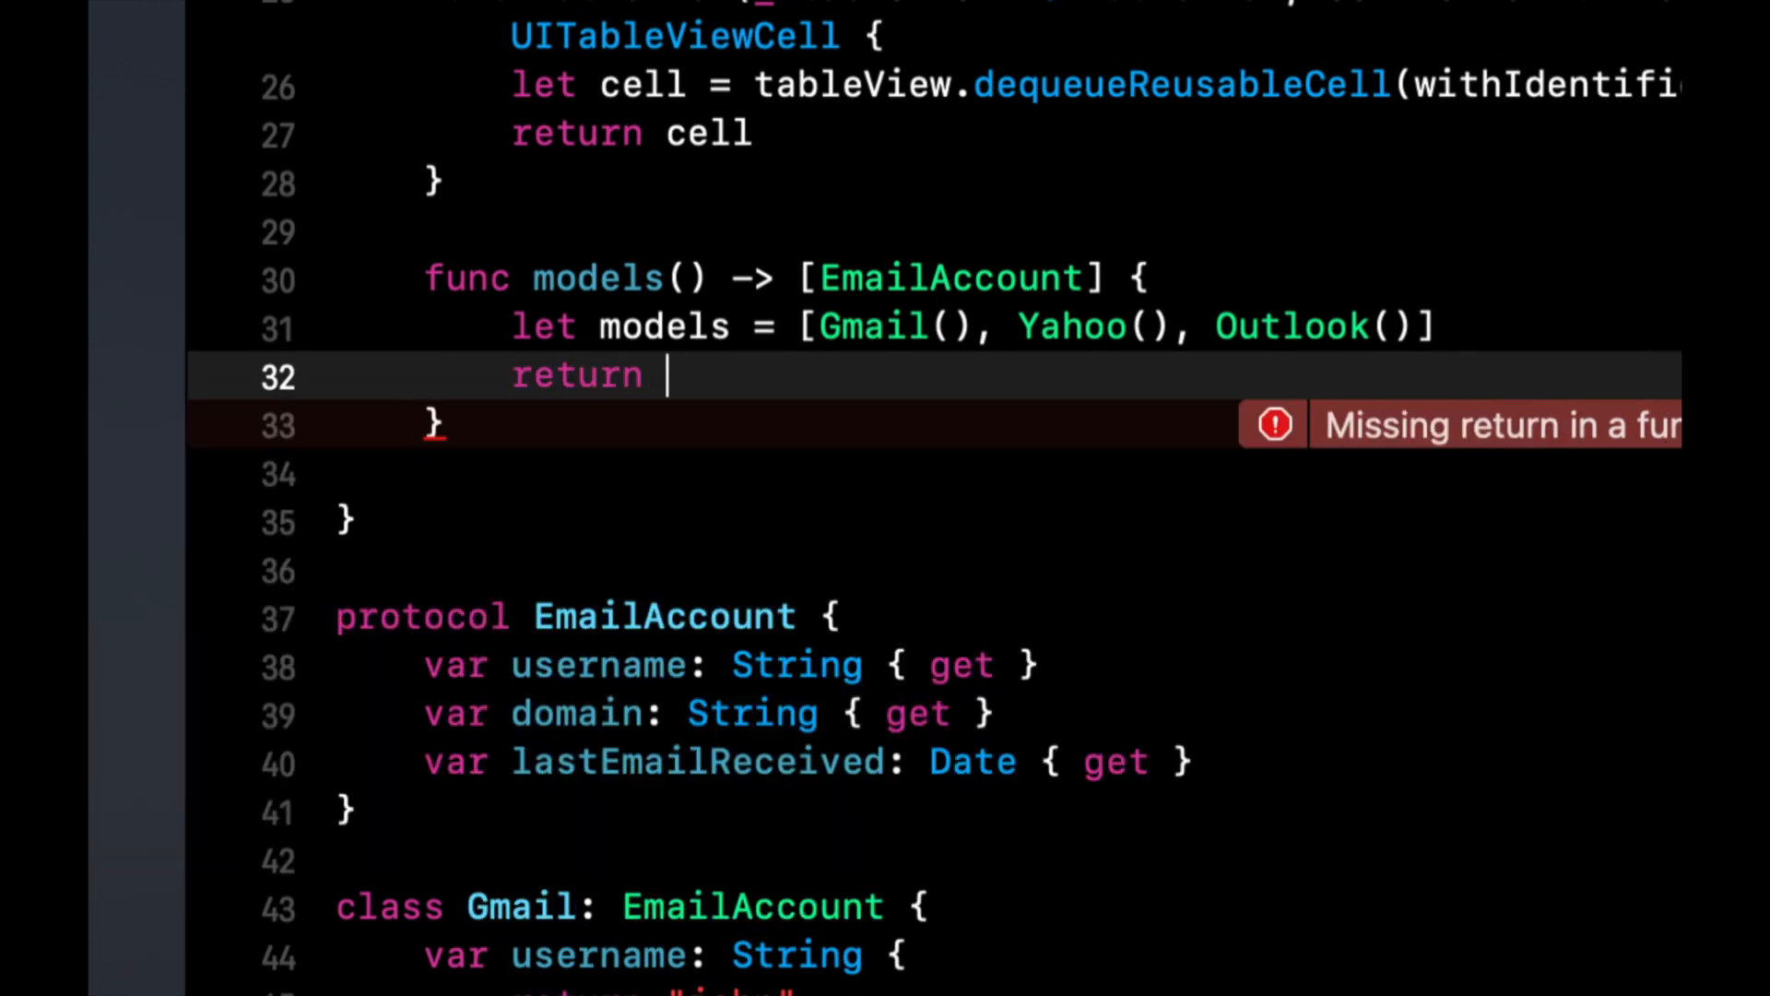
type("models")
left_click(1010, 518)
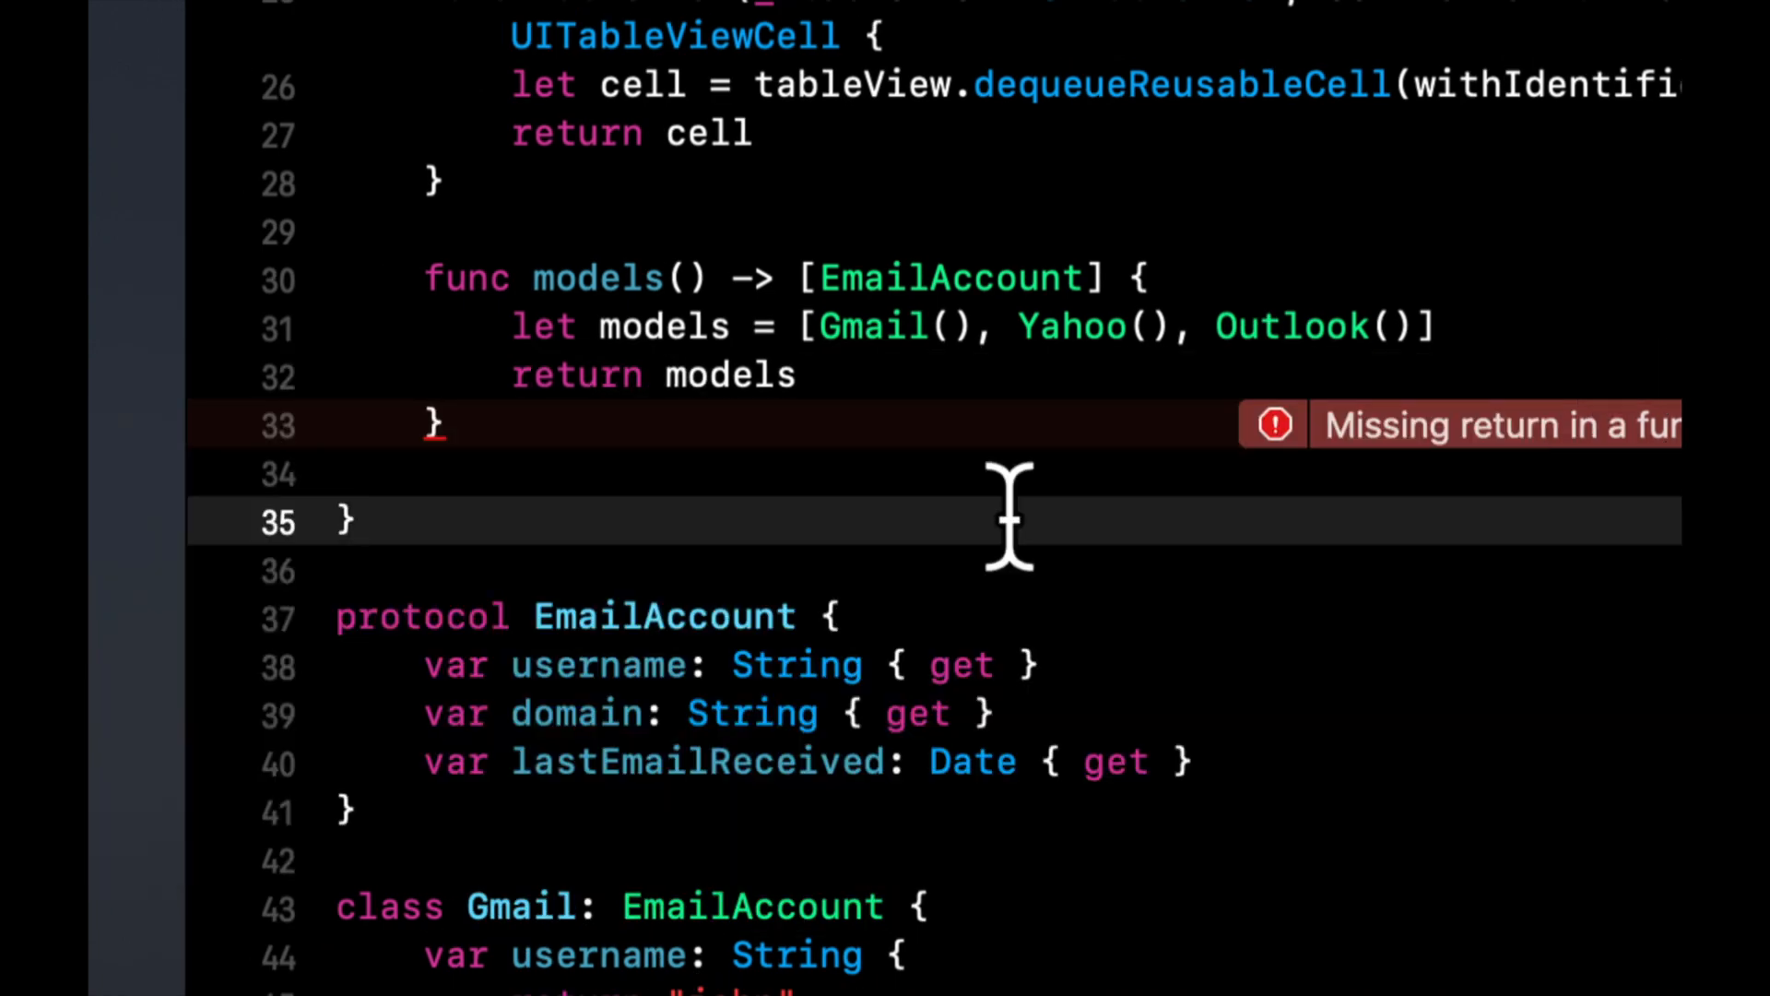
Replace 'let models =' with 'return' so models() returns the account array directly
left_click(885, 326)
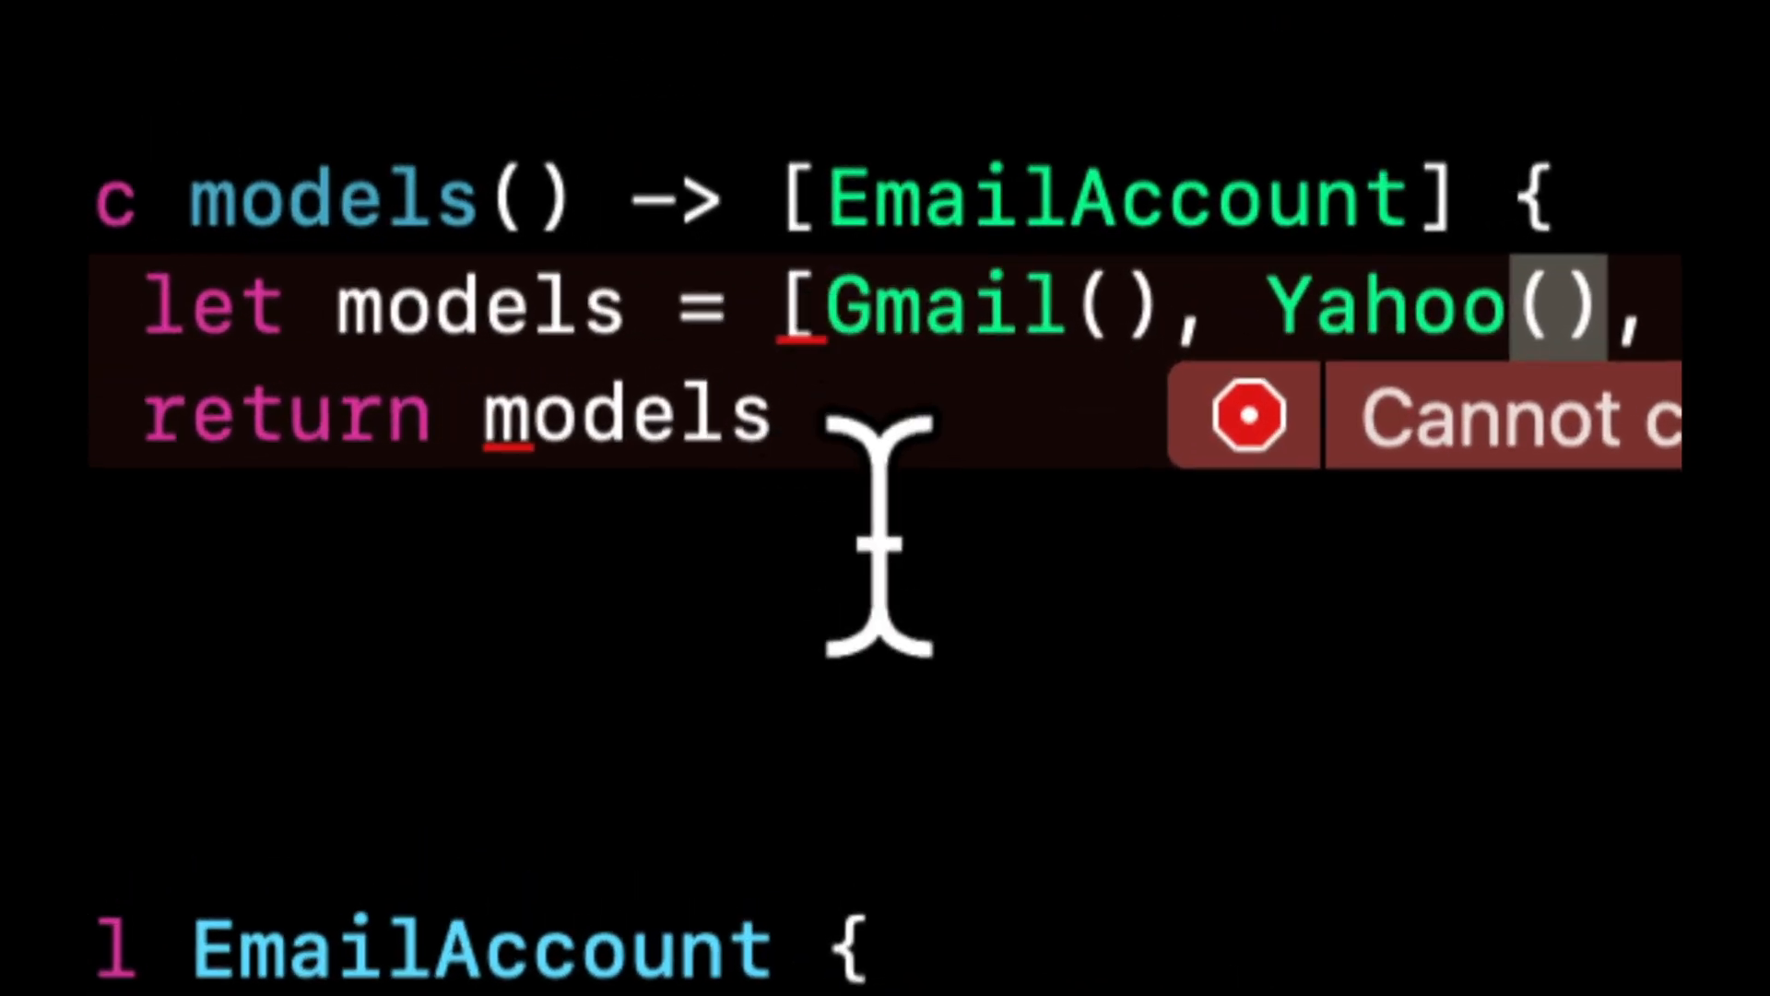
left_click(858, 395)
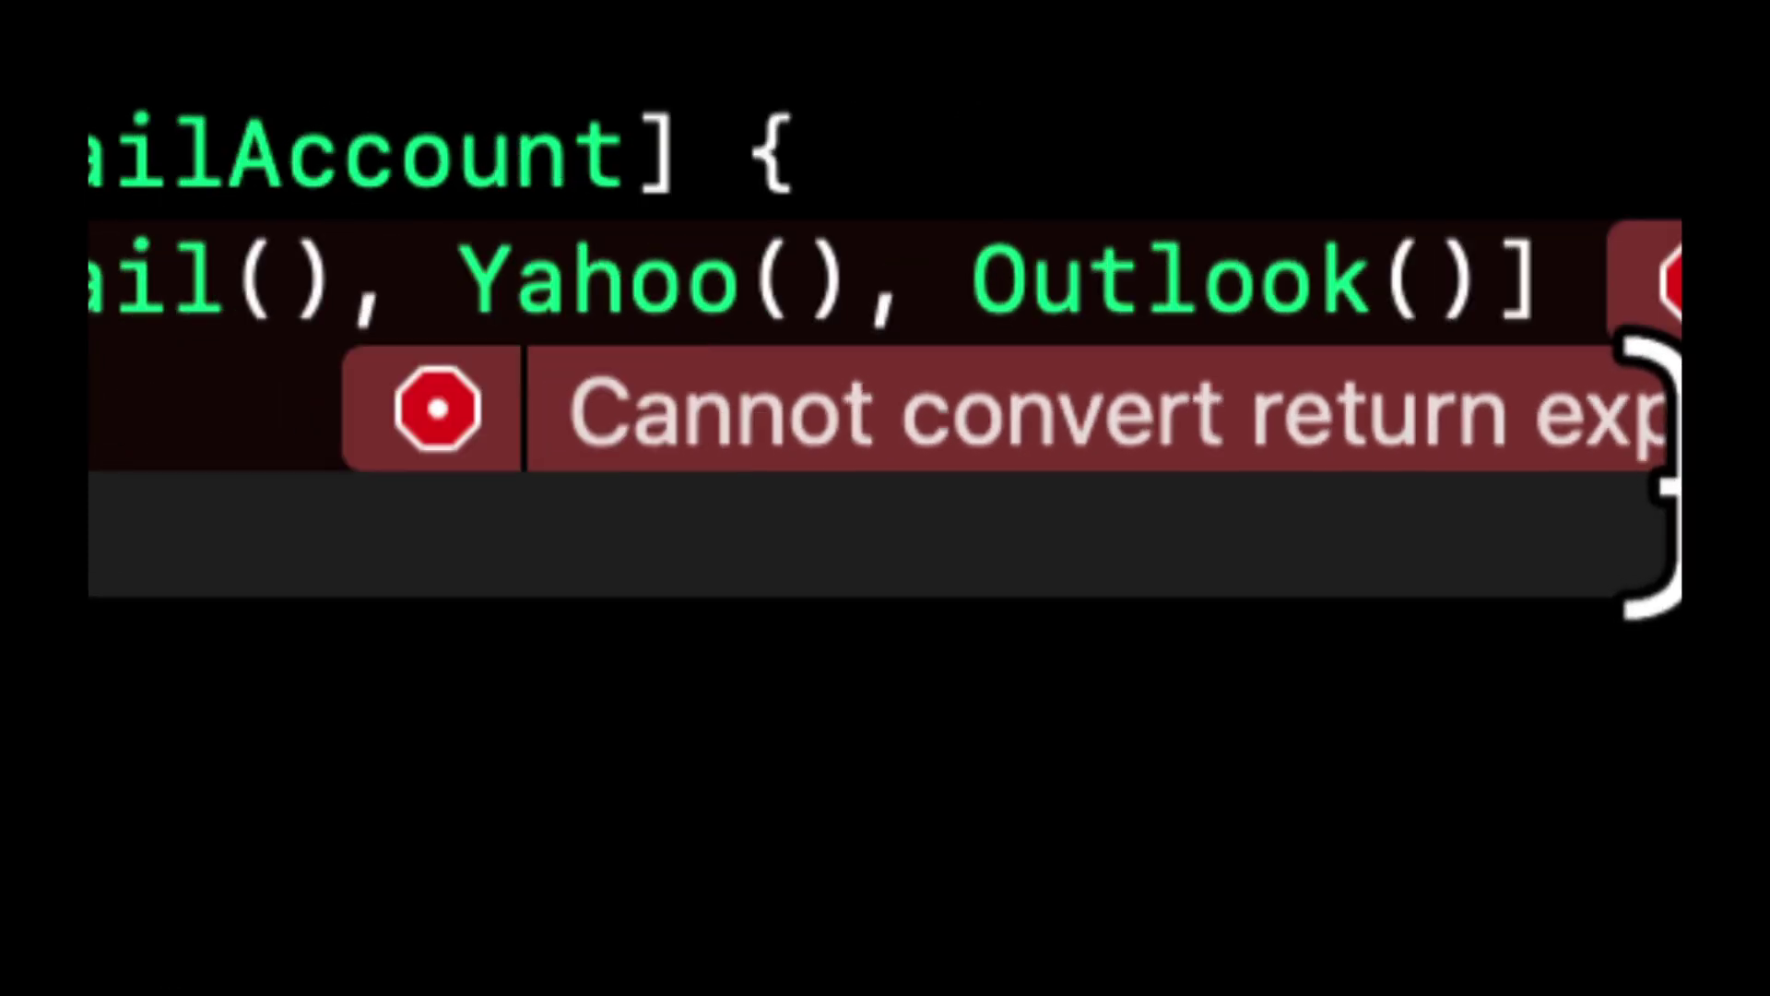
scroll(1654, 415, "right", 5)
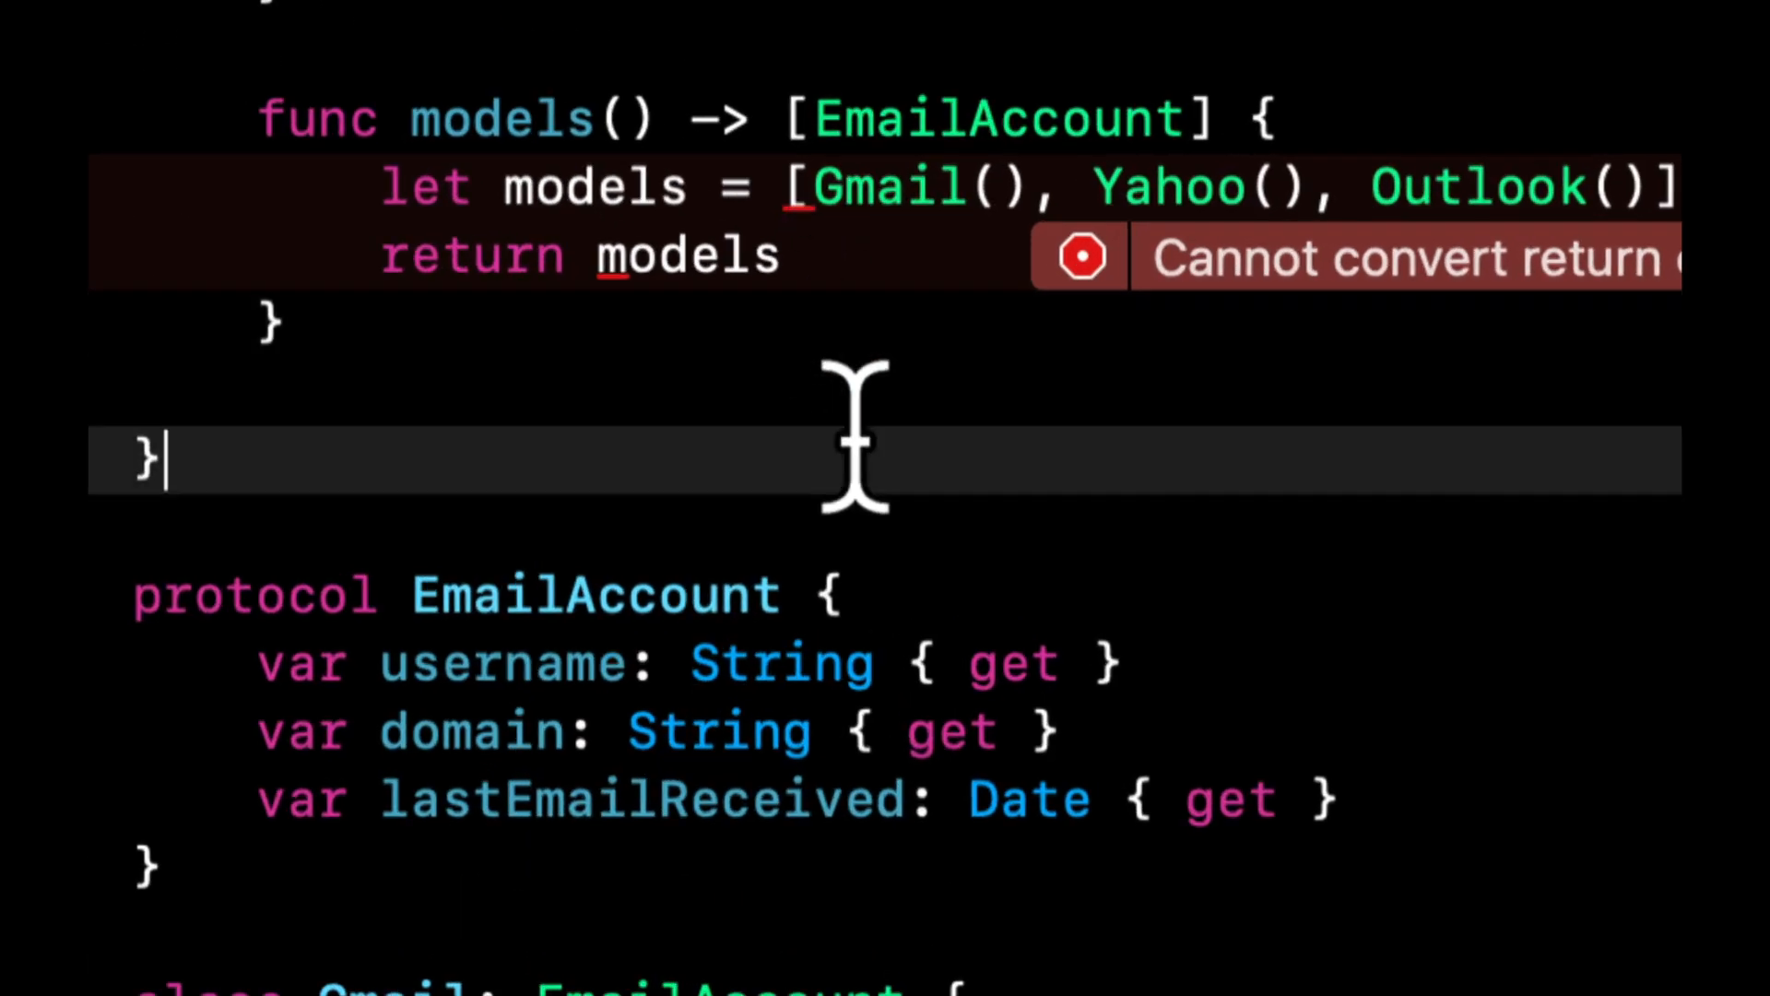
left_click(914, 189)
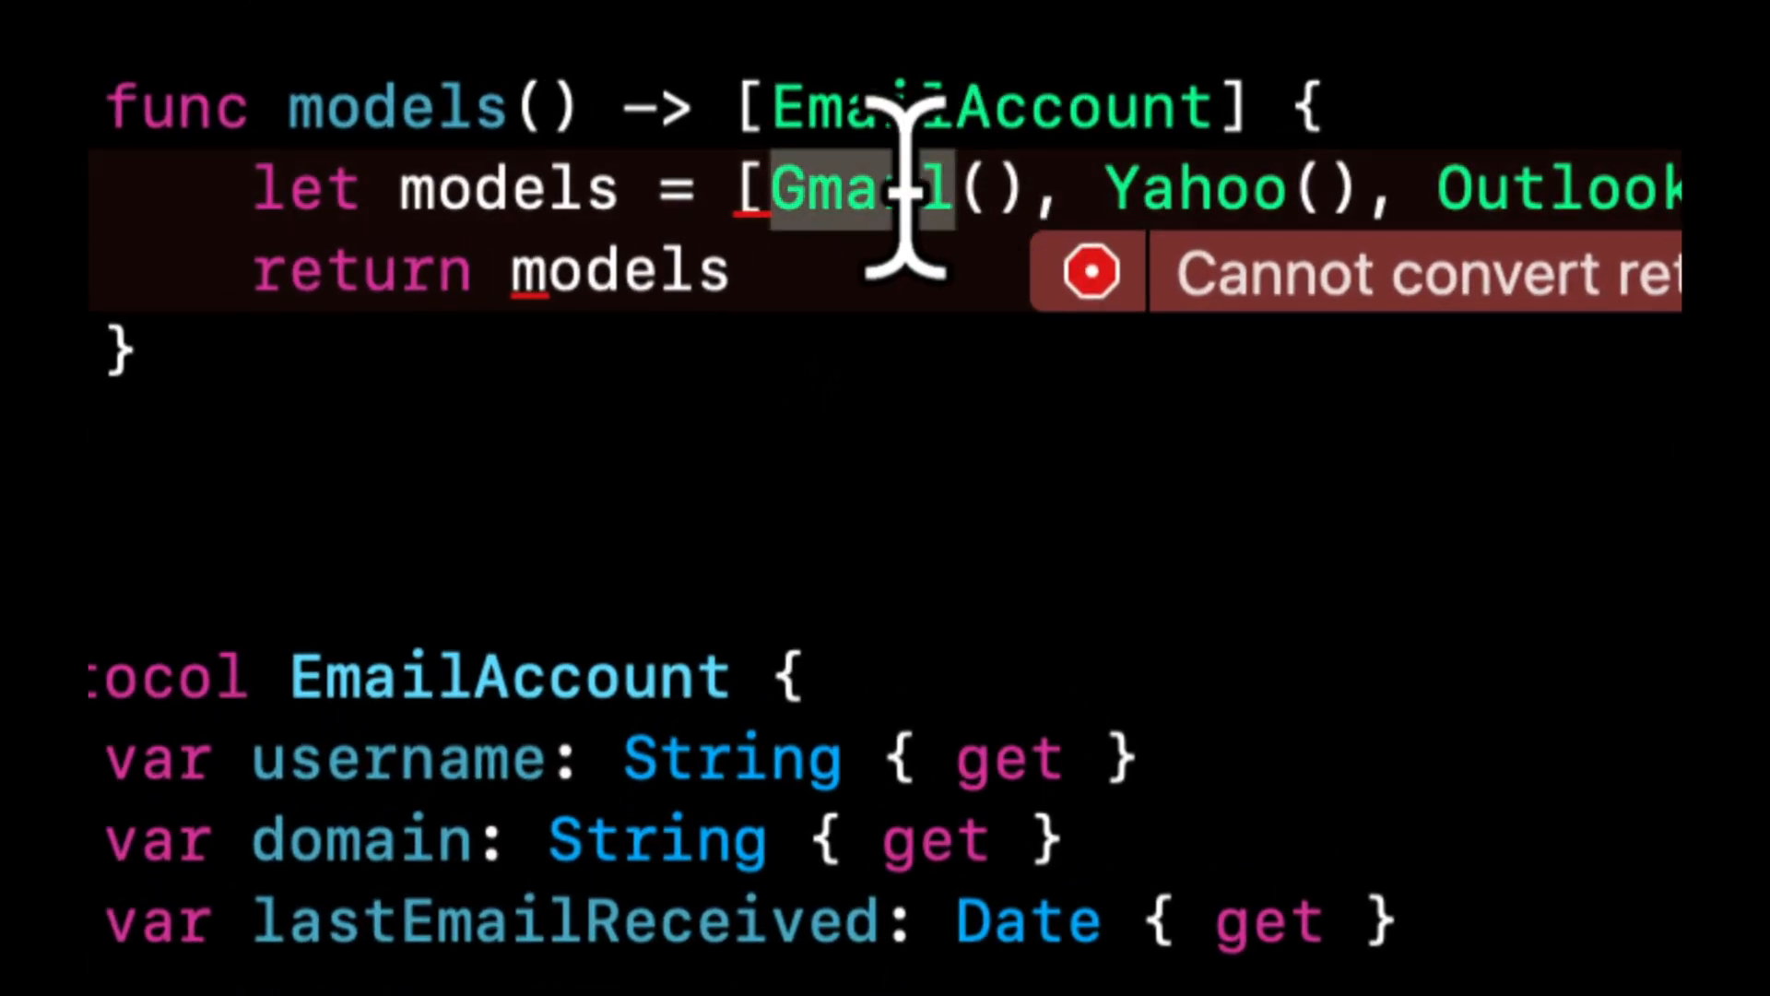
left_click(879, 346)
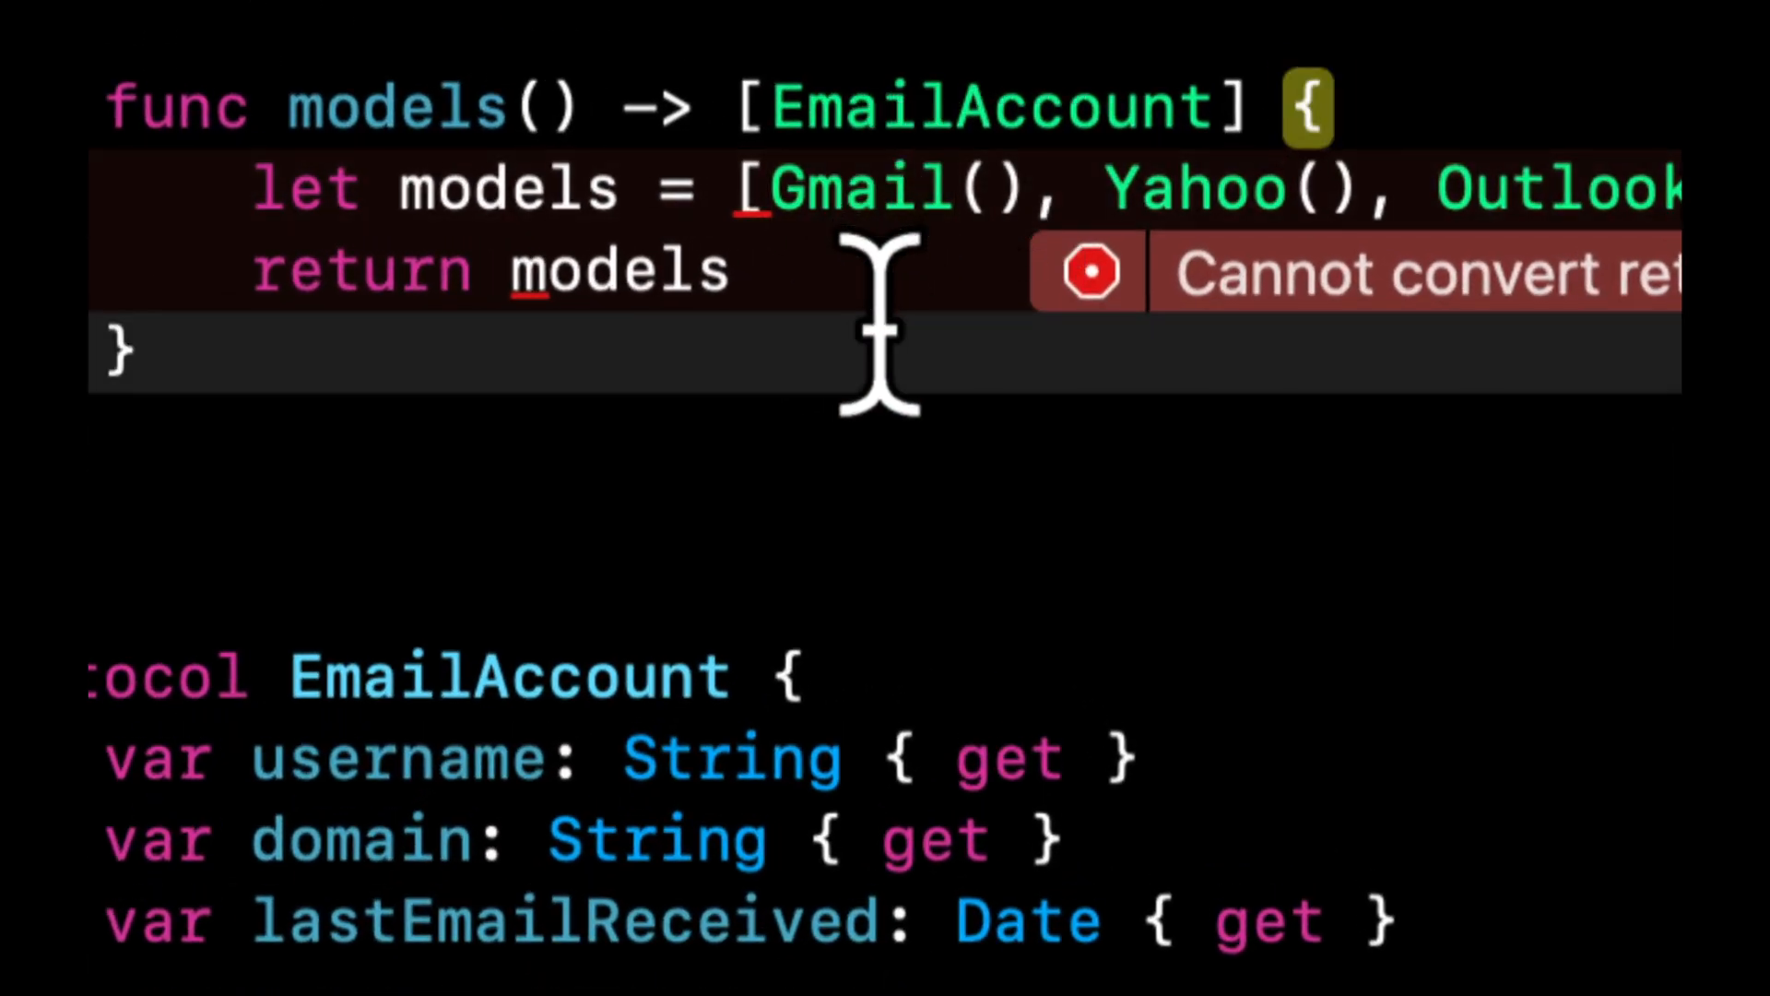
double_click(520, 190)
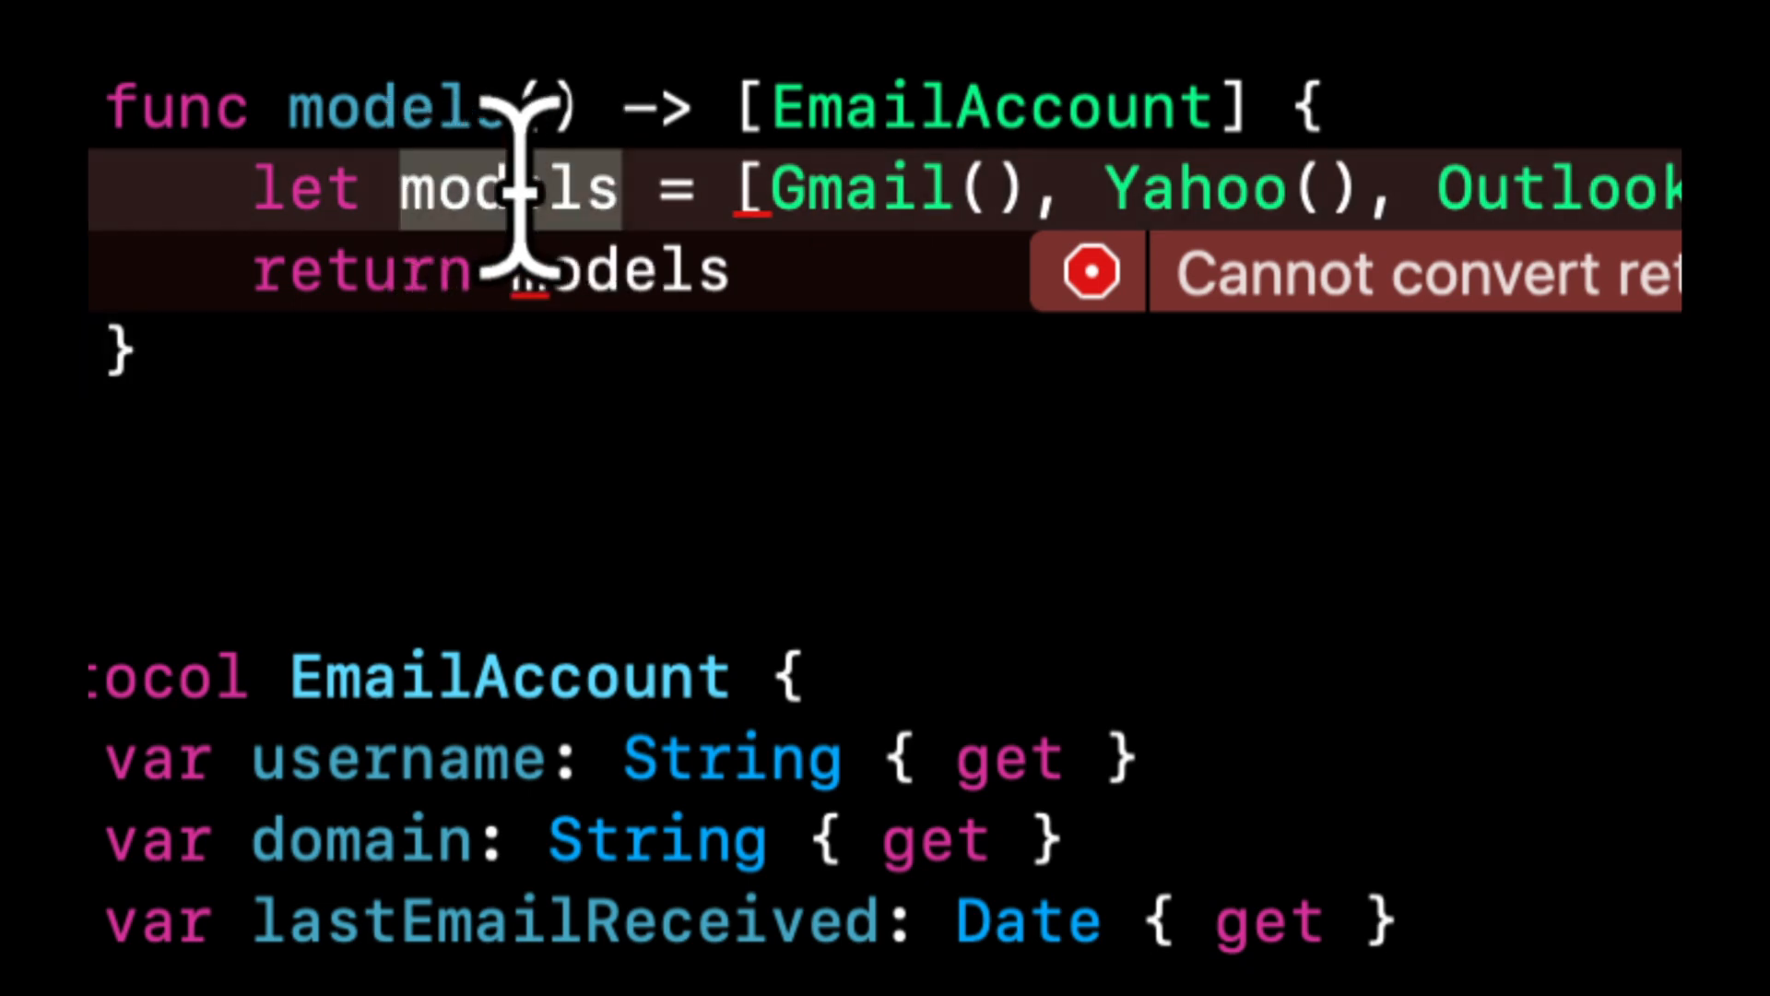
key("BackSpace")
key("BackSpace")
key("BackSpace")
key("BackSpace")
key("BackSpace")
key("BackSpace")
type("return")
Delete the leftover 'return models' line below the array
left_click(525, 272)
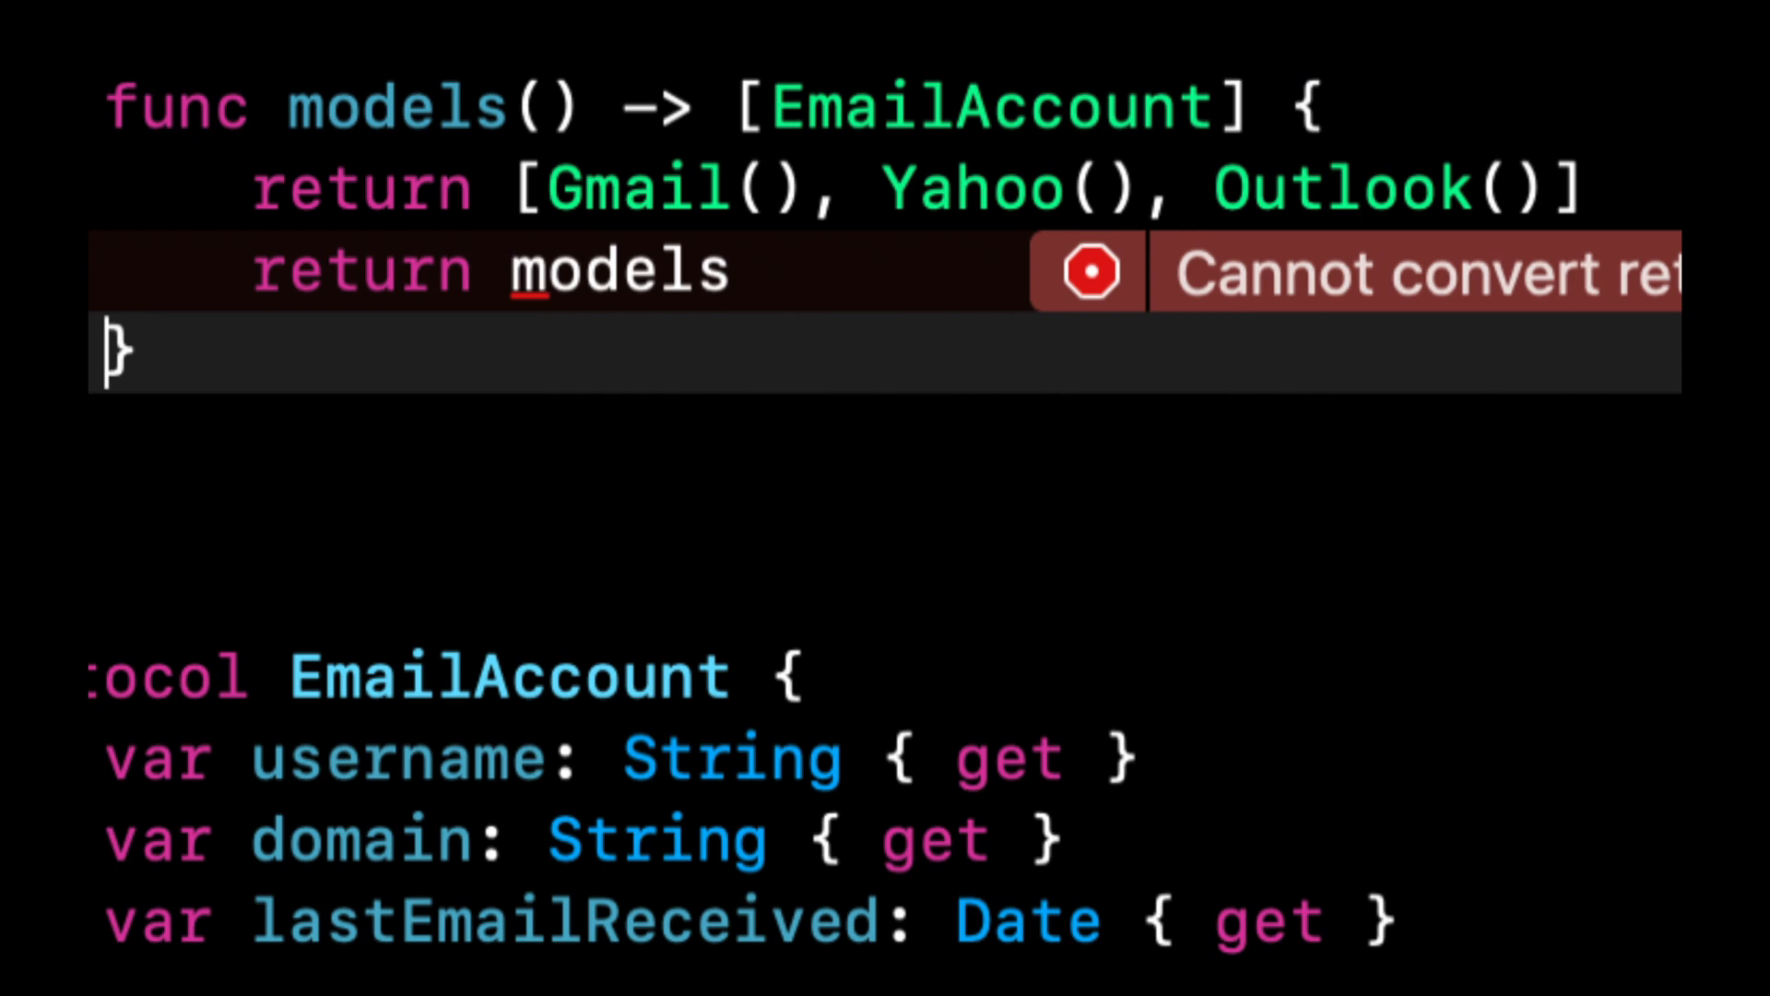
key("super+BackSpace")
key("BackSpace")
left_click(560, 343)
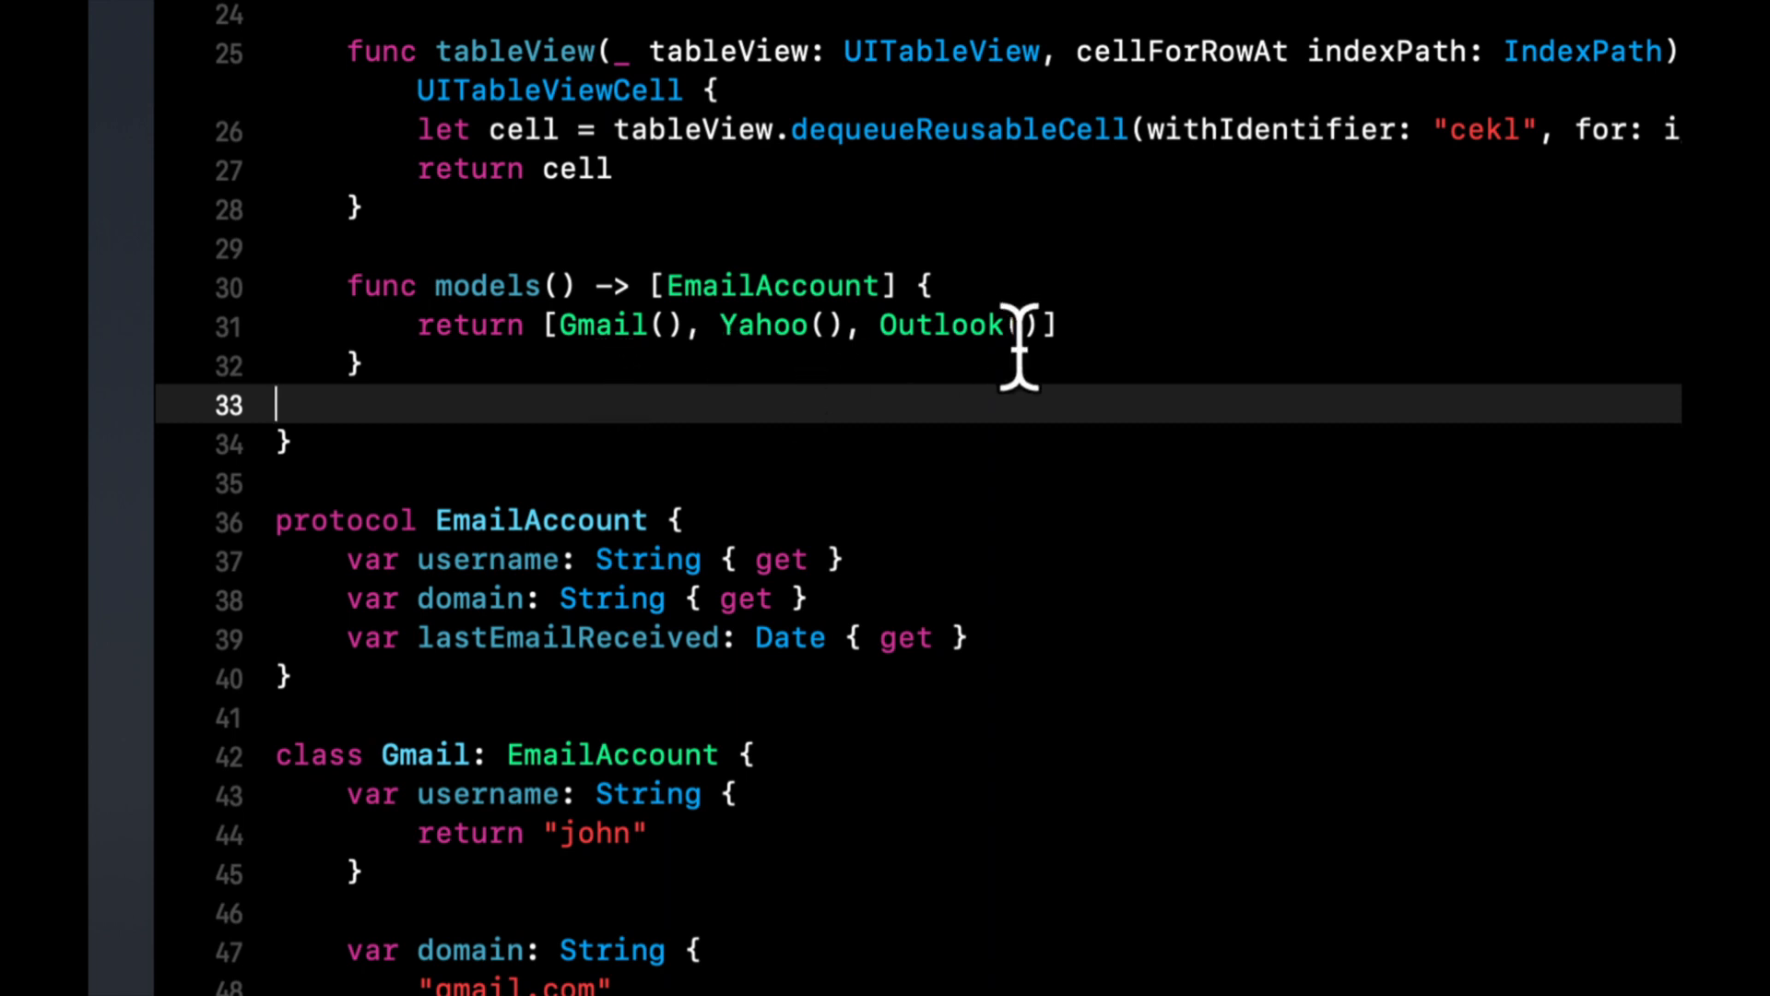
double_click(783, 286)
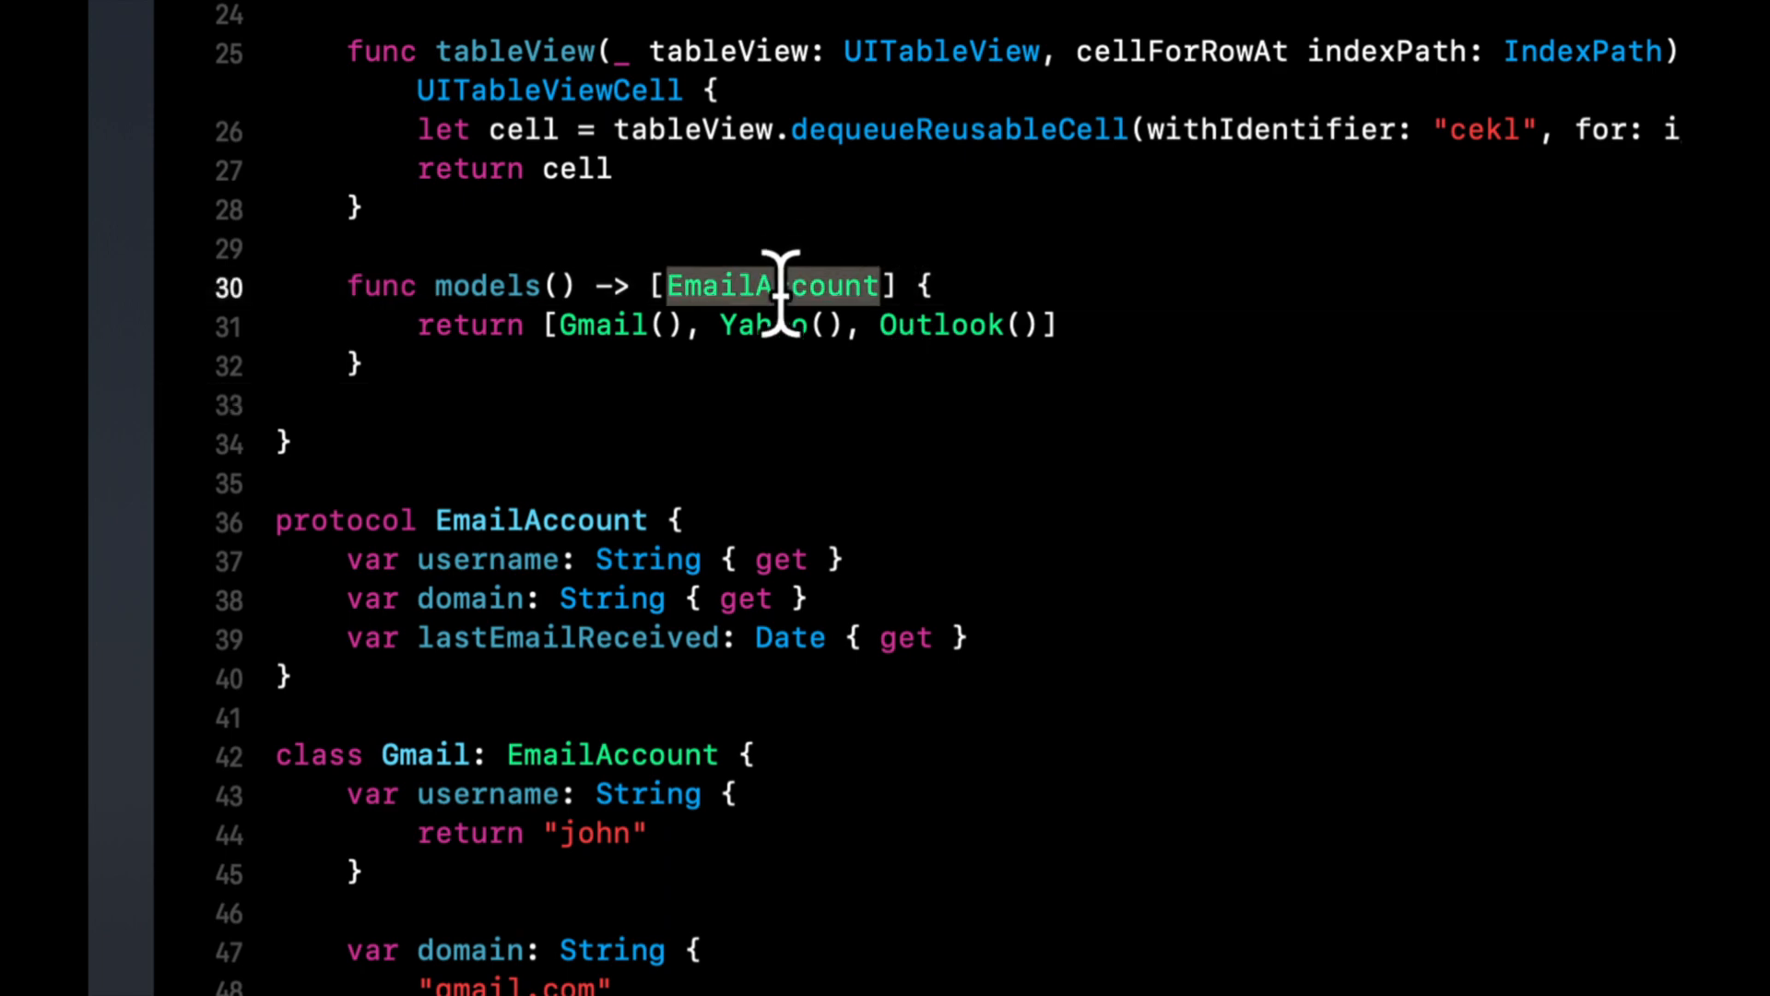
double_click(595, 326)
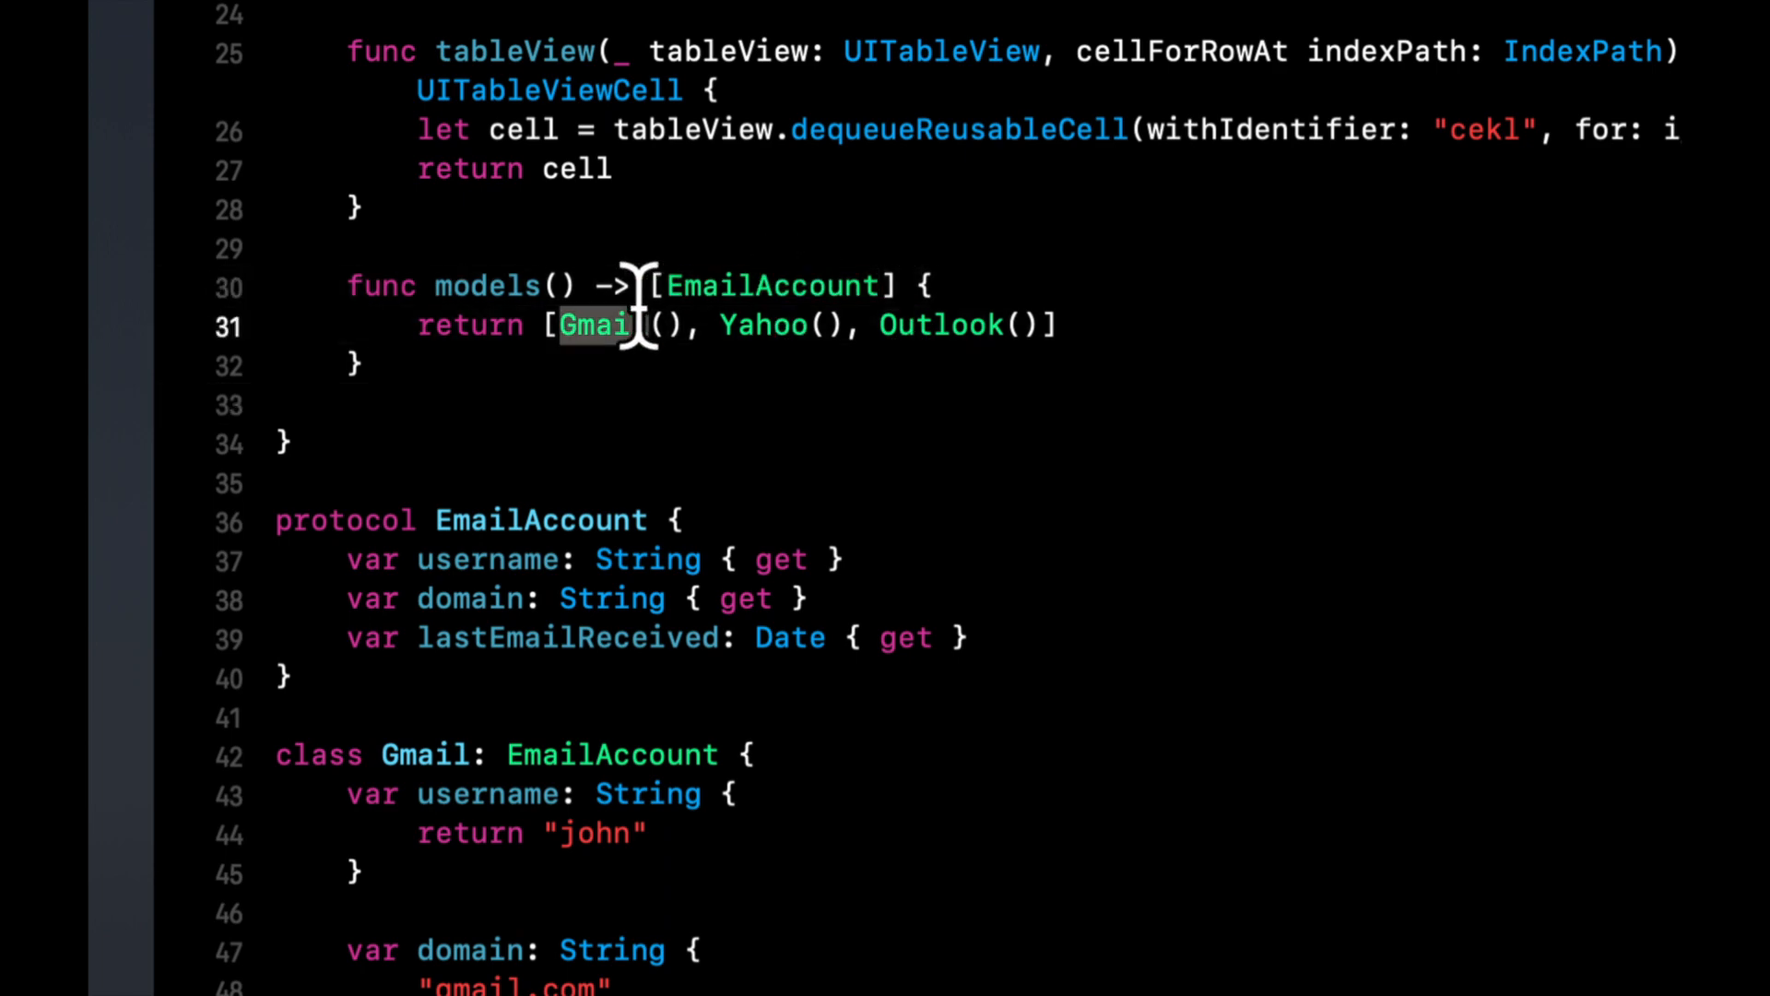
scroll(913, 333, "down", 5)
scroll(899, 333, "down", 5)
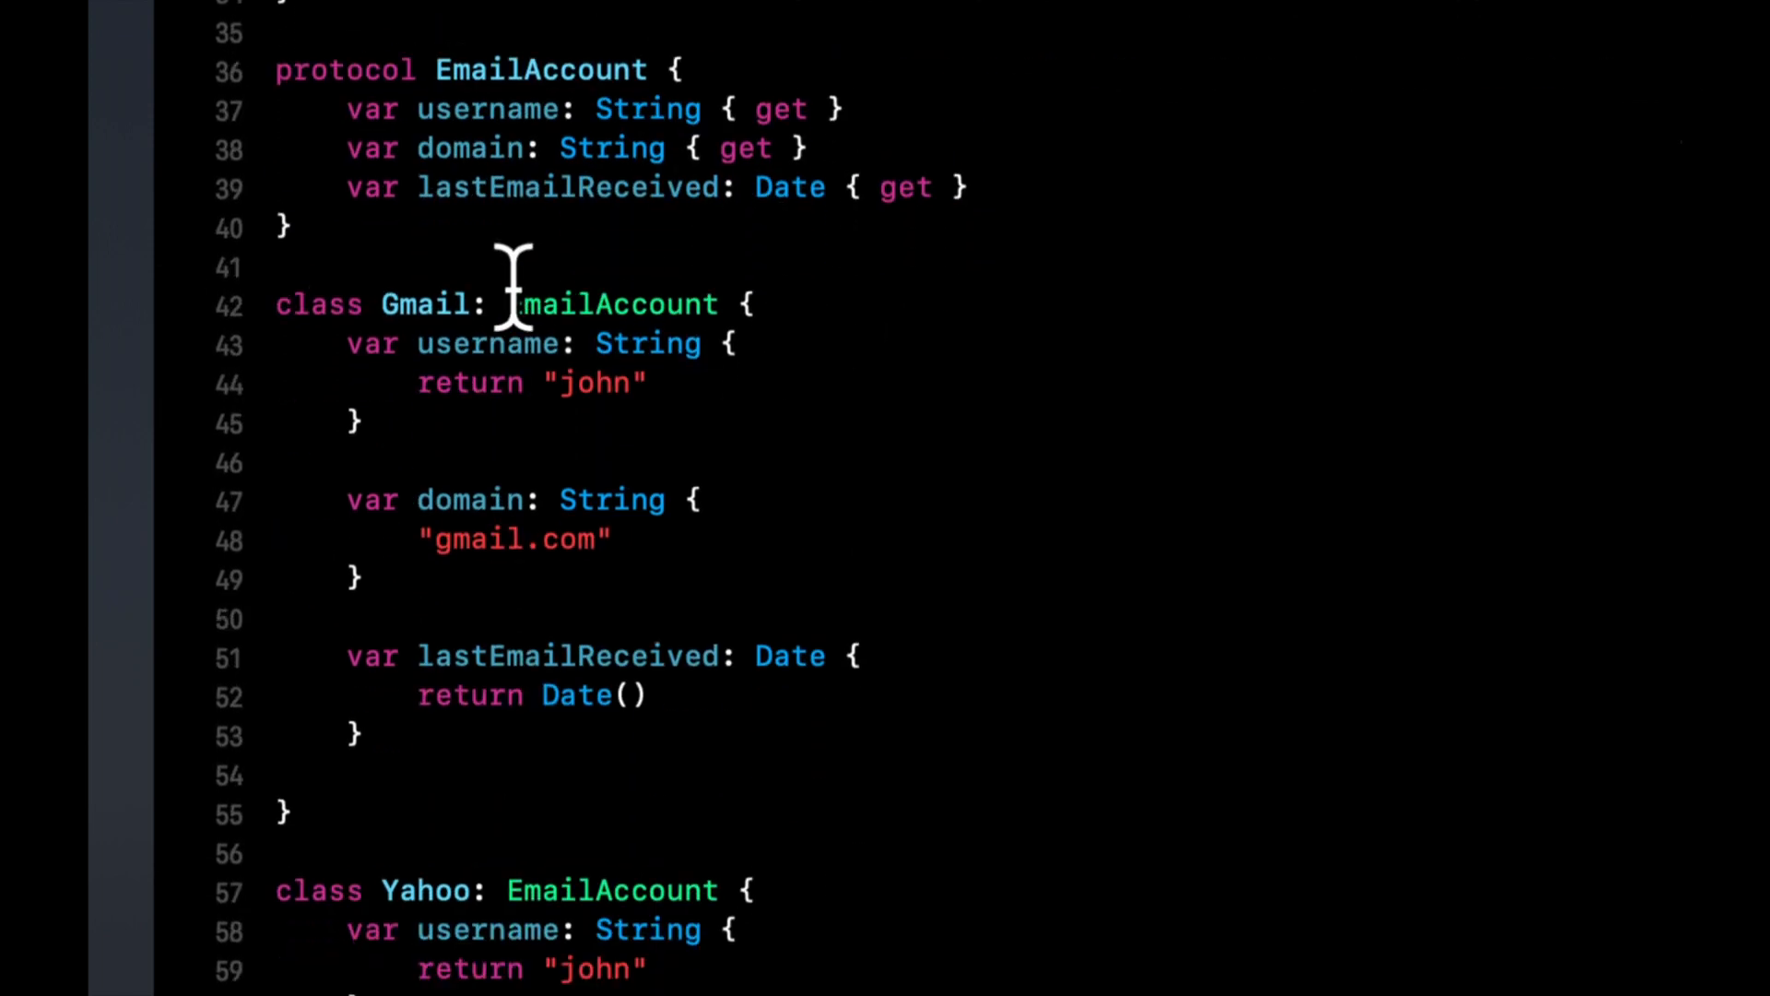
left_click_drag(315, 305, 429, 733)
left_click(430, 733)
scroll(432, 741, "down", 4)
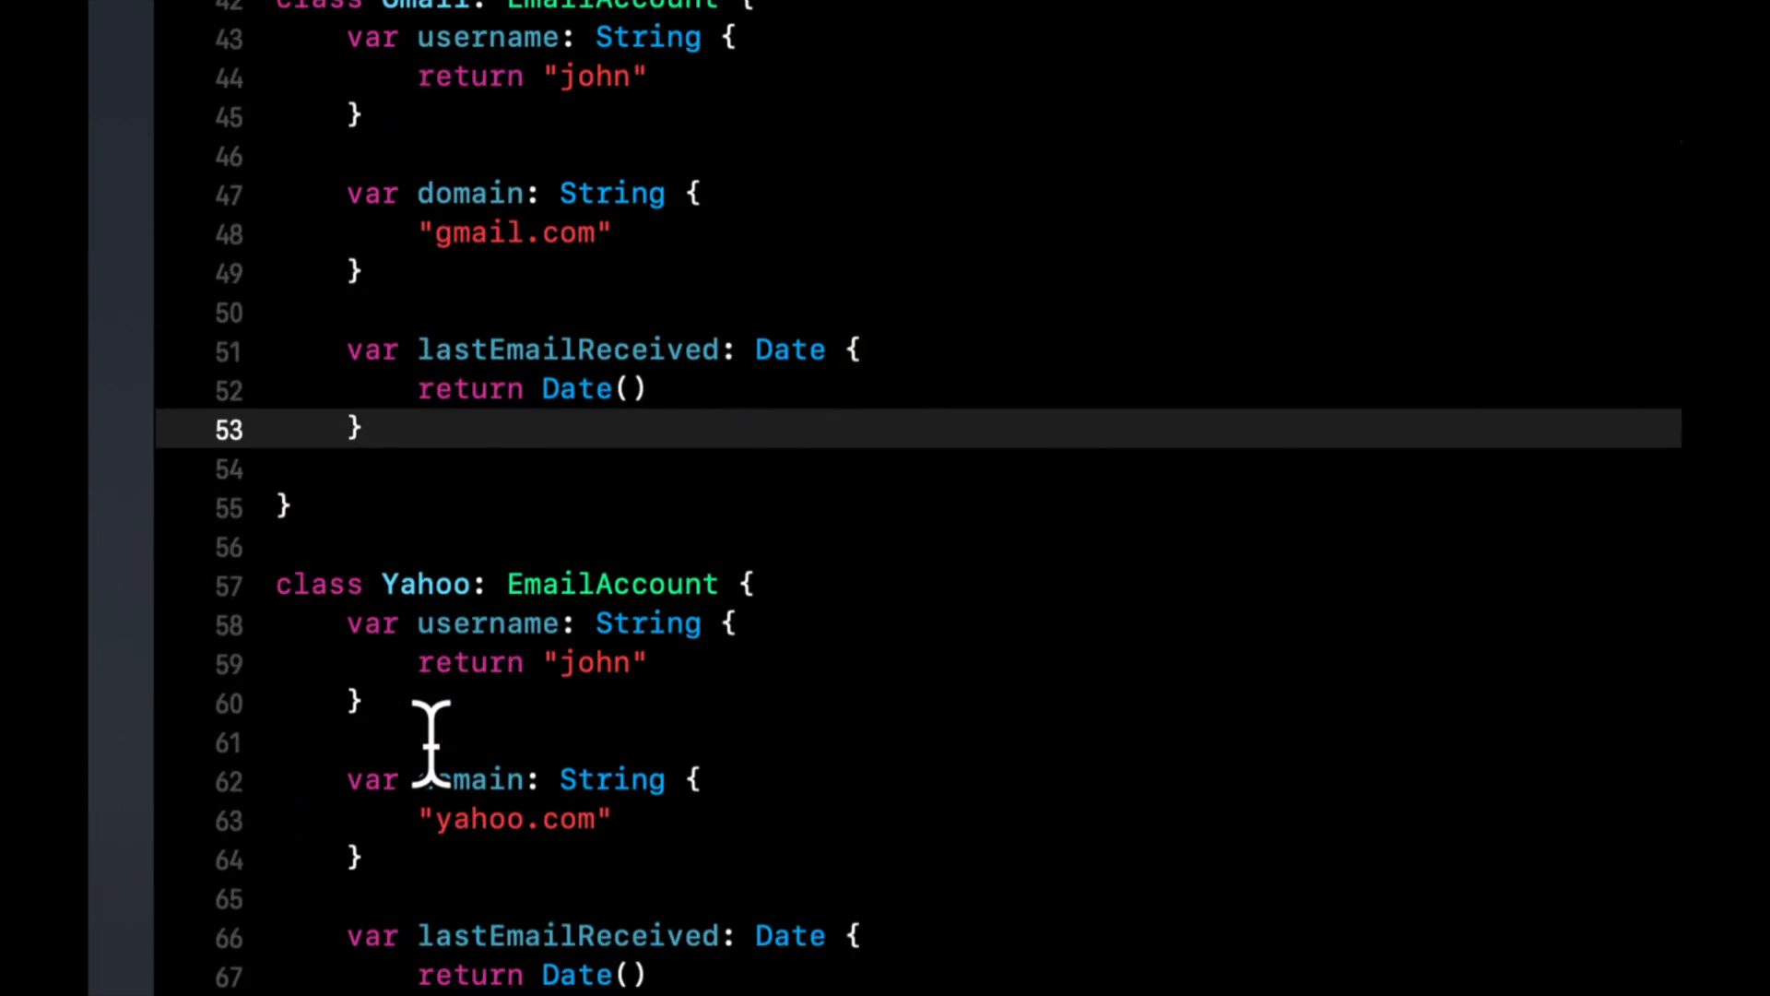
scroll(432, 740, "down", 5)
scroll(431, 741, "down", 3)
scroll(431, 740, "up", 10)
scroll(431, 741, "up", 5)
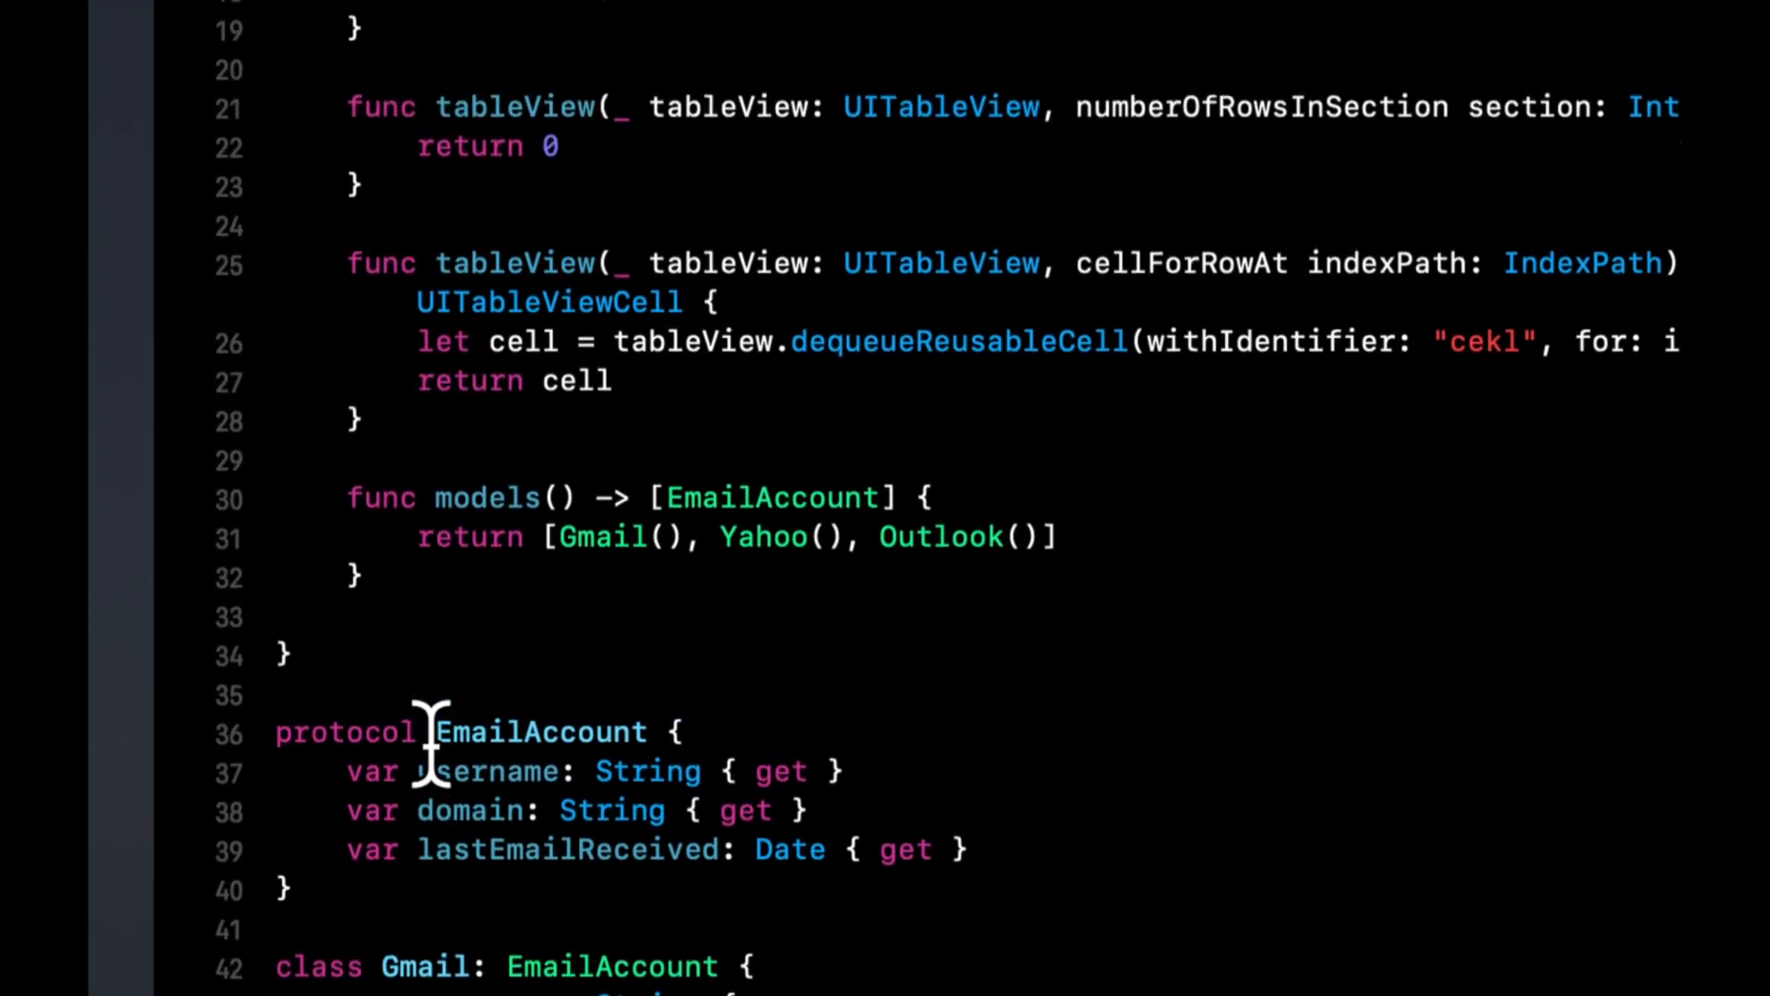
scroll(840, 547, "down", 3)
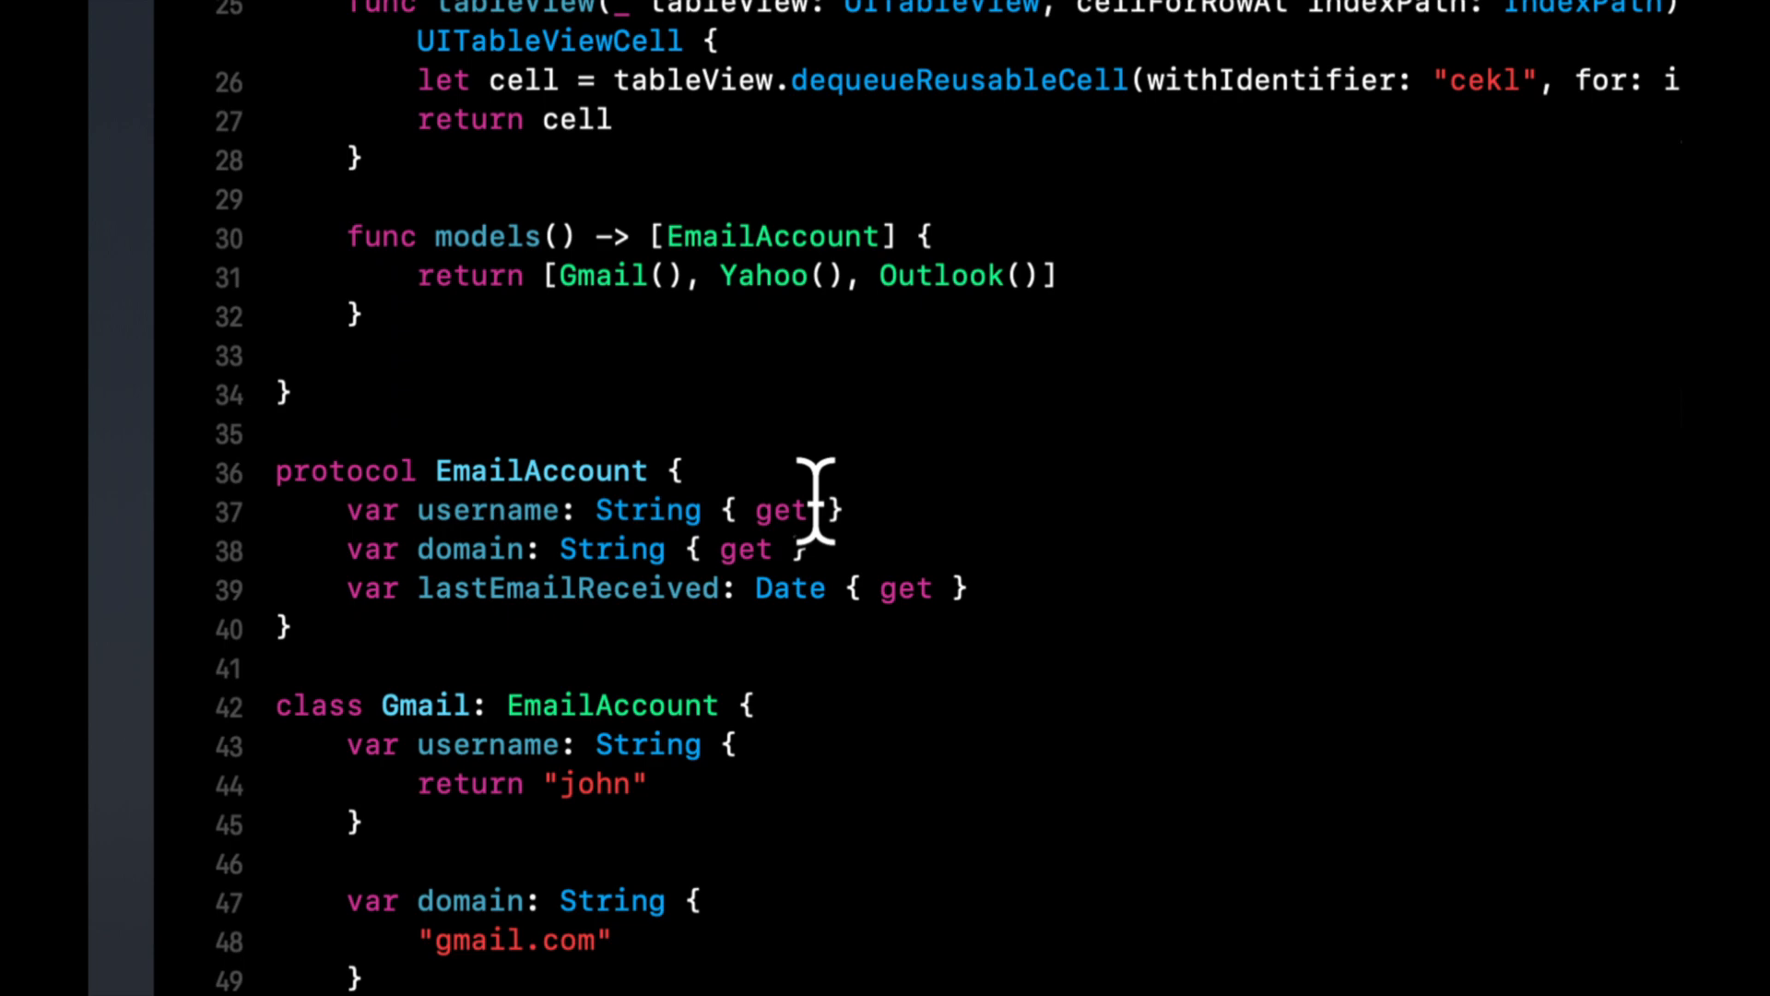
left_click(809, 198)
double_click(810, 237)
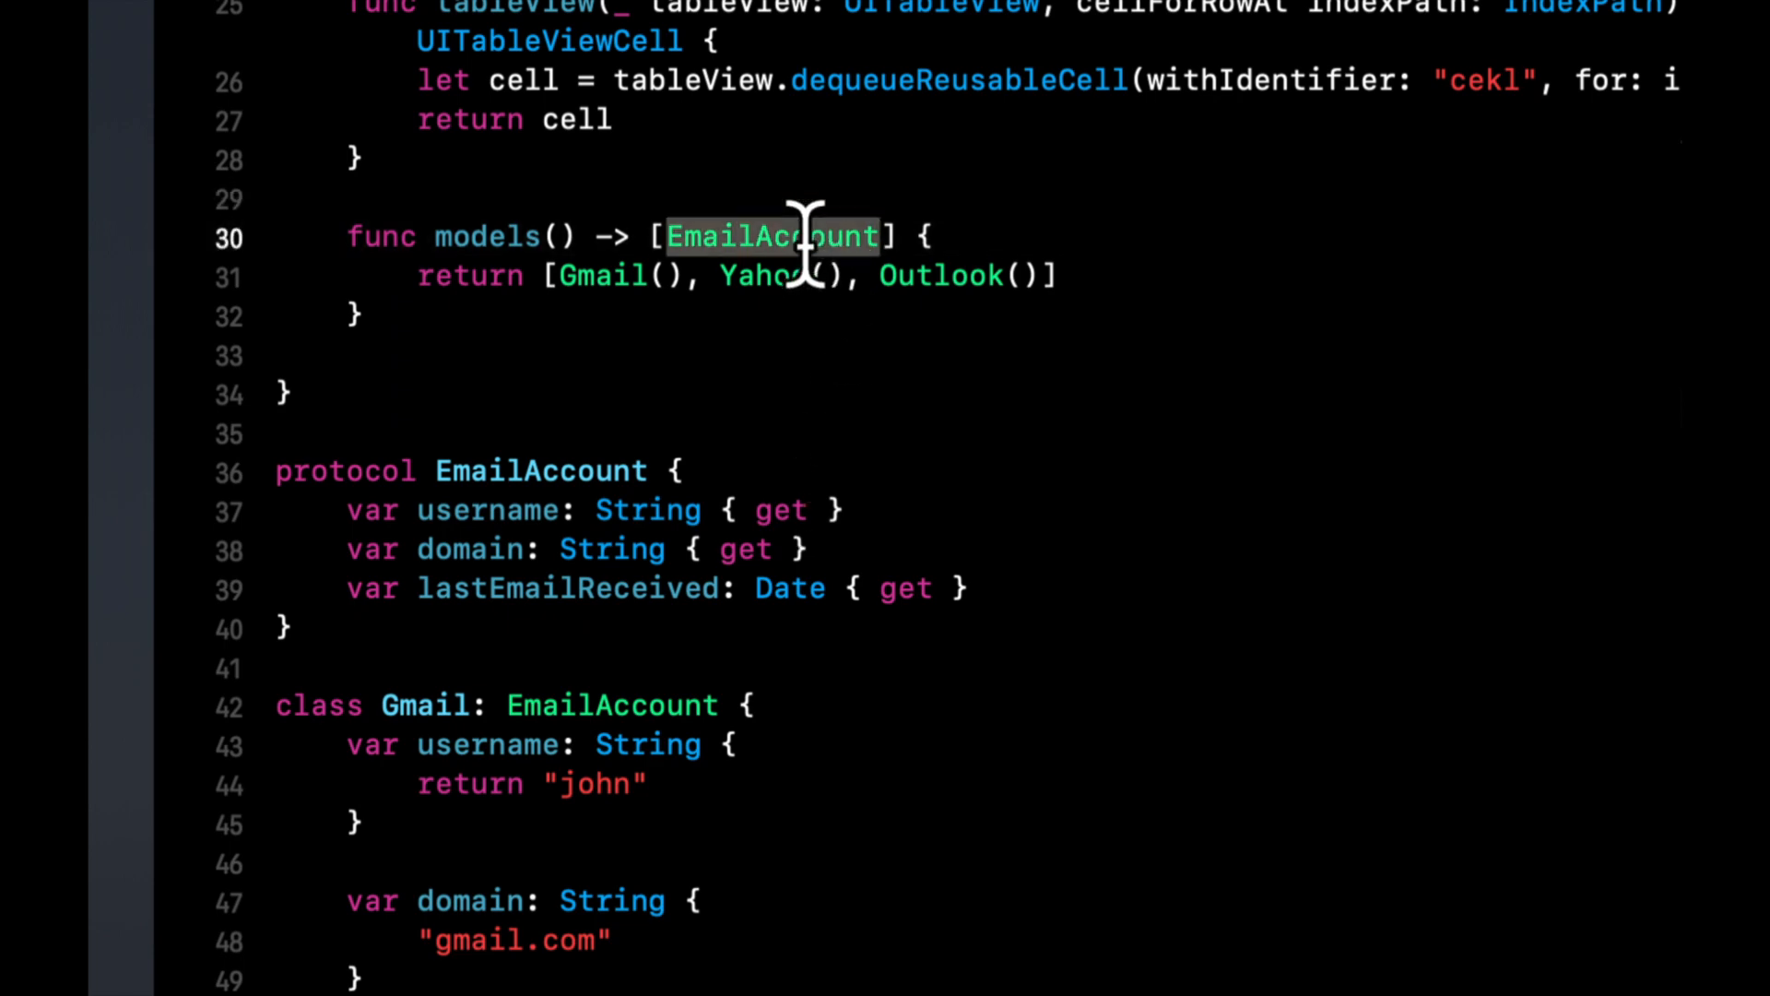
scroll(810, 242, "up", 10)
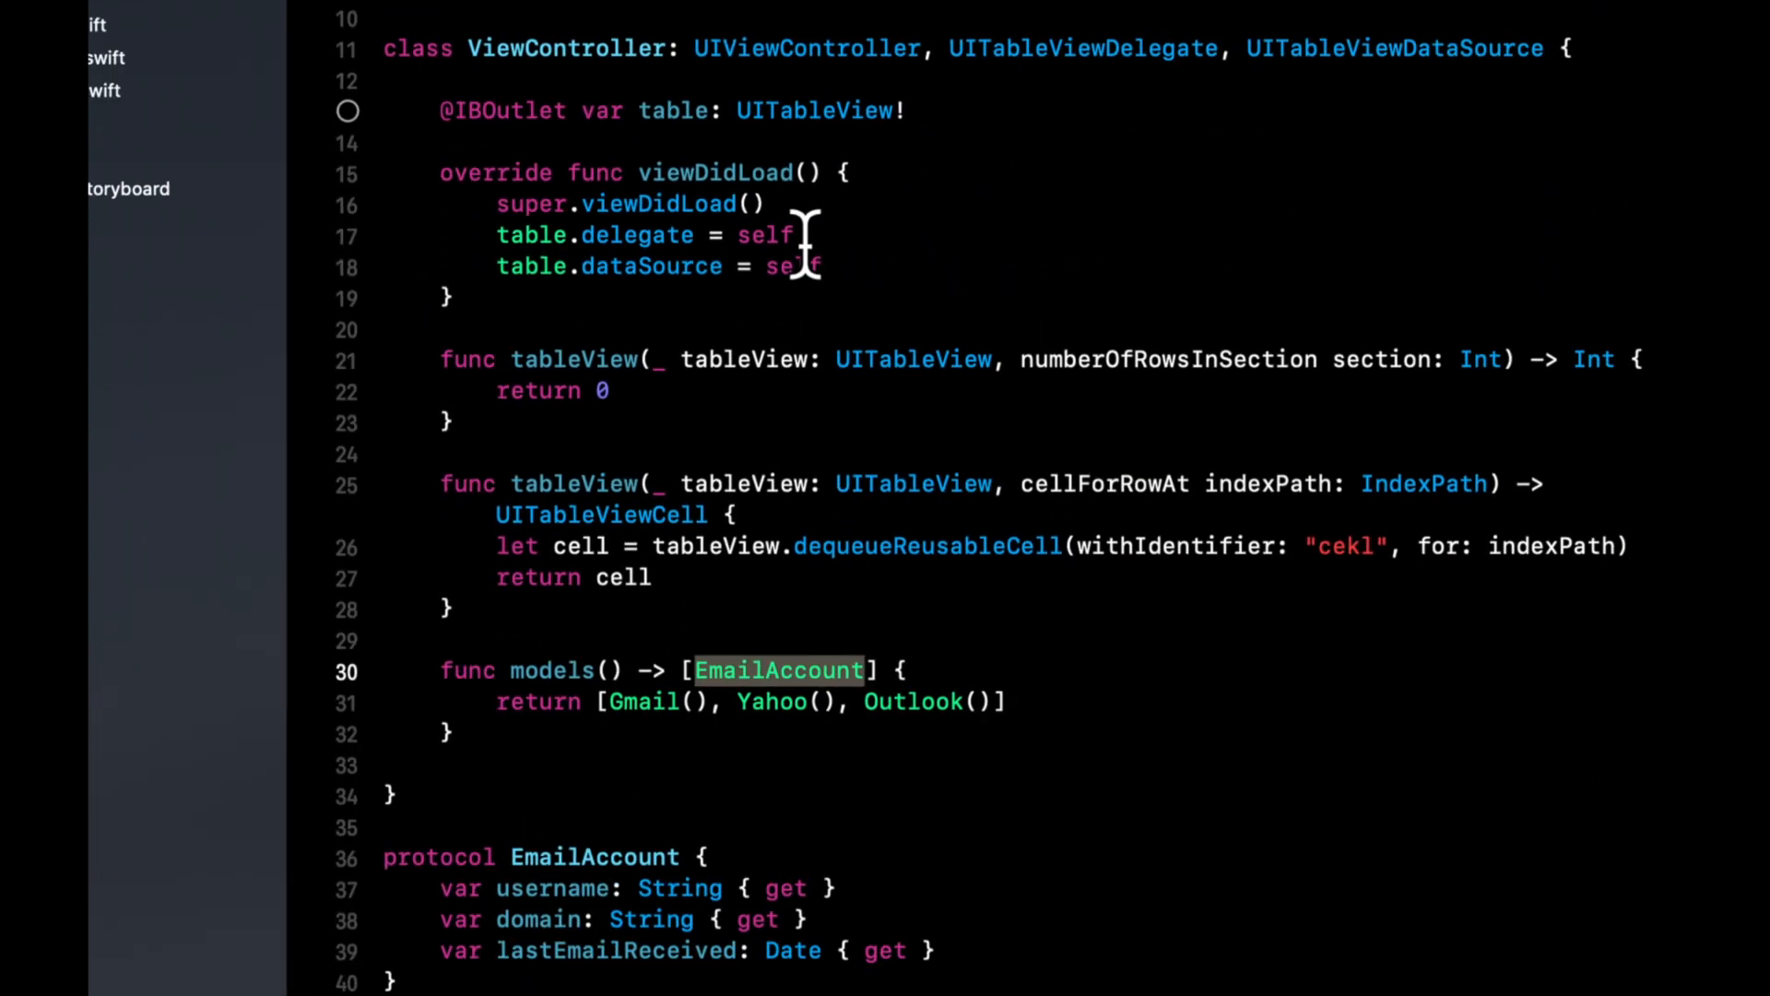
left_click(570, 130)
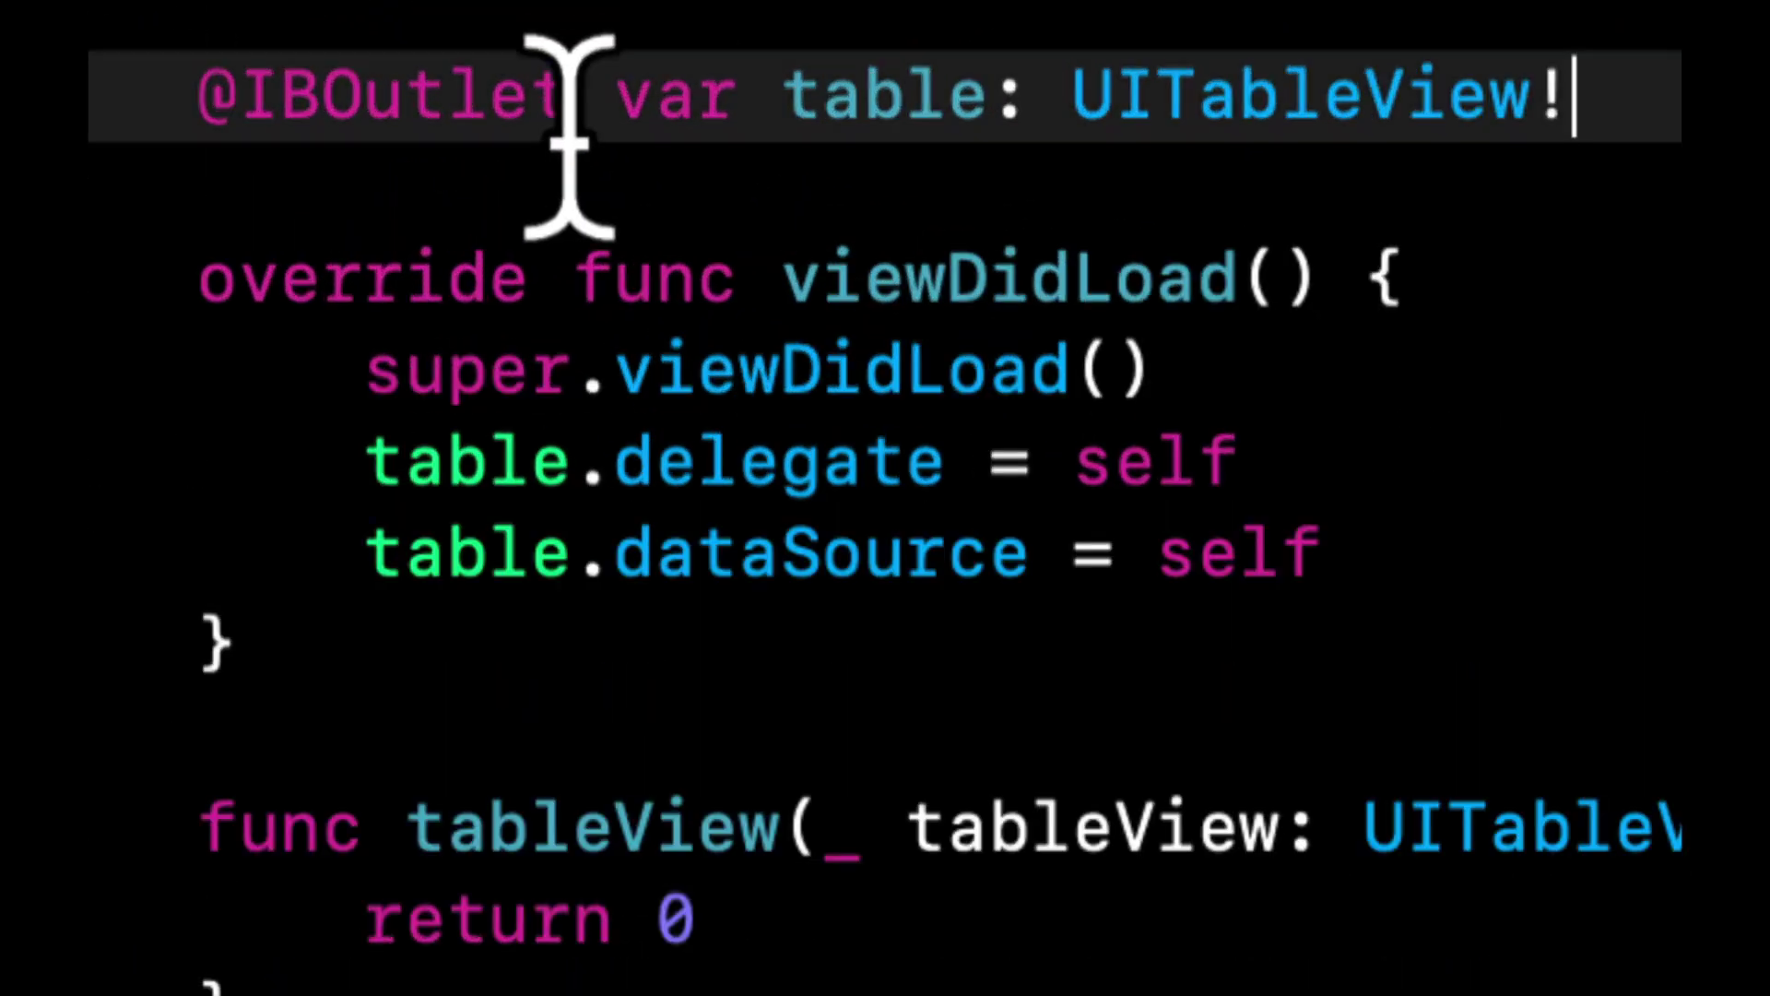
Declare a data property holding an [EmailAccount]() array under the table outlet
key("Return")
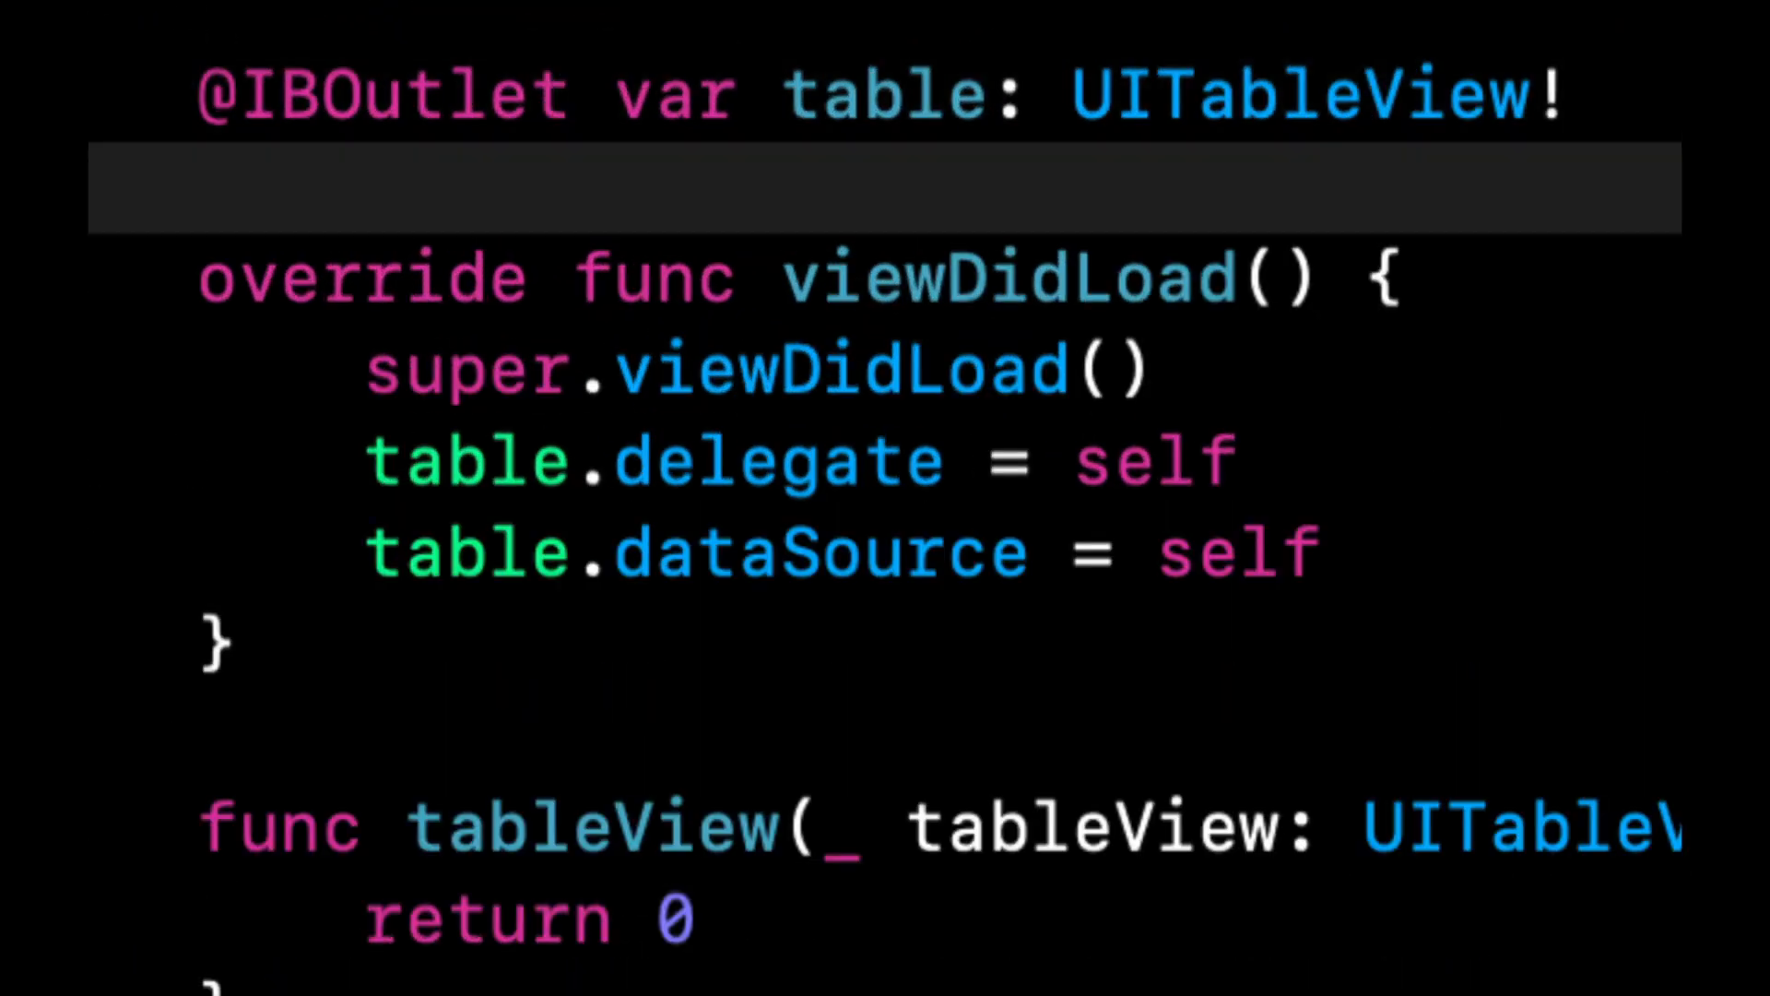
key("Return")
key("Up")
type("let data = mo")
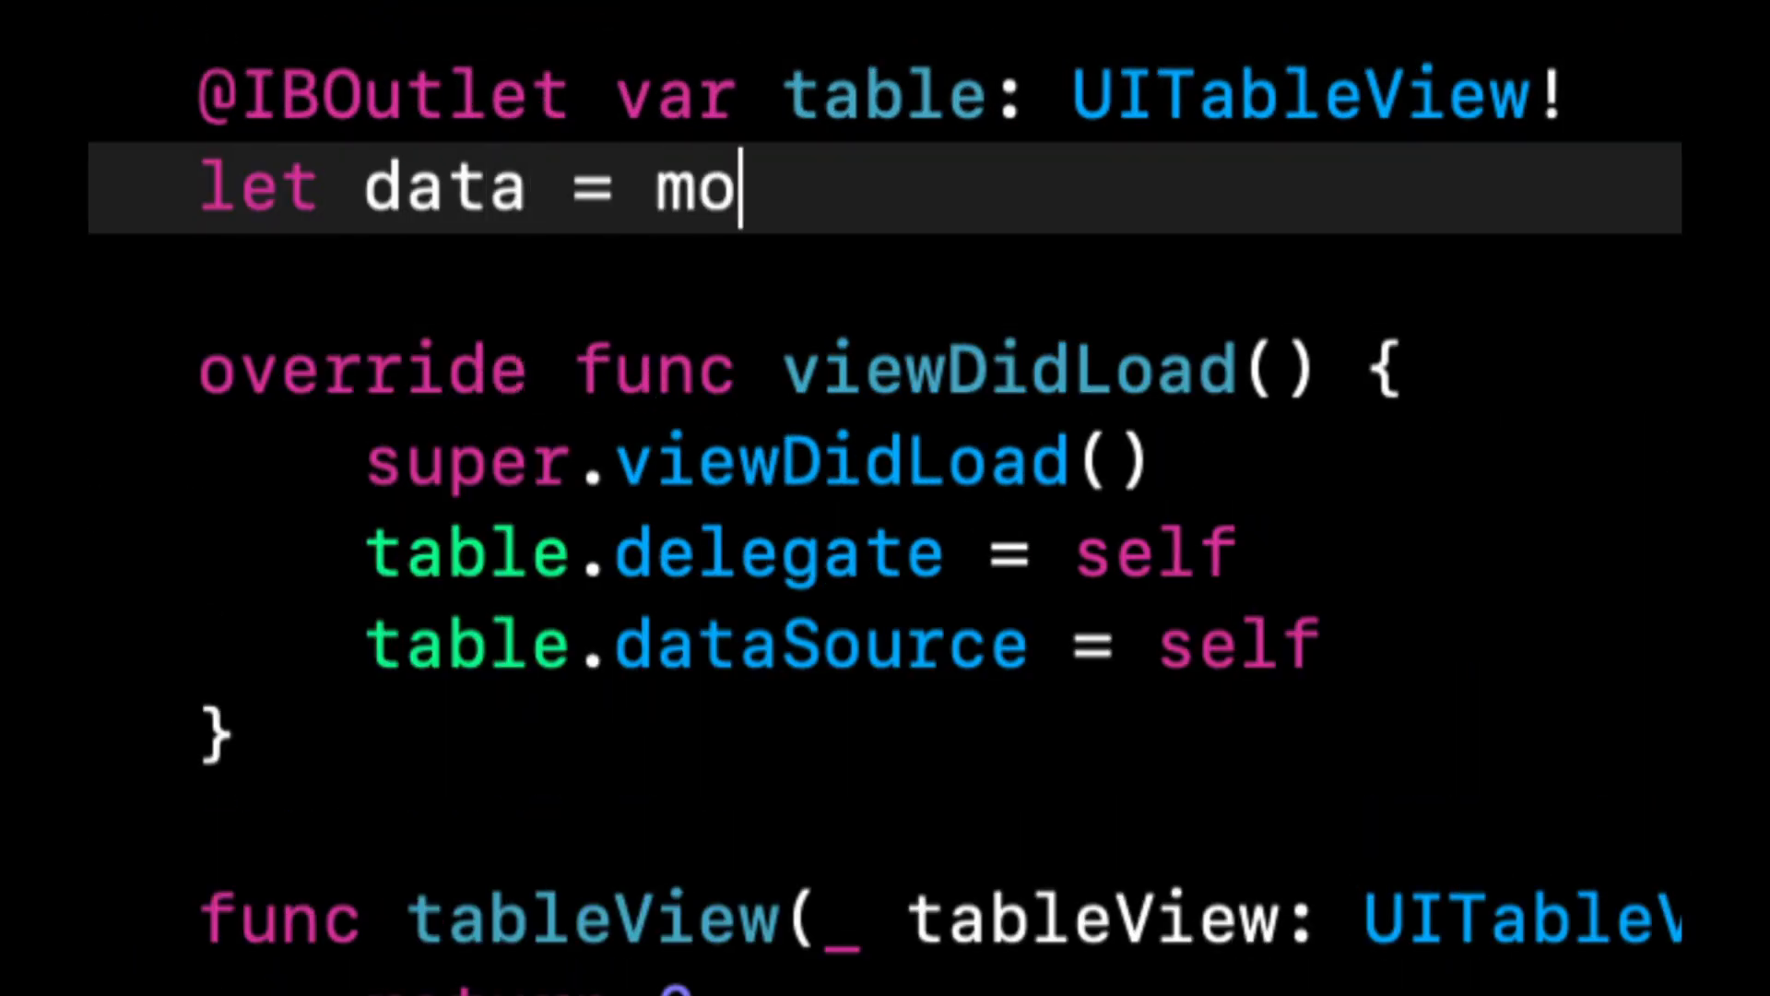
type("dels()")
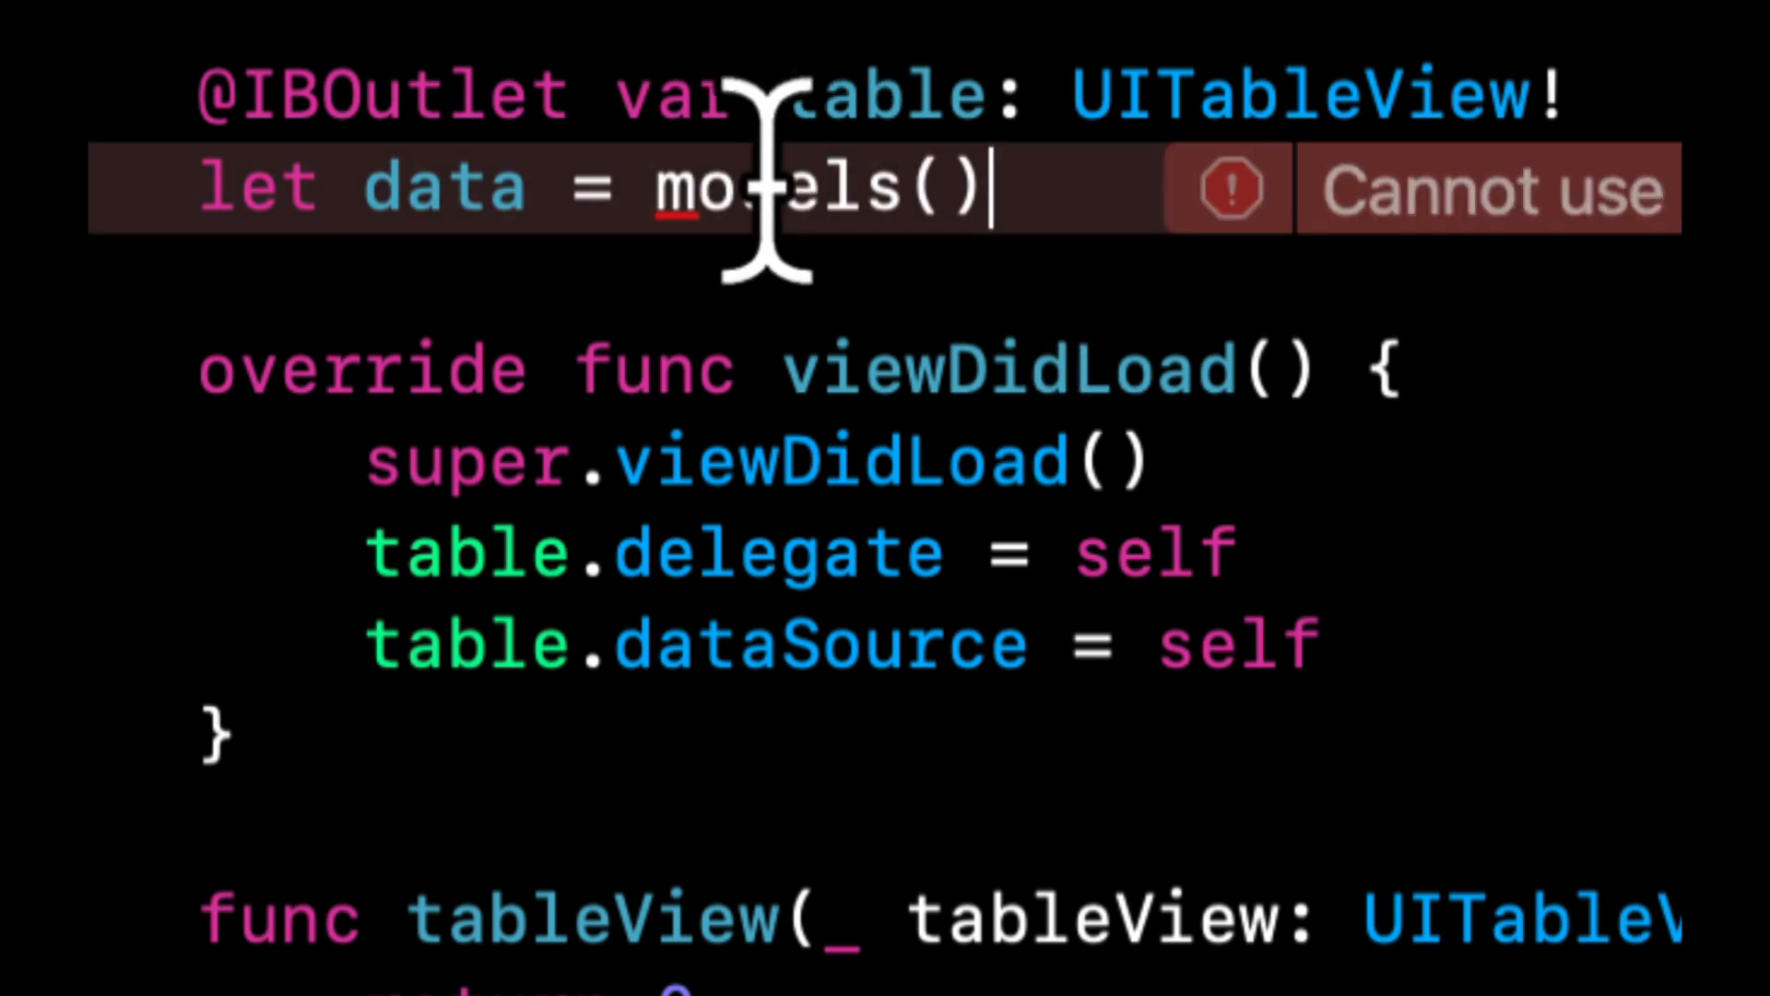
key("BackSpace")
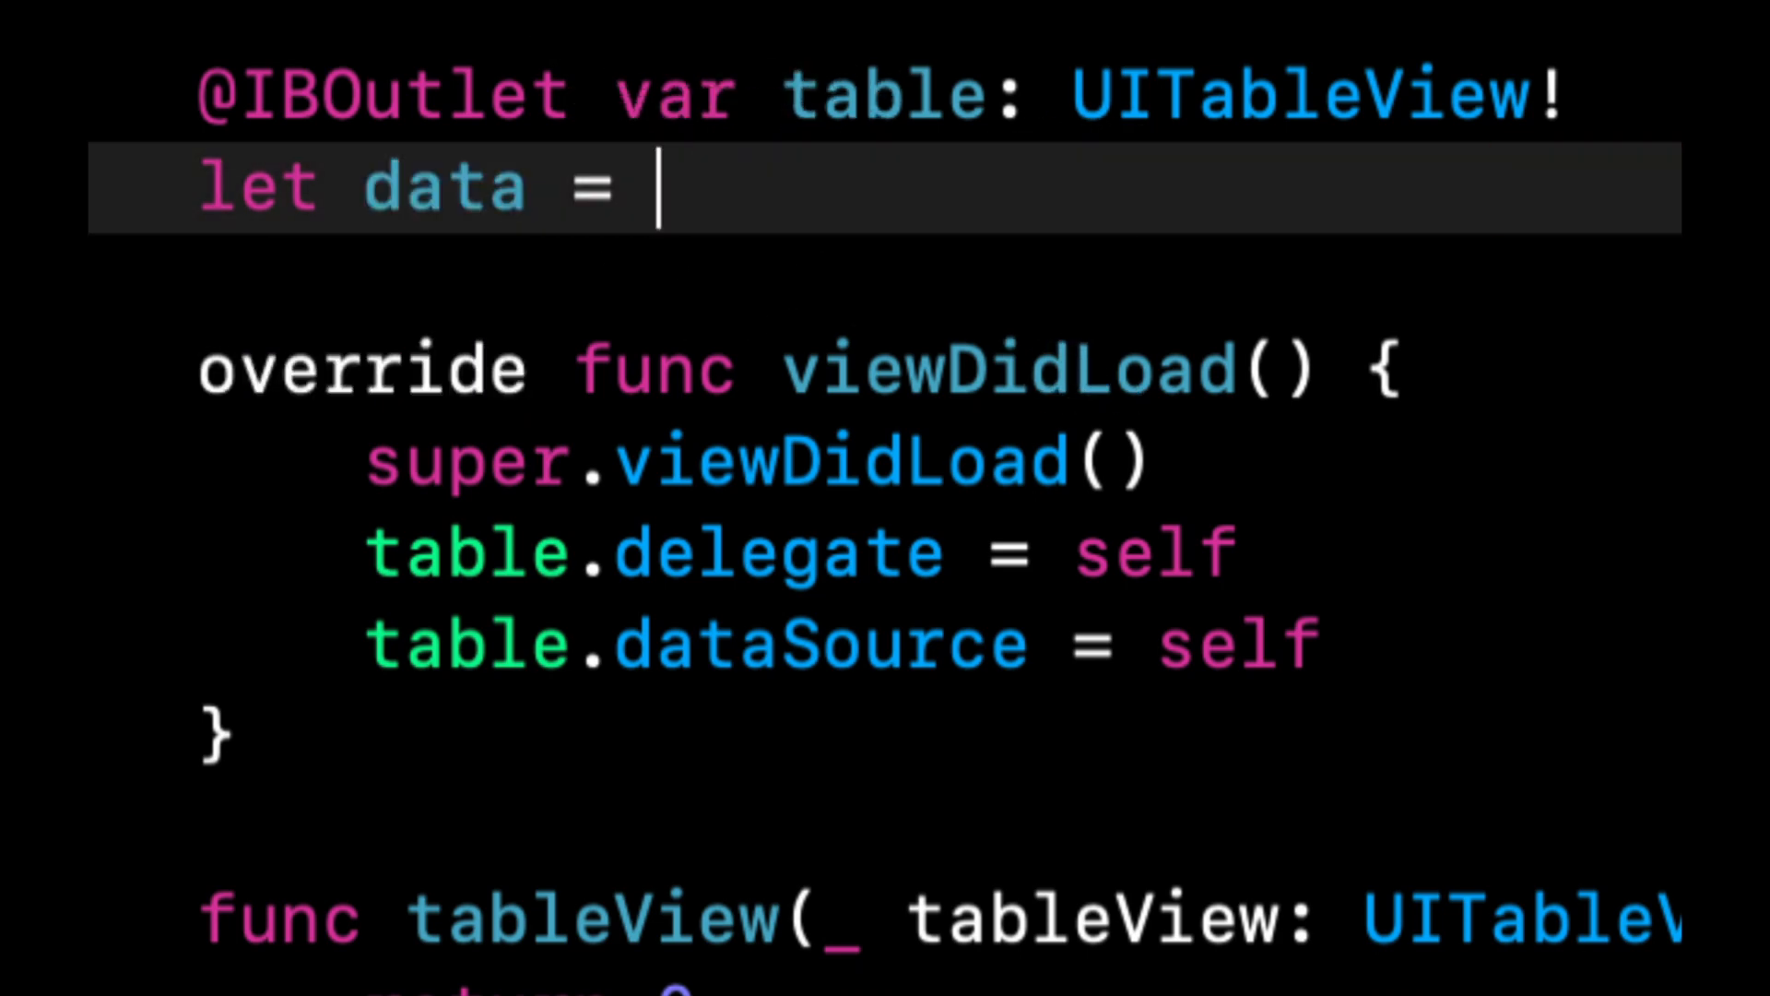
type("[]")
type("mail")
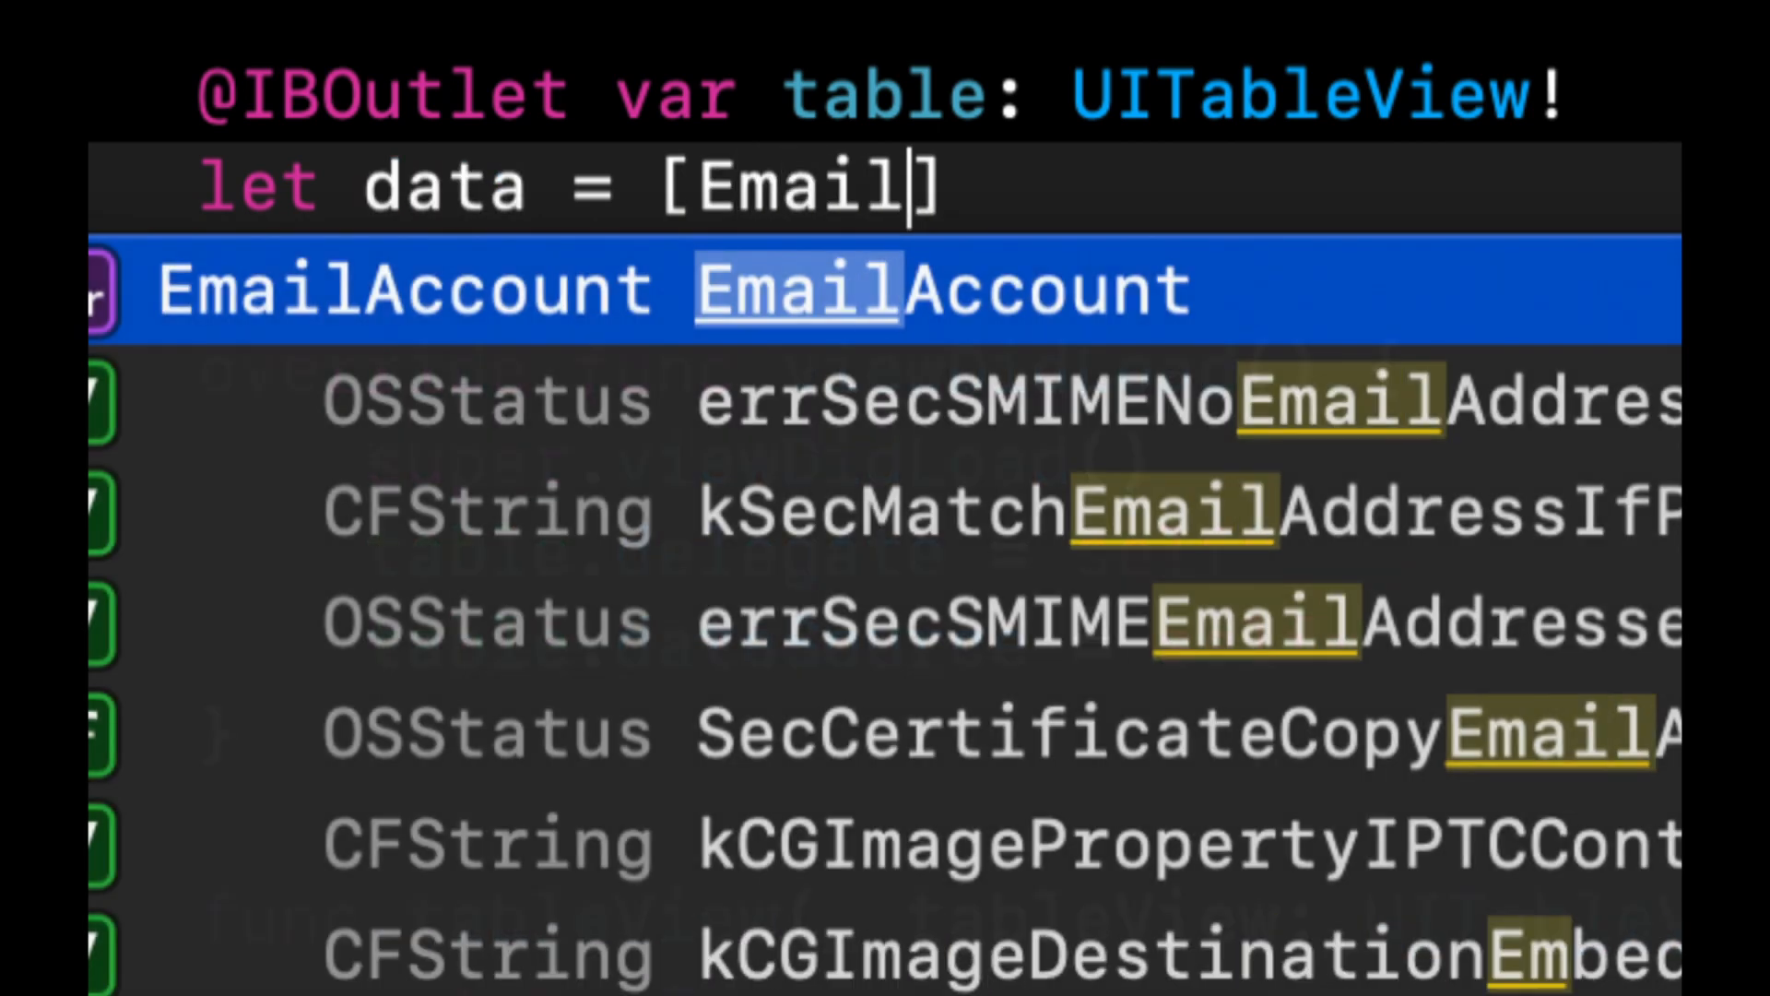
key("Return")
type("()")
Assign data = models() in viewDidLoad, without the self. prefix
left_click(1492, 626)
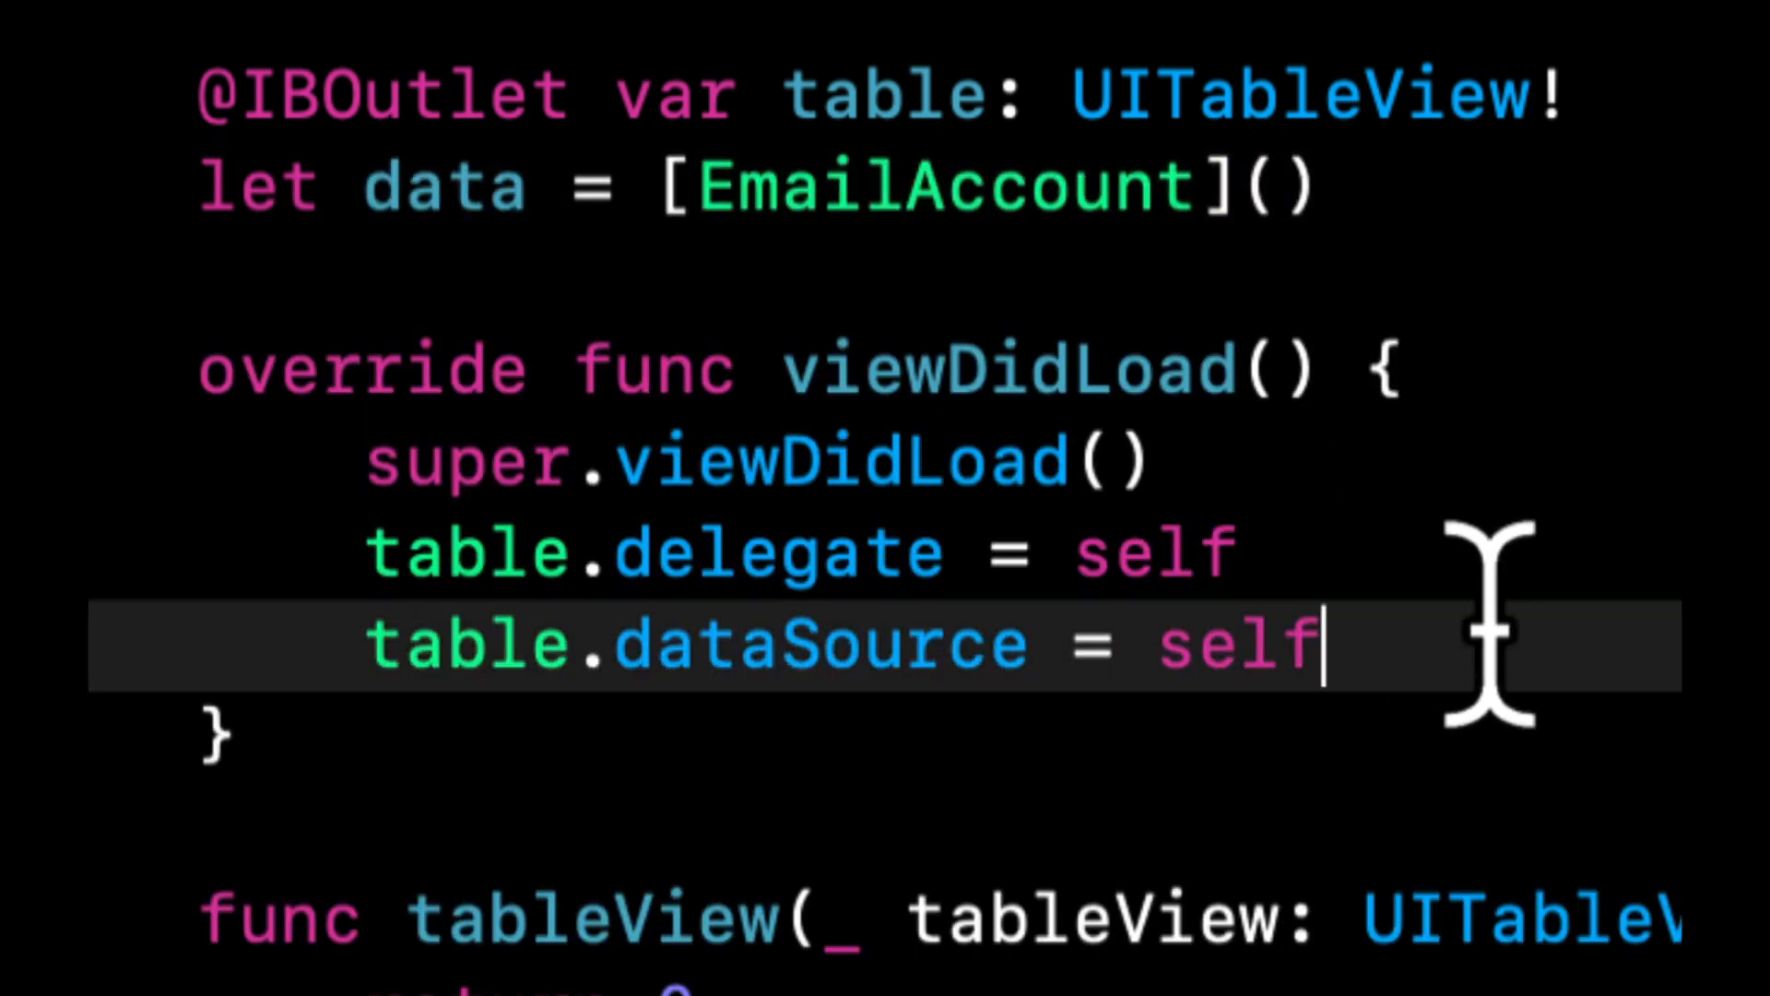
key("Return")
type("self.data")
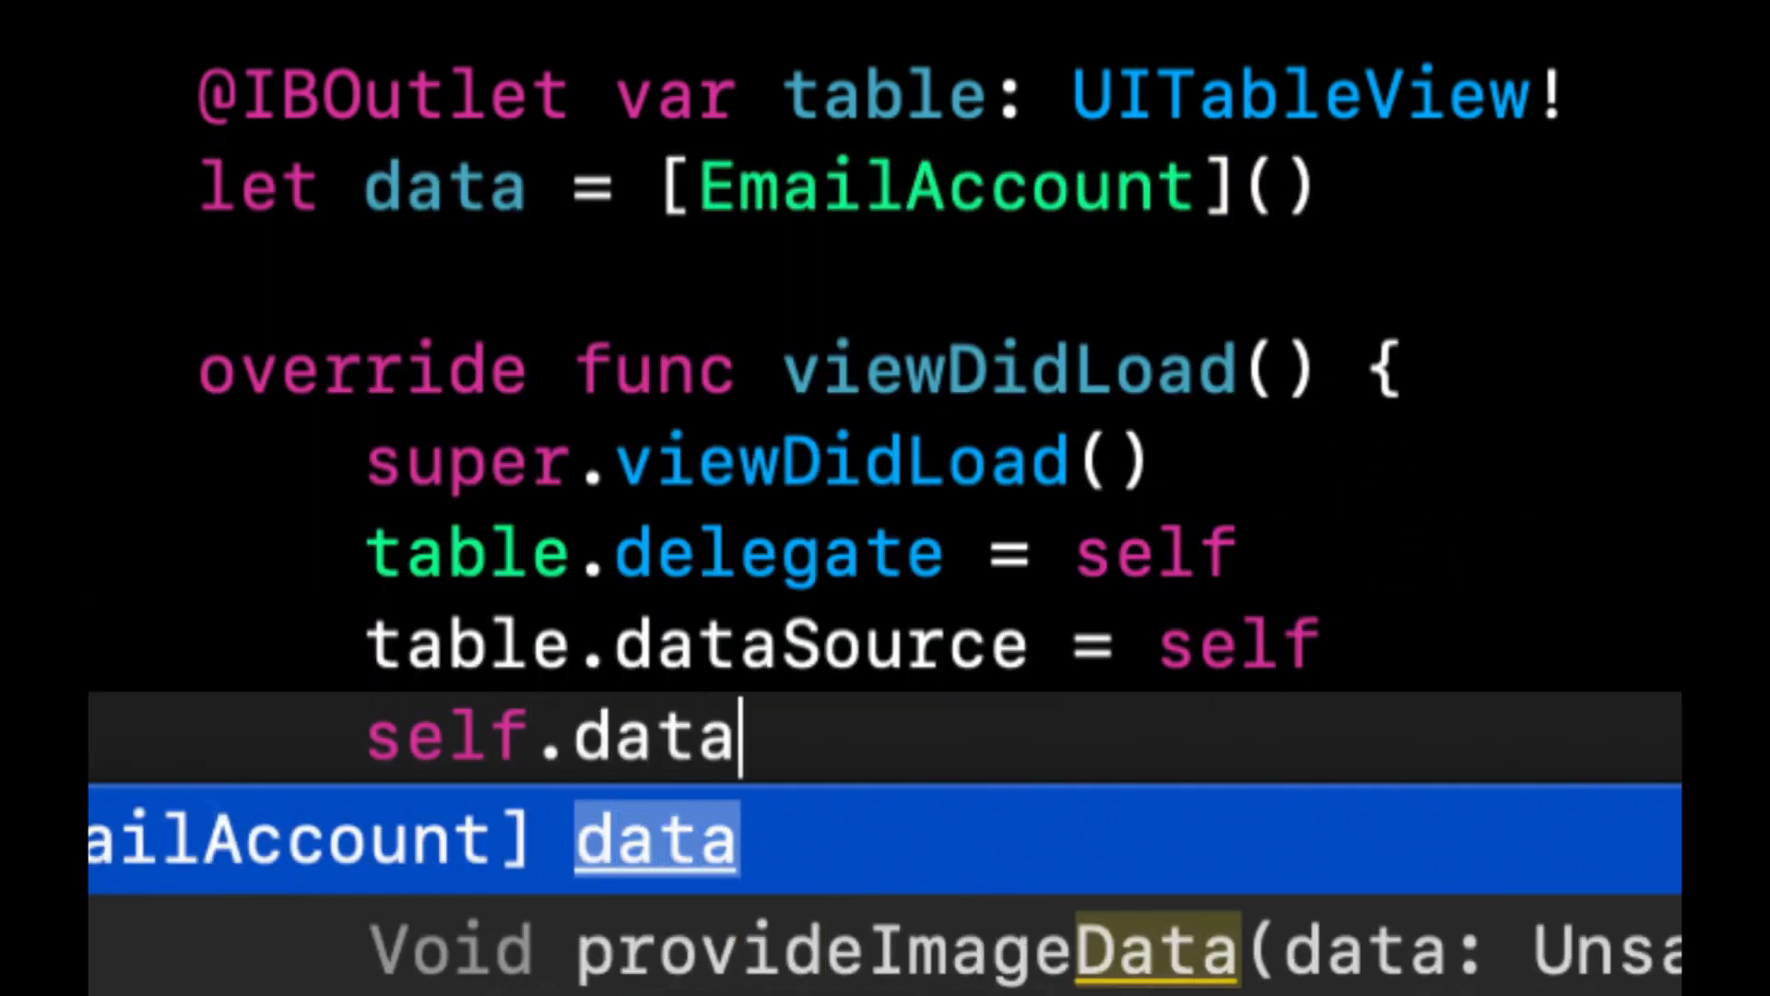
type(" = models()")
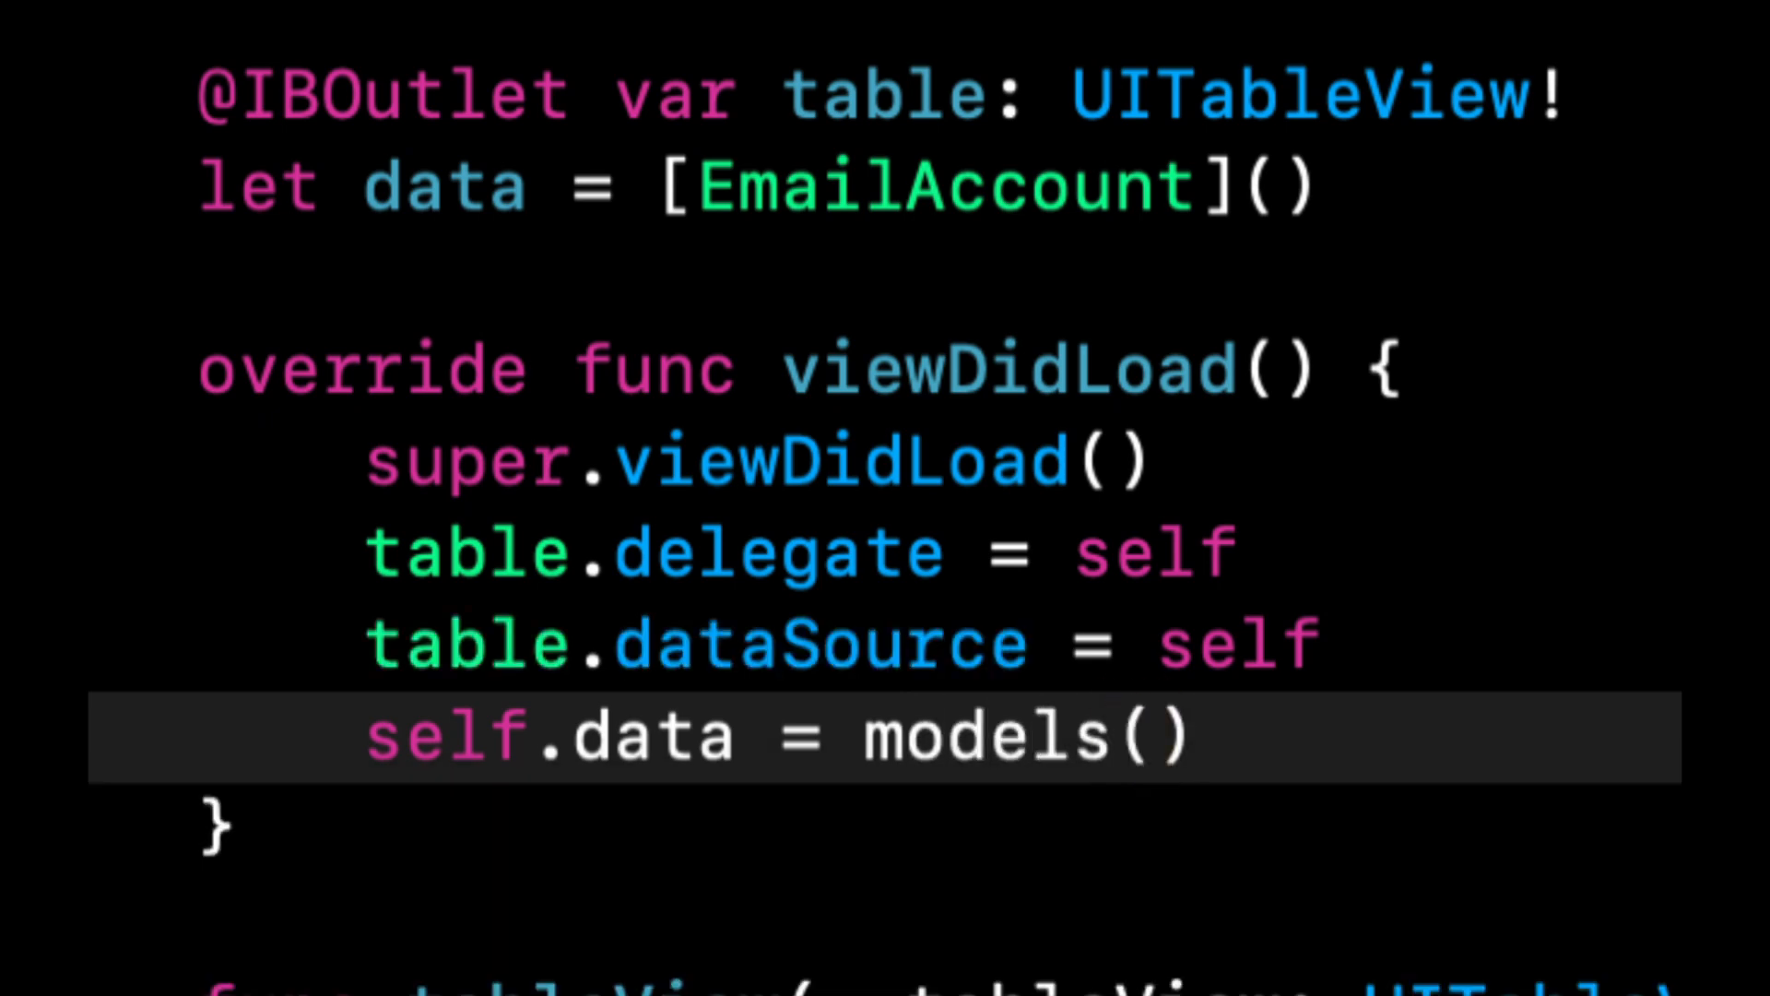
scroll(1490, 625, "down", 5)
left_click(1492, 625)
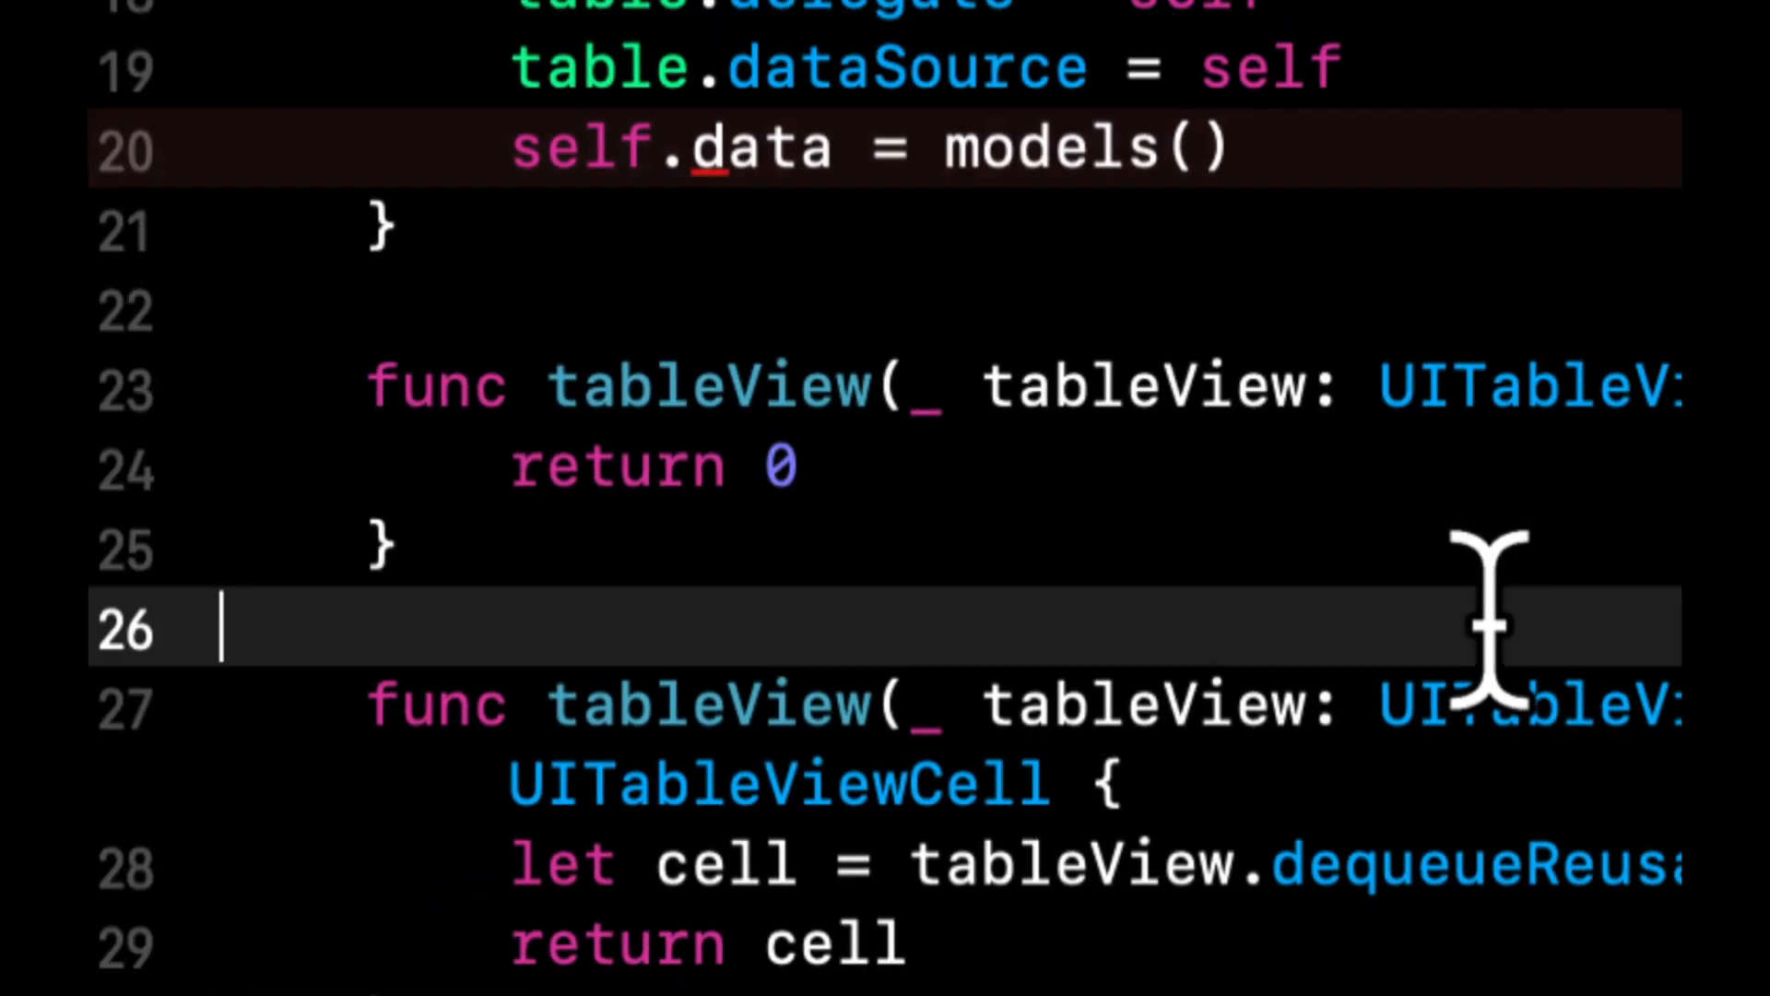
scroll(1491, 625, "down", 2)
left_click(706, 222)
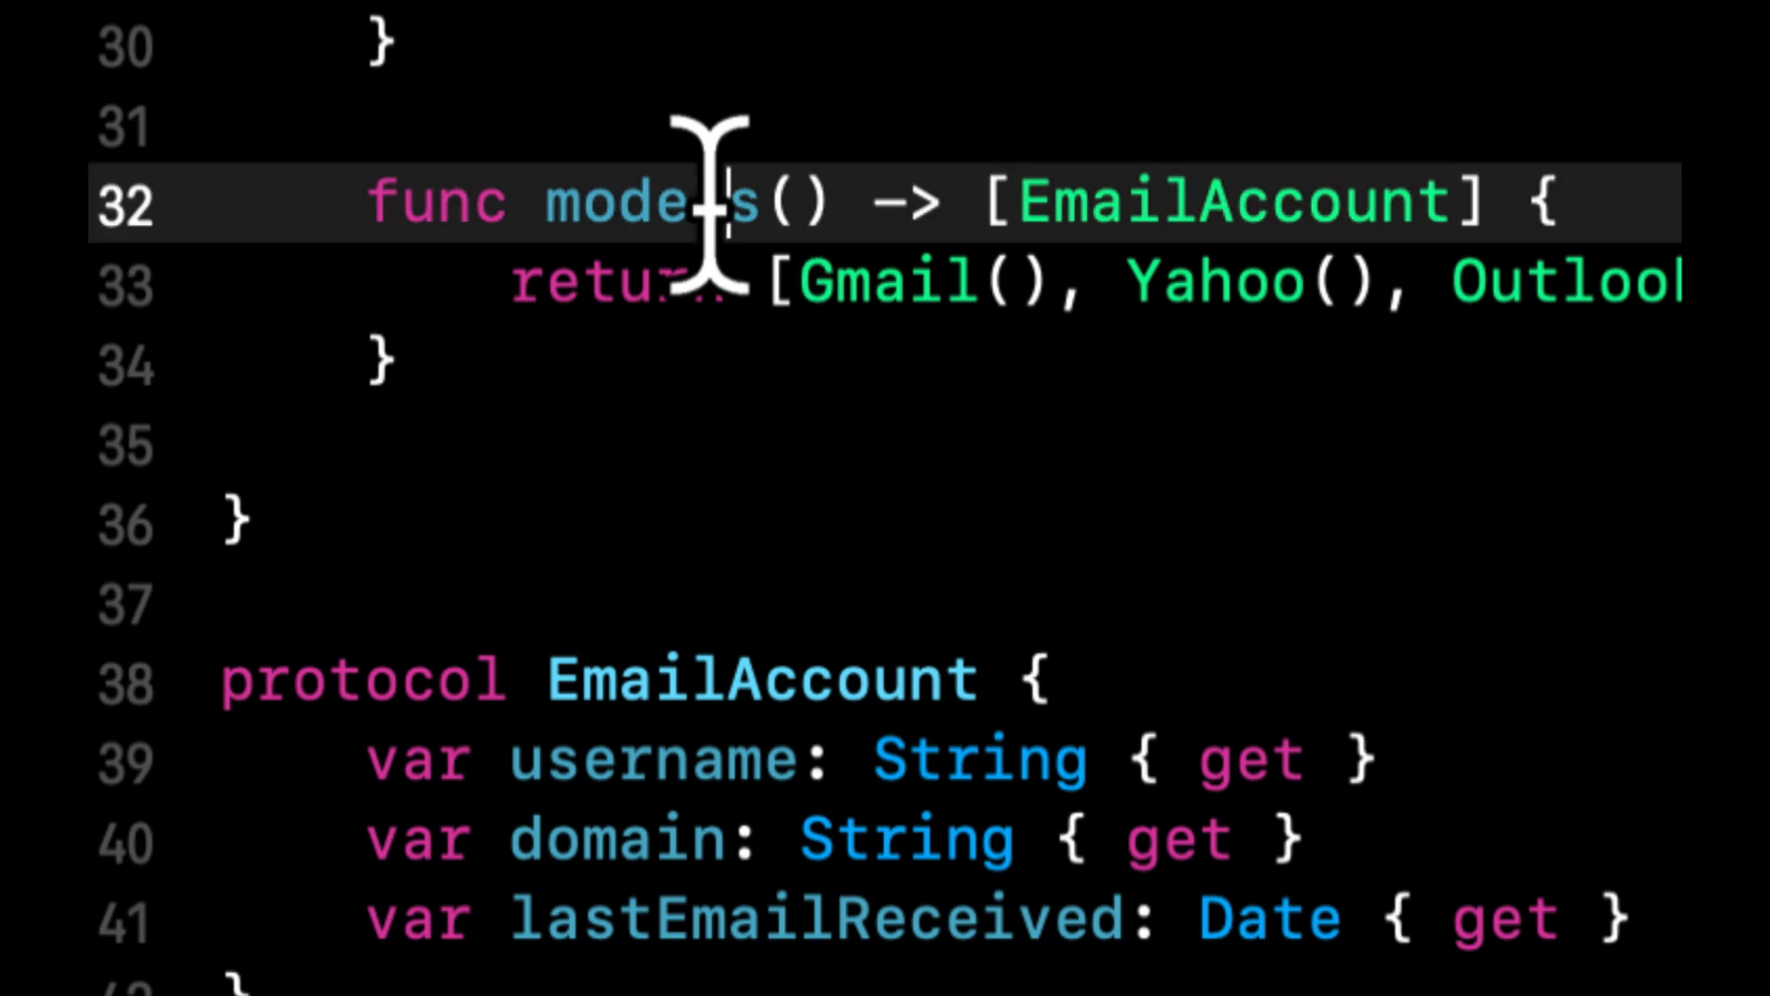
scroll(705, 221, "up", 5)
scroll(706, 207, "up", 5)
left_click(1014, 287)
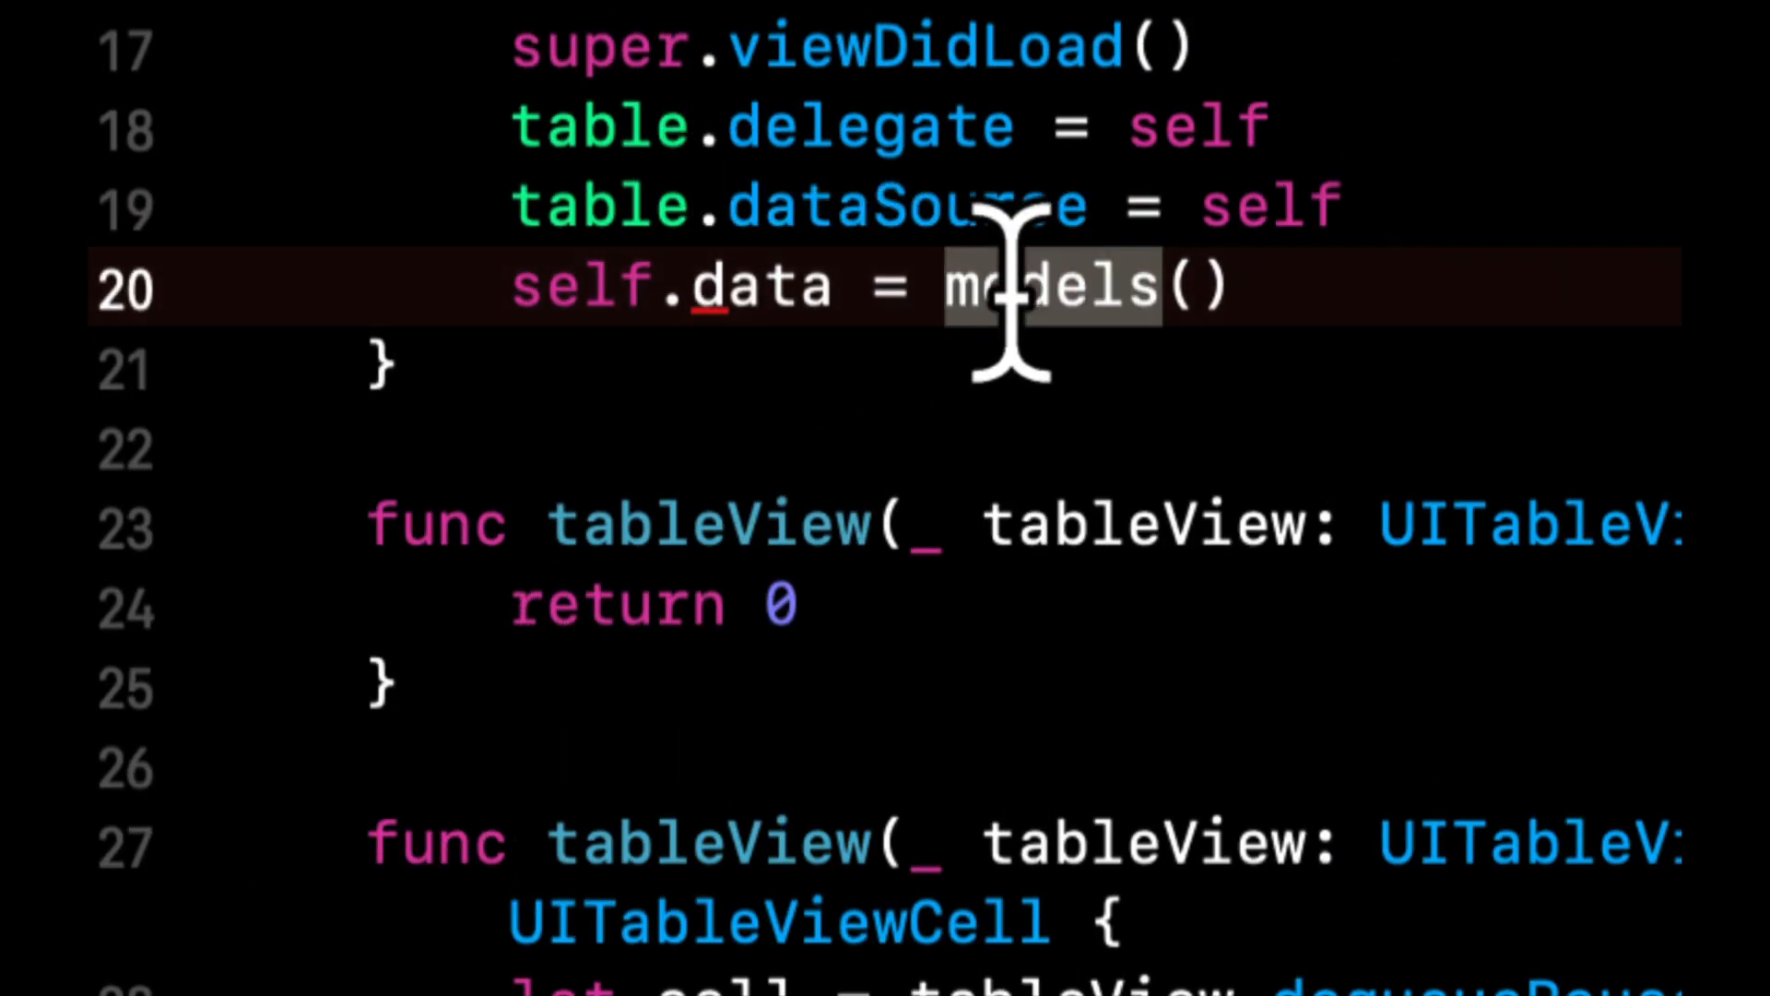
double_click(609, 285)
key("BackSpace")
key("BackSpace")
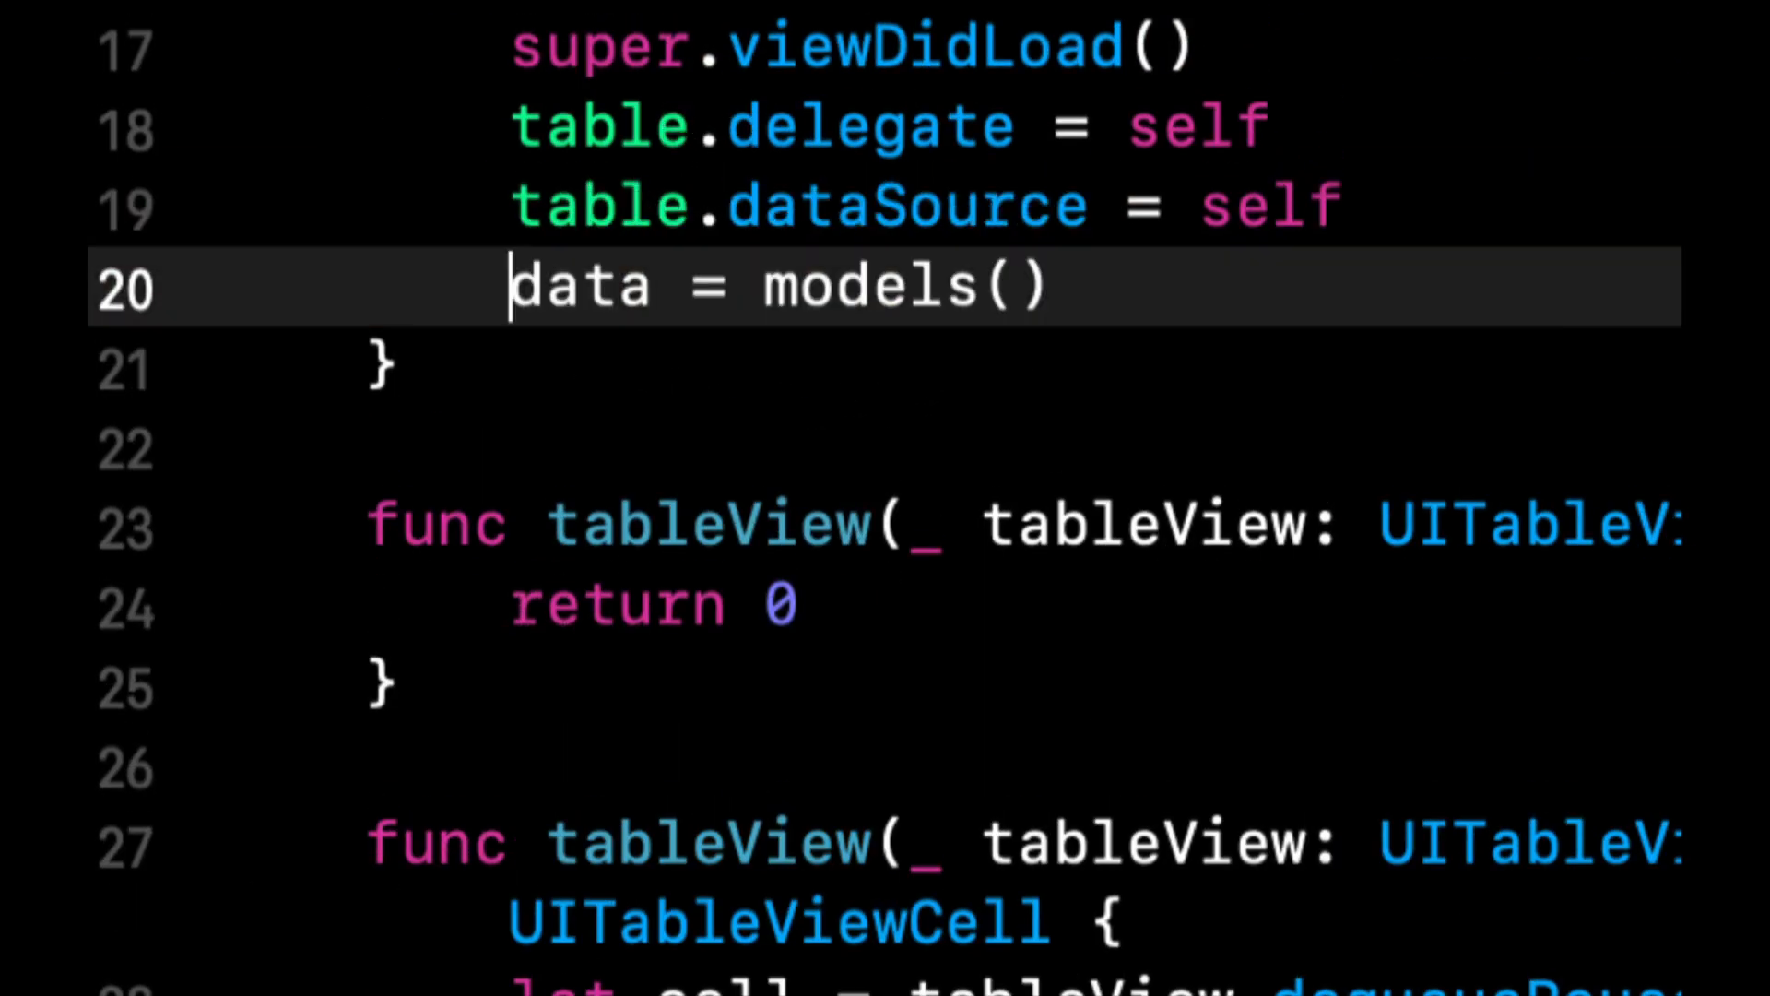
scroll(885, 553, "up", 5)
Change the data property from let to var
double_click(415, 315)
type("var data = [EmailAccount](")
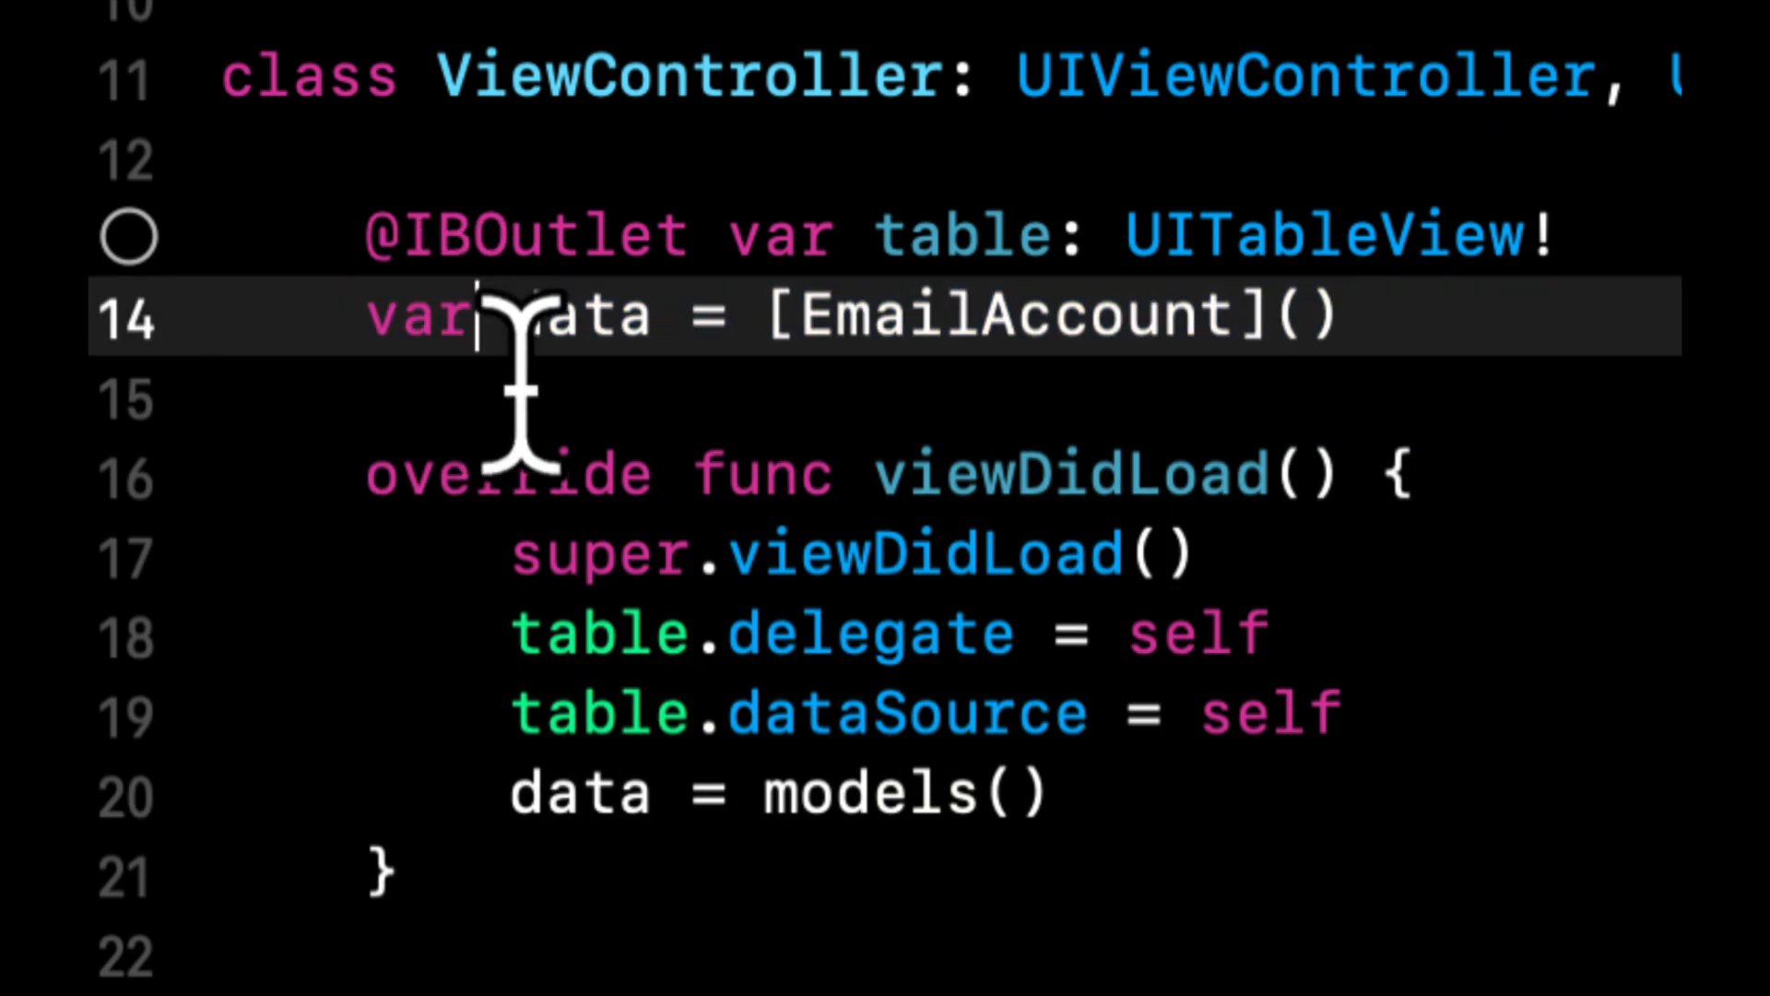
key("Down")
scroll(533, 388, "down", 4)
scroll(1010, 464, "down", 3)
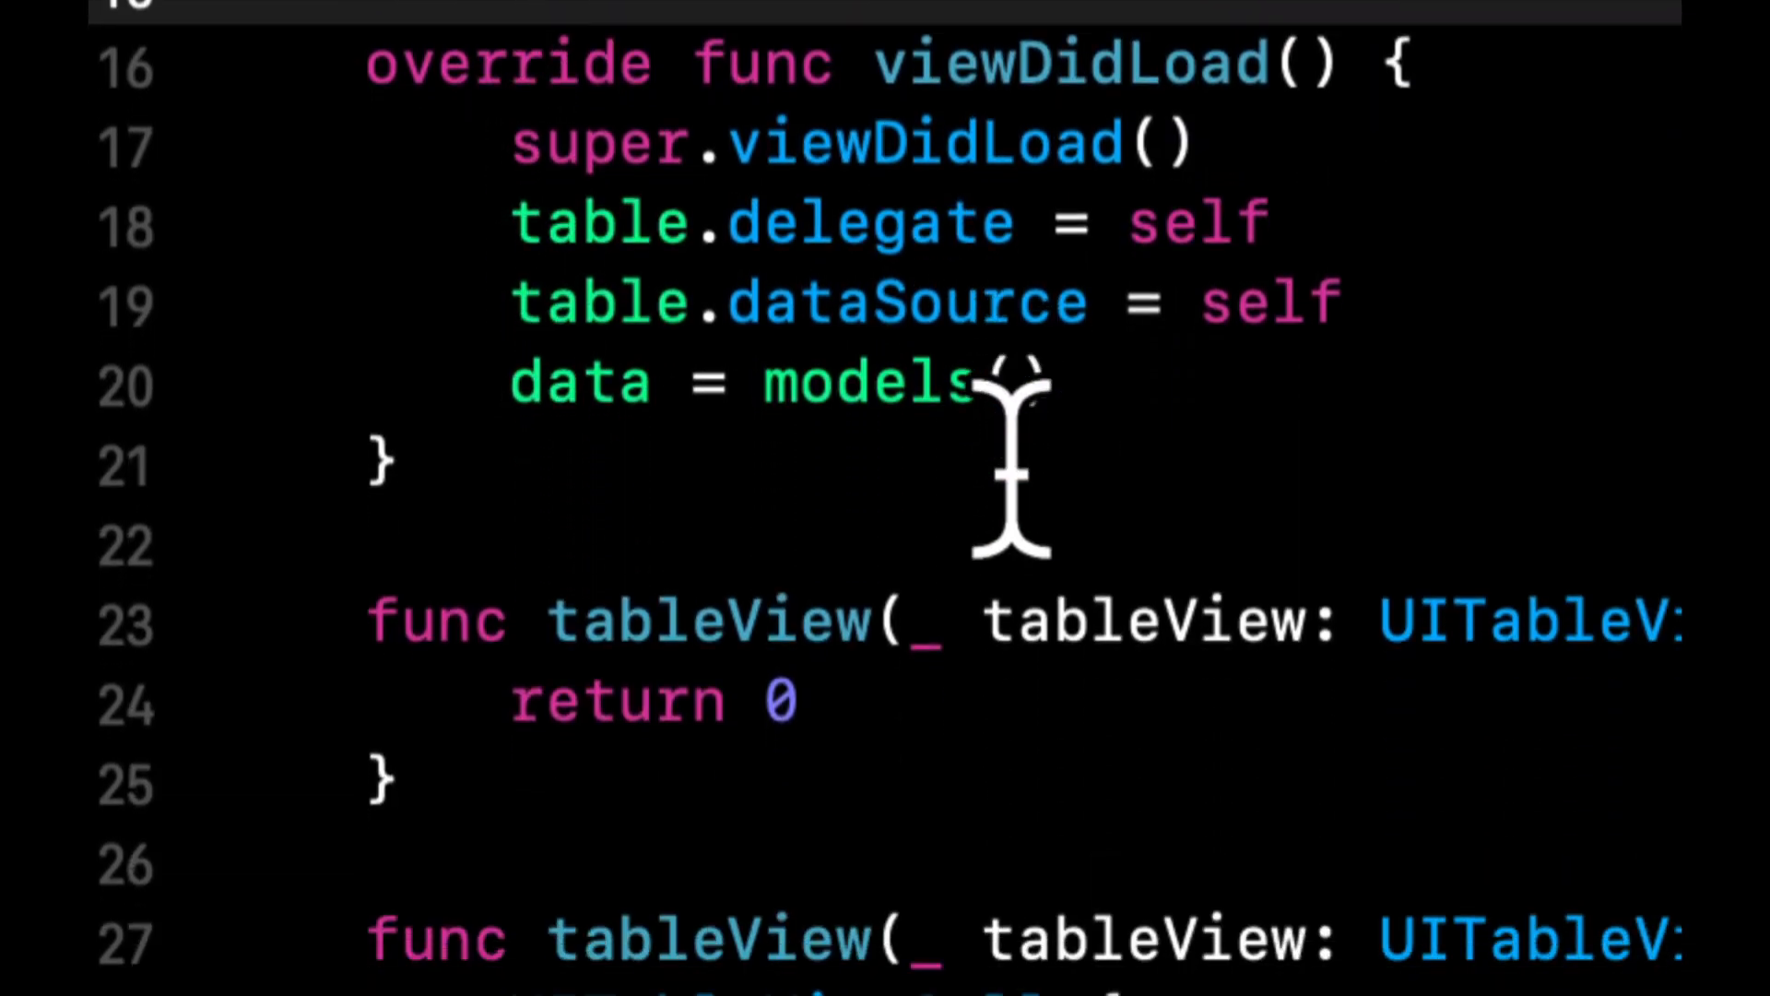
scroll(1010, 462, "down", 3)
Return data.count as the row count and start a cell.textLabel?.text line in cellForRowAt
left_click(1009, 498)
left_click(1035, 449)
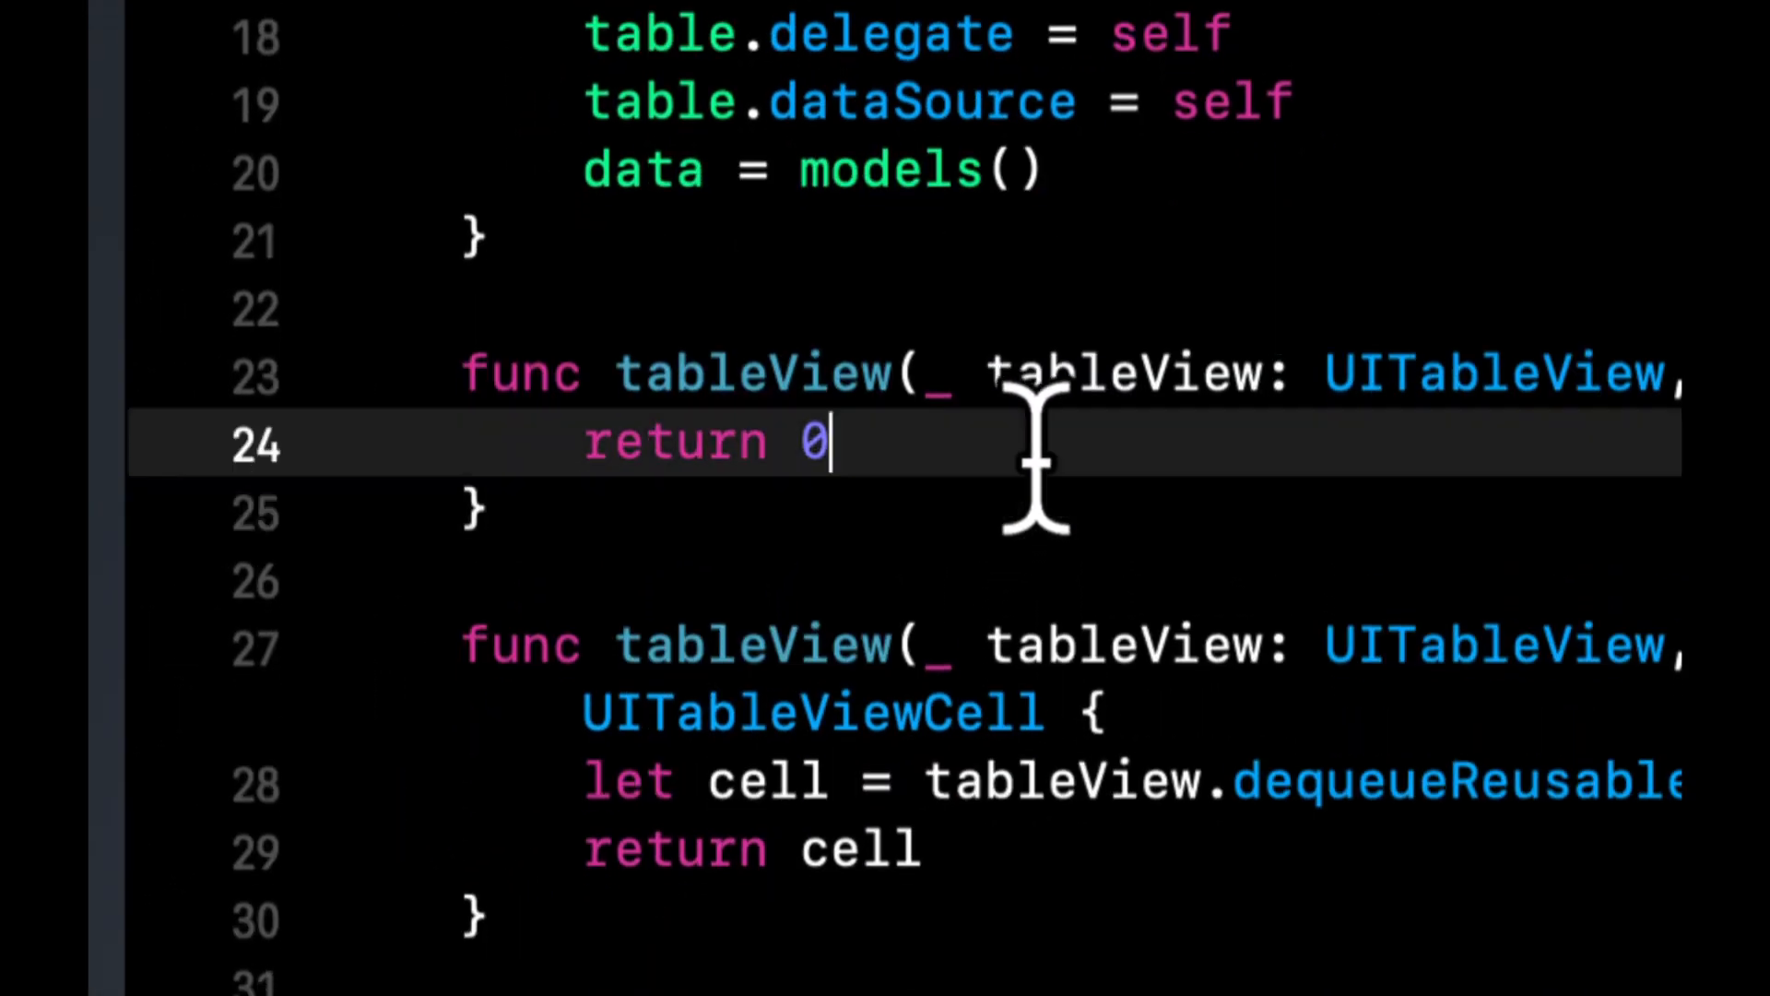
type("data.count")
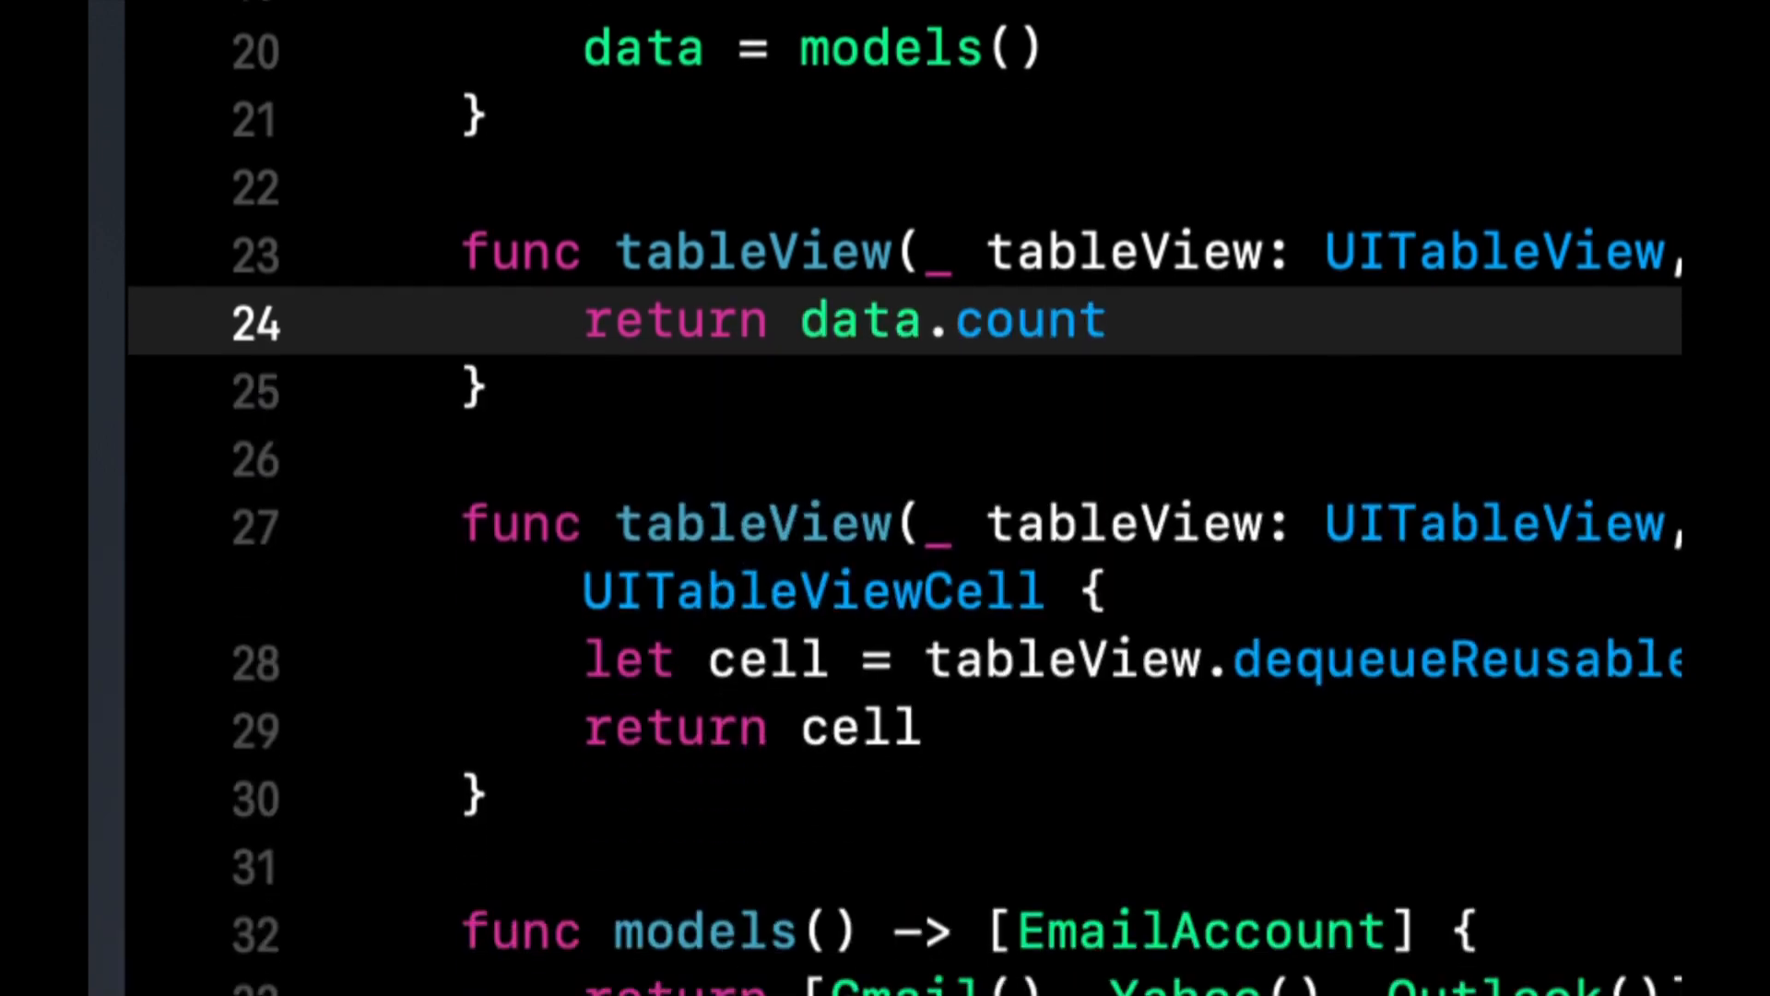
scroll(969, 498, "down", 5)
left_click(532, 541)
key("Return")
key("Up")
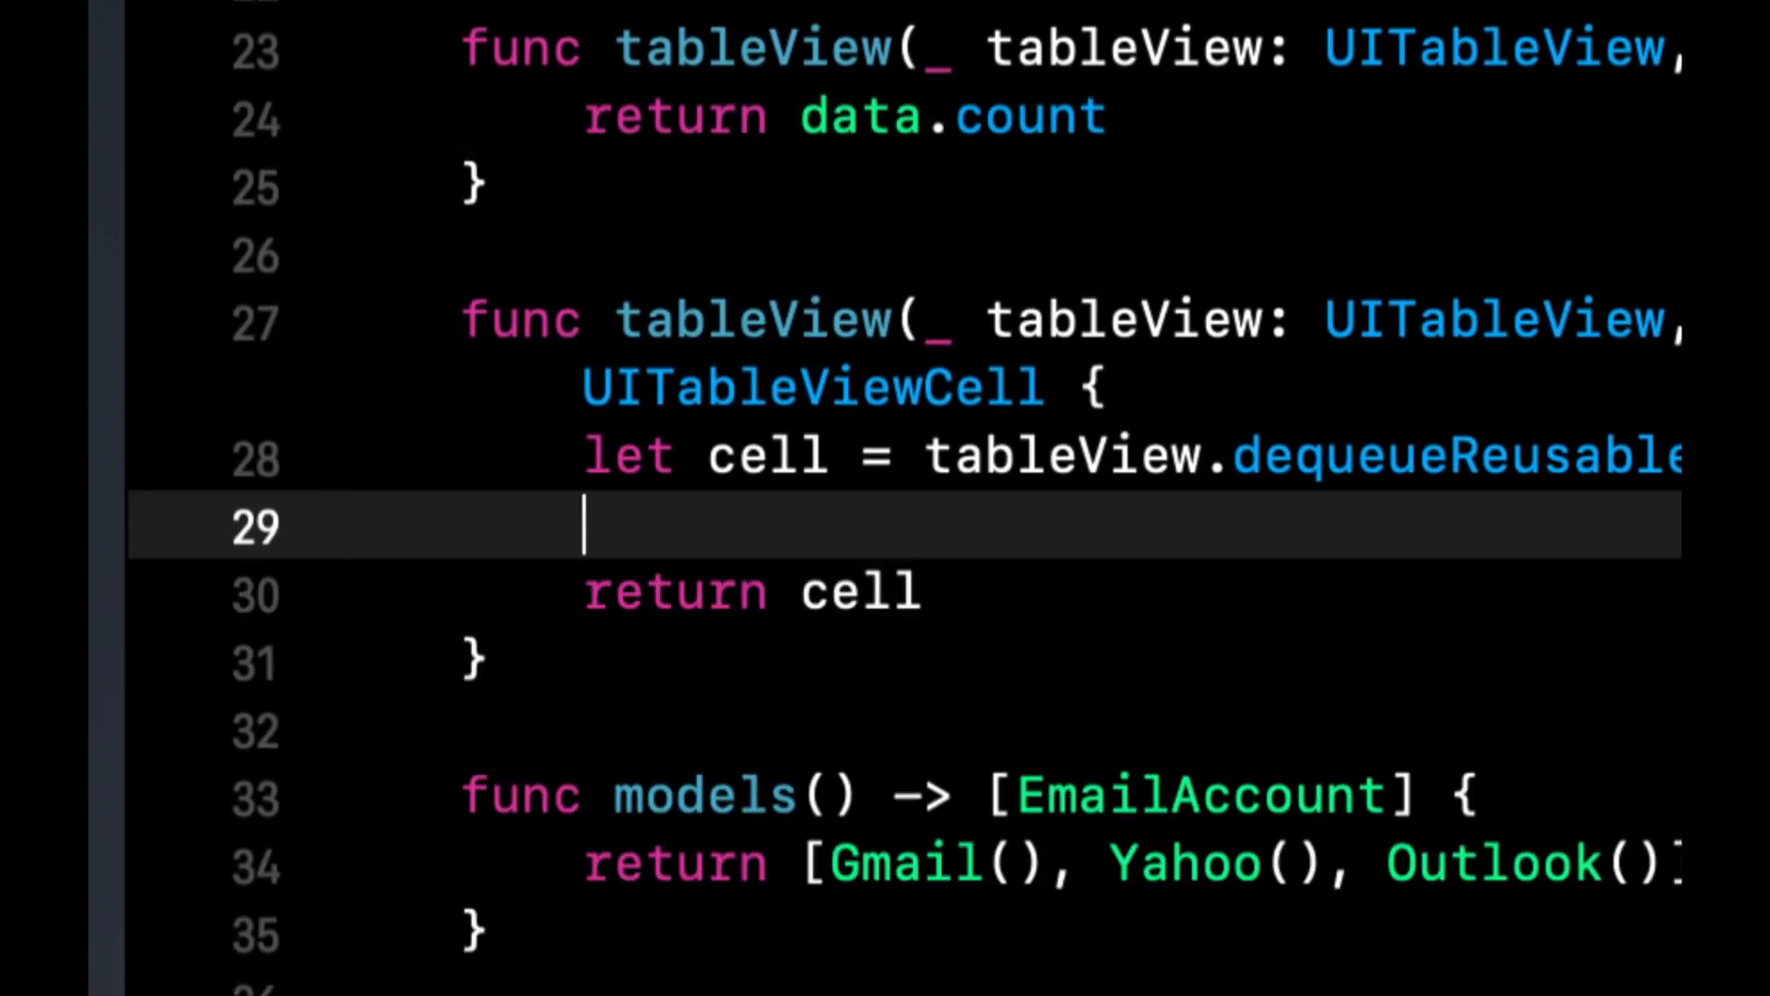
type("cell.text")
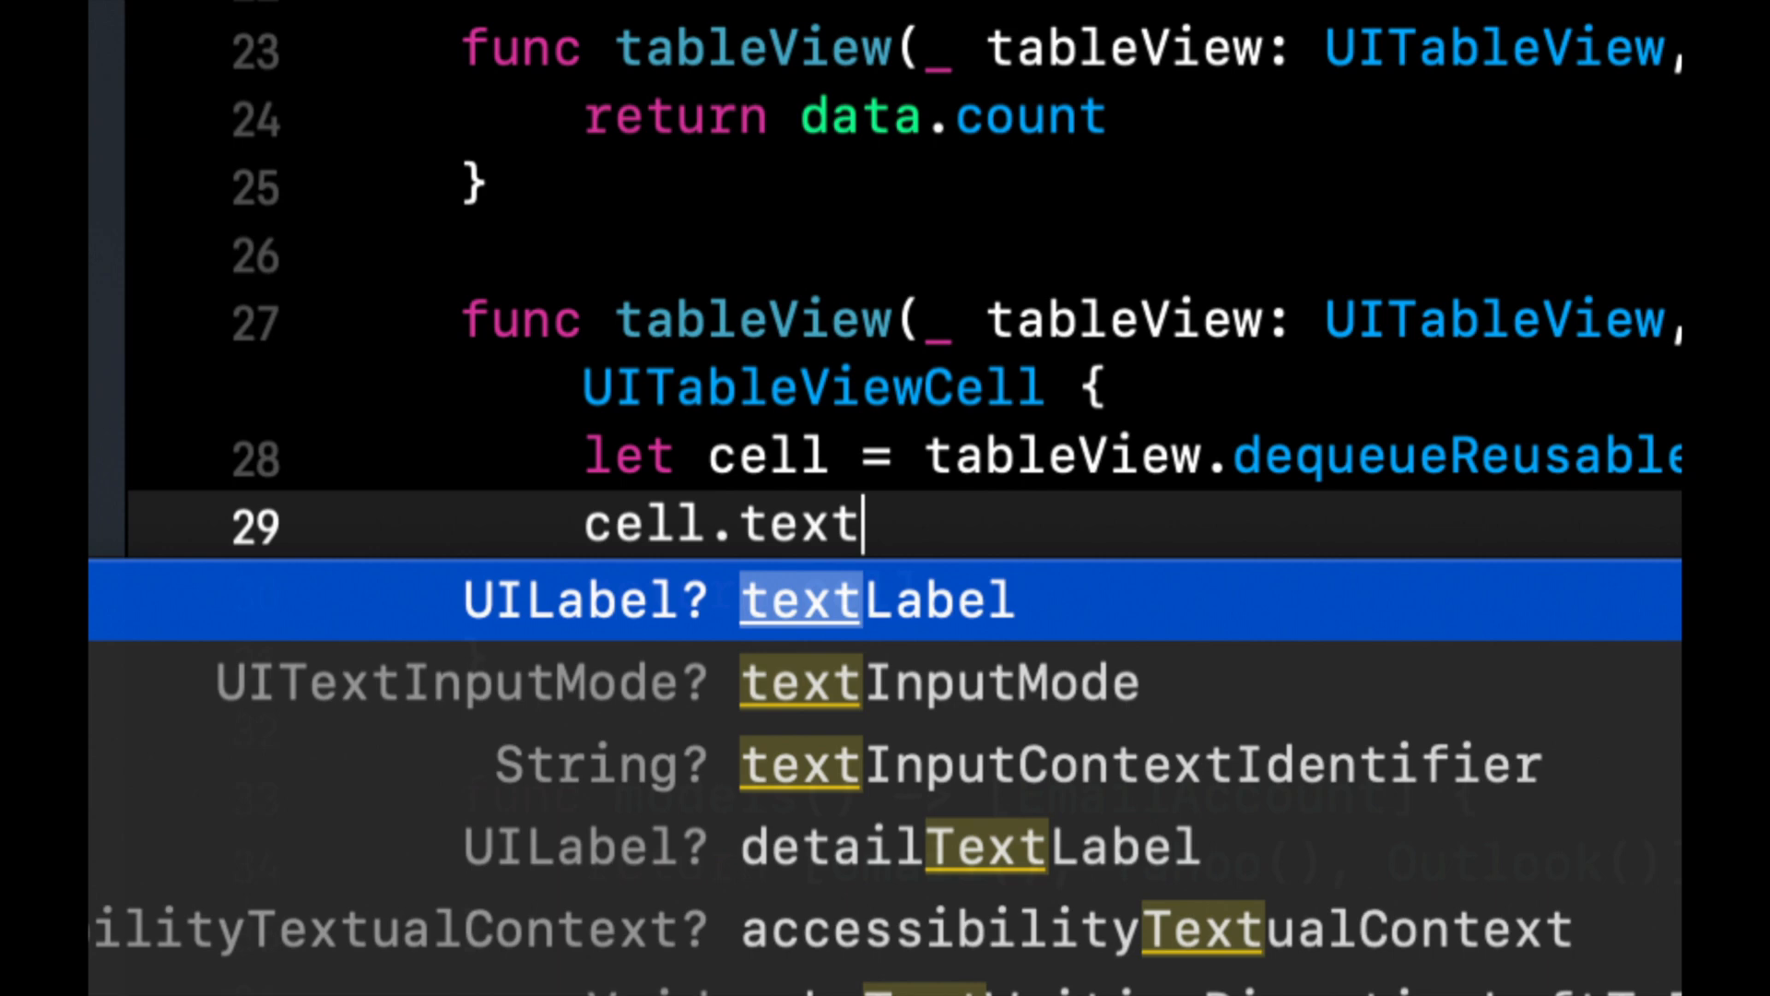
key("Tab")
type("xt ")
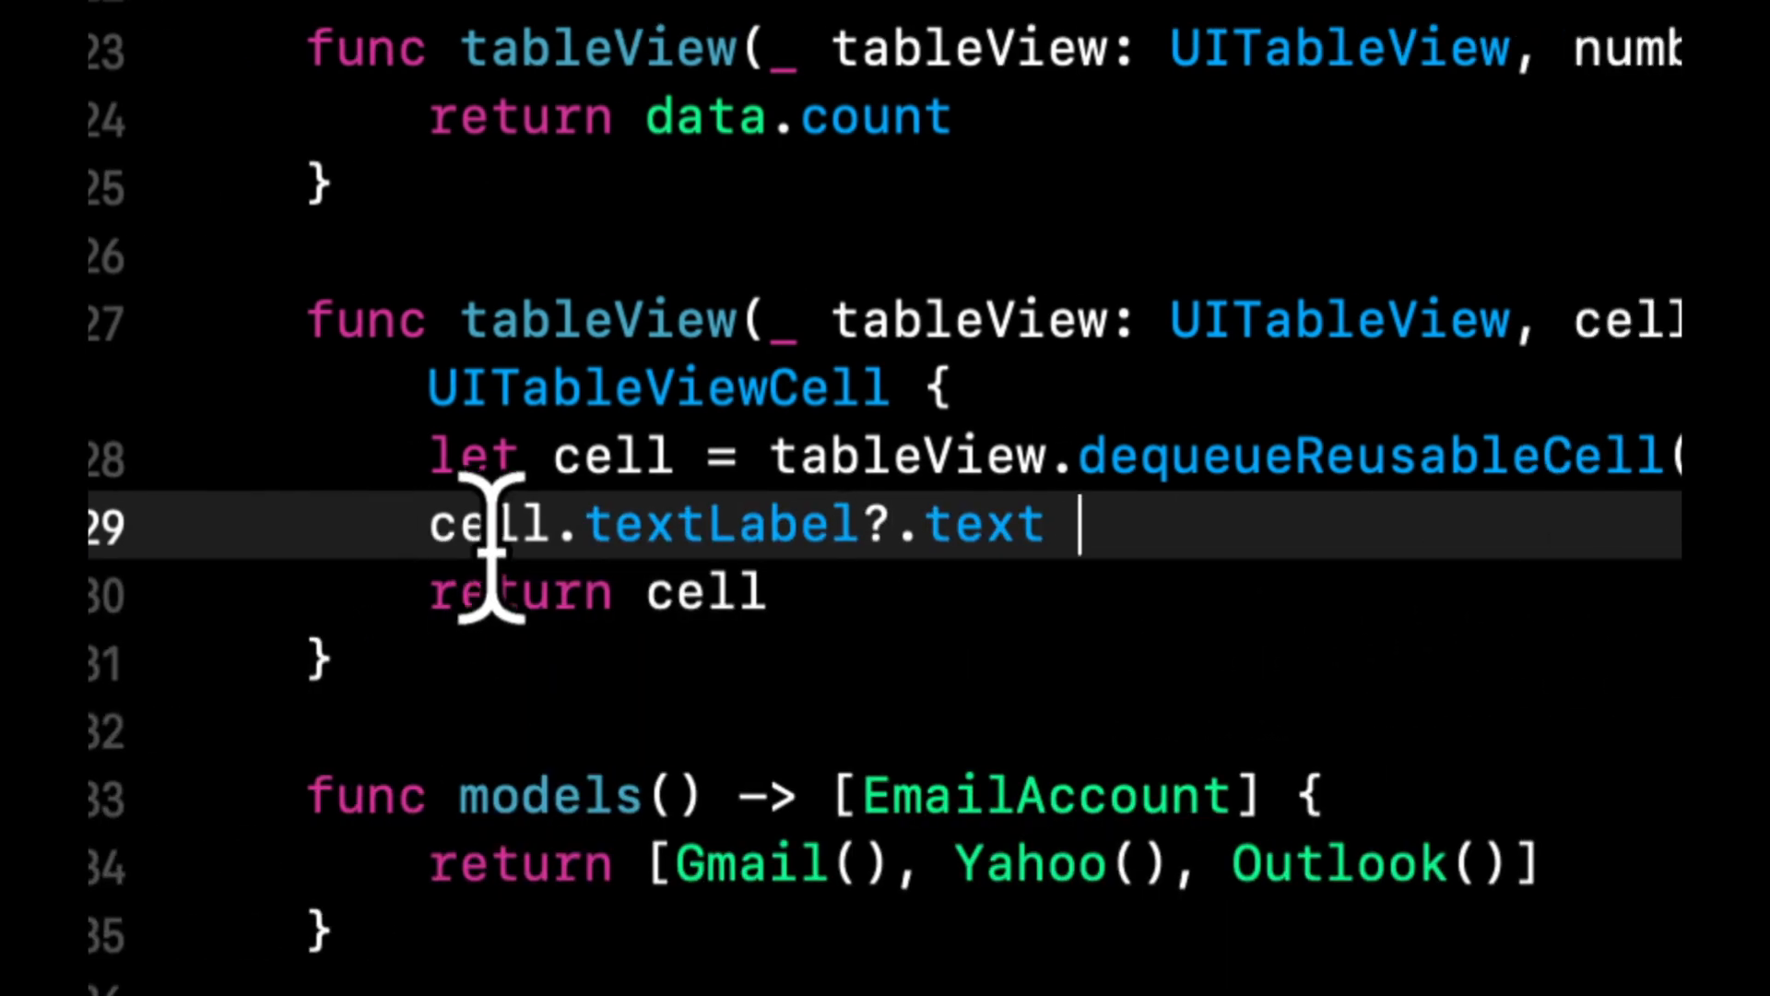
type("=")
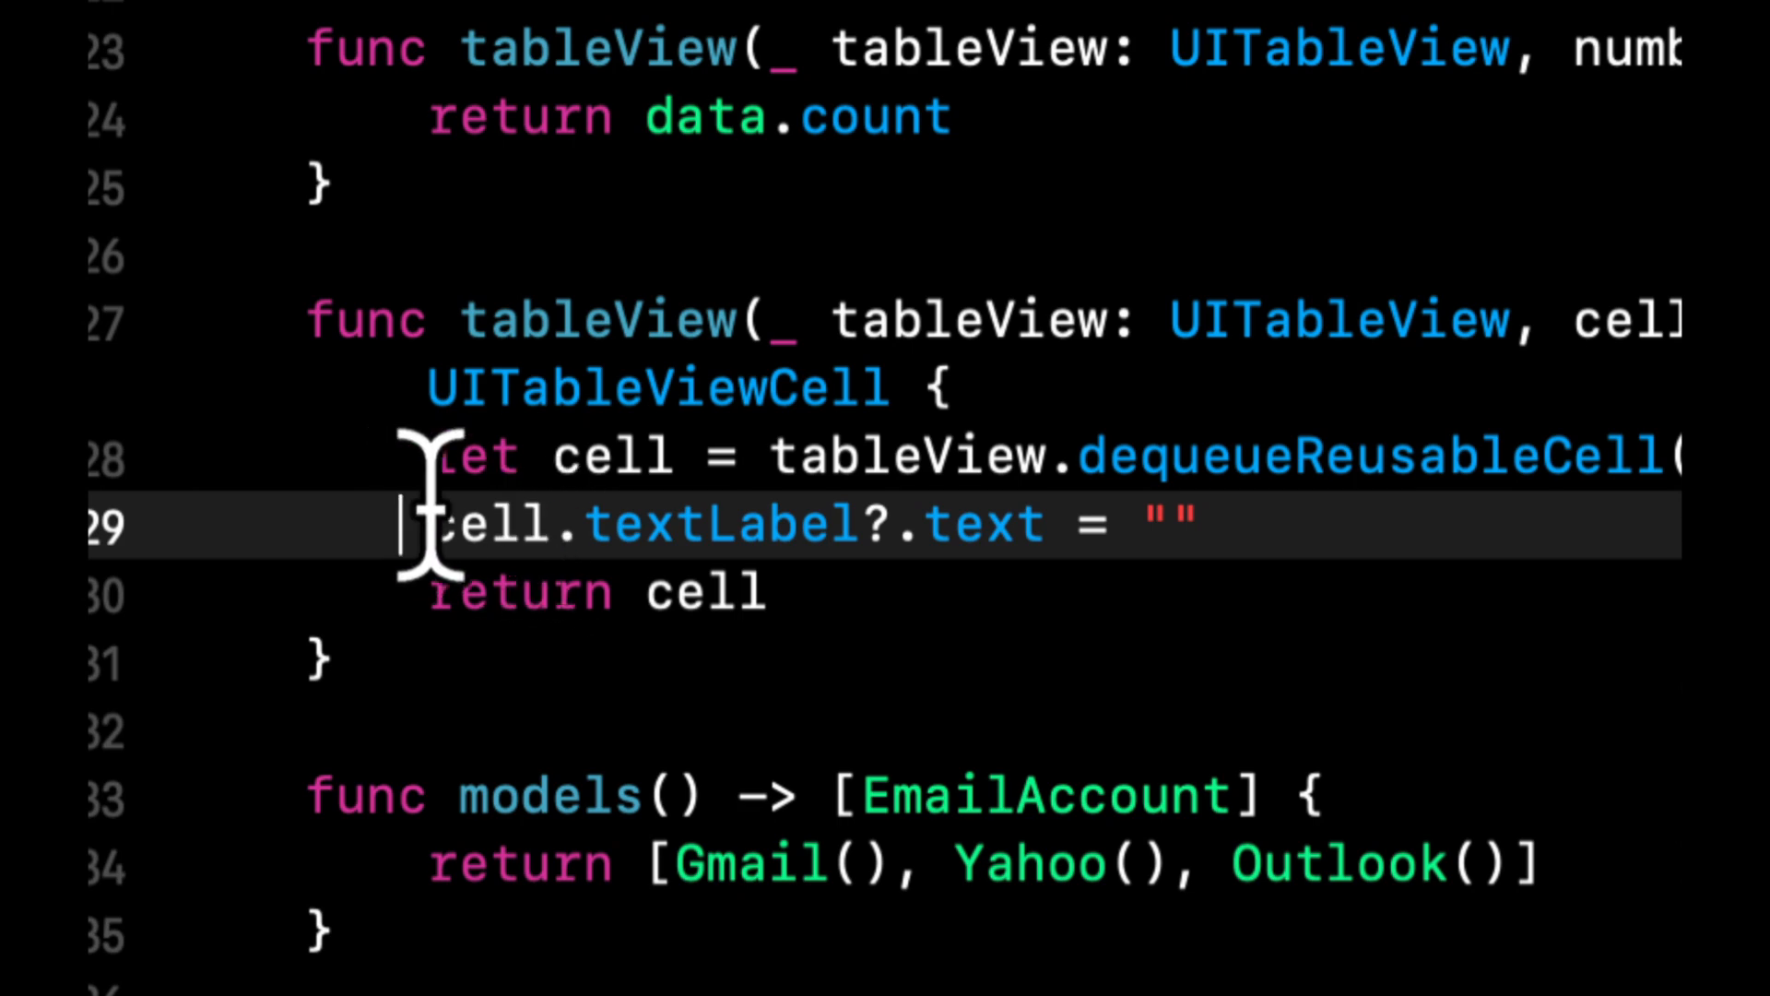
Add 'let account = data[indexPath.row]' above the text label line
key("Return")
type("ailA")
key("BackSpace")
key("BackSpace")
key("BackSpace")
type("l")
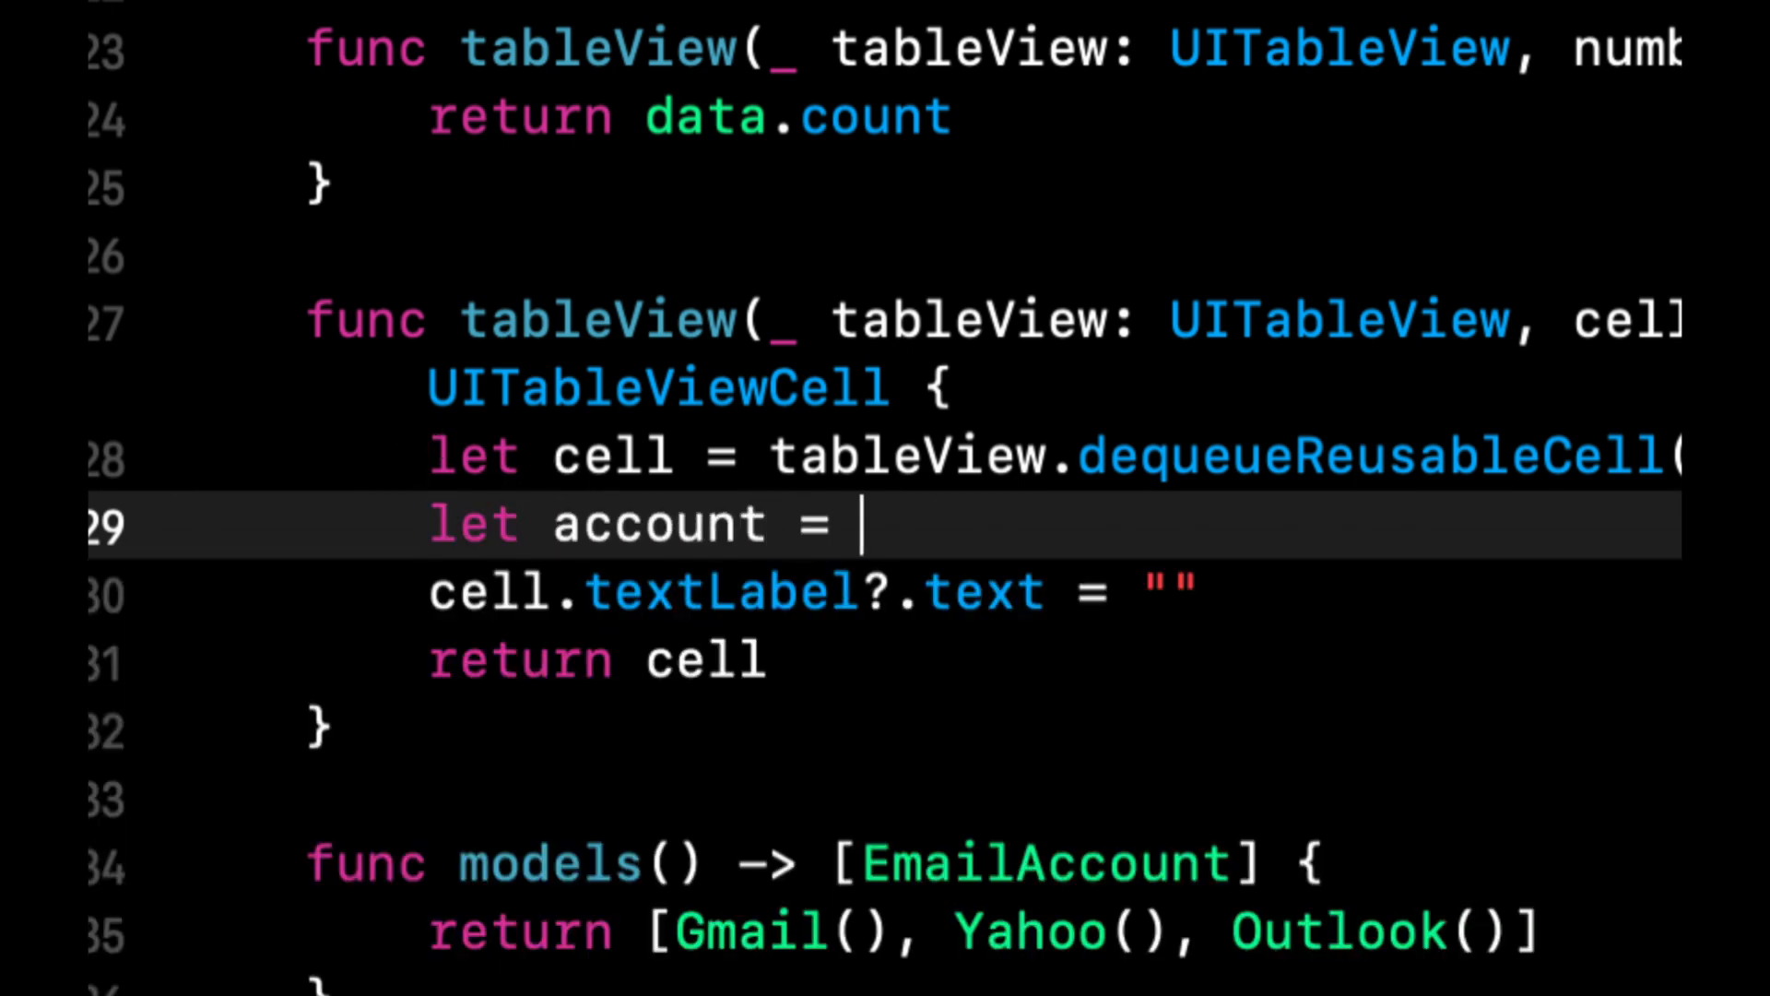
scroll(1249, 558, "down", 2)
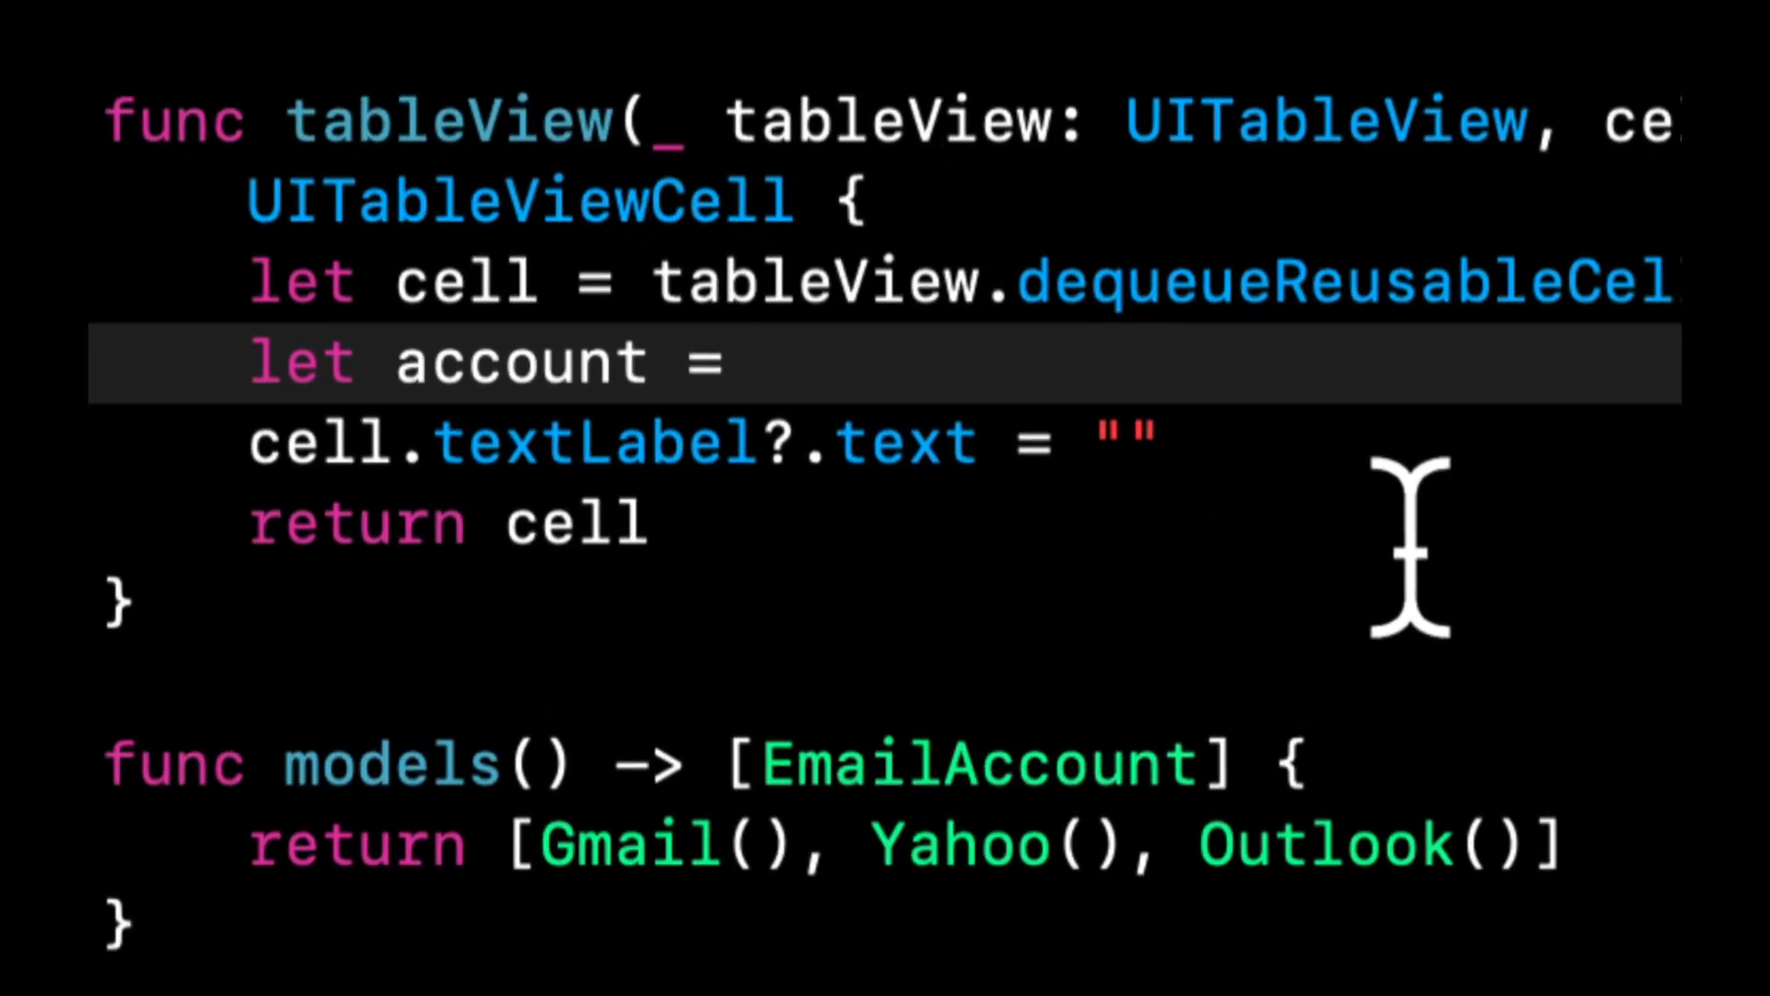
type("[]")
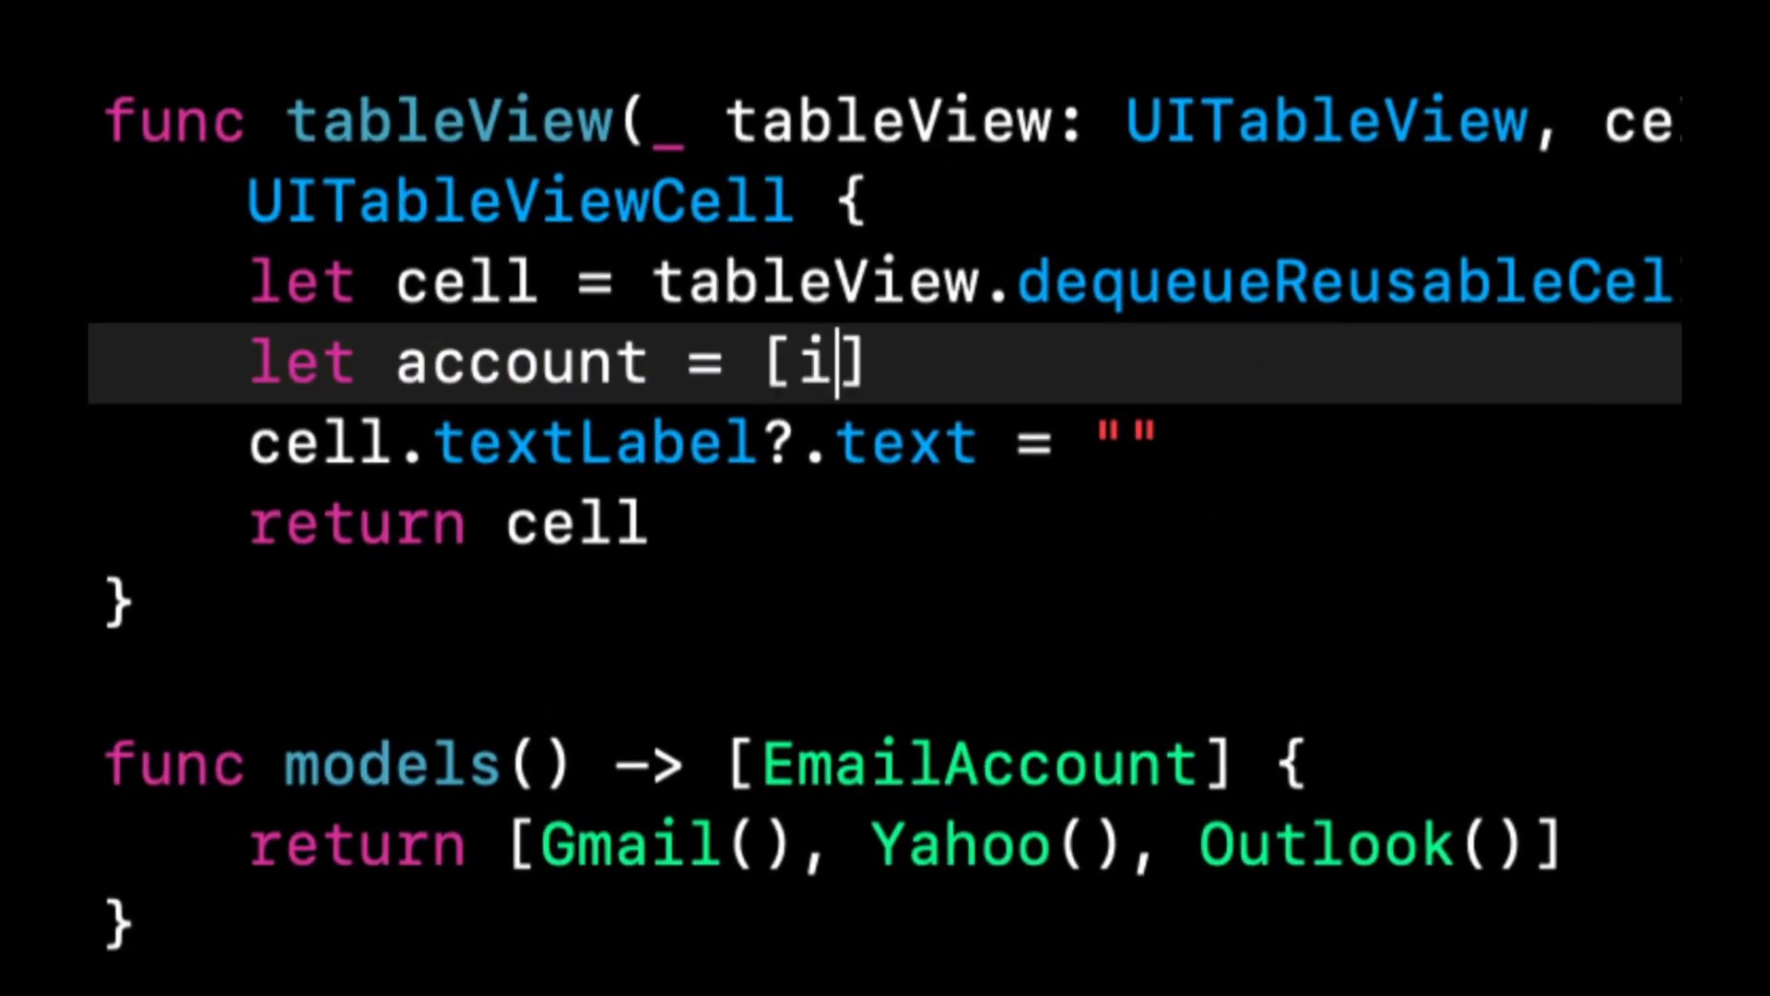
key("BackSpace")
key("Left")
type("d")
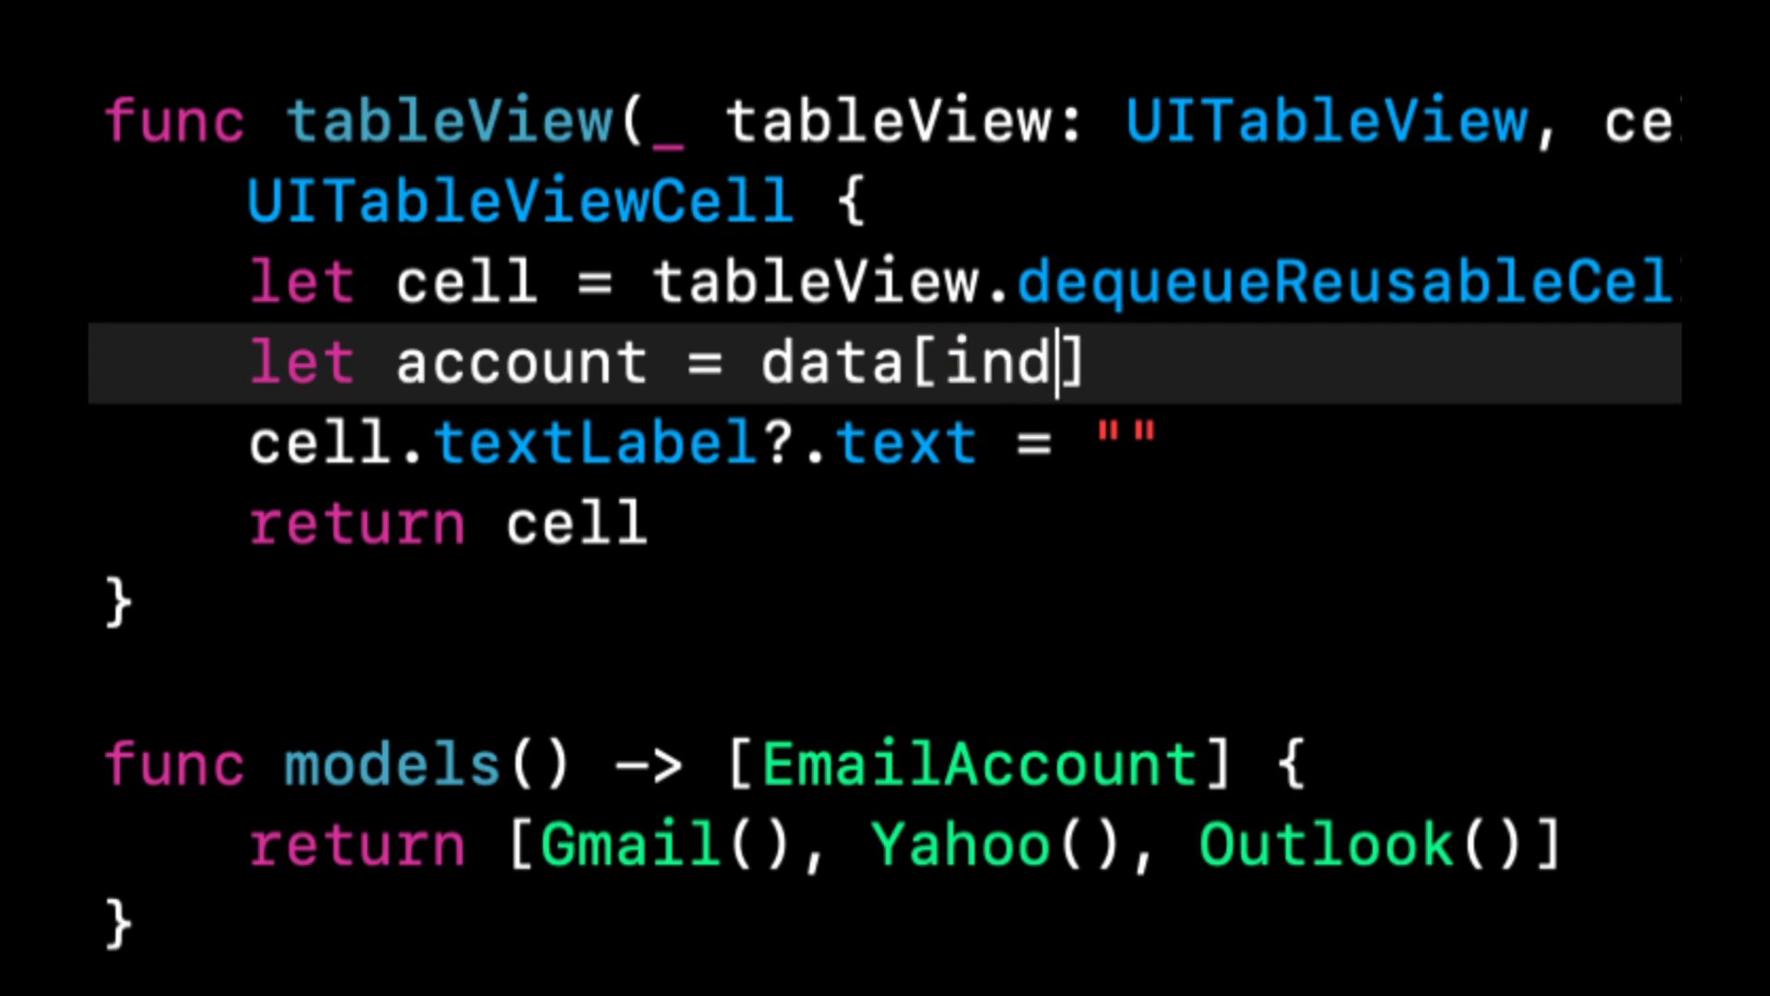
type("exPath.r")
key("Return")
key("BackSpace")
type("ow")
key("Right")
Set the cell's text to account.domain
double_click(1127, 440)
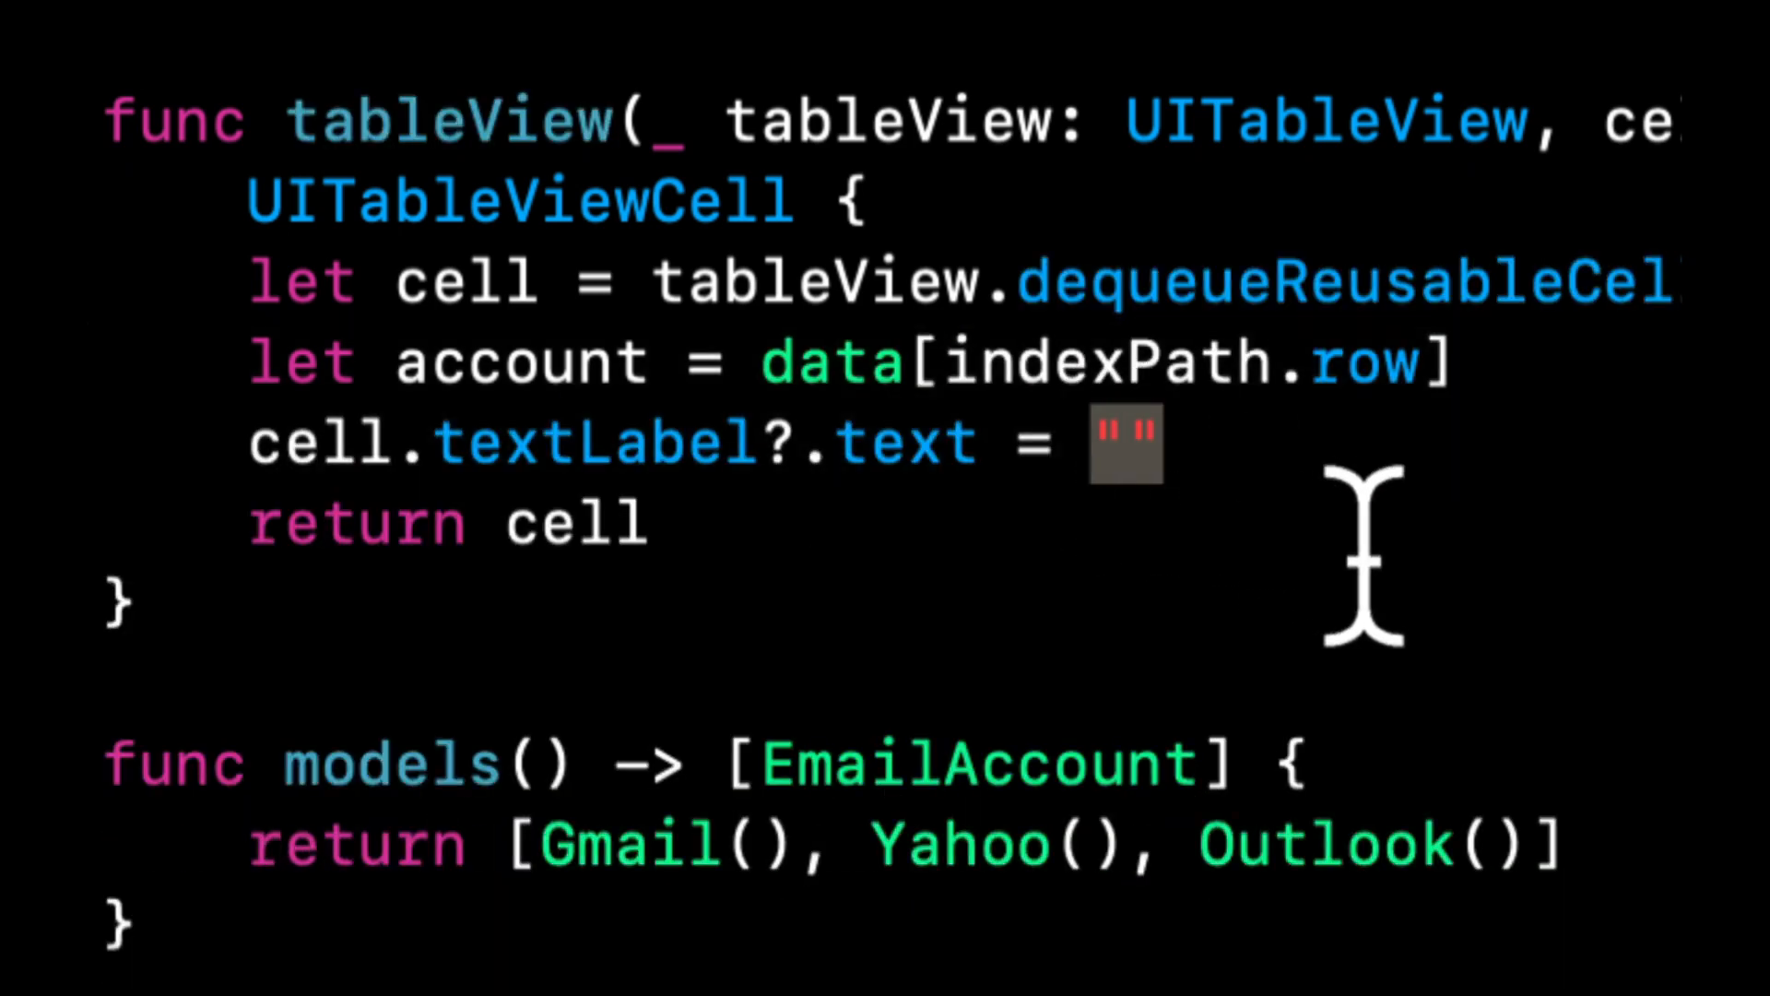
type("account.")
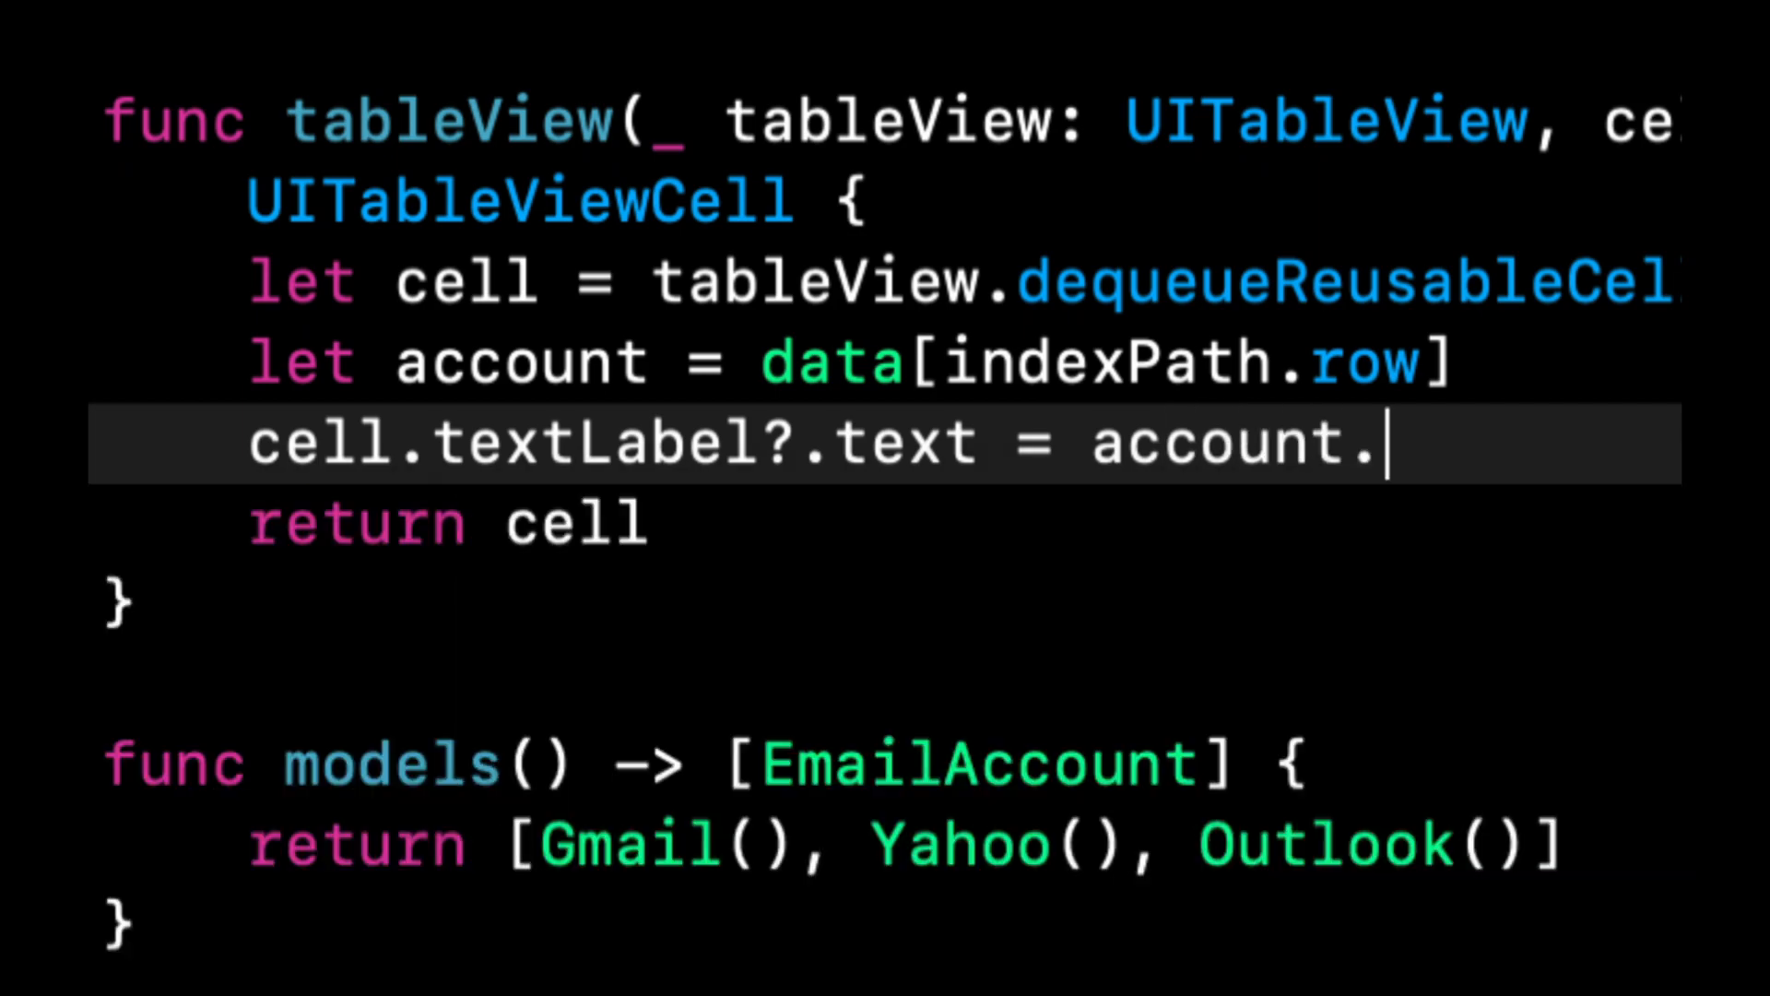
type("do")
key("Return")
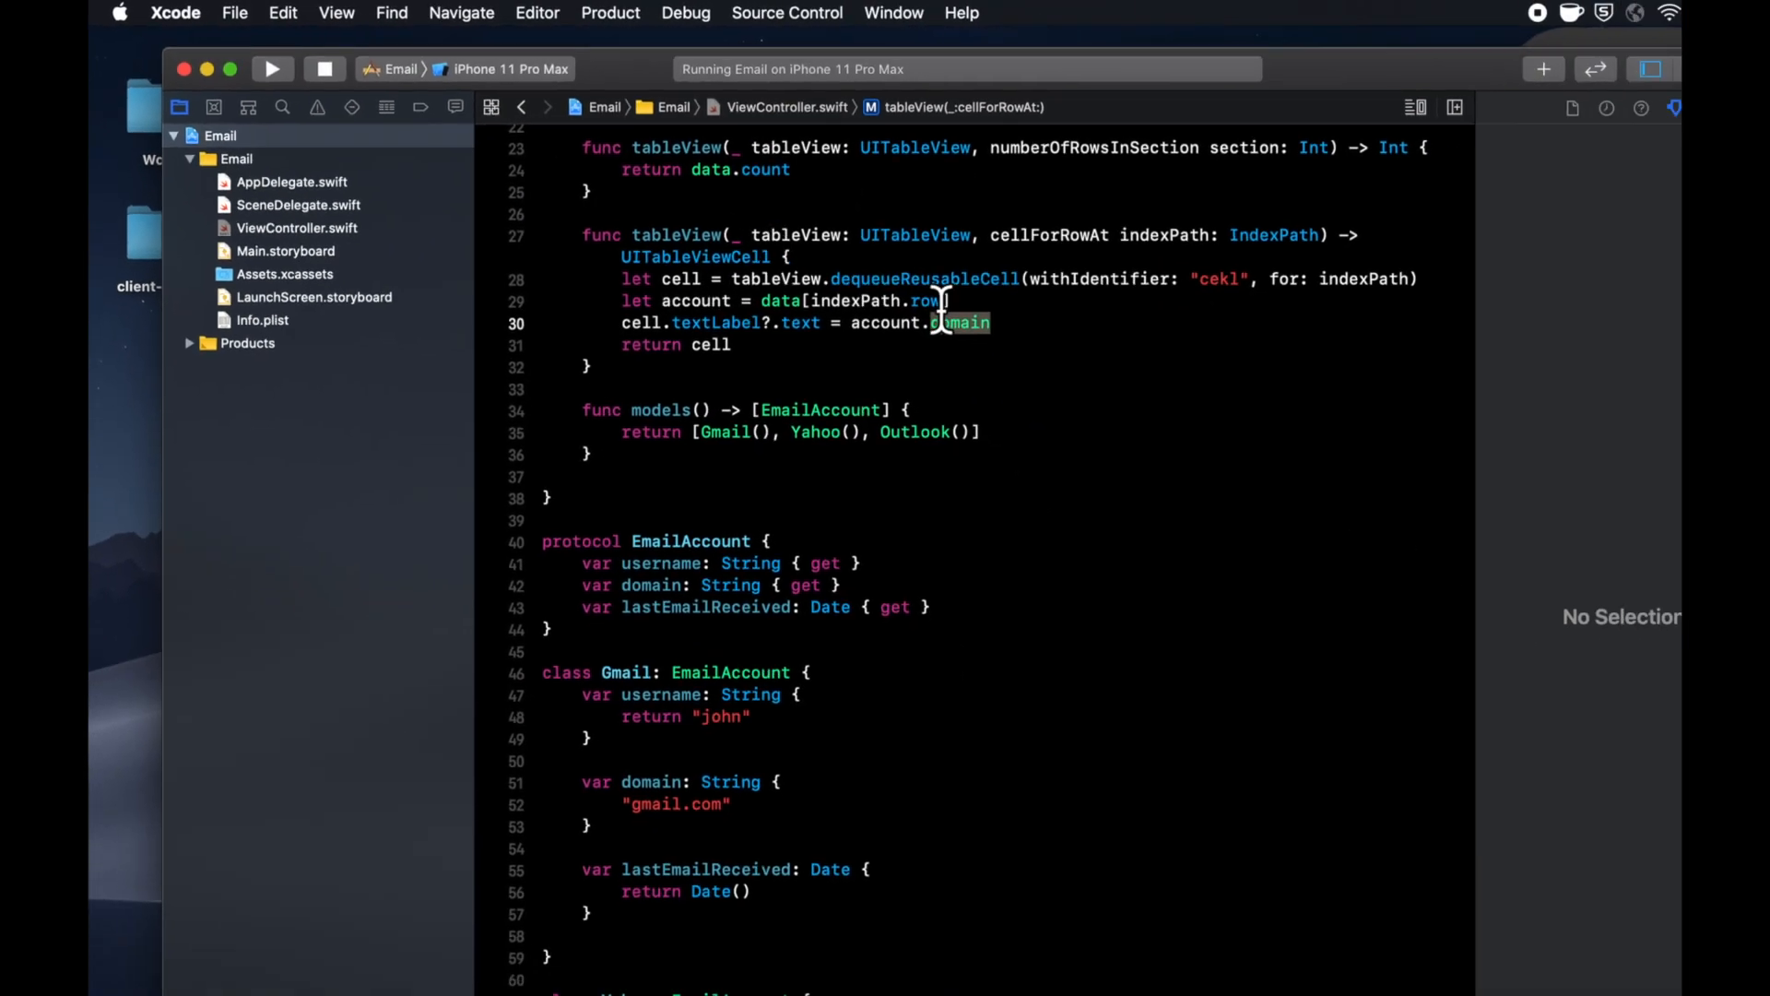
scroll(932, 308, "down", 2)
scroll(932, 307, "up", 2)
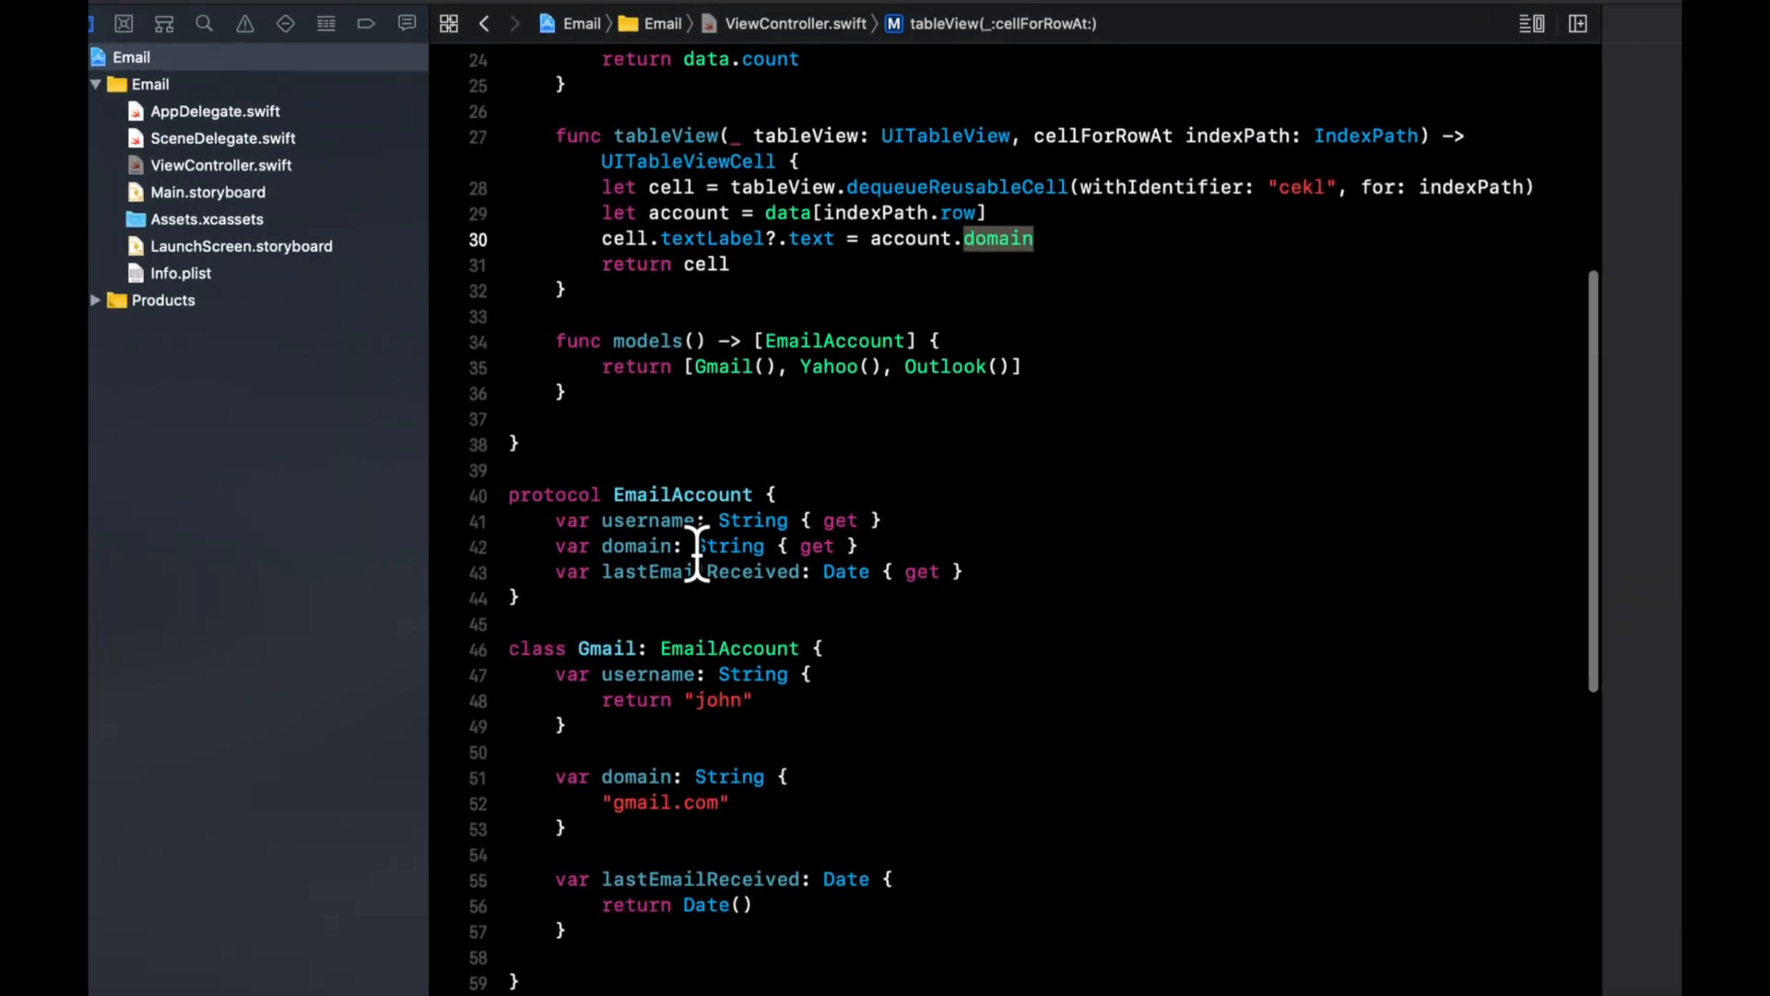
Review the EmailAccount protocol and Gmail class, then build and run with Cmd+R in the simulator
left_click_drag(470, 490, 490, 387)
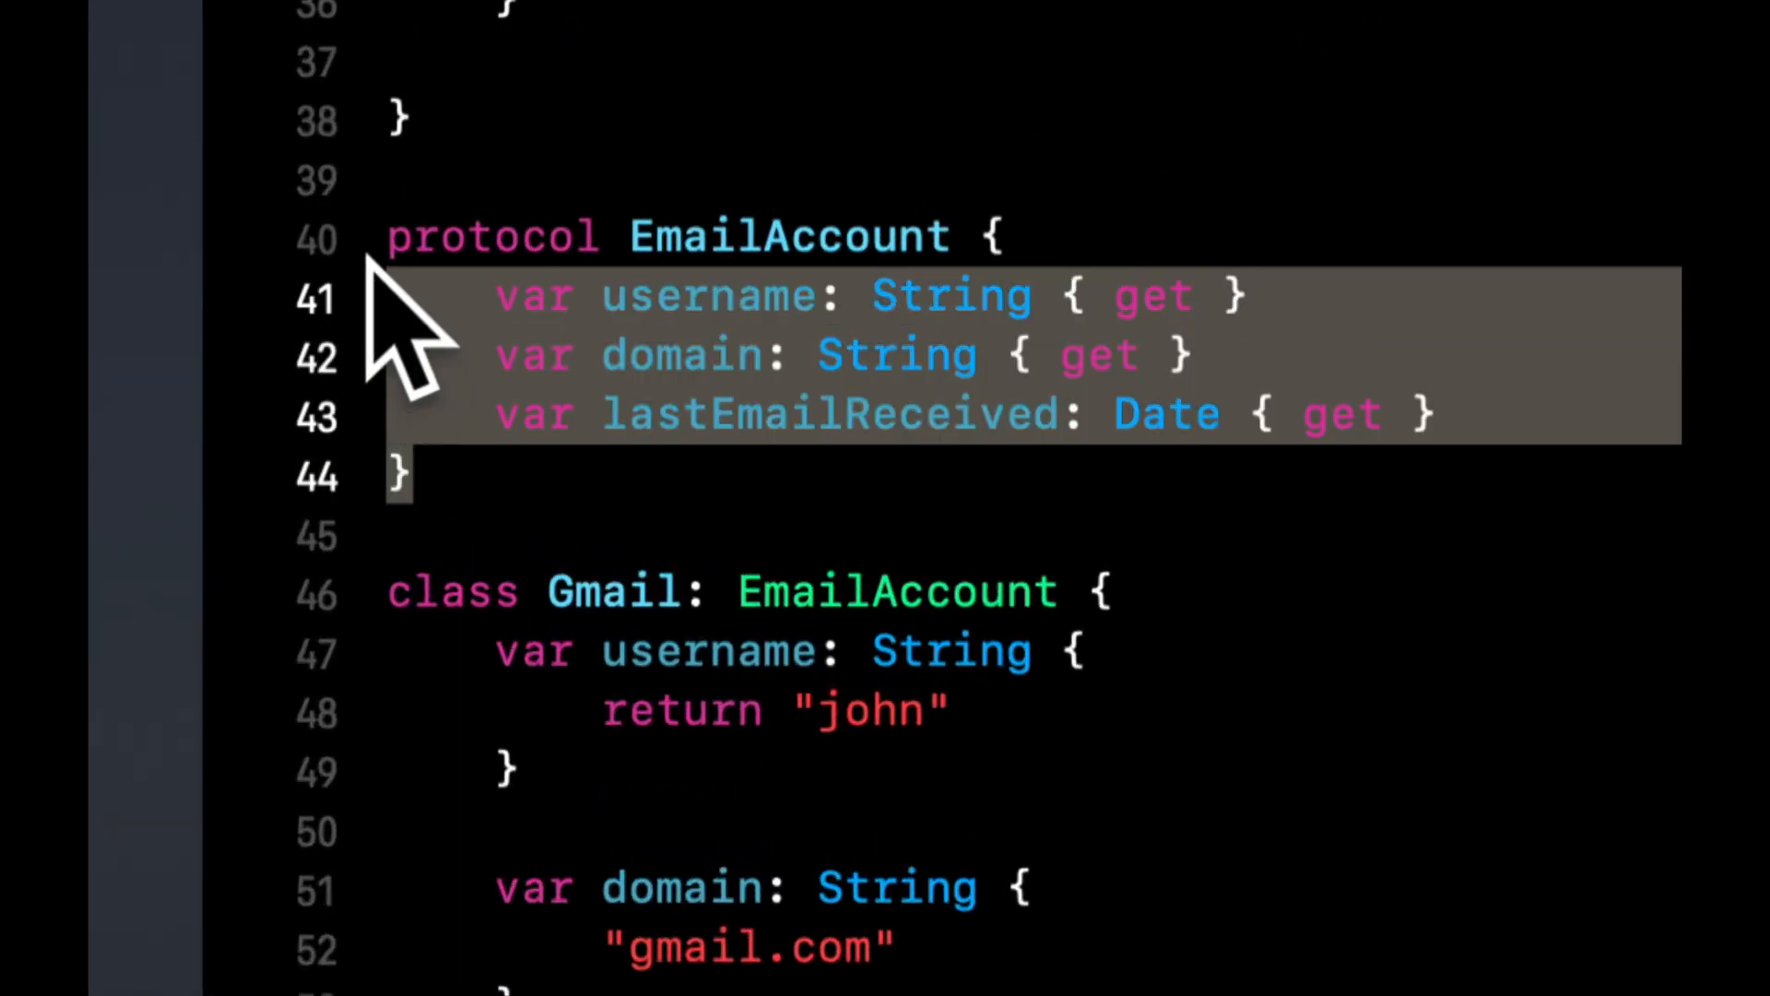
left_click(615, 374)
scroll(615, 373, "down", 4)
scroll(616, 374, "down", 3)
left_click_drag(609, 190, 566, 830)
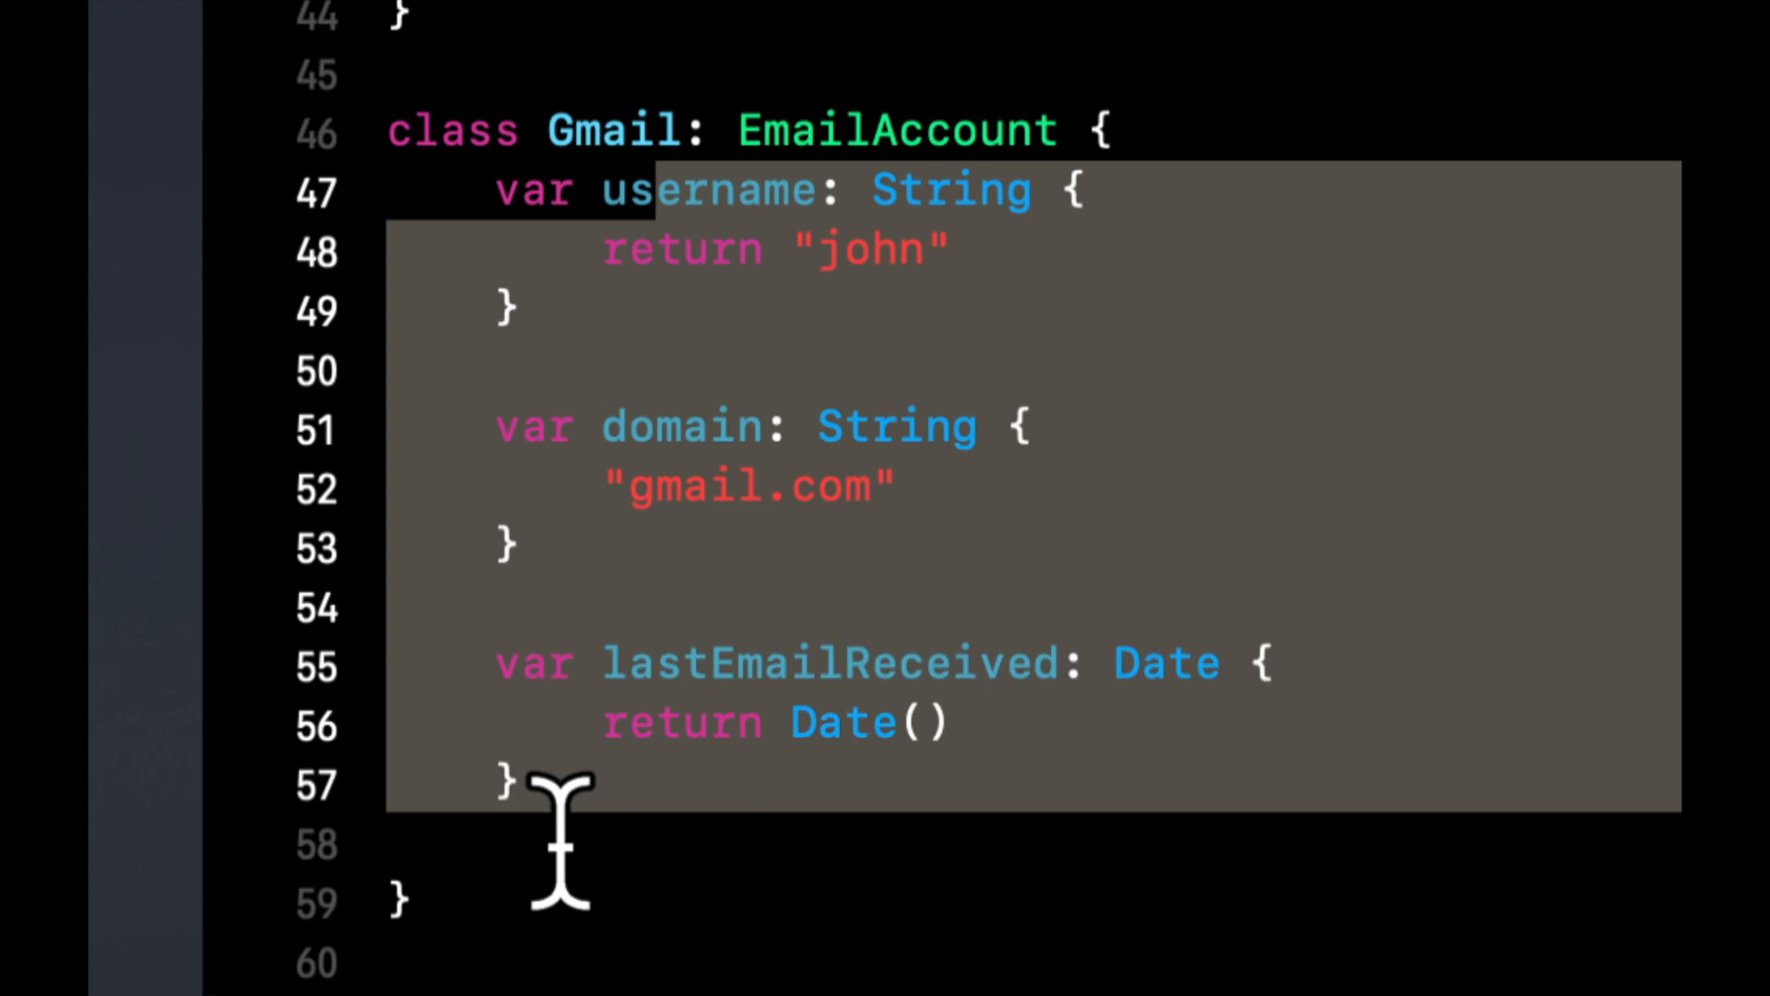
left_click(559, 840)
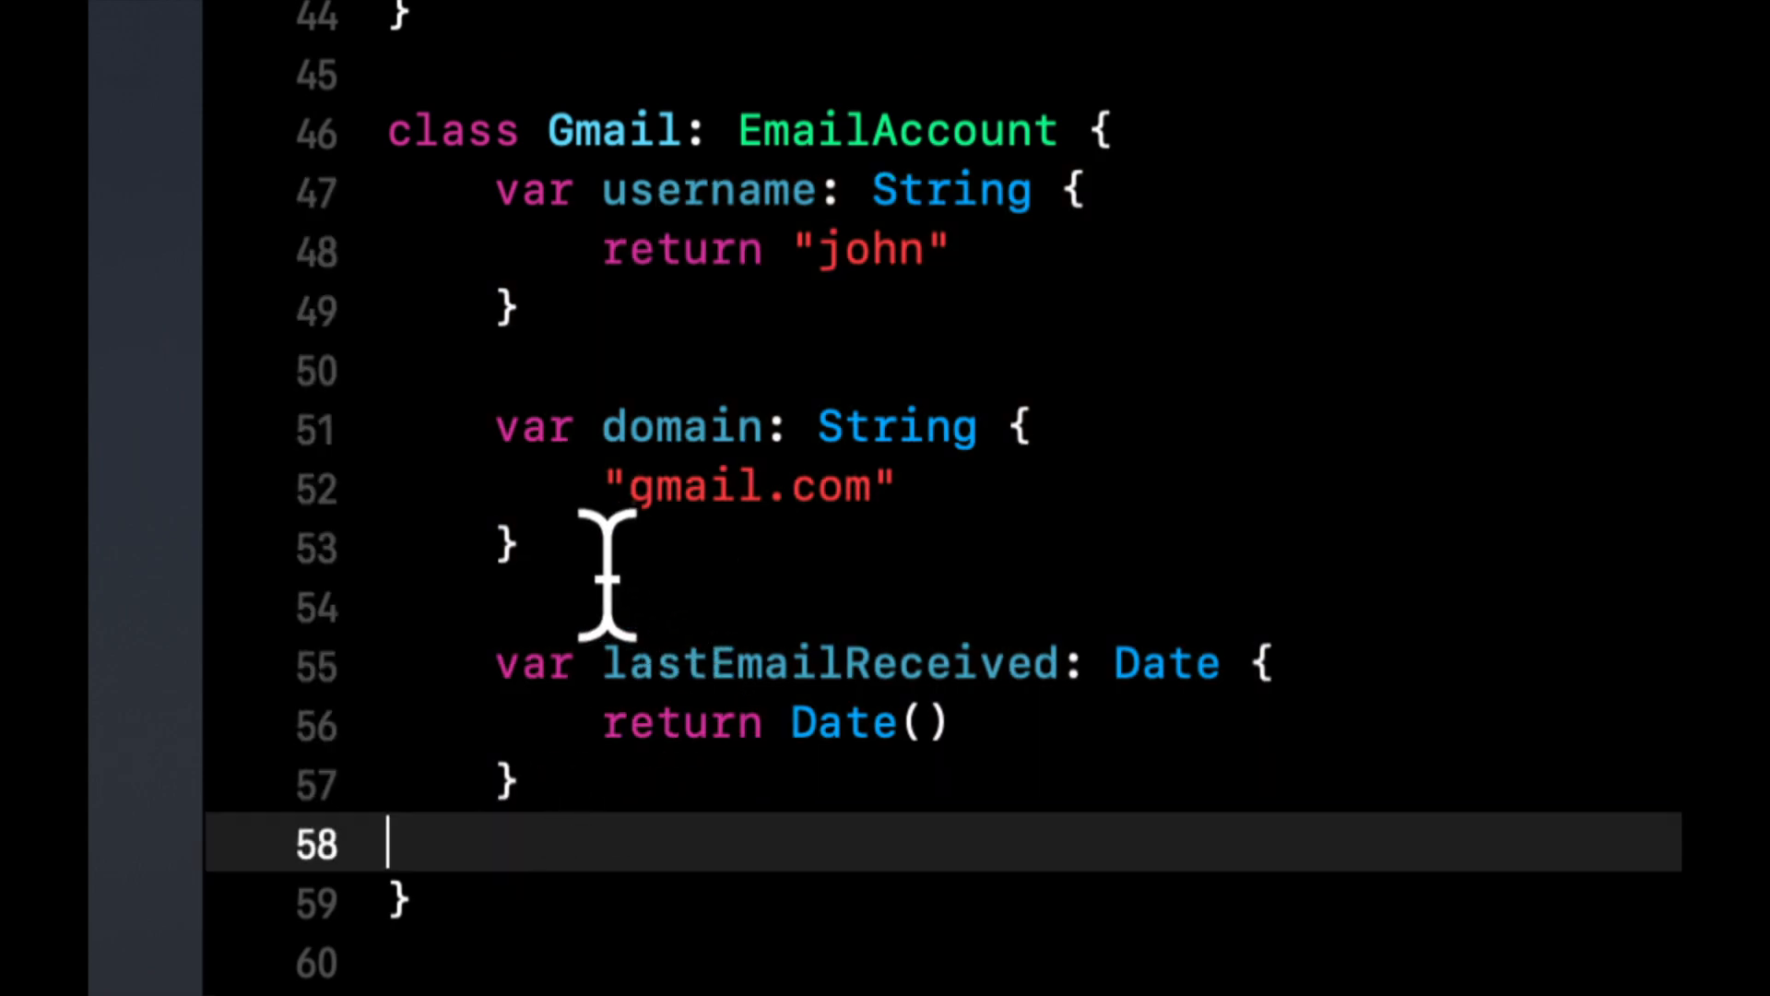
left_click_drag(540, 546, 491, 427)
scroll(484, 416, "up", 3)
scroll(484, 415, "up", 4)
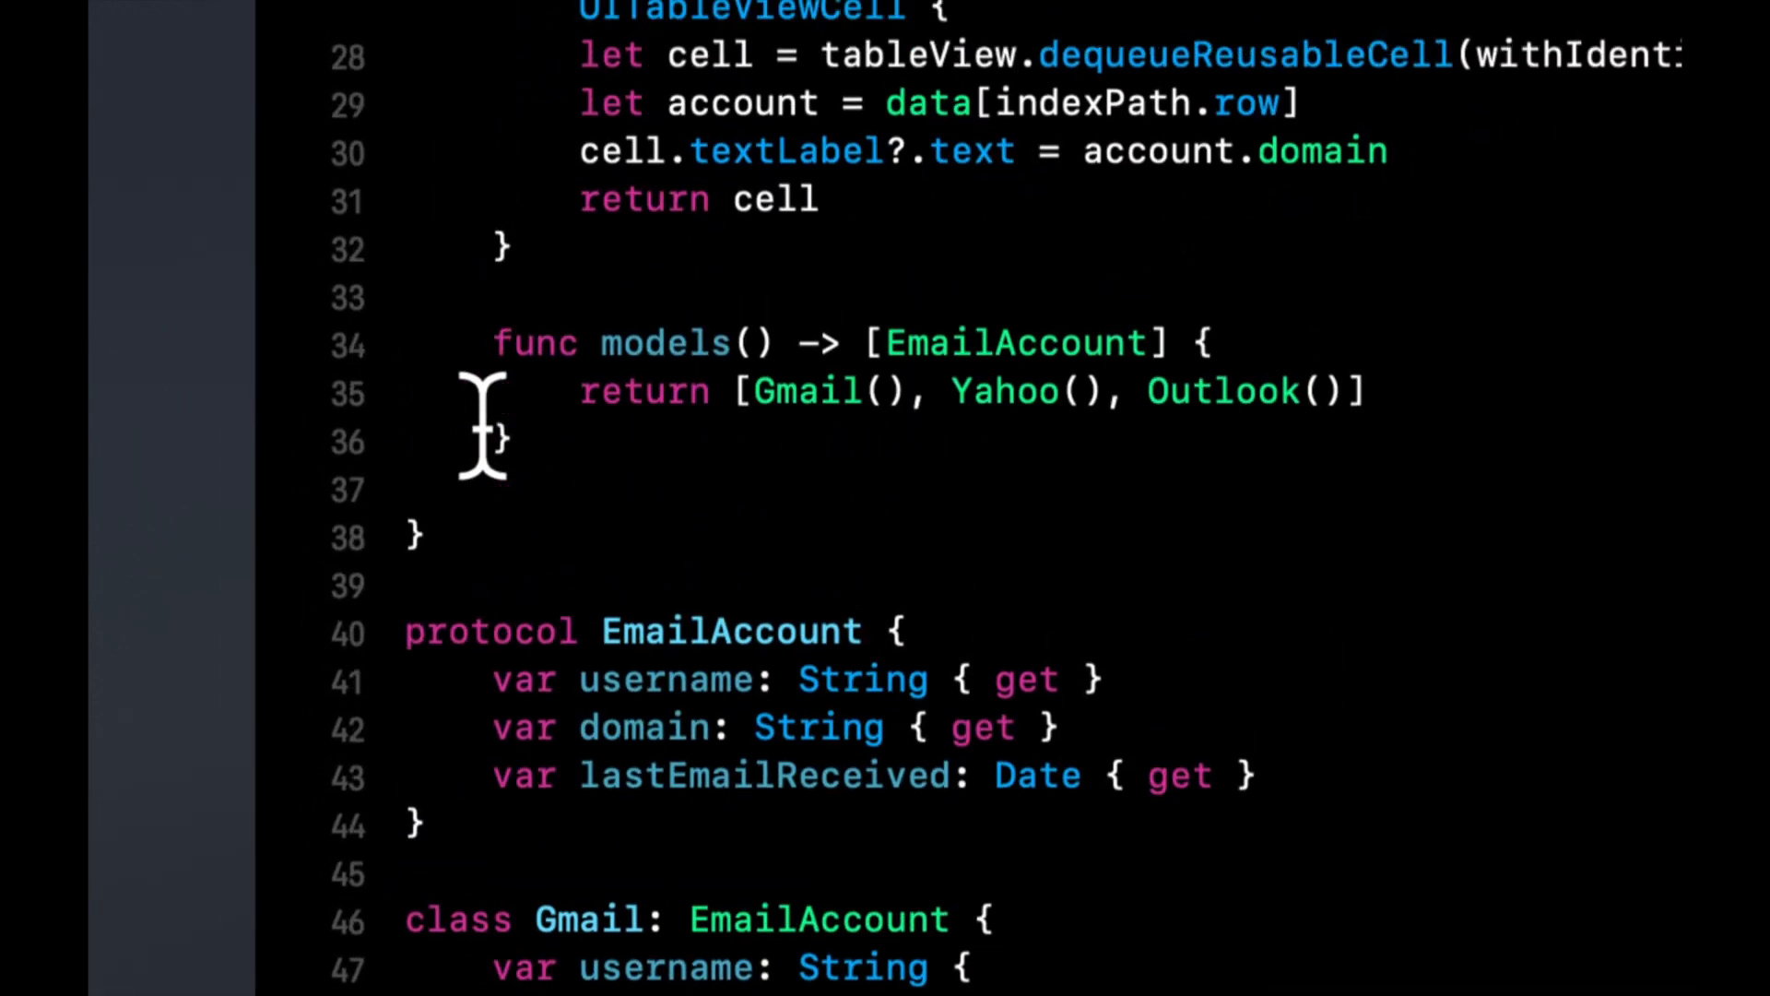
scroll(484, 422, "up", 2)
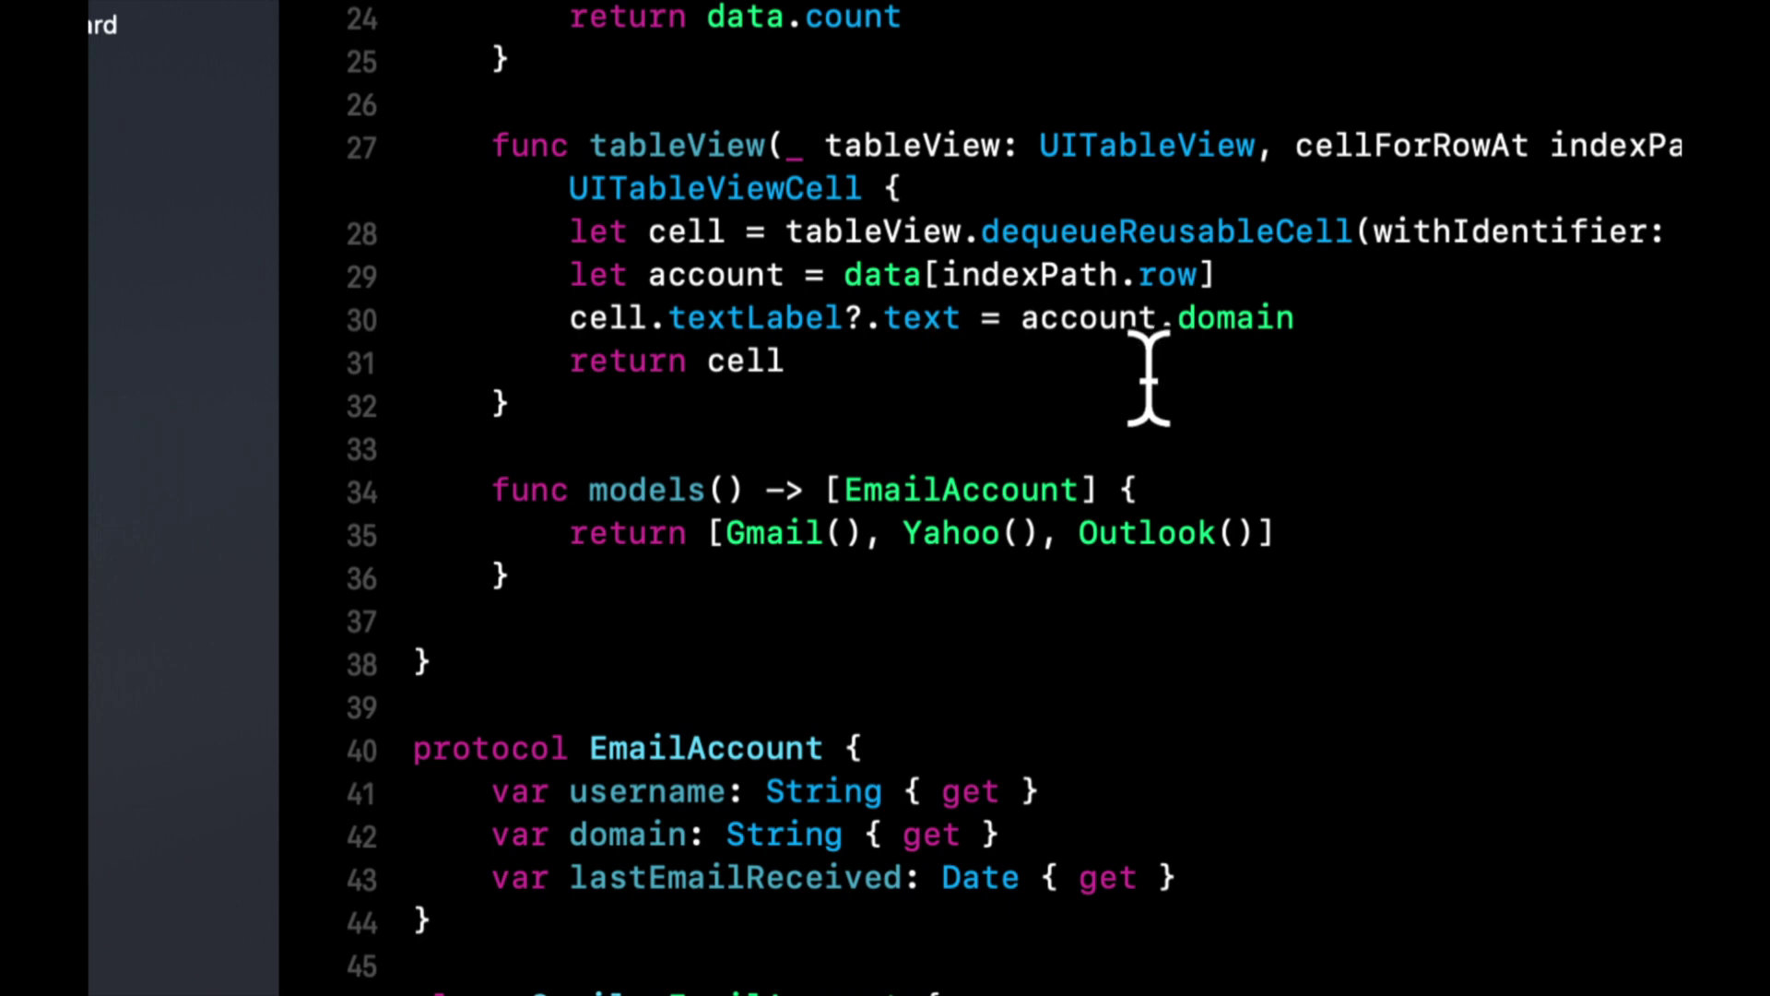
left_click_drag(1295, 318, 1217, 318)
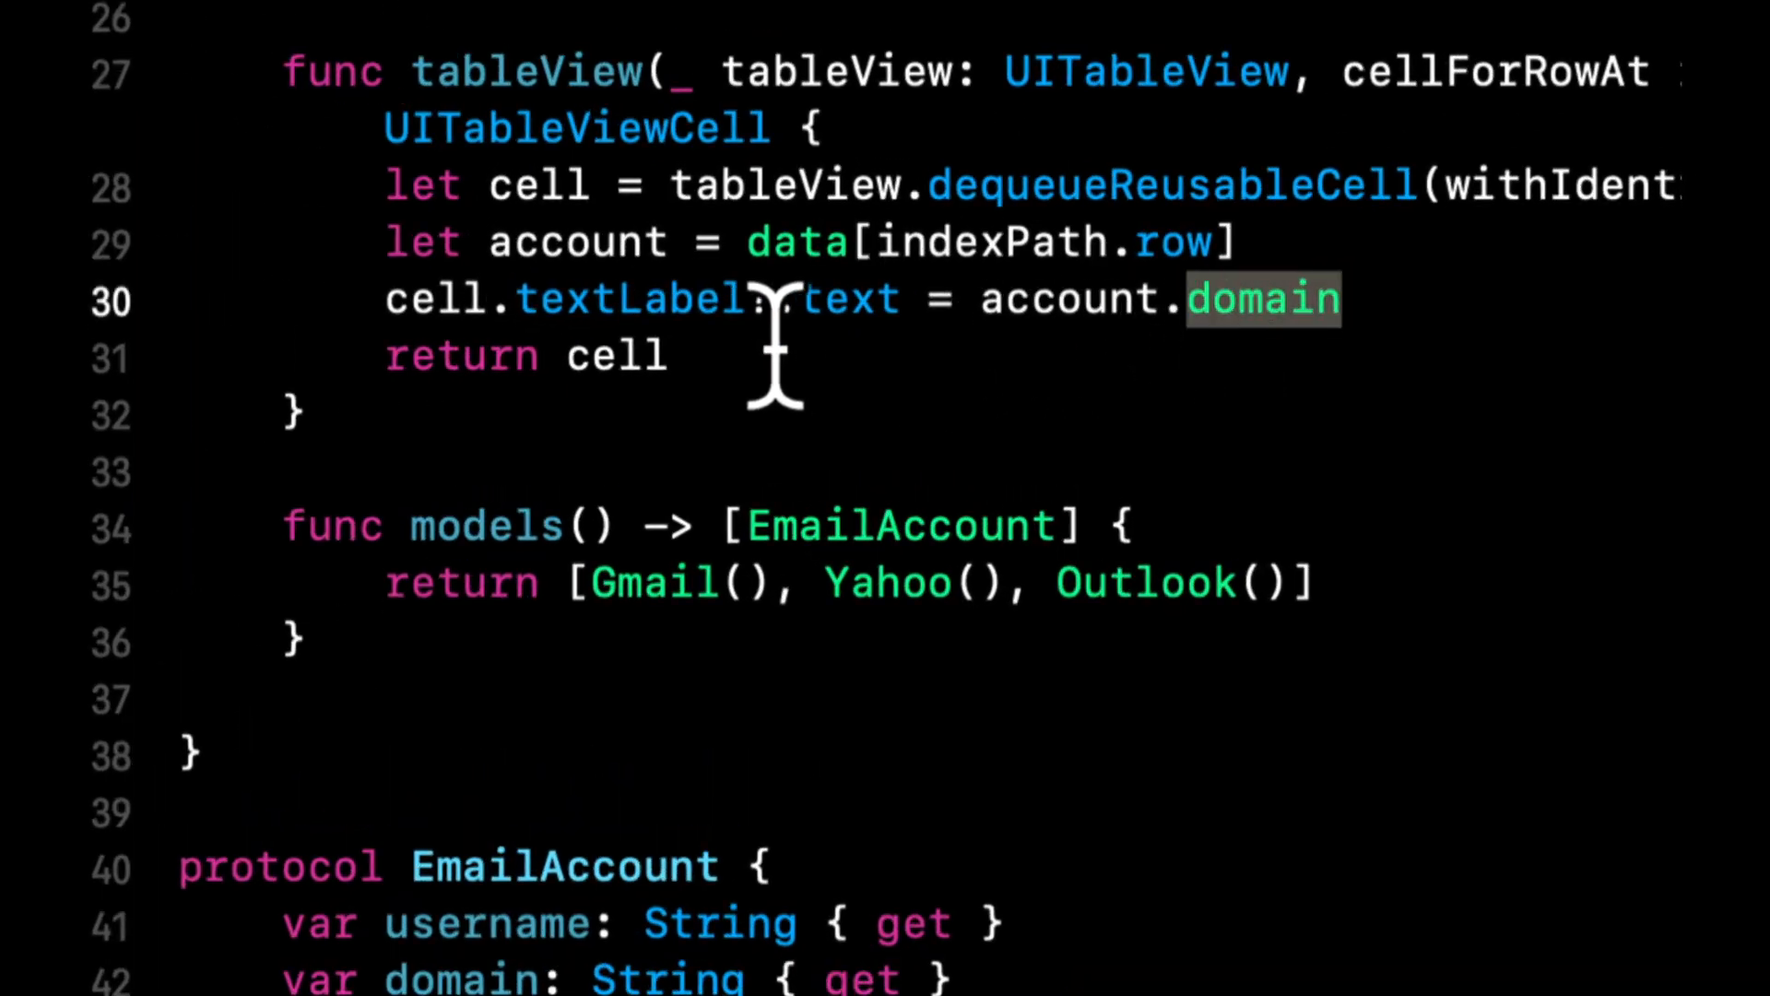
scroll(776, 346, "up", 4)
scroll(775, 346, "up", 4)
scroll(774, 346, "up", 2)
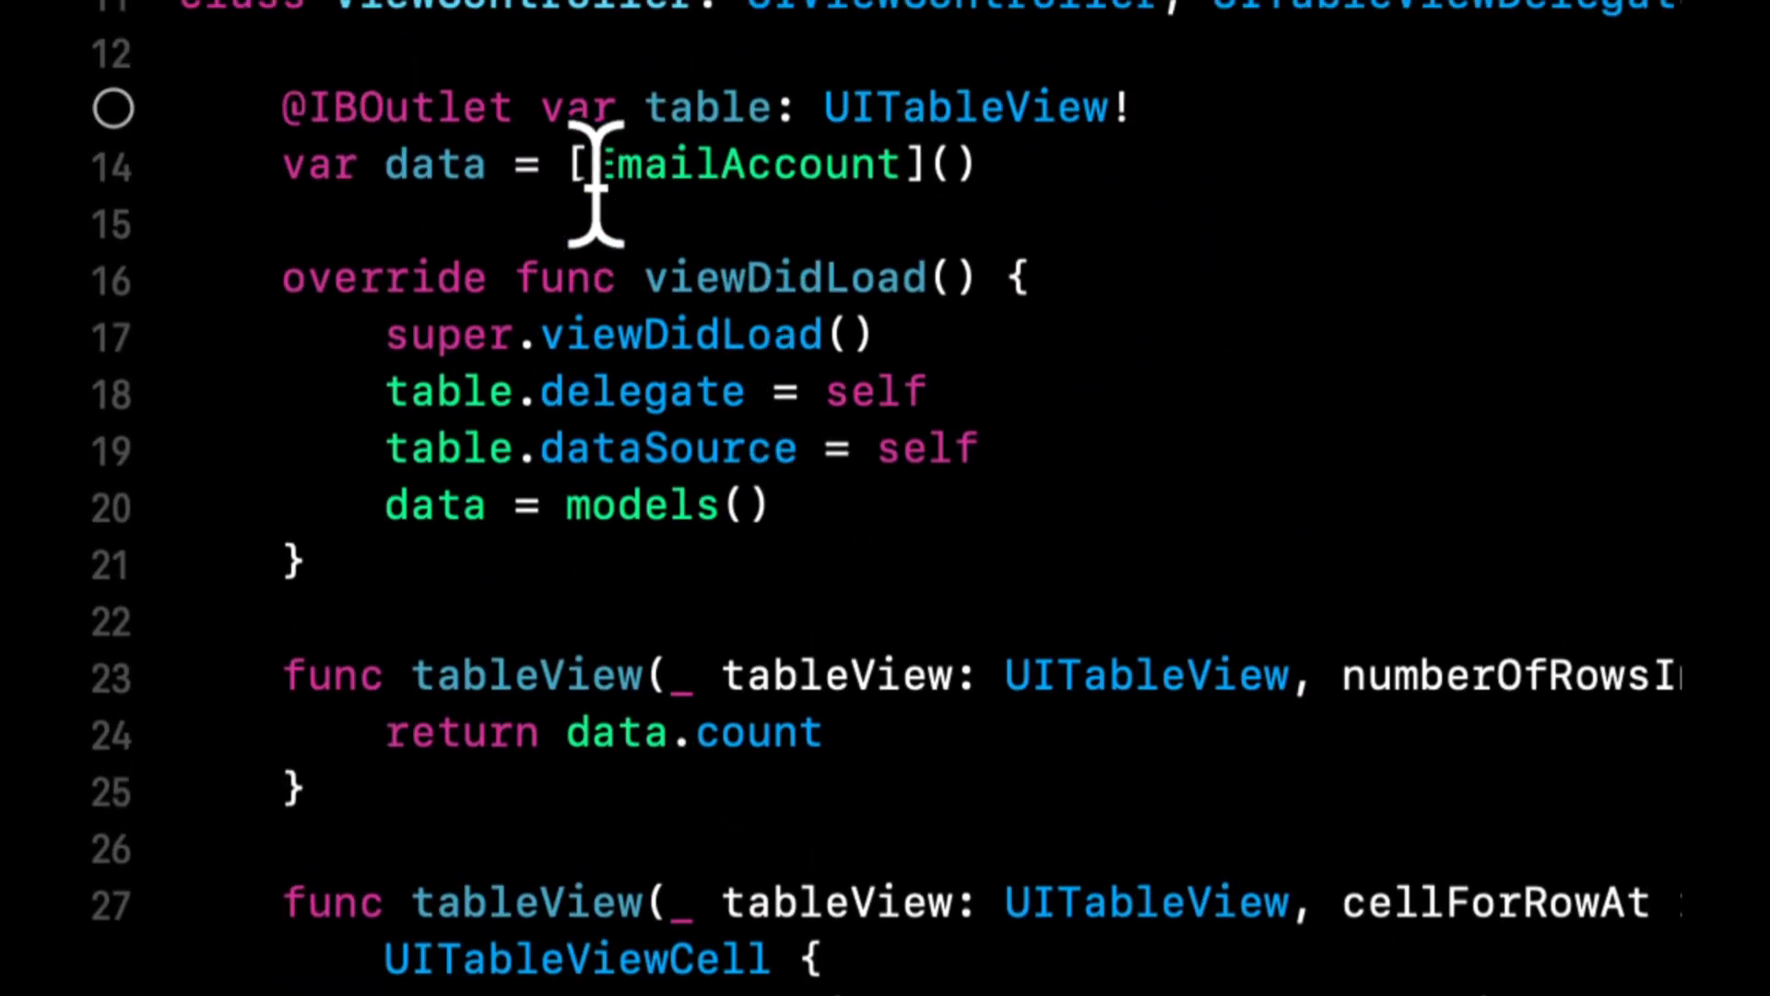
double_click(630, 166)
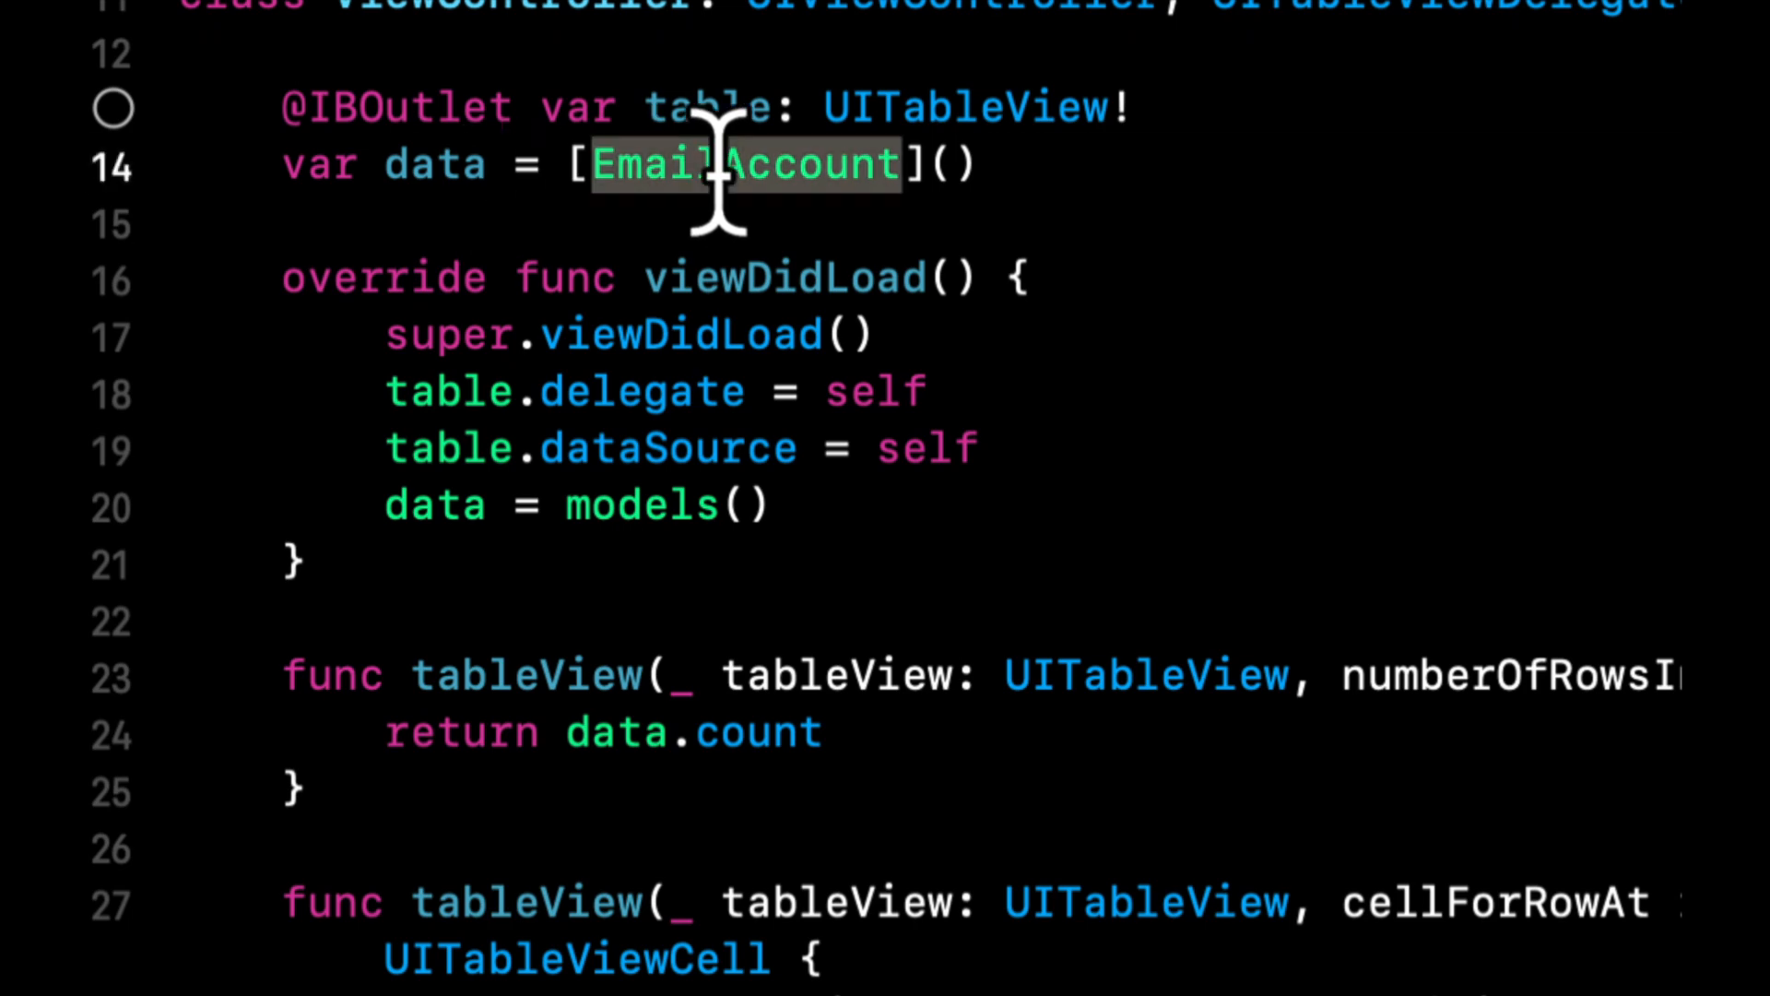
scroll(830, 222, "down", 5)
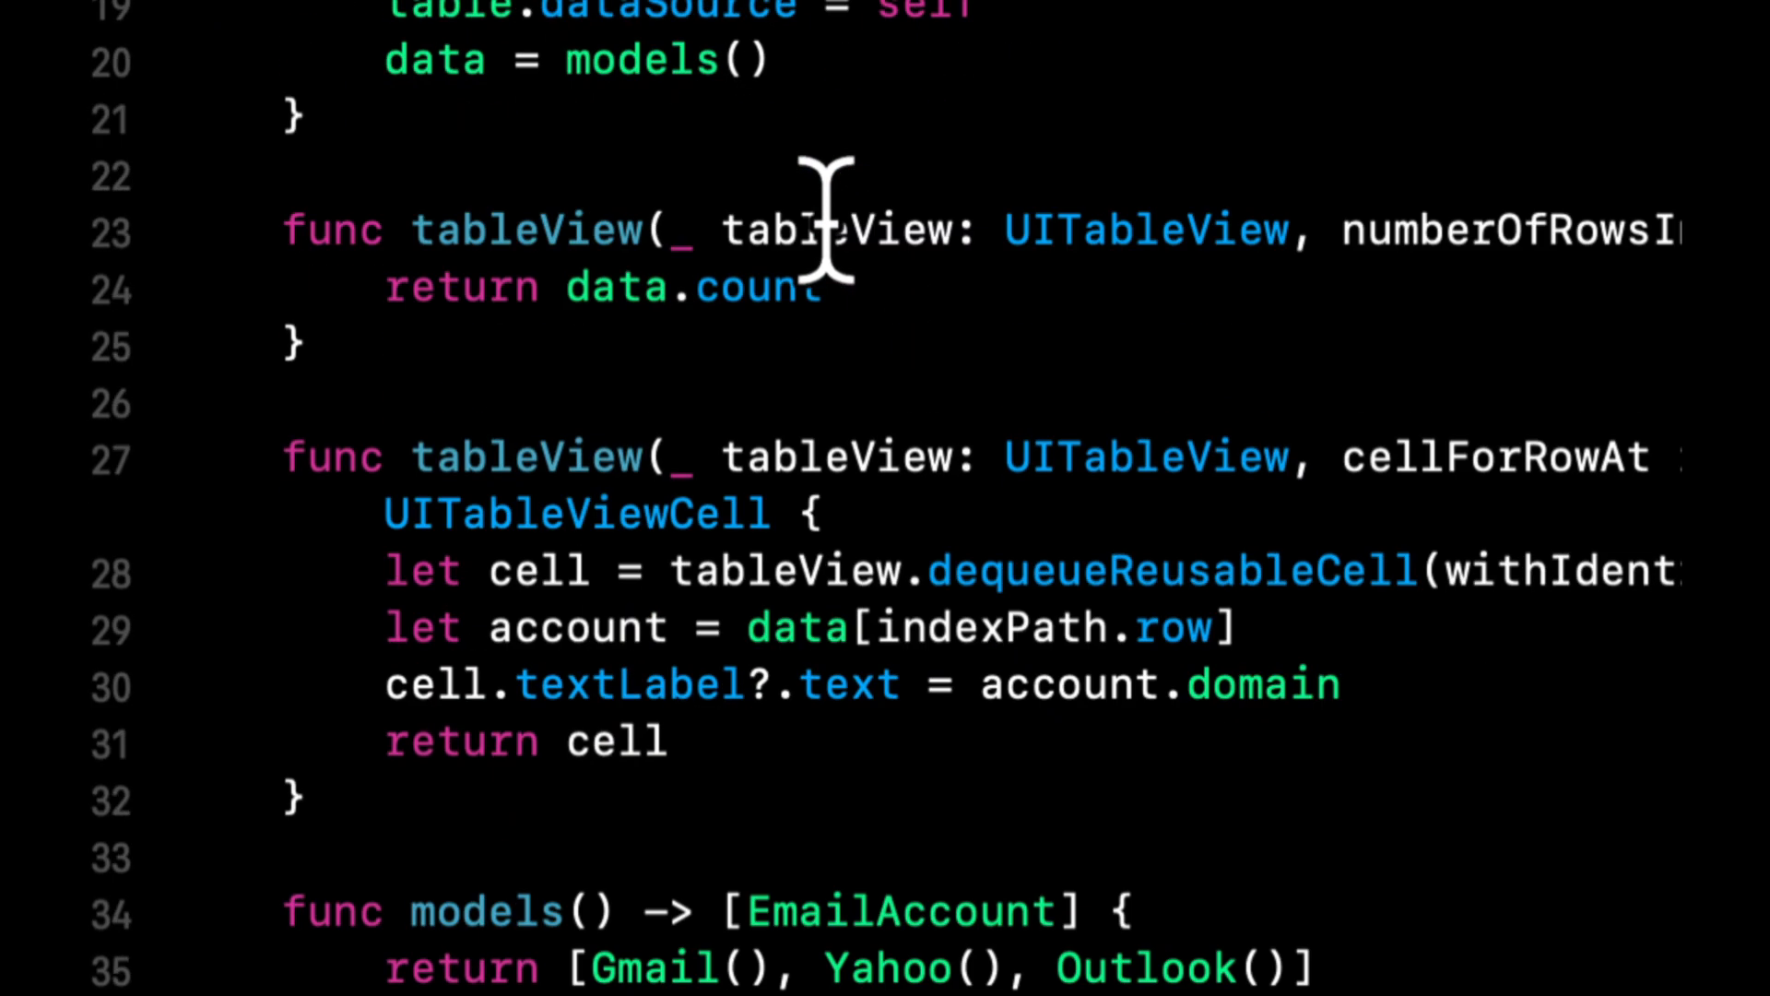
scroll(830, 223, "down", 4)
scroll(831, 222, "down", 2)
left_click_drag(733, 365, 685, 609)
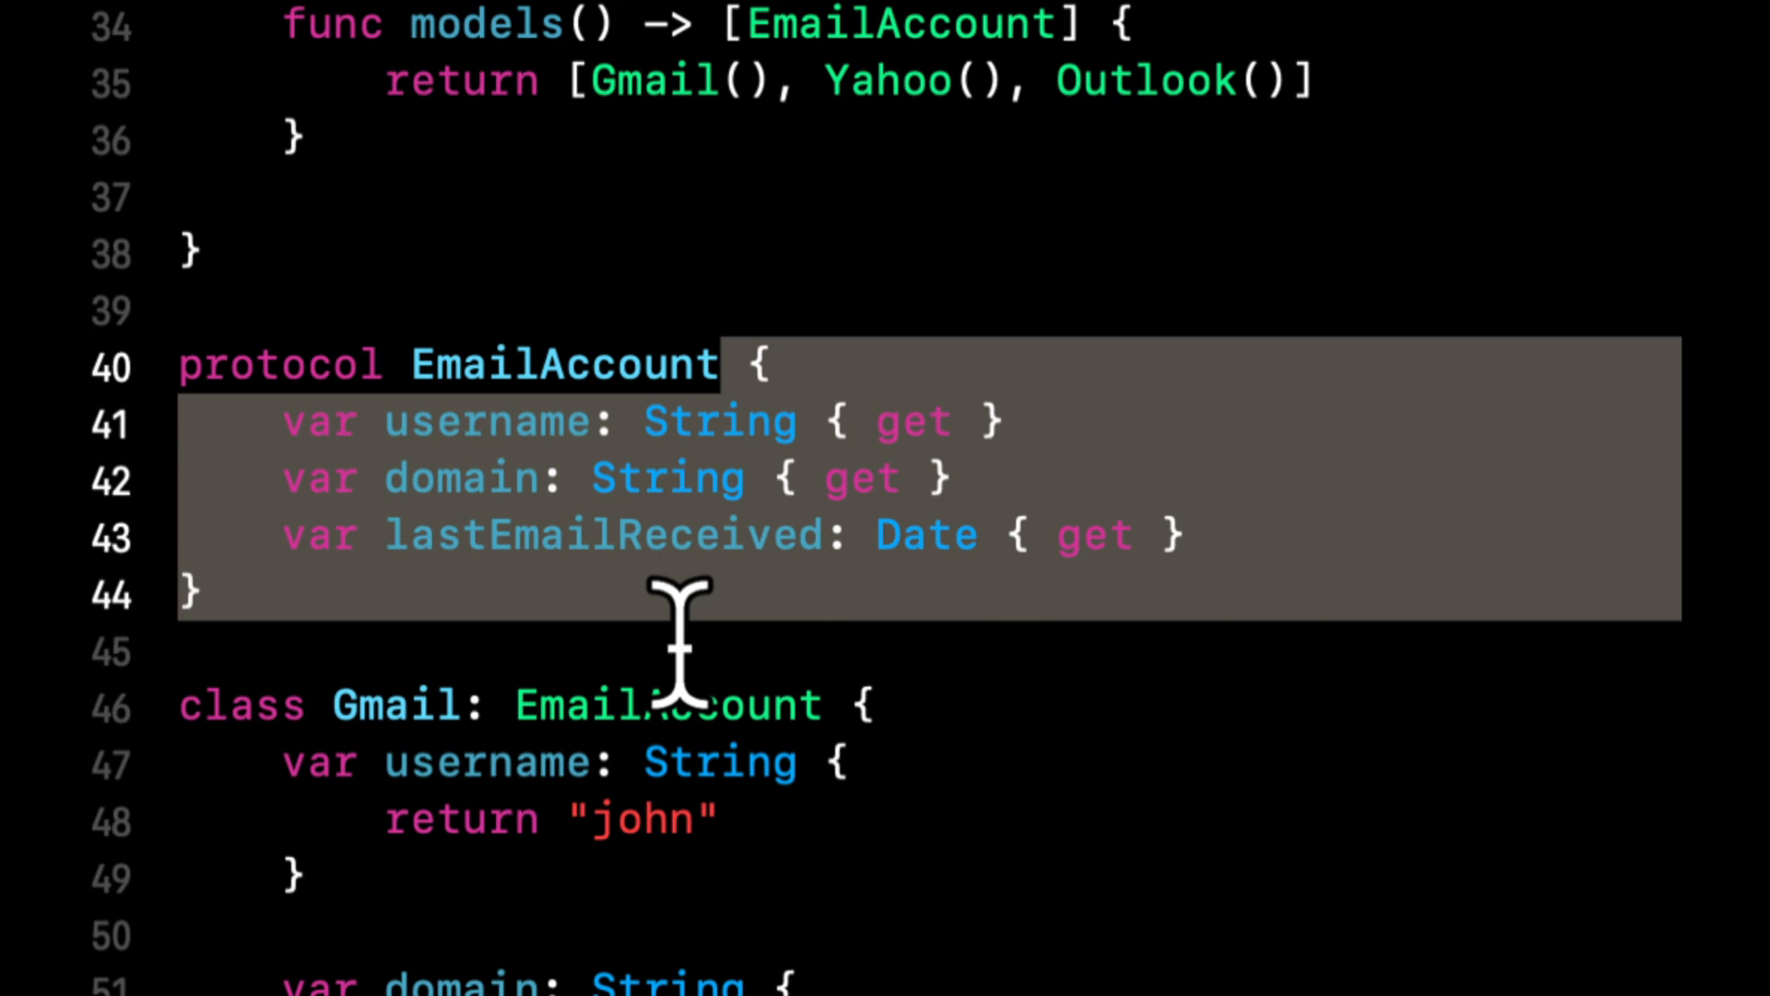
scroll(685, 609, "down", 5)
scroll(747, 346, "down", 2)
left_click_drag(747, 291, 695, 720)
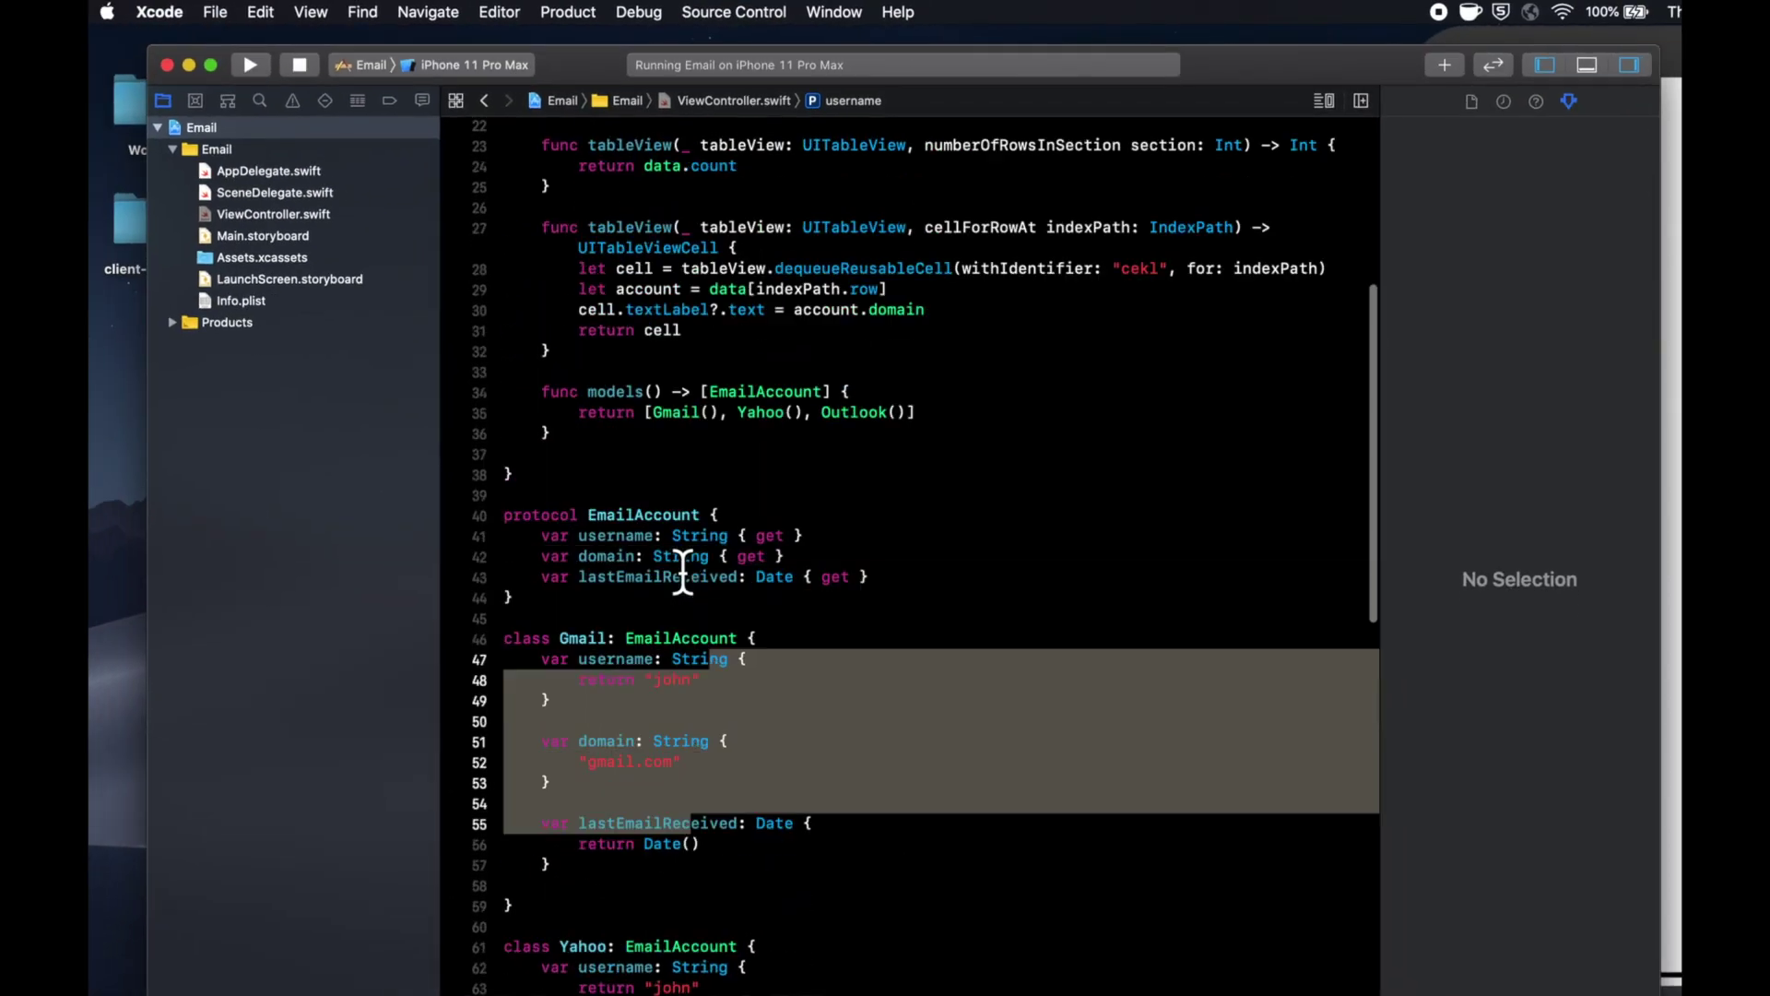
scroll(684, 574, "up", 5)
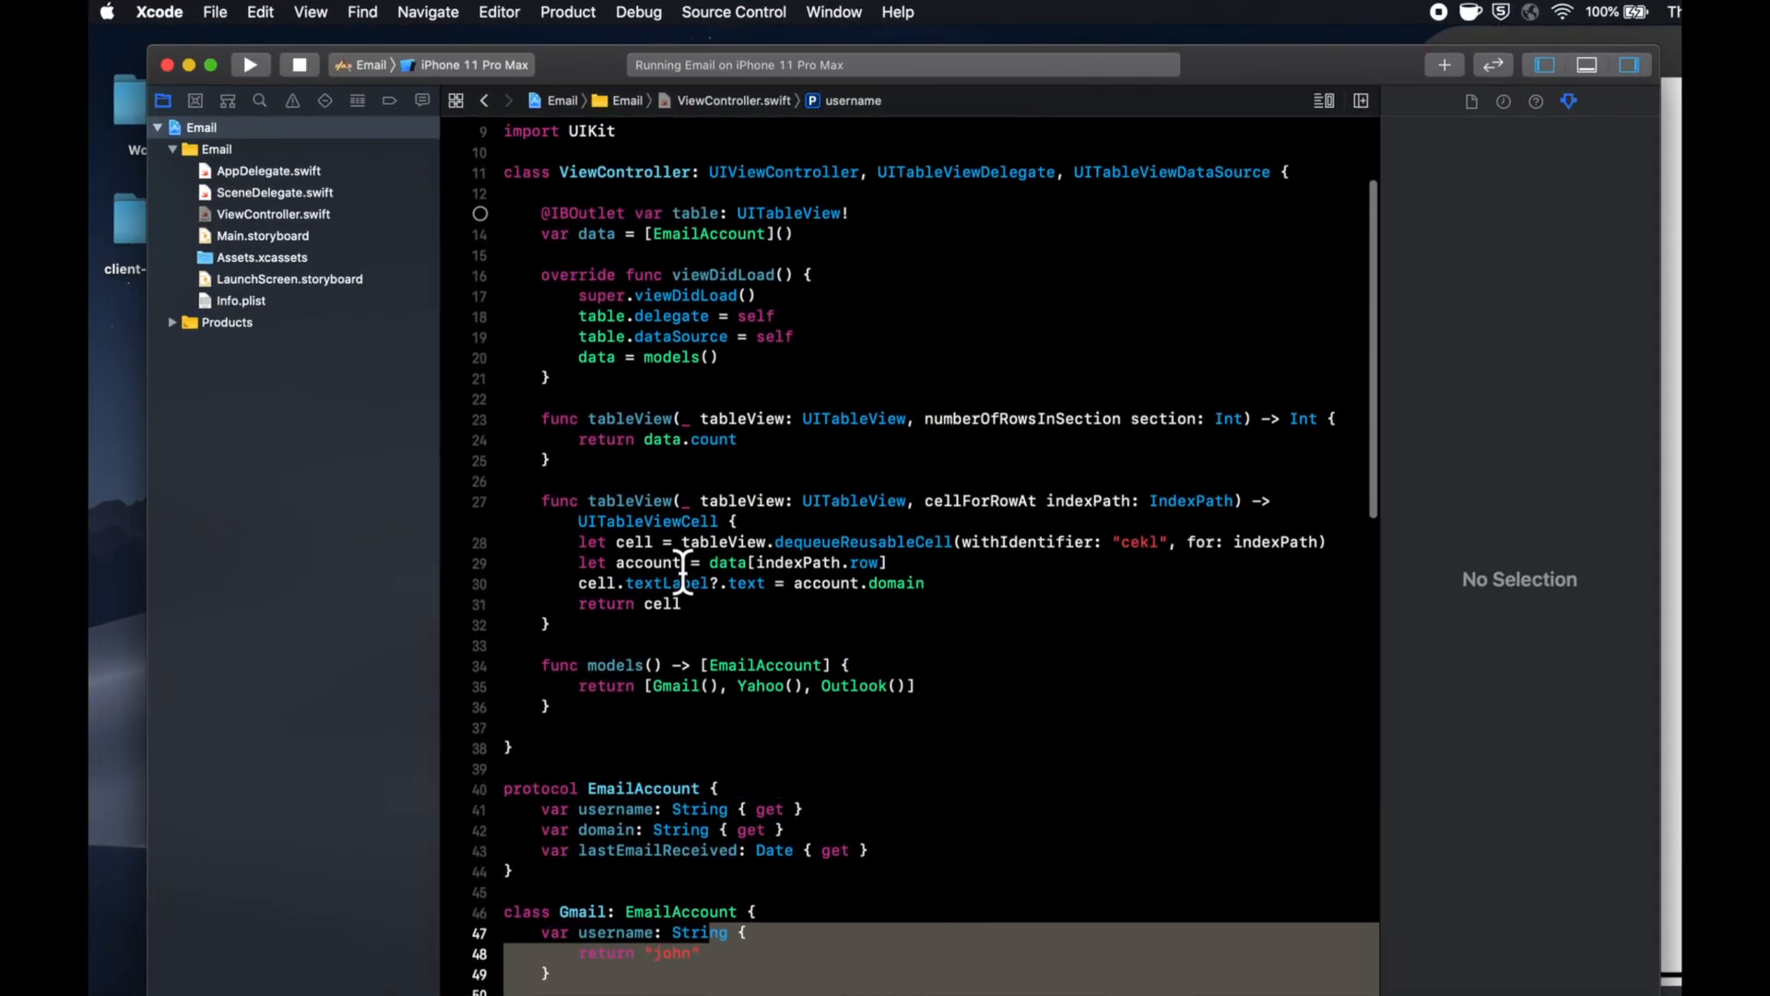
key("super+r")
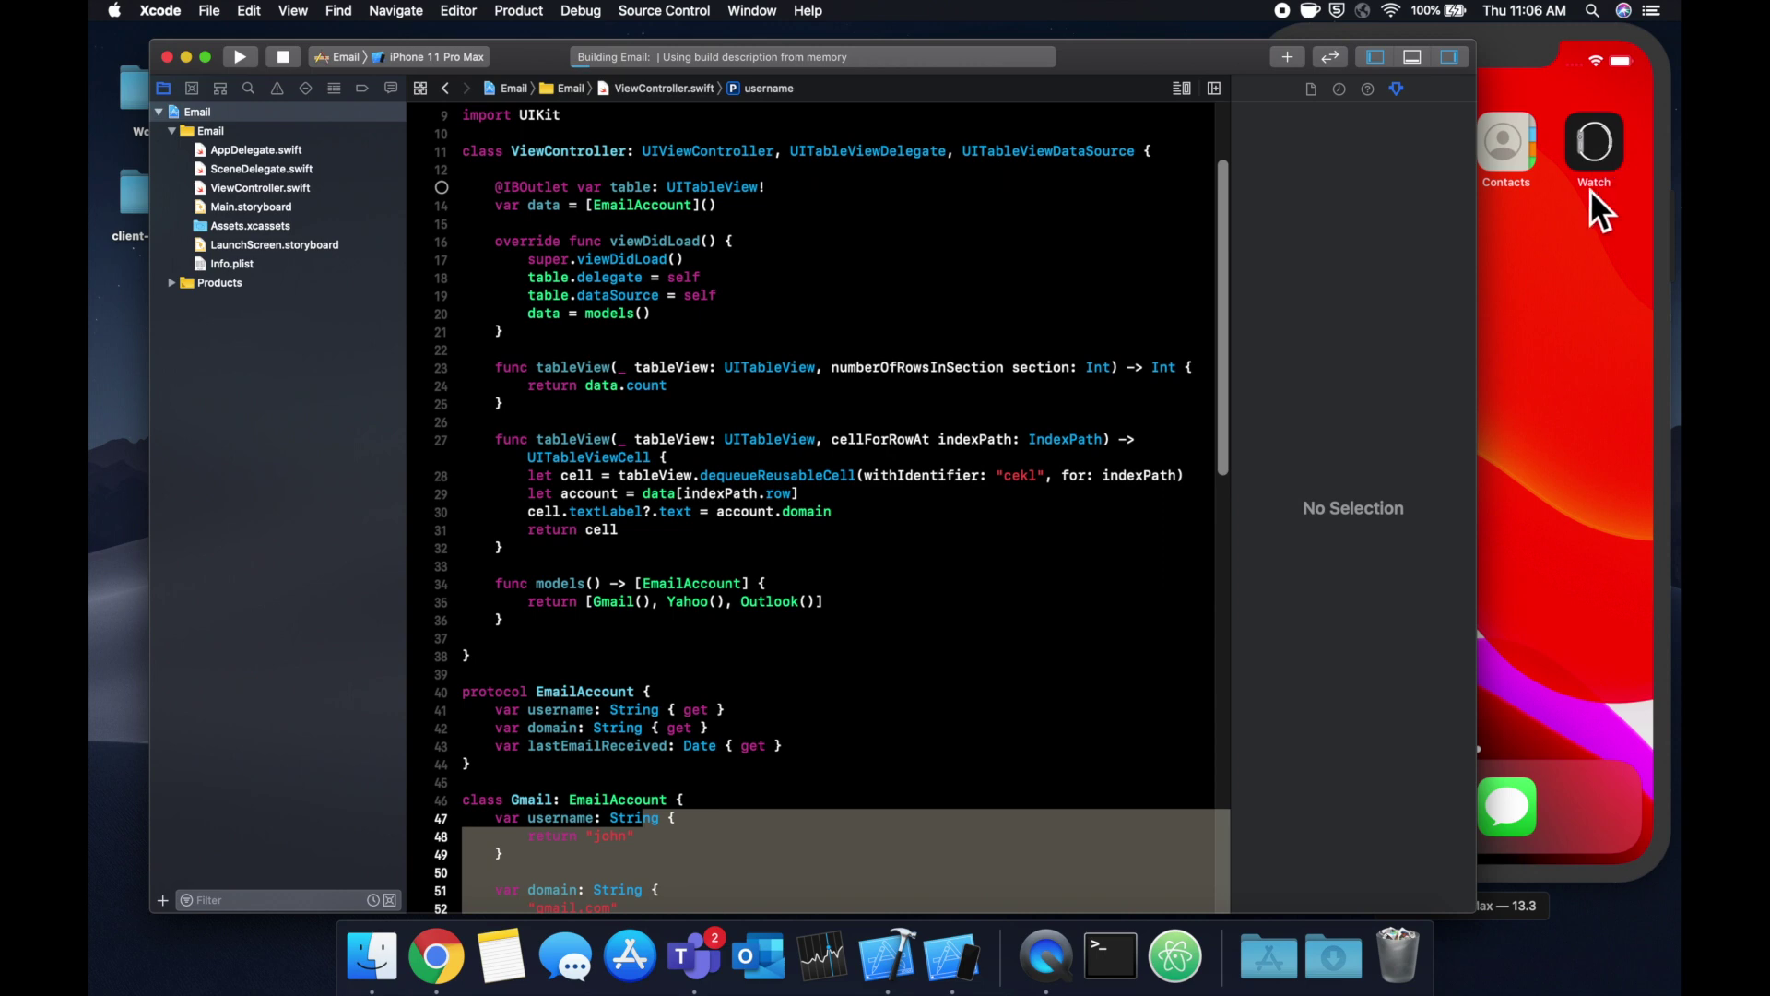
left_click(1590, 190)
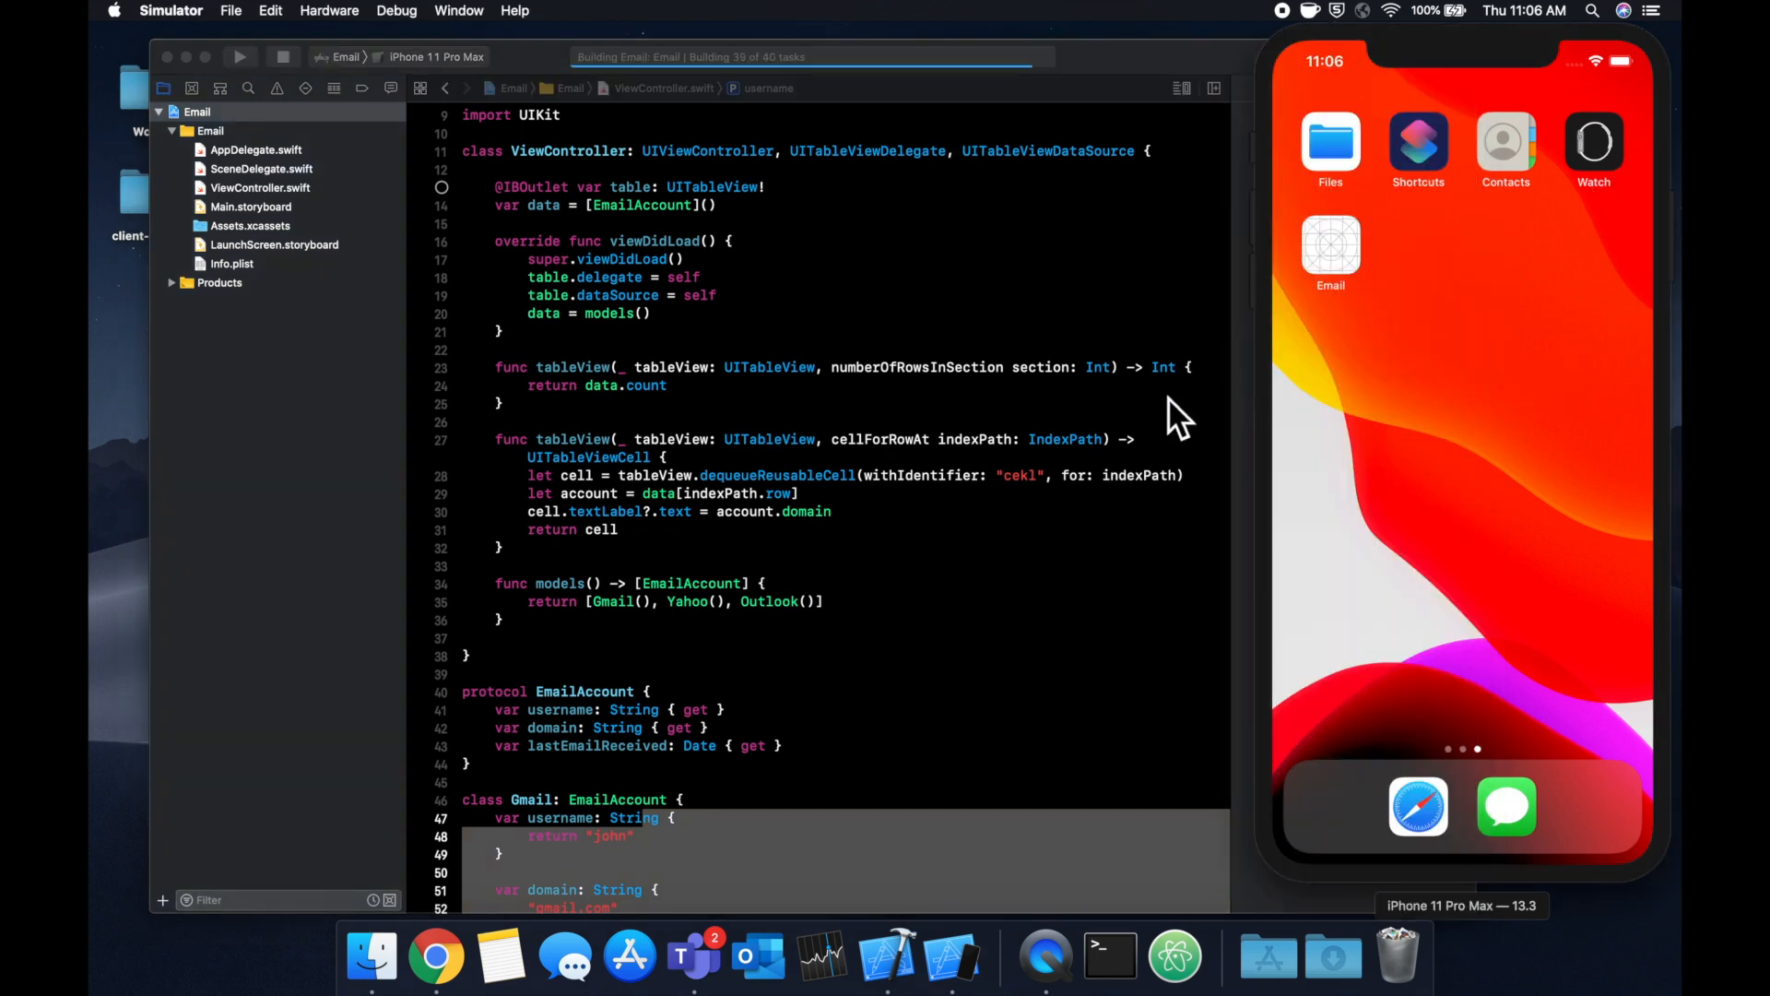
scroll(1124, 394, "up", 5)
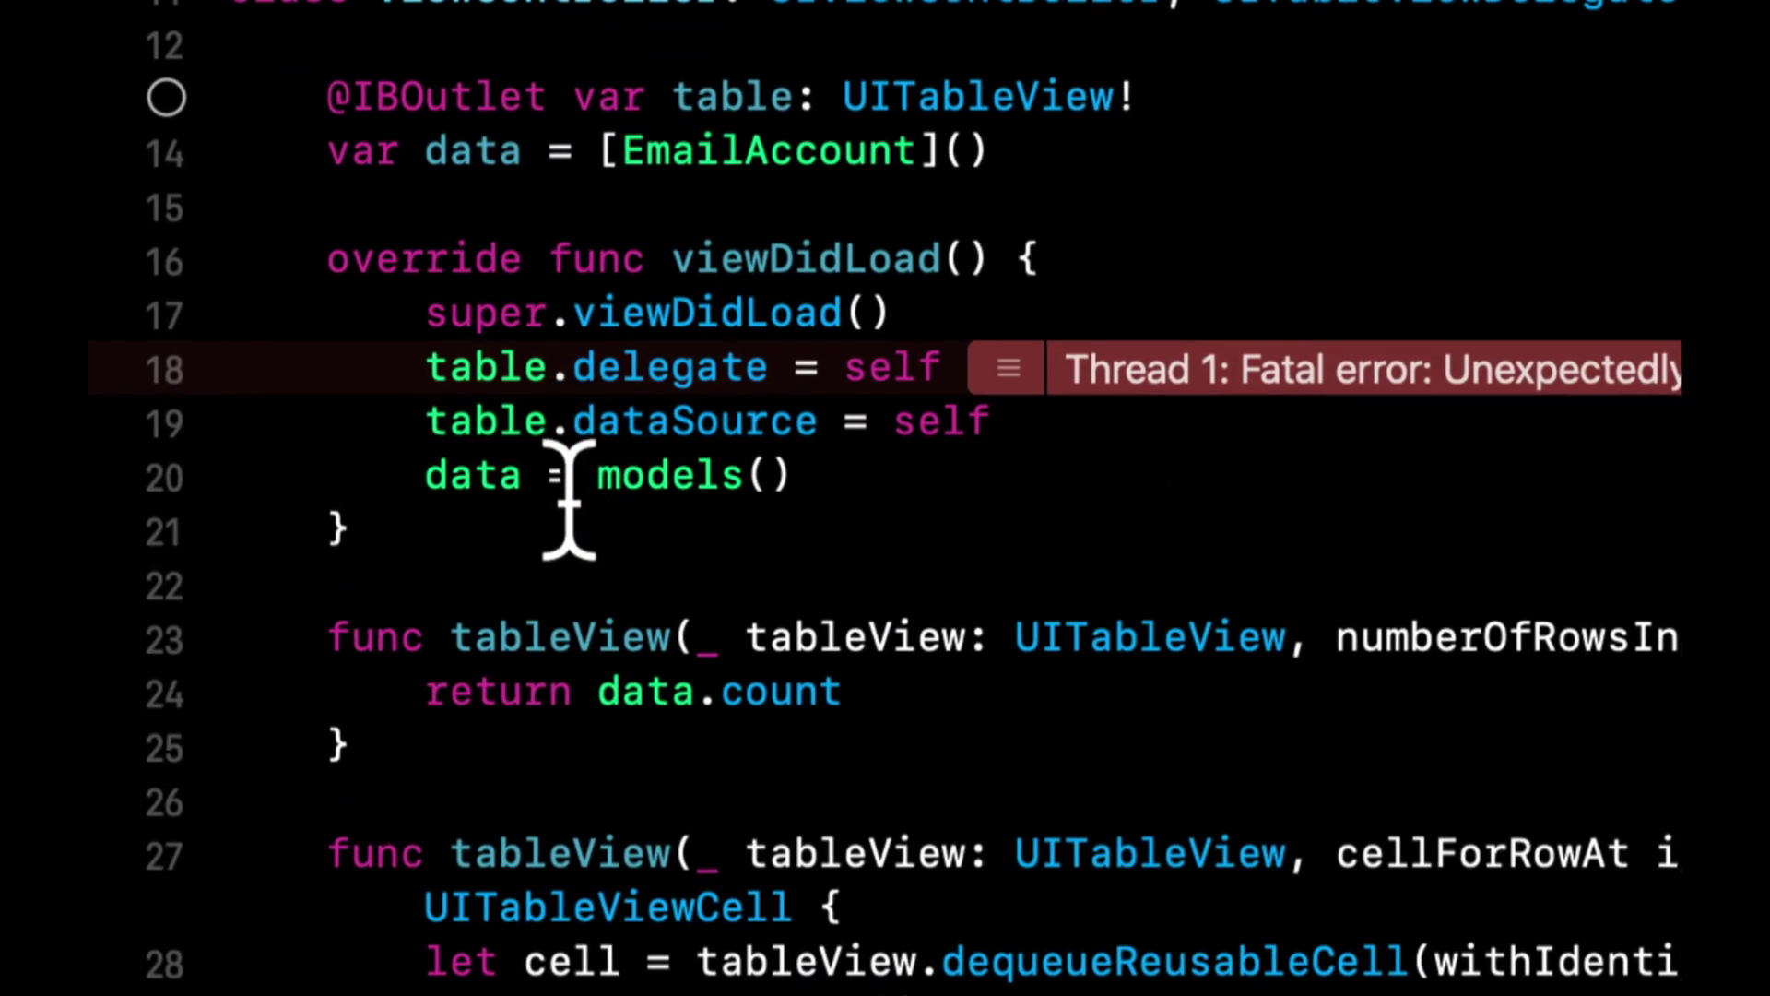
Inspect the nil-unwrapping crash at the table.delegate line in viewDidLoad
left_click(574, 472)
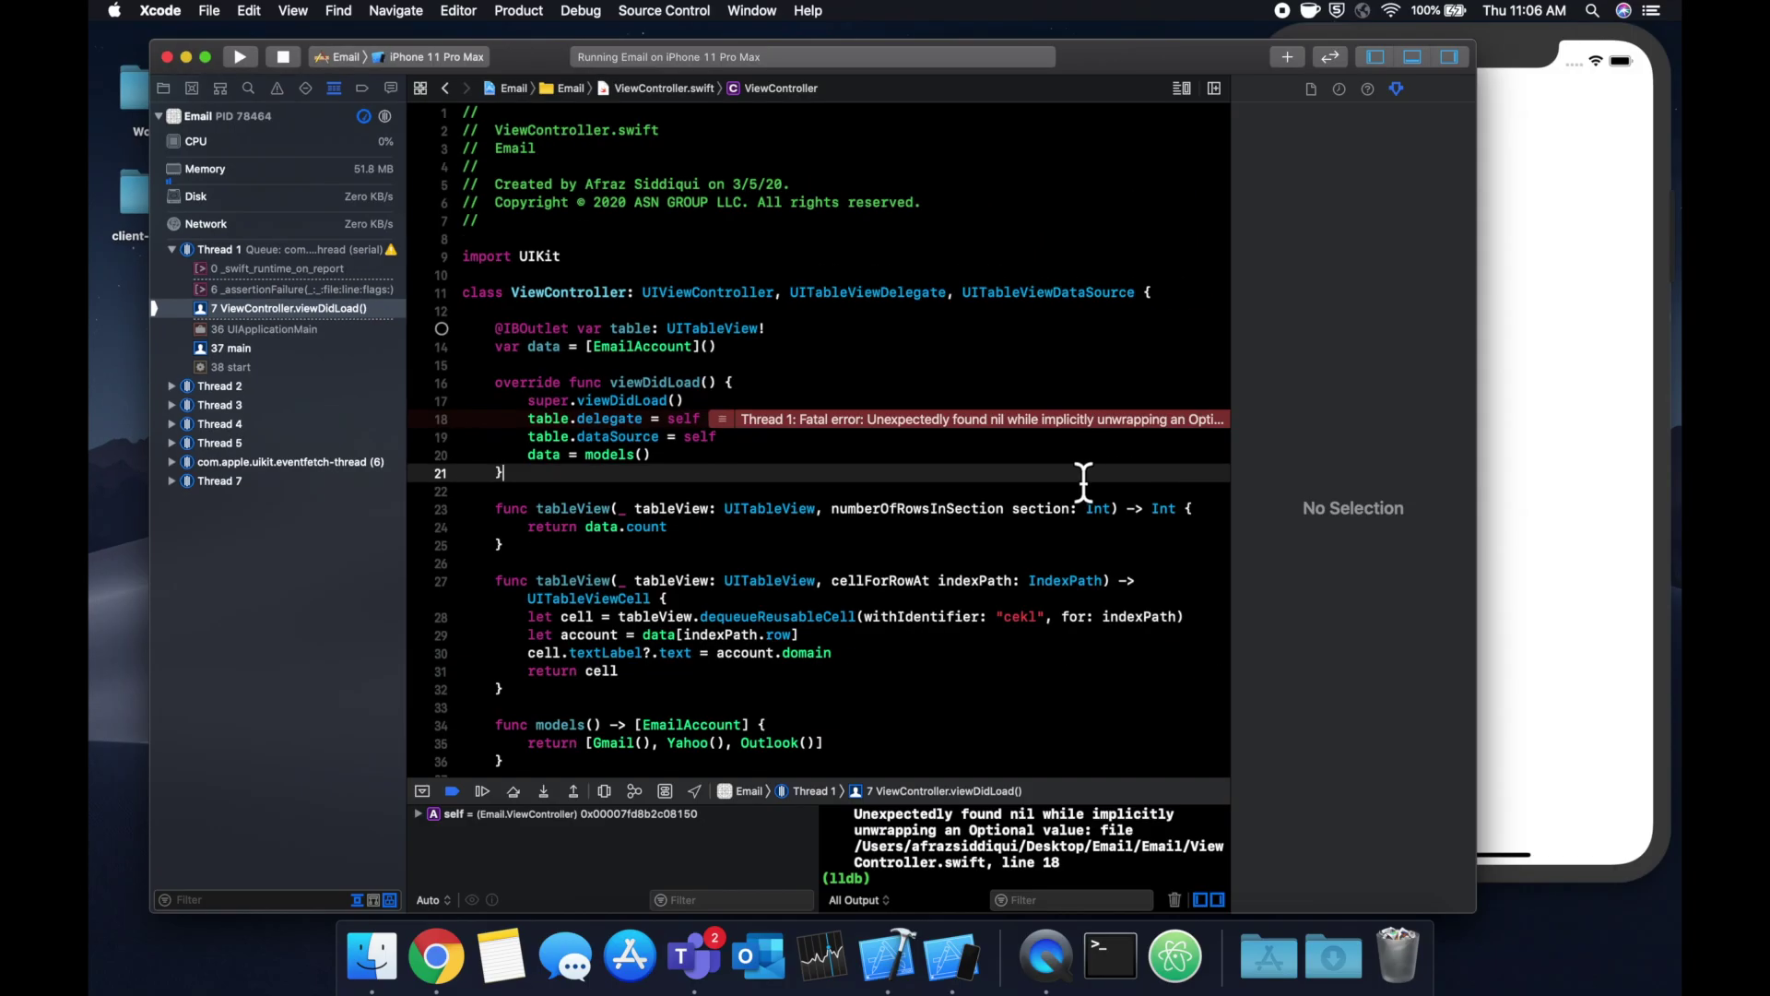
Connect the table outlet to the Table View in Main.storyboard and rerun with Cmd+R
key("super+shift+o")
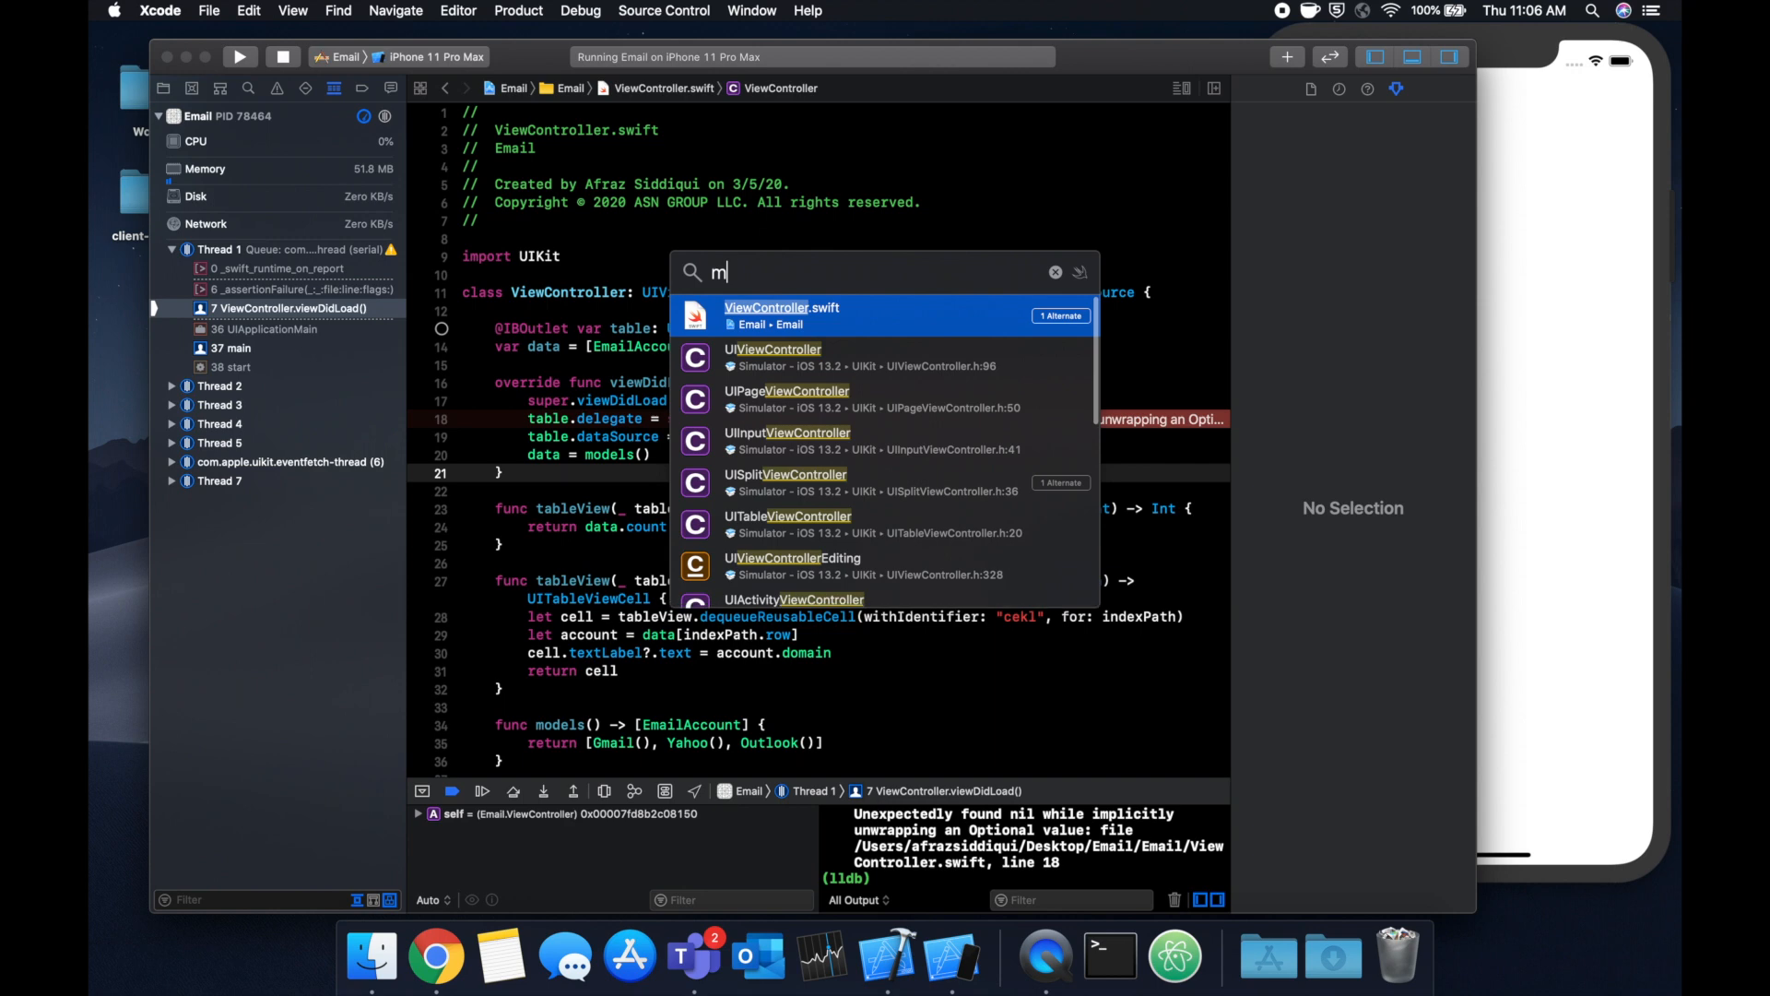
type("main")
key("Return")
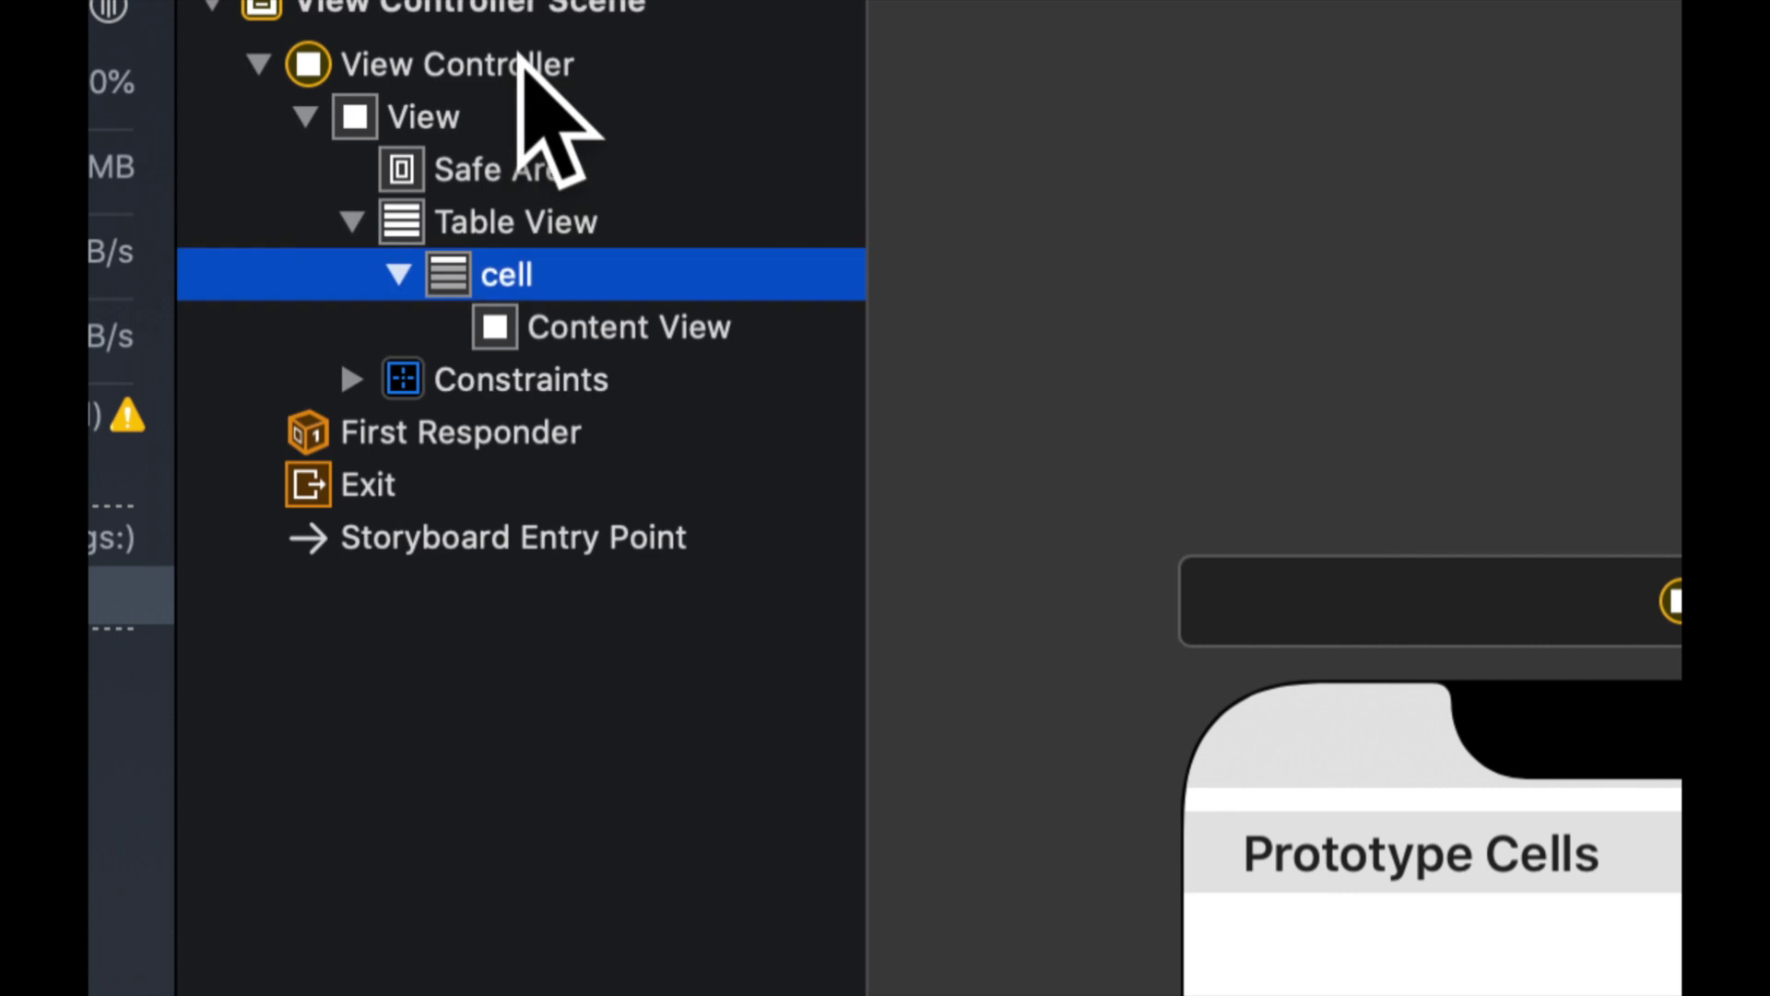
right_click(523, 72)
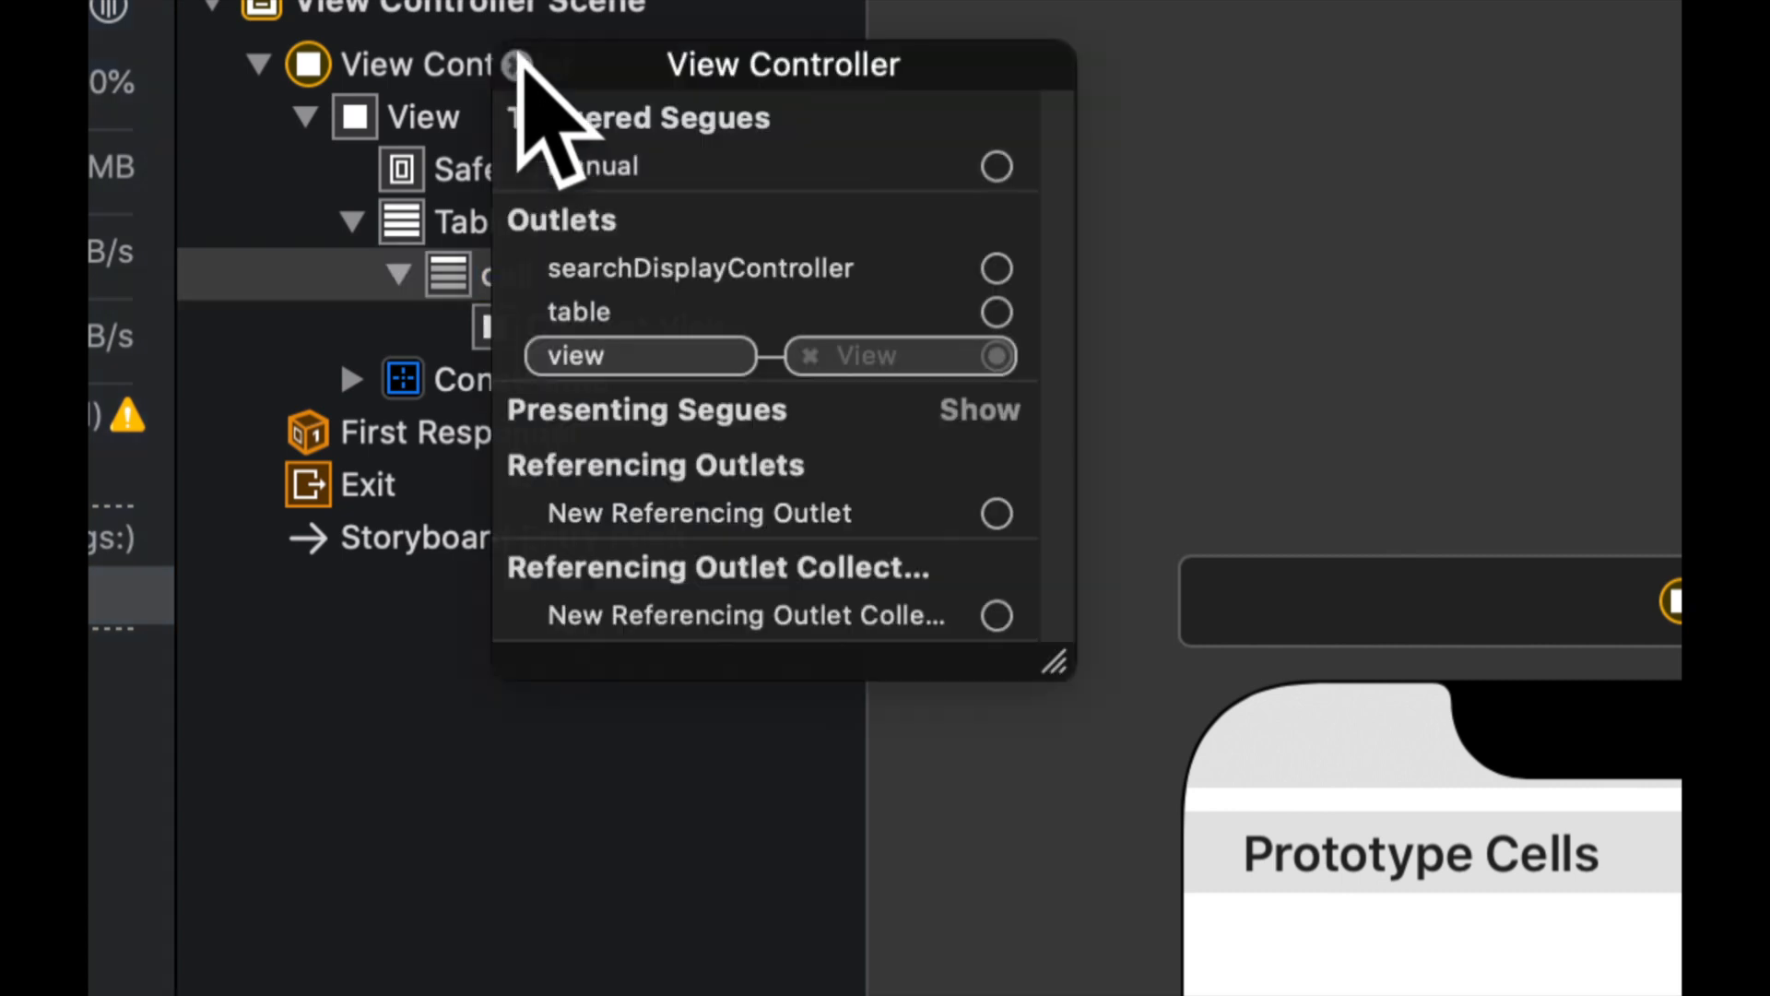
left_click_drag(997, 310, 1065, 768)
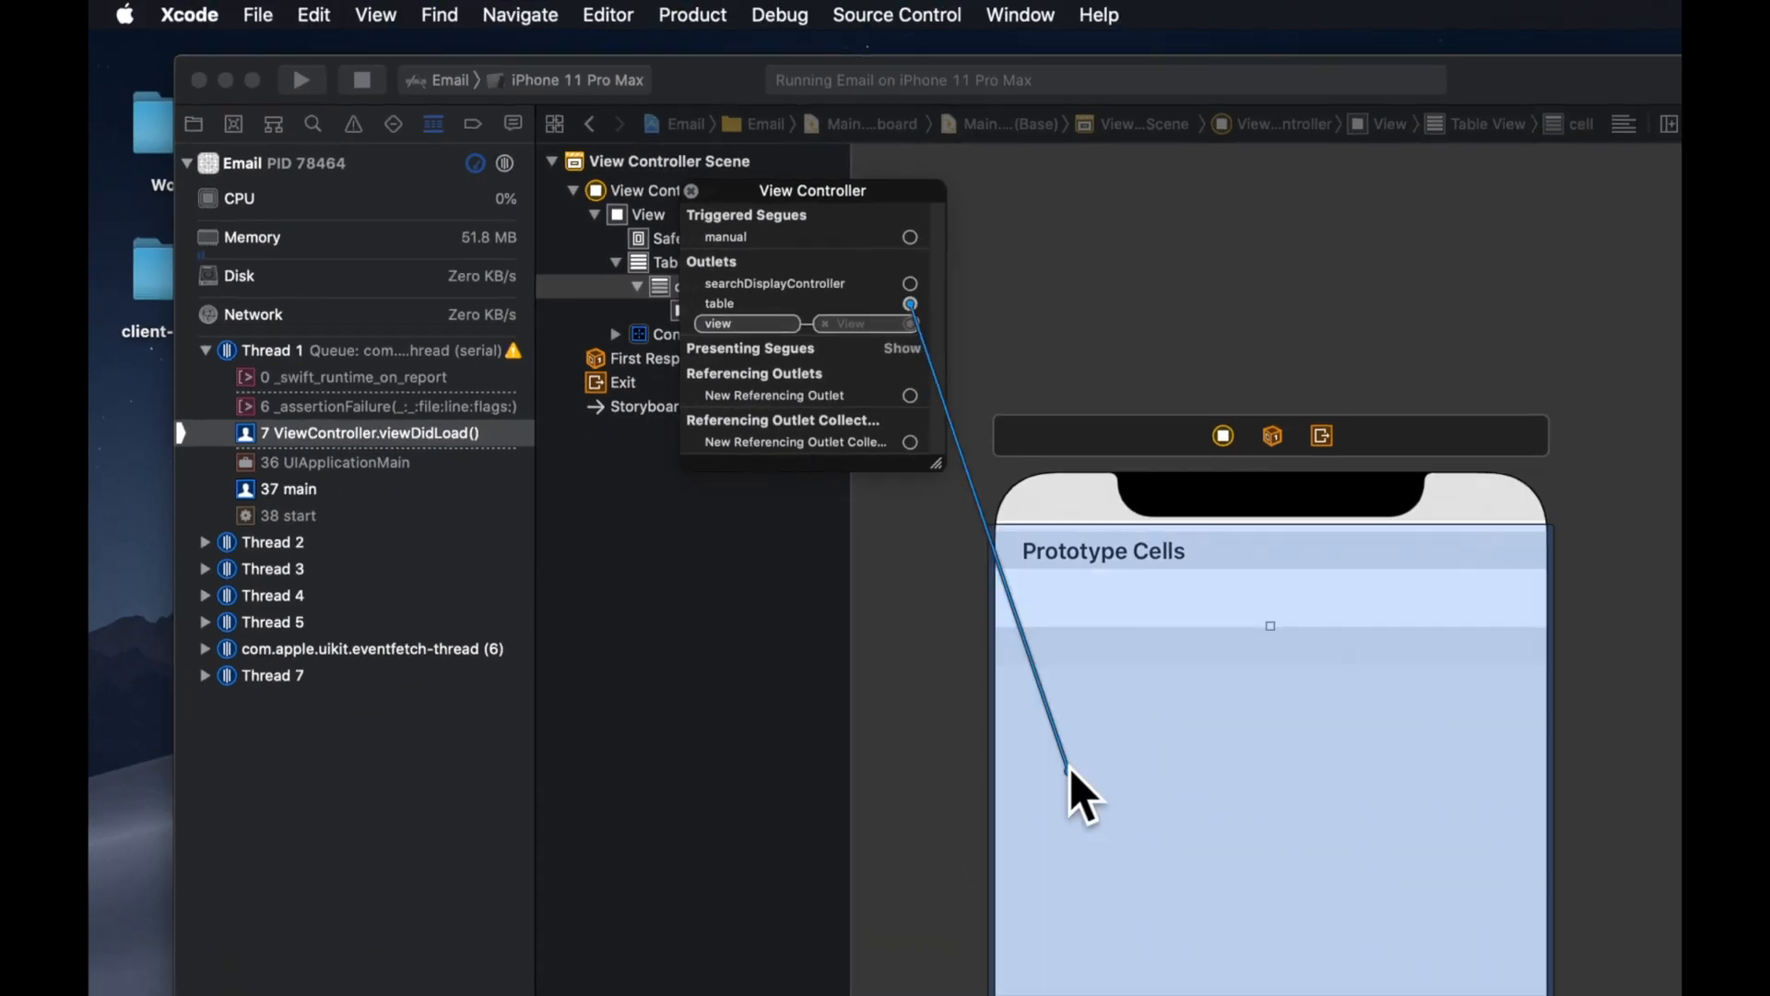
left_click_drag(1069, 772, 1067, 772)
key("super+r")
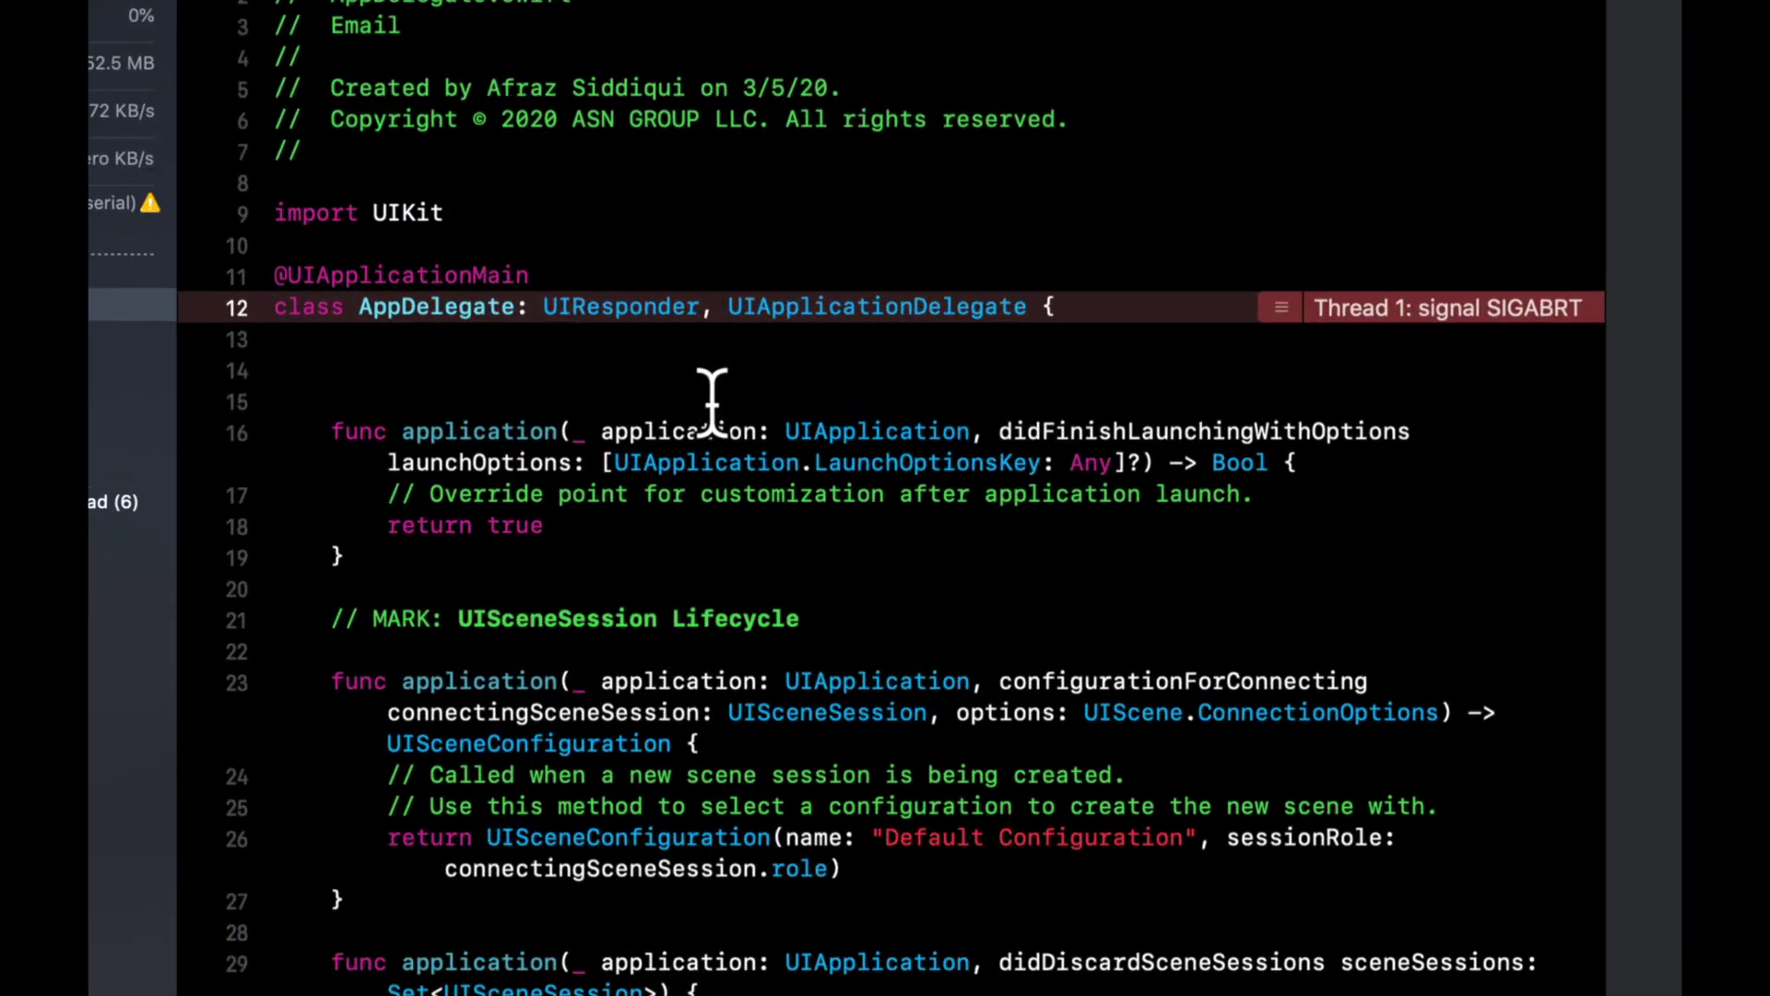
Comment out the table setup lines in viewDidLoad of ViewController.swift
left_click(713, 362)
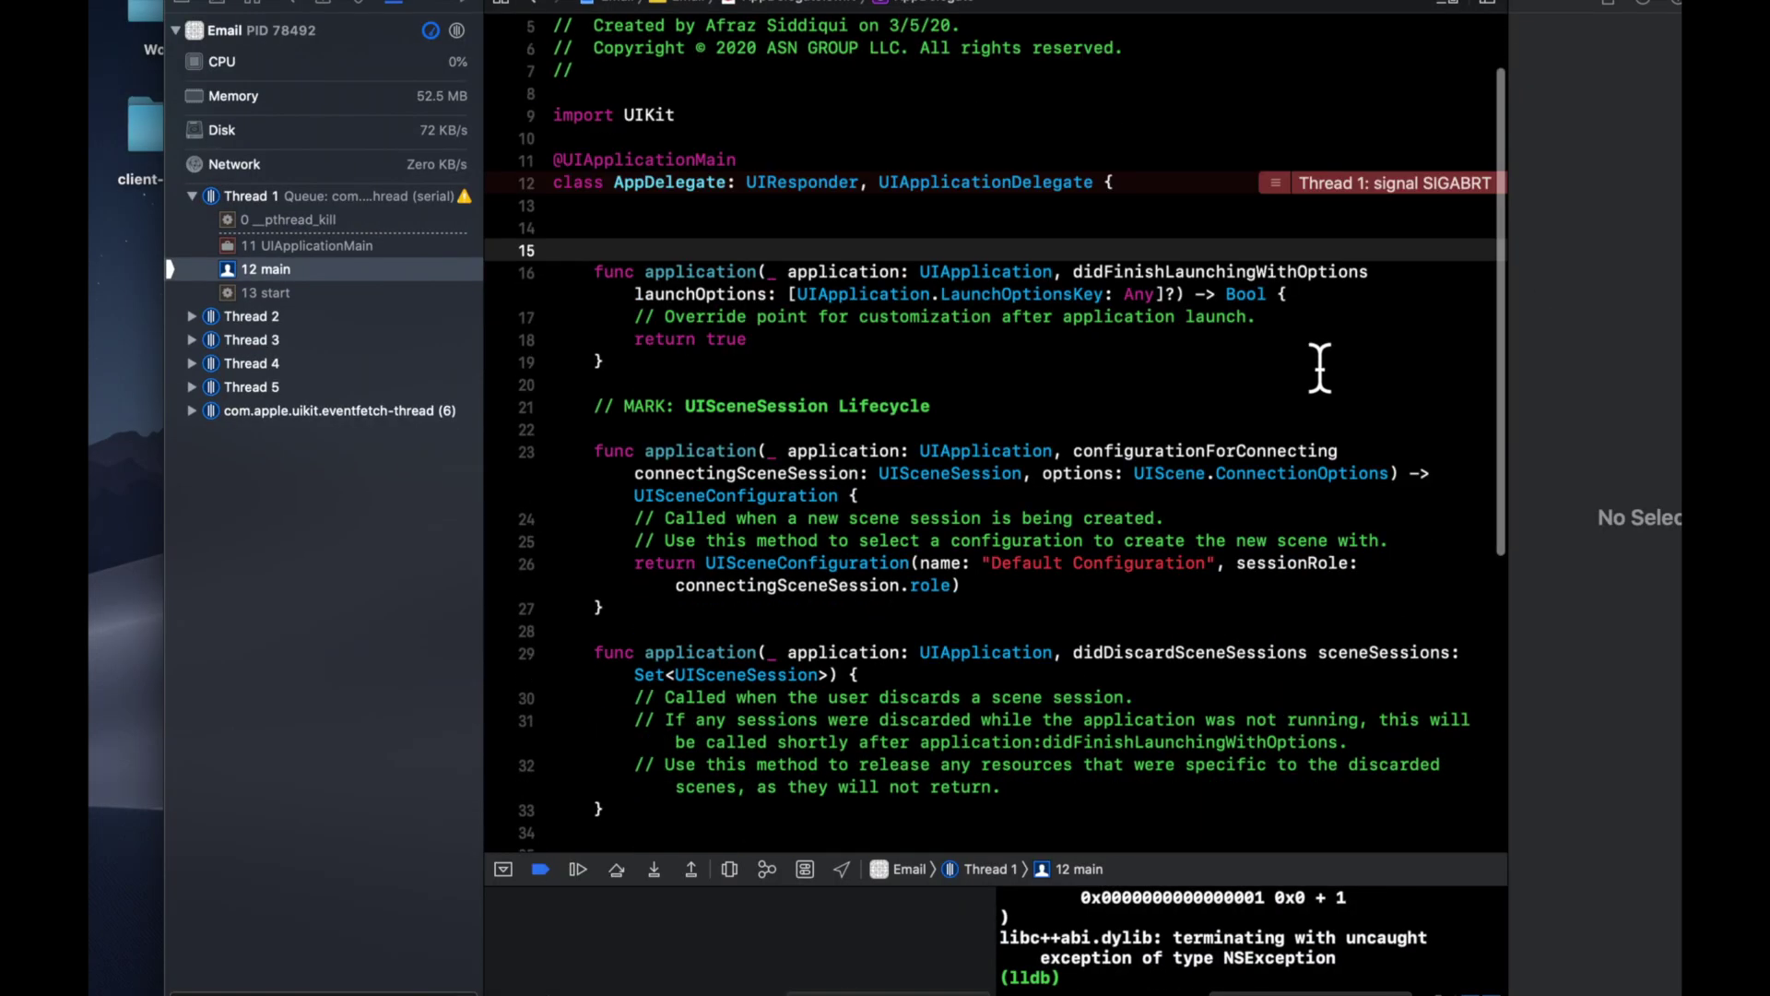
scroll(1321, 370, "down", 5)
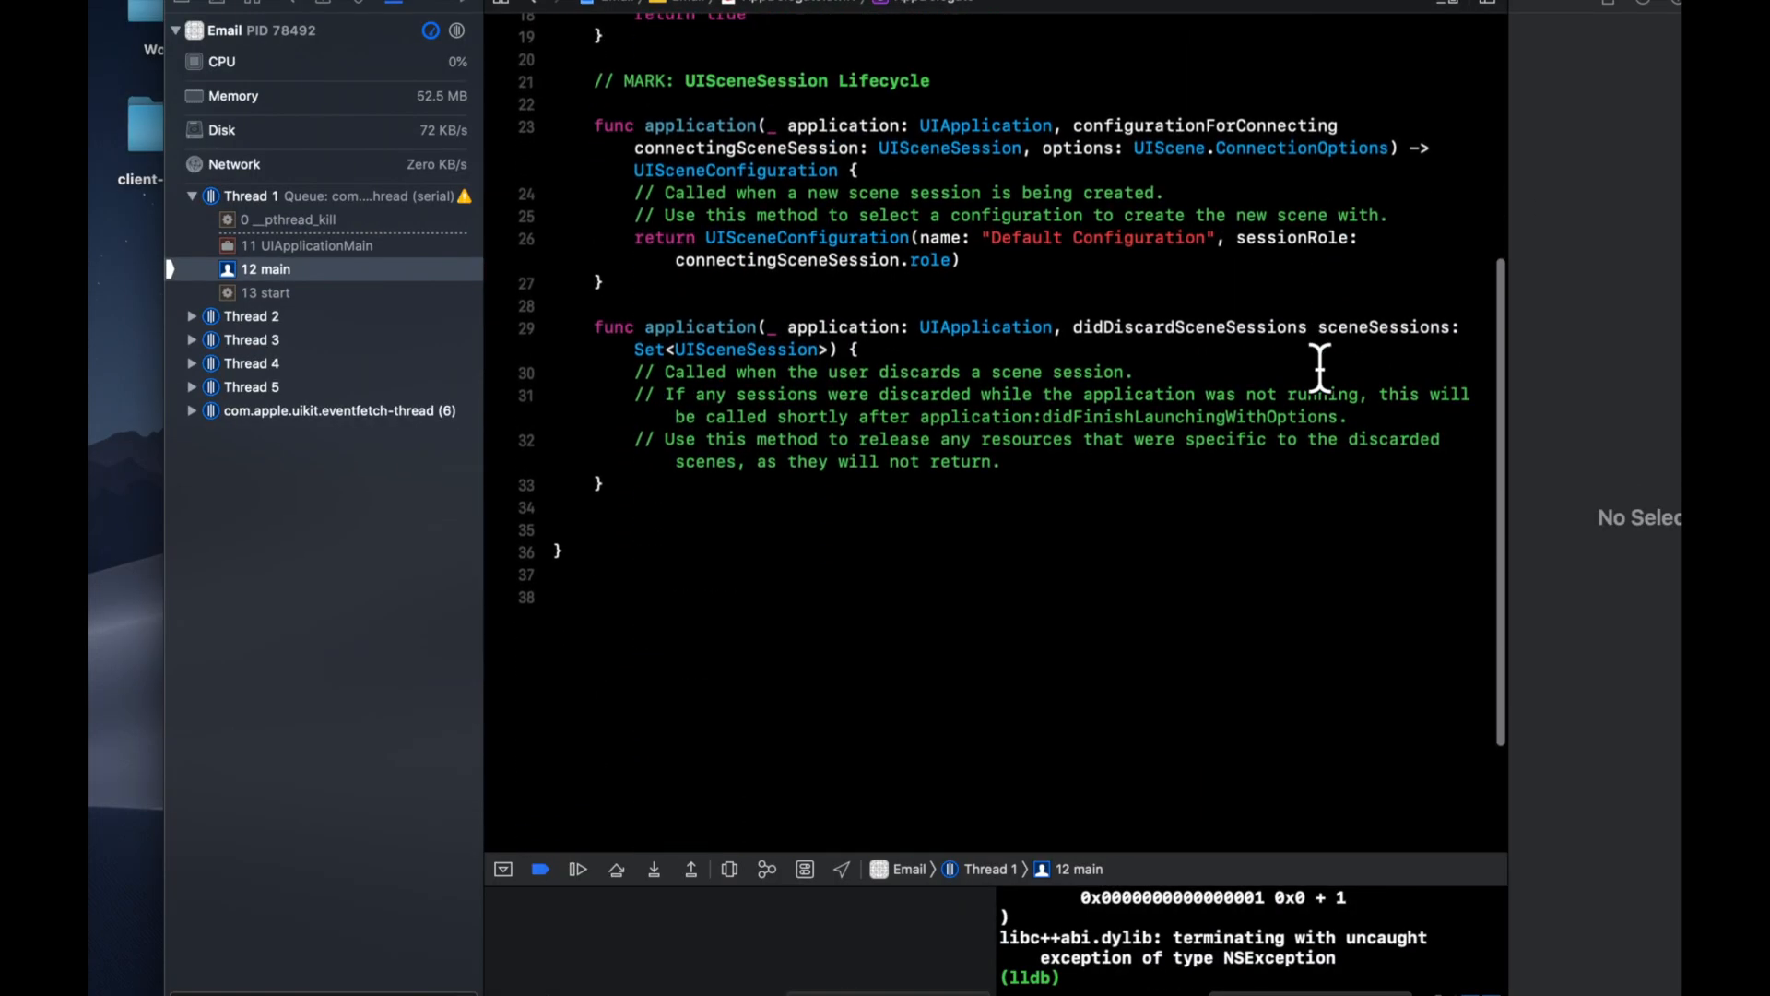
key("super+shift+o")
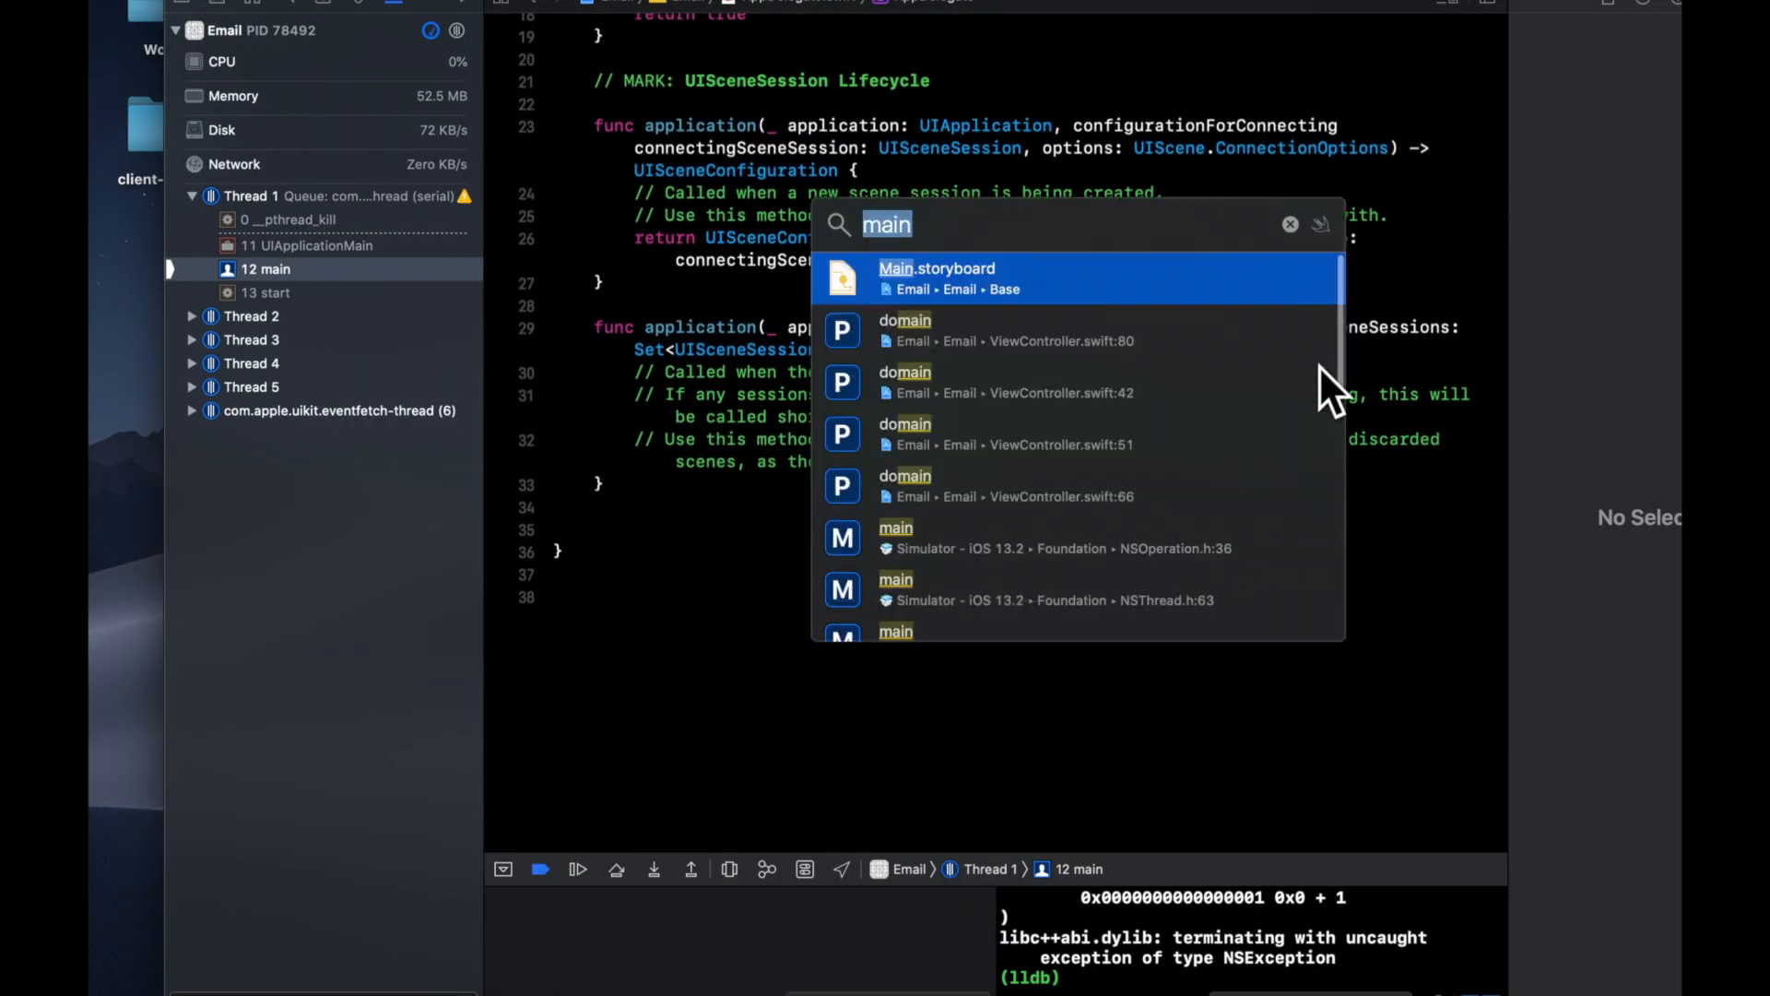
type("viewcontroll")
key("Return")
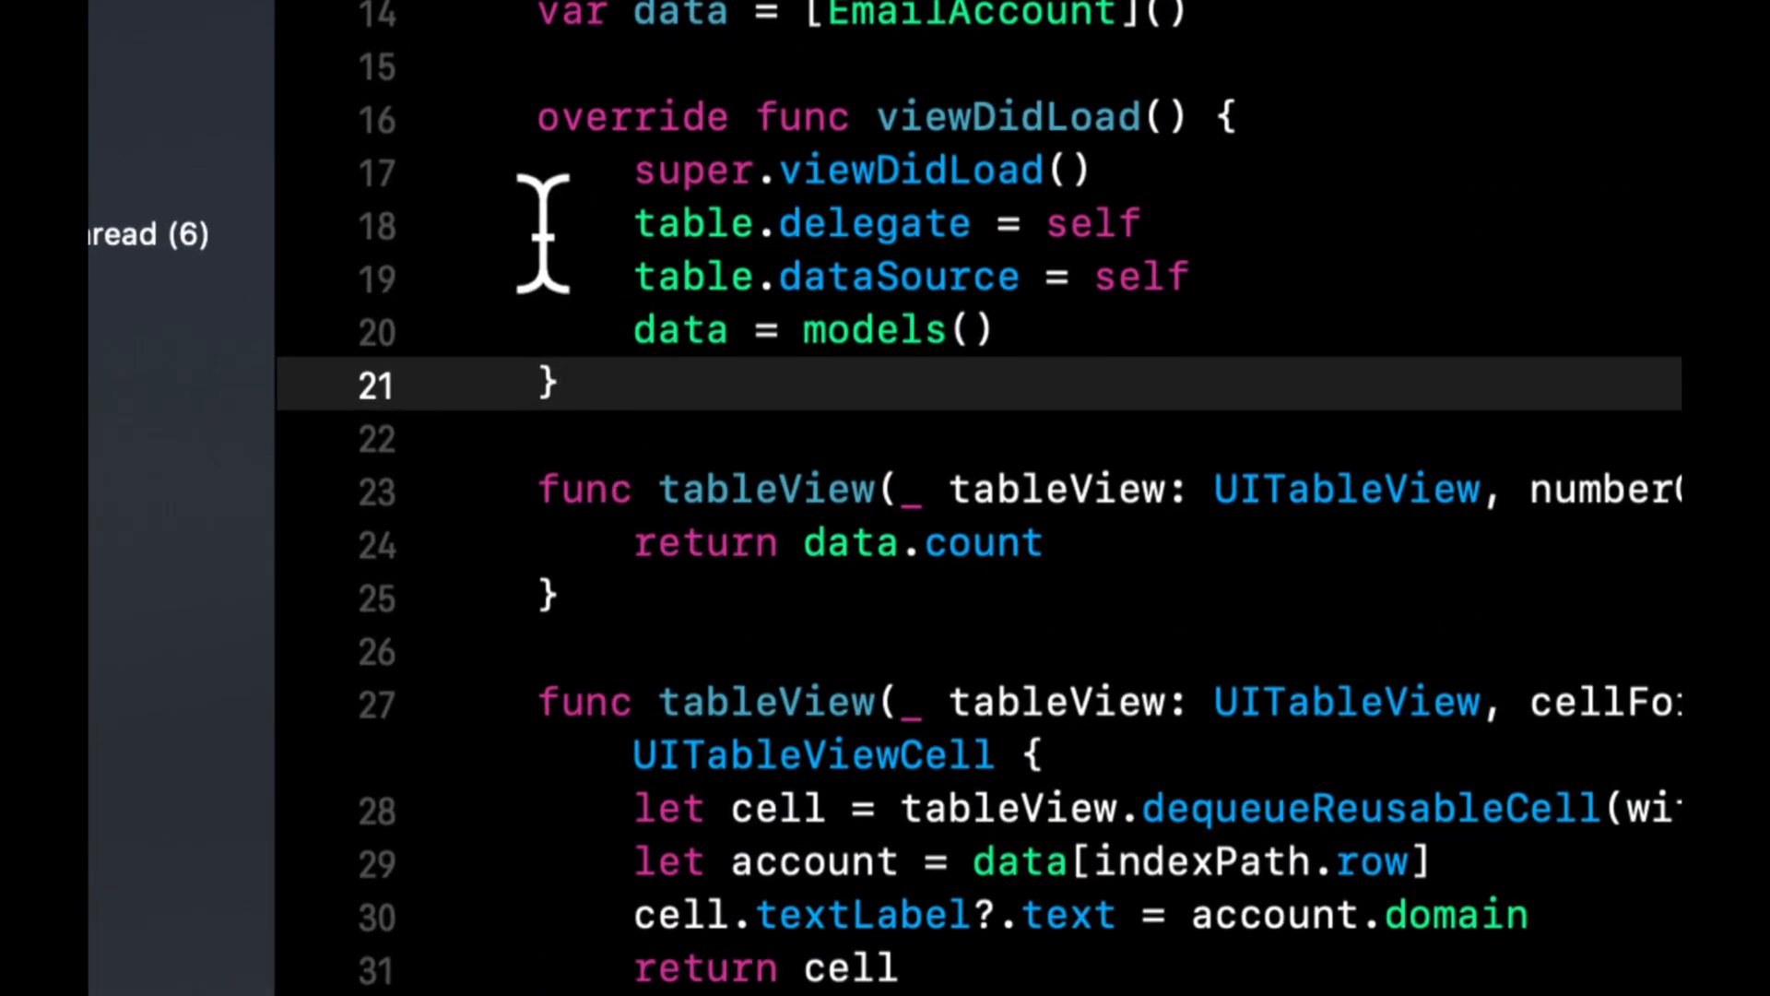
left_click_drag(543, 222, 543, 318)
key("super+slash")
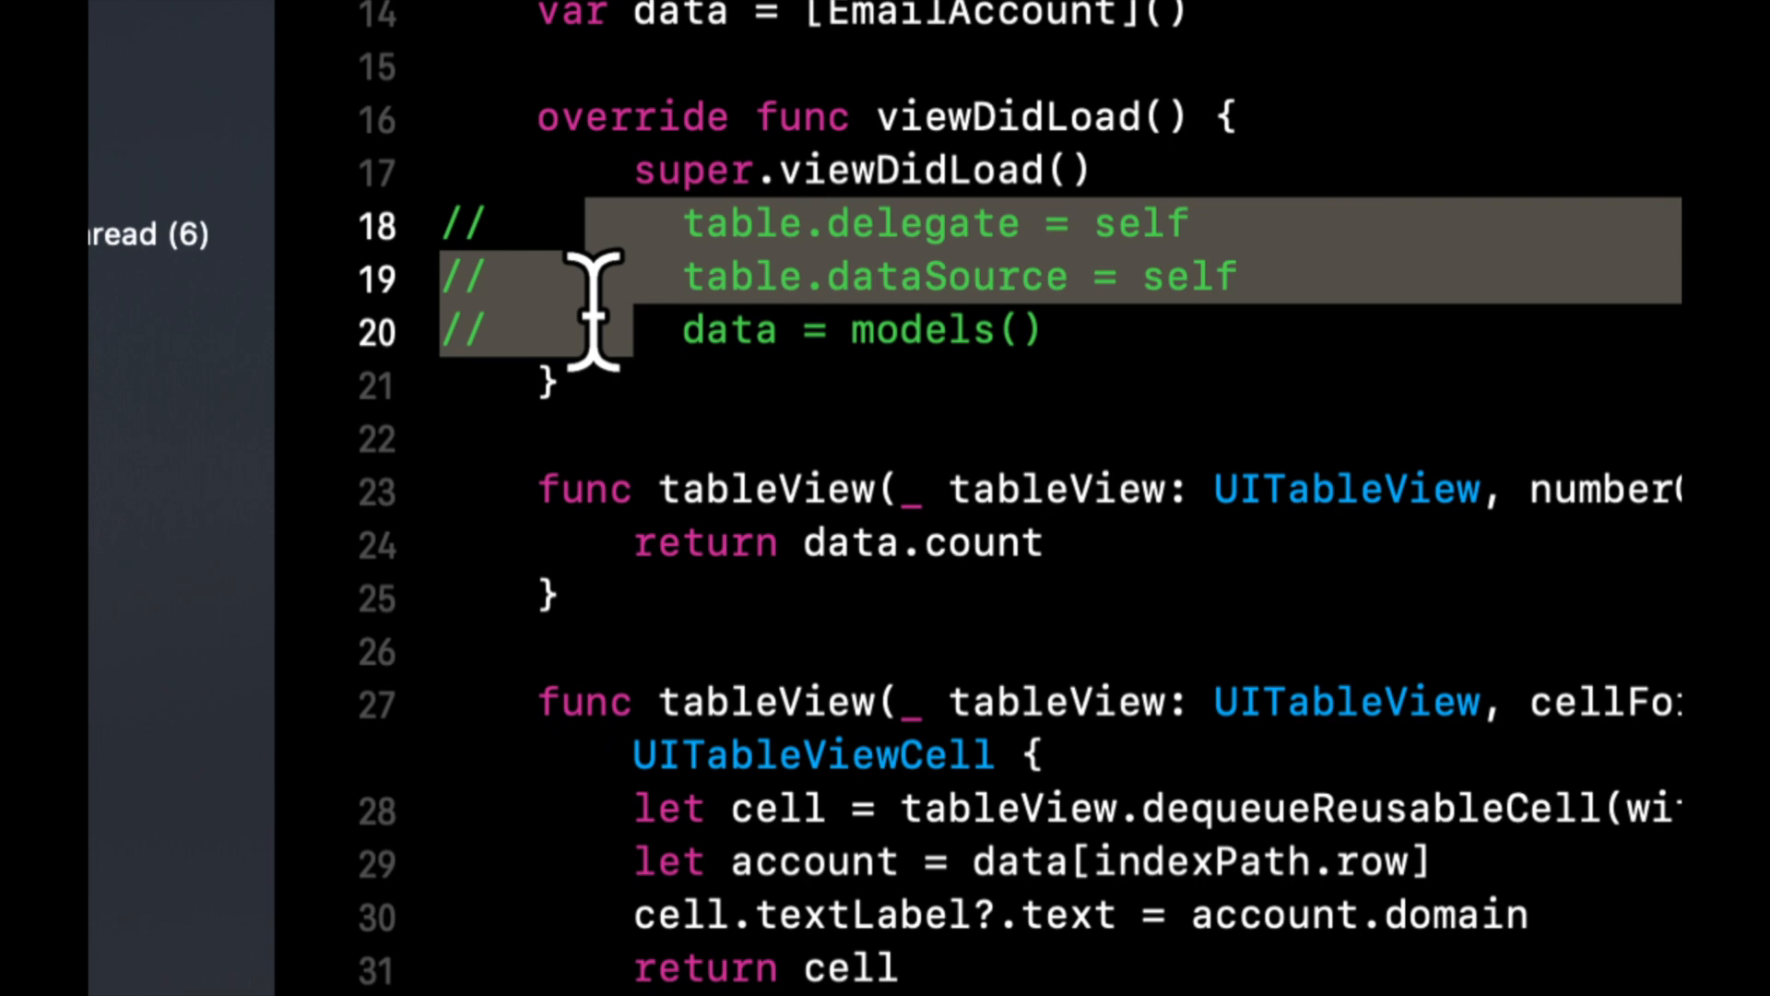
scroll(595, 307, "down", 2)
scroll(594, 307, "up", 2)
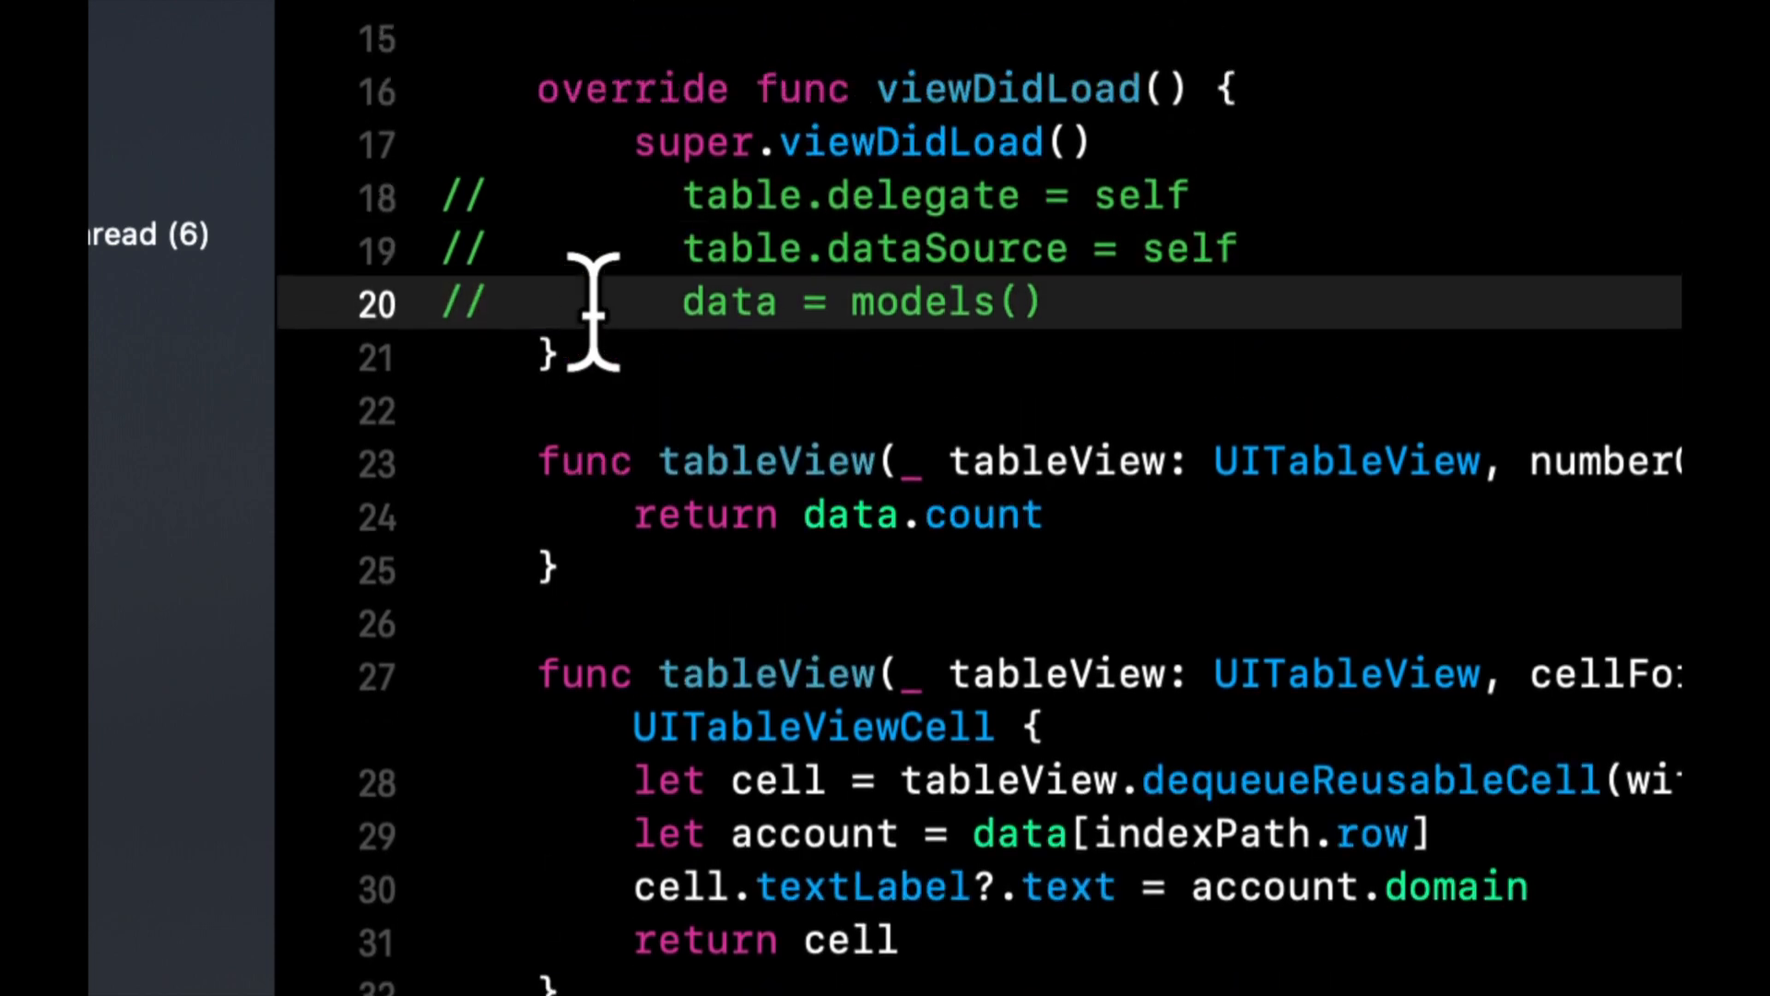
scroll(513, 221, "down", 5)
scroll(512, 222, "down", 2)
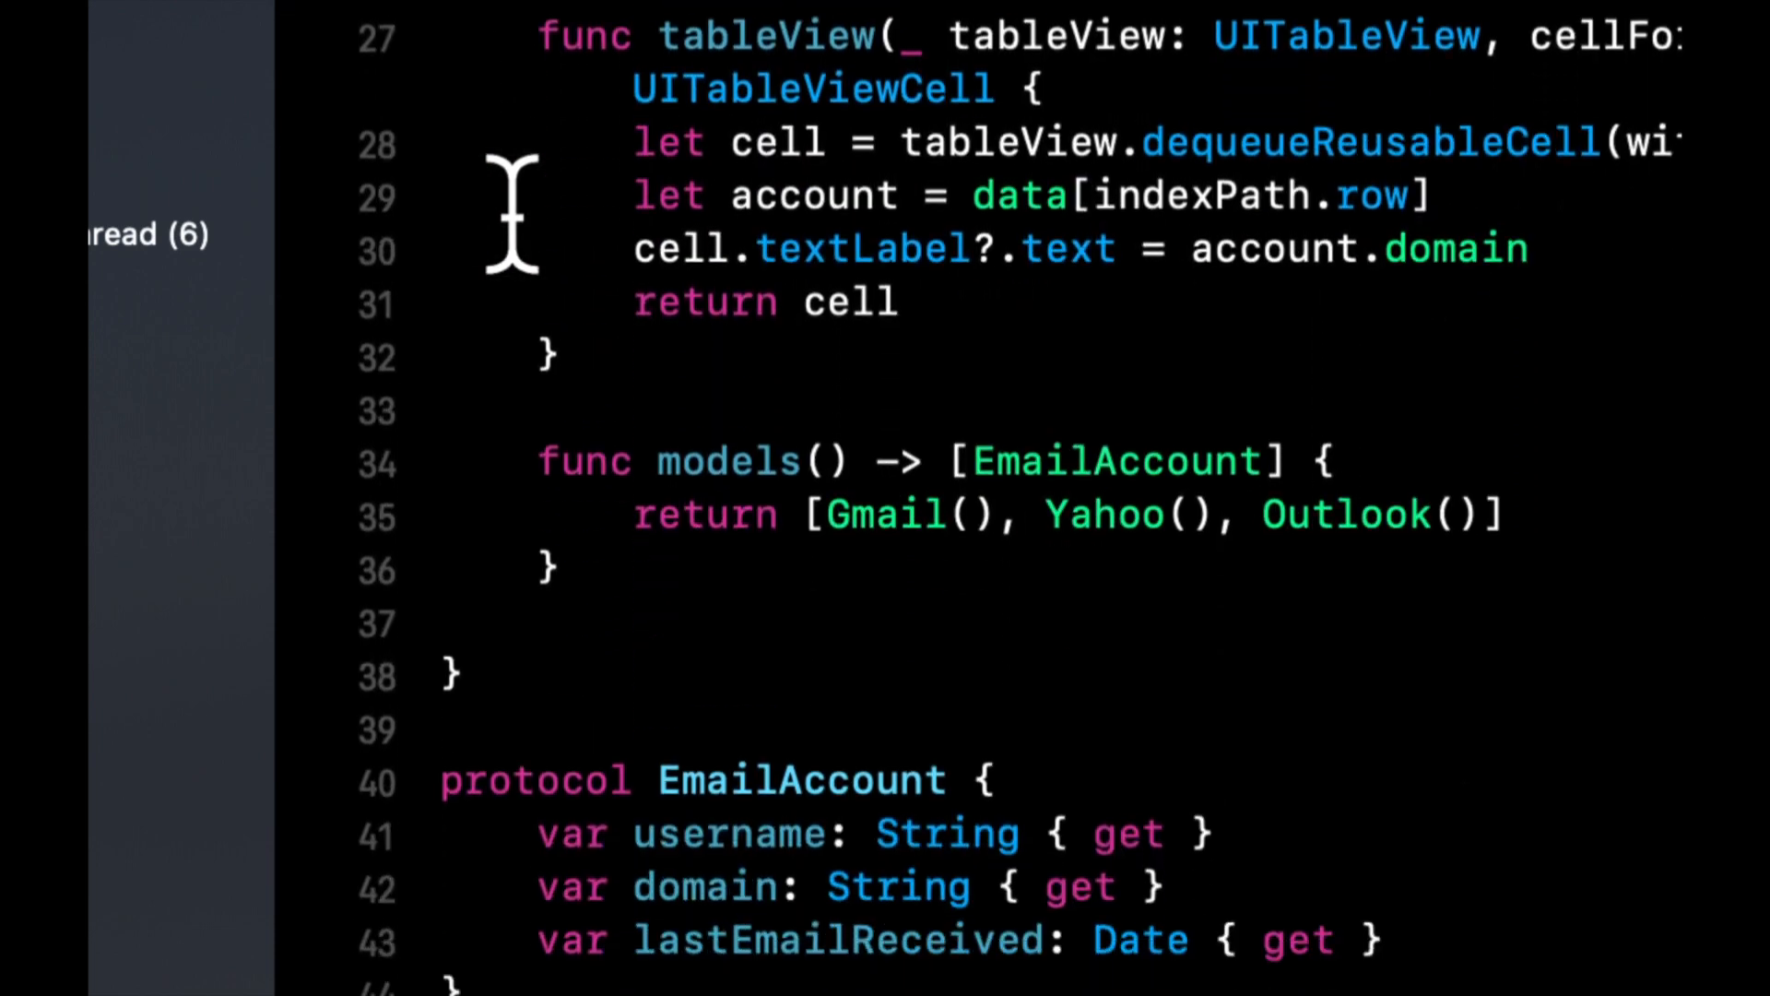
Comment out the table view functions and models() on lines 23–36
left_click(595, 551)
scroll(588, 551, "up", 2)
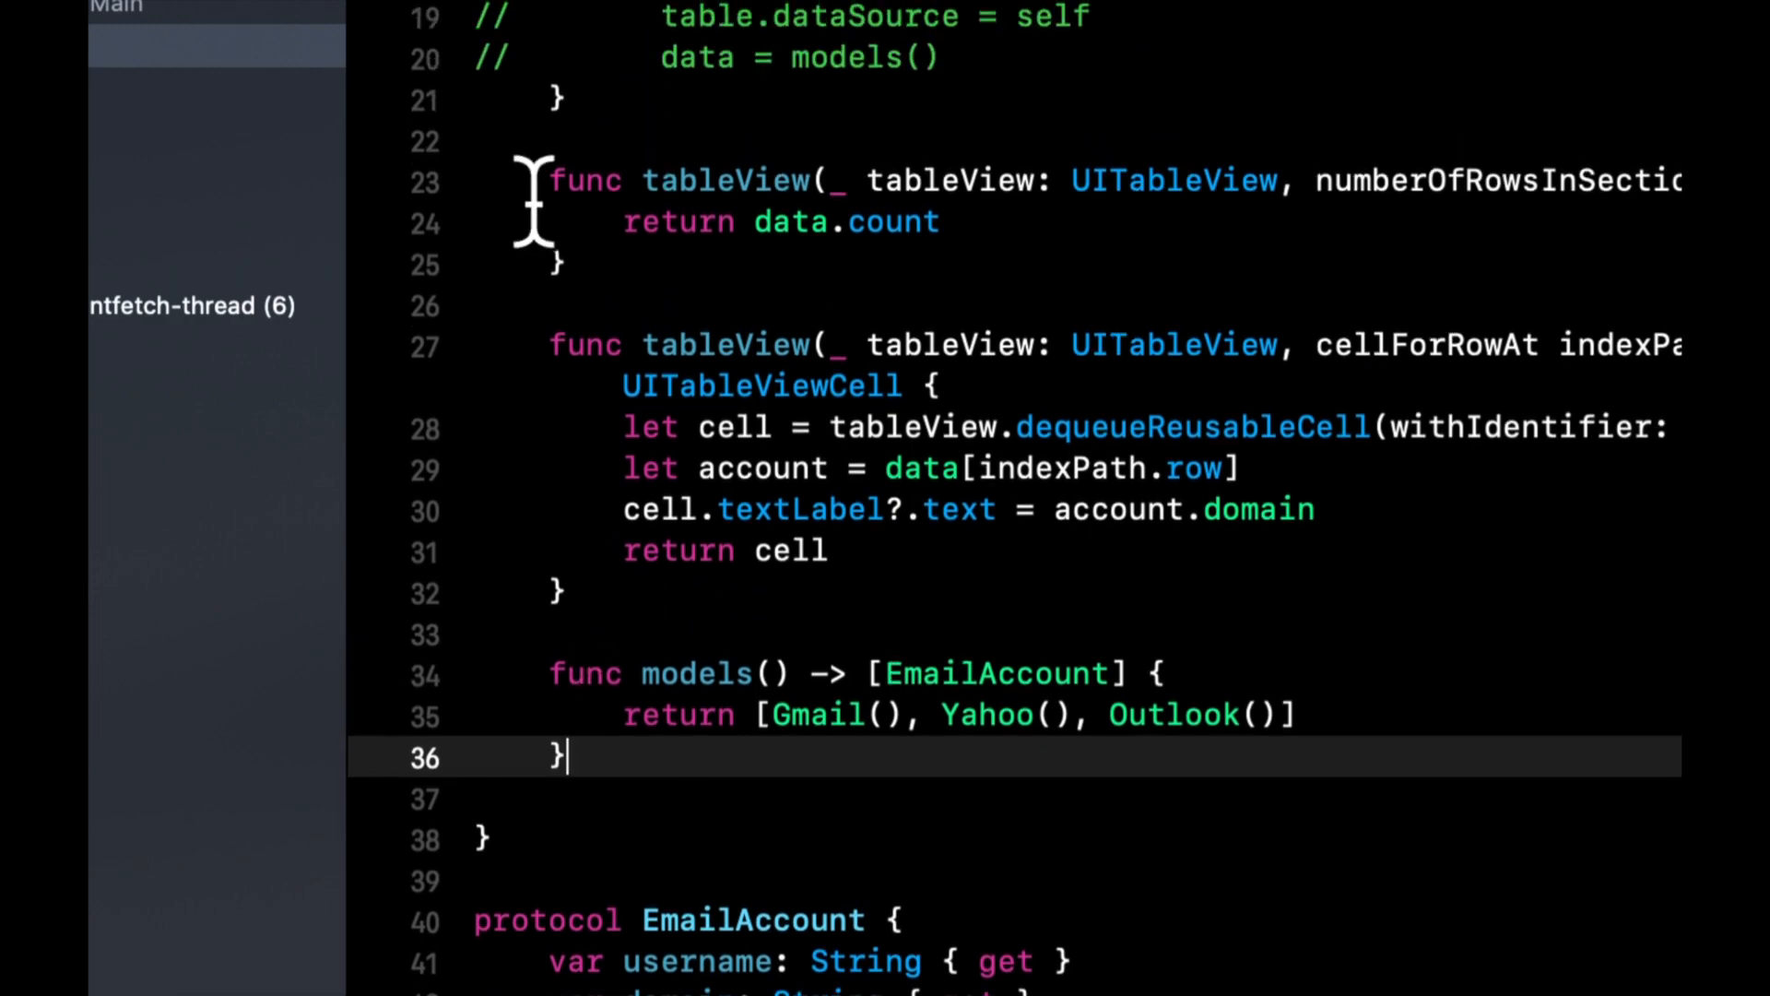
left_click(515, 181, "shift")
key("super+slash")
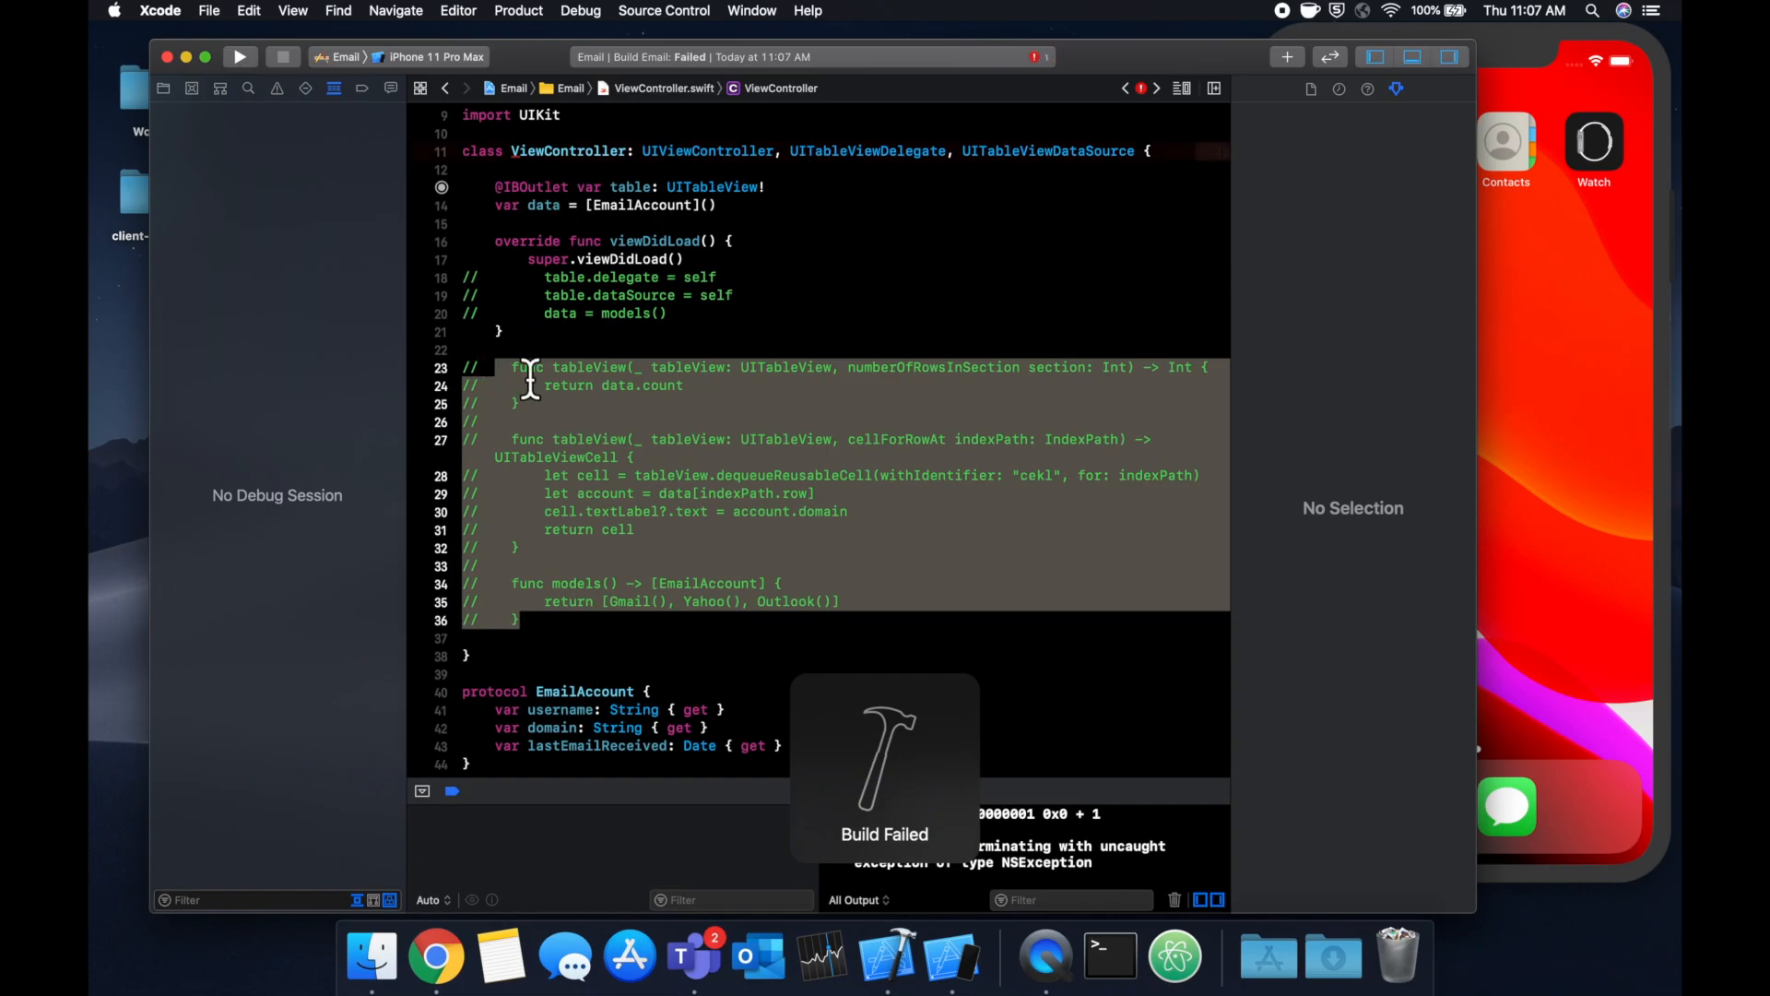
Remove the UITableViewDelegate and UITableViewDataSource conformances from the class line and run the app
left_click(701, 416)
scroll(700, 416, "up", 5)
scroll(700, 415, "up", 3)
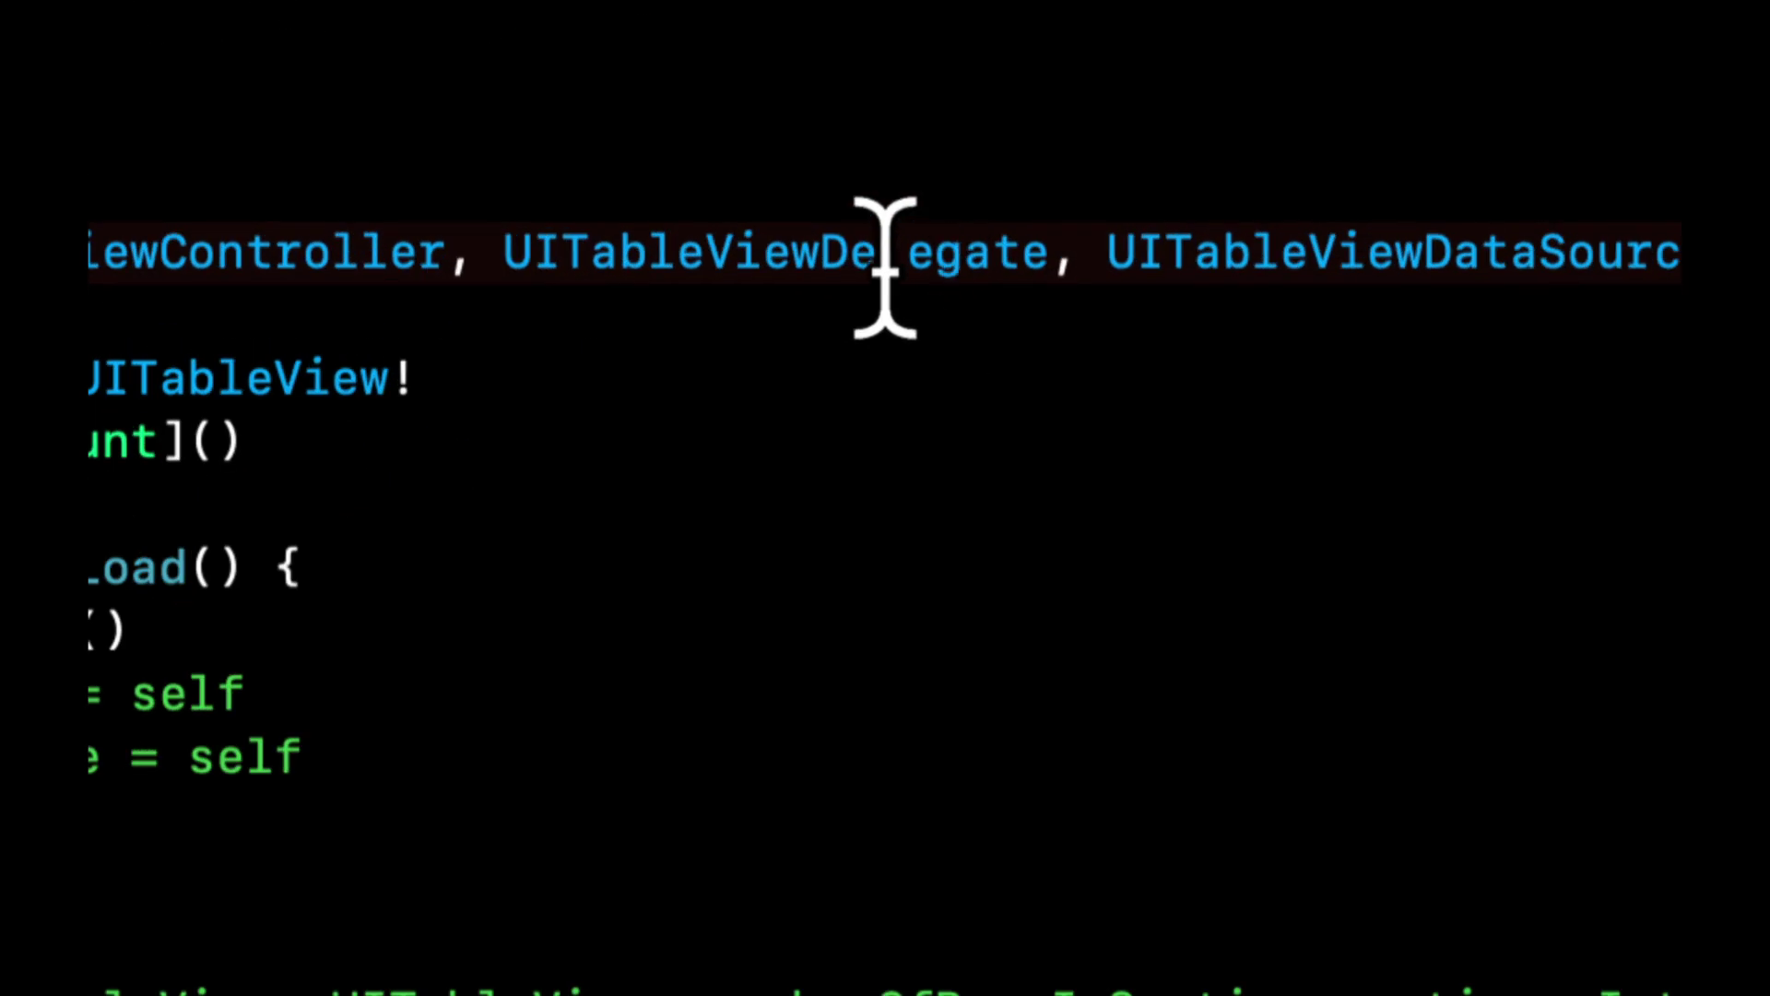
double_click(912, 286)
left_click_drag(913, 286, 1017, 286)
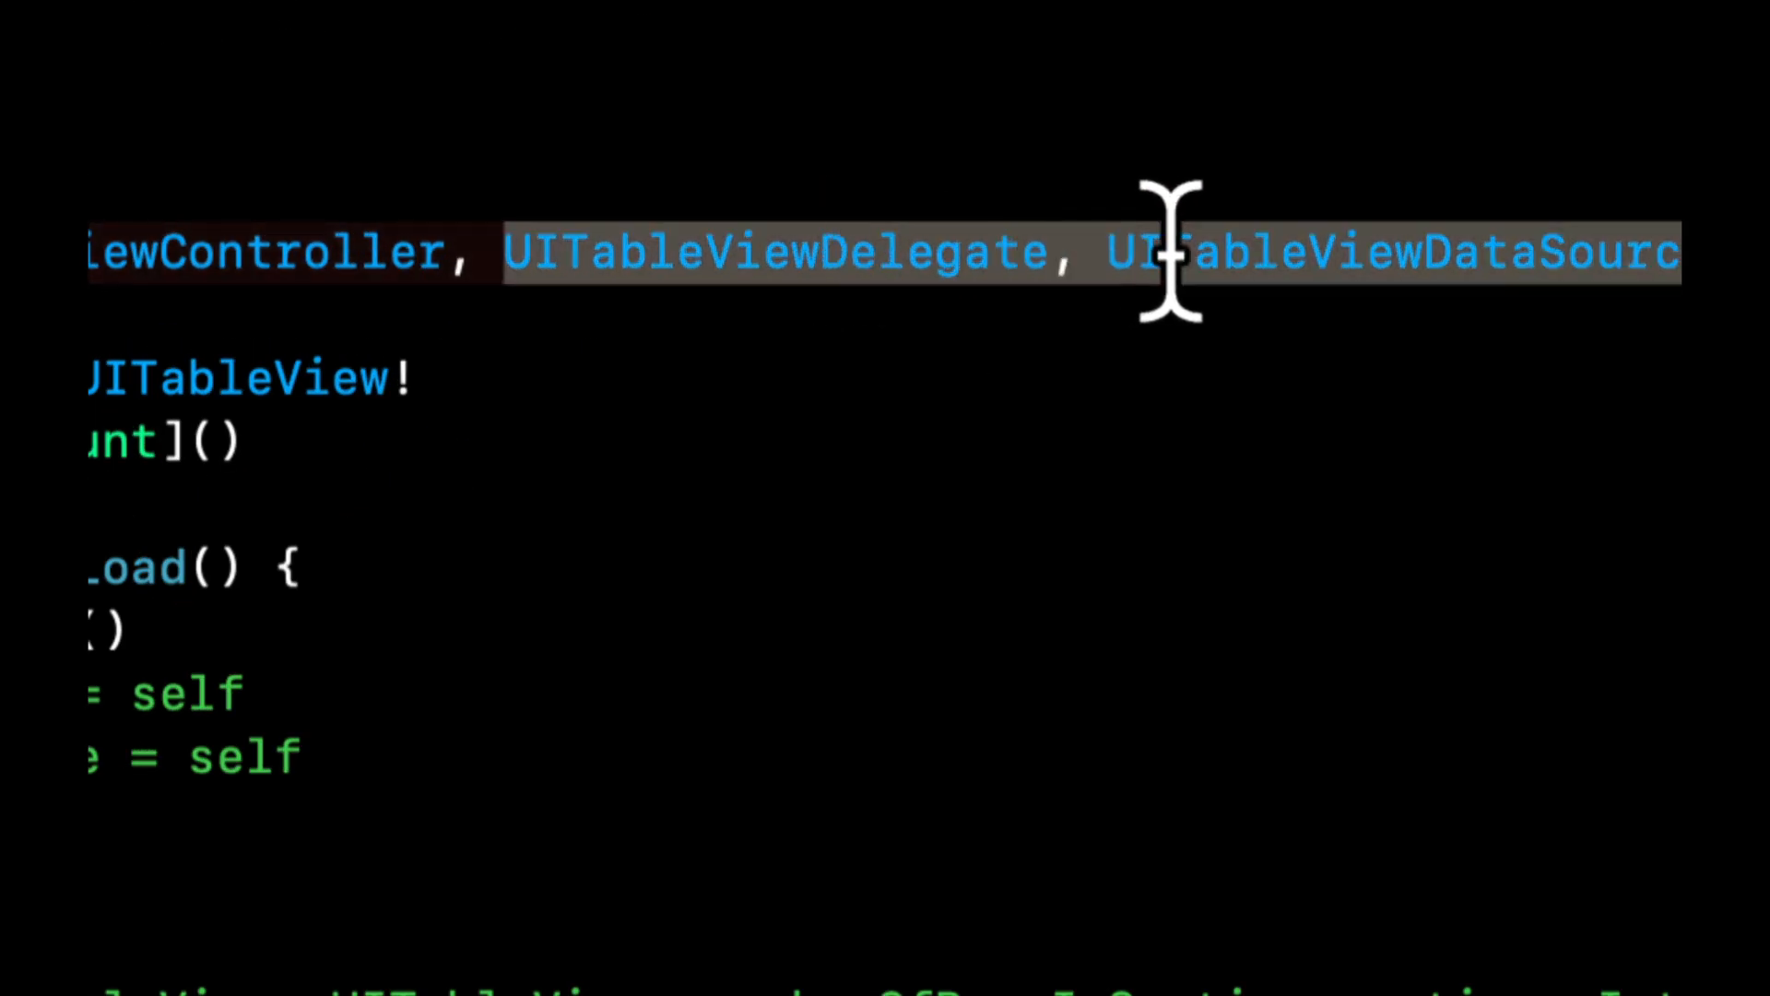
key("BackSpace")
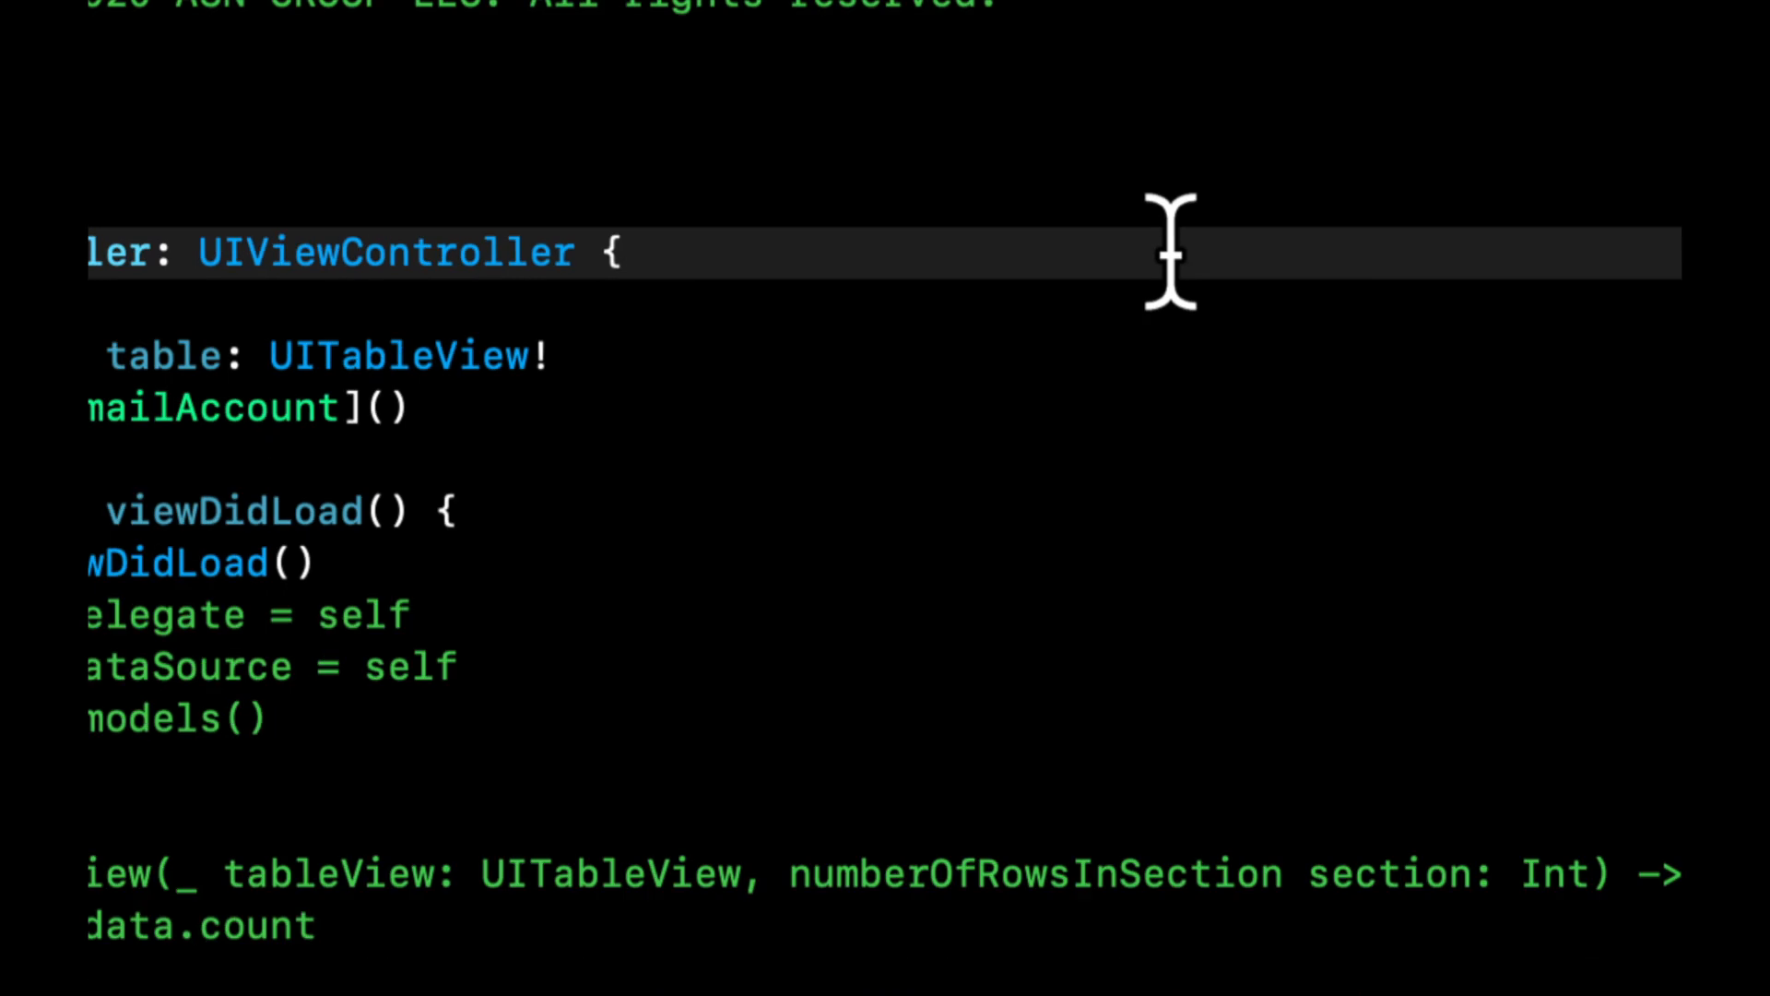
key("super+r")
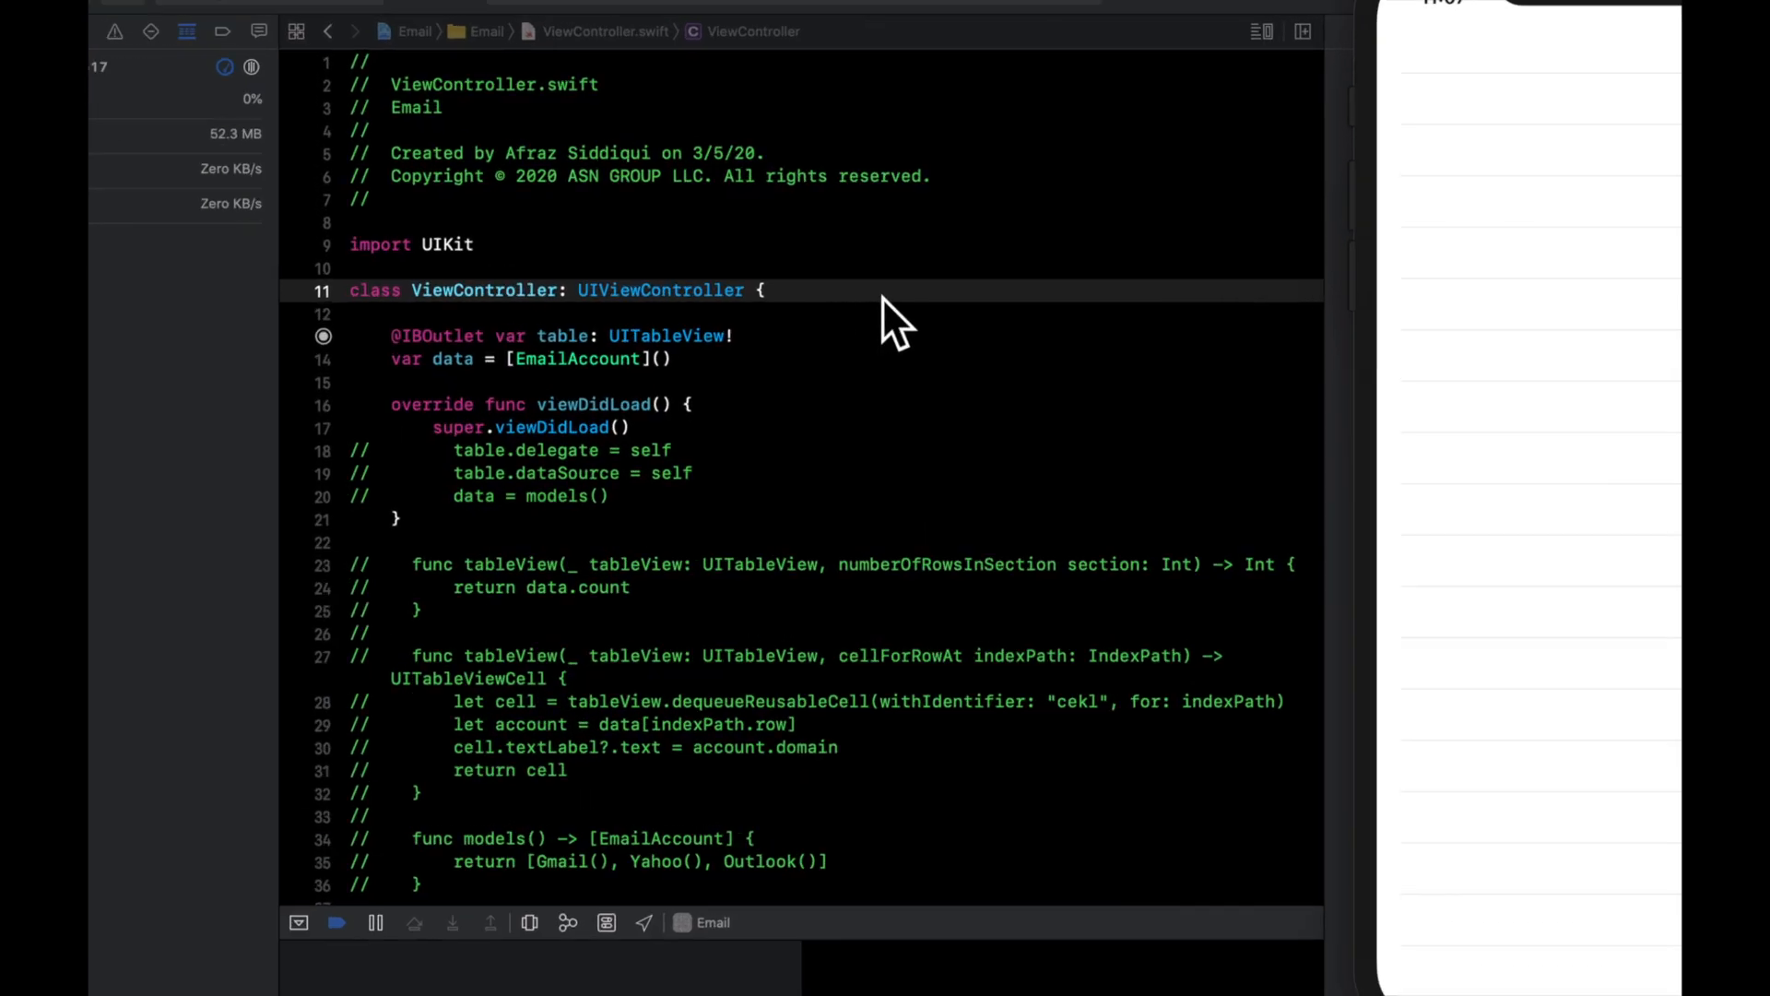
Paste the delegate and data source protocols back after UIViewController on the class line
left_click(899, 289)
type(",")
type("UITableViewDelegate, UITableViewDataSource")
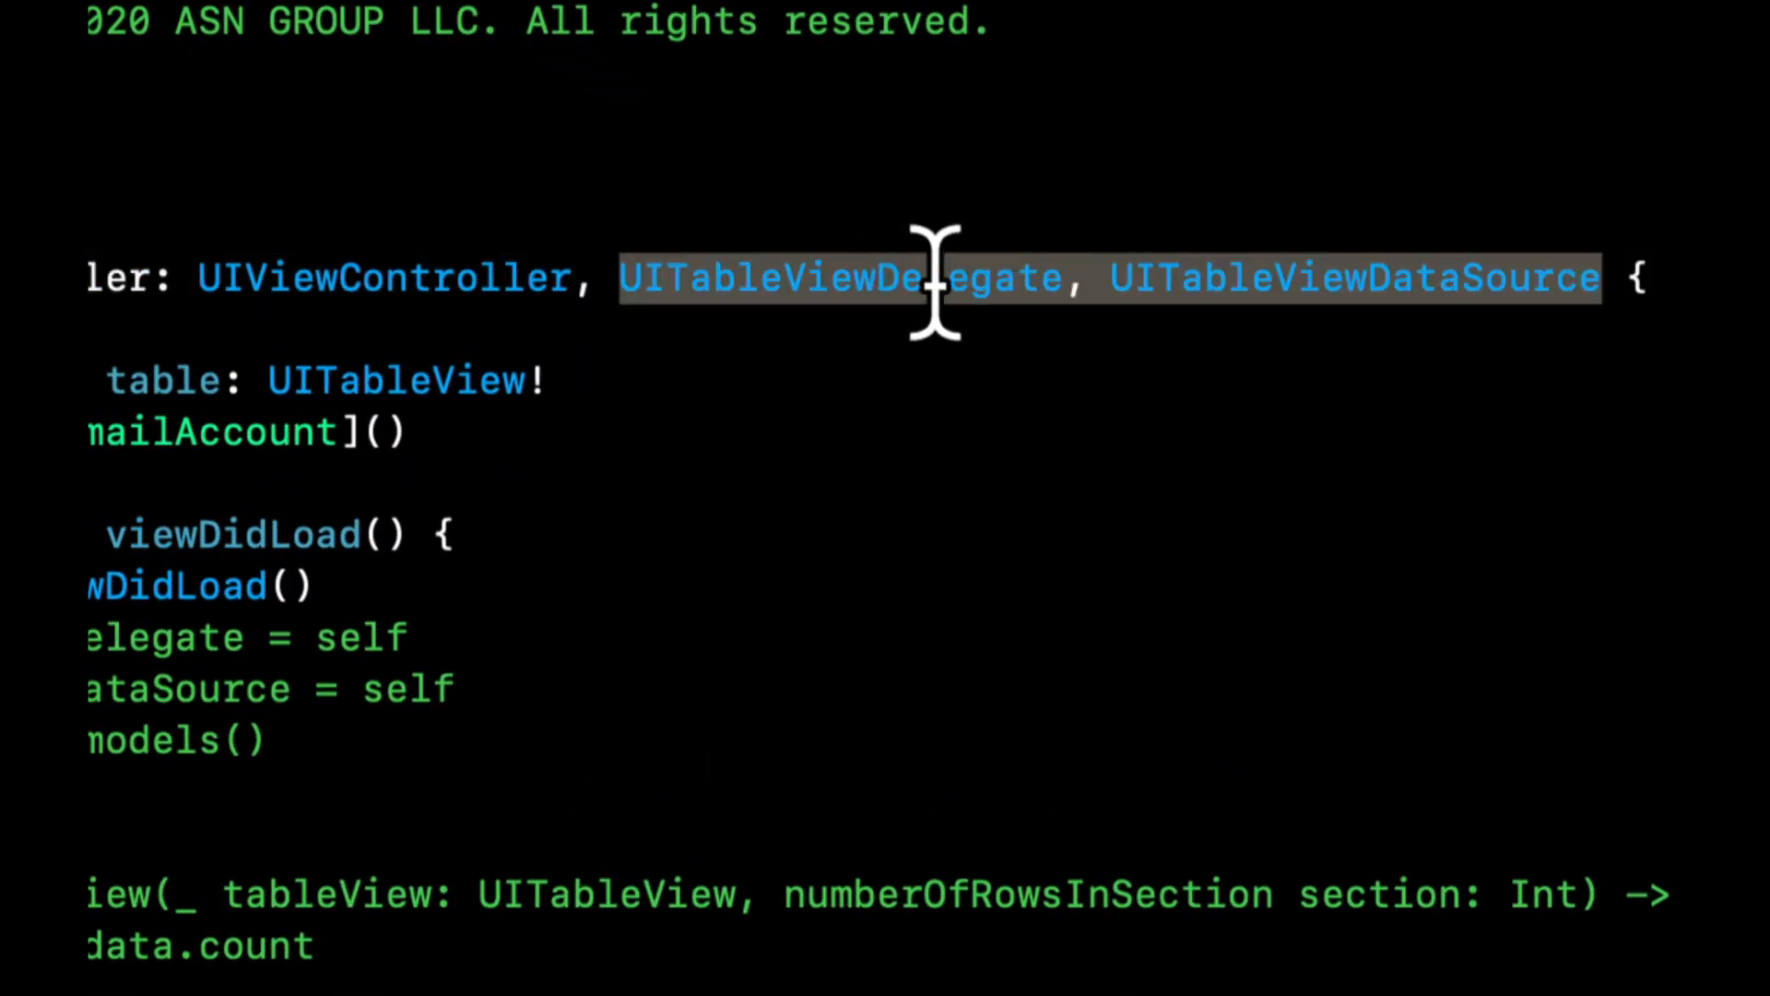
left_click(933, 280)
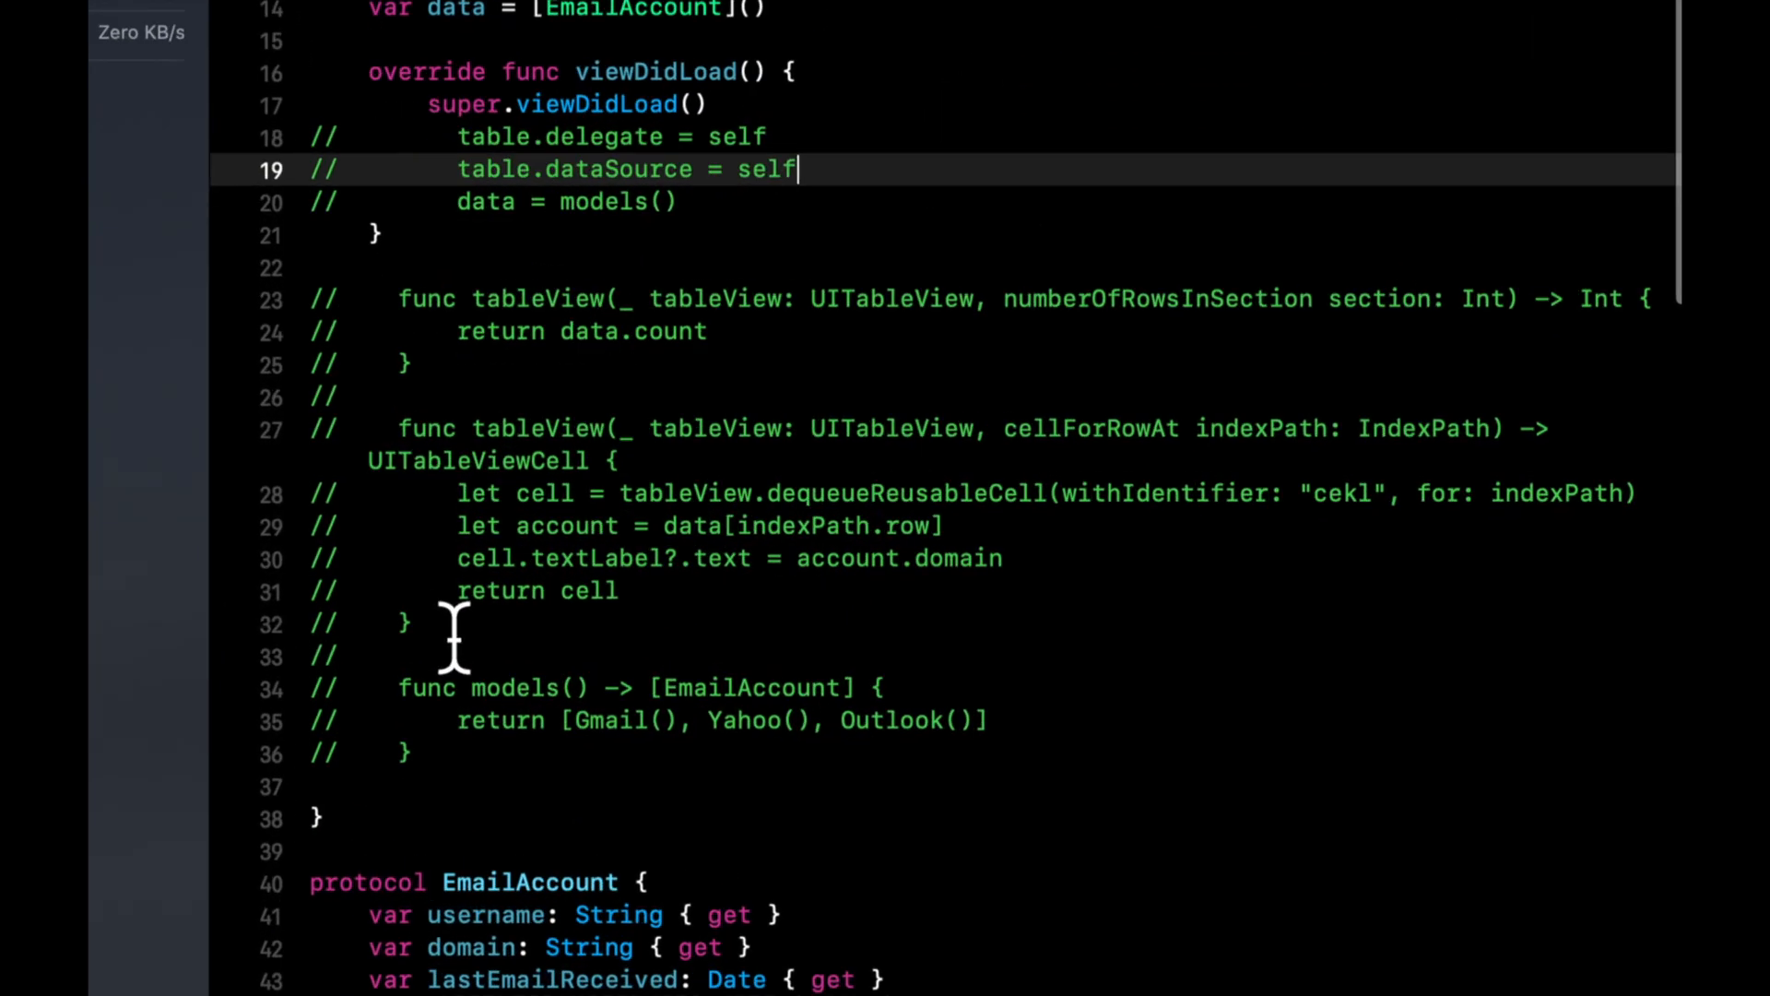
Uncomment the row-count and cell-for-row table functions on lines 23–32 and rebuild the app
left_click_drag(429, 627, 346, 386)
key("super+slash")
left_click(363, 278)
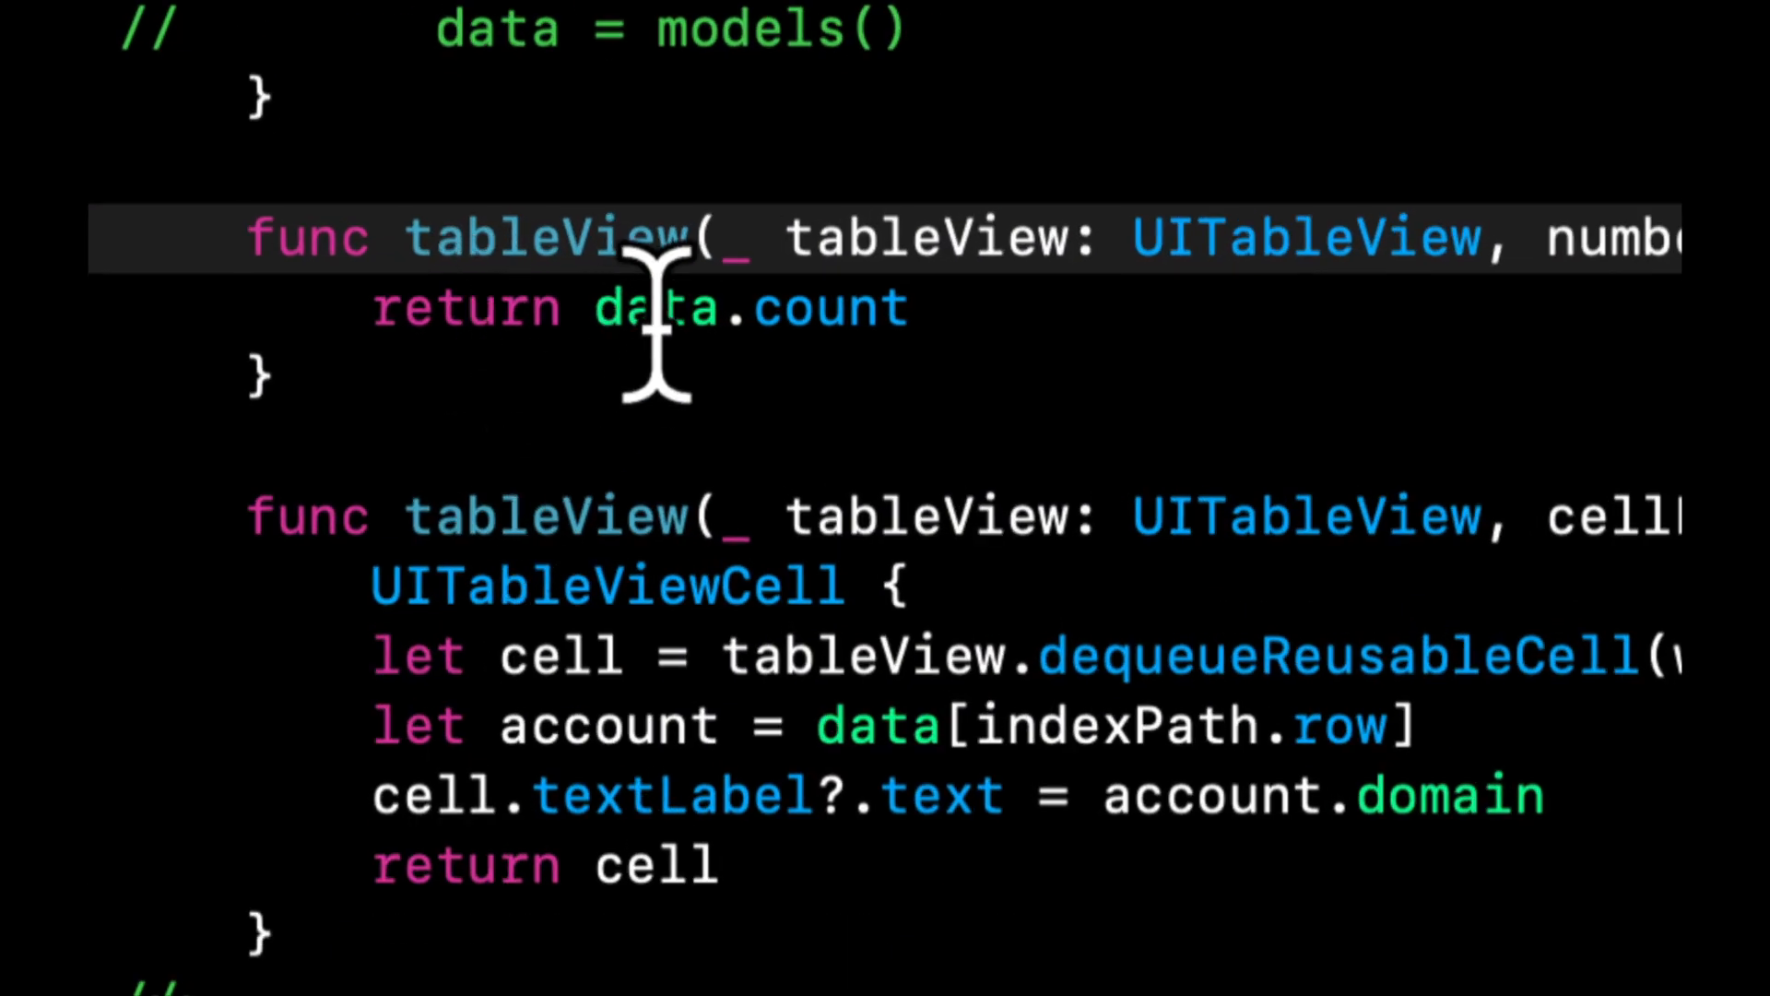
double_click(657, 307)
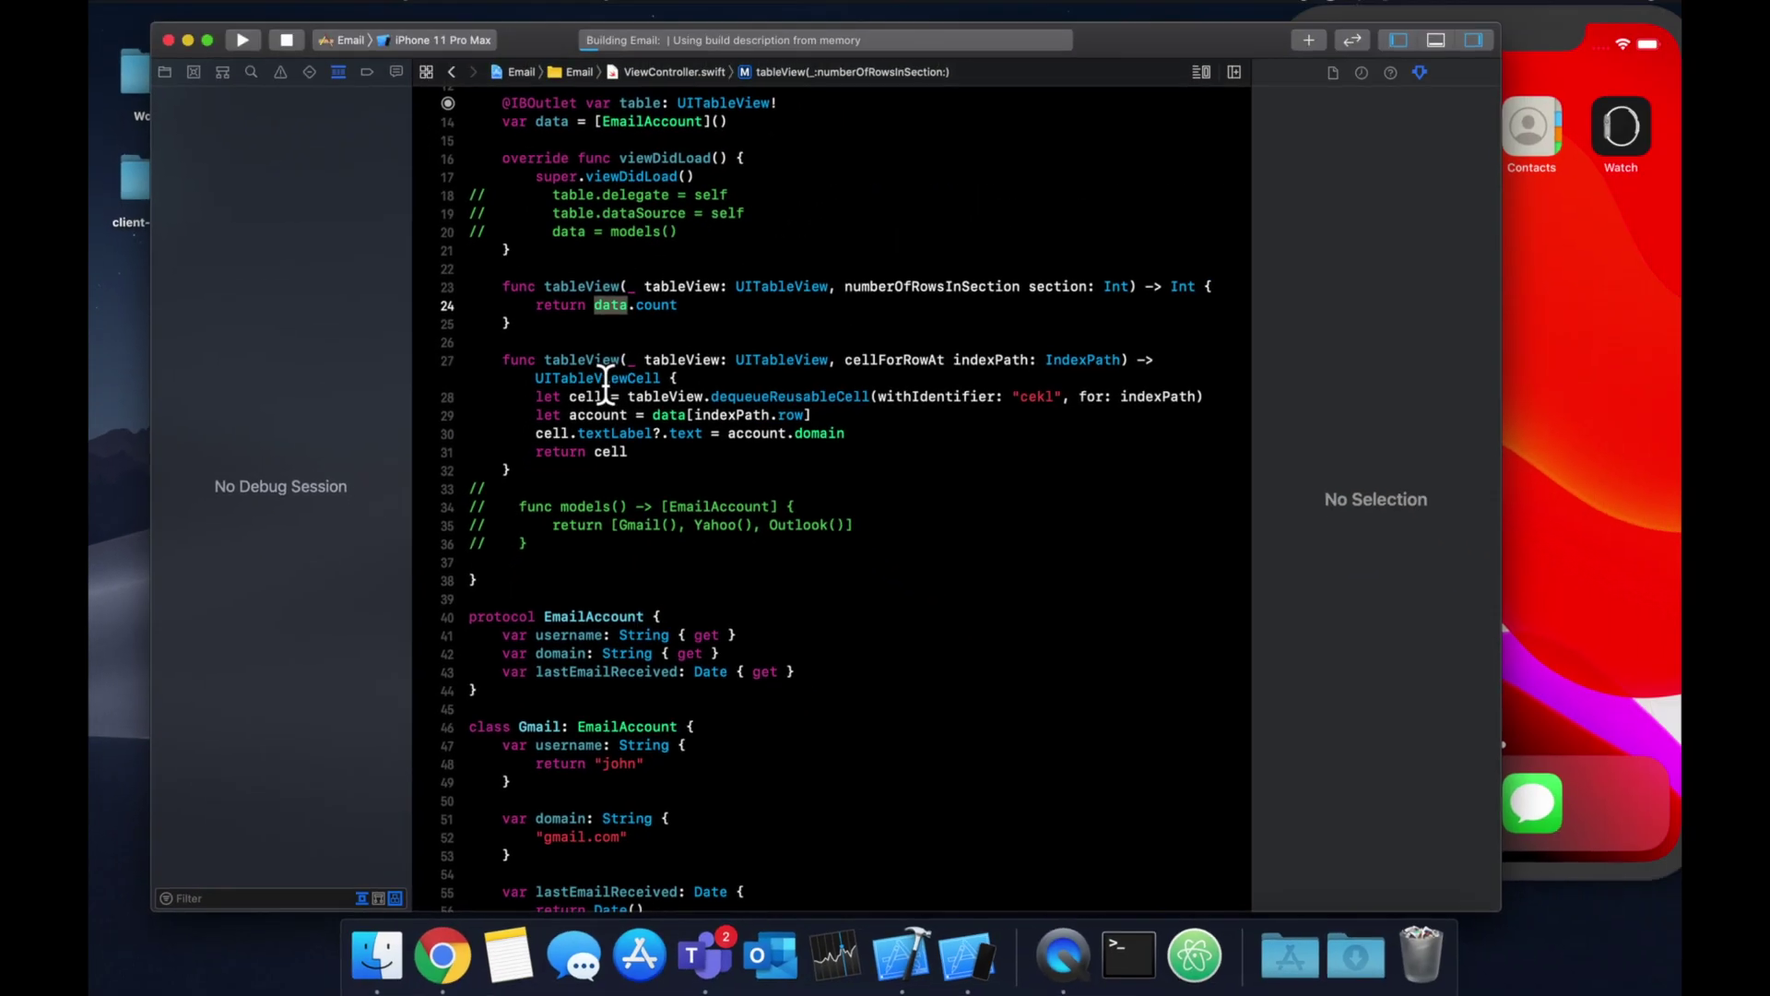
key("super+r")
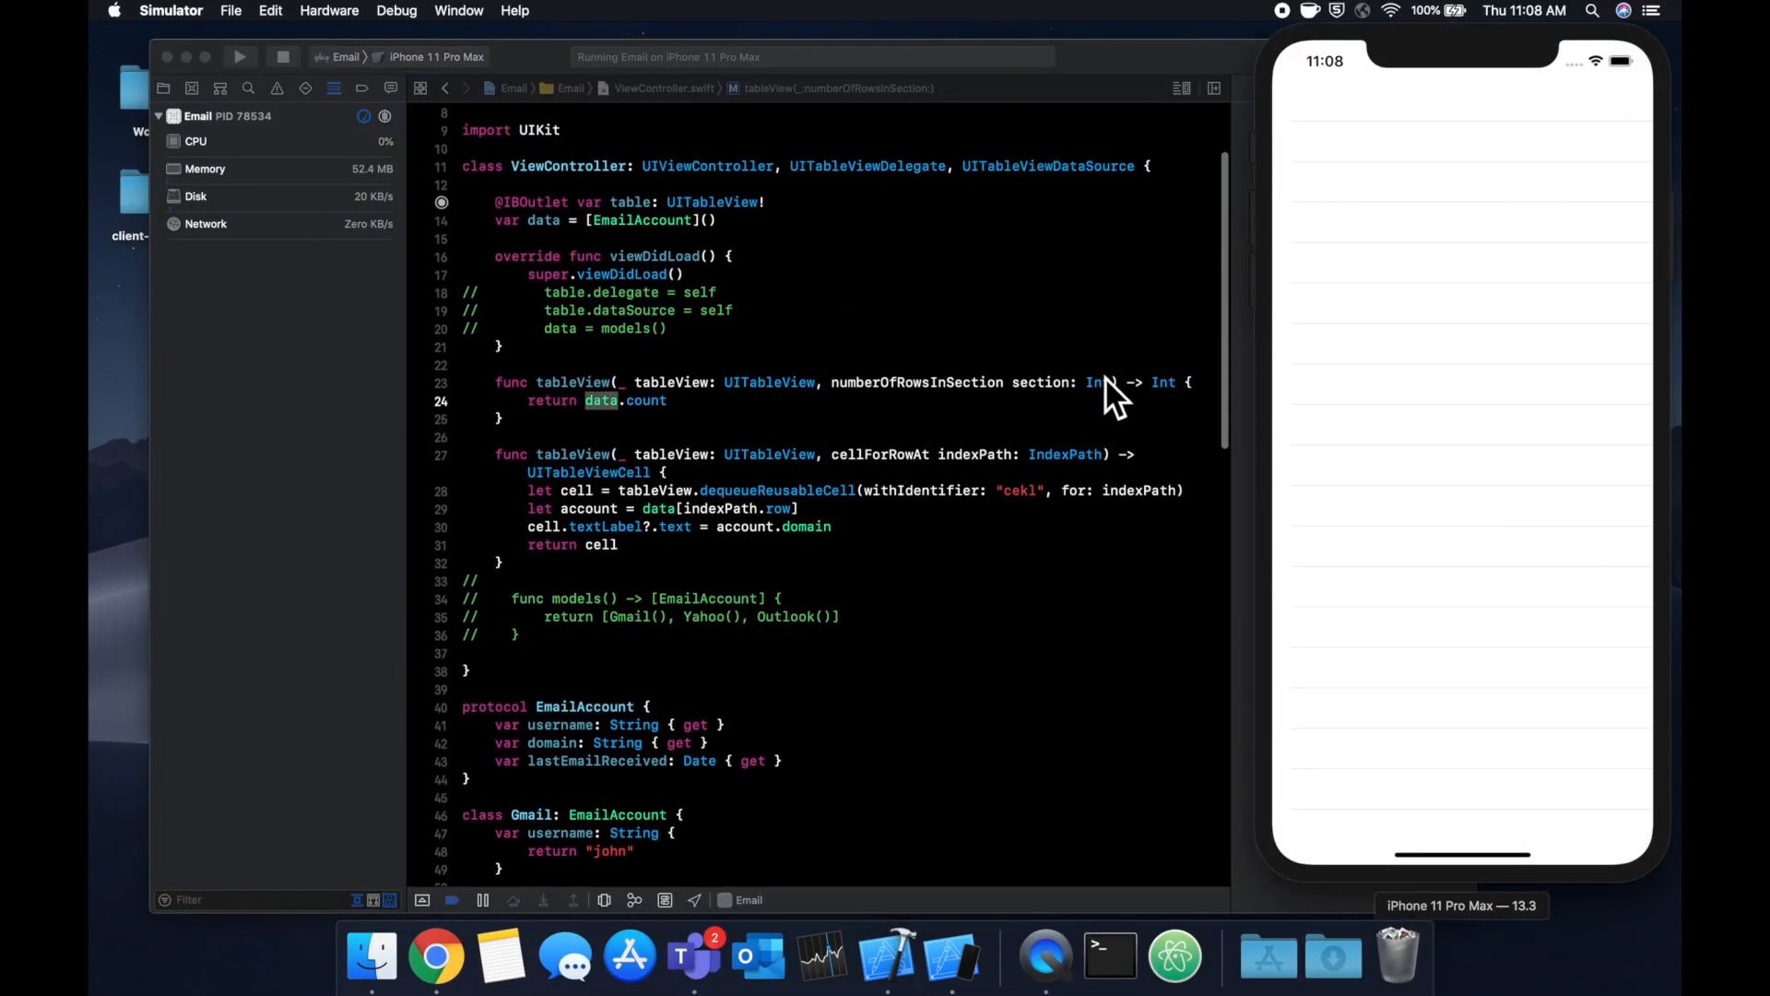
scroll(1106, 376, "down", 2)
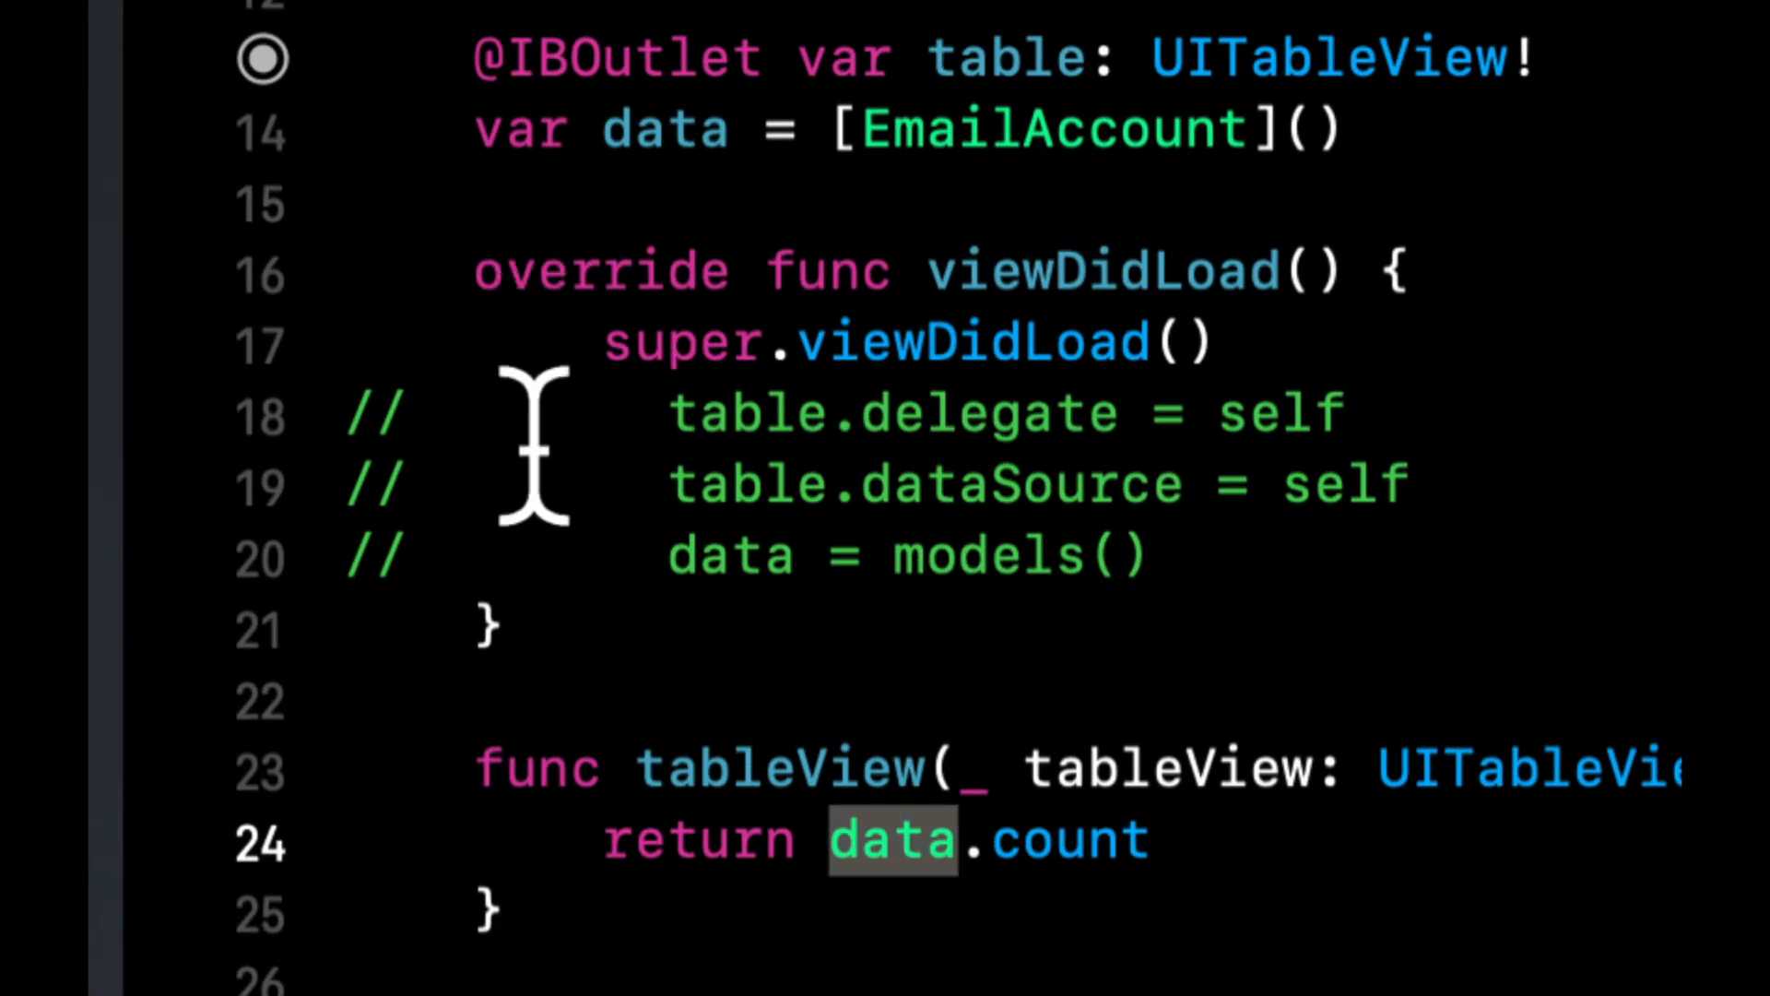
Restore the data = models() line and uncomment the models() function on lines 33–36, then run
left_click(414, 483)
left_click(374, 554)
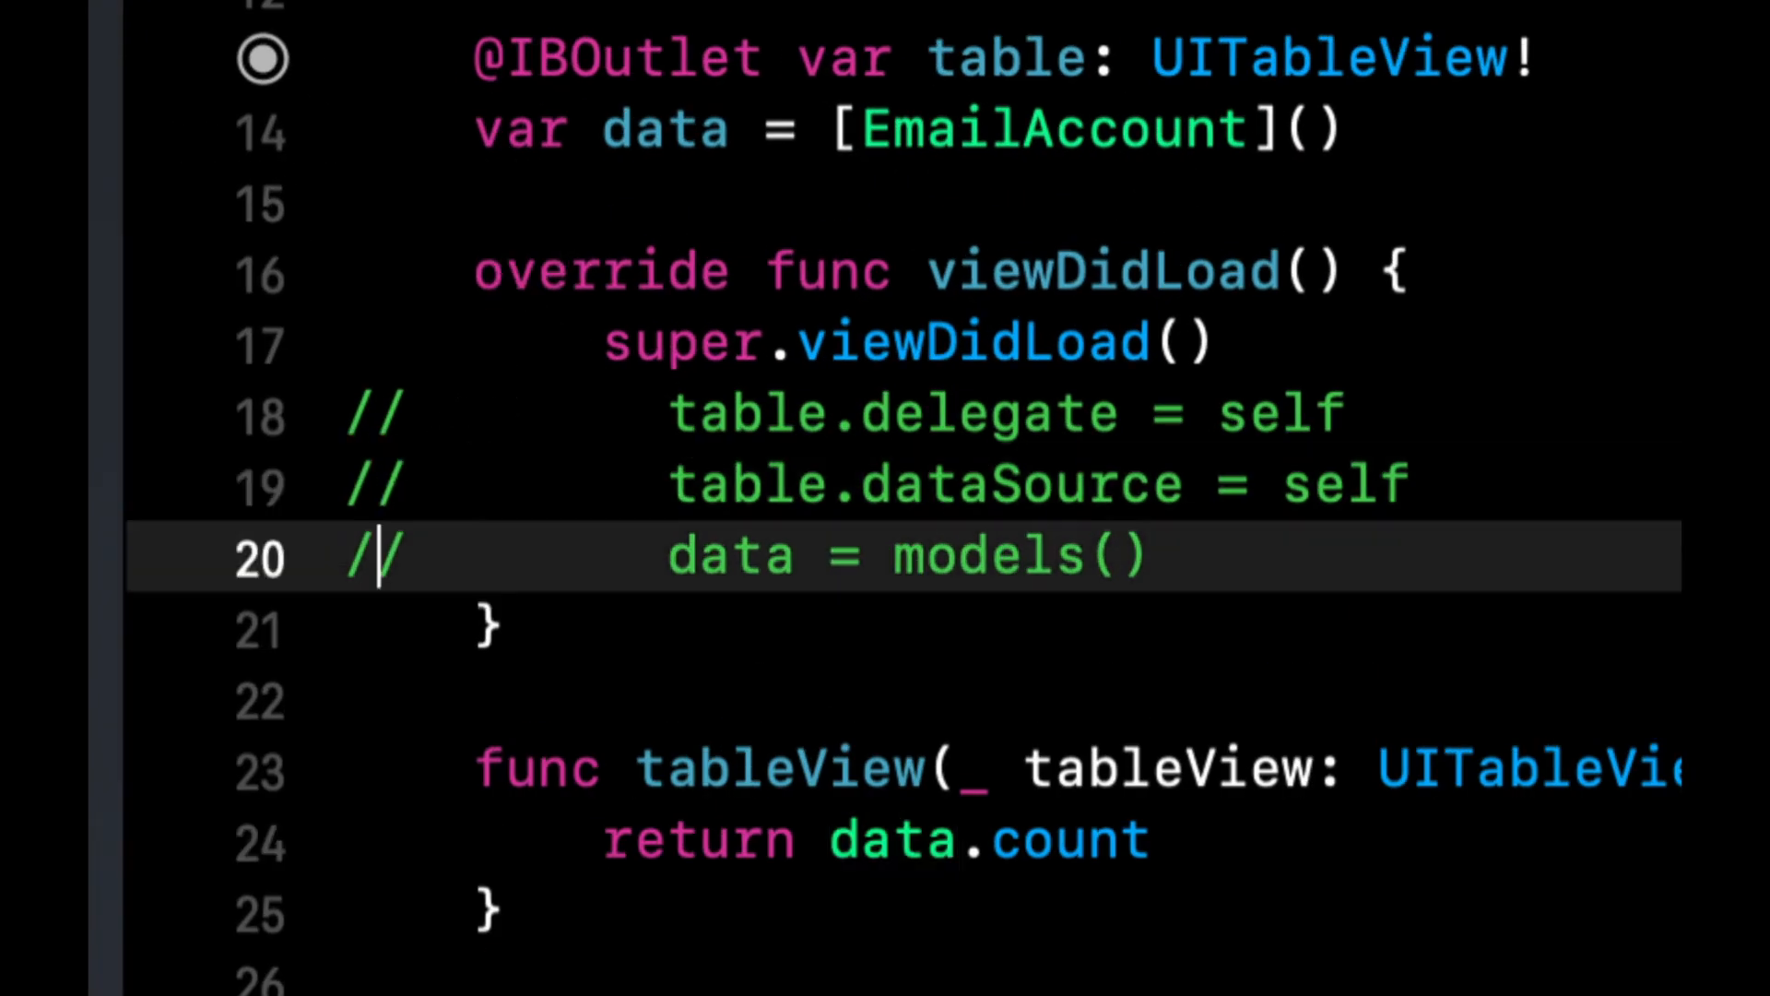
scroll(530, 554, "down", 5)
scroll(553, 580, "down", 5)
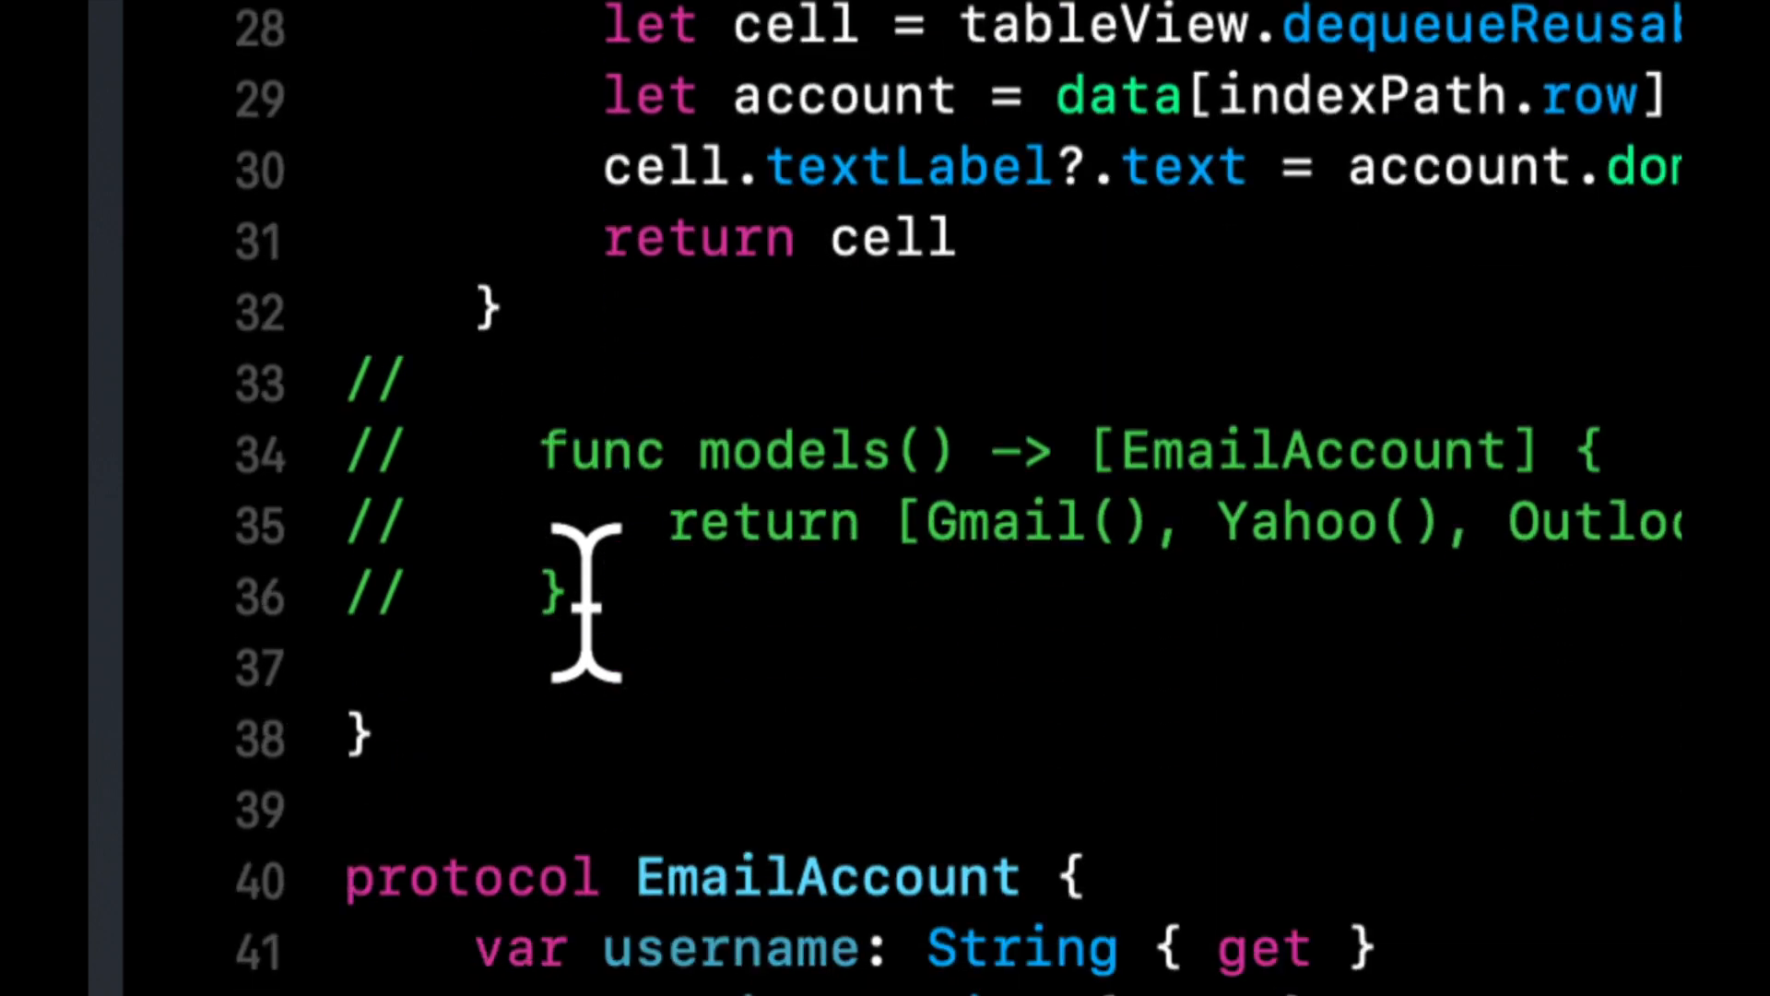
scroll(581, 581, "down", 1)
left_click_drag(609, 582, 353, 353)
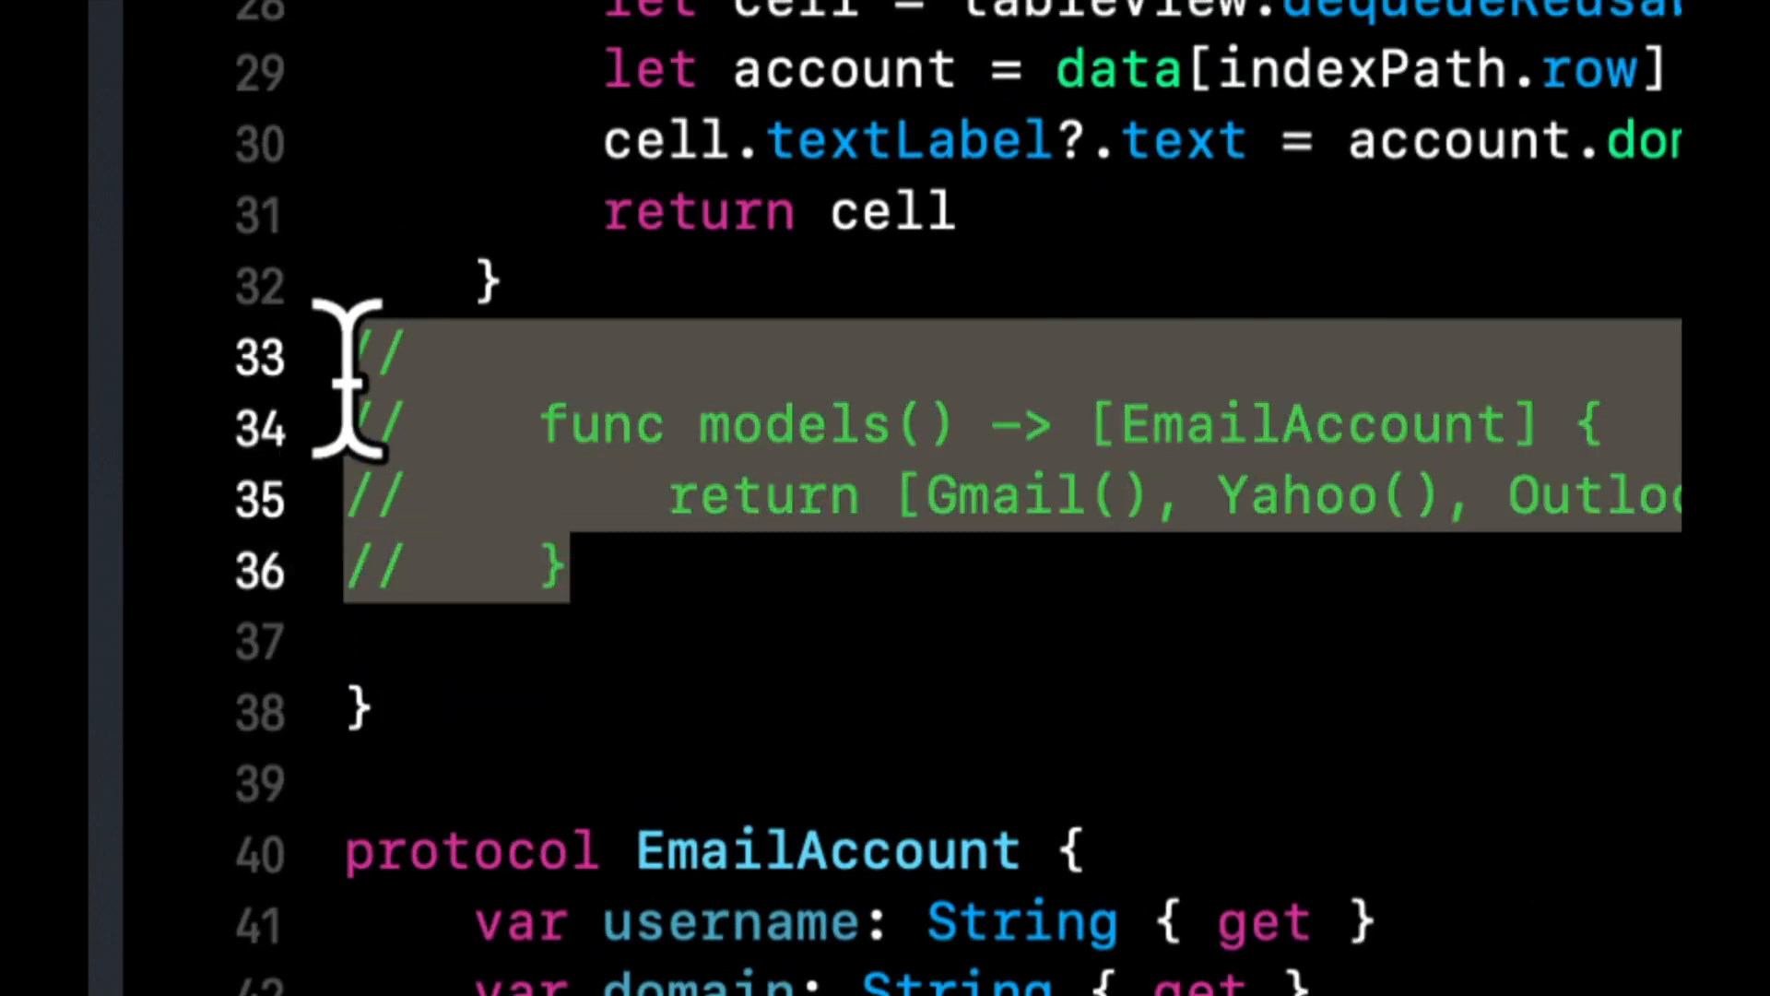
key("super+slash")
left_click(598, 498)
key("super+r")
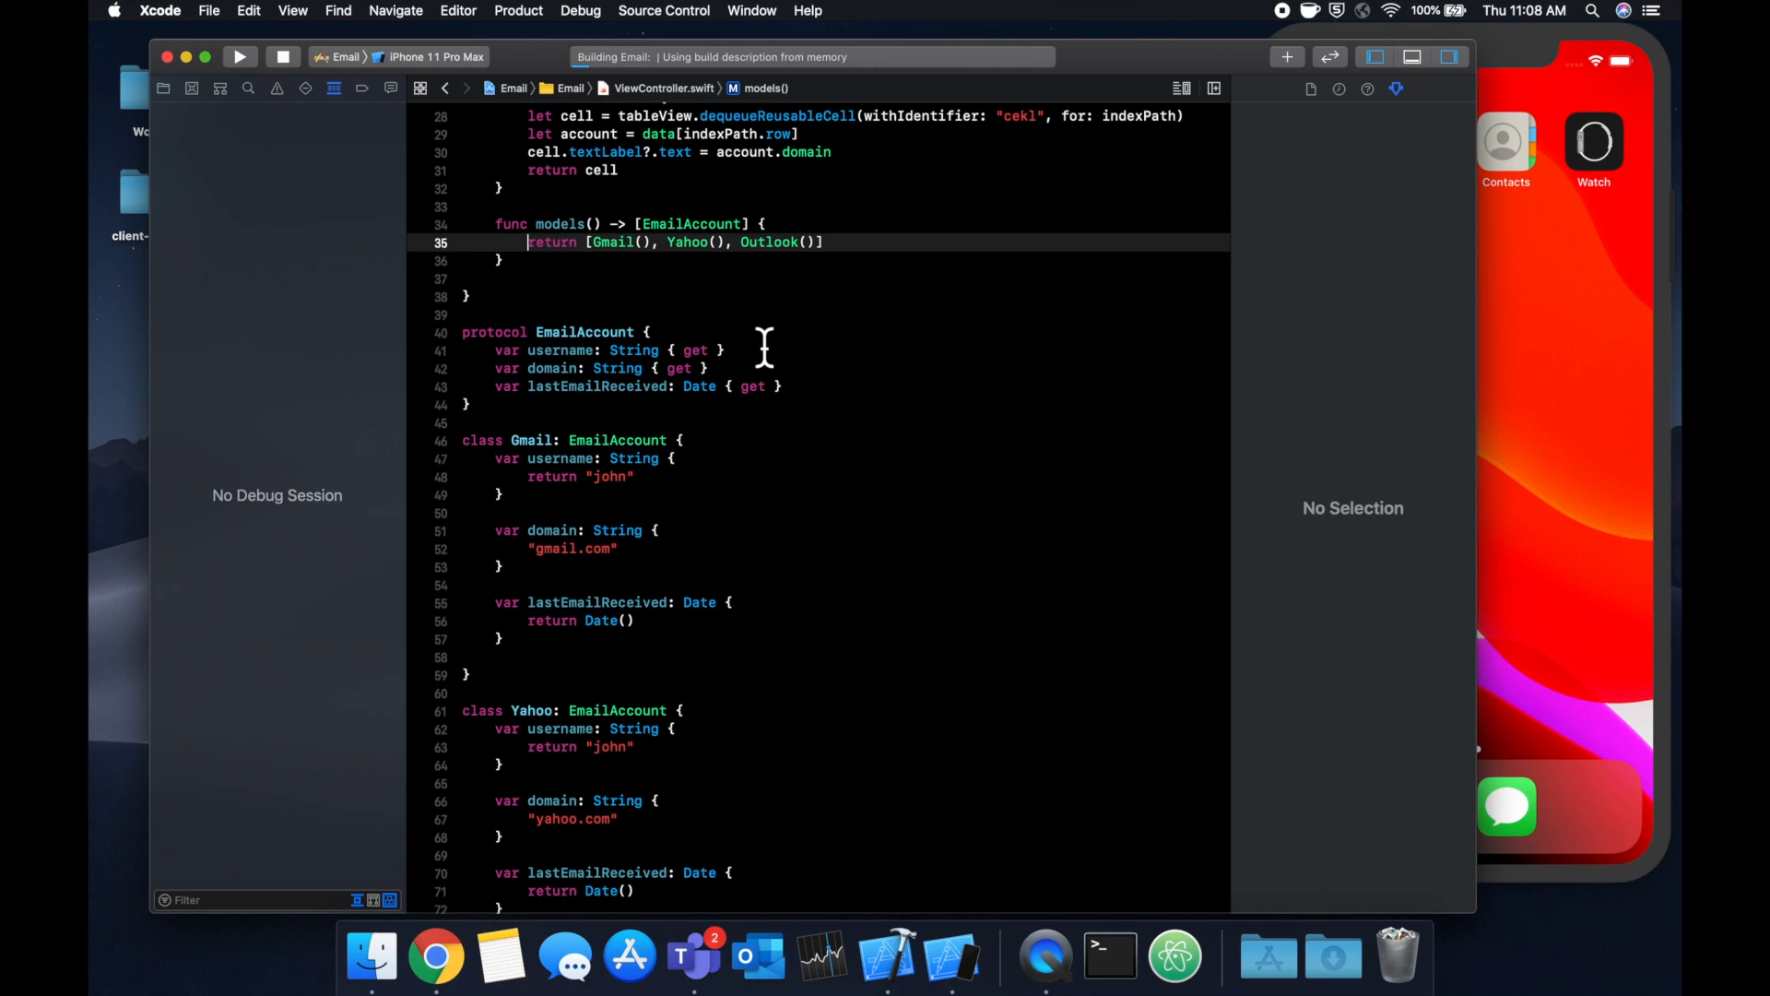
scroll(765, 344, "up", 5)
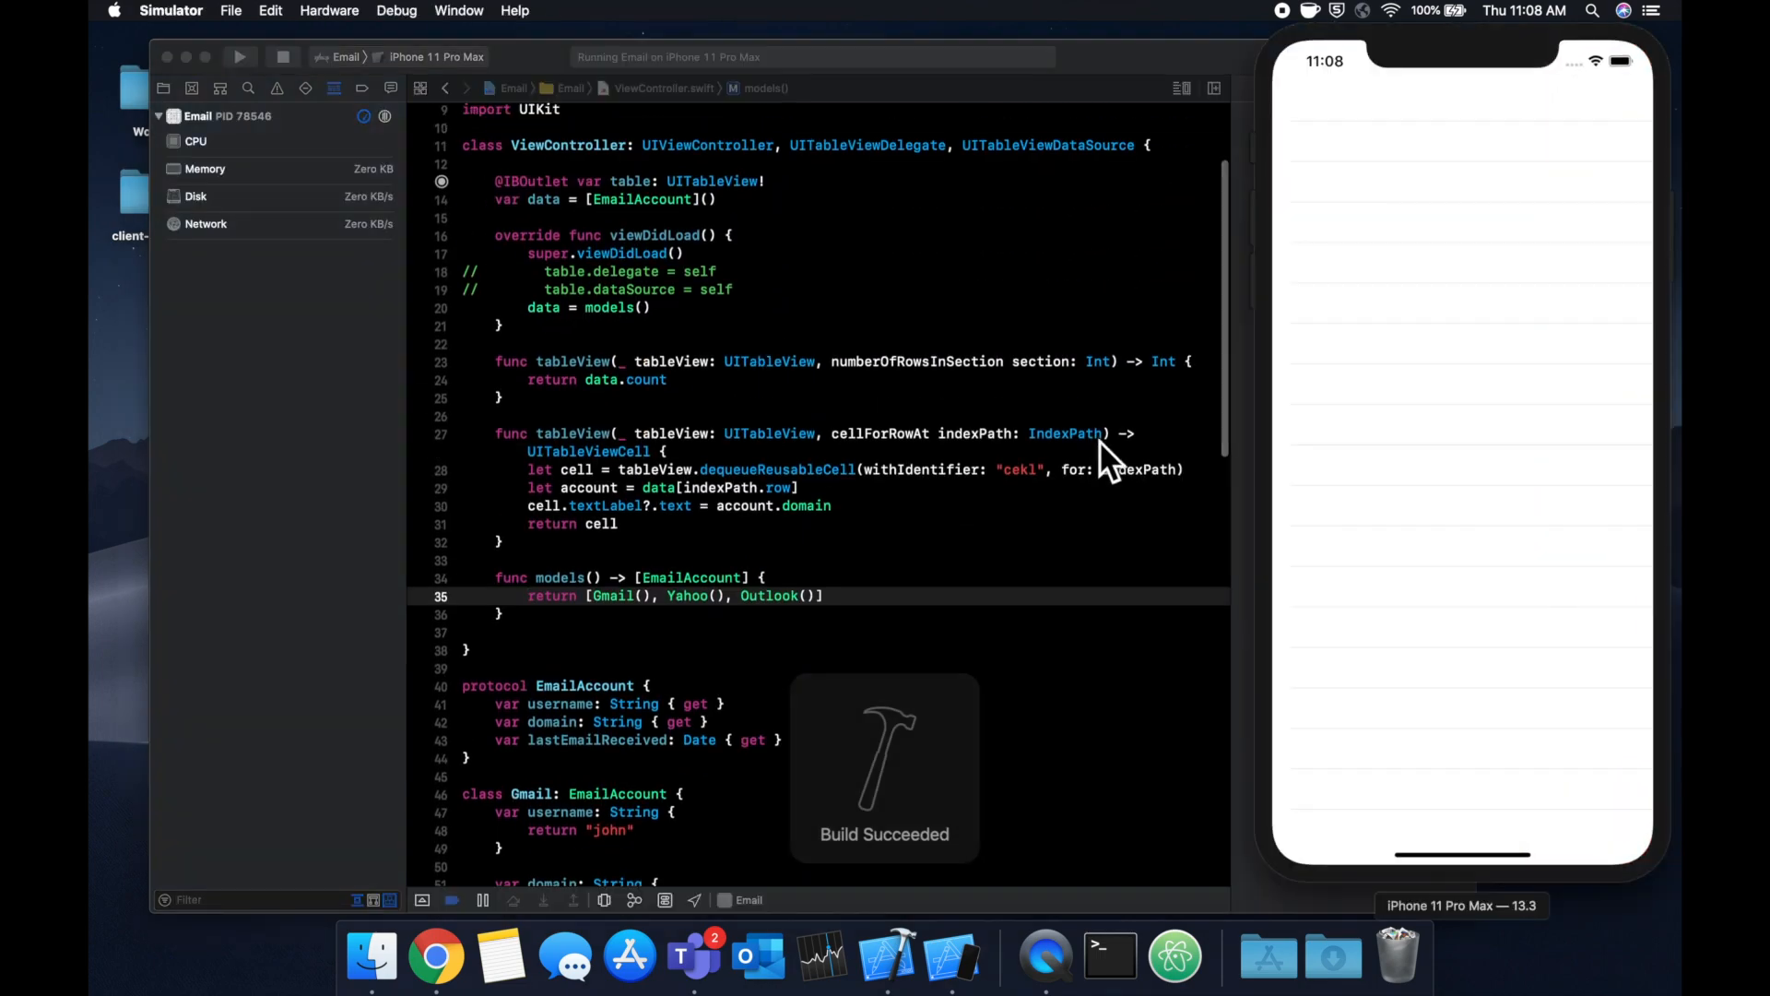
scroll(1099, 439, "down", 5)
scroll(1100, 441, "up", 3)
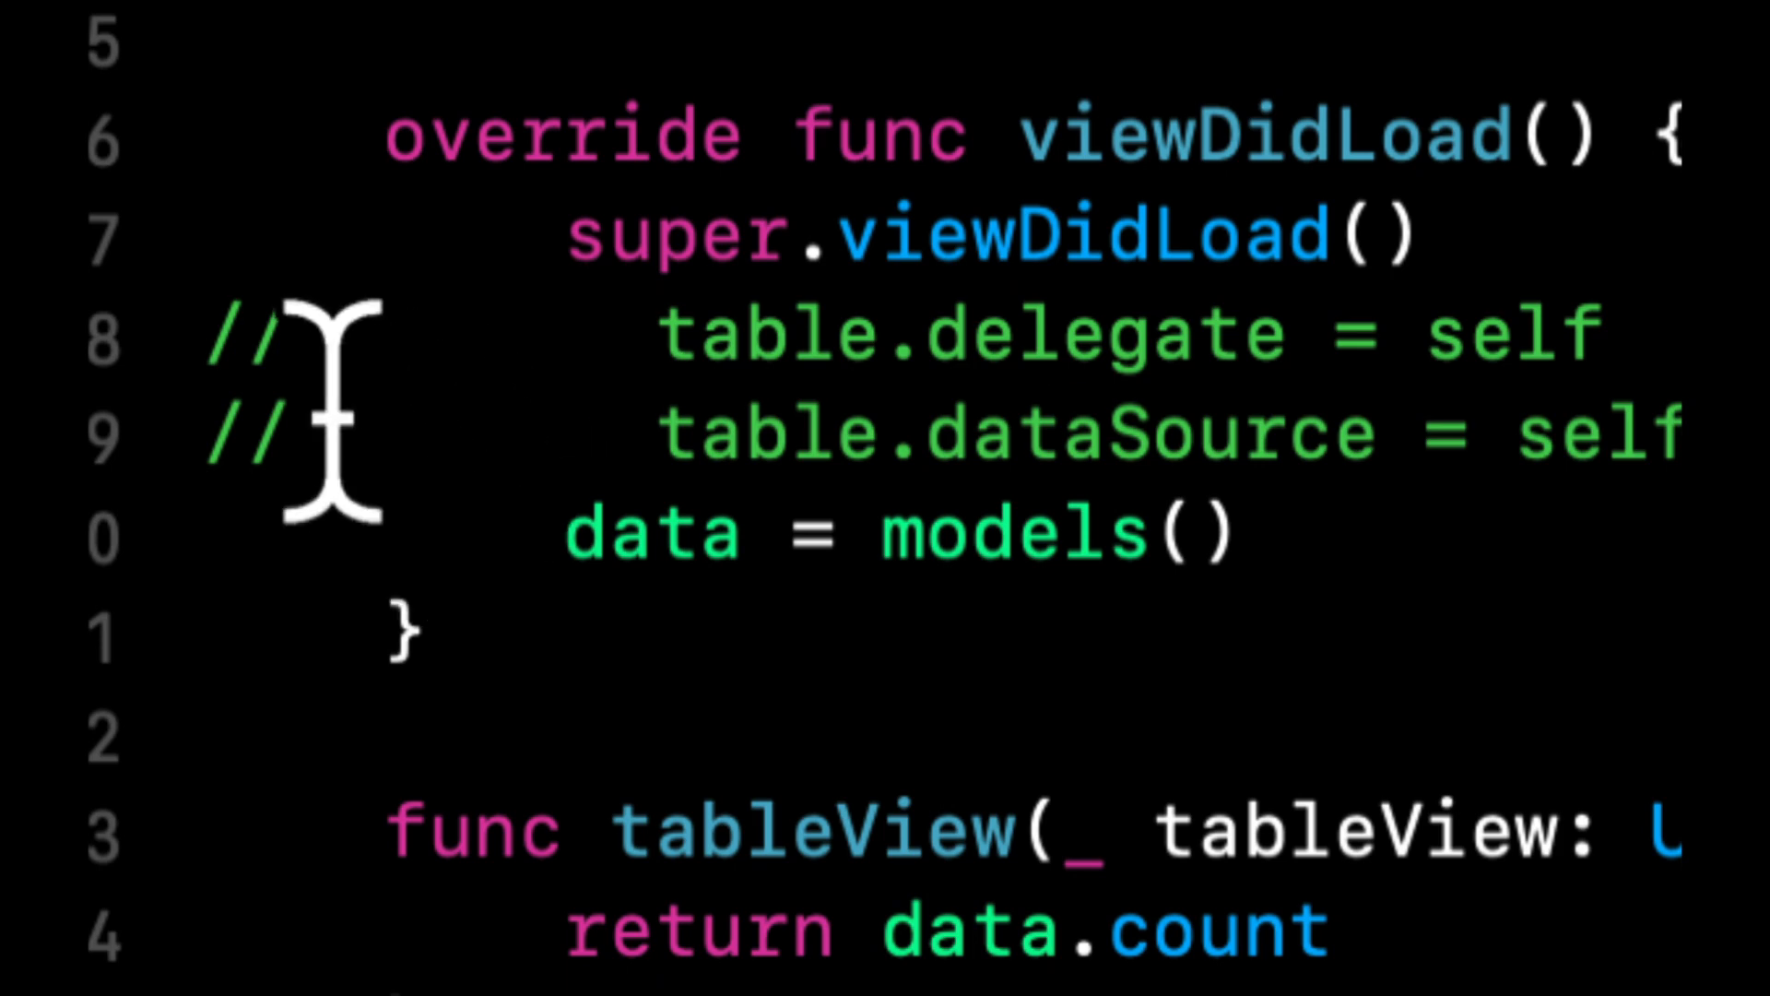
Uncomment the delegate and dataSource assignments in viewDidLoad so the table lists the emails
left_click_drag(650, 432, 208, 339)
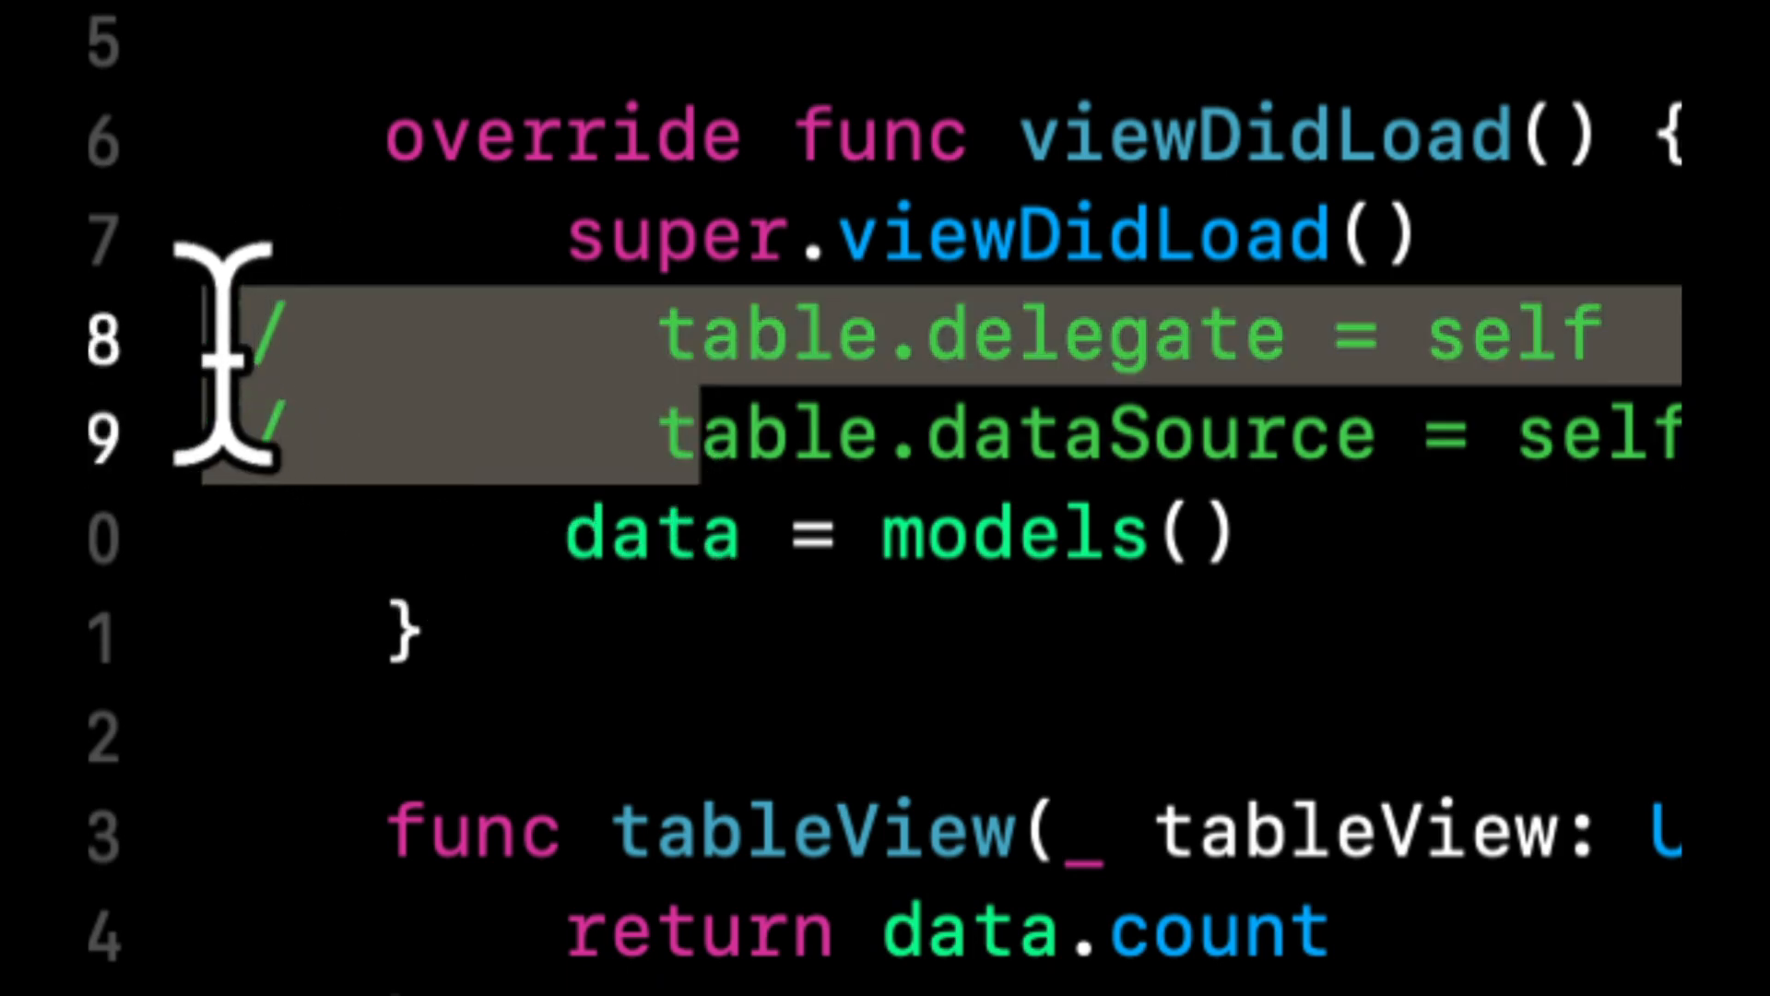
key("super+slash")
left_click(781, 532)
scroll(781, 532, "down", 3)
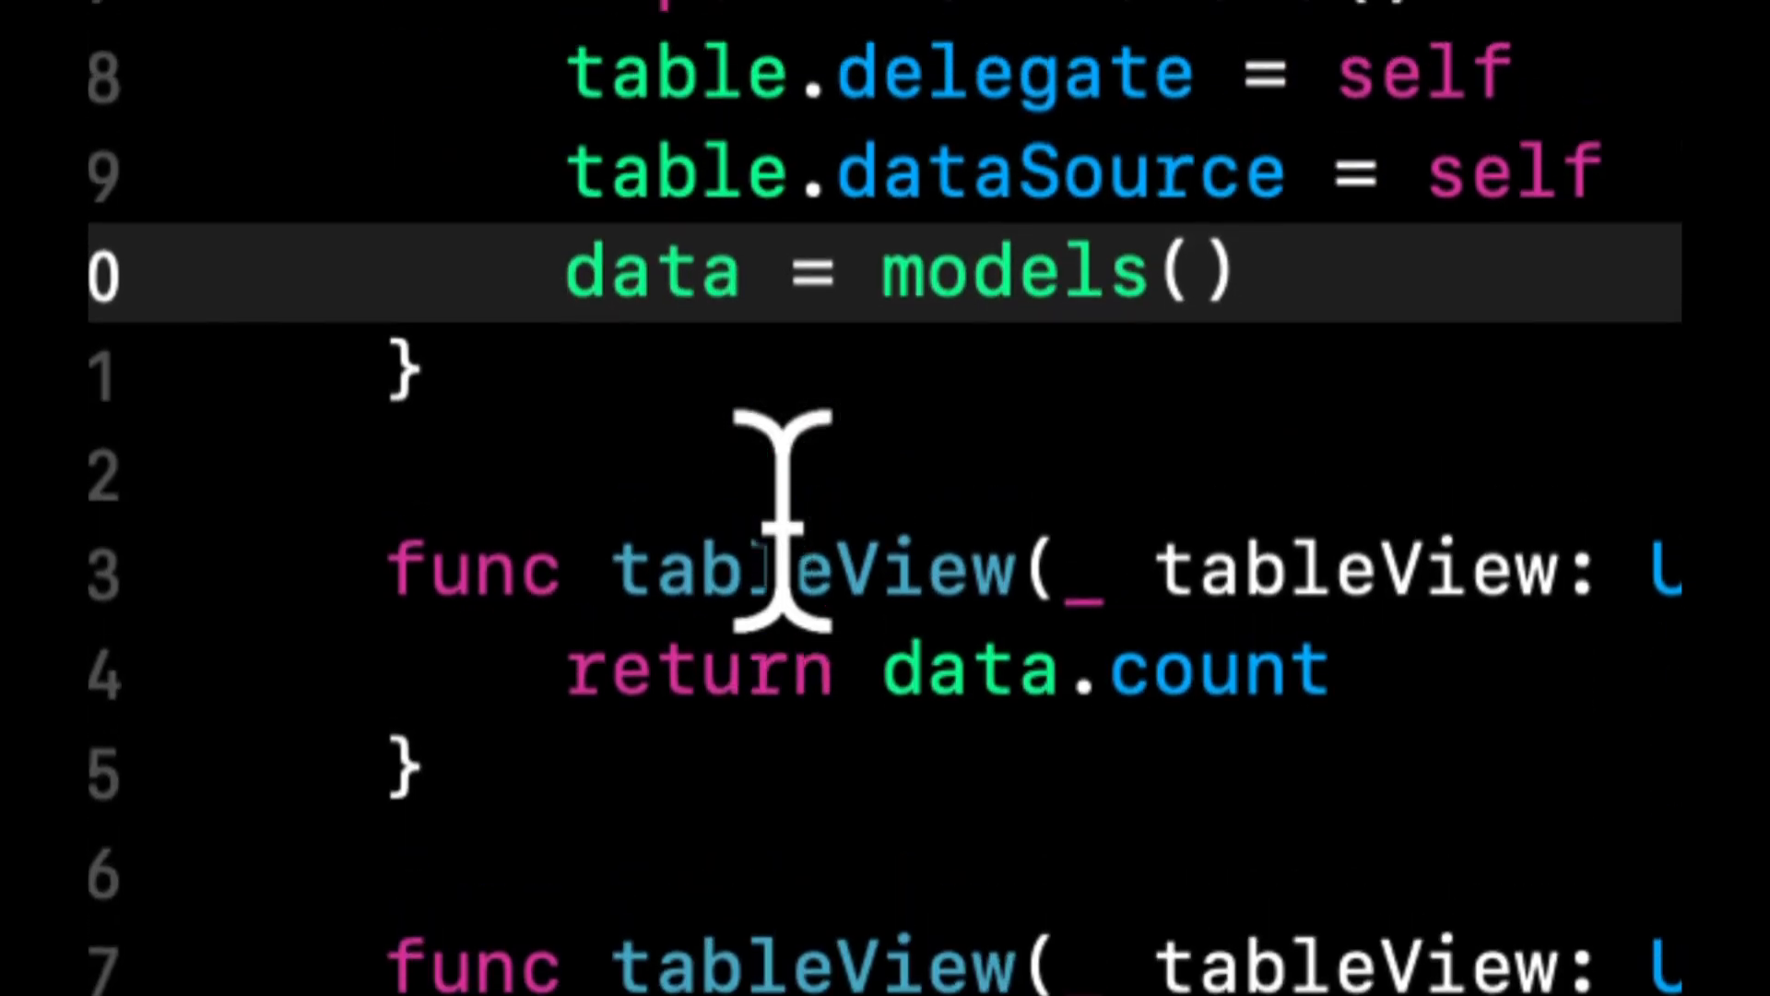
scroll(782, 532, "down", 5)
left_click(1272, 512)
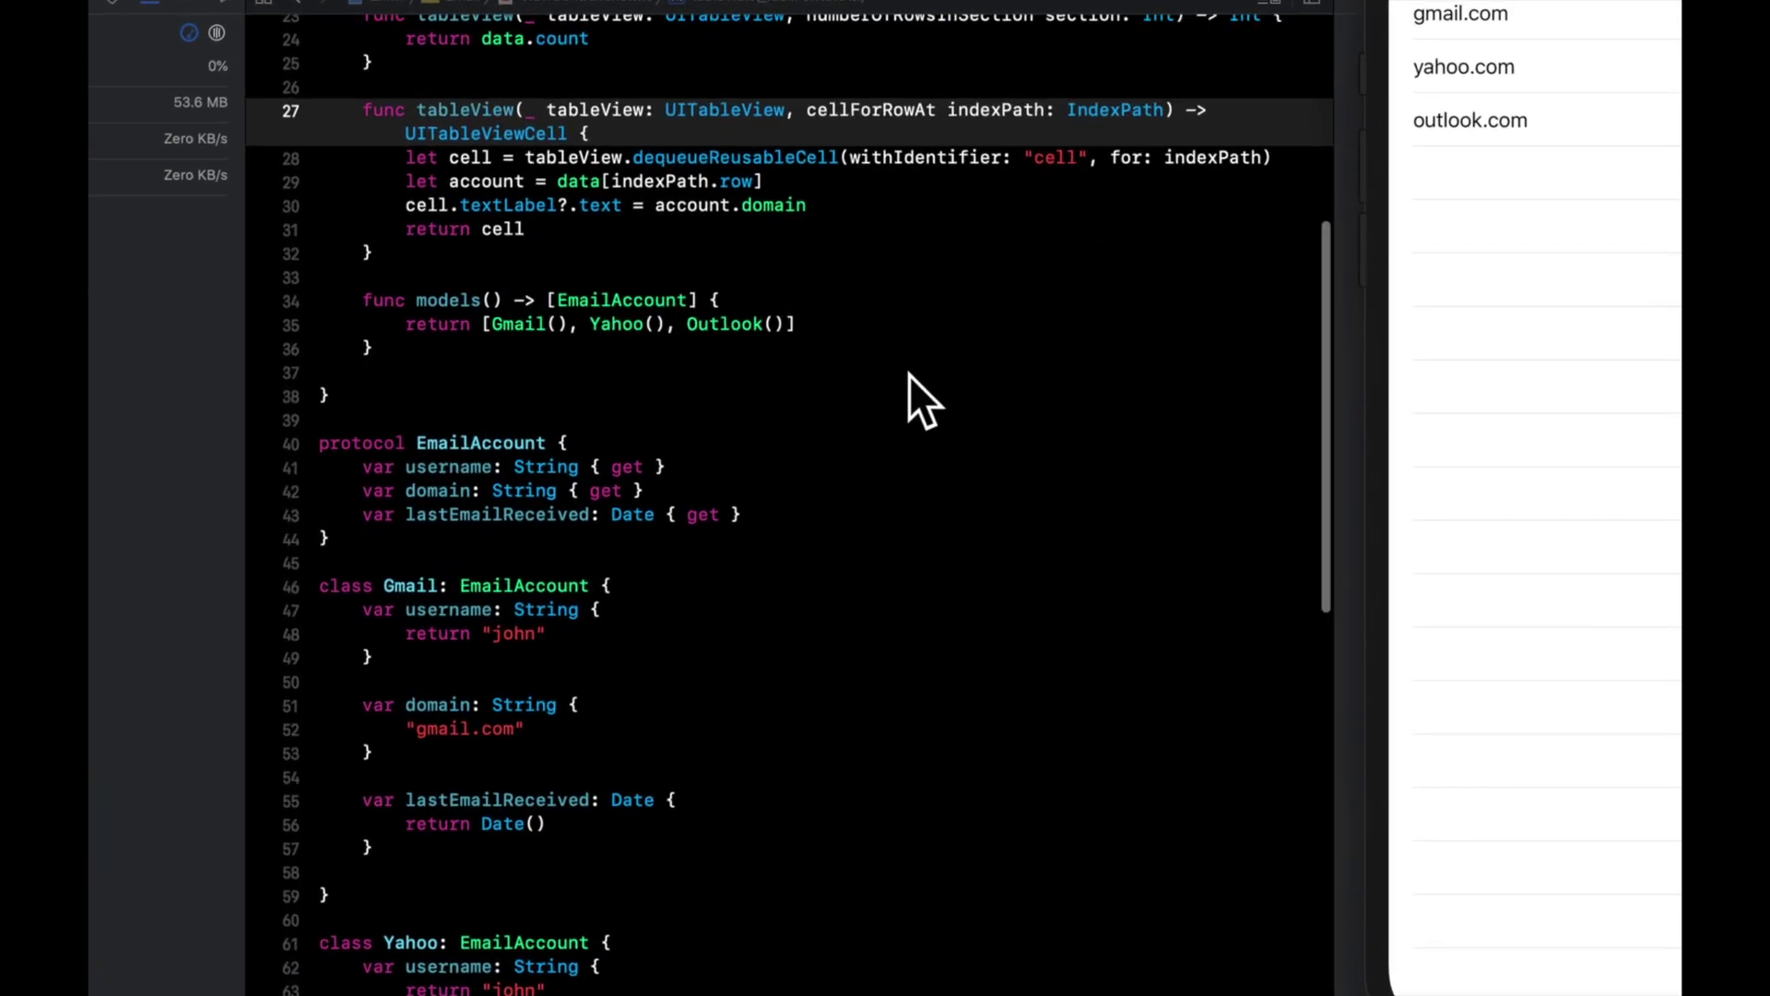
scroll(916, 380, "up", 5)
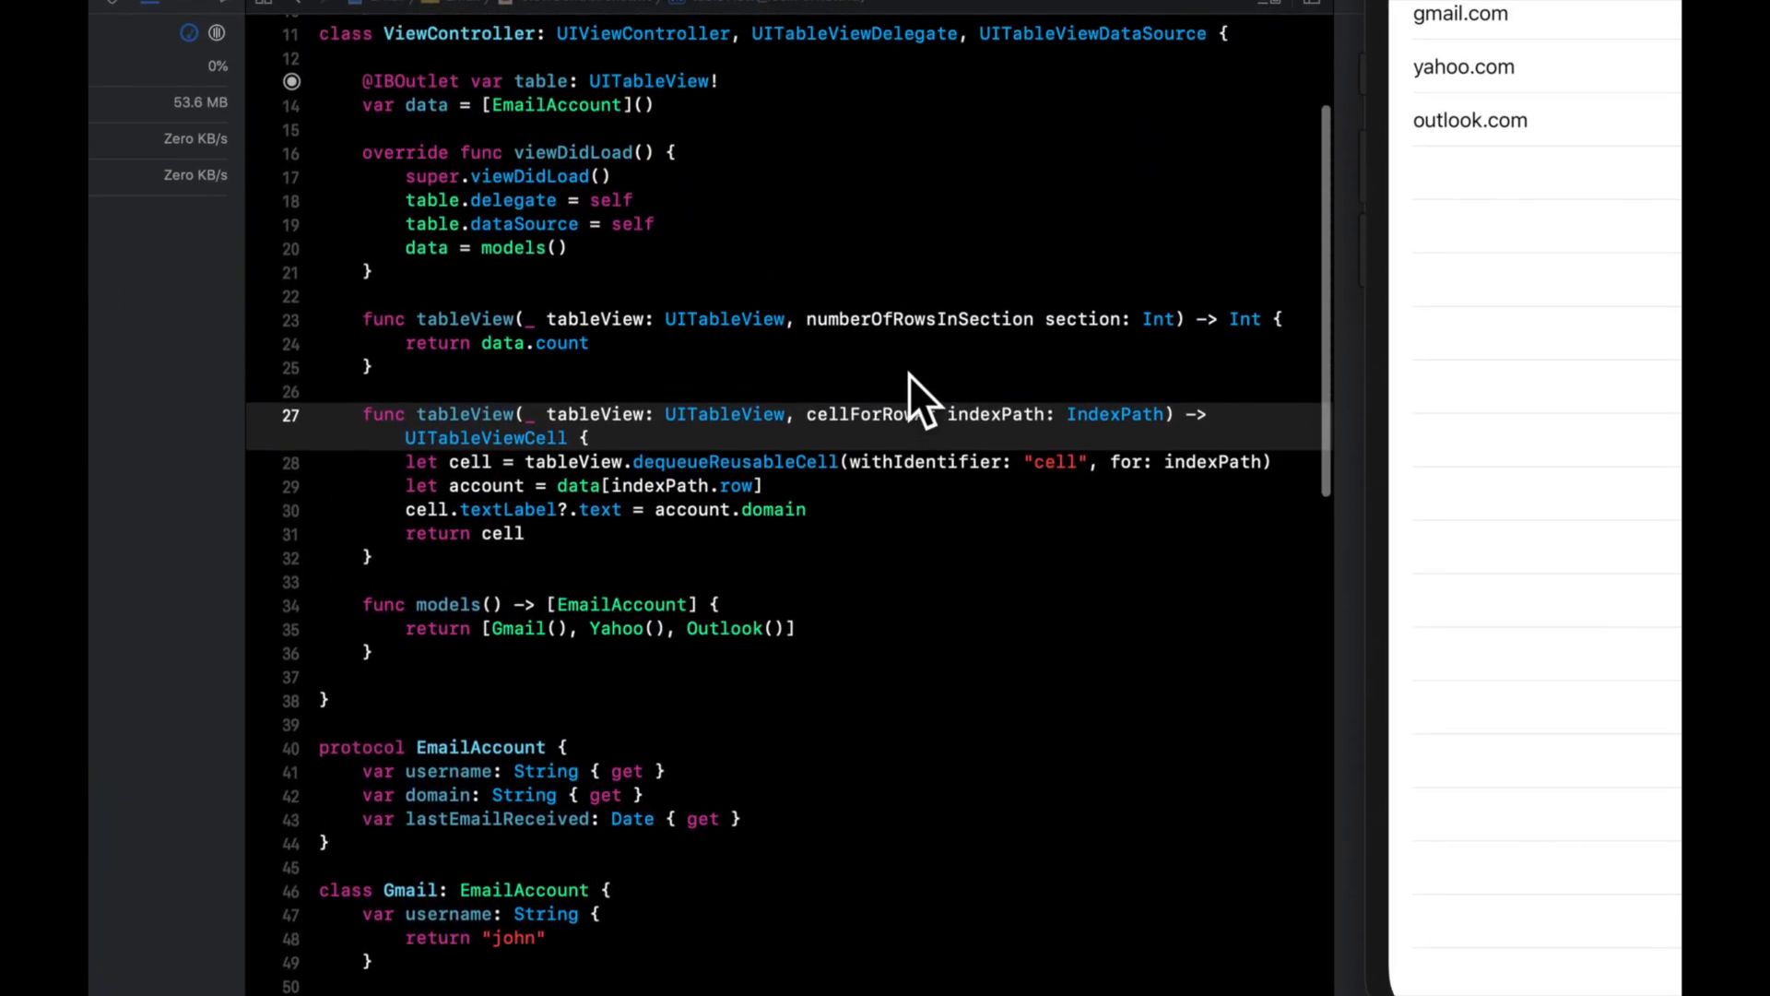
scroll(909, 375, "up", 5)
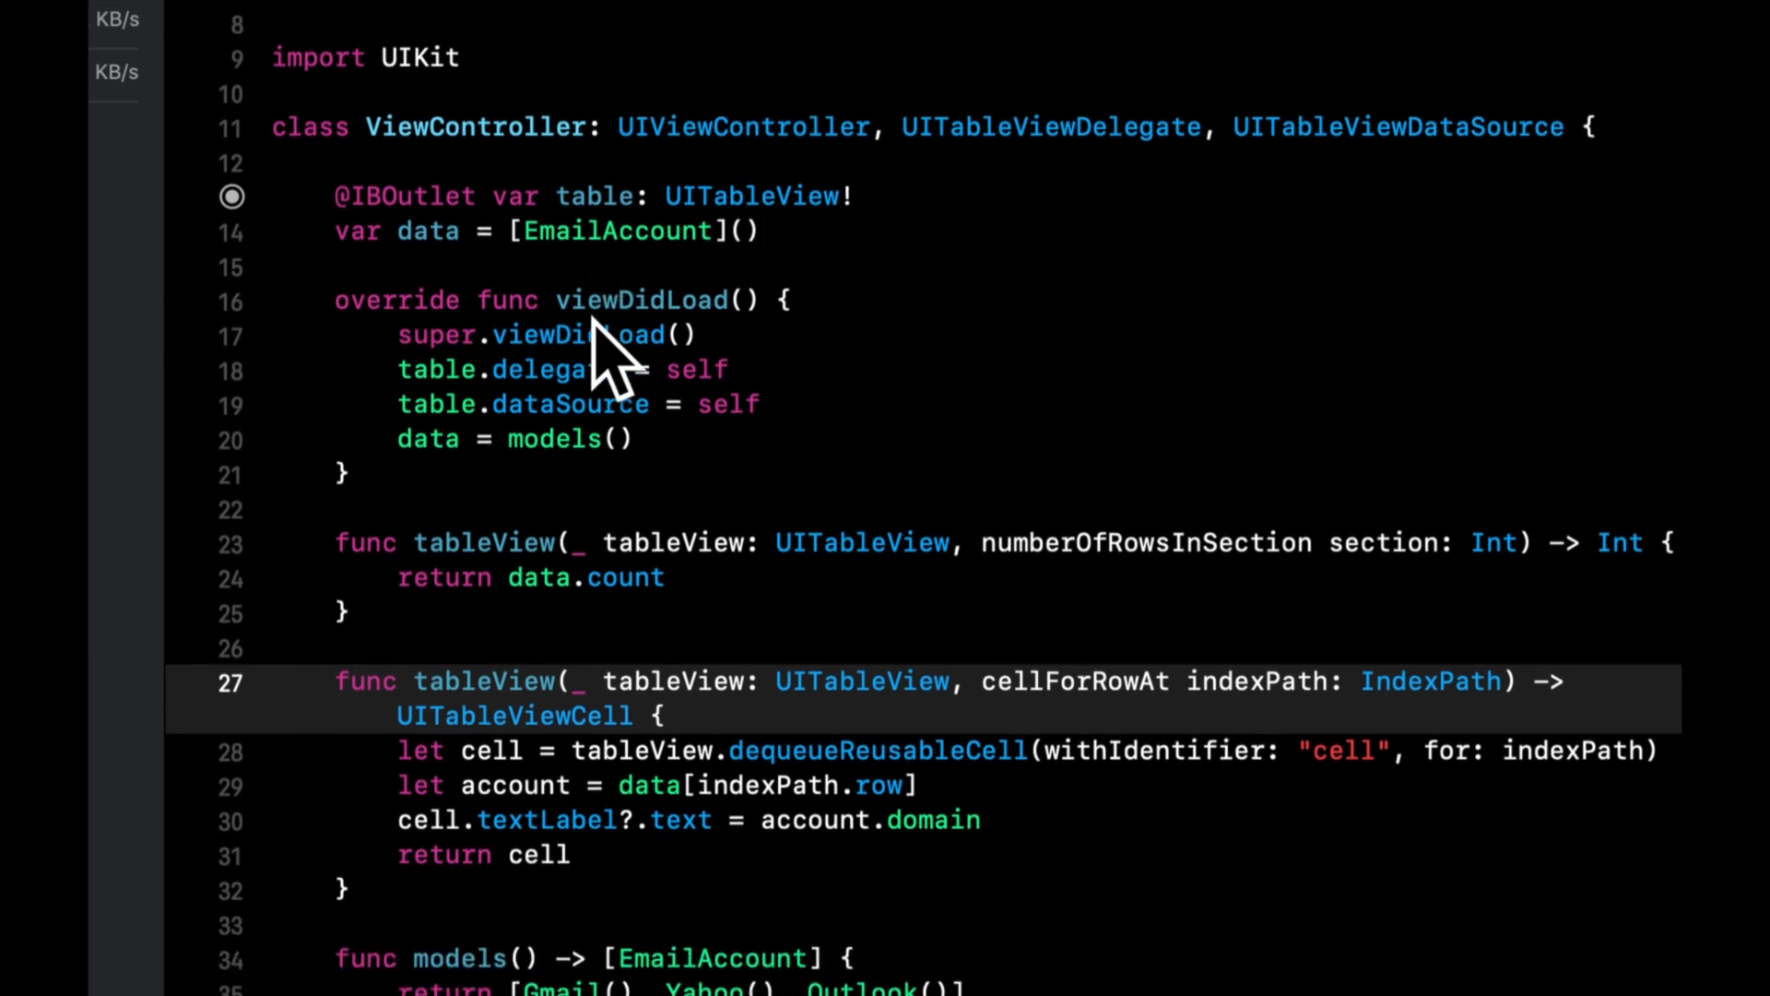
scroll(687, 271, "down", 1)
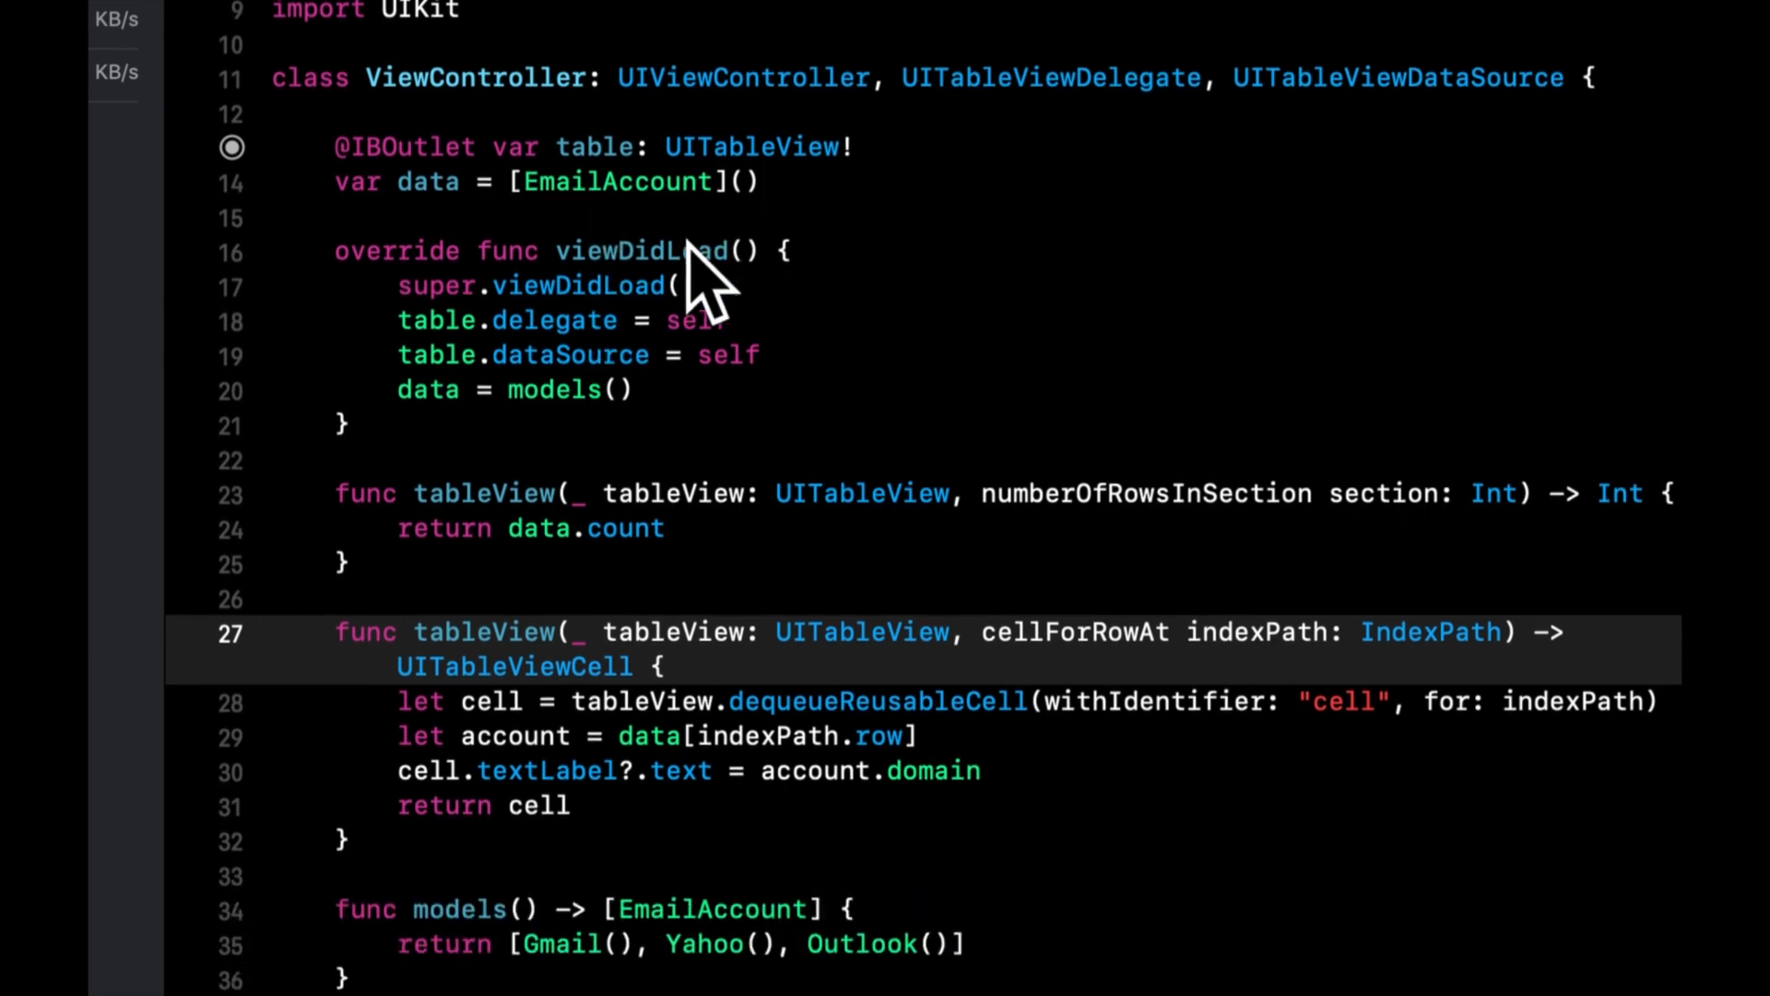
scroll(688, 269, "down", 3)
scroll(688, 269, "down", 3)
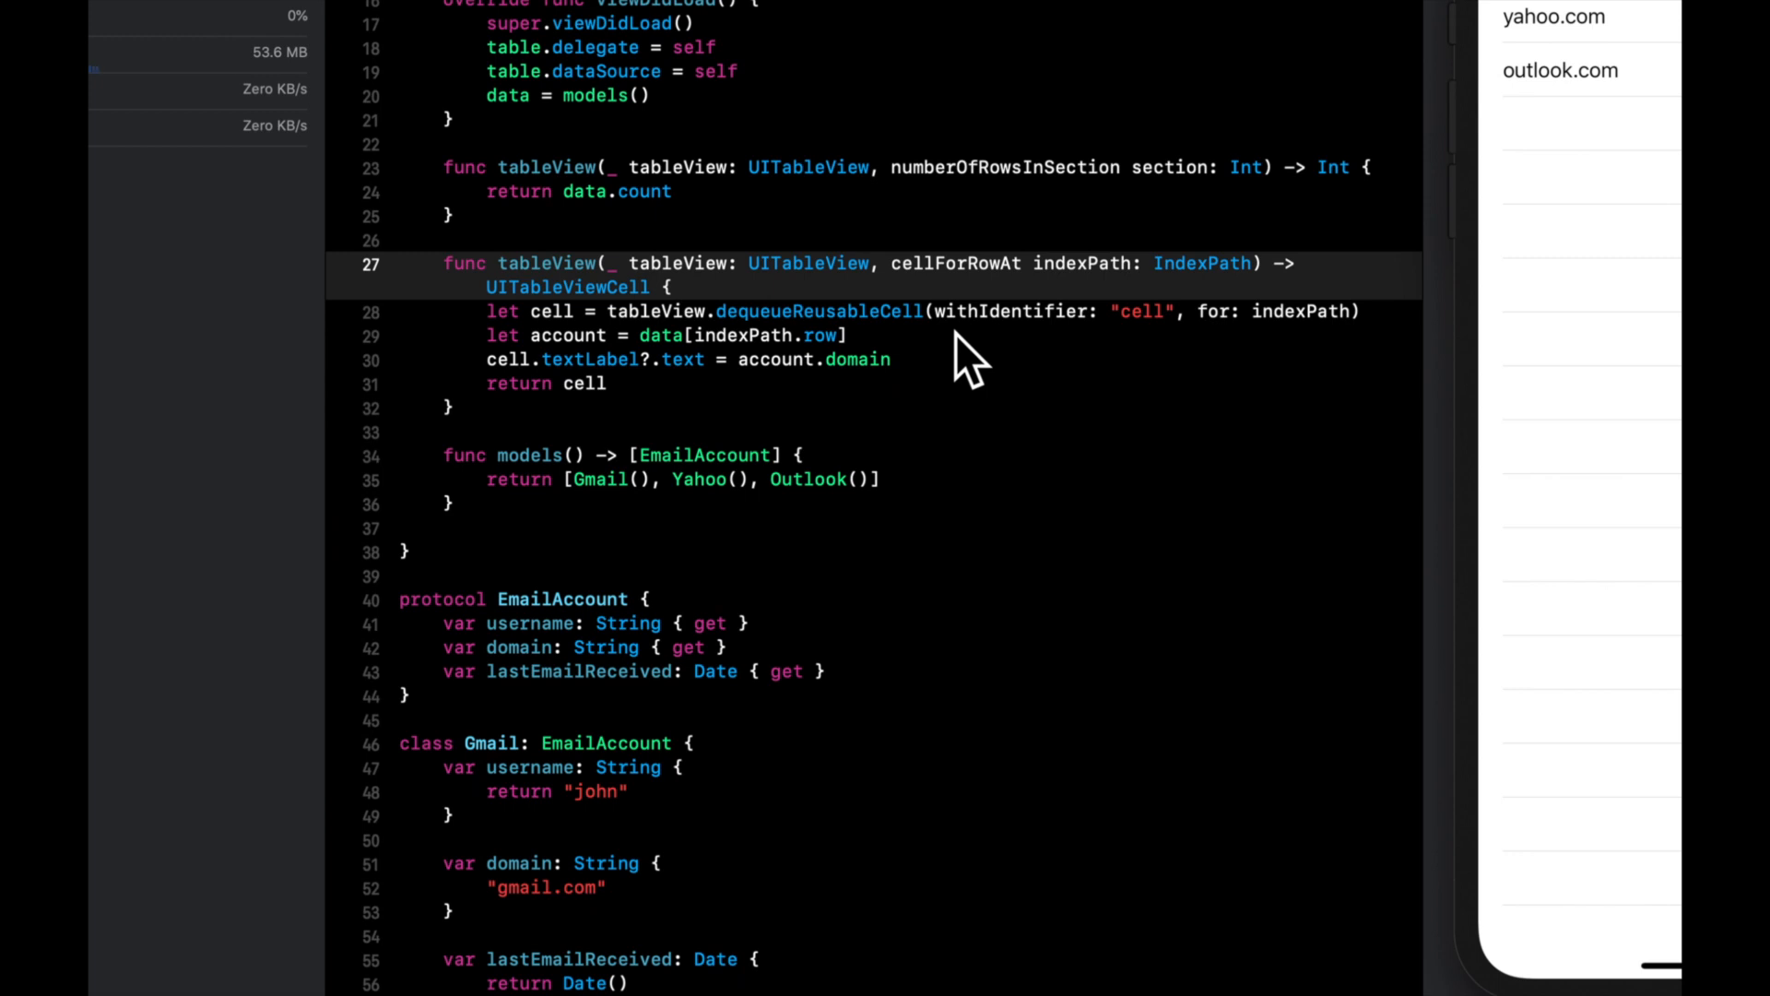
left_click(968, 387)
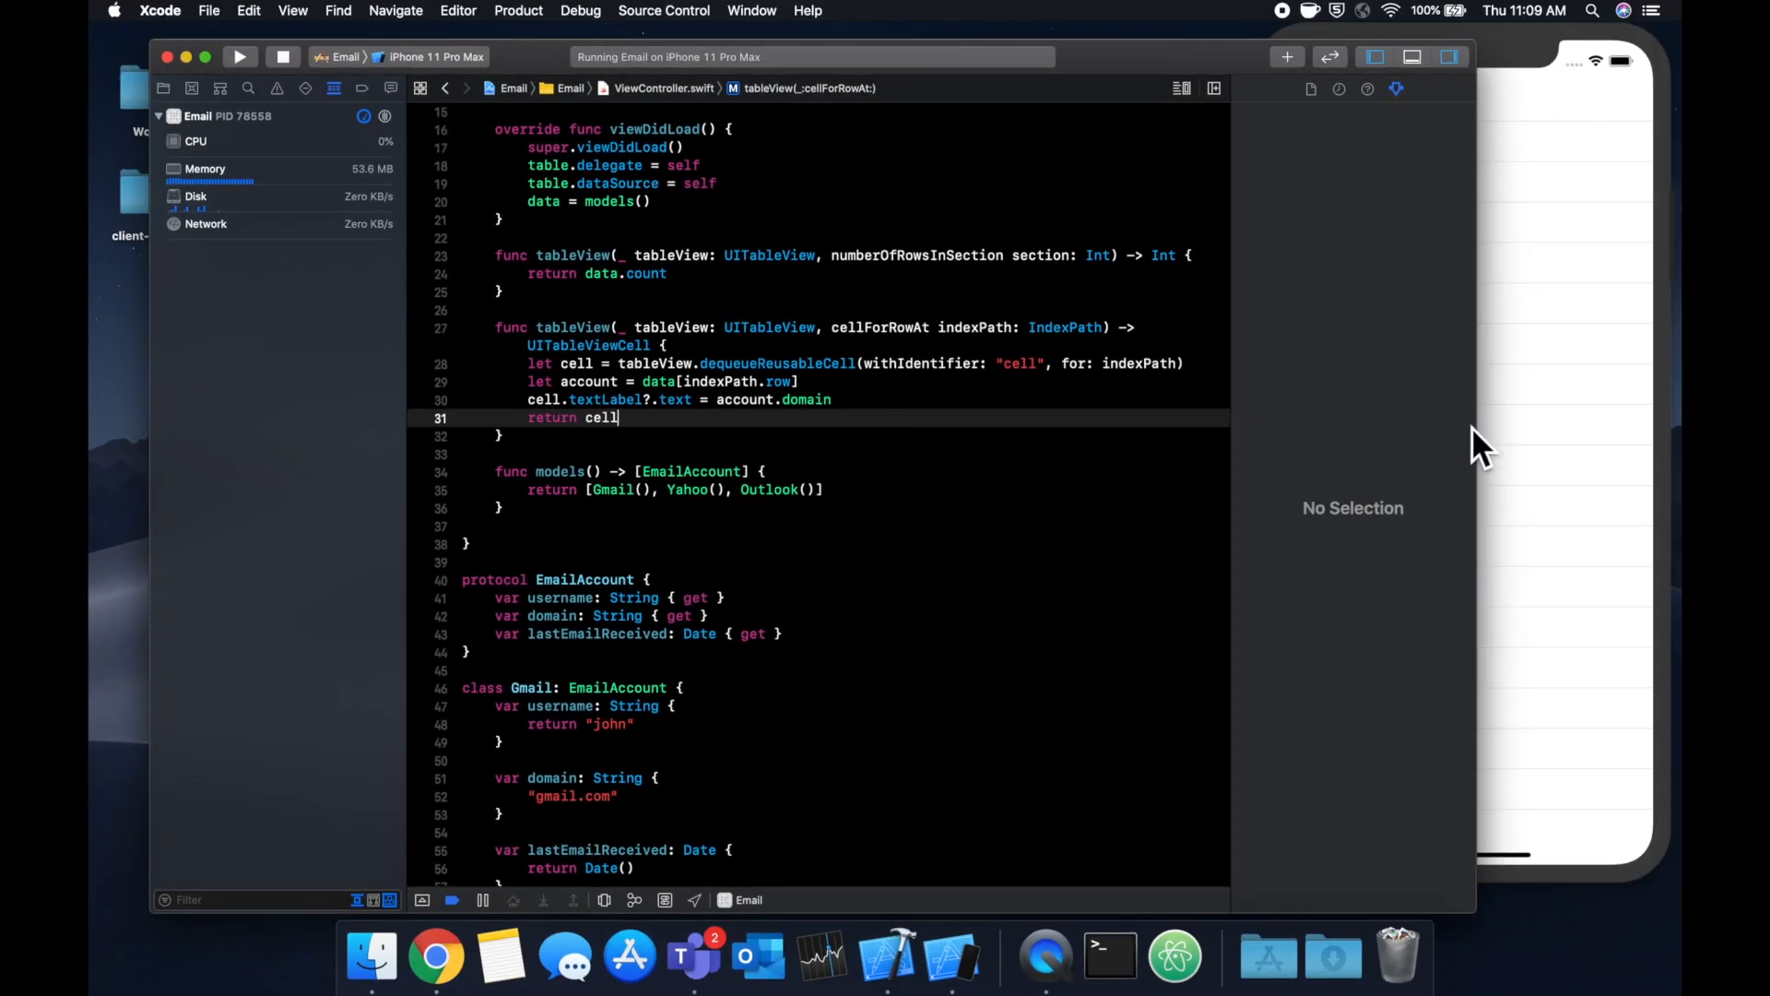
left_click(1487, 427)
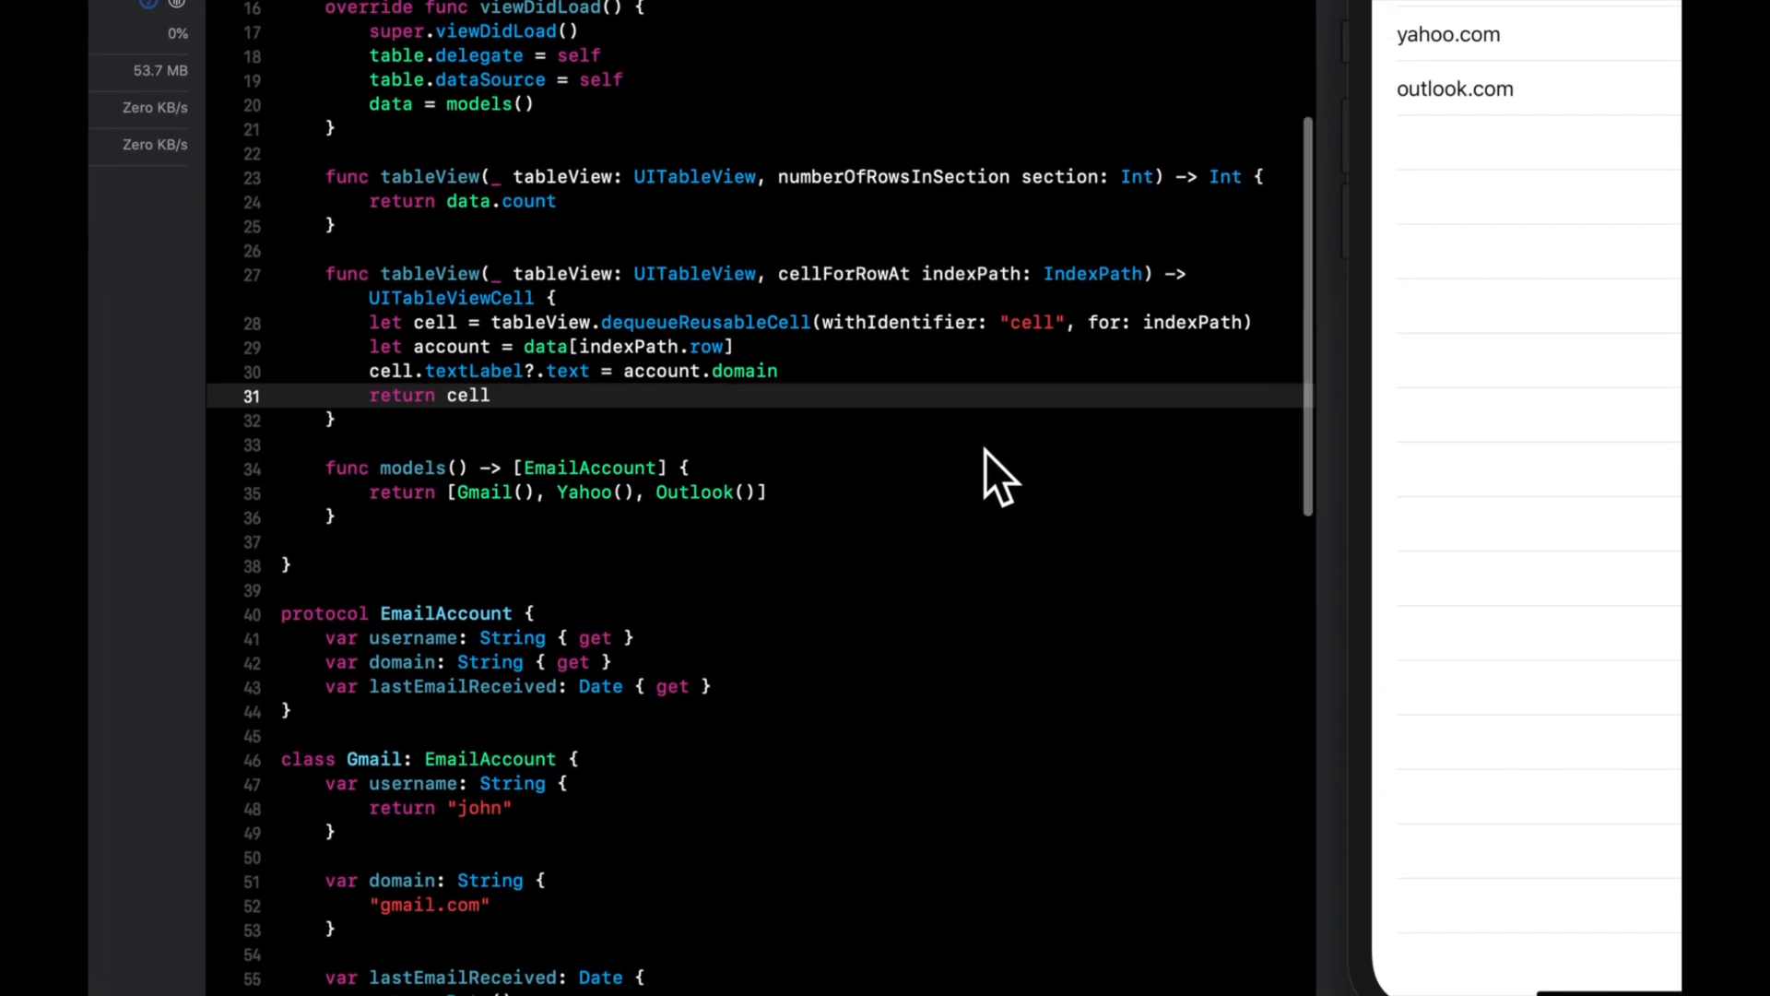
scroll(986, 451, "down", 5)
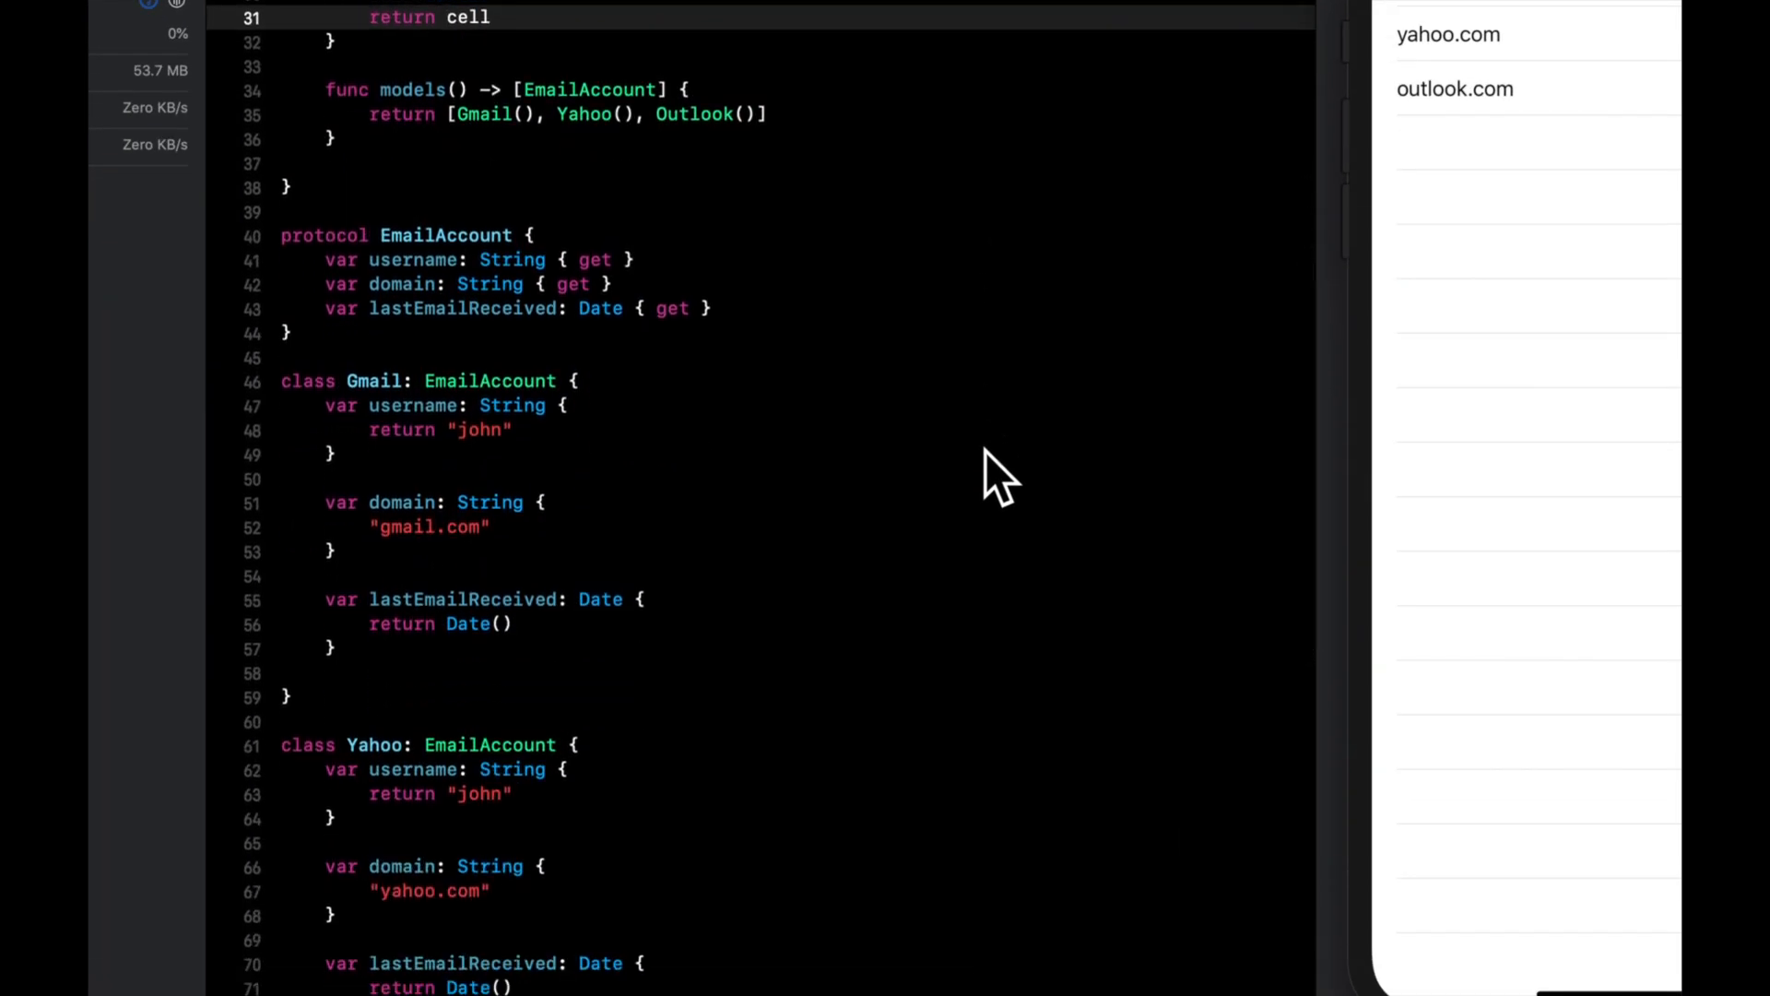
scroll(985, 451, "up", 5)
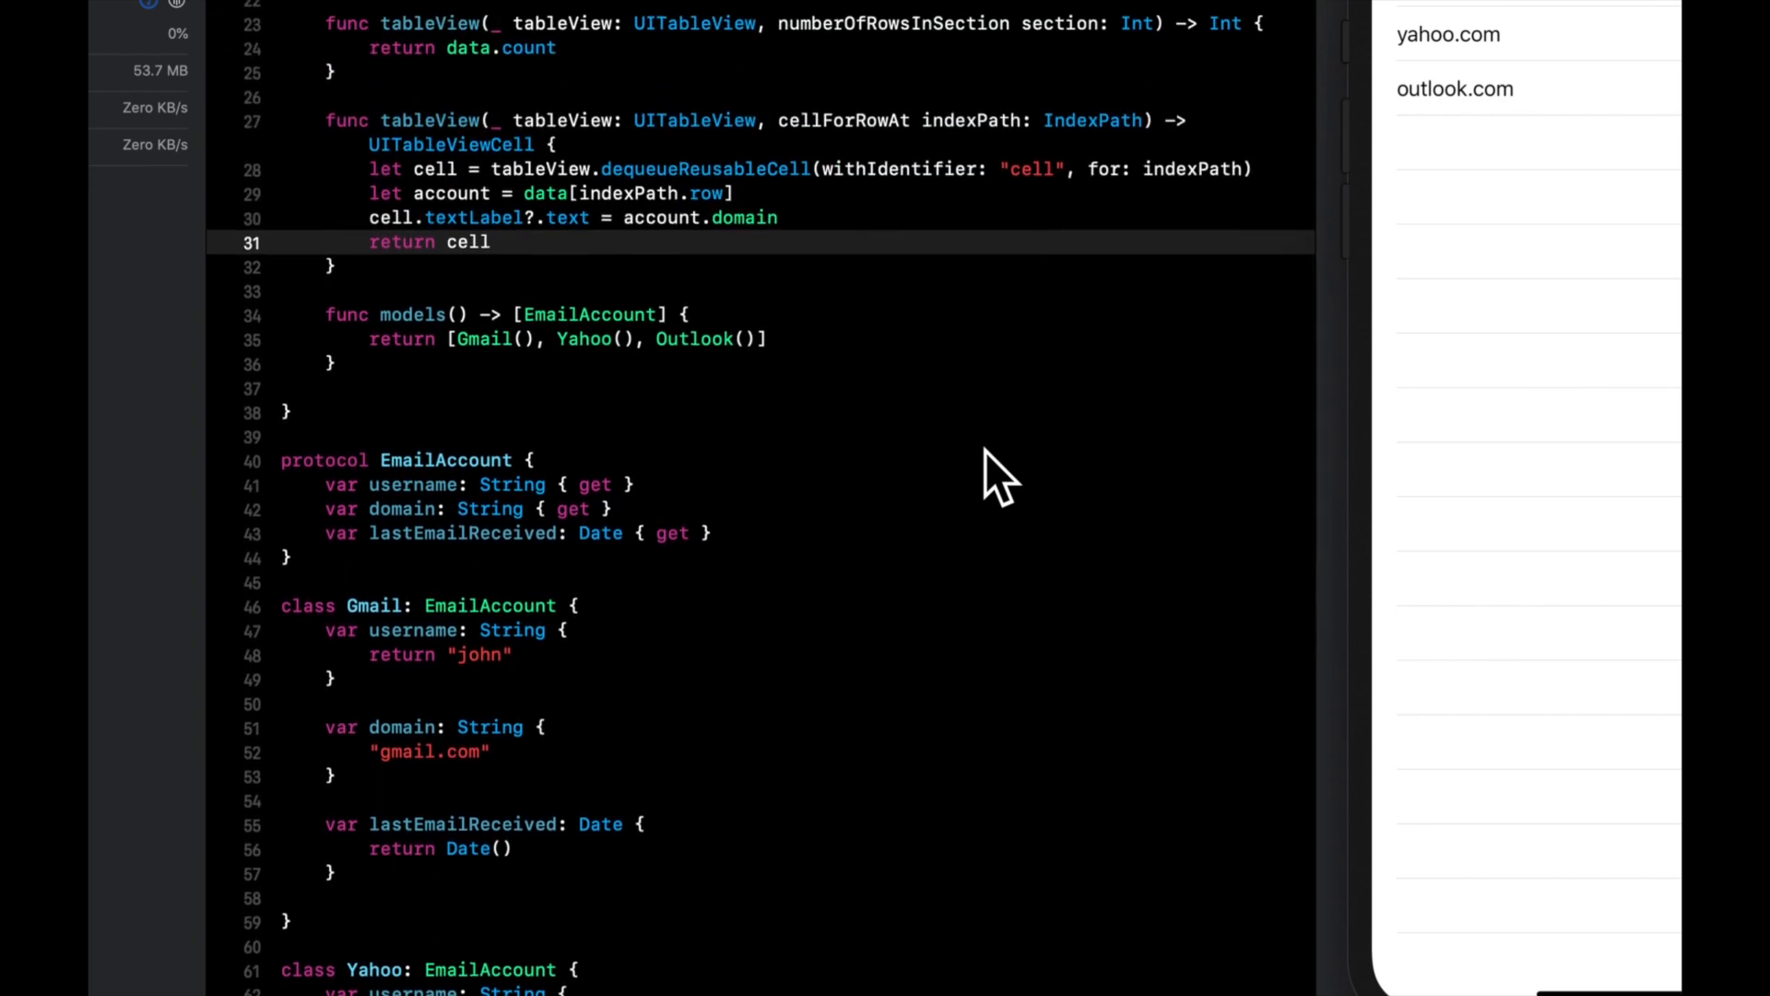
scroll(984, 452, "down", 6)
scroll(986, 452, "down", 4)
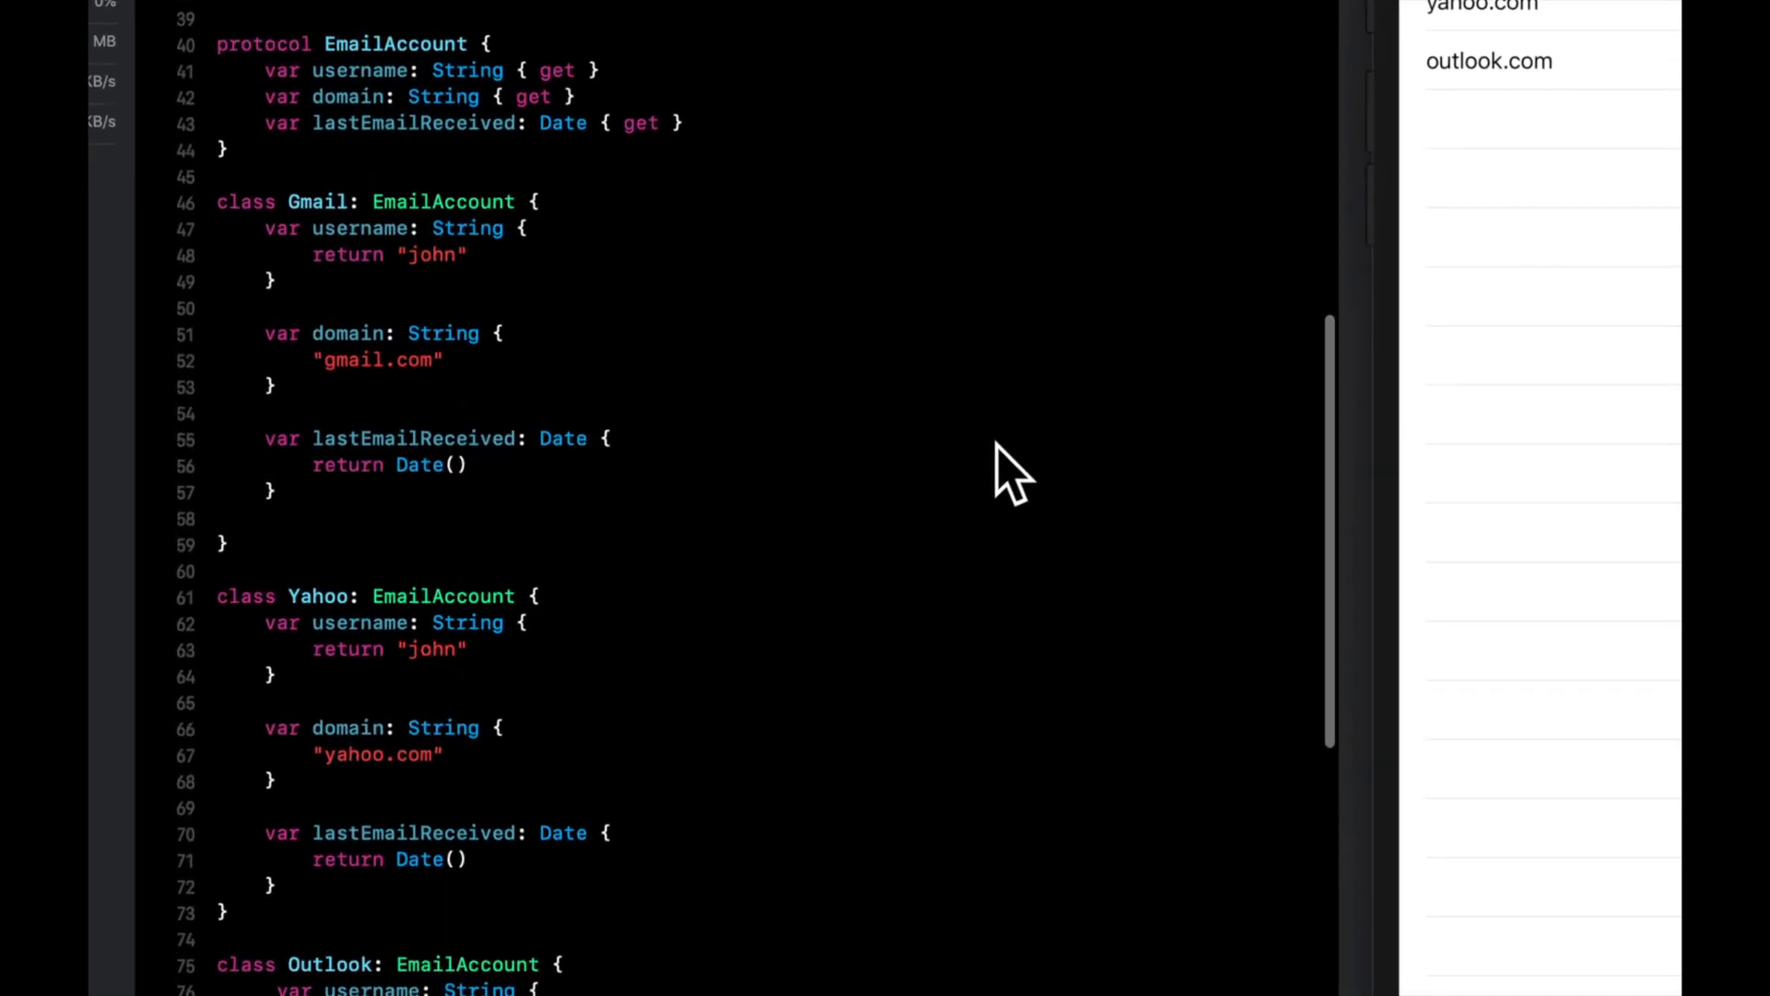
scroll(1010, 470, "up", 10)
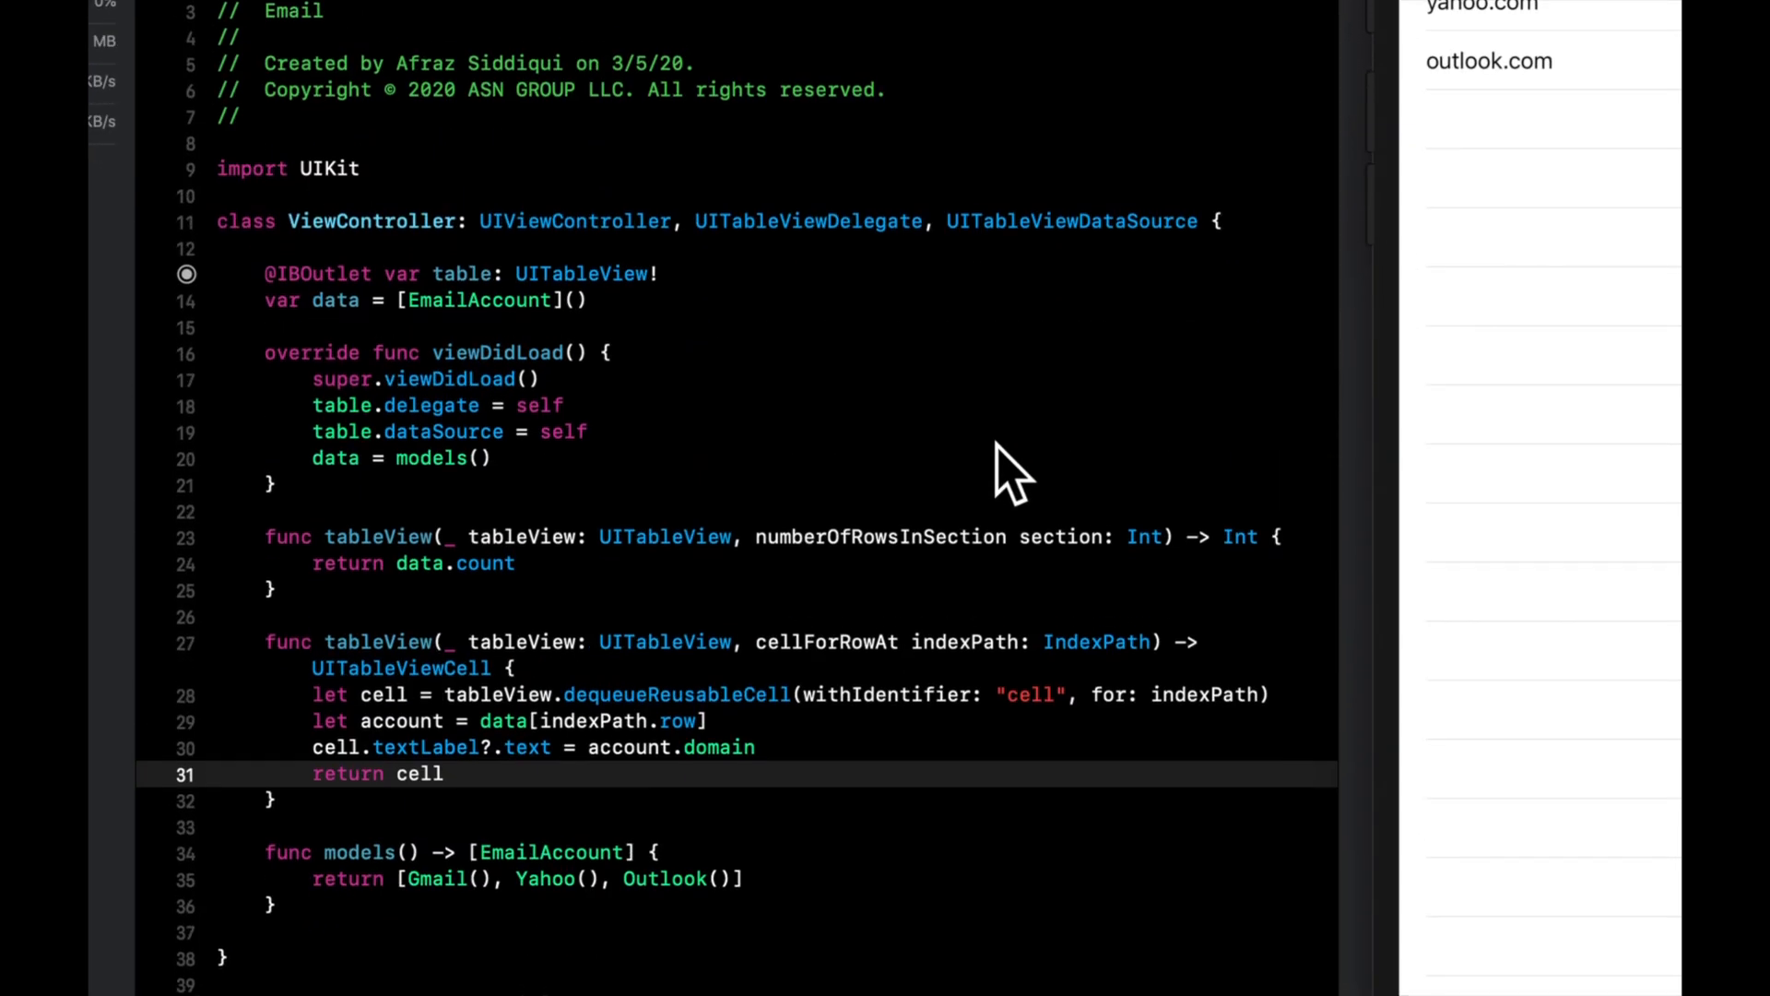